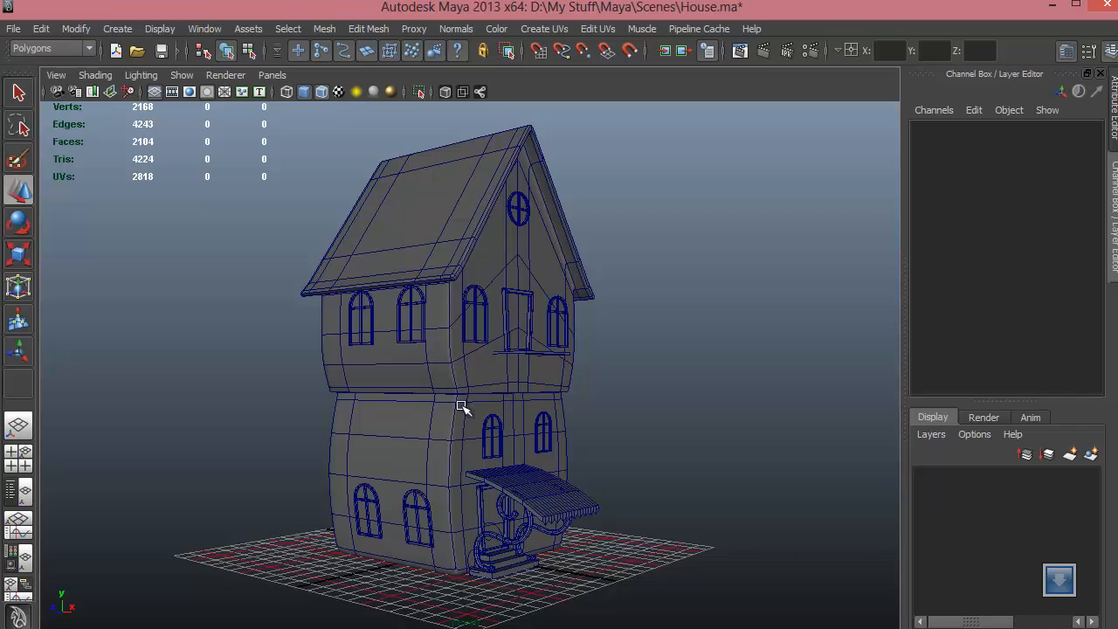
Step: Start a new empty scene without saving the changes to House.ma
{"action": "left_click", "coordinate": [117, 50]}
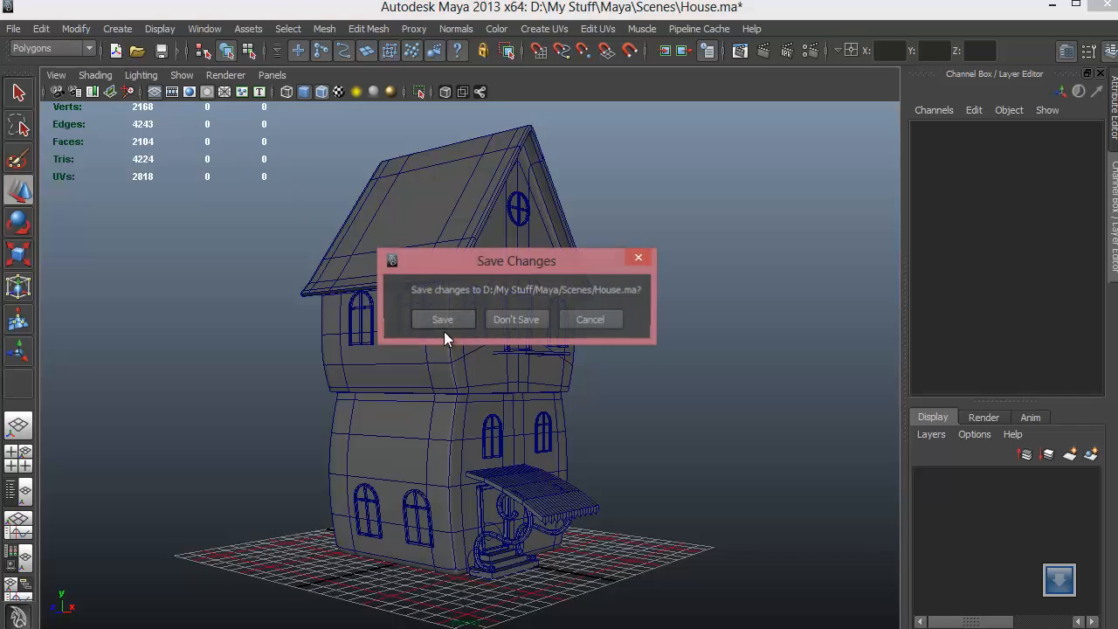
{"action": "left_click", "coordinate": [507, 319]}
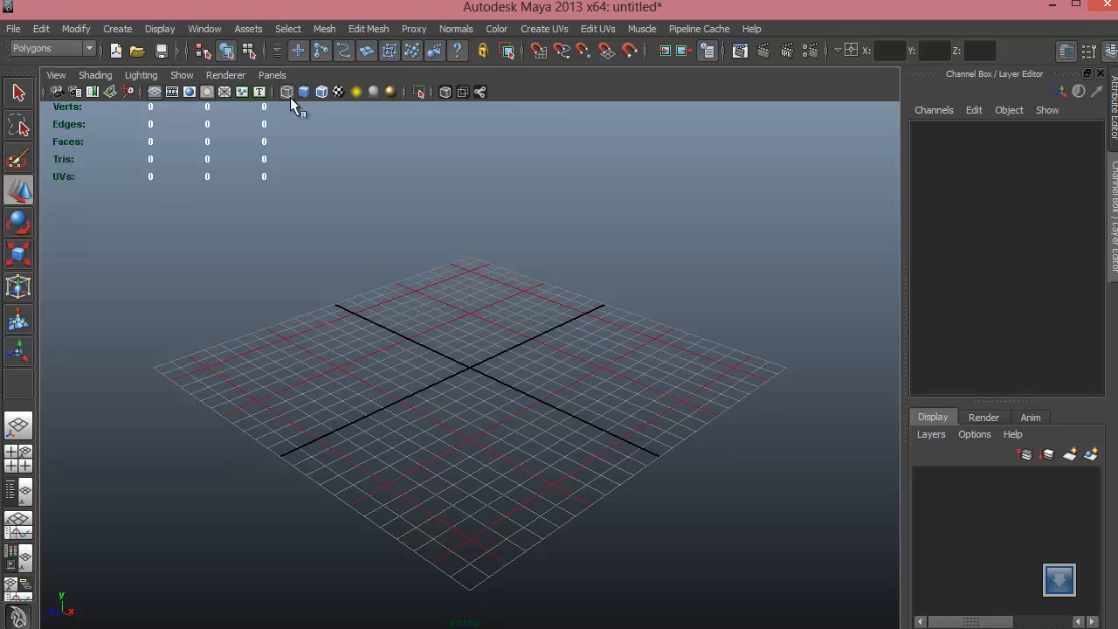
Step: Set the linear working unit to foot in the general application preferences and save them
{"action": "left_click", "coordinate": [123, 29]}
{"action": "mouse_move", "coordinate": [207, 32]}
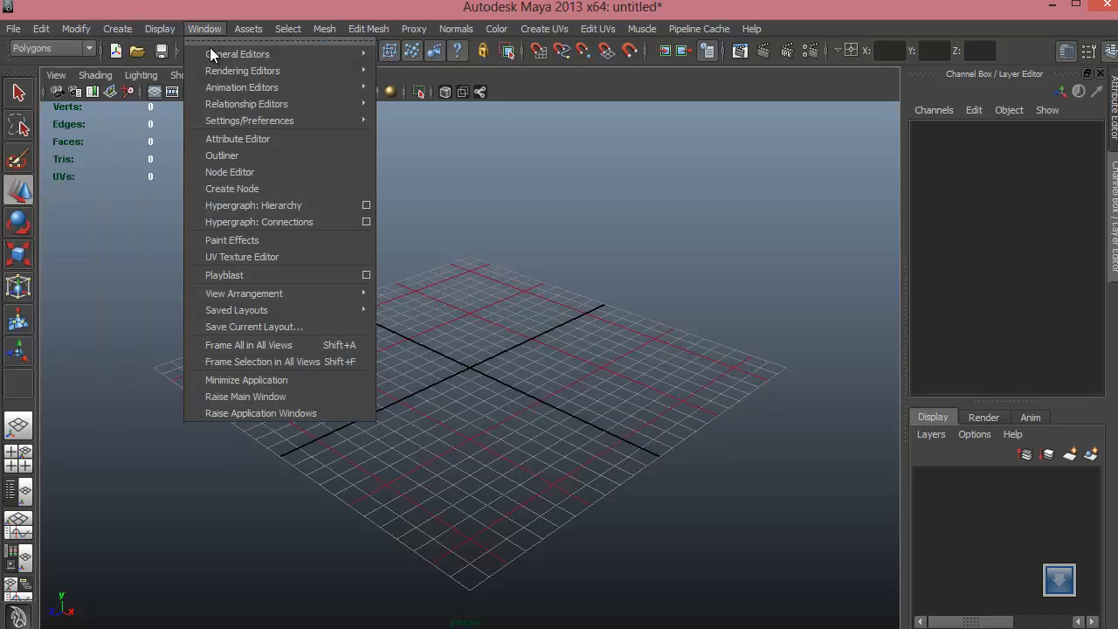
{"action": "mouse_move", "coordinate": [226, 124]}
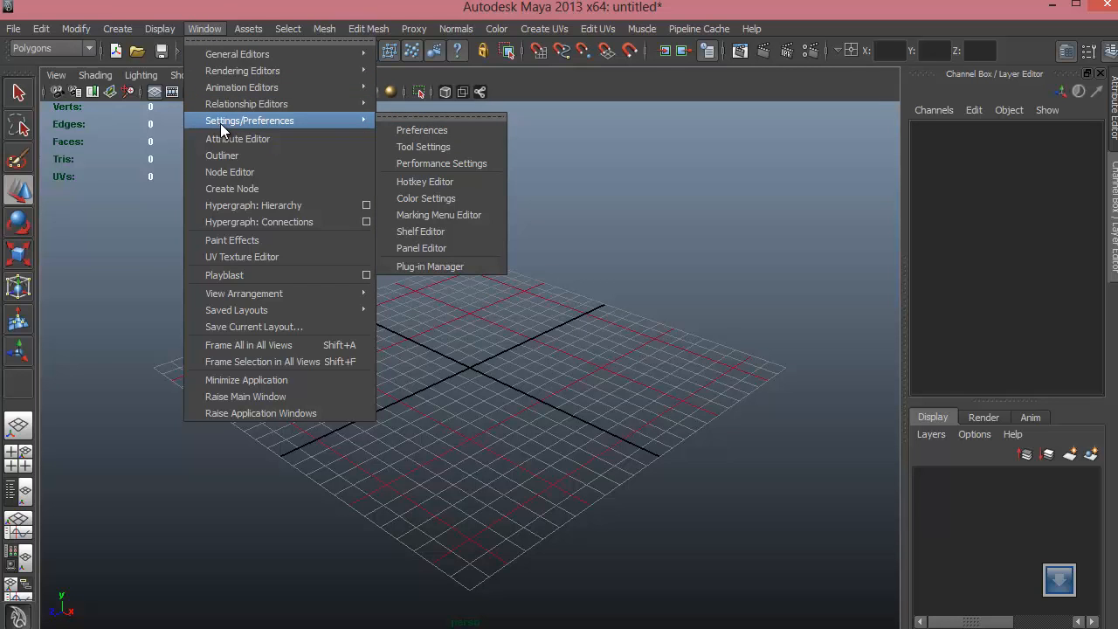
{"action": "left_click", "coordinate": [412, 131]}
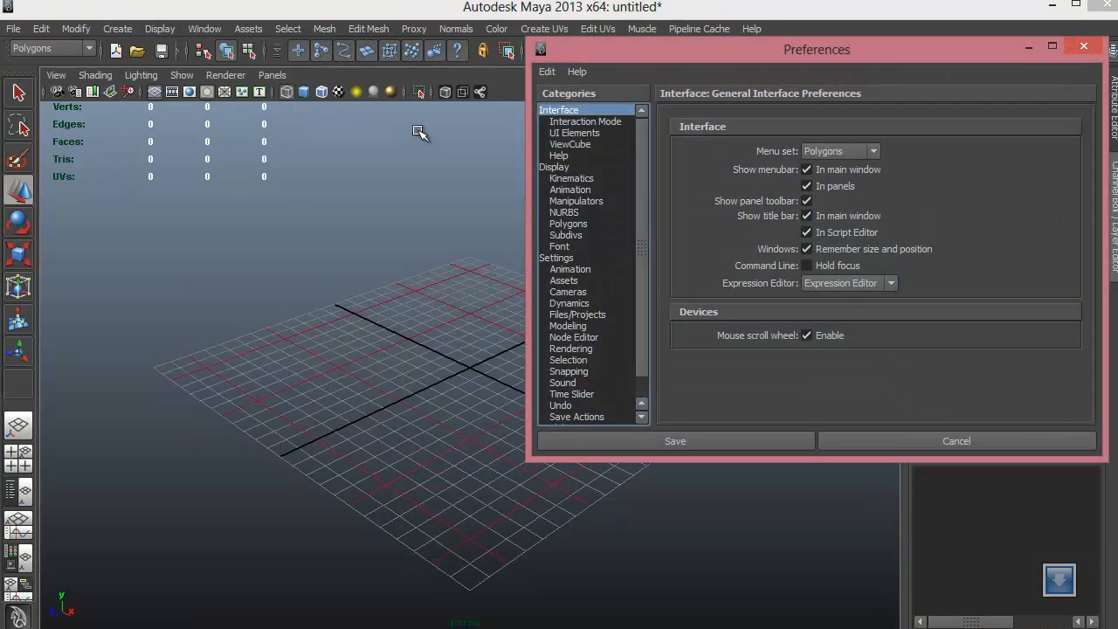
{"action": "left_click", "coordinate": [558, 258]}
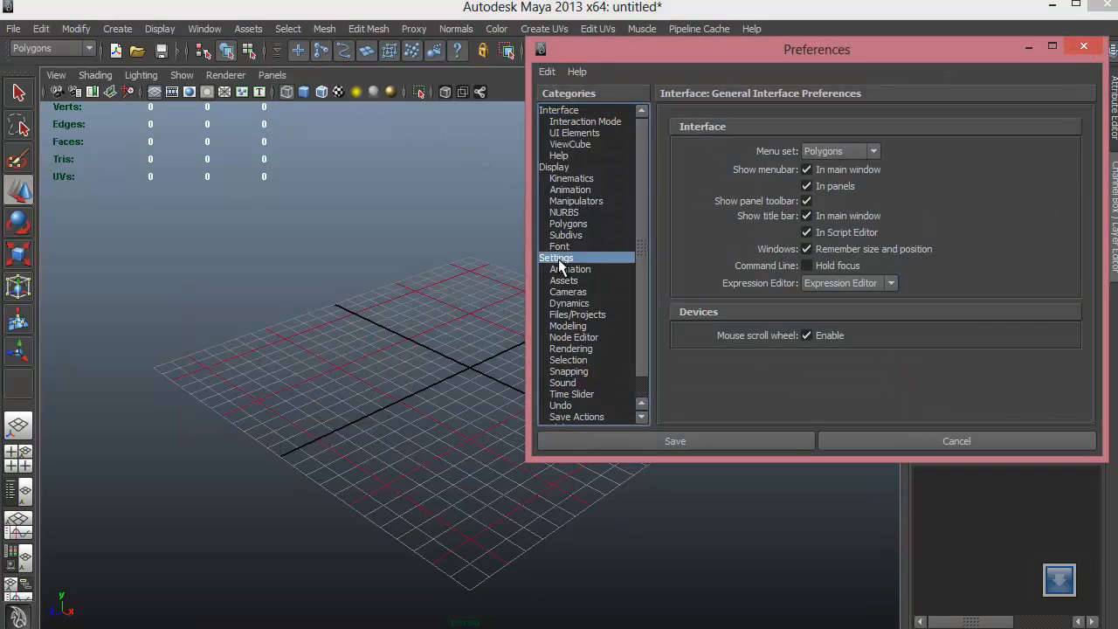
{"action": "left_click_drag", "start_coordinate": [759, 50], "coordinate": [638, 59]}
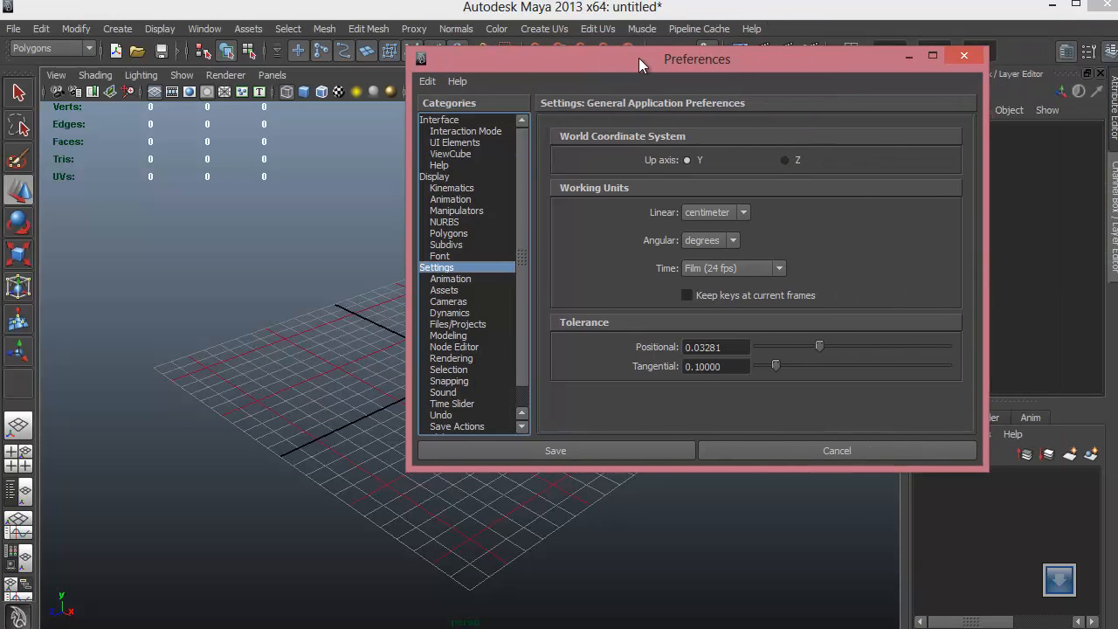
{"action": "left_click", "coordinate": [708, 212]}
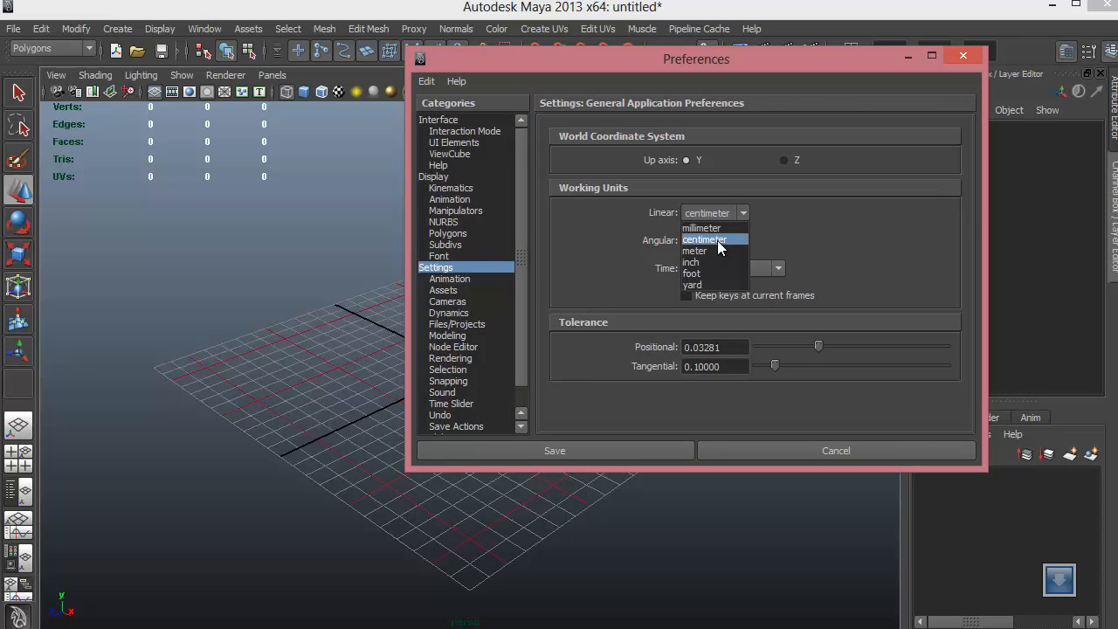
{"action": "left_click", "coordinate": [710, 273]}
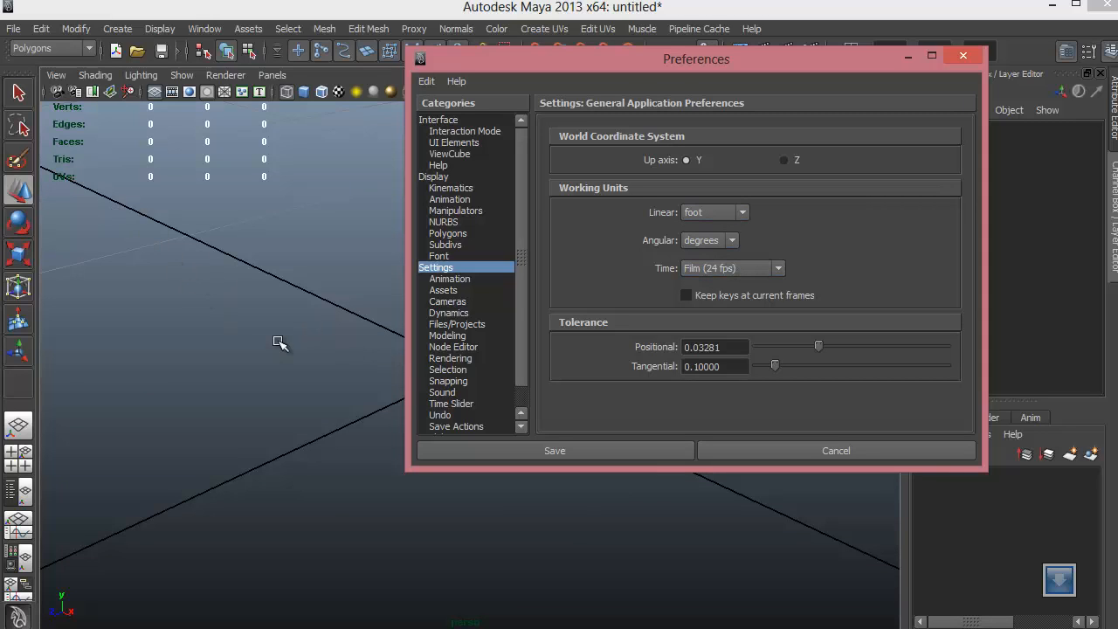
{"action": "left_click", "coordinate": [349, 442]}
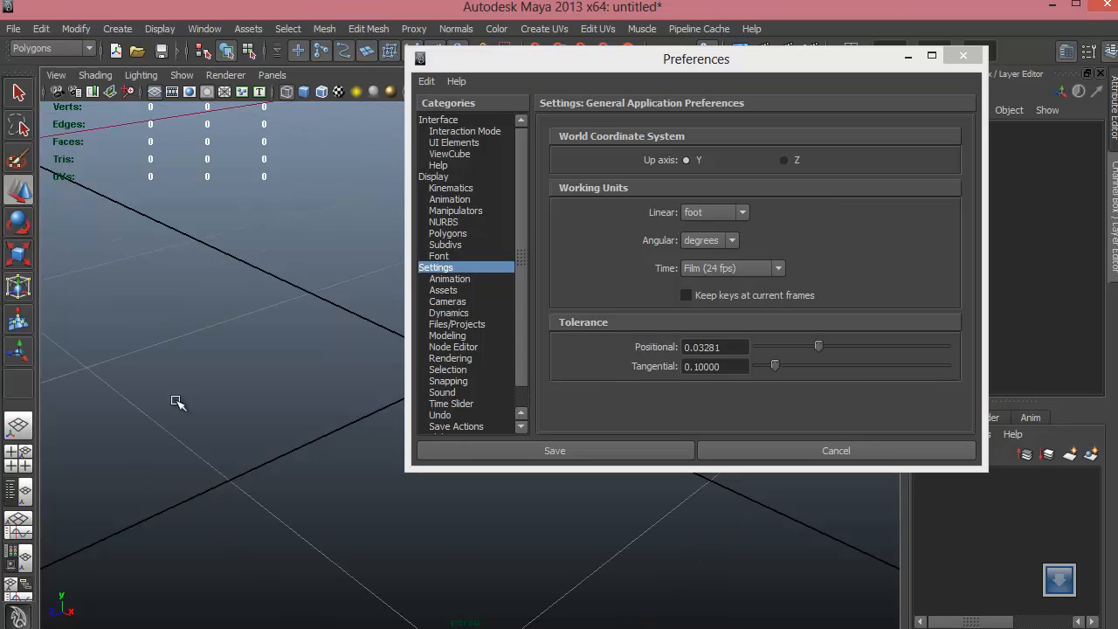
{"action": "left_click_drag", "start_coordinate": [216, 410], "coordinate": [505, 188], "text": "alt"}
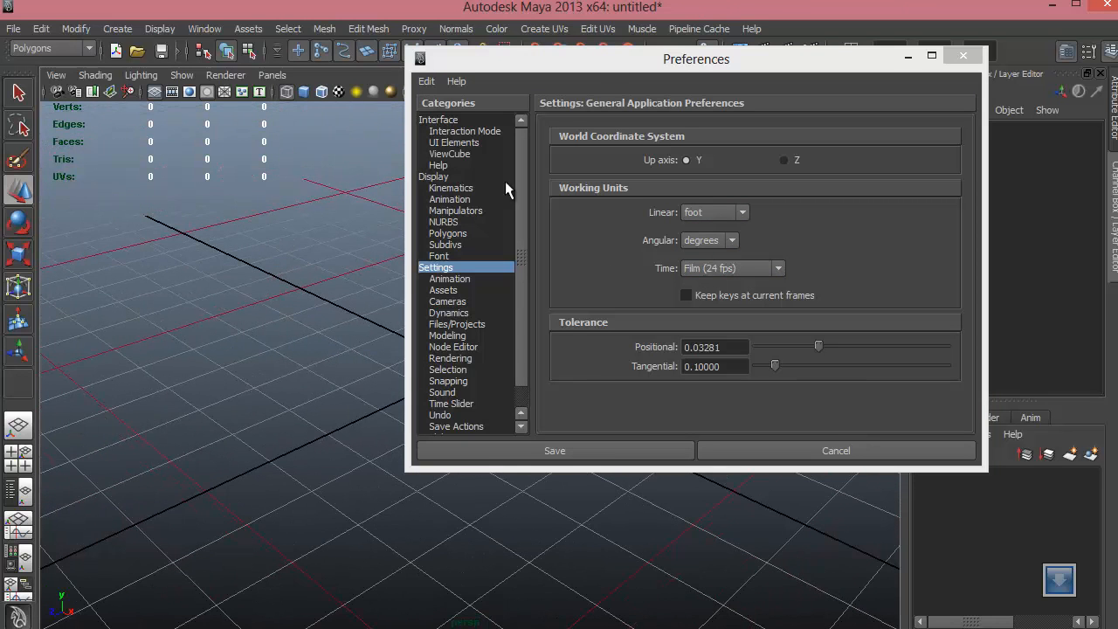
{"action": "left_click_drag", "start_coordinate": [596, 64], "coordinate": [674, 103]}
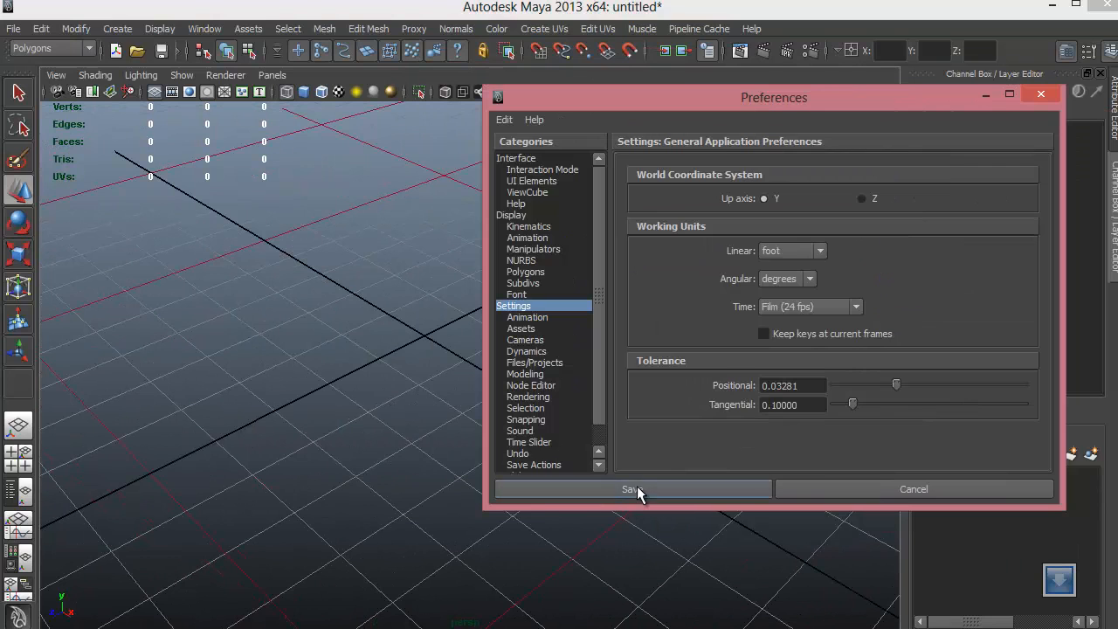
{"action": "left_click", "coordinate": [637, 486]}
Step: Create a polygon cube at the center of the grid
{"action": "right_click_drag", "start_coordinate": [642, 418], "coordinate": [335, 341], "text": "alt"}
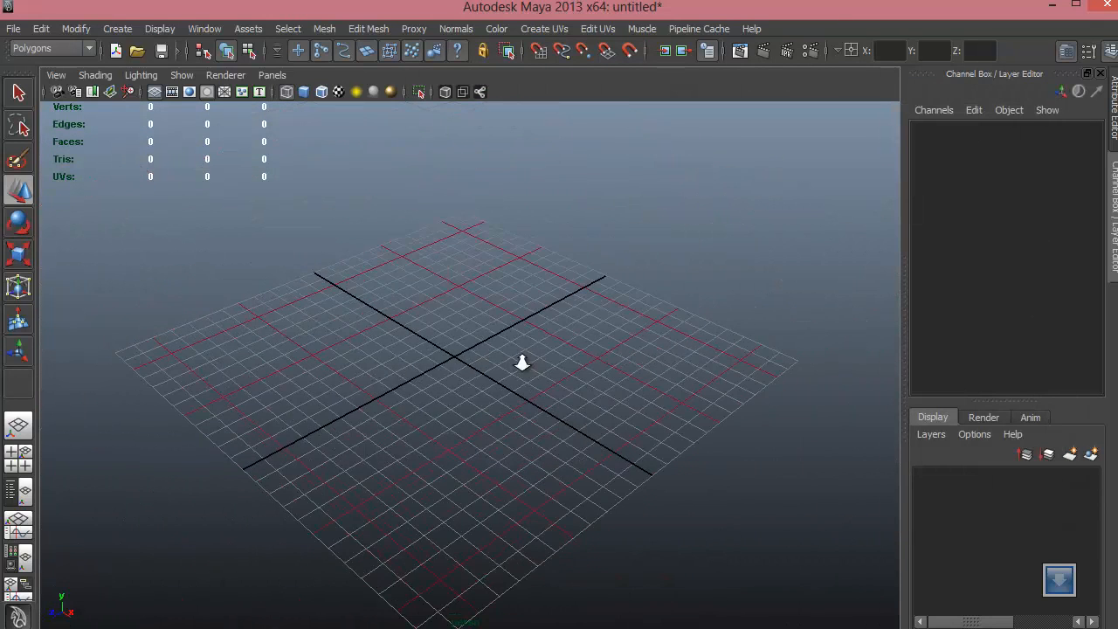
{"action": "right_click_drag", "start_coordinate": [636, 311], "coordinate": [33, 1], "text": "alt"}
{"action": "left_click", "coordinate": [135, 30]}
{"action": "mouse_move", "coordinate": [135, 74]}
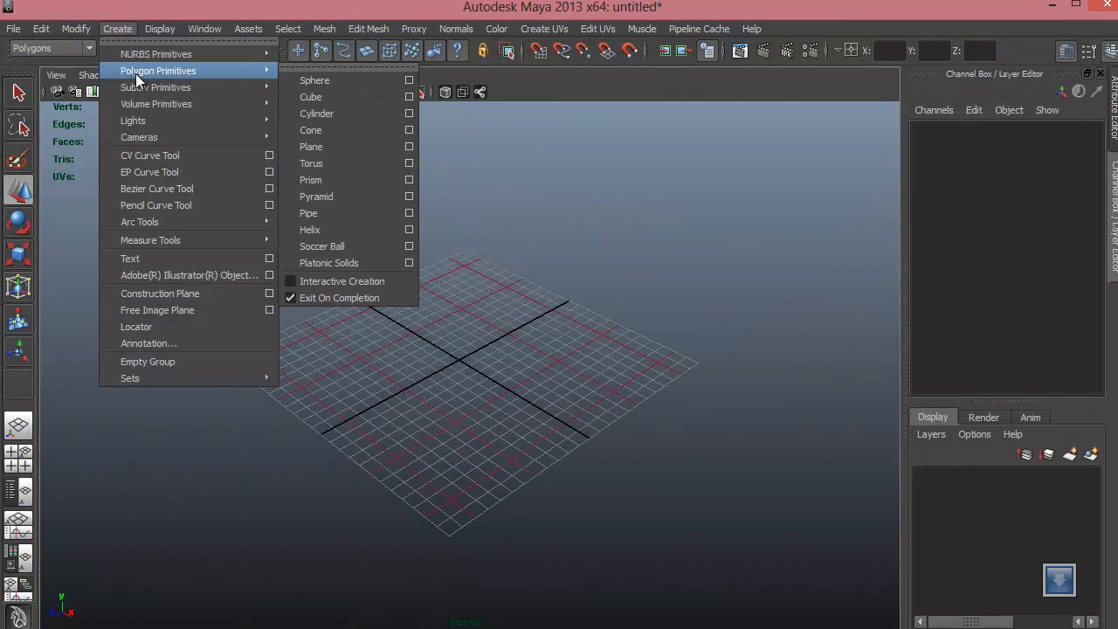
{"action": "left_click", "coordinate": [320, 96]}
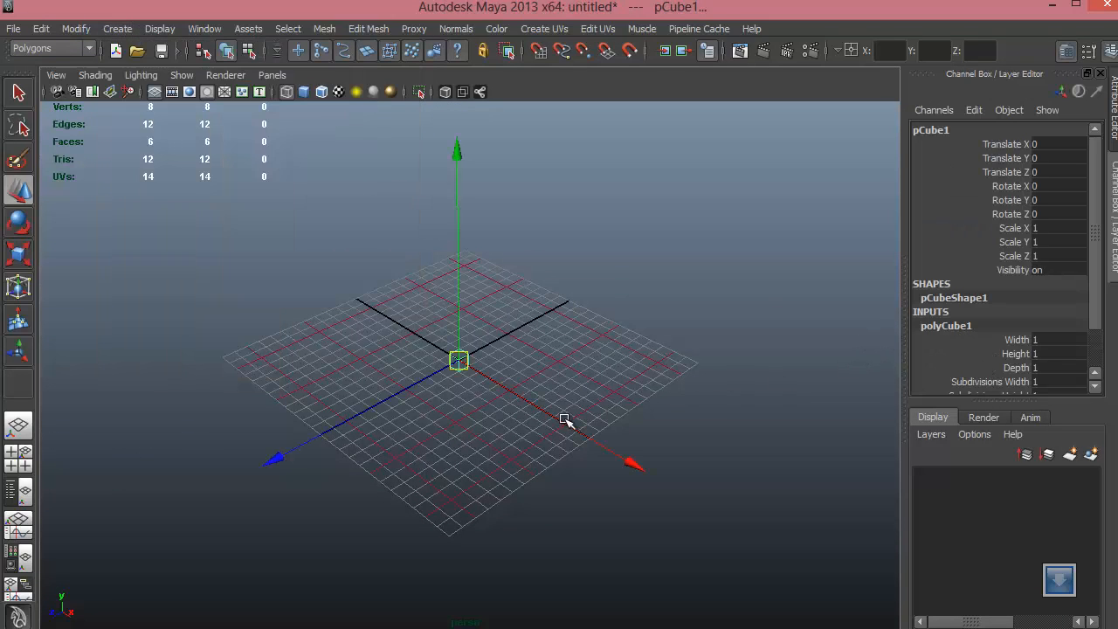
Step: Set the cube's width, height and depth all to 10
{"action": "left_click_drag", "start_coordinate": [262, 343], "coordinate": [344, 339], "text": "alt"}
{"action": "right_click_drag", "start_coordinate": [344, 339], "coordinate": [865, 450], "text": "alt"}
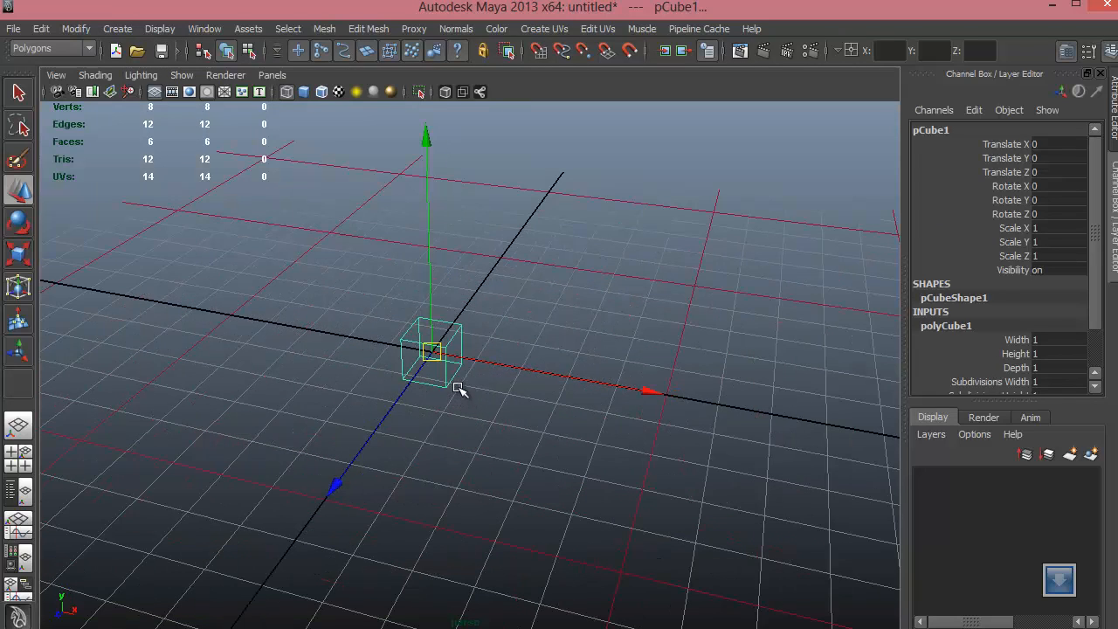
{"action": "scroll", "coordinate": [482, 334], "scroll_direction": "down", "scroll_amount": 5}
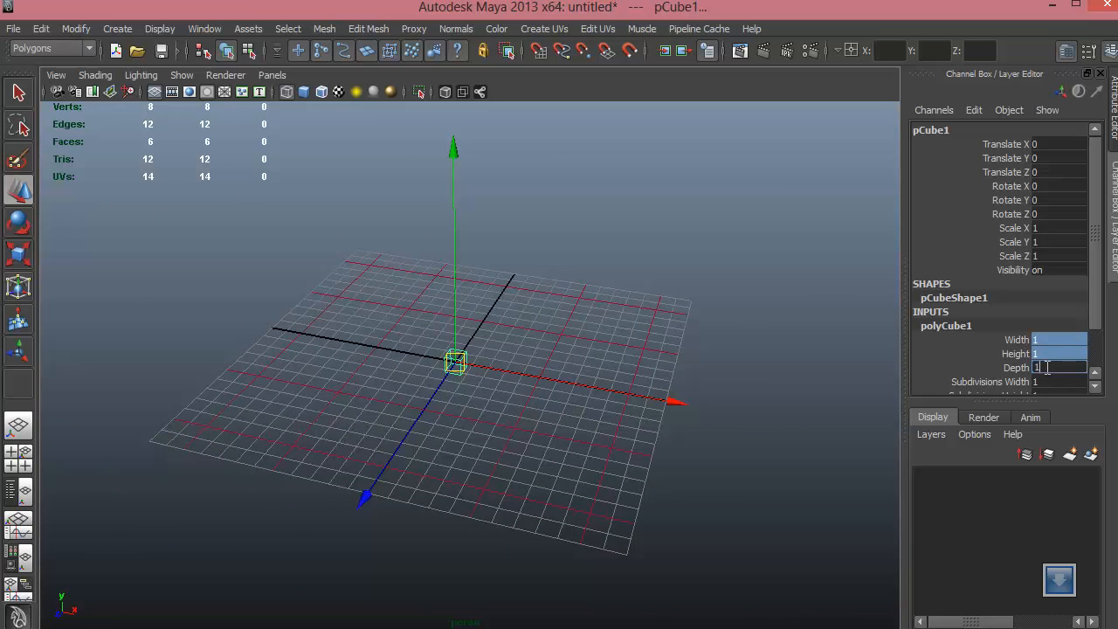
{"action": "type", "text": "10"}
{"action": "key", "text": "Return"}
Step: Frame the cube in all four views and display it smooth shaded in the perspective view
{"action": "left_click_drag", "start_coordinate": [683, 472], "coordinate": [560, 465], "text": "alt"}
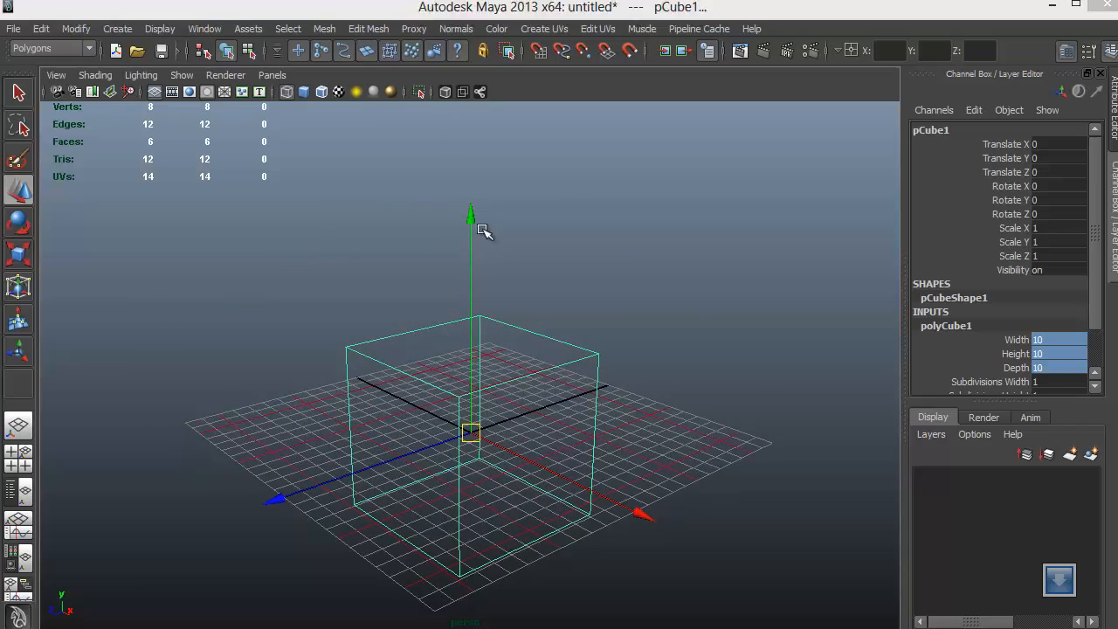
{"action": "key", "text": "space"}
{"action": "key", "text": "space"}
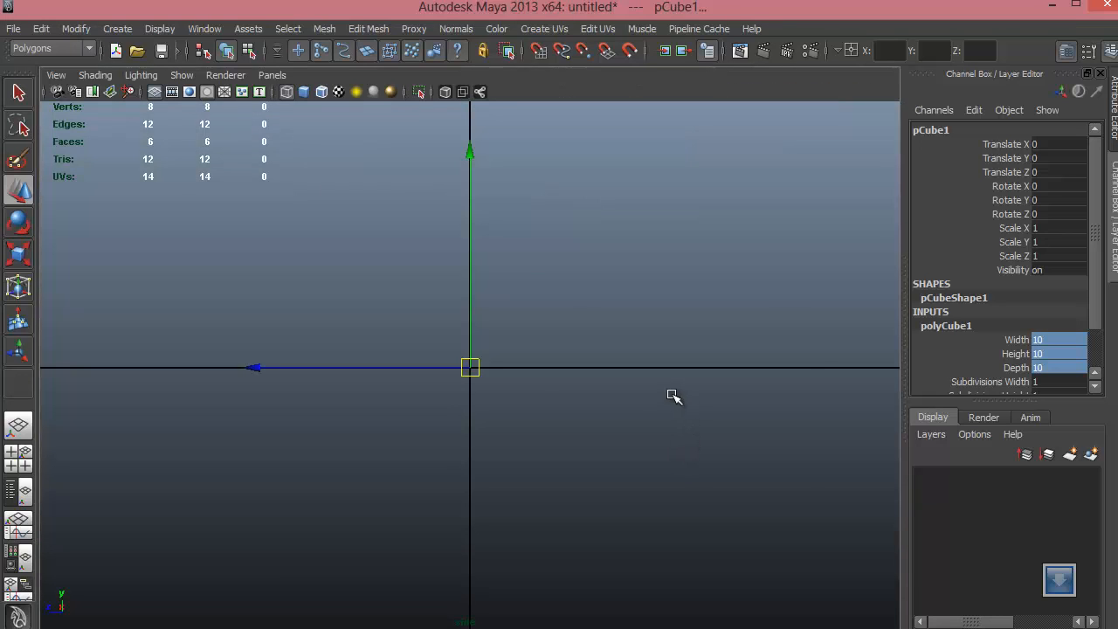
{"action": "key", "text": "space"}
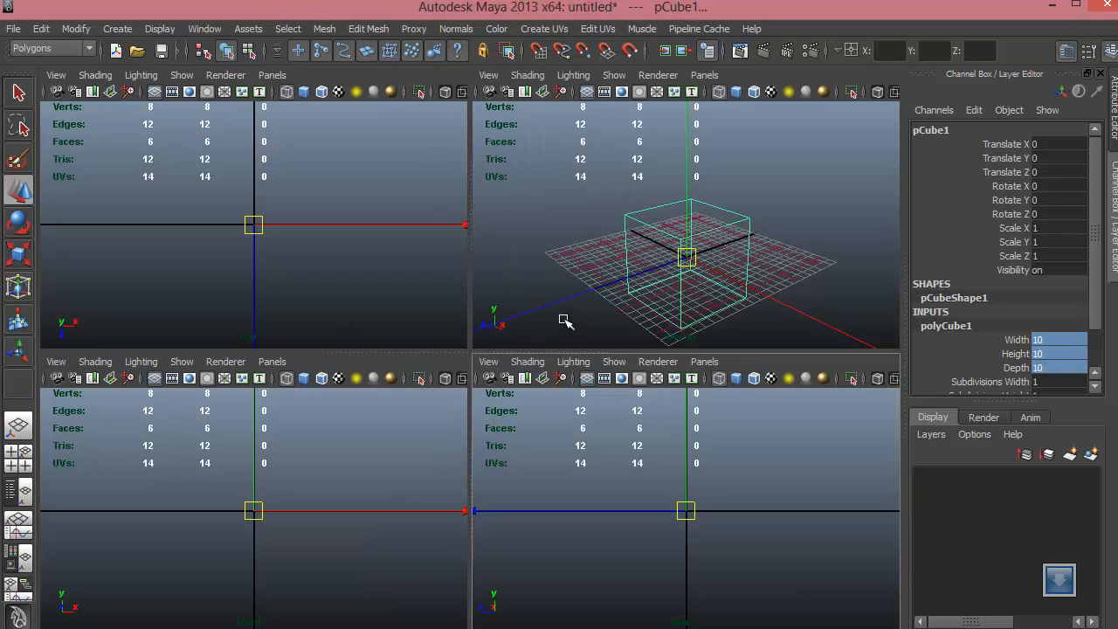
{"action": "key", "text": "space"}
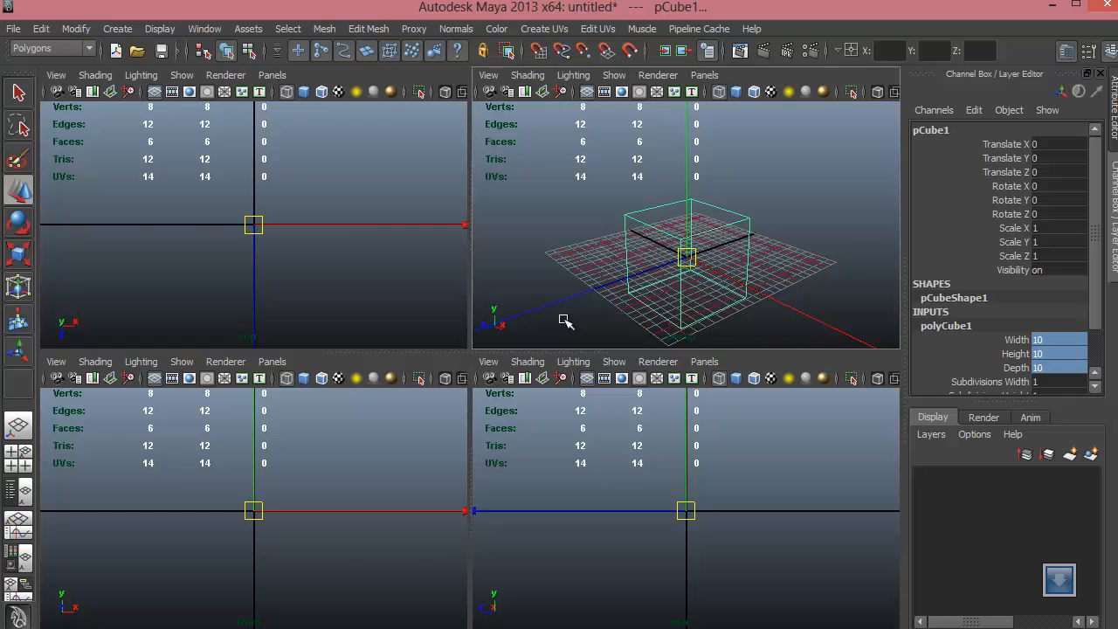
{"action": "key", "text": "shift+f"}
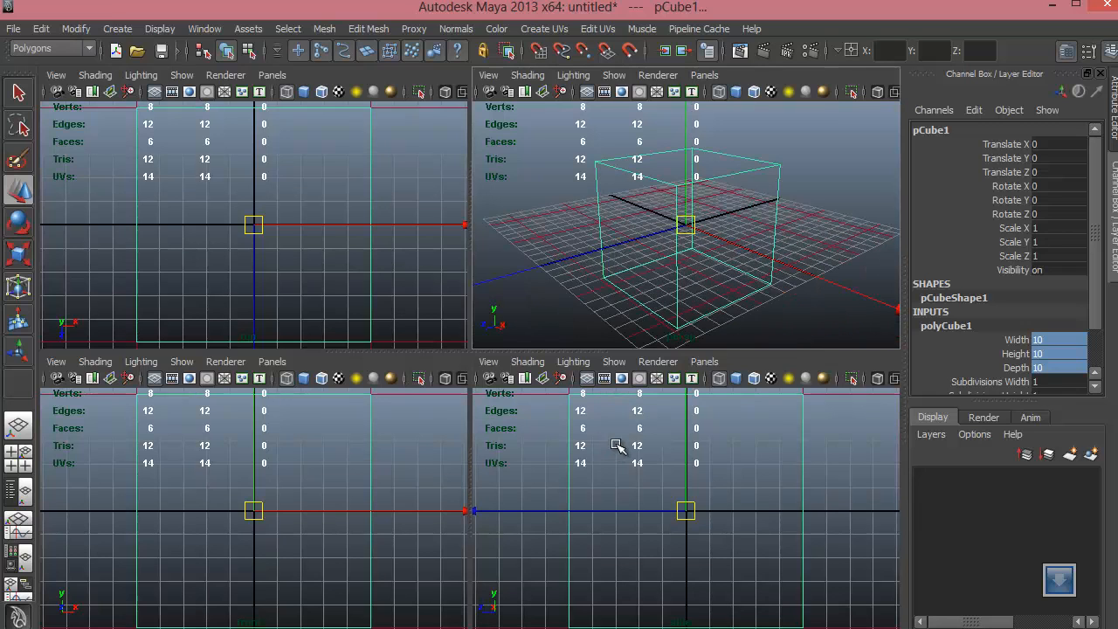
{"action": "left_click_drag", "start_coordinate": [673, 281], "coordinate": [698, 284], "text": "alt"}
{"action": "scroll", "coordinate": [694, 266], "scroll_direction": "down", "scroll_amount": 5}
{"action": "key", "text": "5"}
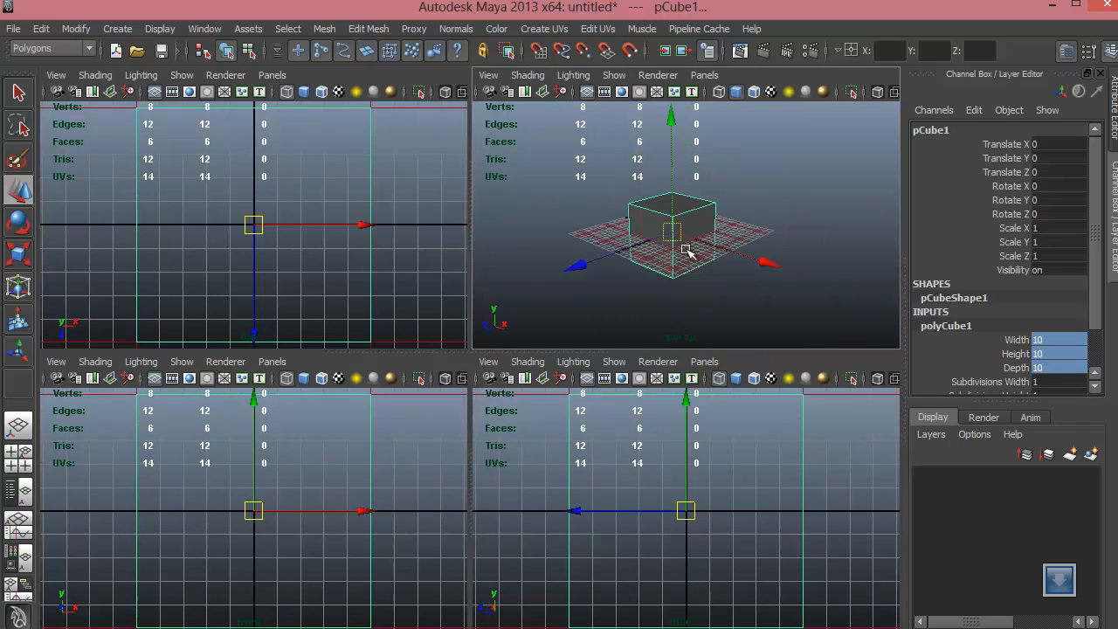
{"action": "middle_click_drag", "start_coordinate": [686, 249], "coordinate": [658, 265], "text": "alt"}
Step: Raise the cube in the side view to a Translate Y of about 4.97 so its base sits on the grid
{"action": "key", "text": "space"}
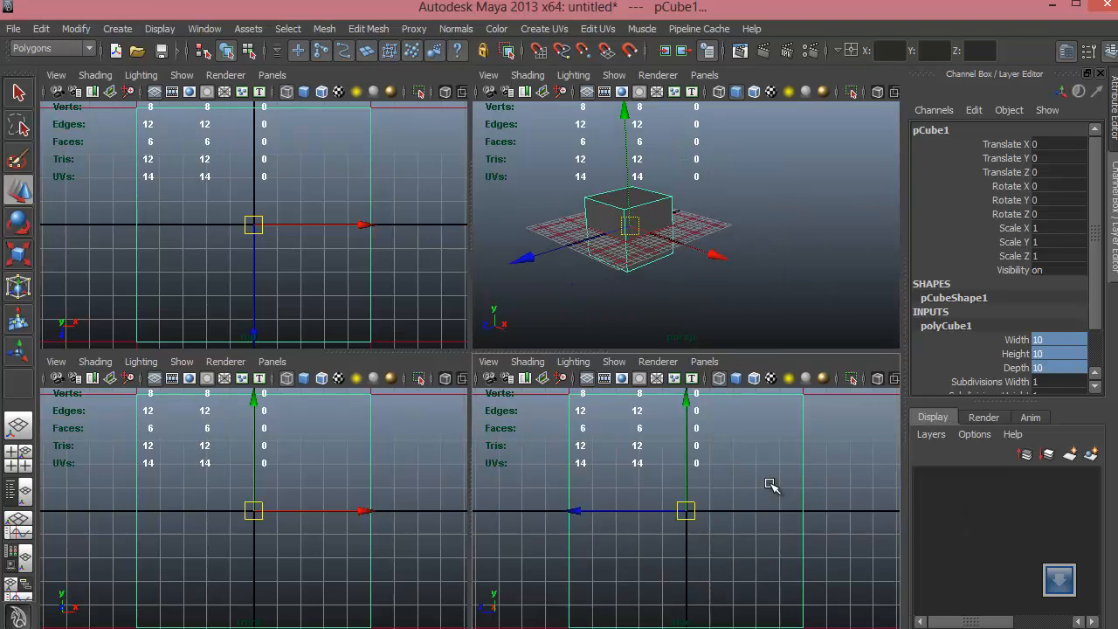
{"action": "scroll", "coordinate": [542, 399], "scroll_direction": "down", "scroll_amount": 5}
{"action": "middle_click_drag", "start_coordinate": [537, 397], "coordinate": [566, 434], "text": "alt"}
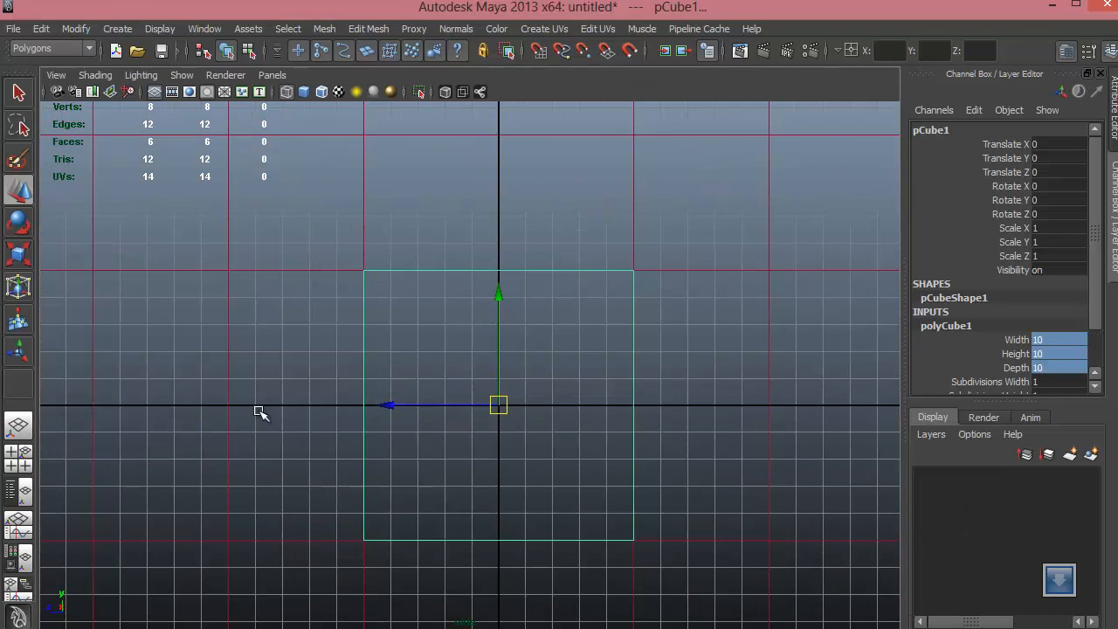
{"action": "middle_click_drag", "start_coordinate": [537, 372], "coordinate": [503, 383], "text": "alt"}
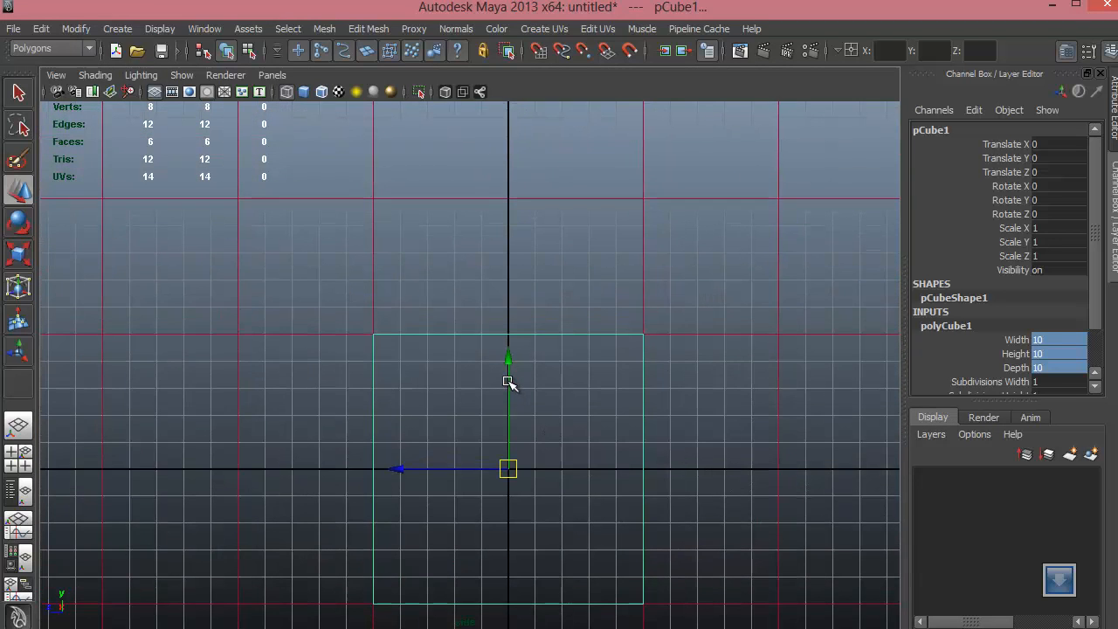
{"action": "left_click_drag", "start_coordinate": [507, 382], "coordinate": [504, 248]}
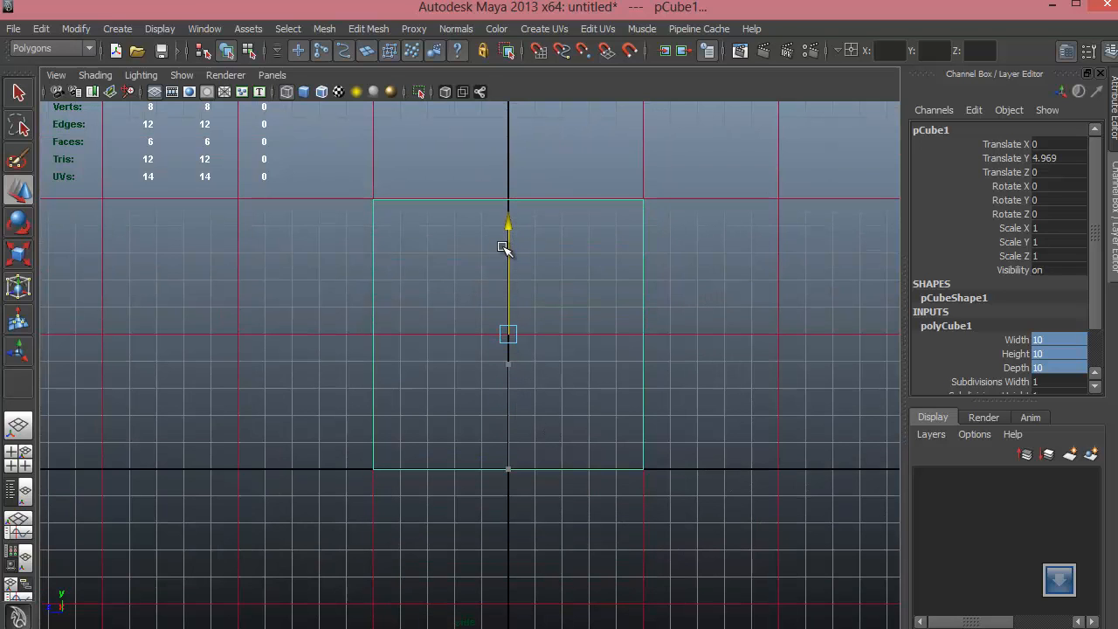
{"action": "key", "text": "space"}
{"action": "key", "text": "space"}
{"action": "left_click_drag", "start_coordinate": [673, 284], "coordinate": [594, 337], "text": "alt"}
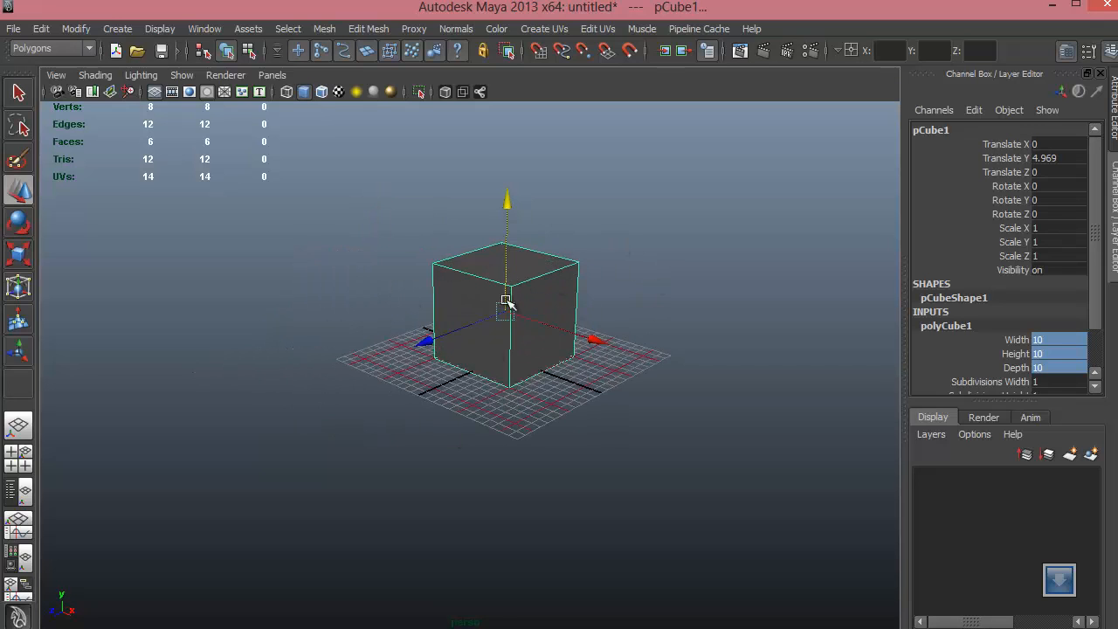
Step: Extrude the cube's top face and scale the new face uniformly slightly outward past the walls
{"action": "left_click_drag", "start_coordinate": [507, 301], "coordinate": [535, 415], "text": "alt"}
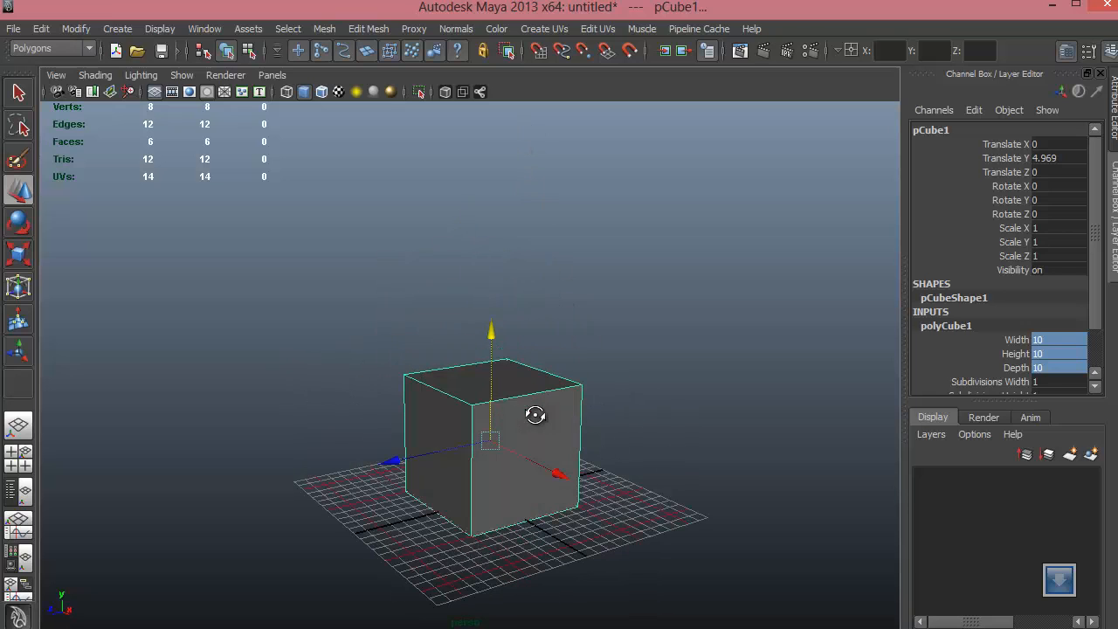
{"action": "right_click_drag", "start_coordinate": [525, 385], "coordinate": [512, 364]}
{"action": "left_click", "coordinate": [515, 371]}
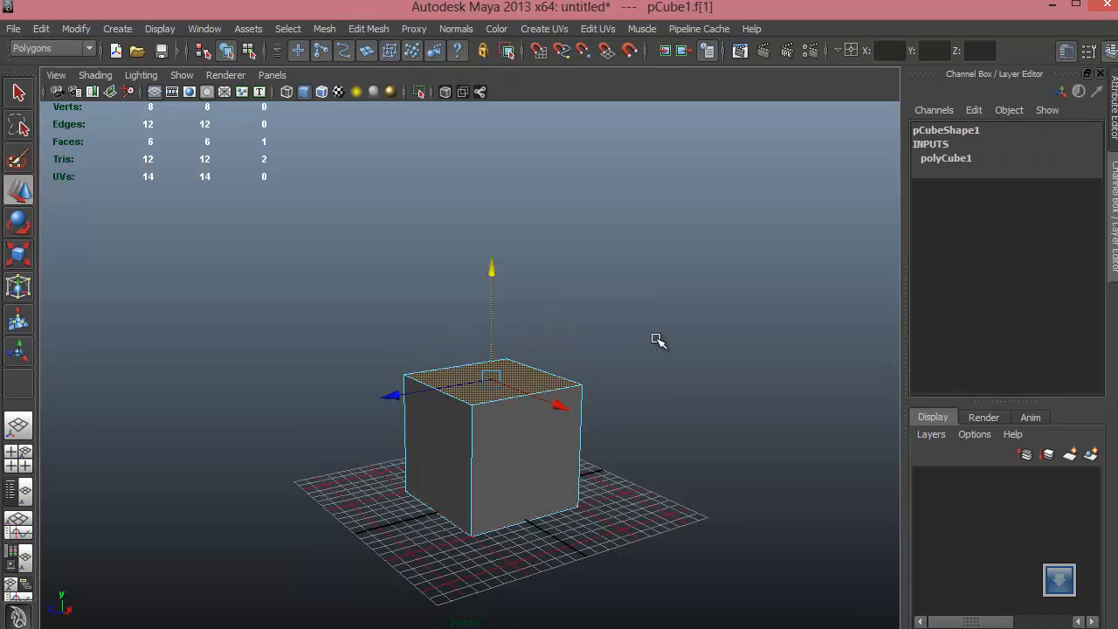
{"action": "right_click_drag", "start_coordinate": [616, 341], "coordinate": [596, 387], "text": "shift"}
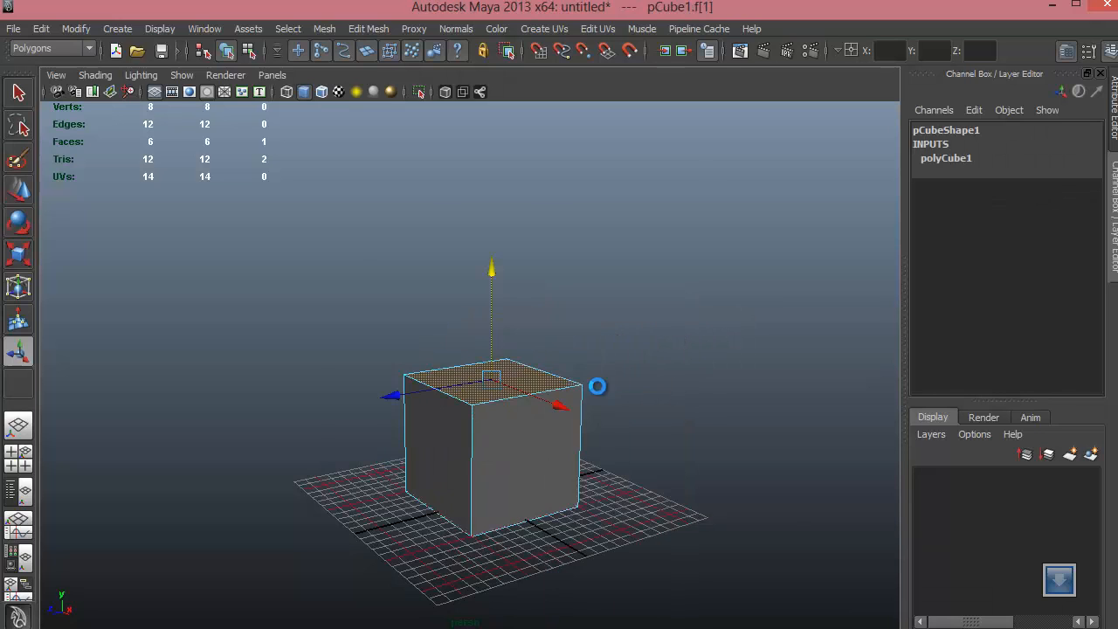
{"action": "middle_click_drag", "start_coordinate": [560, 407], "coordinate": [569, 426], "text": "alt"}
{"action": "left_click_drag", "start_coordinate": [539, 424], "coordinate": [474, 457], "text": "alt"}
{"action": "right_click_drag", "start_coordinate": [474, 457], "coordinate": [553, 459], "text": "alt"}
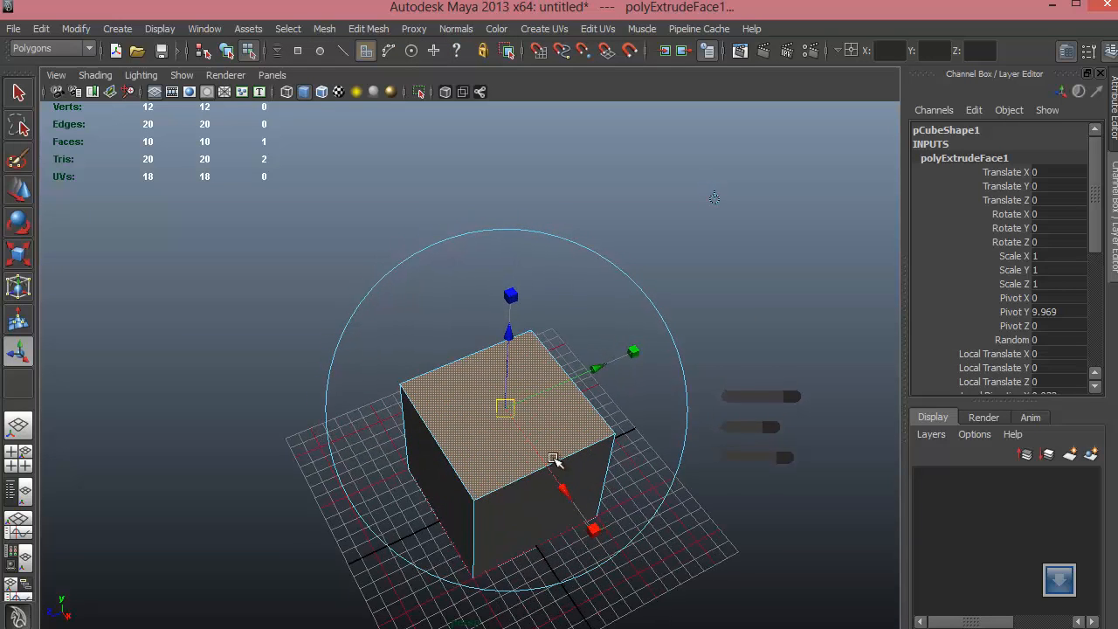
{"action": "middle_click_drag", "start_coordinate": [553, 458], "coordinate": [544, 427], "text": "alt"}
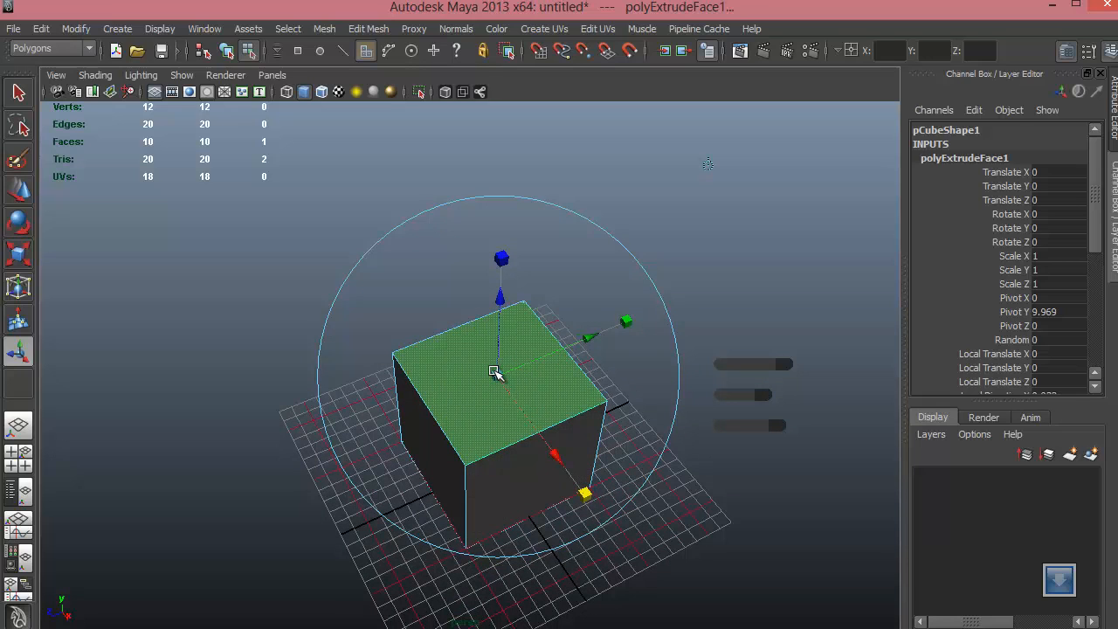
{"action": "left_click_drag", "start_coordinate": [494, 370], "coordinate": [502, 371]}
{"action": "mouse_move", "coordinate": [543, 423]}
{"action": "left_mouse_down", "text": "alt"}
{"action": "mouse_move", "coordinate": [629, 382]}
{"action": "mouse_move", "coordinate": [571, 342]}
{"action": "mouse_move", "coordinate": [512, 327]}
{"action": "mouse_move", "coordinate": [549, 401]}
{"action": "left_mouse_up", "text": "alt"}
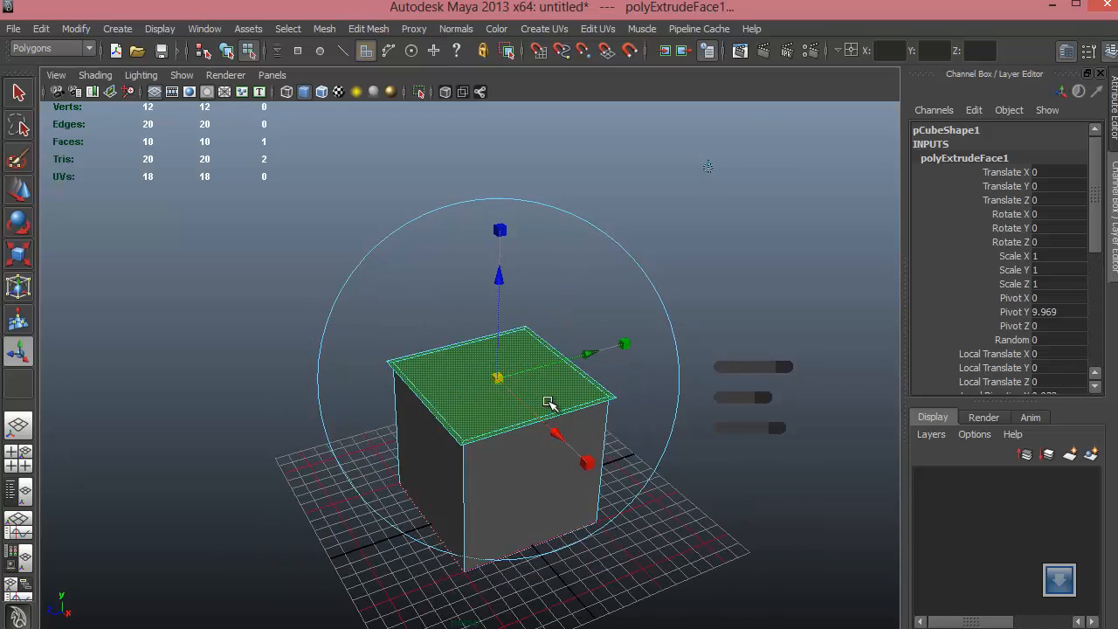
Step: Extrude the overhanging top face upward to a Local Translate Z of about 6.571 to form the second storey
{"action": "right_click_drag", "start_coordinate": [547, 385], "coordinate": [544, 422], "text": "shift"}
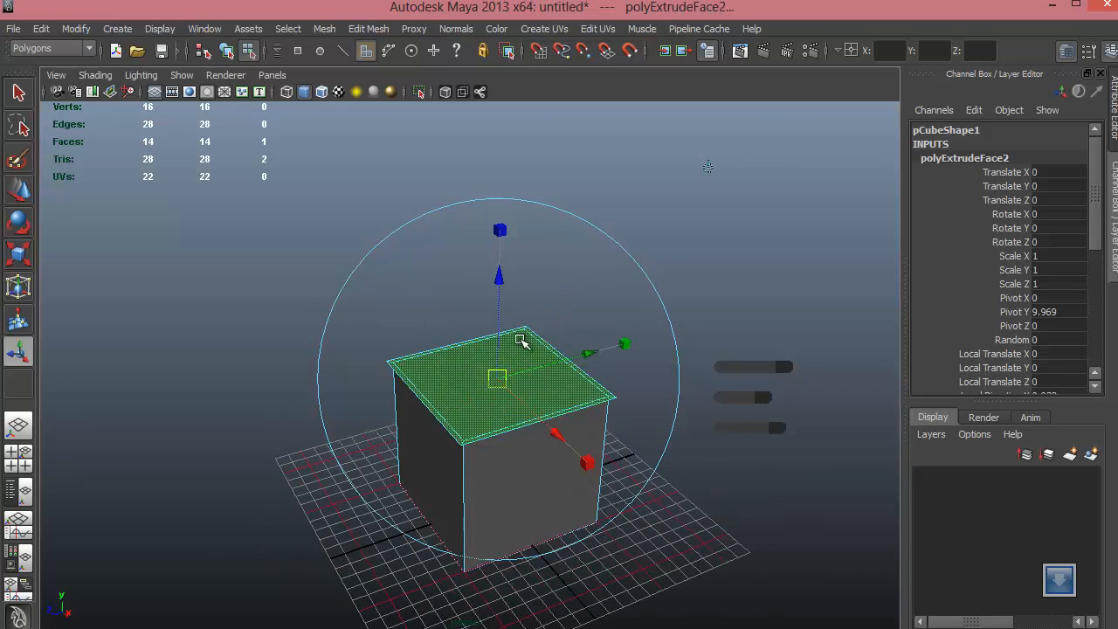
{"action": "left_click_drag", "start_coordinate": [501, 292], "coordinate": [506, 177]}
{"action": "left_click_drag", "start_coordinate": [565, 405], "coordinate": [569, 522], "text": "alt"}
Step: Select the ring of horizontal edges spanning the house's width and connect them with a centre edge loop around the model
{"action": "right_click_drag", "start_coordinate": [480, 330], "coordinate": [479, 292]}
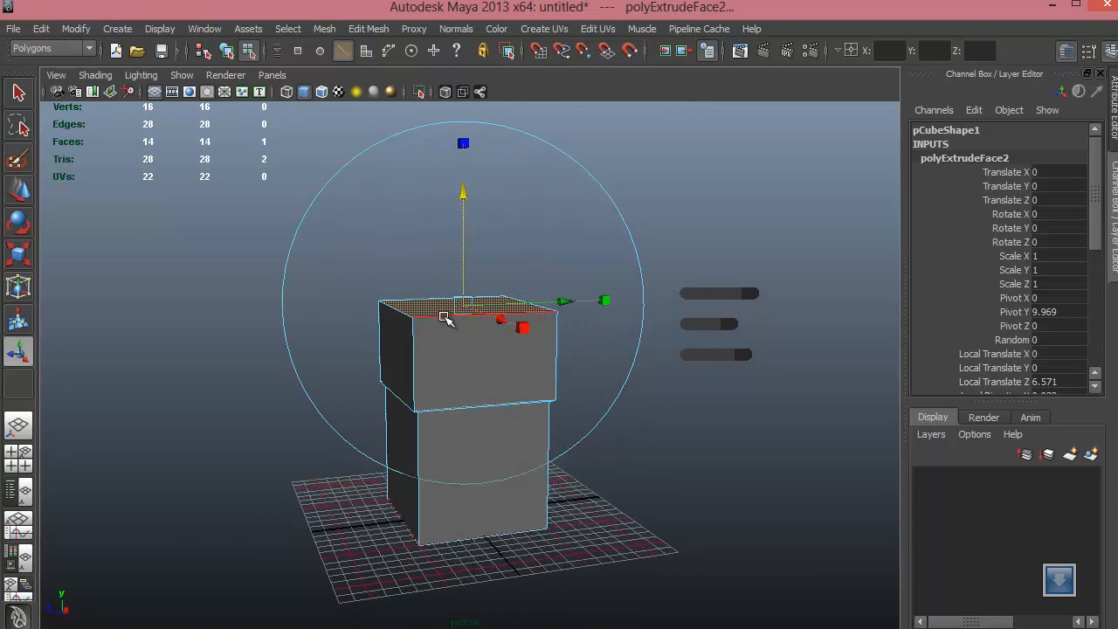
{"action": "left_click", "coordinate": [444, 316]}
{"action": "left_click_drag", "start_coordinate": [495, 373], "coordinate": [432, 317], "text": "alt"}
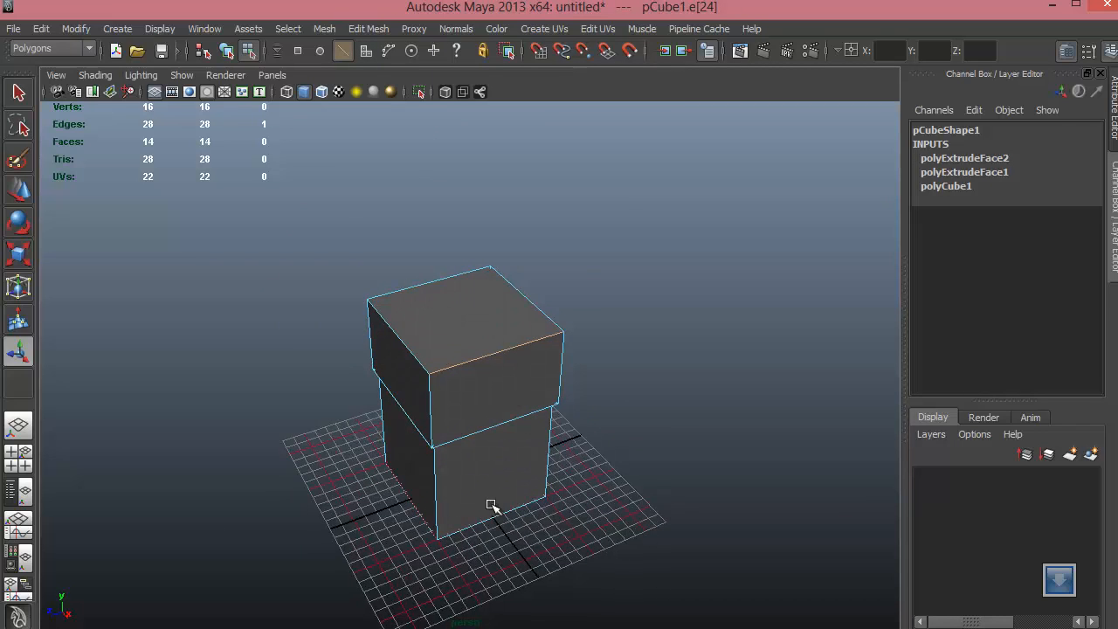
{"action": "key", "text": "ctrl+z"}
{"action": "key", "text": "ctrl+z"}
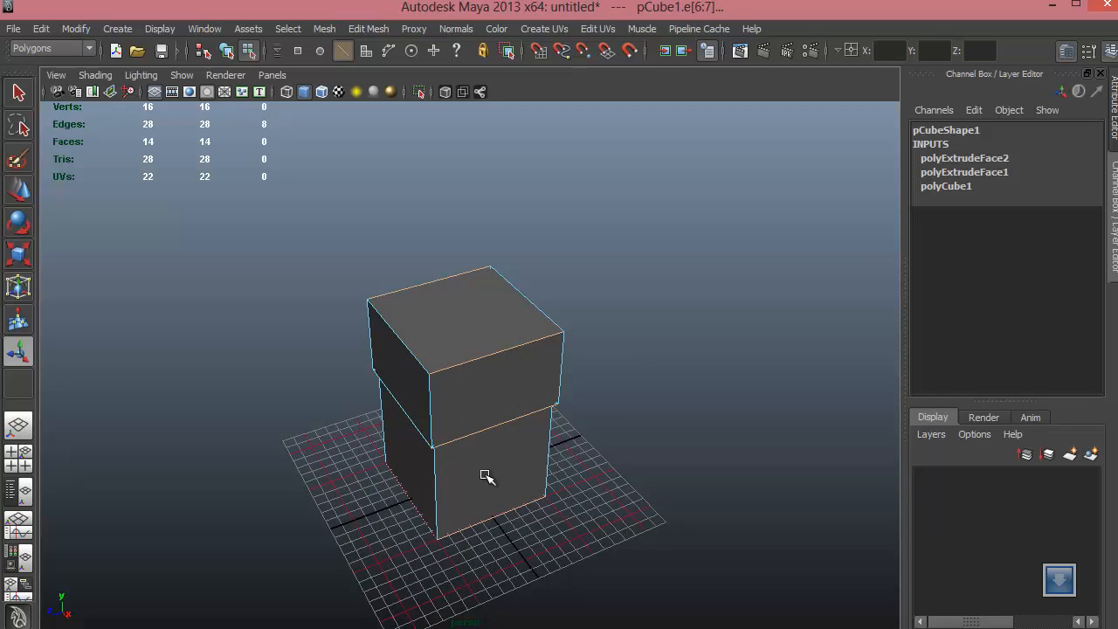
{"action": "left_click_drag", "start_coordinate": [485, 476], "coordinate": [537, 505], "text": "alt"}
{"action": "left_click", "coordinate": [368, 29]}
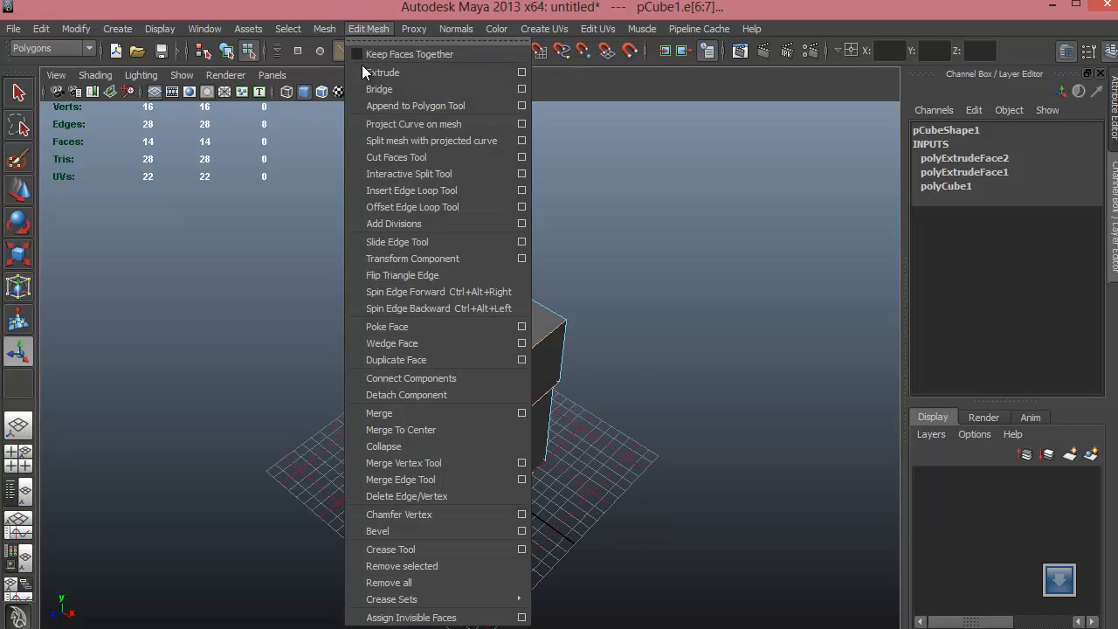
{"action": "left_click", "coordinate": [430, 382]}
{"action": "mouse_move", "coordinate": [545, 462]}
{"action": "left_mouse_down", "text": "alt"}
{"action": "mouse_move", "coordinate": [494, 437]}
{"action": "mouse_move", "coordinate": [537, 448]}
{"action": "left_mouse_up", "text": "alt"}
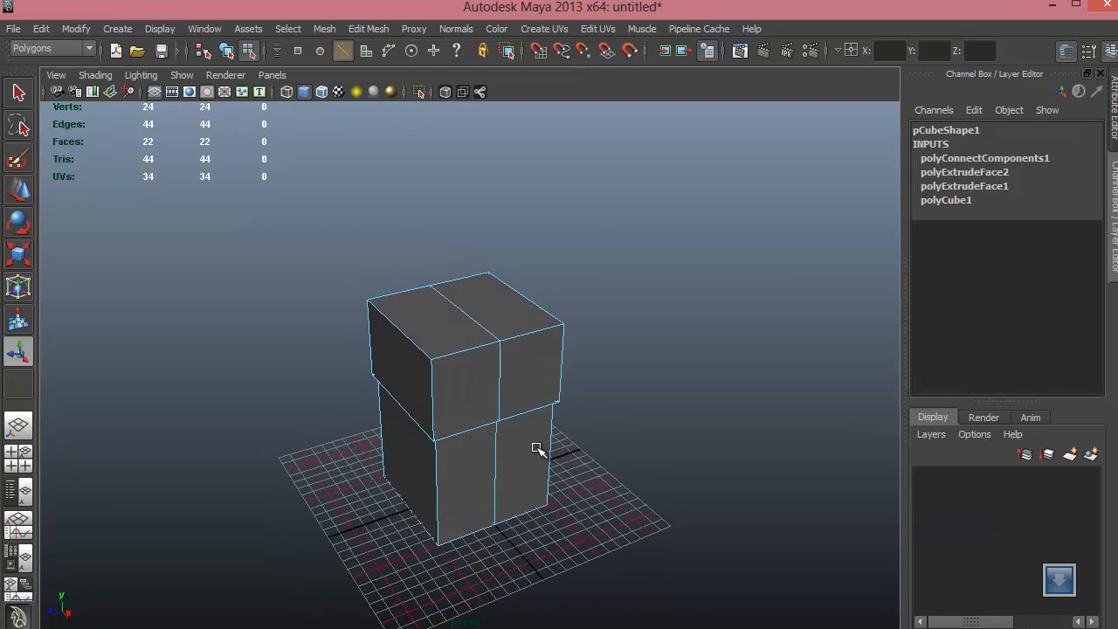
Step: Raise the centre edge of the top surface straight up to form the ridge of a steep gable roof
{"action": "right_click_drag", "start_coordinate": [470, 393], "coordinate": [598, 484], "text": "alt"}
{"action": "left_click", "coordinate": [468, 296]}
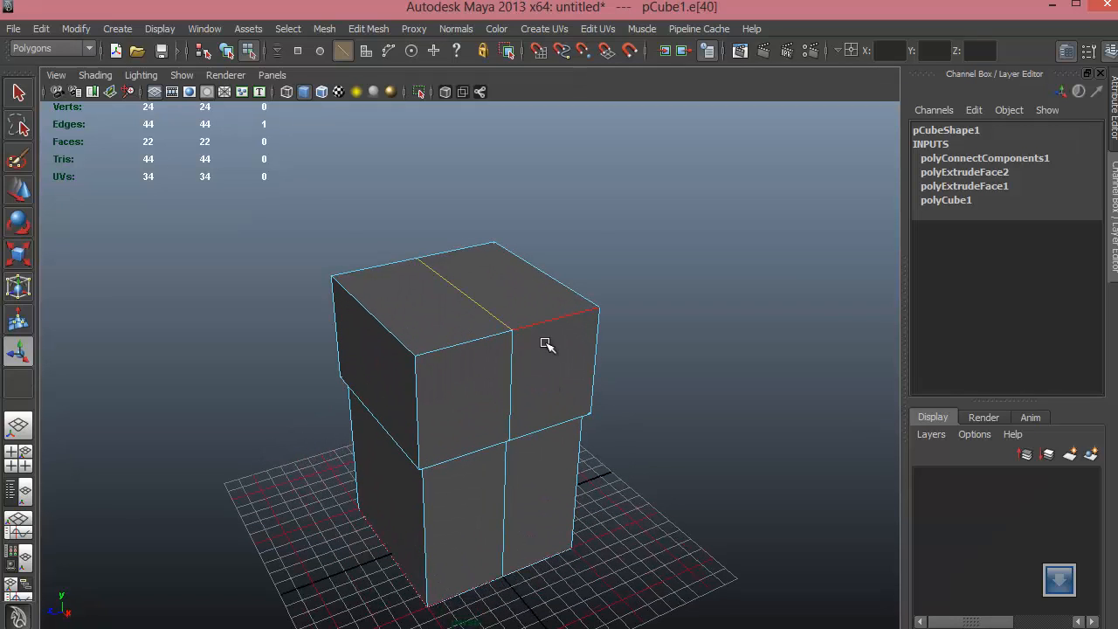
{"action": "middle_click_drag", "start_coordinate": [531, 476], "coordinate": [437, 344], "text": "alt"}
{"action": "key", "text": "w"}
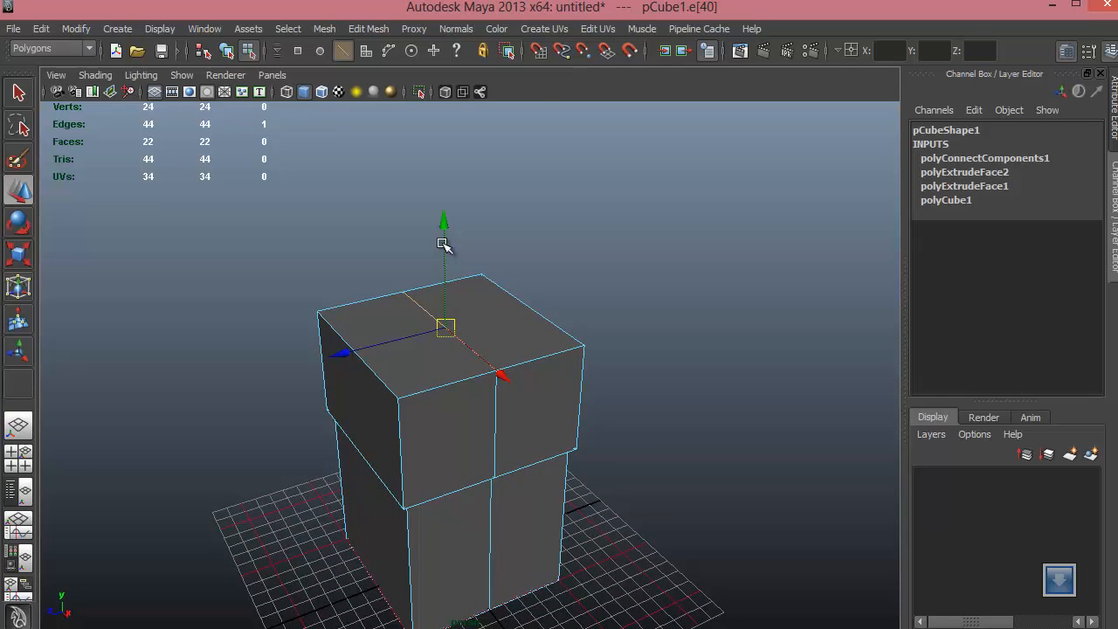
{"action": "left_click_drag", "start_coordinate": [442, 217], "coordinate": [446, 88]}
{"action": "left_click_drag", "start_coordinate": [583, 472], "coordinate": [425, 399], "text": "alt"}
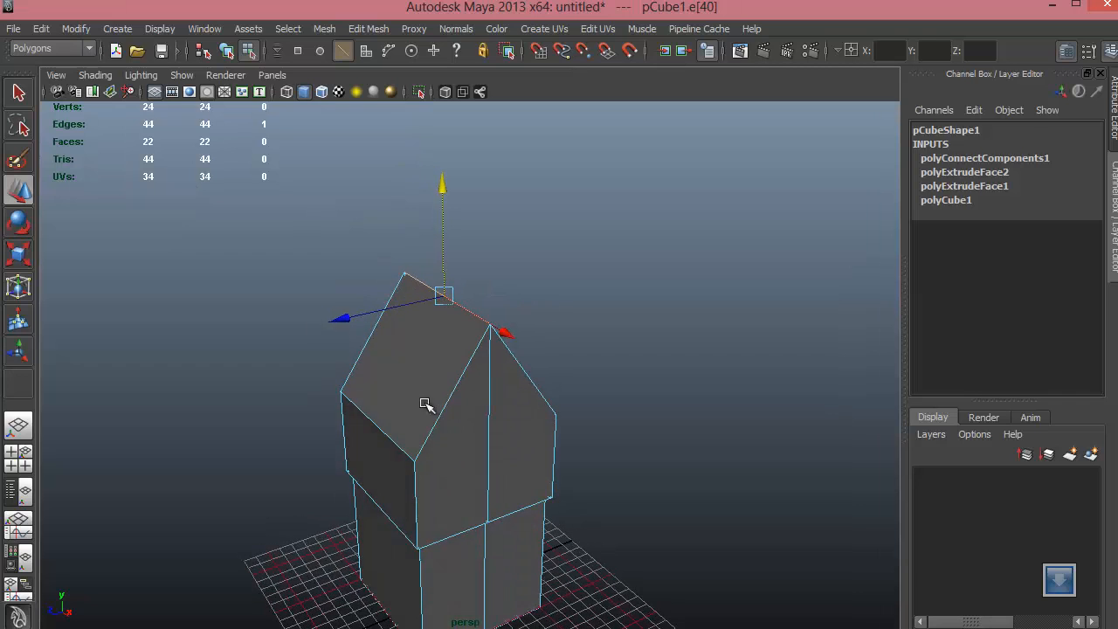
Step: Try to extrude both sloped roof faces outward to a Local Translate Z of about 0.275 without keeping faces together
{"action": "right_click_drag", "start_coordinate": [425, 353], "coordinate": [419, 371]}
{"action": "left_click", "coordinate": [421, 383]}
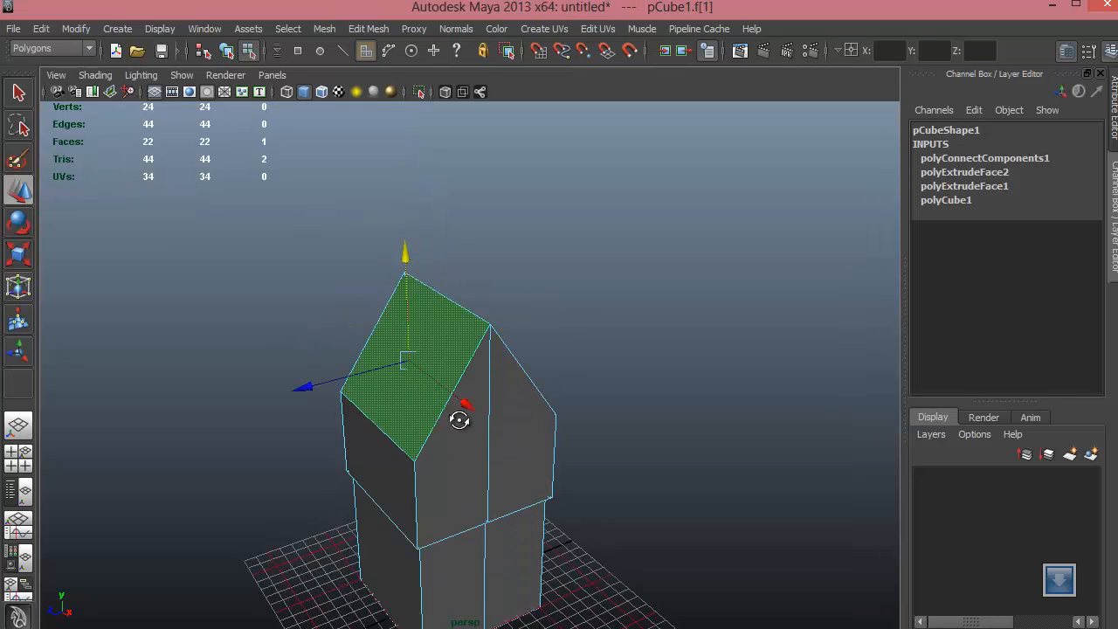
{"action": "left_click_drag", "start_coordinate": [460, 420], "coordinate": [350, 410], "text": "alt"}
{"action": "left_click", "coordinate": [470, 367], "text": "shift"}
{"action": "left_click_drag", "start_coordinate": [477, 407], "coordinate": [524, 400], "text": "alt"}
{"action": "right_click_drag", "start_coordinate": [490, 326], "coordinate": [498, 363], "text": "shift"}
{"action": "left_click_drag", "start_coordinate": [463, 394], "coordinate": [320, 297], "text": "alt"}
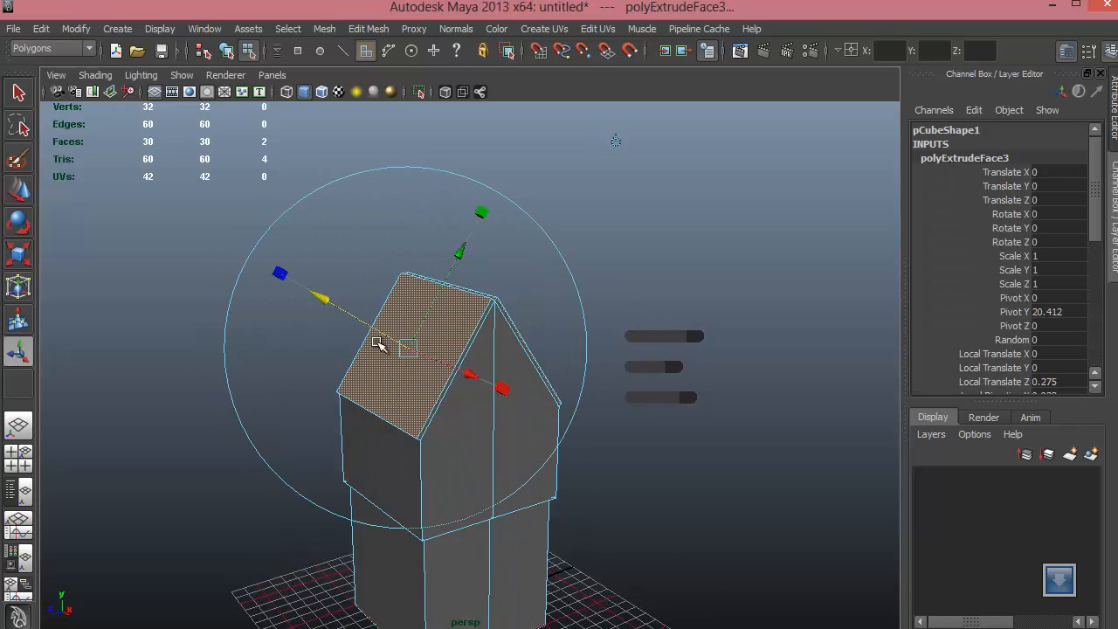
Step: Try pulling the extruded roof faces far outward to a Local Translate Z of about 7.953, and undo that move
{"action": "left_click_drag", "start_coordinate": [377, 343], "coordinate": [325, 300], "text": "alt"}
{"action": "left_click_drag", "start_coordinate": [289, 237], "coordinate": [441, 243]}
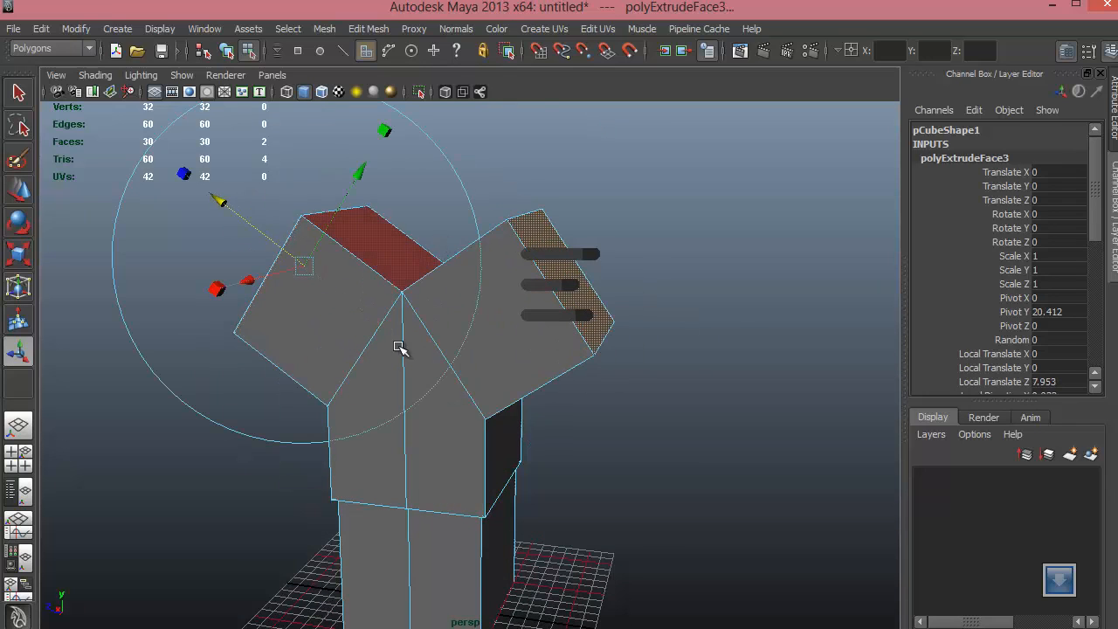
{"action": "left_click_drag", "start_coordinate": [398, 347], "coordinate": [540, 352], "text": "alt"}
{"action": "key", "text": "ctrl+z"}
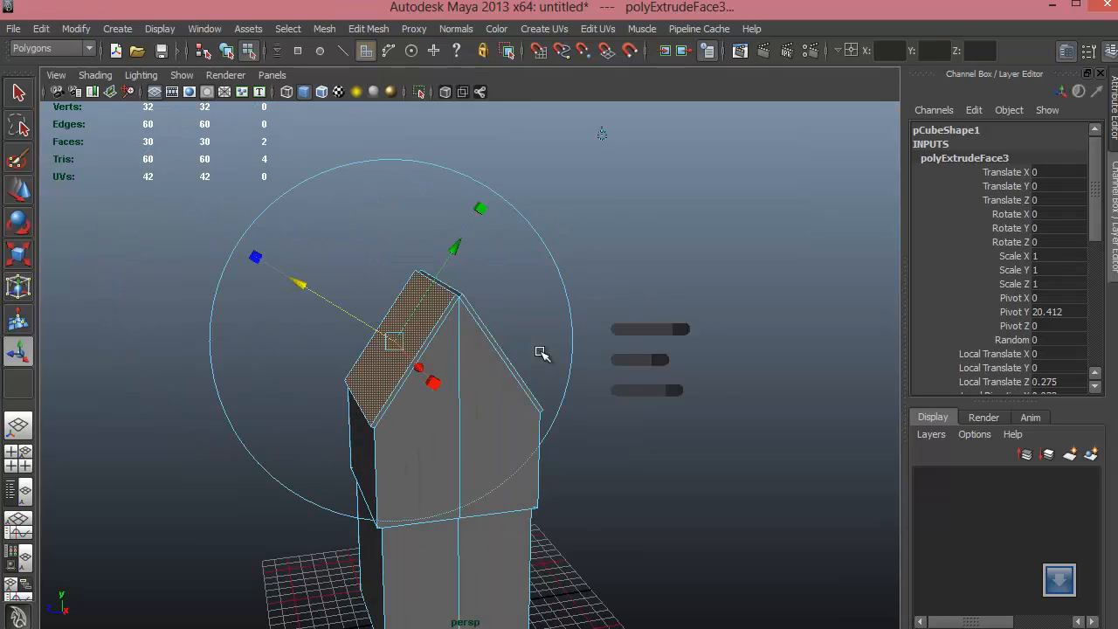
Step: Undo the extrusion of the two sloped roof faces
{"action": "left_click_drag", "start_coordinate": [462, 341], "coordinate": [415, 434], "text": "alt"}
{"action": "key", "text": "ctrl+z"}
{"action": "key", "text": "ctrl+z"}
{"action": "key", "text": "ctrl+z"}
{"action": "left_click_drag", "start_coordinate": [366, 343], "coordinate": [438, 297], "text": "alt"}
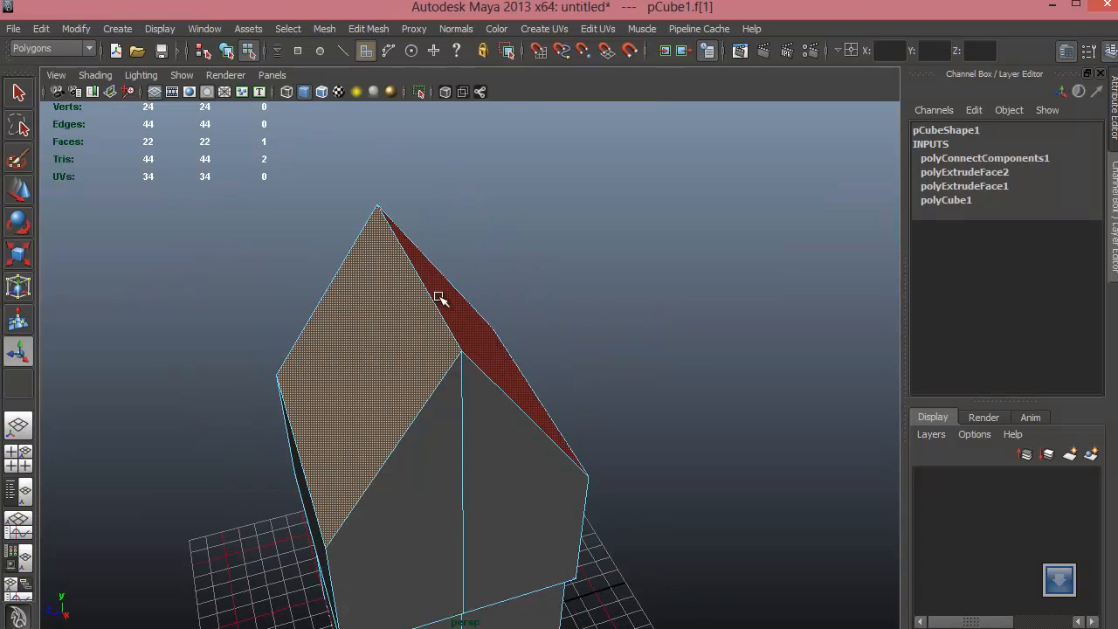
Step: Reselect both sloped roof faces and turn on Keep Faces Together
{"action": "left_click", "coordinate": [505, 169]}
{"action": "left_click", "coordinate": [402, 332]}
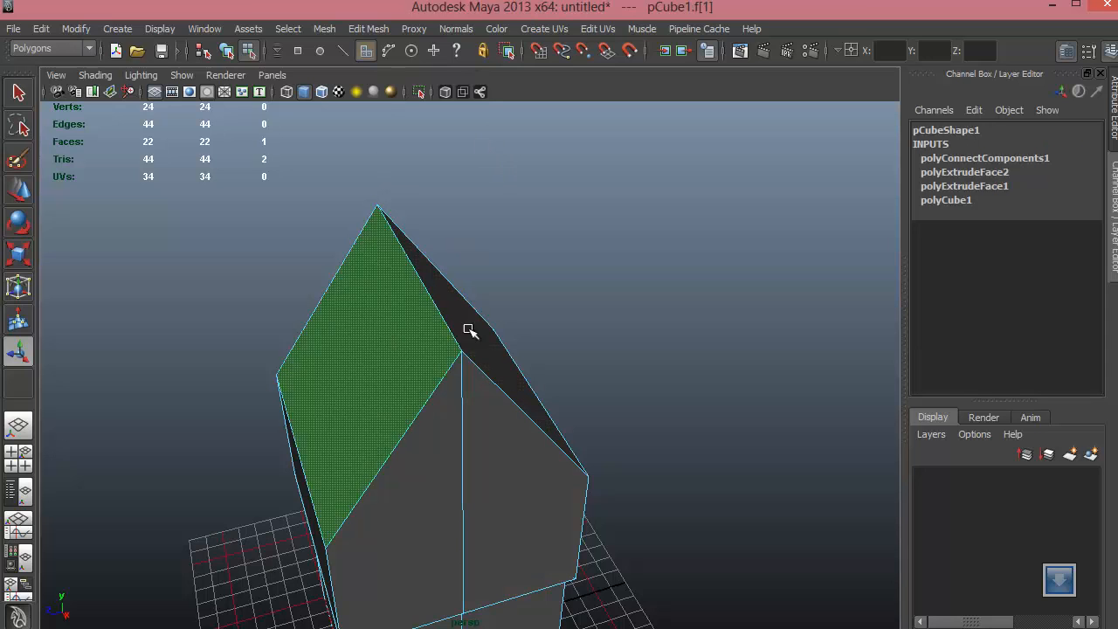
{"action": "left_click", "coordinate": [481, 339], "text": "shift"}
{"action": "left_click", "coordinate": [379, 30]}
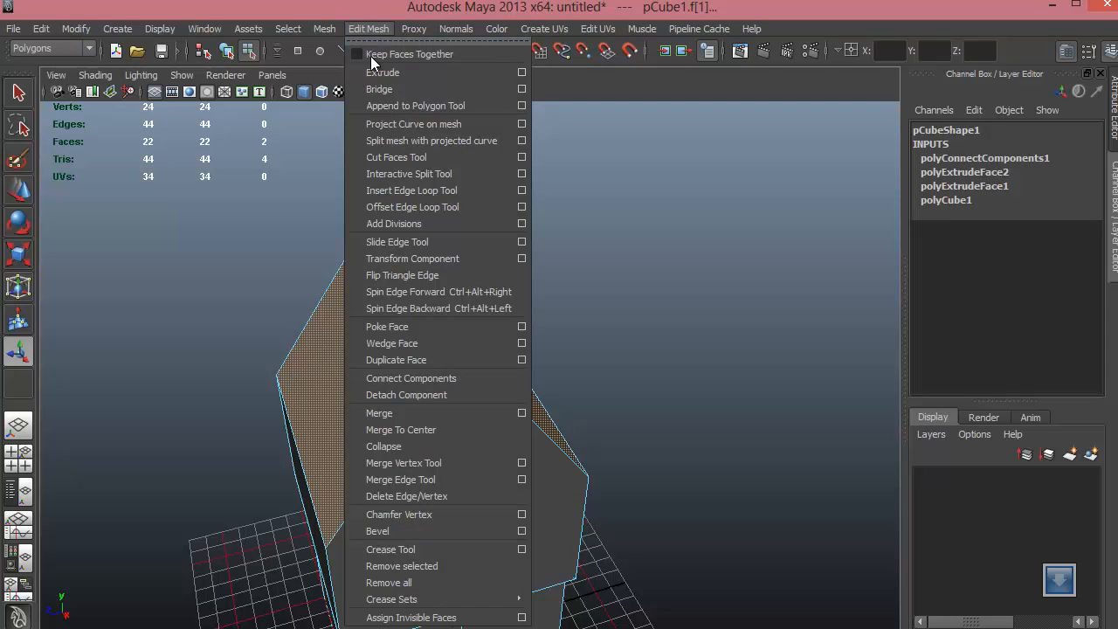
{"action": "left_click", "coordinate": [380, 54]}
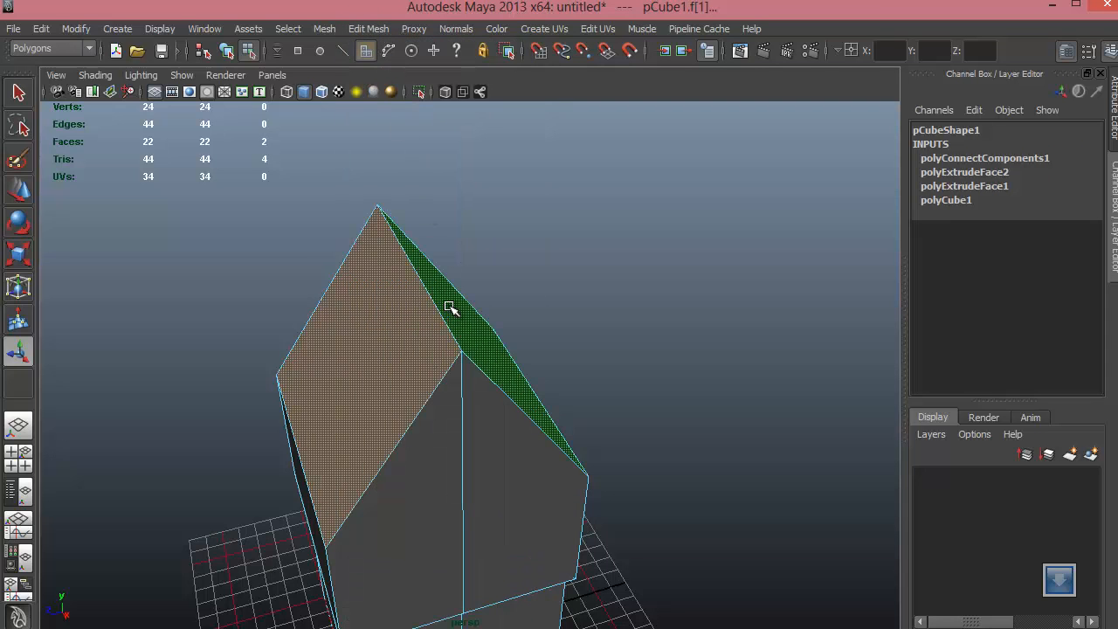
Step: Extrude both sloped roof faces together outward to a Local Translate Z of about 0.334 for the roof thickness
{"action": "right_click_drag", "start_coordinate": [449, 306], "coordinate": [451, 341], "text": "shift"}
{"action": "left_click_drag", "start_coordinate": [311, 336], "coordinate": [252, 285], "text": "alt"}
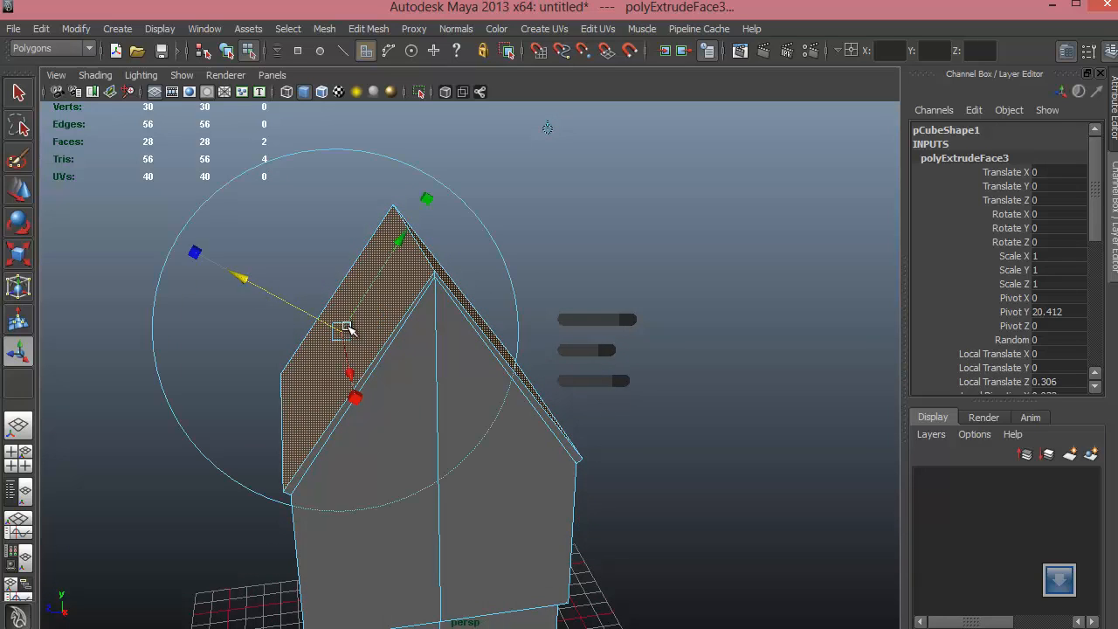
{"action": "left_click_drag", "start_coordinate": [349, 327], "coordinate": [339, 306], "text": "alt"}
{"action": "middle_click_drag", "start_coordinate": [439, 242], "coordinate": [420, 155], "text": "alt"}
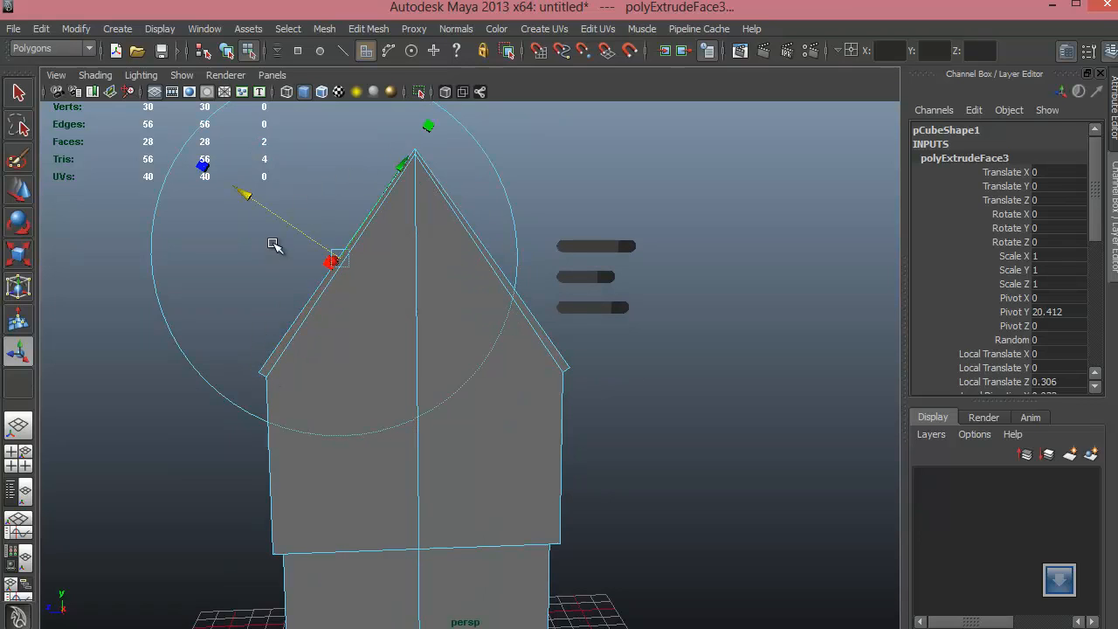
{"action": "left_click_drag", "start_coordinate": [268, 207], "coordinate": [266, 209]}
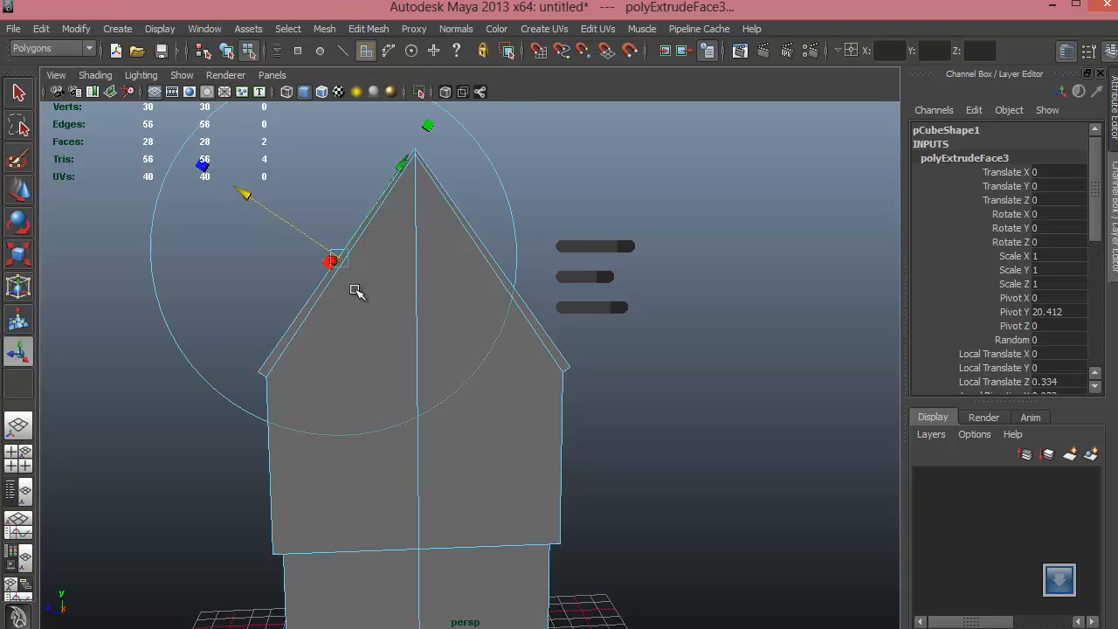
{"action": "left_click_drag", "start_coordinate": [263, 381], "coordinate": [280, 381], "text": "alt"}
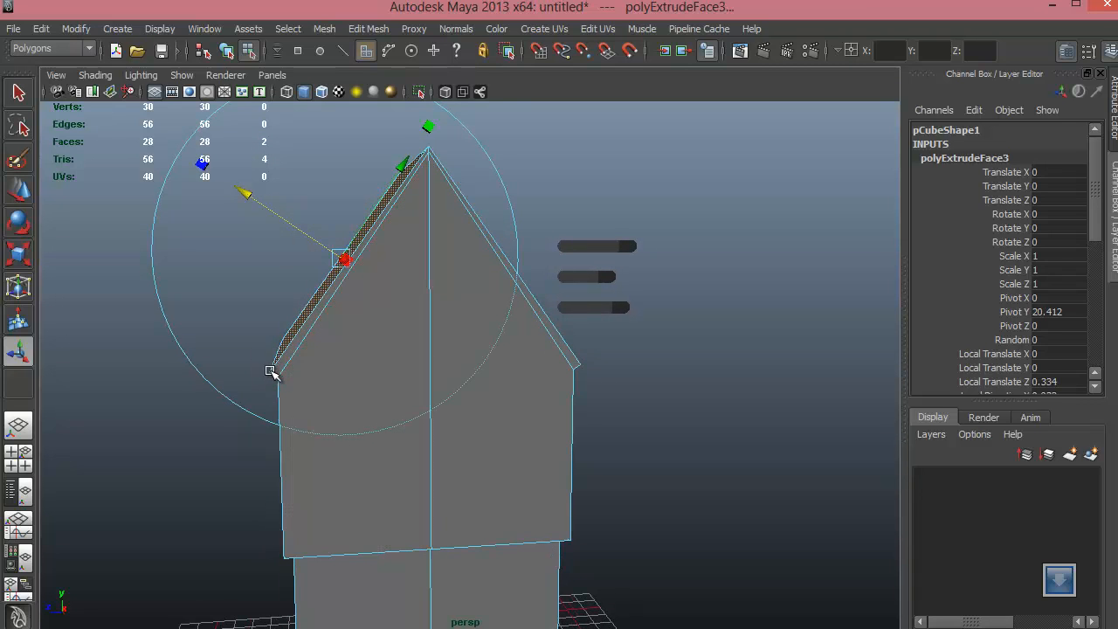
Step: Select the inner ridge vertices just below the peak at both gable ends and lower them slightly
{"action": "left_click_drag", "start_coordinate": [446, 218], "coordinate": [411, 260], "text": "alt"}
{"action": "right_click_drag", "start_coordinate": [410, 260], "coordinate": [457, 219], "text": "alt"}
{"action": "middle_click_drag", "start_coordinate": [349, 149], "coordinate": [372, 287], "text": "alt"}
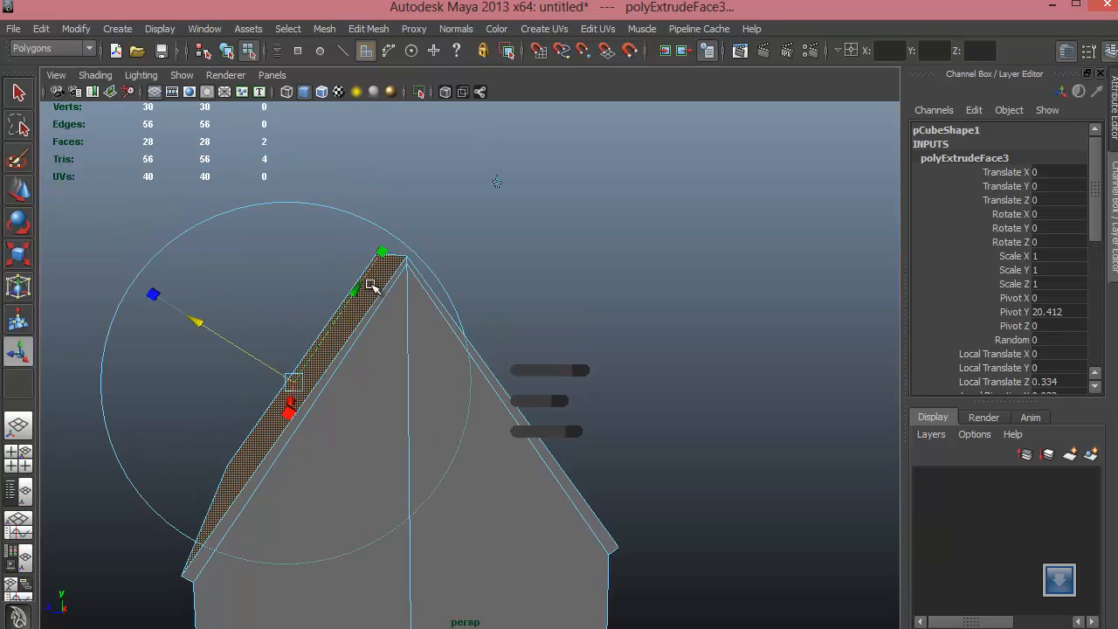
{"action": "right_click_drag", "start_coordinate": [372, 287], "coordinate": [489, 318], "text": "alt"}
{"action": "right_click_drag", "start_coordinate": [349, 238], "coordinate": [319, 242]}
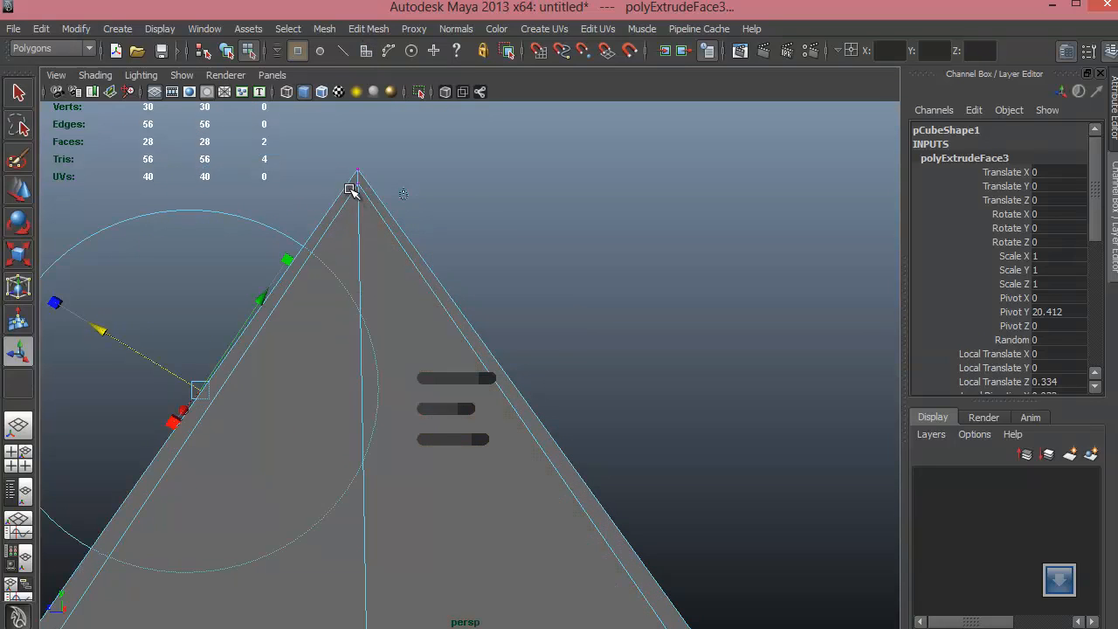
{"action": "left_click", "coordinate": [355, 184]}
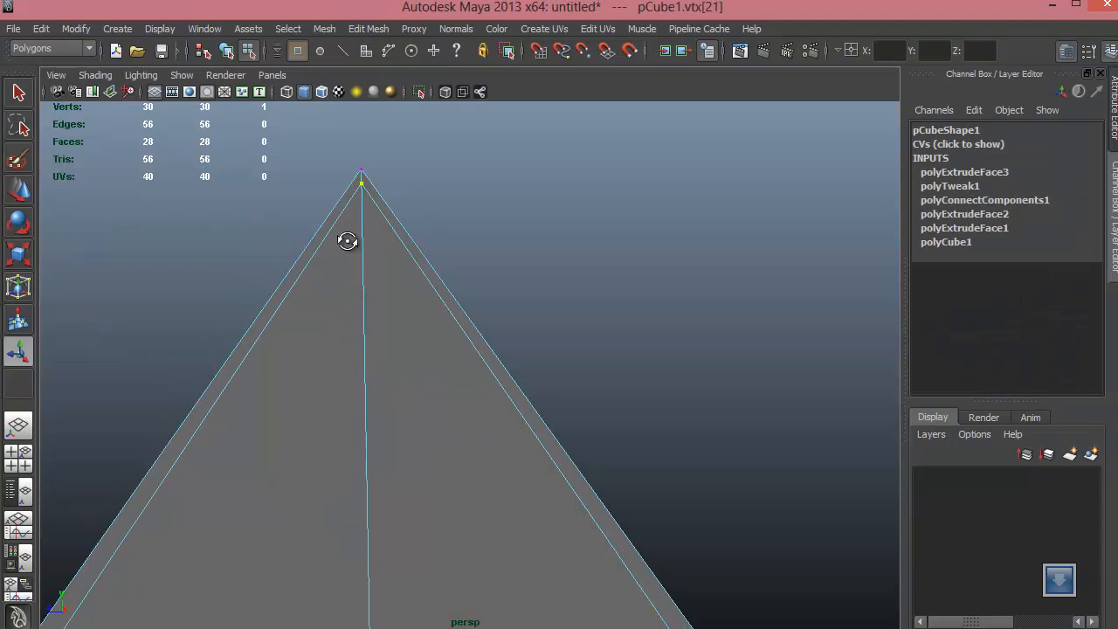
{"action": "left_click_drag", "start_coordinate": [349, 242], "coordinate": [346, 304], "text": "alt"}
{"action": "left_click", "coordinate": [553, 277], "text": "shift"}
{"action": "key", "text": "w"}
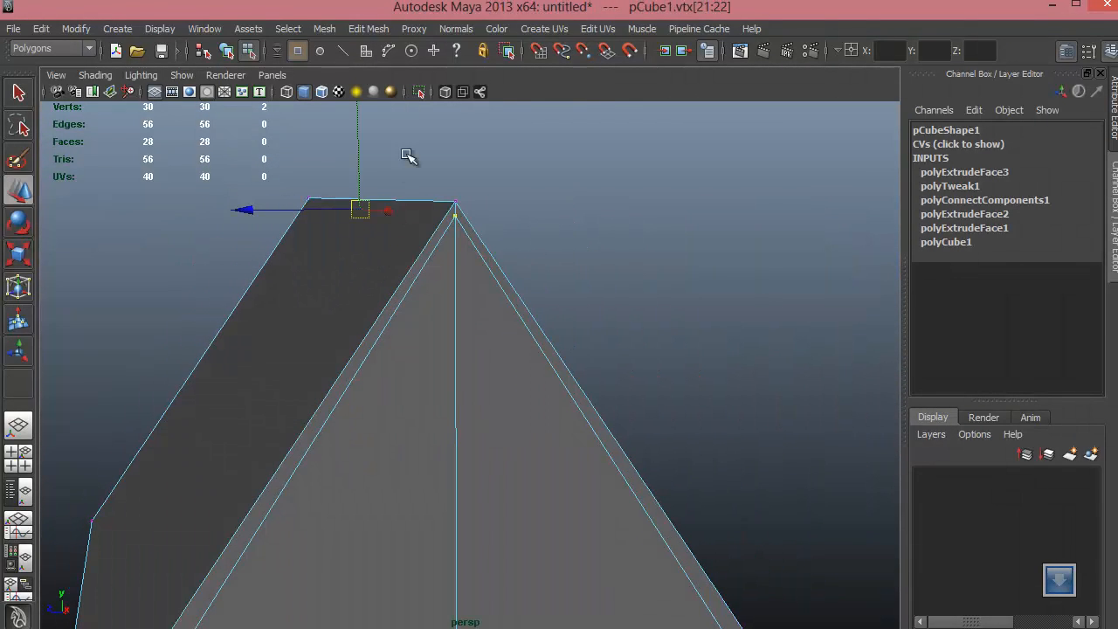
{"action": "left_click_drag", "start_coordinate": [358, 131], "coordinate": [359, 141]}
{"action": "right_click_drag", "start_coordinate": [609, 333], "coordinate": [350, 354], "text": "alt"}
{"action": "middle_click_drag", "start_coordinate": [511, 385], "coordinate": [492, 244], "text": "alt"}
{"action": "middle_click_drag", "start_coordinate": [456, 198], "coordinate": [455, 233], "text": "alt"}
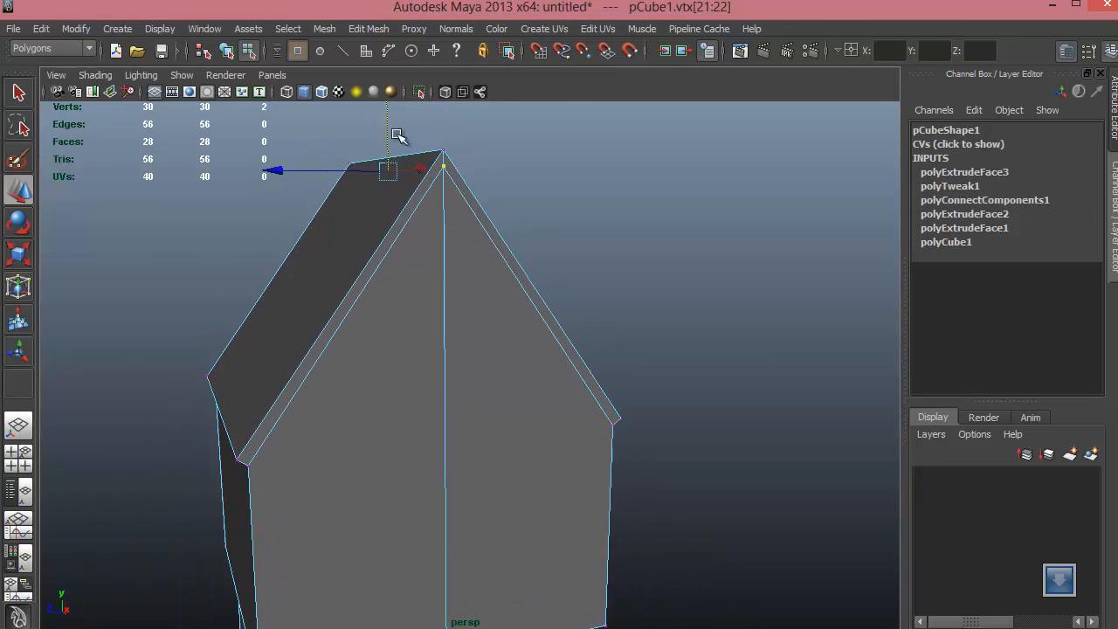
Step: Extrude the narrow lower faces of both roof slopes down past the walls to a Local Translate Z of about 1.405, forming eaves
{"action": "left_click_drag", "start_coordinate": [455, 316], "coordinate": [357, 250], "text": "alt"}
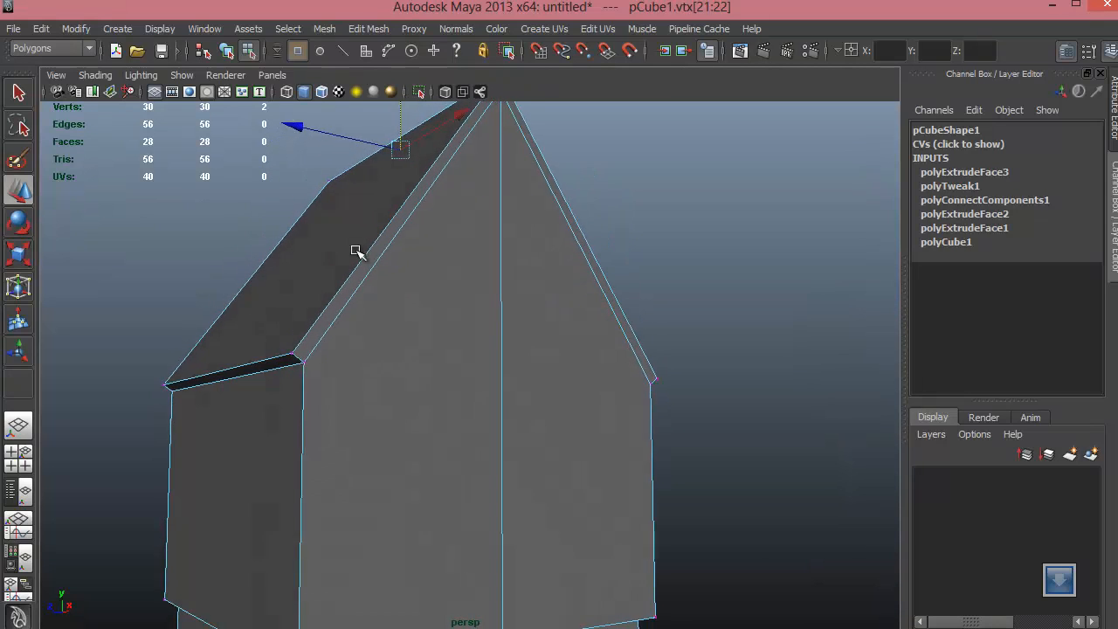
{"action": "right_click_drag", "start_coordinate": [332, 341], "coordinate": [291, 374]}
{"action": "left_click", "coordinate": [291, 374]}
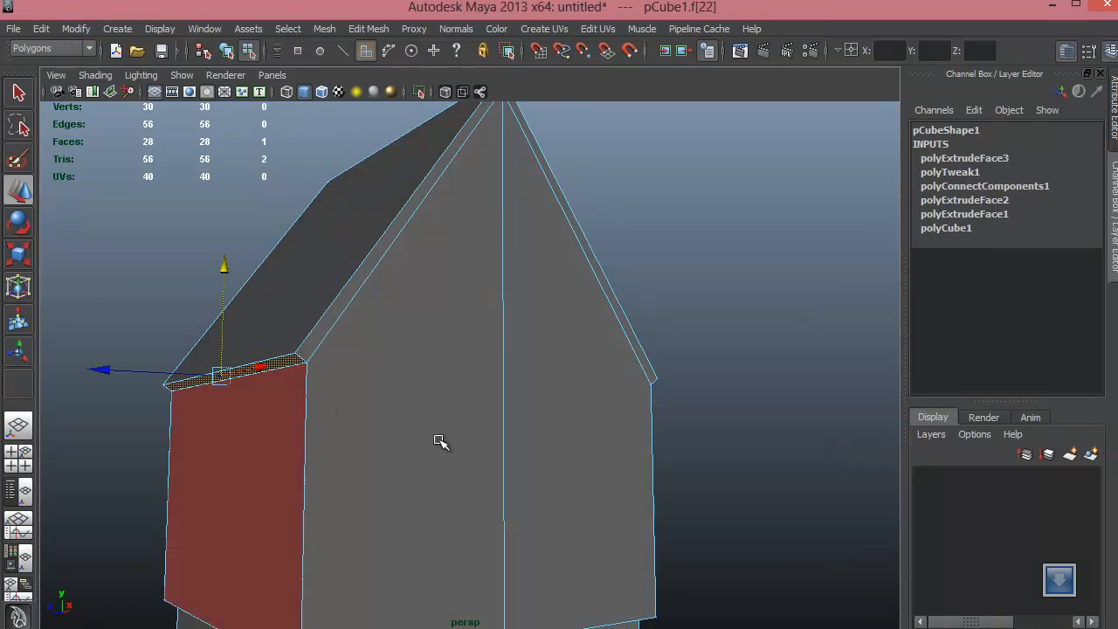
{"action": "left_click_drag", "start_coordinate": [437, 441], "coordinate": [293, 448], "text": "alt"}
{"action": "left_click", "coordinate": [463, 417], "text": "shift"}
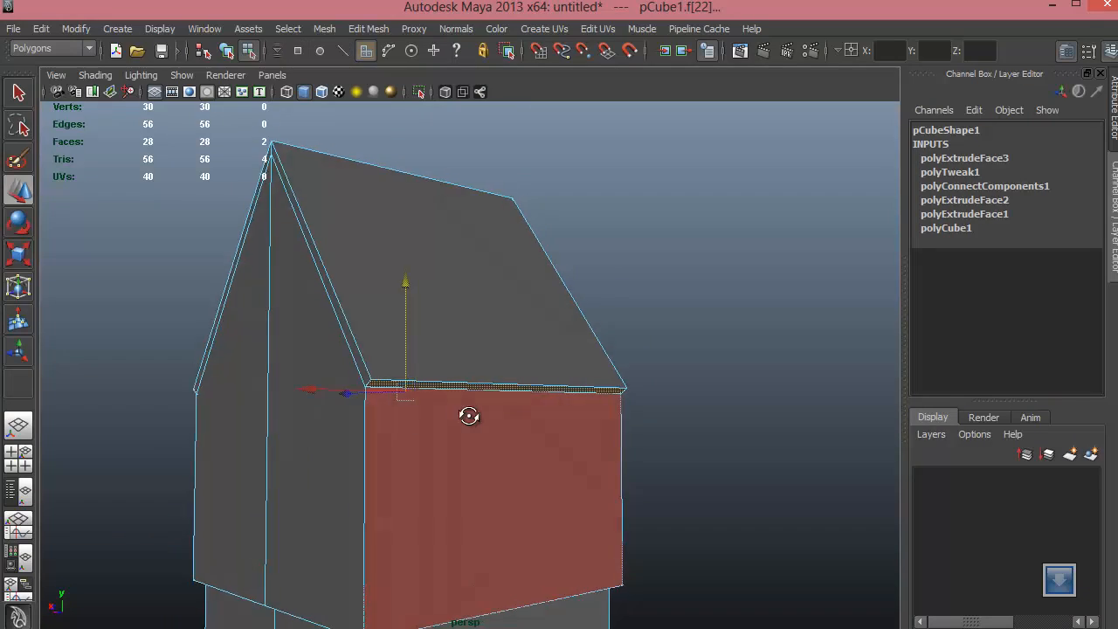
{"action": "left_click_drag", "start_coordinate": [463, 417], "coordinate": [550, 416], "text": "alt"}
{"action": "right_click_drag", "start_coordinate": [625, 371], "coordinate": [632, 389], "text": "shift"}
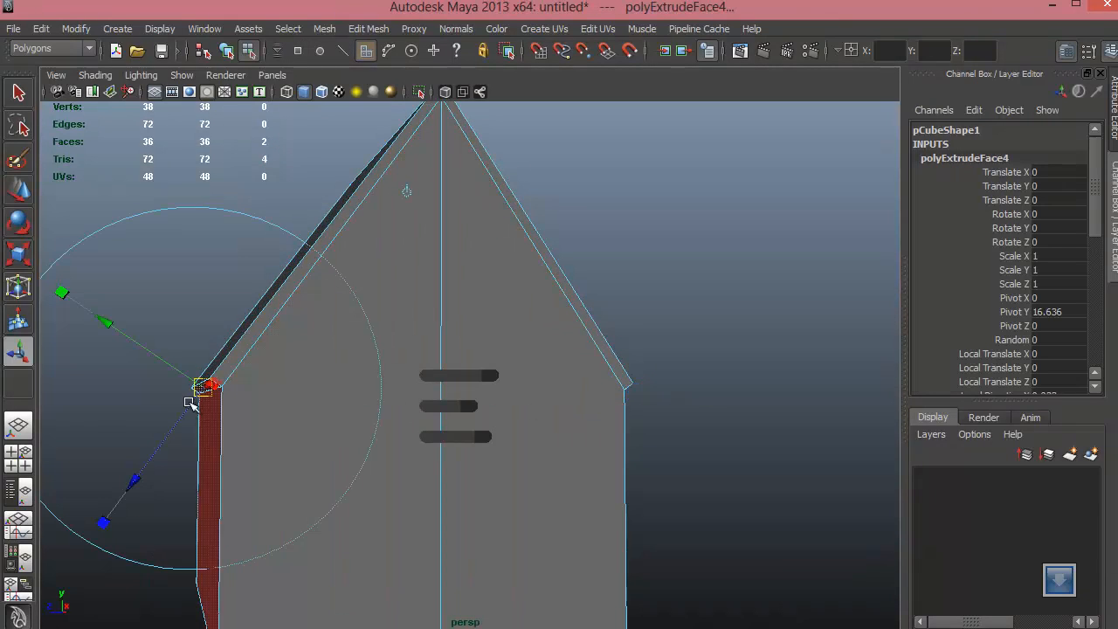
{"action": "left_click_drag", "start_coordinate": [182, 420], "coordinate": [132, 451]}
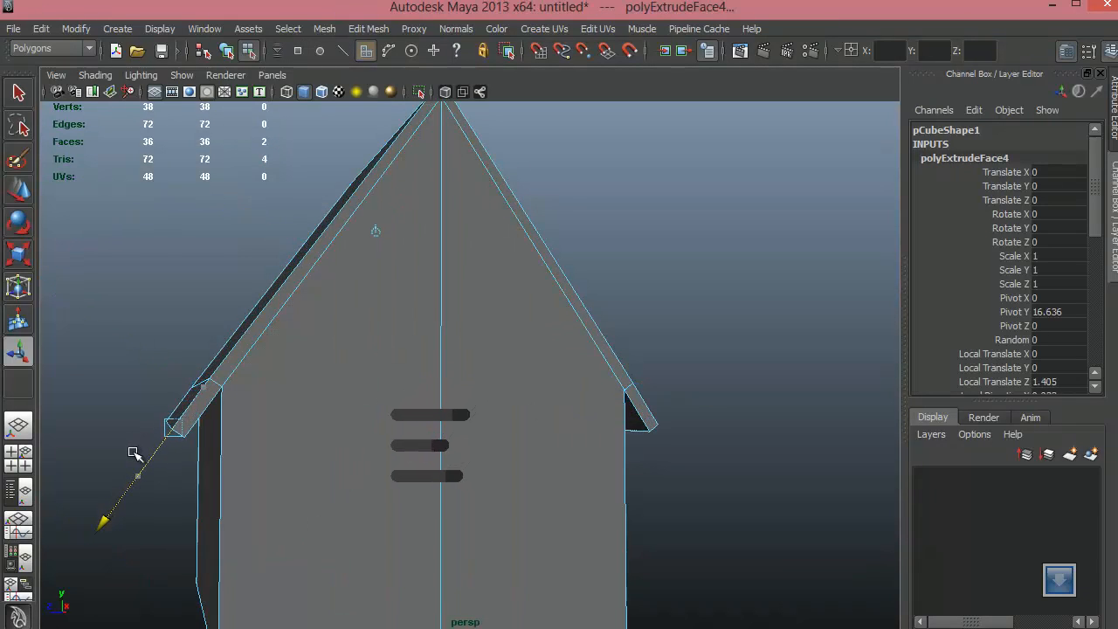
Step: Select the narrow roof-edge faces at both gable ends and extrude them outward so the roof overhangs the gable walls
{"action": "left_click_drag", "start_coordinate": [228, 472], "coordinate": [617, 271], "text": "alt"}
{"action": "left_click", "coordinate": [617, 271]}
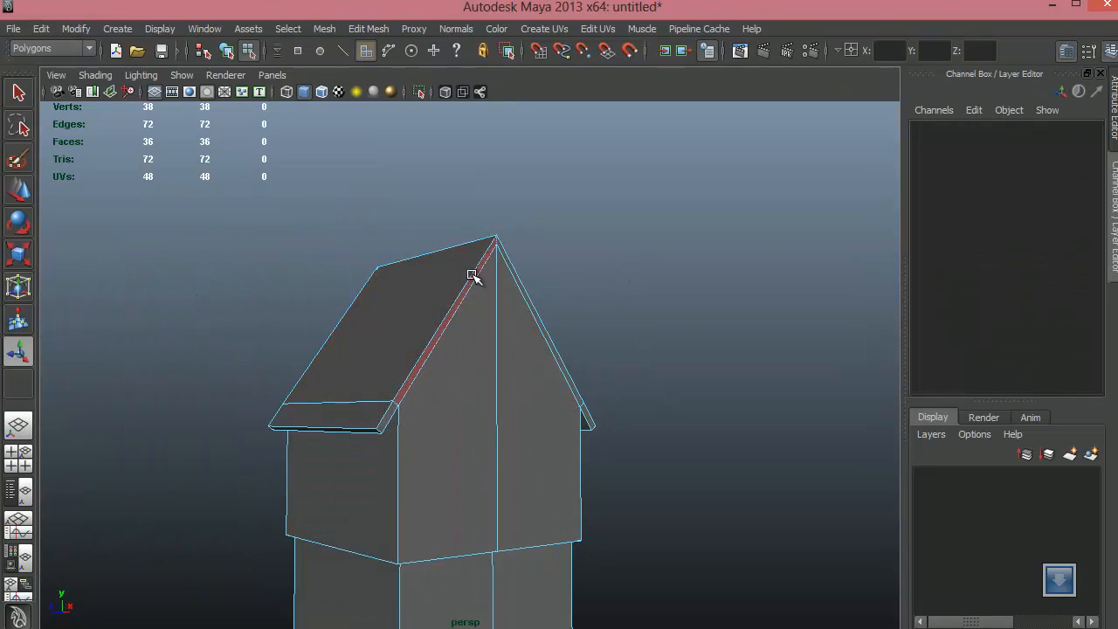
{"action": "left_click", "coordinate": [472, 276]}
{"action": "left_click", "coordinate": [392, 409], "text": "shift"}
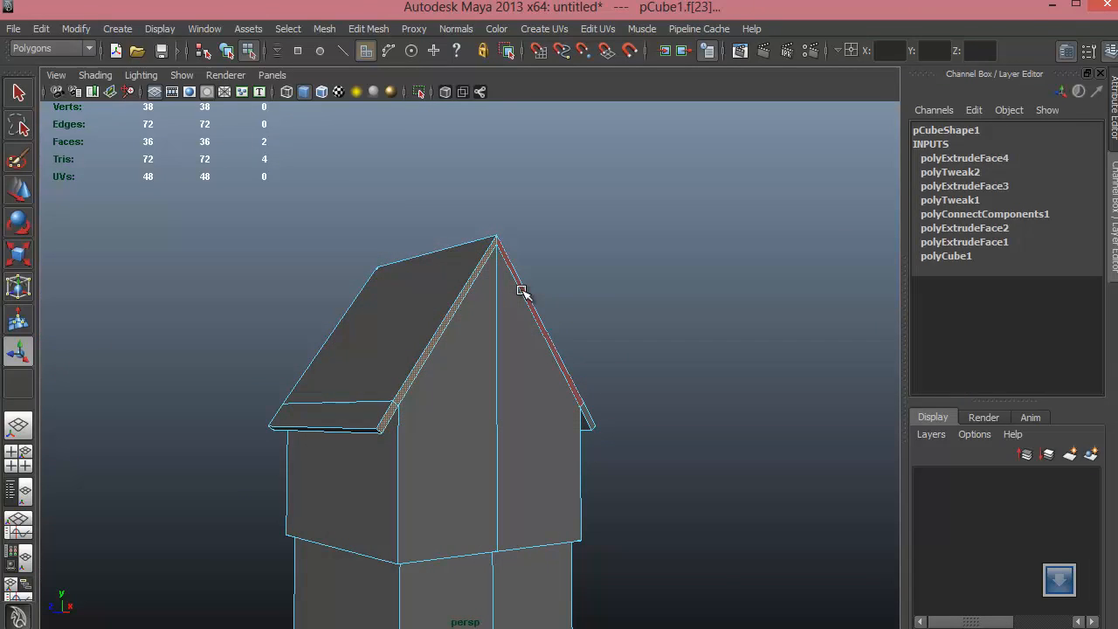
{"action": "left_click_drag", "start_coordinate": [380, 411], "coordinate": [563, 333], "text": "alt"}
{"action": "left_click", "coordinate": [544, 327], "text": "shift"}
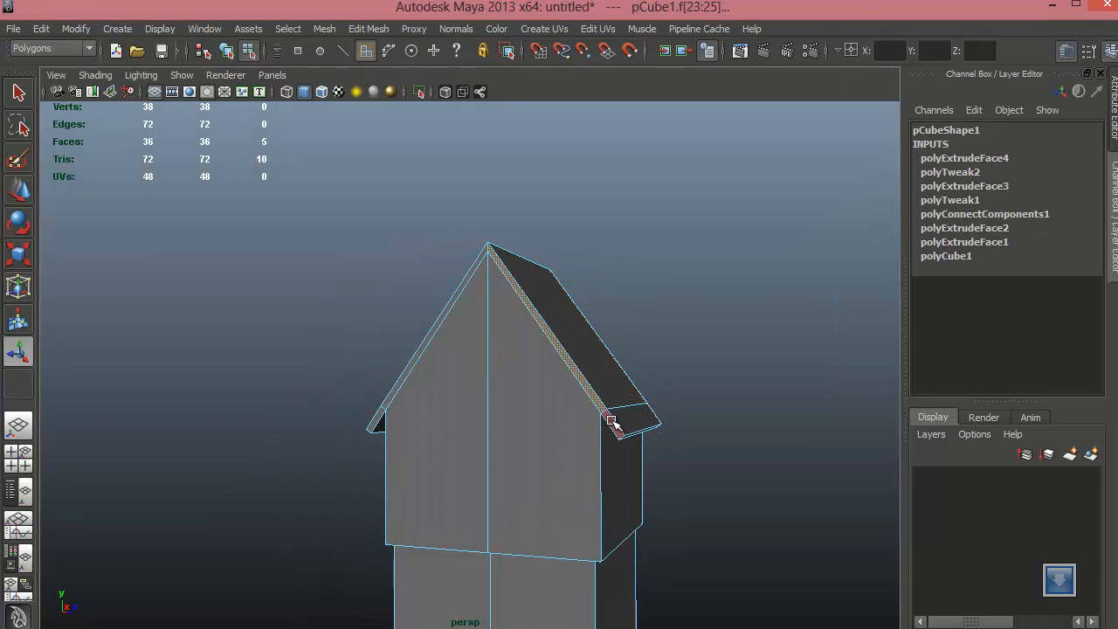
{"action": "left_click", "coordinate": [454, 293], "text": "shift"}
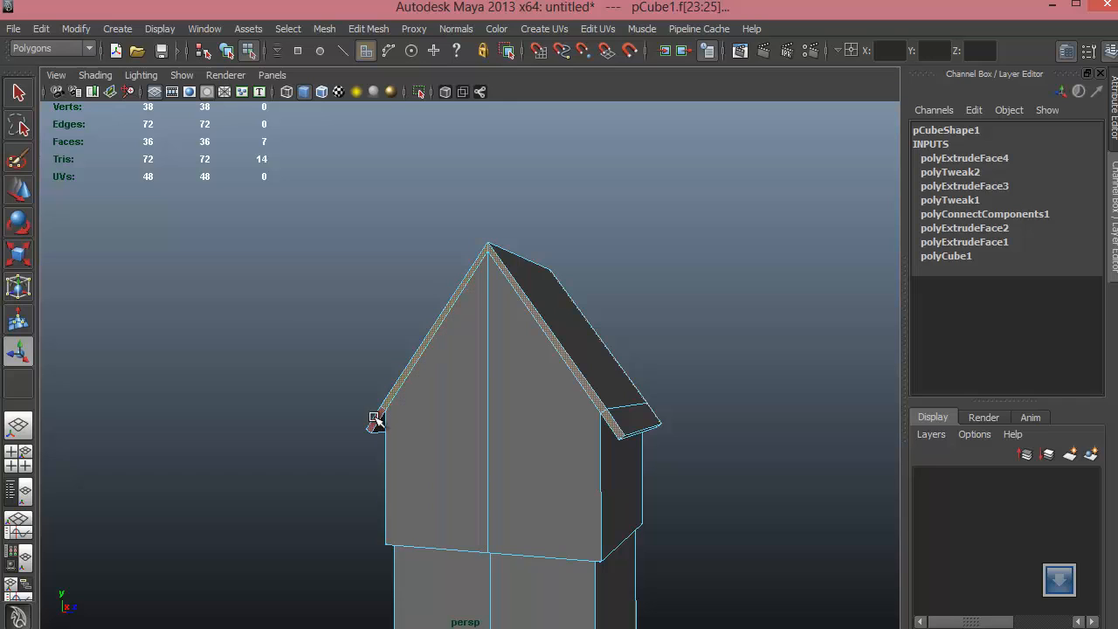
{"action": "left_click", "coordinate": [374, 417], "text": "shift"}
{"action": "left_click_drag", "start_coordinate": [374, 418], "coordinate": [496, 355], "text": "alt"}
{"action": "right_click_drag", "start_coordinate": [497, 355], "coordinate": [504, 391], "text": "shift"}
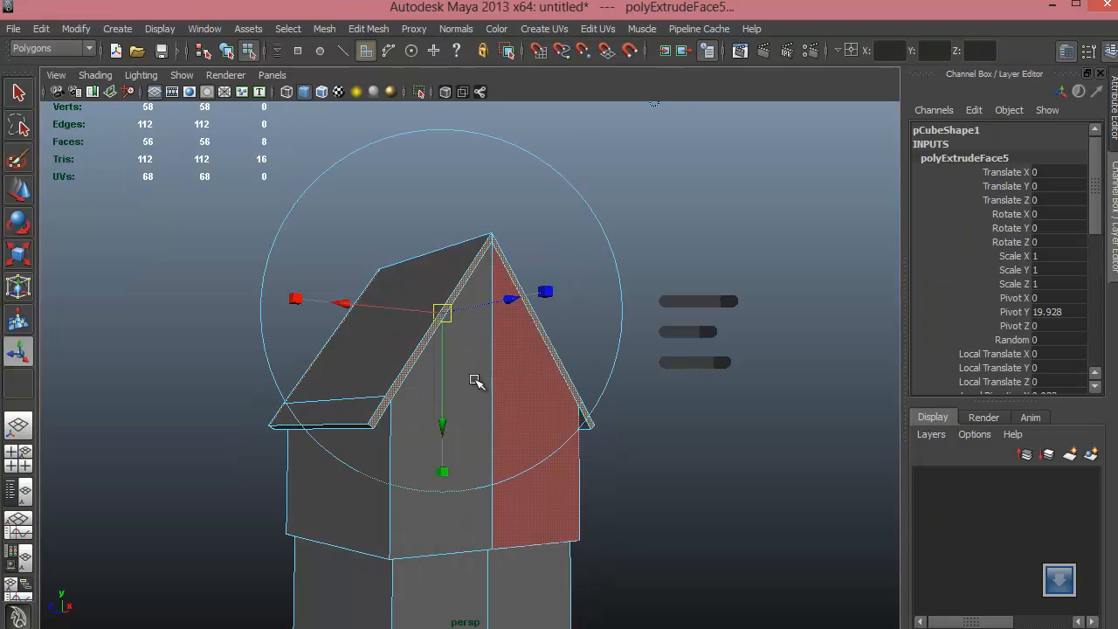
{"action": "left_click_drag", "start_coordinate": [474, 380], "coordinate": [463, 450], "text": "alt"}
Step: Select the eave and wall-top vertices on both sides of the house and scale them outward along Z, flaring the upper storey
{"action": "right_click_drag", "start_coordinate": [492, 370], "coordinate": [411, 370]}
{"action": "middle_click_drag", "start_coordinate": [464, 357], "coordinate": [447, 321], "text": "alt"}
{"action": "left_click", "coordinate": [679, 359]}
{"action": "left_click_drag", "start_coordinate": [559, 354], "coordinate": [472, 339], "text": "alt"}
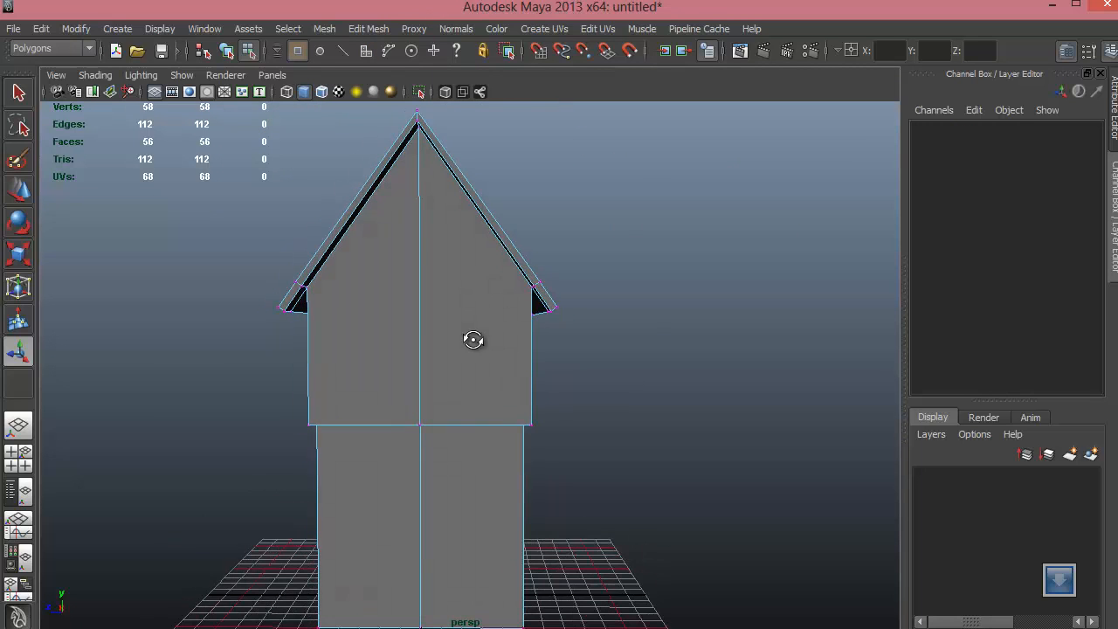
{"action": "left_click_drag", "start_coordinate": [597, 345], "coordinate": [597, 345]}
{"action": "left_click_drag", "start_coordinate": [454, 362], "coordinate": [495, 359], "text": "alt"}
{"action": "key", "text": "w"}
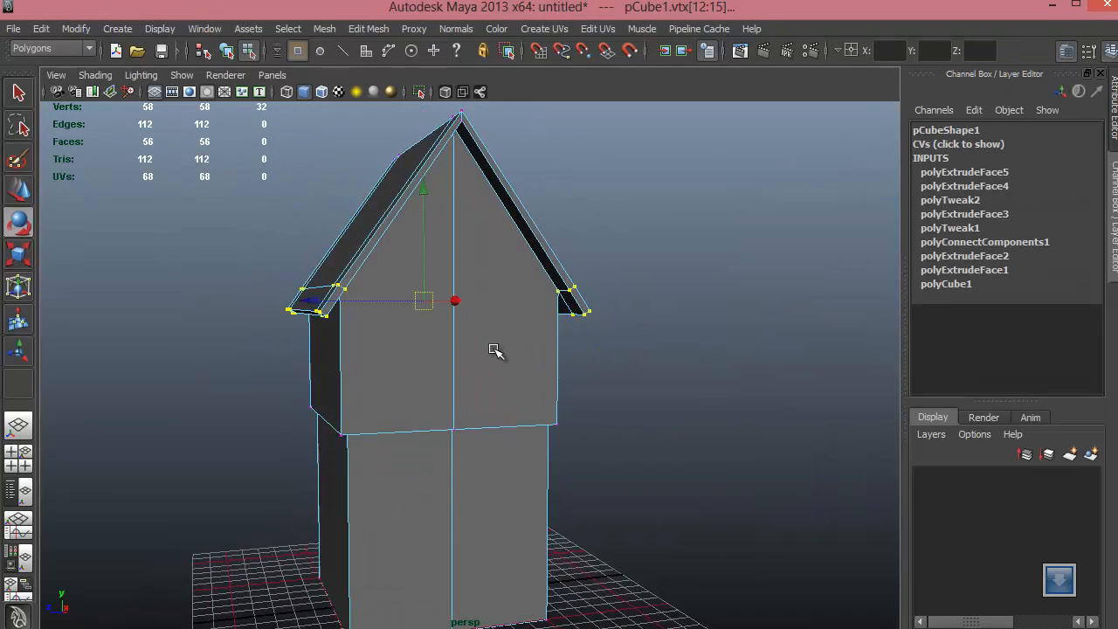
{"action": "left_click_drag", "start_coordinate": [262, 299], "coordinate": [238, 302]}
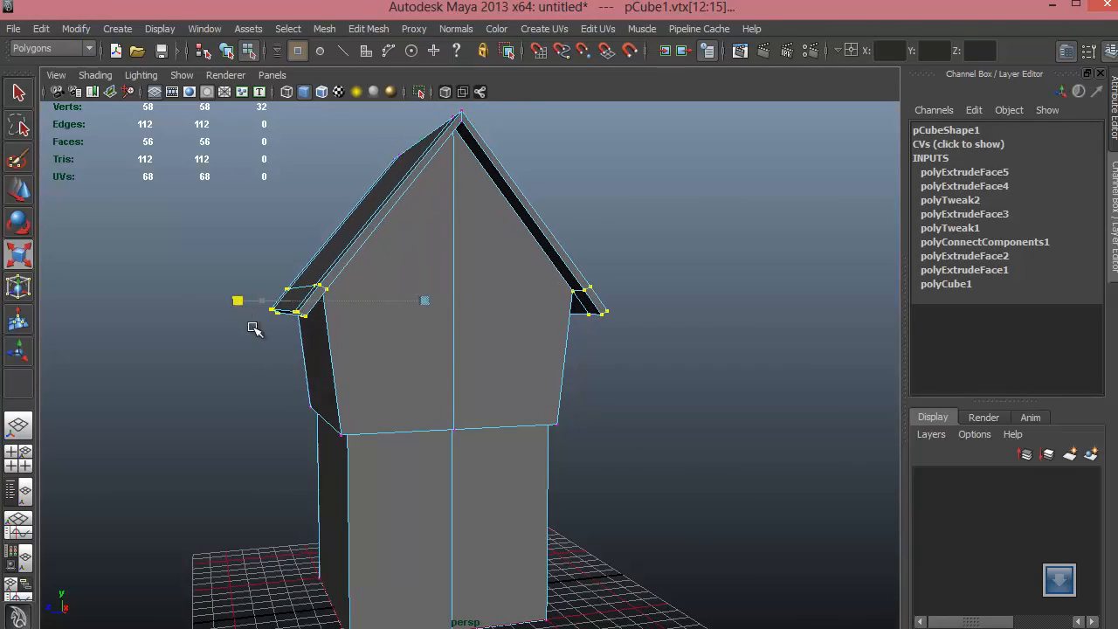
Step: Connect the vertical edges of the lower storey with a horizontal edge loop at mid-height
{"action": "left_click_drag", "start_coordinate": [401, 411], "coordinate": [358, 296], "text": "alt"}
{"action": "right_click_drag", "start_coordinate": [472, 322], "coordinate": [296, 302], "text": "alt"}
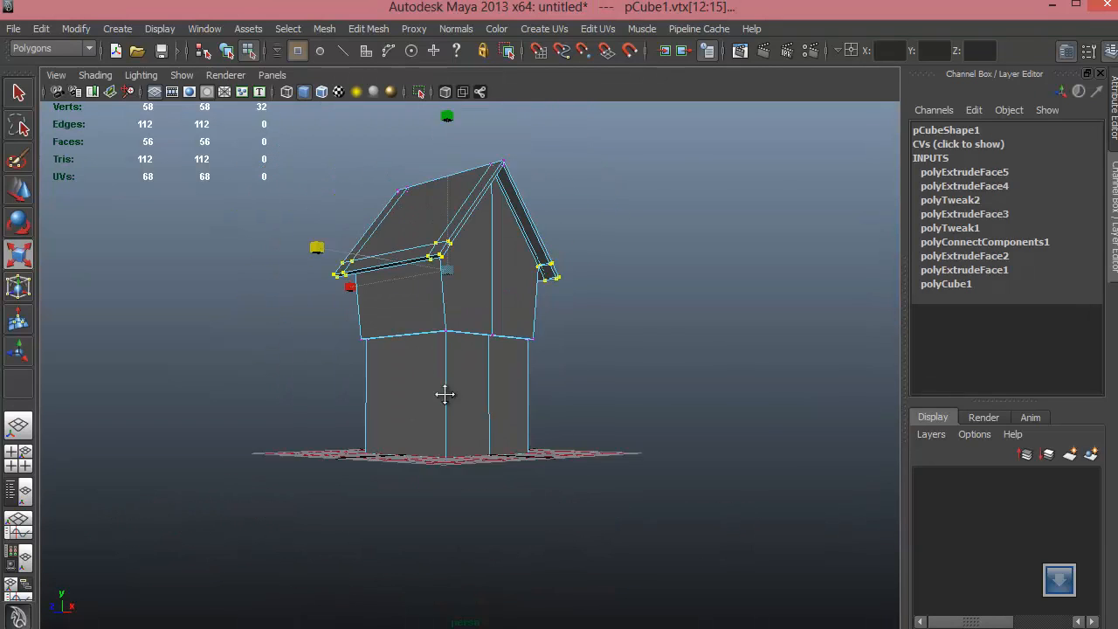
{"action": "left_click_drag", "start_coordinate": [445, 394], "coordinate": [276, 379], "text": "alt"}
{"action": "left_click_drag", "start_coordinate": [513, 354], "coordinate": [463, 375], "text": "alt"}
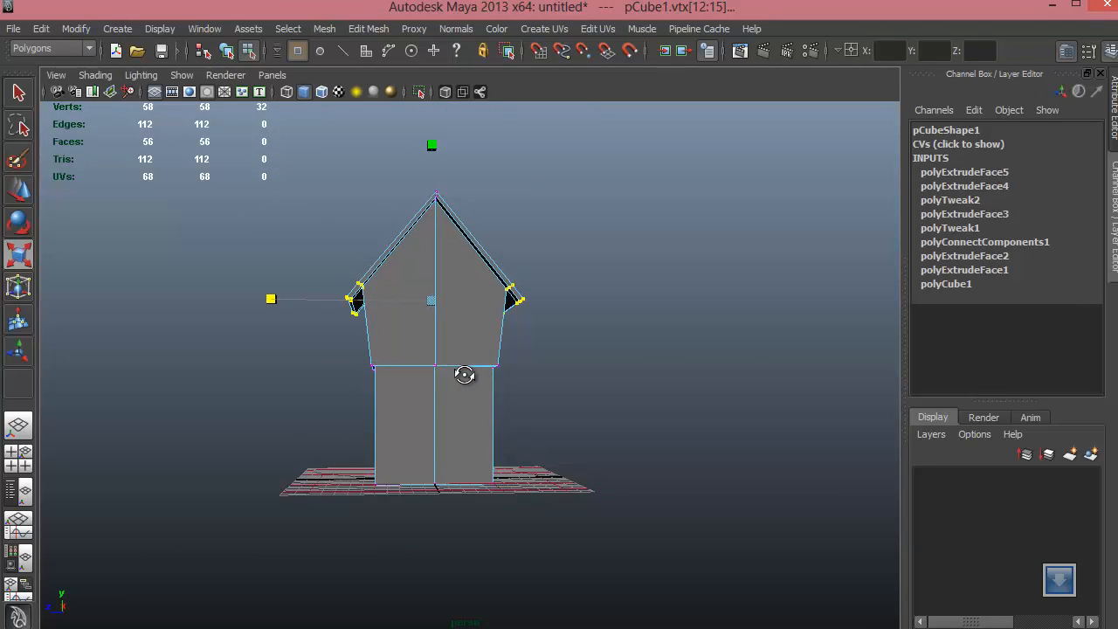
{"action": "middle_click_drag", "start_coordinate": [493, 411], "coordinate": [512, 306], "text": "alt"}
{"action": "right_click_drag", "start_coordinate": [491, 304], "coordinate": [599, 365], "text": "alt"}
{"action": "left_click_drag", "start_coordinate": [599, 365], "coordinate": [511, 366], "text": "alt"}
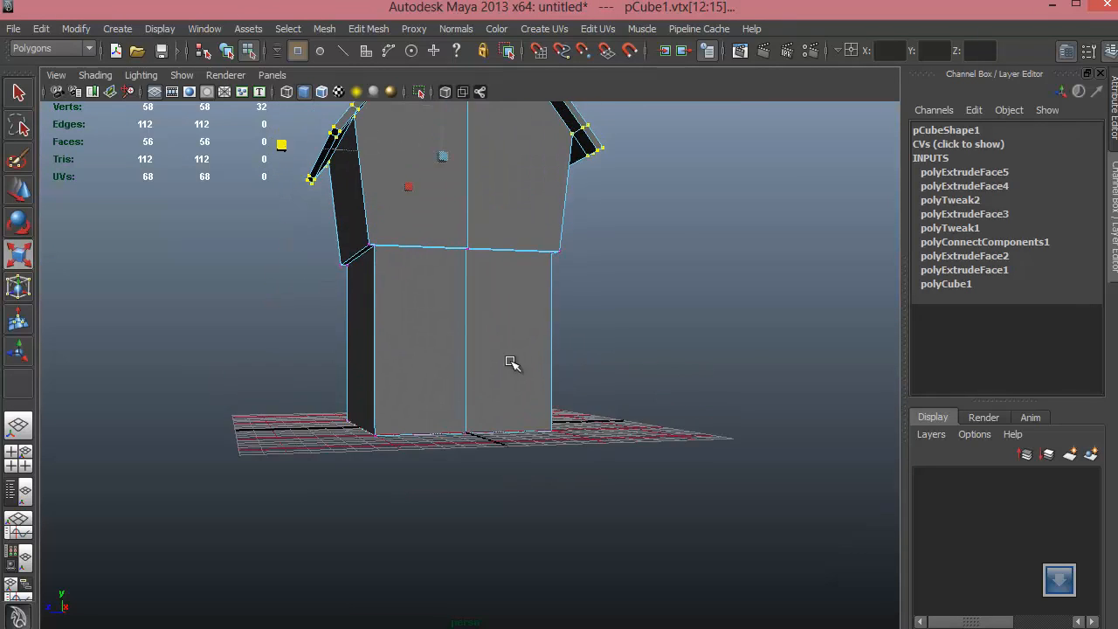
{"action": "right_click_drag", "start_coordinate": [497, 328], "coordinate": [492, 302]}
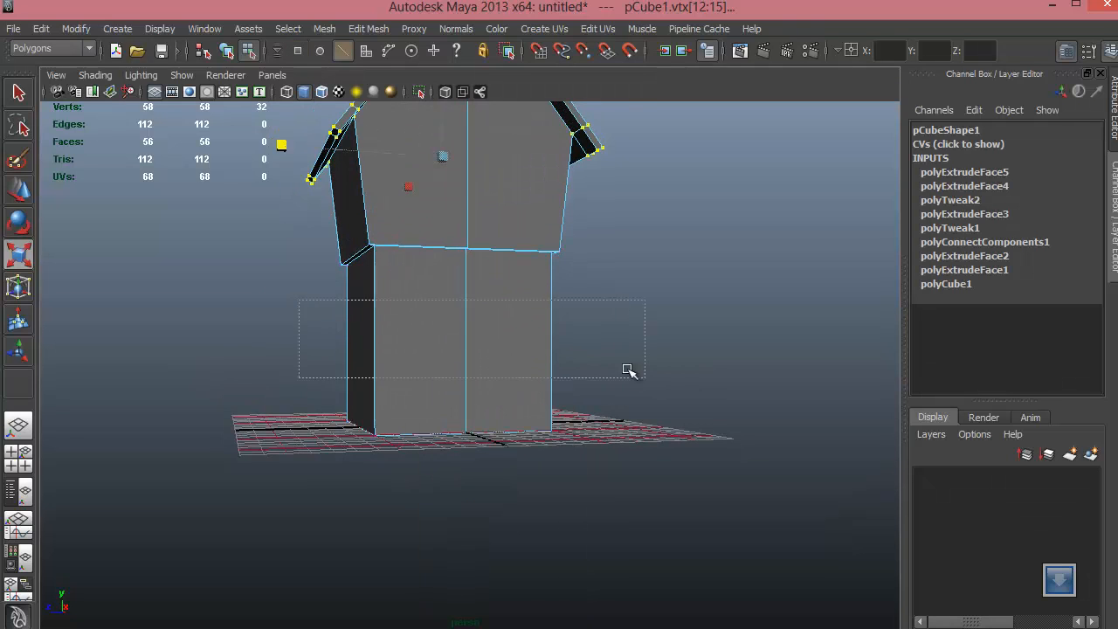
{"action": "left_click_drag", "start_coordinate": [627, 370], "coordinate": [629, 374]}
{"action": "mouse_move", "coordinate": [481, 327]}
{"action": "right_mouse_down", "text": "shift"}
{"action": "mouse_move", "coordinate": [476, 513]}
{"action": "mouse_move", "coordinate": [467, 419]}
{"action": "mouse_move", "coordinate": [481, 322]}
{"action": "right_mouse_up", "text": "shift"}
{"action": "left_click", "coordinate": [382, 30]}
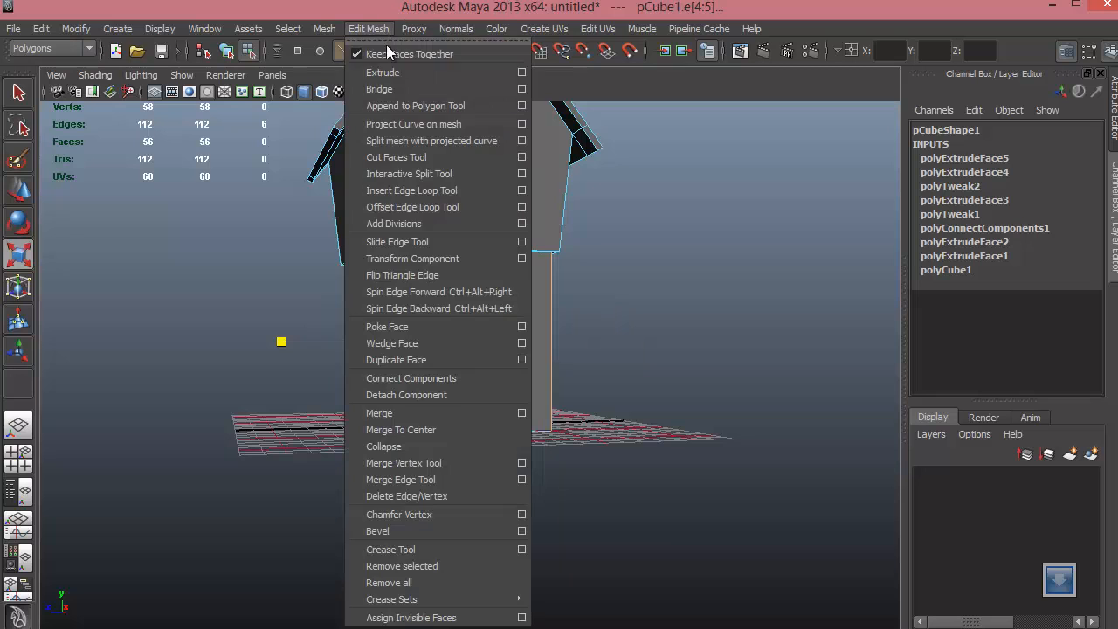
{"action": "left_click", "coordinate": [415, 379]}
Step: Scale the lower storey's middle edge loop inward along Z to narrow its waist
{"action": "left_click_drag", "start_coordinate": [479, 377], "coordinate": [462, 361], "text": "alt"}
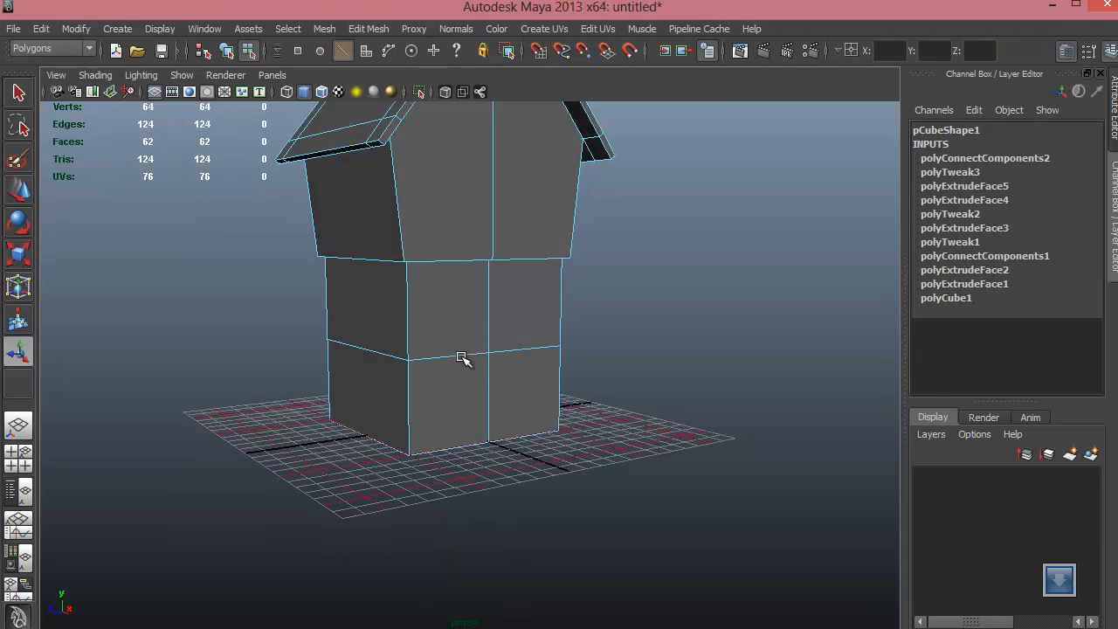
{"action": "double_click", "coordinate": [466, 360]}
{"action": "key", "text": "w"}
{"action": "key", "text": "r"}
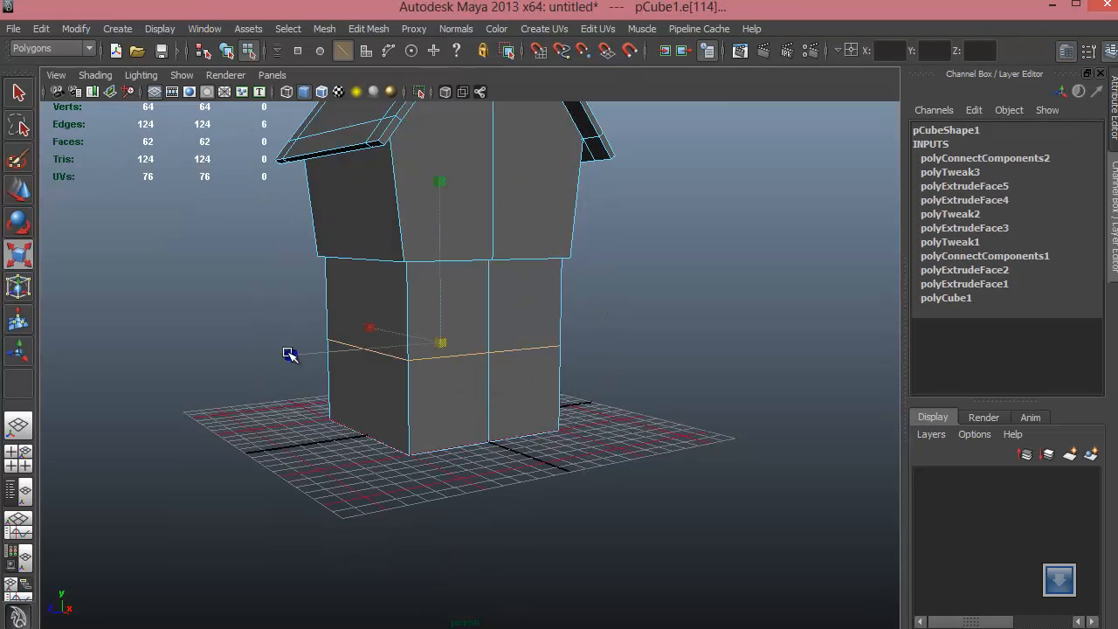
{"action": "left_click_drag", "start_coordinate": [289, 353], "coordinate": [323, 351]}
{"action": "right_click_drag", "start_coordinate": [542, 414], "coordinate": [295, 341], "text": "alt"}
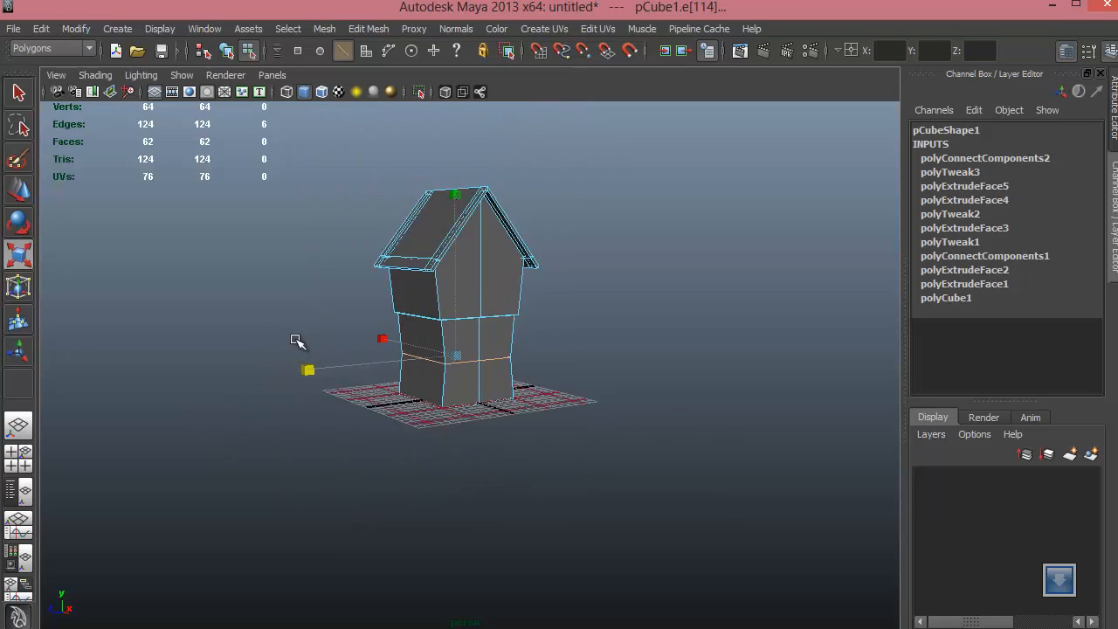
{"action": "left_click_drag", "start_coordinate": [294, 342], "coordinate": [324, 284], "text": "alt"}
{"action": "left_click", "coordinate": [573, 395]}
Step: Connect the vertical edges in the upper half of the lower storey with another horizontal edge loop
{"action": "right_click_drag", "start_coordinate": [324, 285], "coordinate": [520, 290], "text": "alt"}
{"action": "middle_click_drag", "start_coordinate": [520, 290], "coordinate": [474, 534], "text": "alt"}
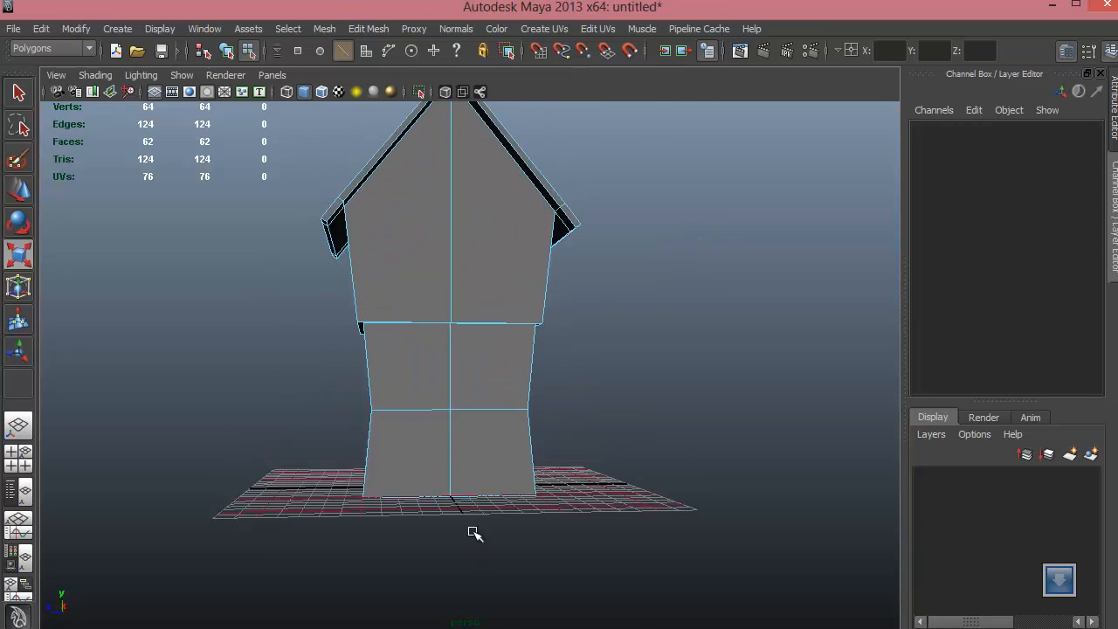
{"action": "middle_click_drag", "start_coordinate": [474, 442], "coordinate": [474, 546], "text": "alt"}
{"action": "left_click_drag", "start_coordinate": [436, 441], "coordinate": [434, 377], "text": "alt"}
{"action": "double_click", "coordinate": [426, 443]}
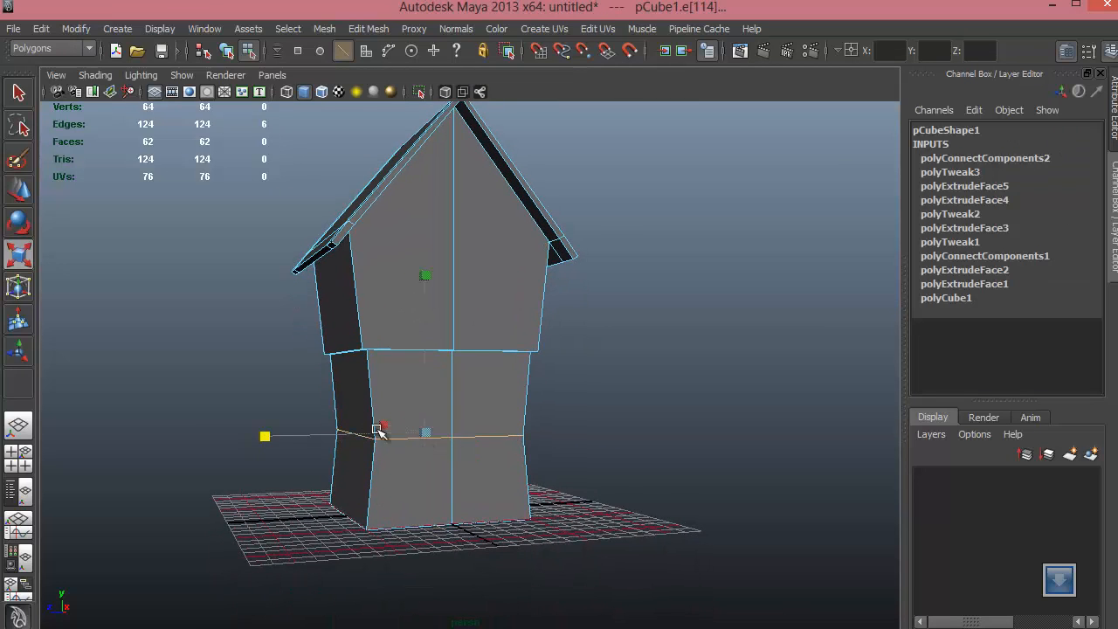
{"action": "left_click_drag", "start_coordinate": [398, 497], "coordinate": [428, 489], "text": "alt"}
{"action": "left_click_drag", "start_coordinate": [584, 402], "coordinate": [582, 402]}
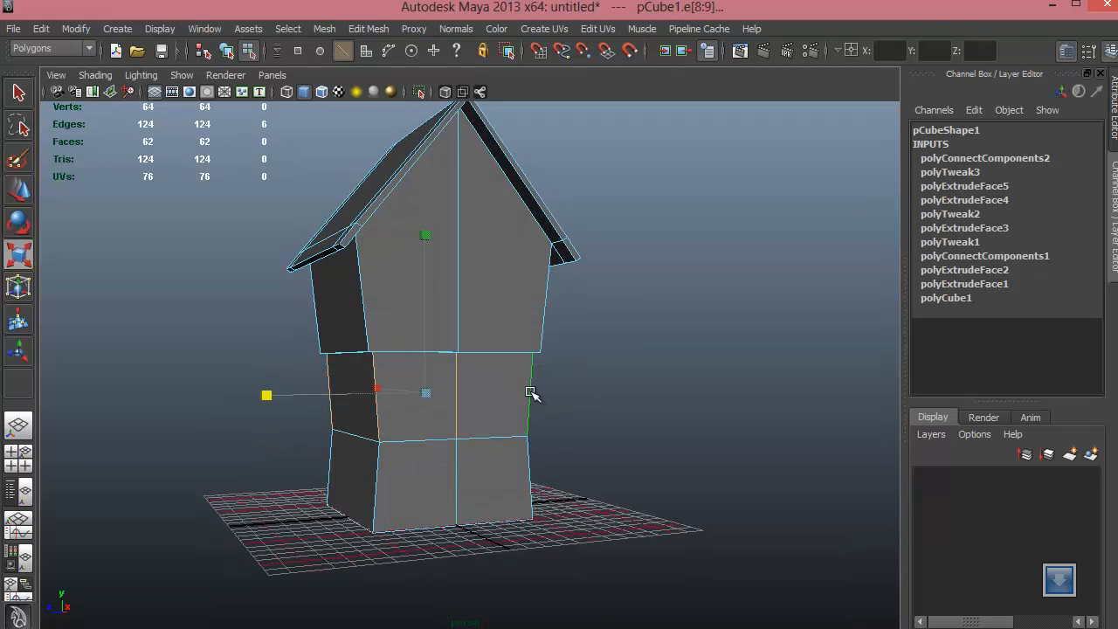
{"action": "right_click_drag", "start_coordinate": [531, 392], "coordinate": [515, 583], "text": "shift"}
Step: Scale the edge loop above the lower storey's waist slightly inward along Z to smooth the curve of the walls
{"action": "left_click_drag", "start_coordinate": [446, 470], "coordinate": [428, 414], "text": "alt"}
{"action": "left_click", "coordinate": [498, 386]}
{"action": "double_click", "coordinate": [384, 395]}
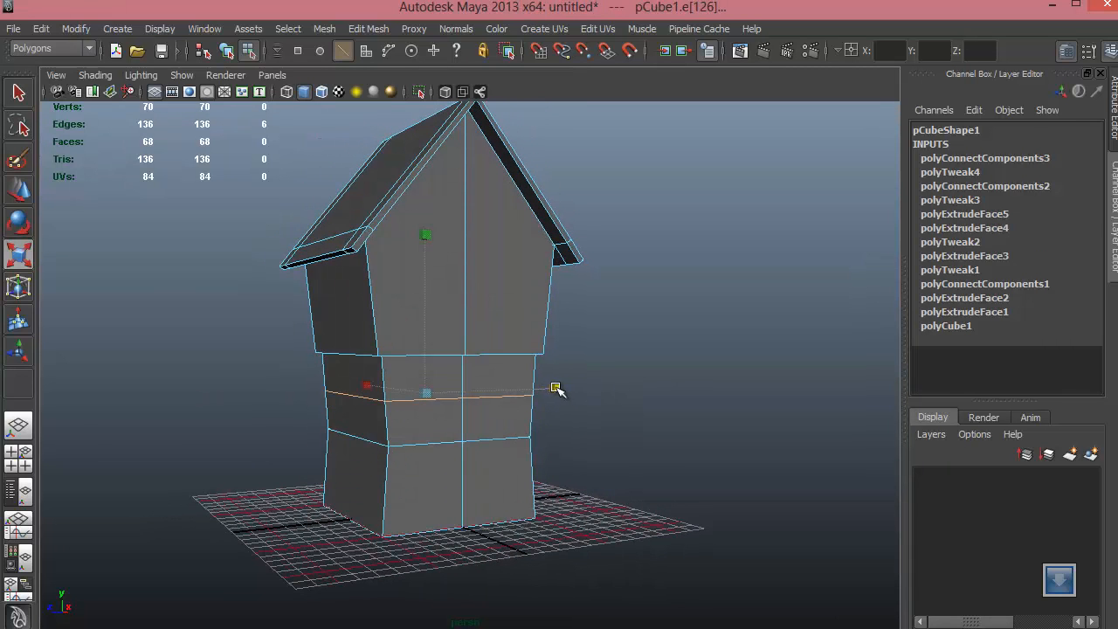
{"action": "left_click_drag", "start_coordinate": [567, 456], "coordinate": [566, 397], "text": "alt"}
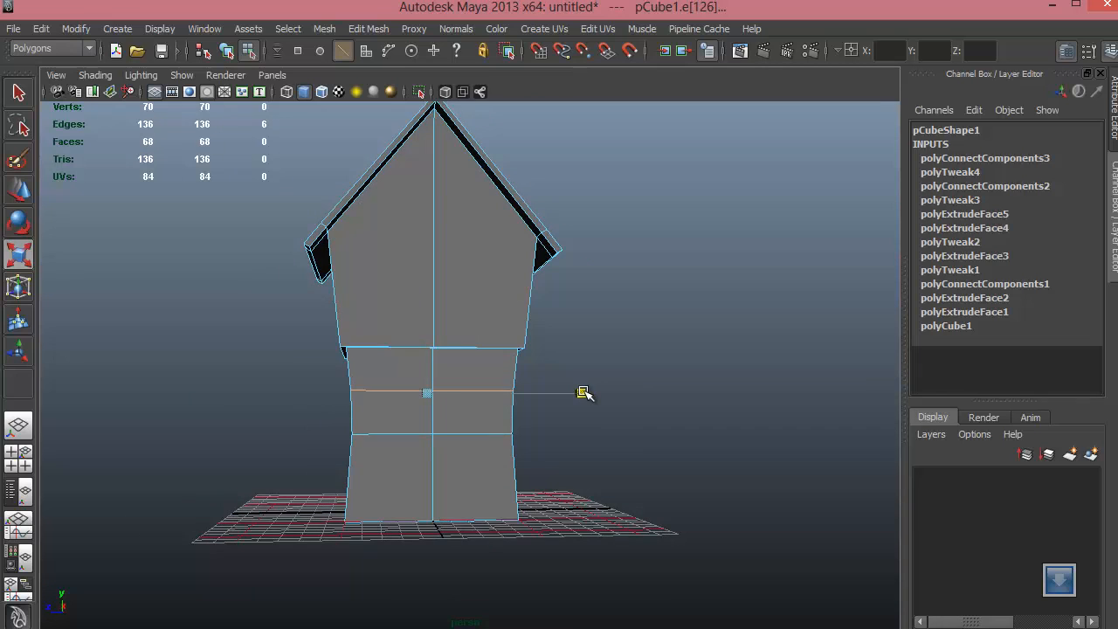
Step: Connect the vertical edges in the bottom half of the lower storey with a horizontal edge loop
{"action": "left_click_drag", "start_coordinate": [430, 413], "coordinate": [414, 493], "text": "alt"}
{"action": "left_click_drag", "start_coordinate": [326, 458], "coordinate": [661, 507]}
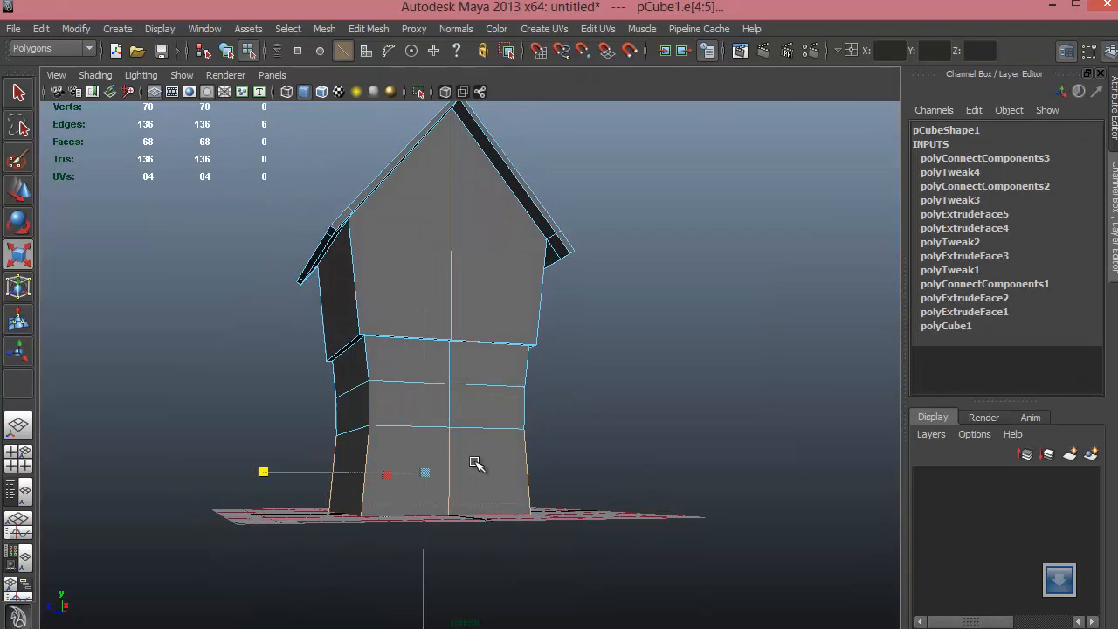
{"action": "right_click_drag", "start_coordinate": [467, 411], "coordinate": [483, 597], "text": "shift"}
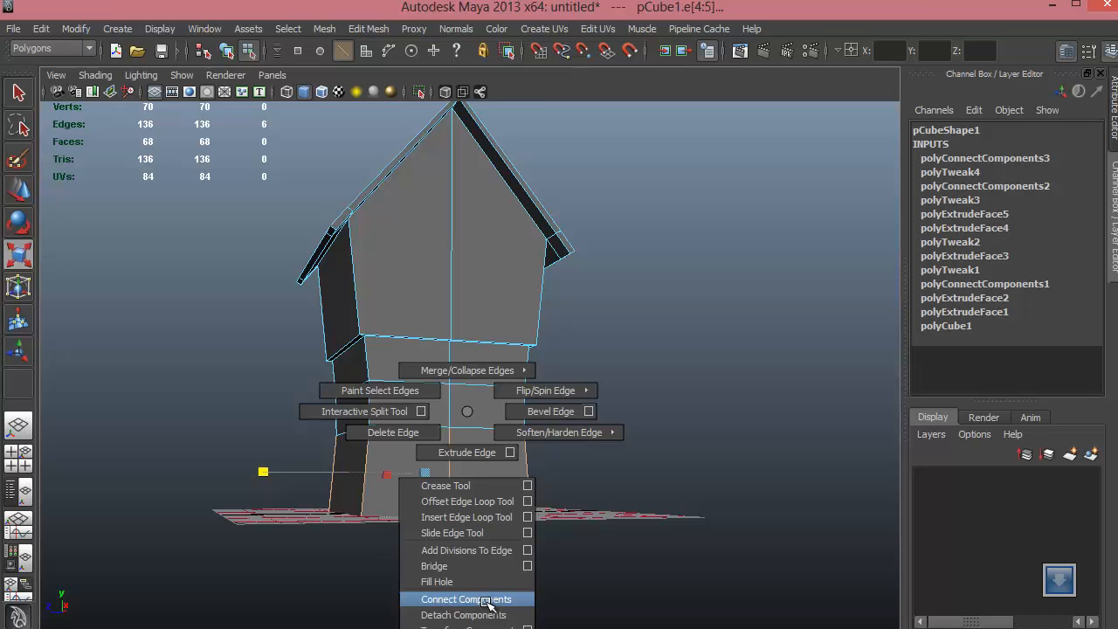
{"action": "right_click_drag", "start_coordinate": [483, 599], "coordinate": [466, 411], "text": "shift"}
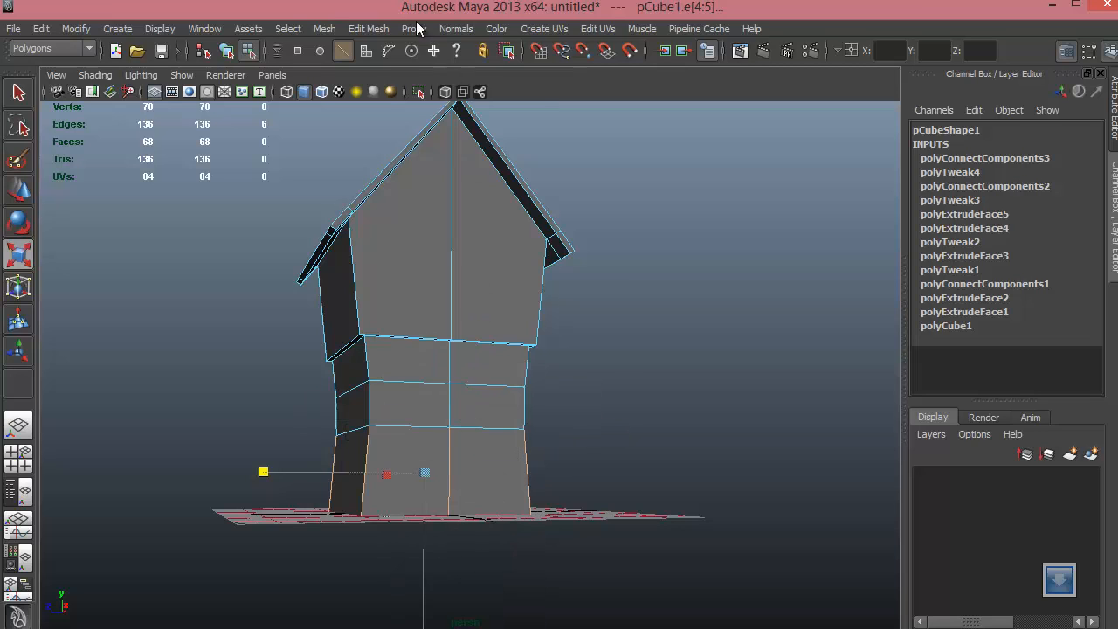
{"action": "left_click", "coordinate": [366, 30]}
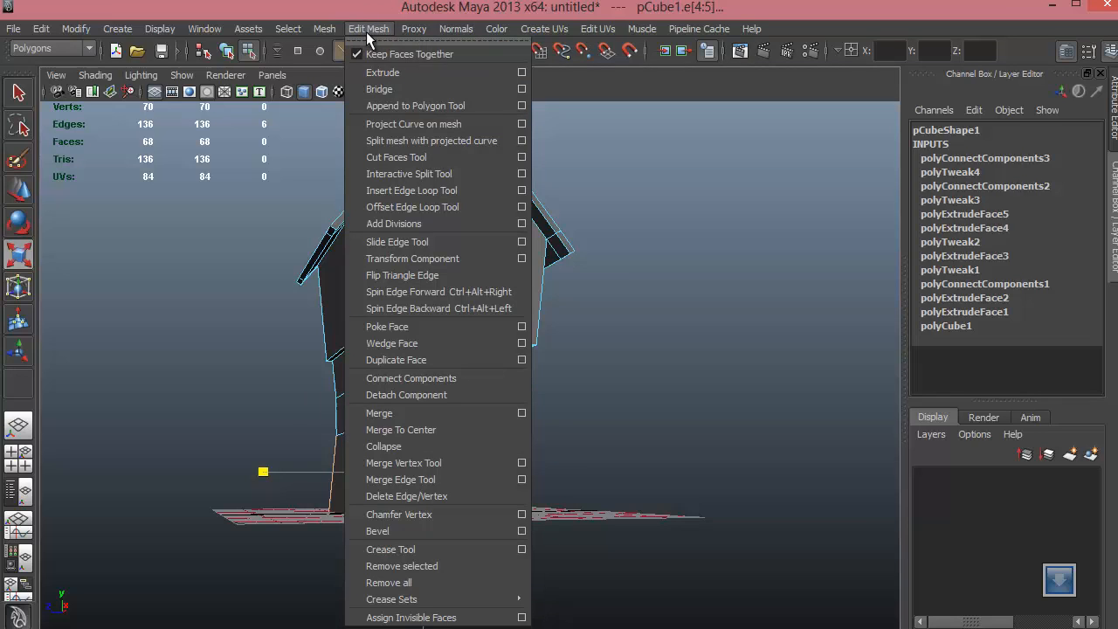
{"action": "left_click", "coordinate": [406, 378]}
Step: Scale the edge loop nearest the ground slightly inward along Z to curve the base of the walls
{"action": "left_click_drag", "start_coordinate": [409, 378], "coordinate": [454, 481], "text": "alt"}
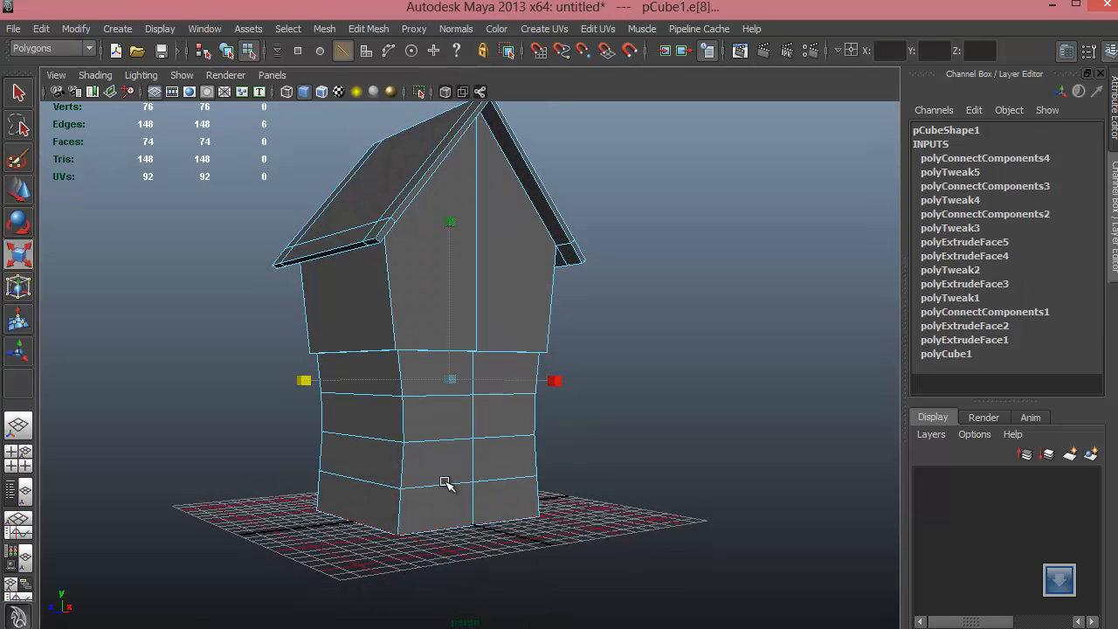
{"action": "left_click", "coordinate": [441, 486]}
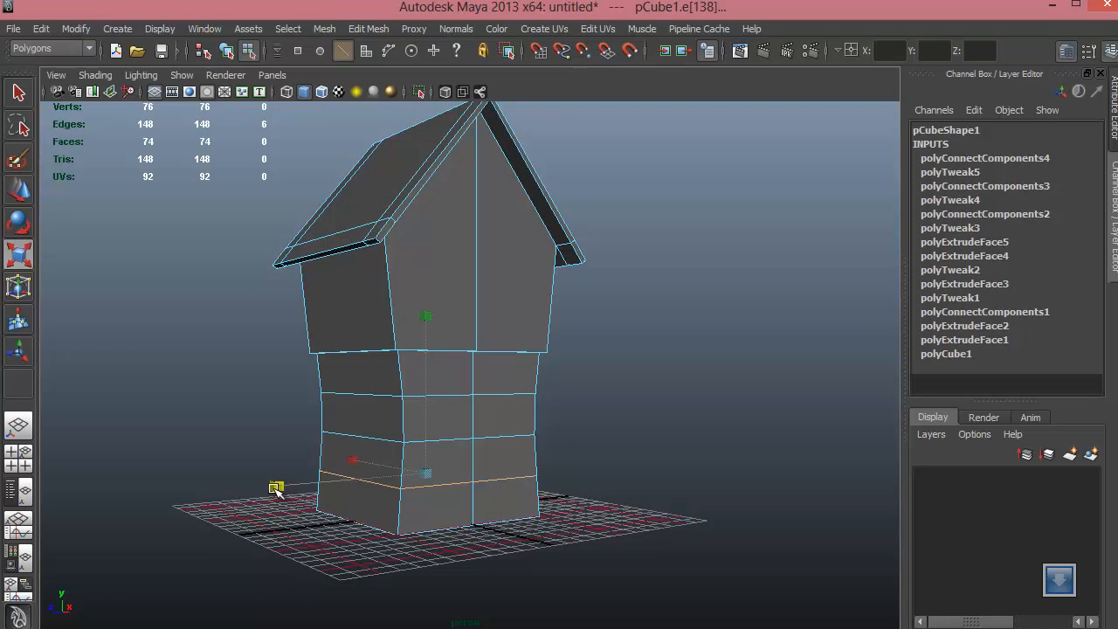
{"action": "left_click_drag", "start_coordinate": [281, 494], "coordinate": [738, 498], "text": "alt"}
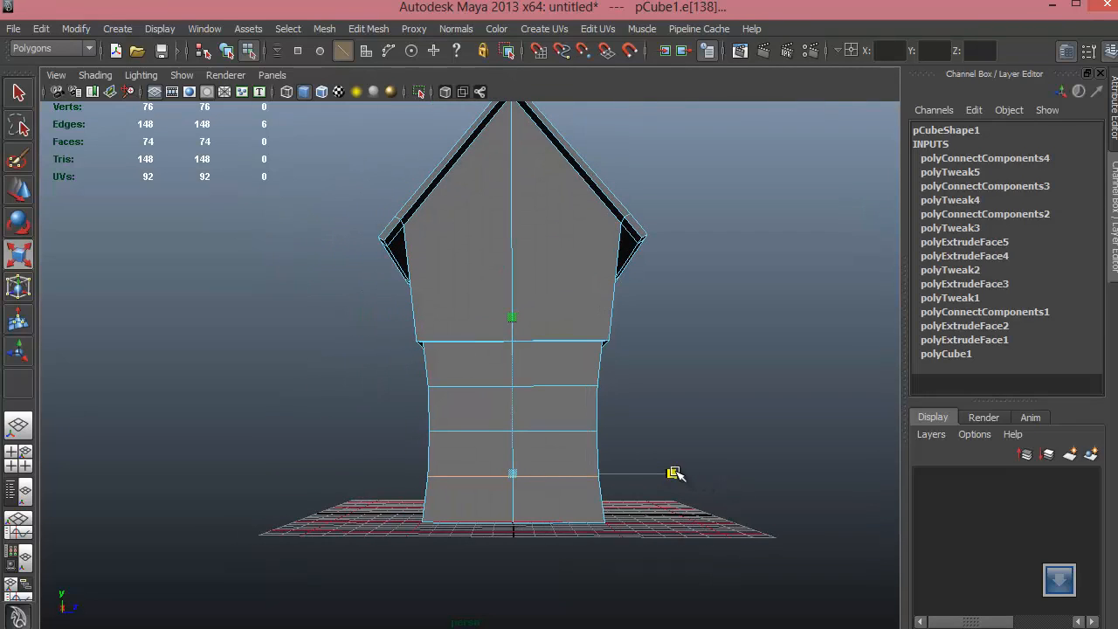
{"action": "left_click_drag", "start_coordinate": [670, 474], "coordinate": [408, 439], "text": "alt"}
{"action": "left_click", "coordinate": [573, 424]}
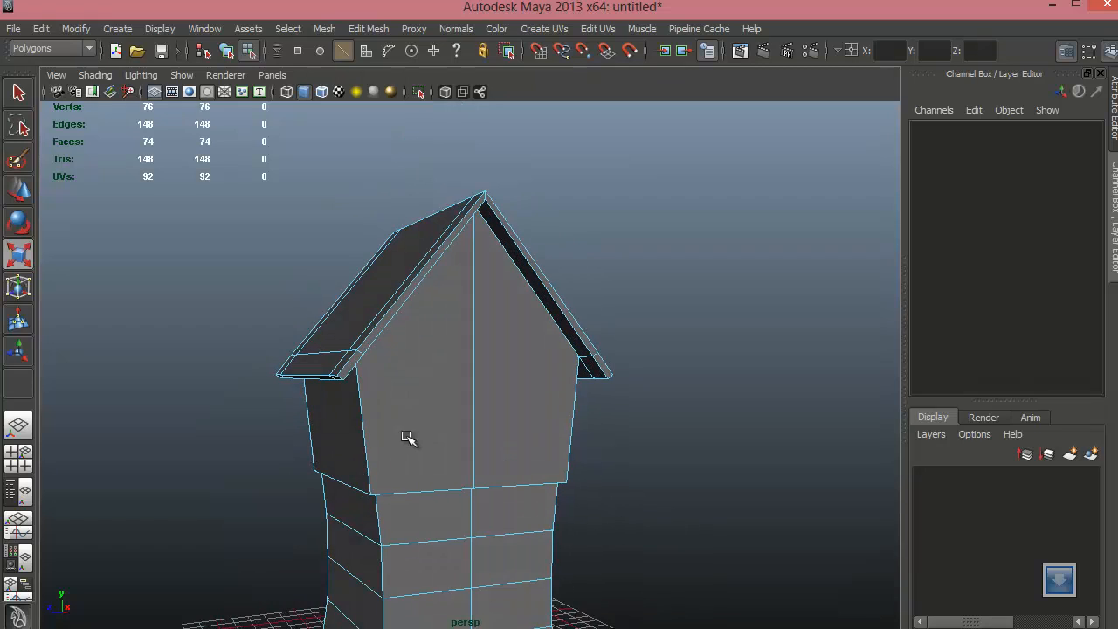
Step: Select the vertical edges of the upper storey, including the gable centre lines, and connect them with an edge loop
{"action": "left_click", "coordinate": [362, 427]}
{"action": "key", "text": "g"}
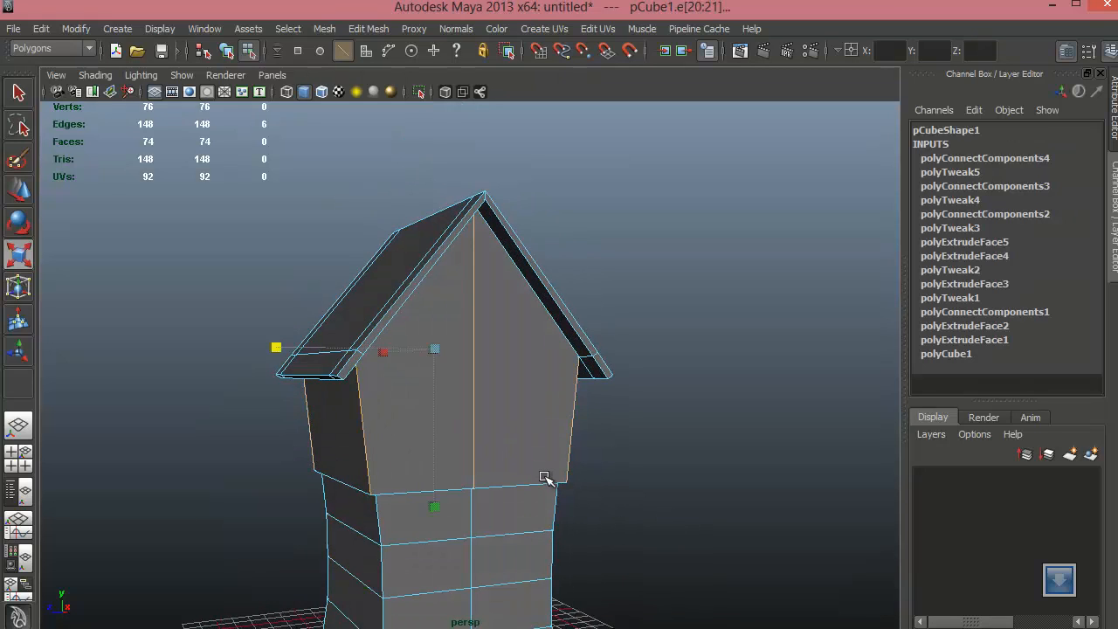
{"action": "left_click", "coordinate": [375, 30]}
{"action": "left_click", "coordinate": [436, 376]}
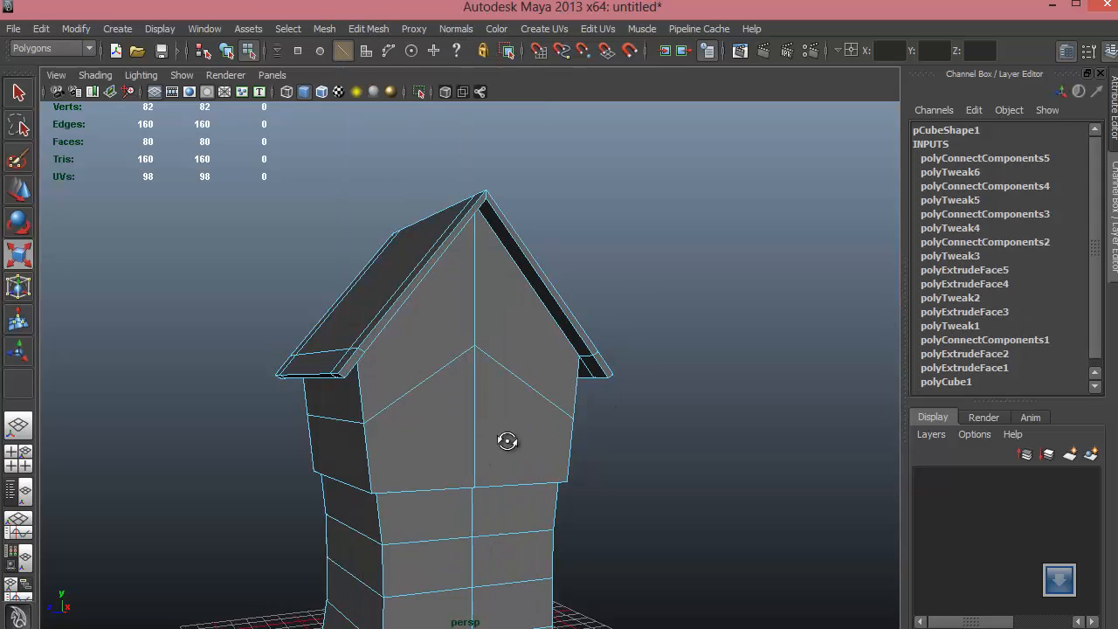
Step: Scale the upper storey's edge loop slightly outward along Z to make its side walls bulge
{"action": "left_click_drag", "start_coordinate": [508, 441], "coordinate": [366, 441], "text": "alt"}
{"action": "double_click", "coordinate": [431, 400]}
{"action": "middle_click_drag", "start_coordinate": [420, 408], "coordinate": [431, 307], "text": "alt"}
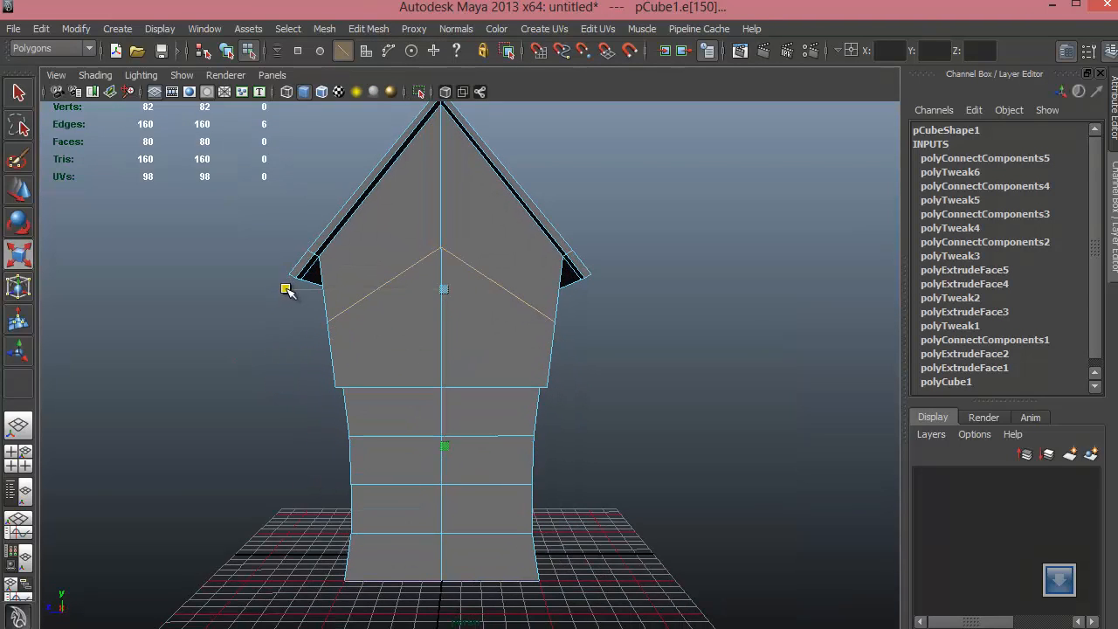
{"action": "left_click_drag", "start_coordinate": [287, 290], "coordinate": [278, 292]}
Step: Lower the two vertices where the upper storey's edge loop crosses the gable centre lines, so the loop runs level around the walls
{"action": "left_click_drag", "start_coordinate": [303, 382], "coordinate": [411, 381], "text": "alt"}
{"action": "right_click_drag", "start_coordinate": [489, 271], "coordinate": [410, 258]}
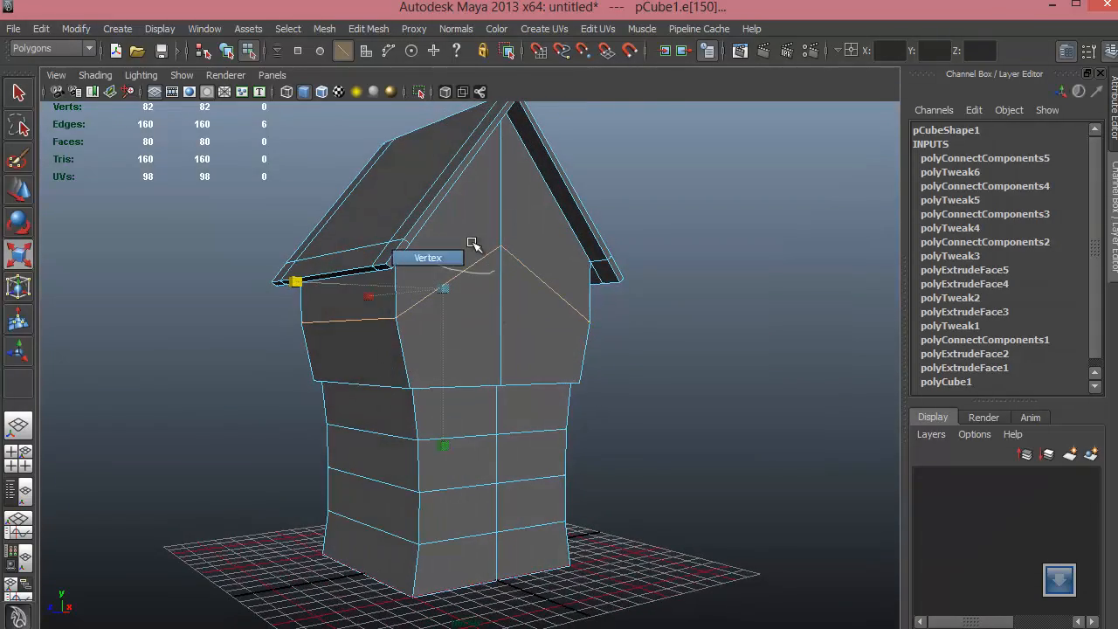
{"action": "left_click", "coordinate": [501, 245]}
{"action": "left_click_drag", "start_coordinate": [429, 322], "coordinate": [748, 358], "text": "alt"}
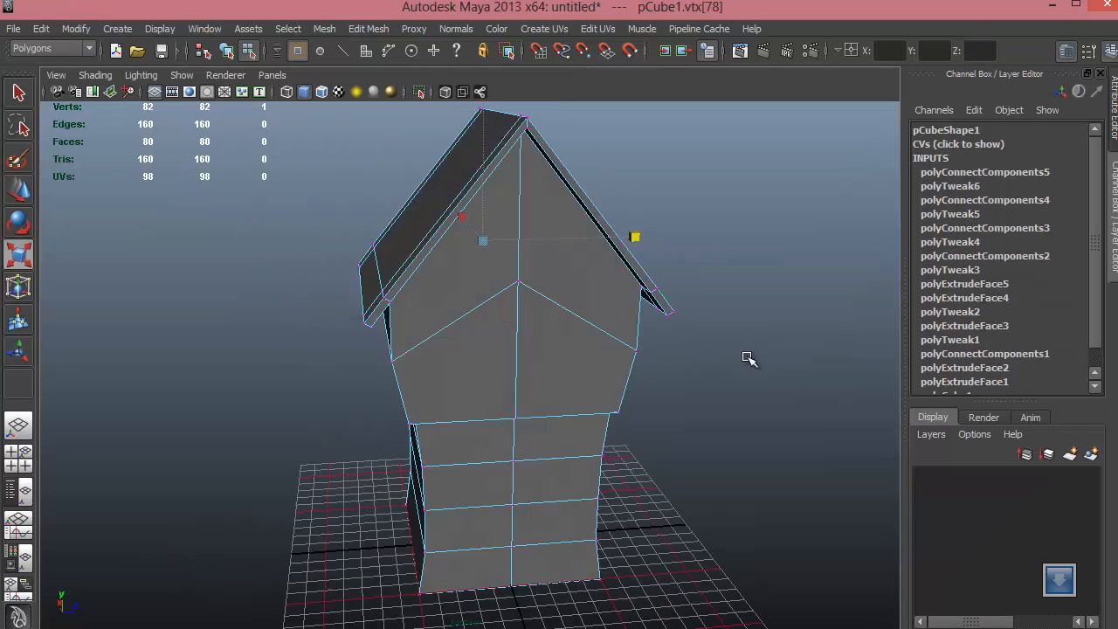
{"action": "left_click", "coordinate": [520, 282]}
{"action": "left_click_drag", "start_coordinate": [646, 391], "coordinate": [424, 349], "text": "alt"}
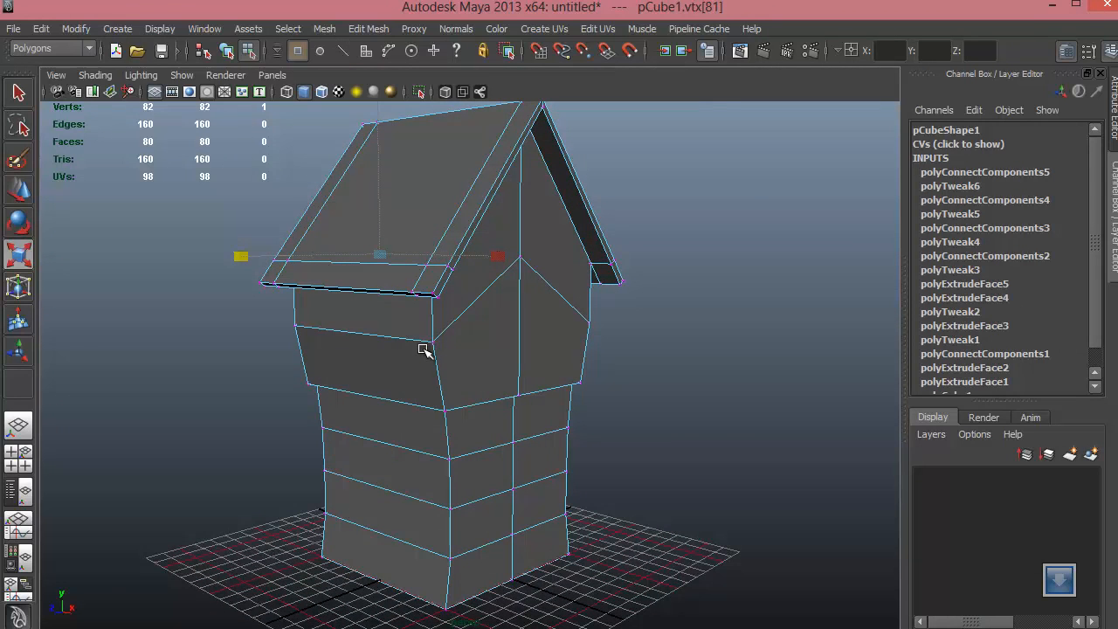
{"action": "left_click", "coordinate": [521, 257], "text": "shift"}
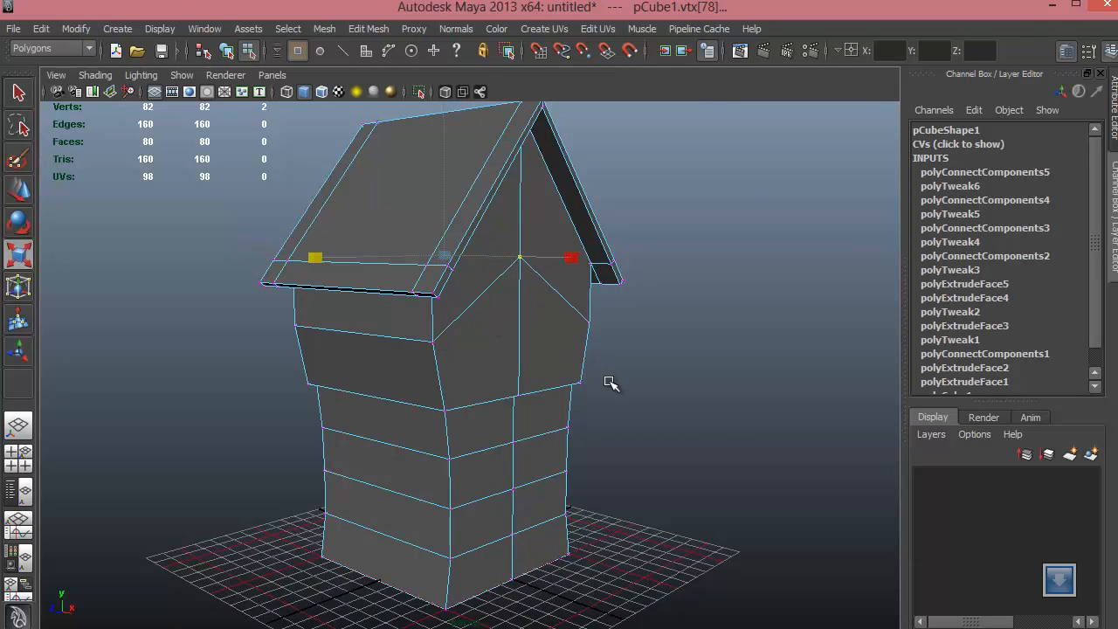
{"action": "key", "text": "w"}
{"action": "left_click_drag", "start_coordinate": [448, 168], "coordinate": [445, 233]}
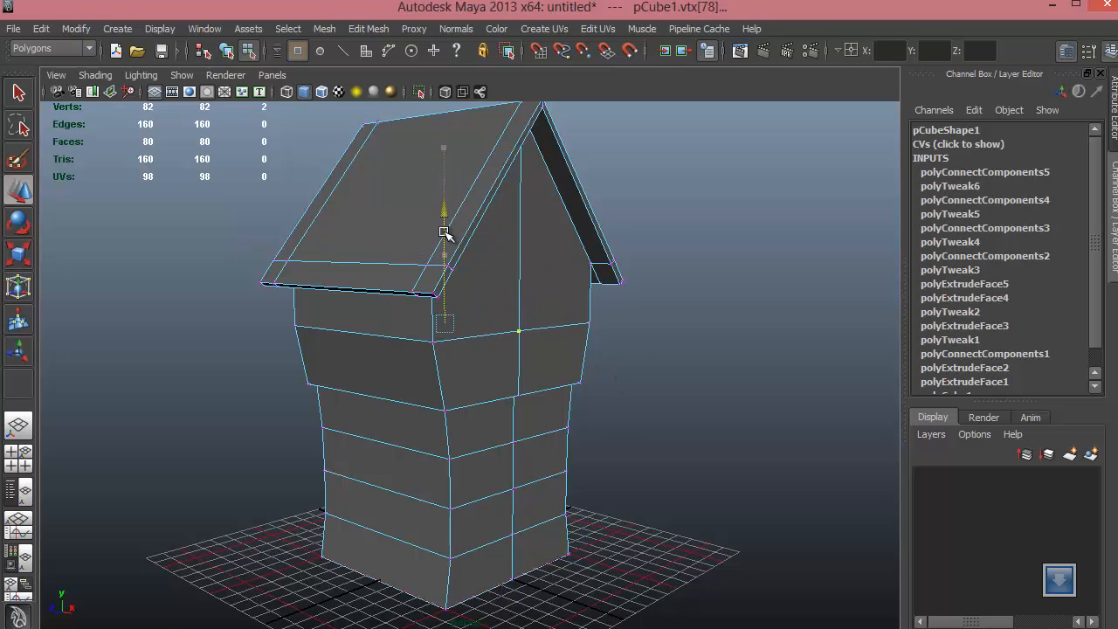
Step: Select the vertical edges in the lower part of the upper storey and connect them with another edge loop
{"action": "left_click_drag", "start_coordinate": [494, 308], "coordinate": [529, 362], "text": "alt"}
{"action": "key", "text": "F10"}
{"action": "left_click", "coordinate": [481, 352]}
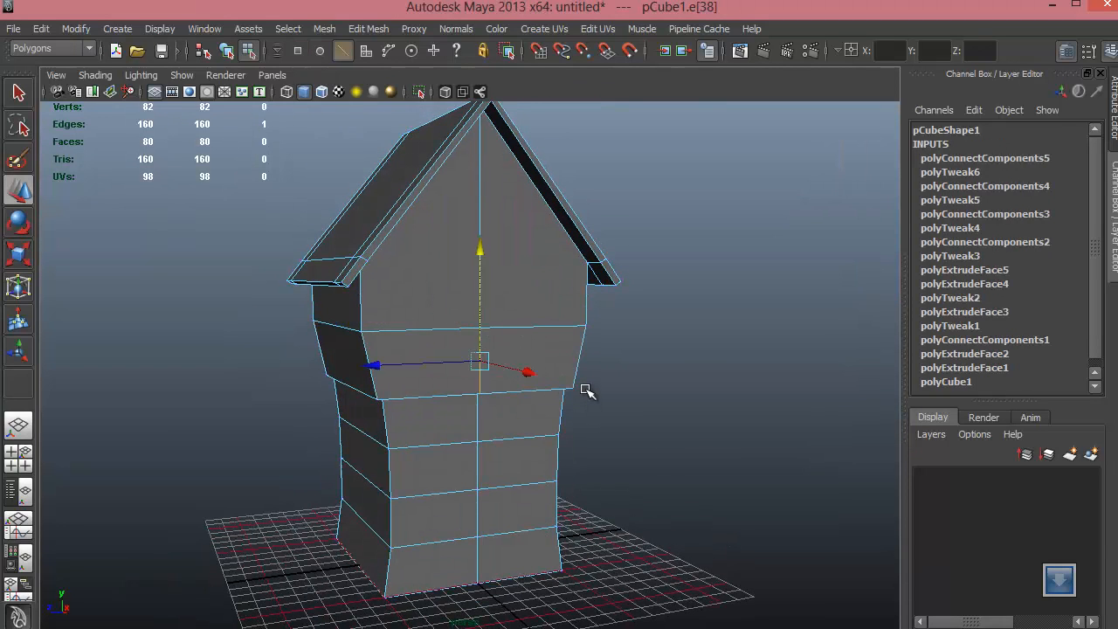
{"action": "double_click", "coordinate": [585, 391]}
{"action": "left_click", "coordinate": [368, 28]}
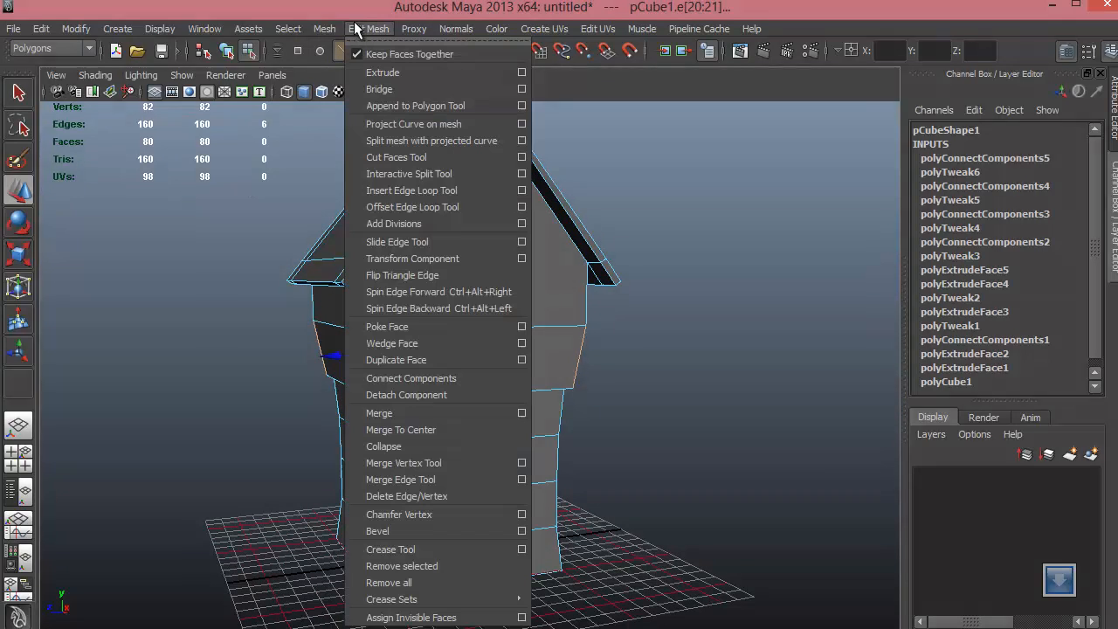
{"action": "left_click", "coordinate": [424, 375]}
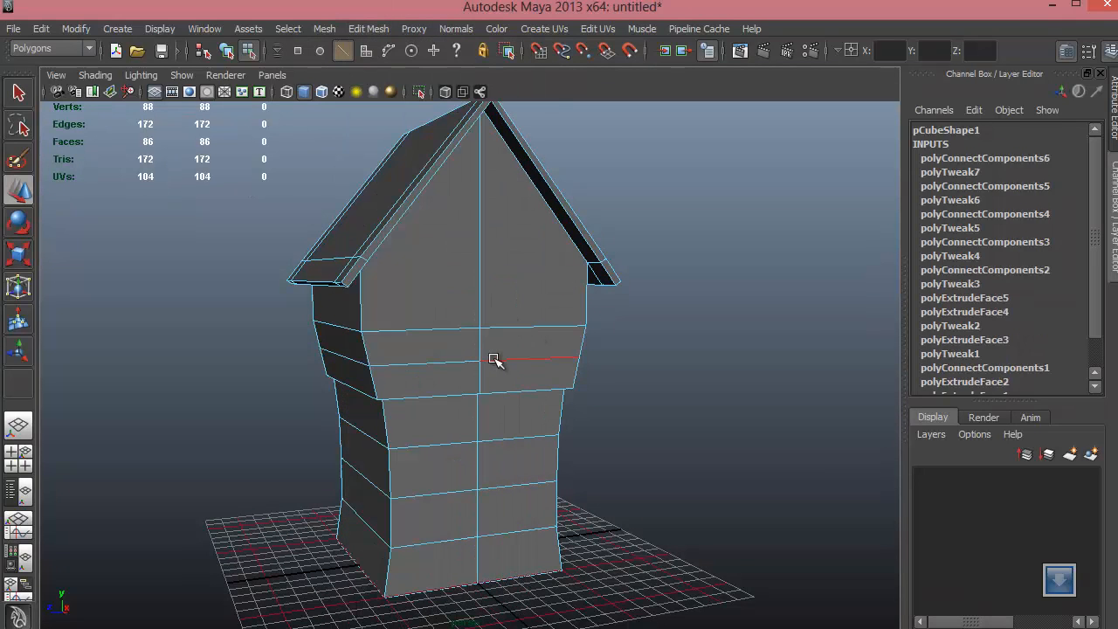
Step: Scale the new edge loop near the upper storey's base slightly outward along Z to round the side walls
{"action": "double_click", "coordinate": [493, 359]}
{"action": "left_click_drag", "start_coordinate": [549, 392], "coordinate": [530, 382], "text": "alt"}
{"action": "key", "text": "r"}
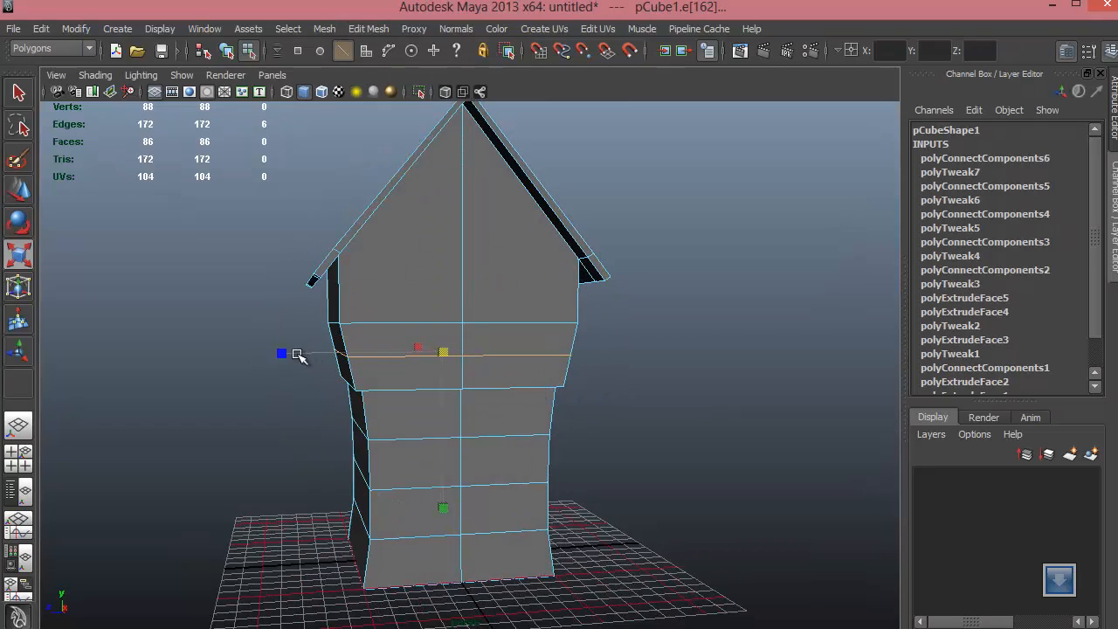
{"action": "left_click", "coordinate": [426, 395]}
Step: Select the vertical wall edges below the eaves with the gable centre lines and connect them with an edge loop
{"action": "left_click_drag", "start_coordinate": [426, 395], "coordinate": [777, 394], "text": "alt"}
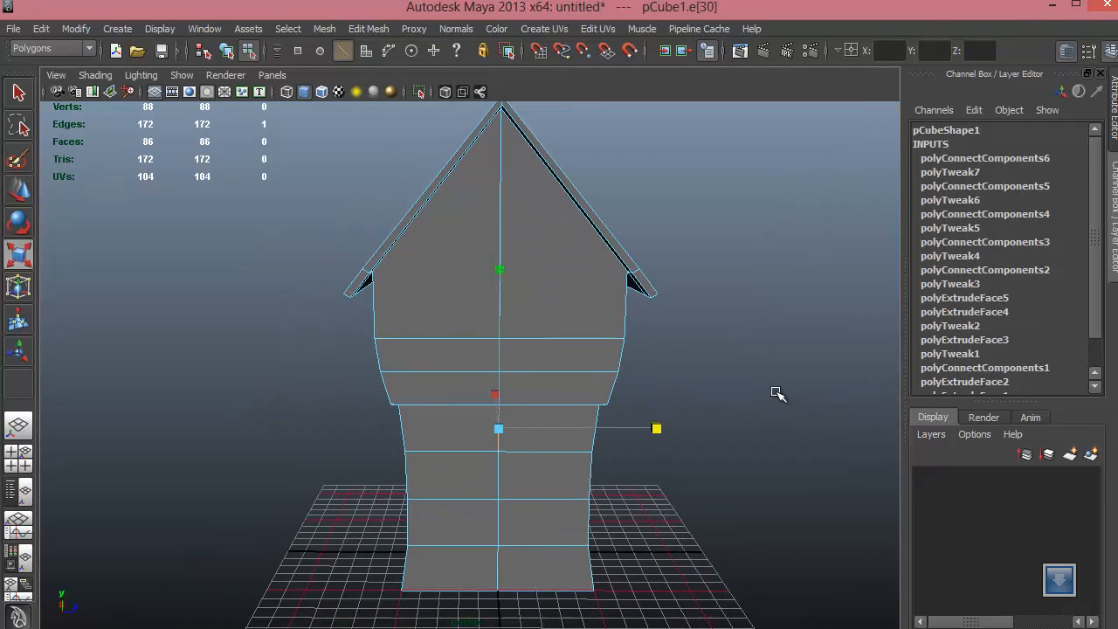
{"action": "left_click", "coordinate": [623, 308]}
{"action": "key", "text": "g"}
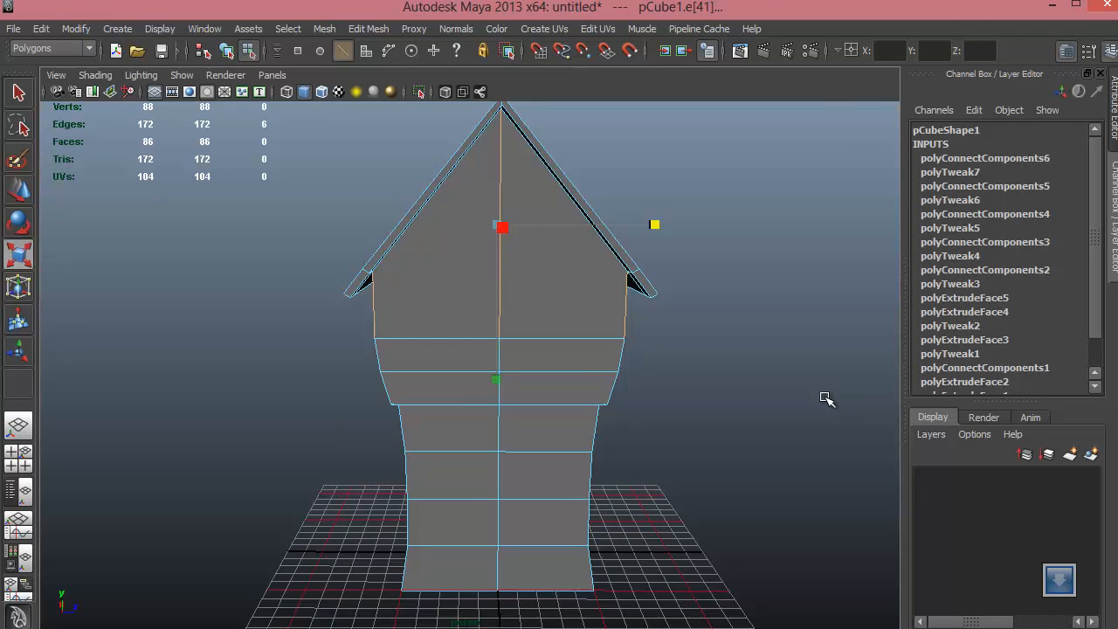
{"action": "left_click_drag", "start_coordinate": [826, 398], "coordinate": [612, 320], "text": "alt"}
{"action": "right_click_drag", "start_coordinate": [615, 319], "coordinate": [583, 512], "text": "shift"}
{"action": "left_click_drag", "start_coordinate": [462, 369], "coordinate": [505, 275], "text": "alt"}
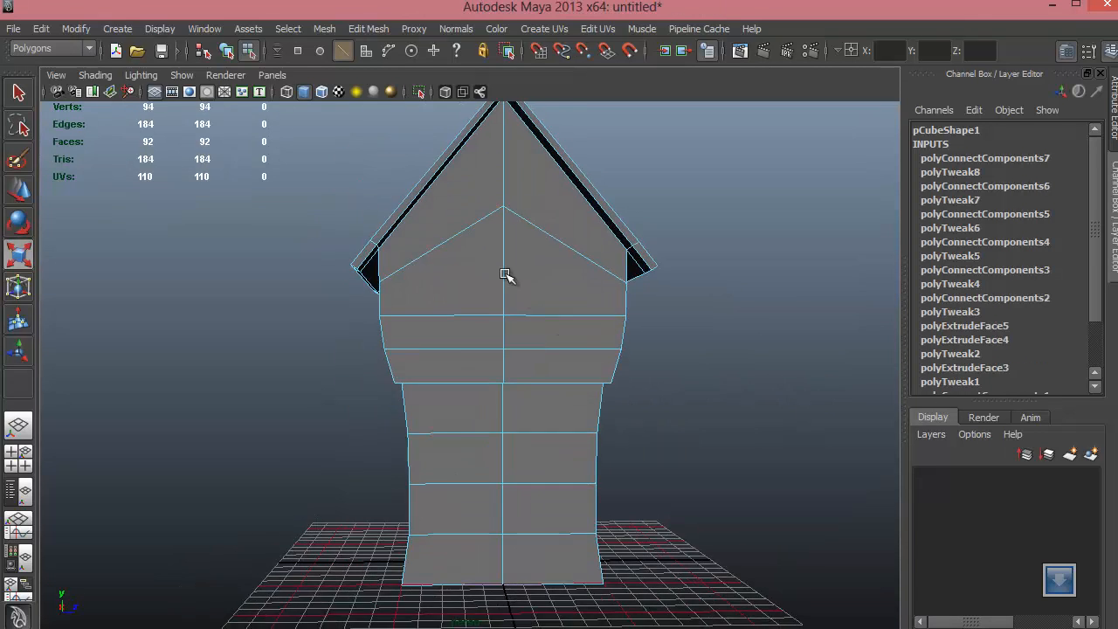
{"action": "key", "text": "alt+F9"}
{"action": "mouse_move", "coordinate": [527, 327]}
{"action": "left_mouse_down", "text": "alt"}
{"action": "mouse_move", "coordinate": [554, 282]}
{"action": "mouse_move", "coordinate": [585, 305]}
{"action": "mouse_move", "coordinate": [564, 301]}
{"action": "mouse_move", "coordinate": [480, 337]}
{"action": "mouse_move", "coordinate": [541, 340]}
{"action": "left_mouse_up", "text": "alt"}
{"action": "key", "text": "F9"}
{"action": "key", "text": "F10"}
{"action": "left_click", "coordinate": [420, 275]}
{"action": "left_click", "coordinate": [460, 298]}
{"action": "left_click_drag", "start_coordinate": [461, 299], "coordinate": [611, 358], "text": "alt"}
{"action": "left_click", "coordinate": [559, 280]}
{"action": "left_click", "coordinate": [563, 329]}
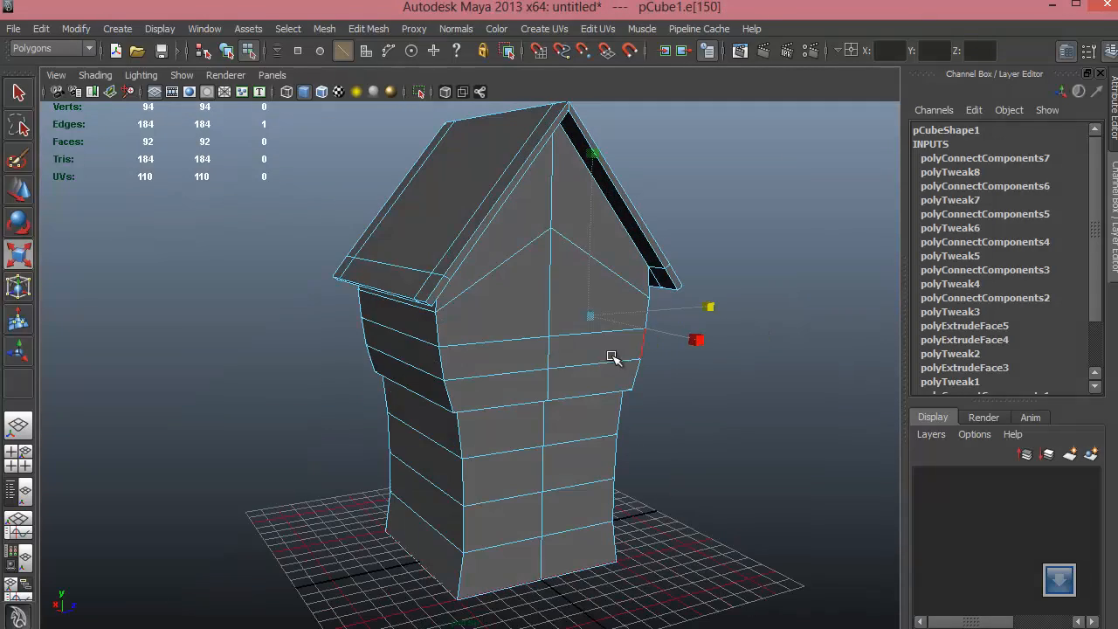
{"action": "left_click", "coordinate": [425, 342], "text": "shift"}
{"action": "left_click_drag", "start_coordinate": [424, 341], "coordinate": [608, 440], "text": "alt"}
{"action": "left_click", "coordinate": [689, 389]}
Step: Switch to object mode and examine the house's wall shape and ledge from several sides and from below
{"action": "right_click_drag", "start_coordinate": [516, 398], "coordinate": [489, 422]}
{"action": "left_click_drag", "start_coordinate": [462, 446], "coordinate": [506, 428], "text": "alt"}
{"action": "middle_click_drag", "start_coordinate": [506, 428], "coordinate": [554, 358], "text": "alt"}
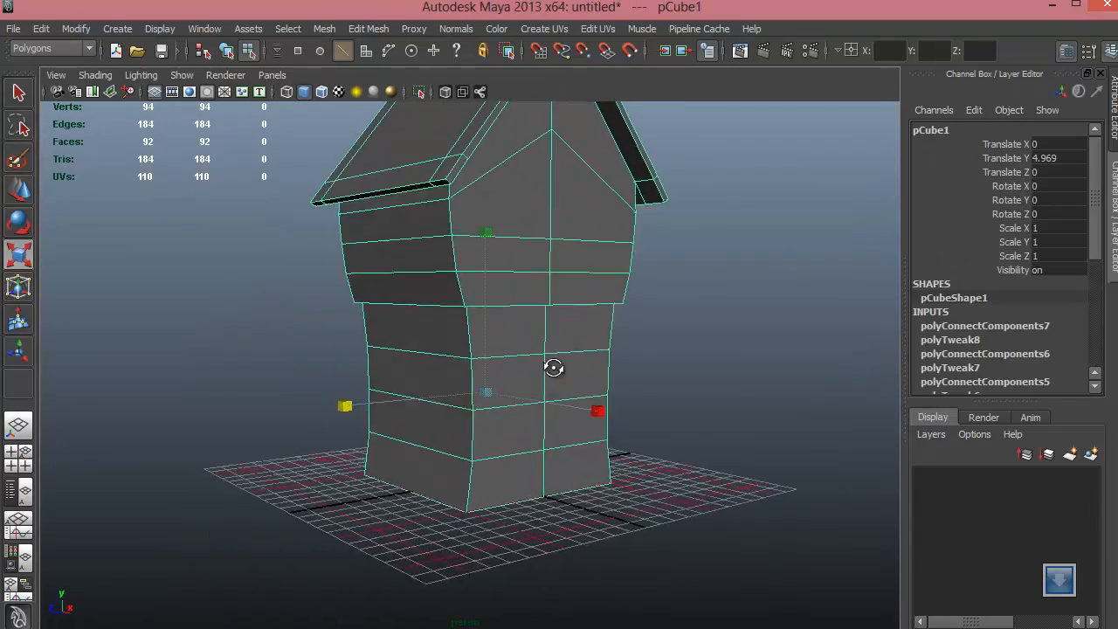
{"action": "left_click_drag", "start_coordinate": [554, 369], "coordinate": [602, 370], "text": "alt"}
{"action": "right_click_drag", "start_coordinate": [603, 369], "coordinate": [492, 340], "text": "alt"}
{"action": "middle_click_drag", "start_coordinate": [492, 339], "coordinate": [457, 407], "text": "alt"}
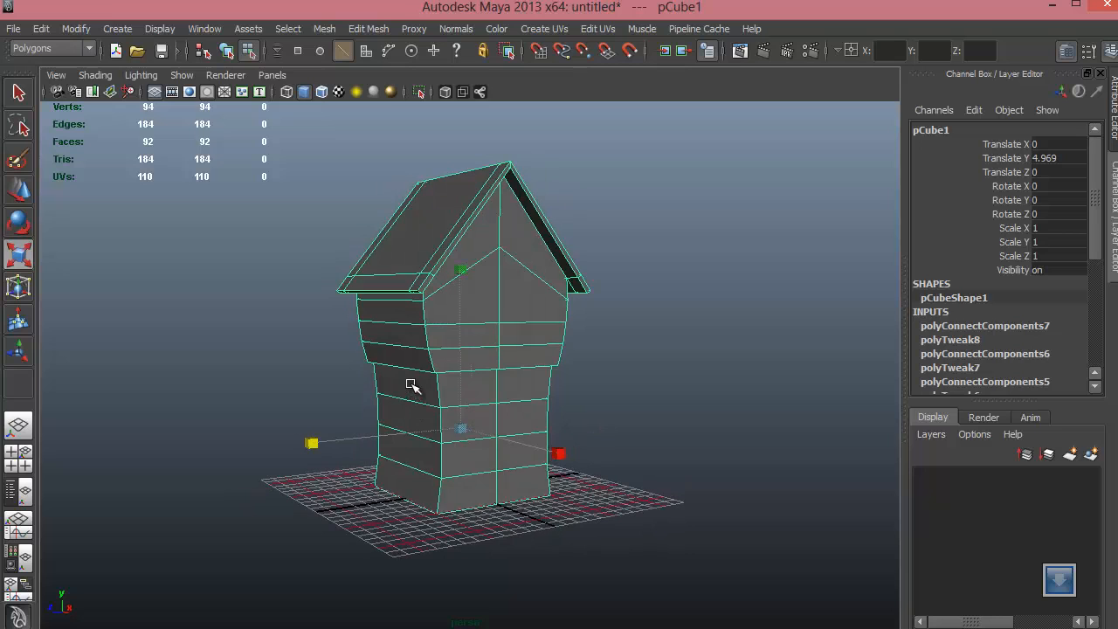
{"action": "left_click", "coordinate": [612, 365]}
{"action": "left_click_drag", "start_coordinate": [559, 385], "coordinate": [367, 419], "text": "alt"}
{"action": "left_click", "coordinate": [464, 366]}
{"action": "left_click_drag", "start_coordinate": [498, 408], "coordinate": [593, 388], "text": "alt"}
{"action": "left_click_drag", "start_coordinate": [515, 382], "coordinate": [463, 374], "text": "alt"}
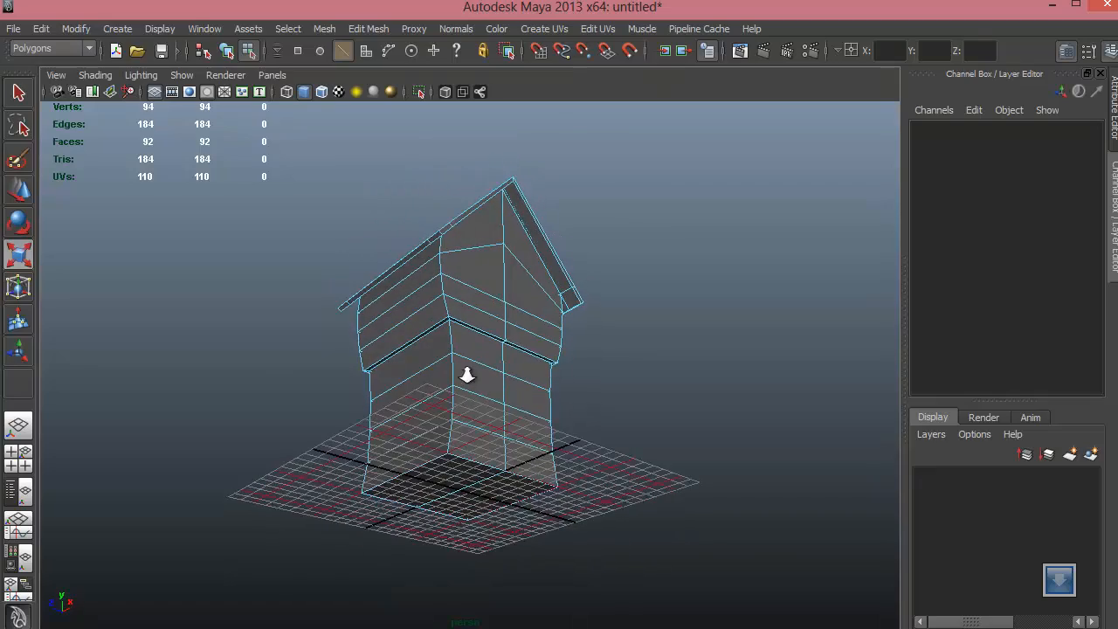
{"action": "scroll", "coordinate": [444, 302], "scroll_direction": "up", "scroll_amount": 3}
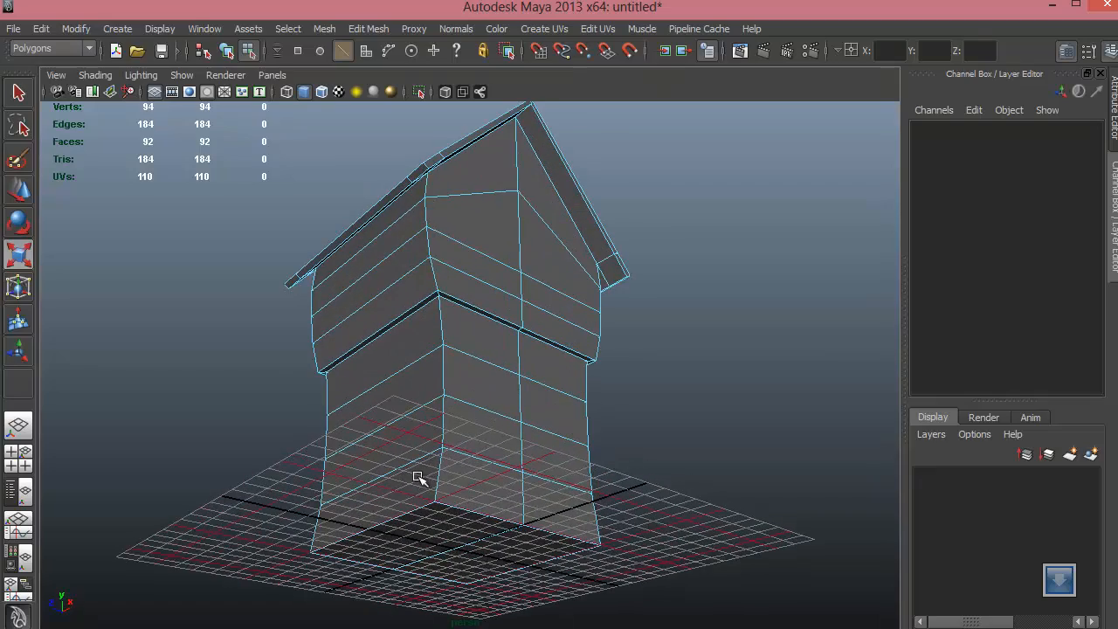
{"action": "left_click_drag", "start_coordinate": [447, 354], "coordinate": [411, 324], "text": "alt"}
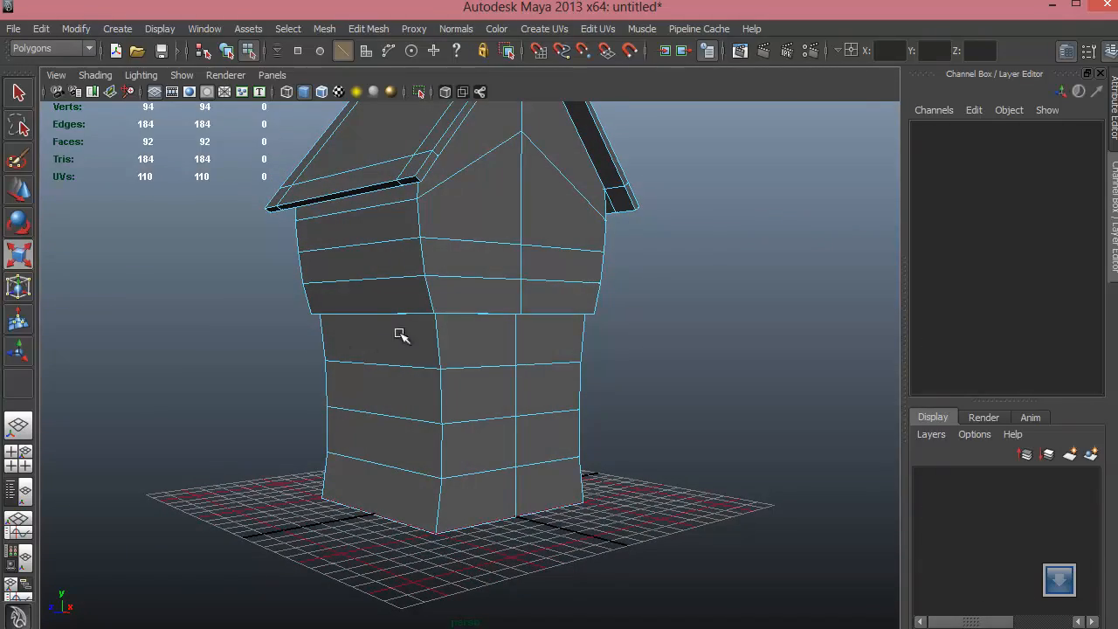
Step: Insert vertical edge loops close to the wall corners on both the side walls and the gable-end walls with the Insert Edge Loop Tool
{"action": "right_click_drag", "start_coordinate": [480, 286], "coordinate": [505, 317], "text": "shift"}
{"action": "right_click_drag", "start_coordinate": [513, 279], "coordinate": [505, 374], "text": "shift"}
{"action": "right_click_drag", "start_coordinate": [511, 252], "coordinate": [512, 254], "text": "shift"}
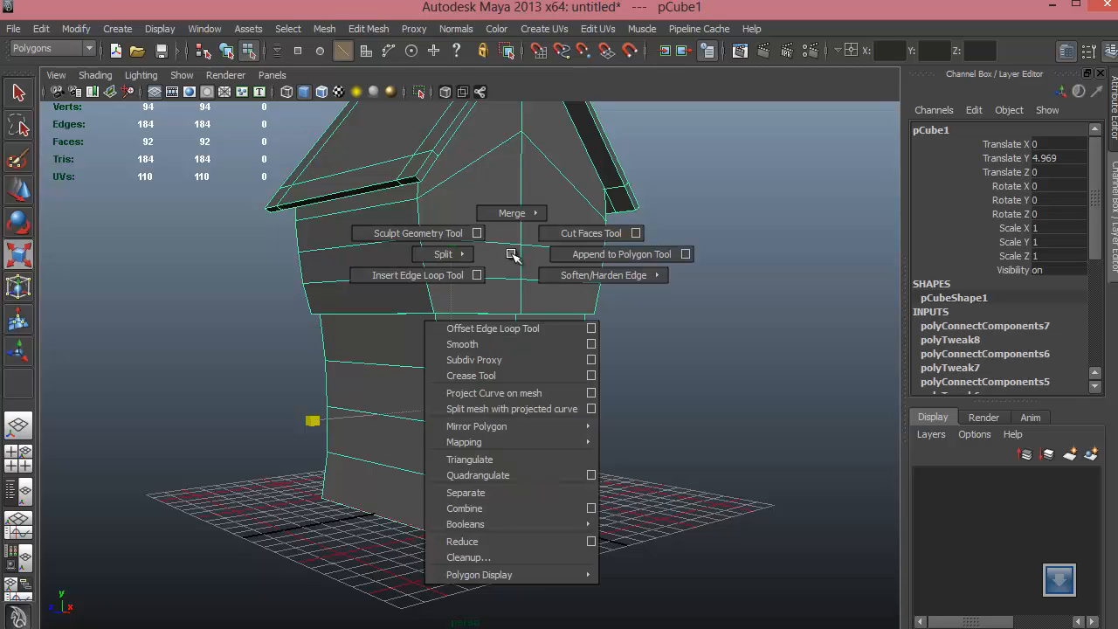
{"action": "right_click_drag", "start_coordinate": [404, 276], "coordinate": [405, 276], "text": "shift"}
{"action": "left_click_drag", "start_coordinate": [439, 327], "coordinate": [503, 331], "text": "alt"}
{"action": "left_click", "coordinate": [414, 267]}
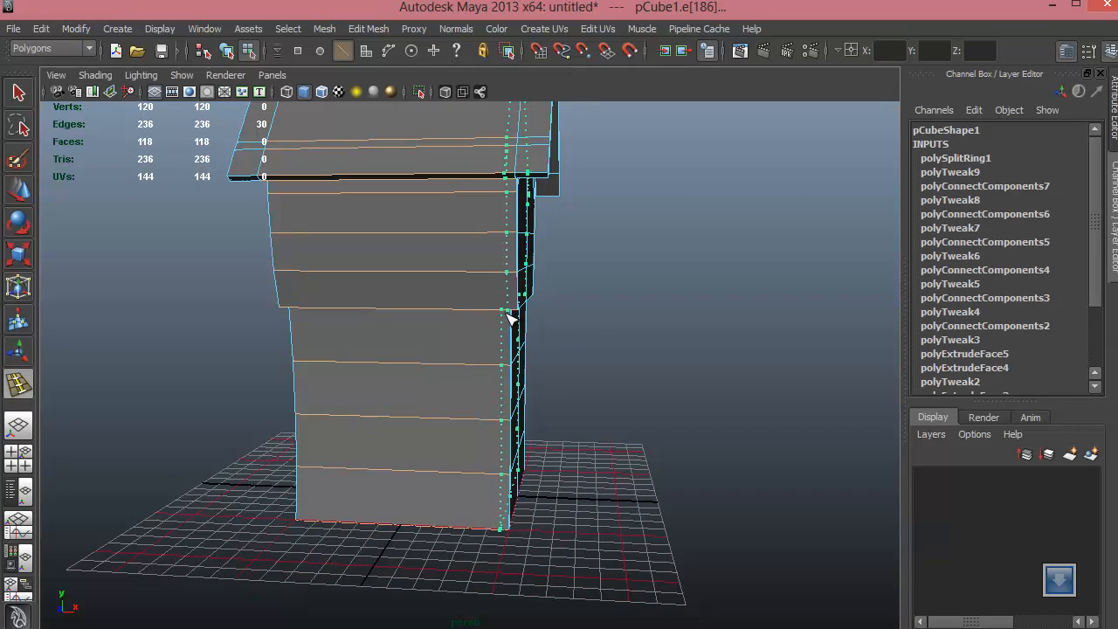
{"action": "left_click", "coordinate": [511, 317]}
{"action": "left_click_drag", "start_coordinate": [511, 316], "coordinate": [524, 337], "text": "alt"}
{"action": "left_click", "coordinate": [362, 314]}
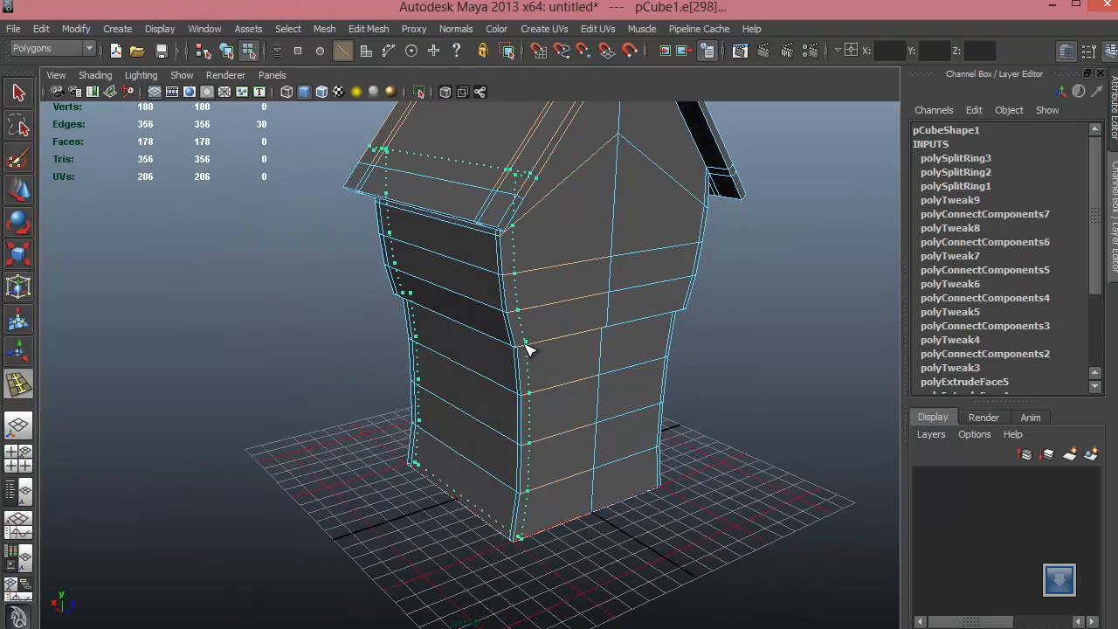
{"action": "left_click", "coordinate": [524, 352]}
{"action": "left_click_drag", "start_coordinate": [524, 352], "coordinate": [727, 362], "text": "alt"}
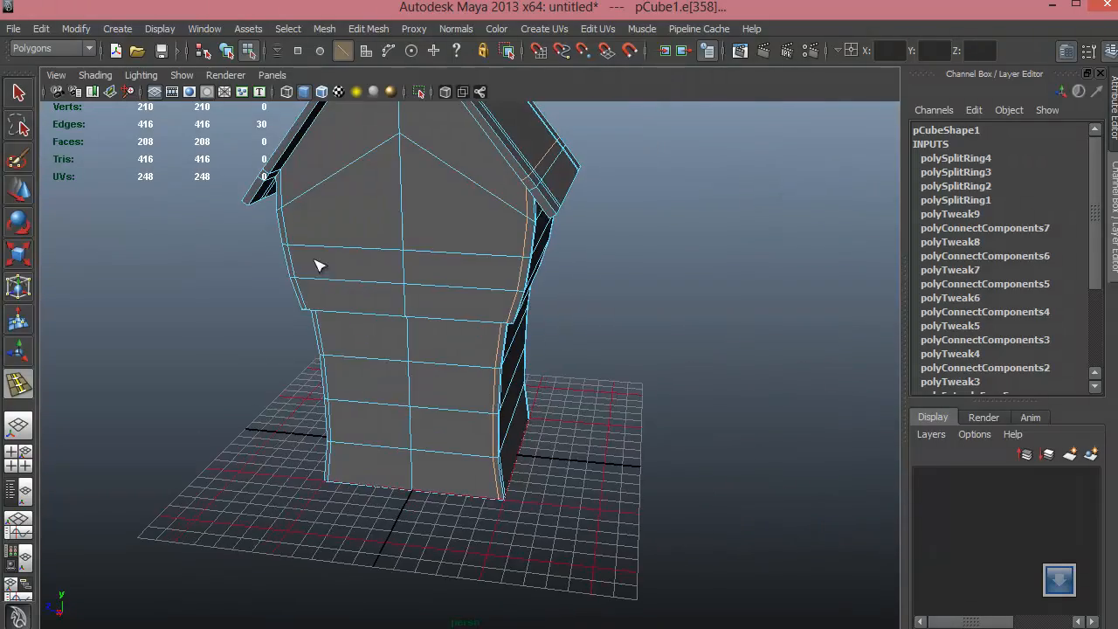
Step: Preview the house smoothed, inspect its corners and the ledge from below, and return to the unsmoothed display
{"action": "right_click_drag", "start_coordinate": [416, 302], "coordinate": [411, 354]}
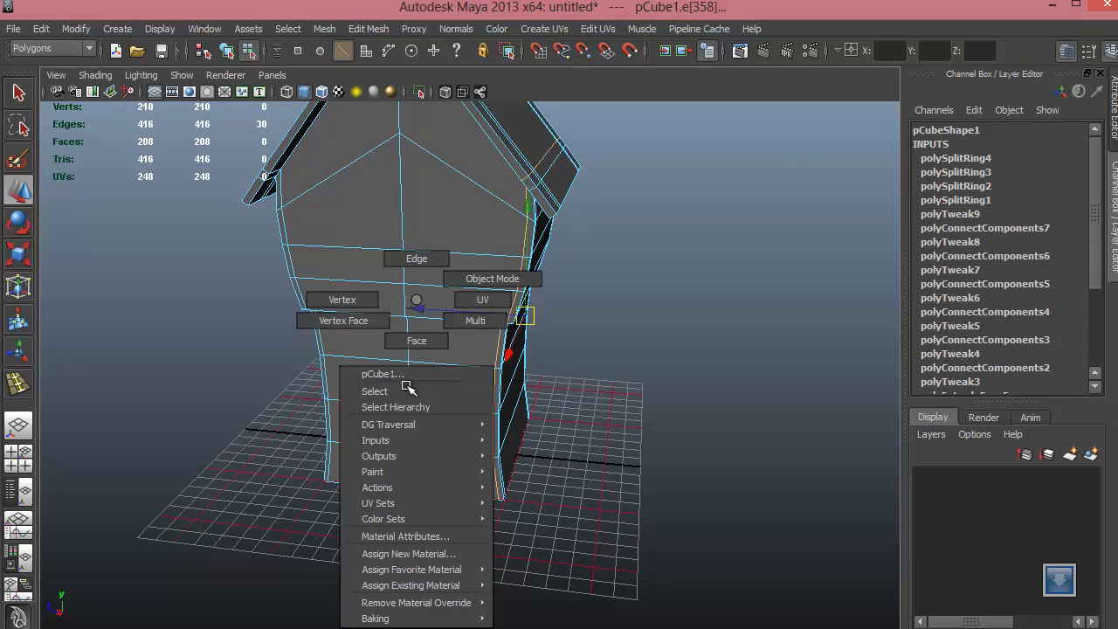
{"action": "right_click_drag", "start_coordinate": [404, 394], "coordinate": [404, 394]}
{"action": "key", "text": "3"}
{"action": "left_click", "coordinate": [562, 337]}
{"action": "left_click_drag", "start_coordinate": [562, 337], "coordinate": [498, 188], "text": "alt"}
{"action": "left_click_drag", "start_coordinate": [489, 267], "coordinate": [452, 349], "text": "alt"}
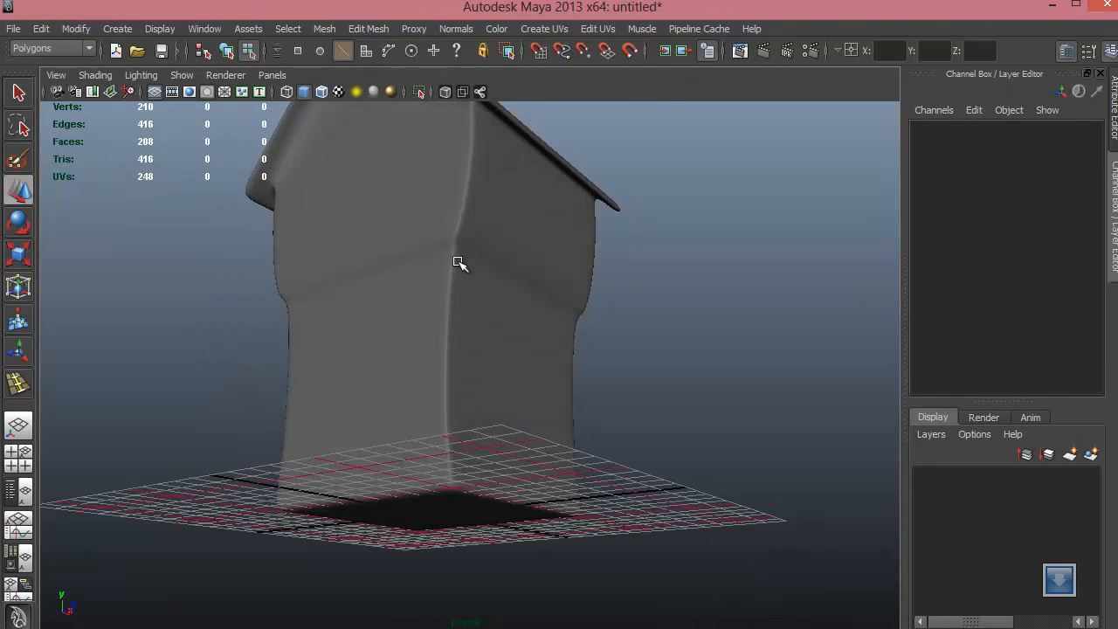
{"action": "left_click", "coordinate": [458, 262]}
{"action": "key", "text": "1"}
Step: Insert horizontal edge loops just above and just below the ledge between the two storeys
{"action": "left_click_drag", "start_coordinate": [442, 290], "coordinate": [457, 304], "text": "alt"}
{"action": "right_click_drag", "start_coordinate": [457, 305], "coordinate": [499, 324], "text": "alt"}
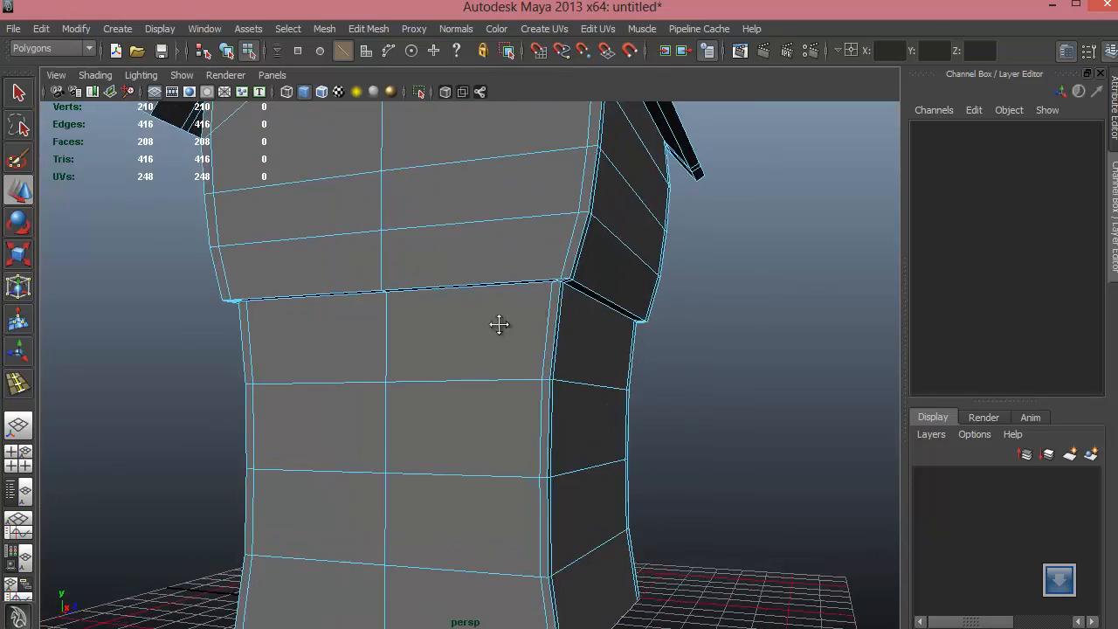
{"action": "middle_click_drag", "start_coordinate": [499, 324], "coordinate": [367, 376], "text": "alt"}
{"action": "left_click_drag", "start_coordinate": [367, 375], "coordinate": [334, 404], "text": "alt"}
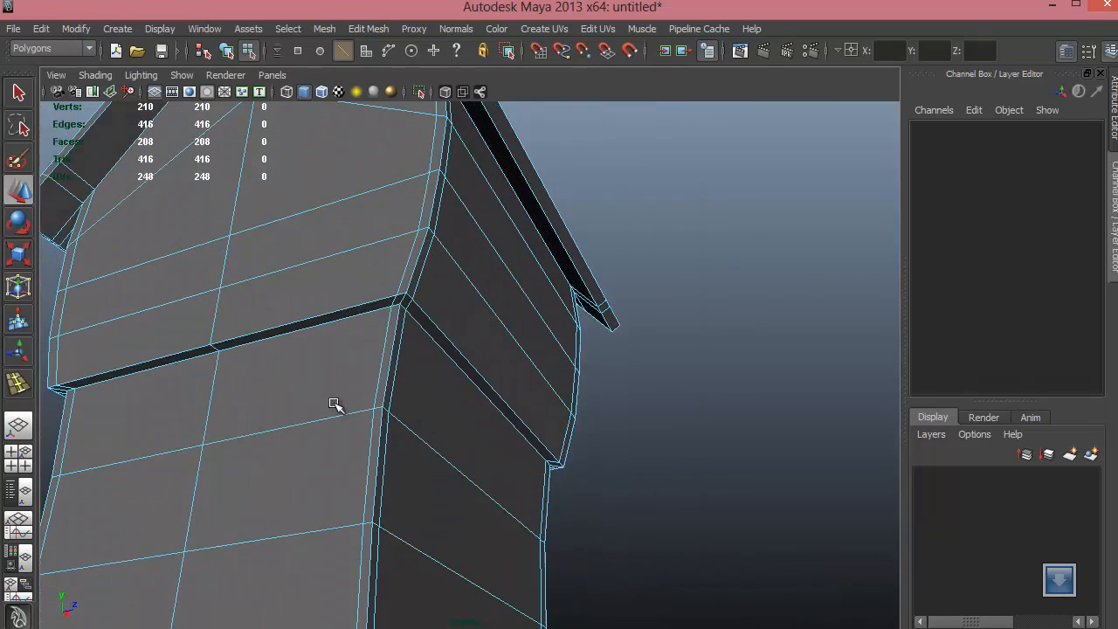
{"action": "left_click", "coordinate": [19, 384]}
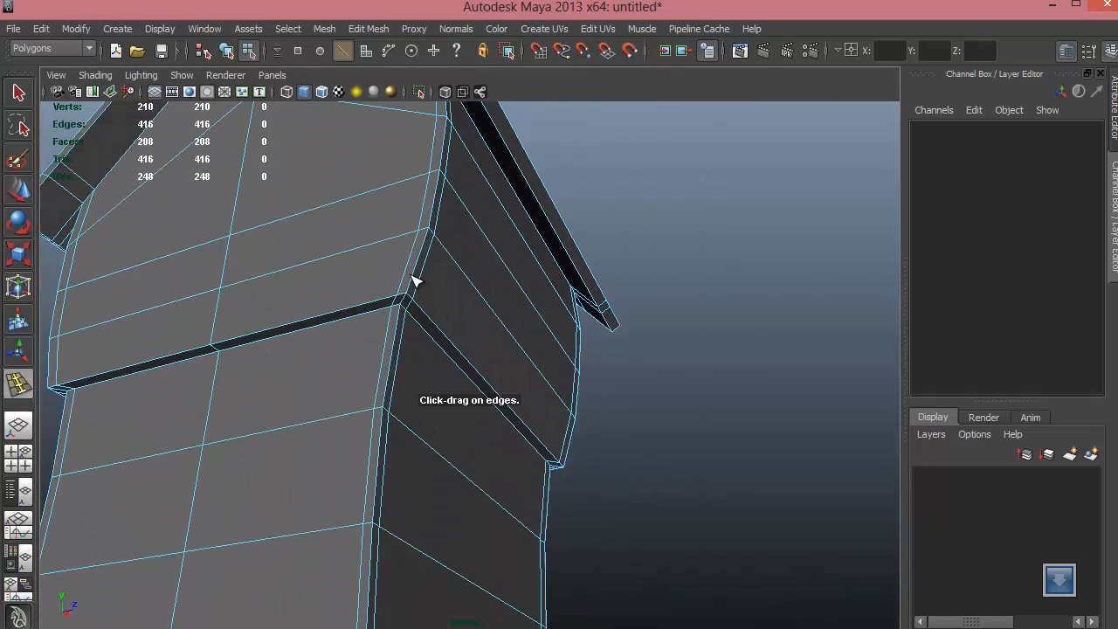
{"action": "left_click_drag", "start_coordinate": [414, 280], "coordinate": [407, 311]}
{"action": "mouse_move", "coordinate": [407, 312]}
{"action": "left_mouse_down", "text": "alt"}
{"action": "mouse_move", "coordinate": [407, 323]}
{"action": "mouse_move", "coordinate": [419, 306]}
{"action": "left_mouse_up", "text": "alt"}
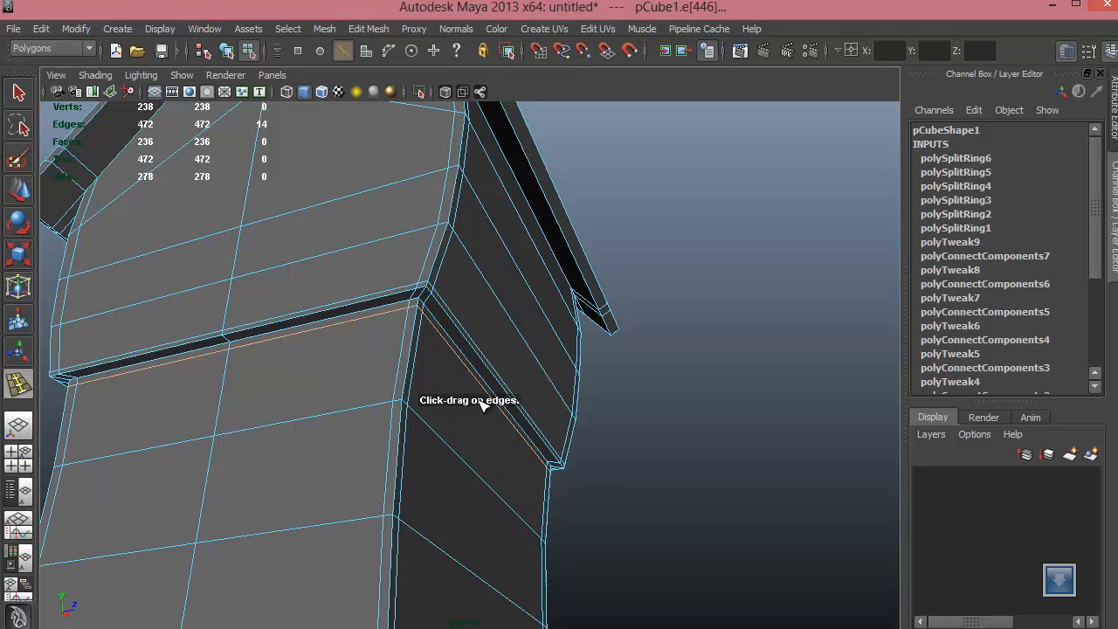
Step: Check the sharpened ledge between the storeys in the smooth preview, then show the unsmoothed mesh again
{"action": "left_click_drag", "start_coordinate": [500, 310], "coordinate": [454, 275], "text": "alt"}
{"action": "right_click_drag", "start_coordinate": [360, 264], "coordinate": [341, 353]}
{"action": "left_click_drag", "start_coordinate": [341, 347], "coordinate": [704, 379], "text": "alt"}
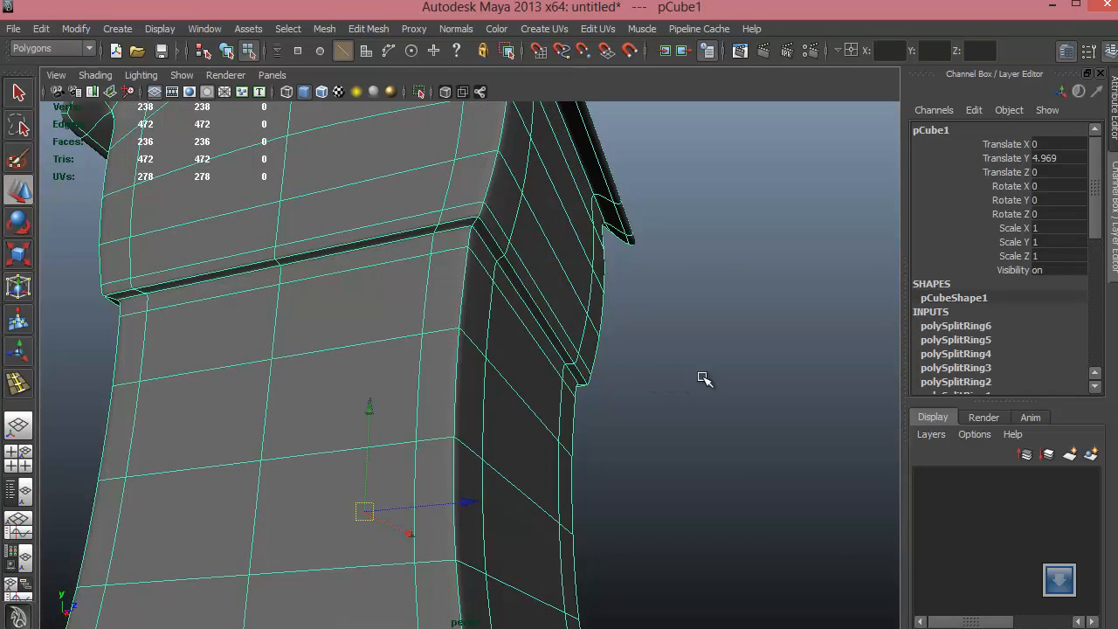
{"action": "left_click", "coordinate": [704, 379]}
{"action": "left_click_drag", "start_coordinate": [504, 340], "coordinate": [453, 205], "text": "alt"}
{"action": "left_click", "coordinate": [477, 355]}
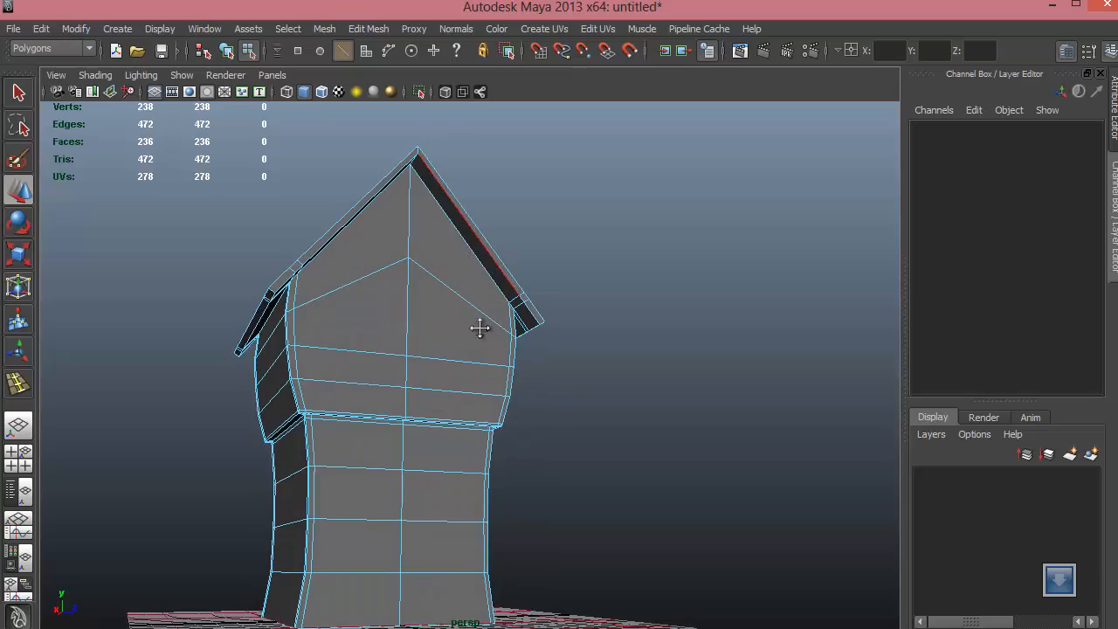
Step: Insert edge loops close to the roof's outer edges at the gable ends and along the eaves
{"action": "left_click_drag", "start_coordinate": [479, 327], "coordinate": [84, 393], "text": "alt"}
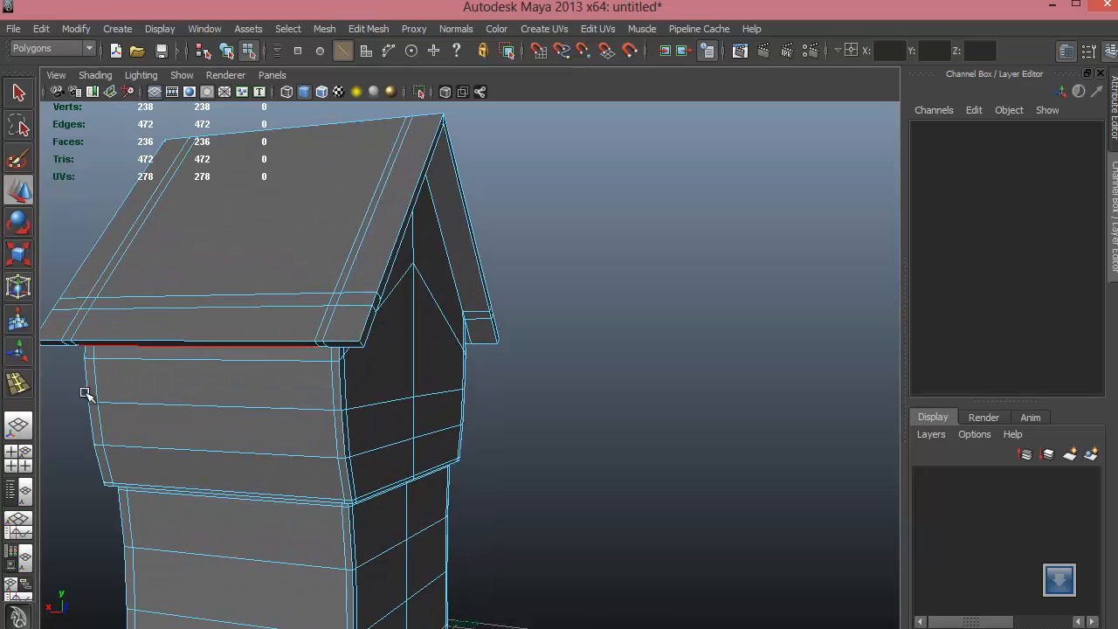
{"action": "left_click", "coordinate": [367, 310]}
{"action": "left_click_drag", "start_coordinate": [373, 329], "coordinate": [377, 332]}
{"action": "left_click_drag", "start_coordinate": [377, 332], "coordinate": [437, 379], "text": "alt"}
{"action": "left_click_drag", "start_coordinate": [297, 381], "coordinate": [353, 370], "text": "alt"}
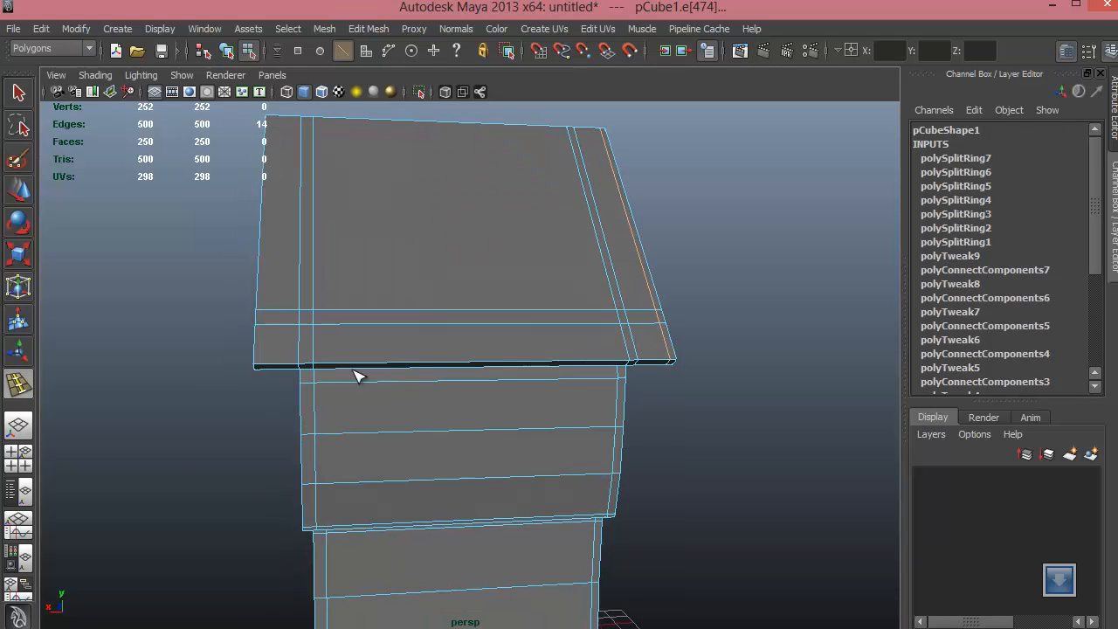
{"action": "left_click", "coordinate": [270, 339]}
{"action": "left_click_drag", "start_coordinate": [273, 345], "coordinate": [425, 361], "text": "alt"}
{"action": "left_click", "coordinate": [473, 378]}
{"action": "left_click", "coordinate": [485, 394]}
Step: Preview the whole house smoothed and examine the roof and walls from several sides
{"action": "right_click_drag", "start_coordinate": [413, 363], "coordinate": [400, 421], "text": "alt"}
{"action": "key", "text": "3"}
{"action": "left_click", "coordinate": [533, 414]}
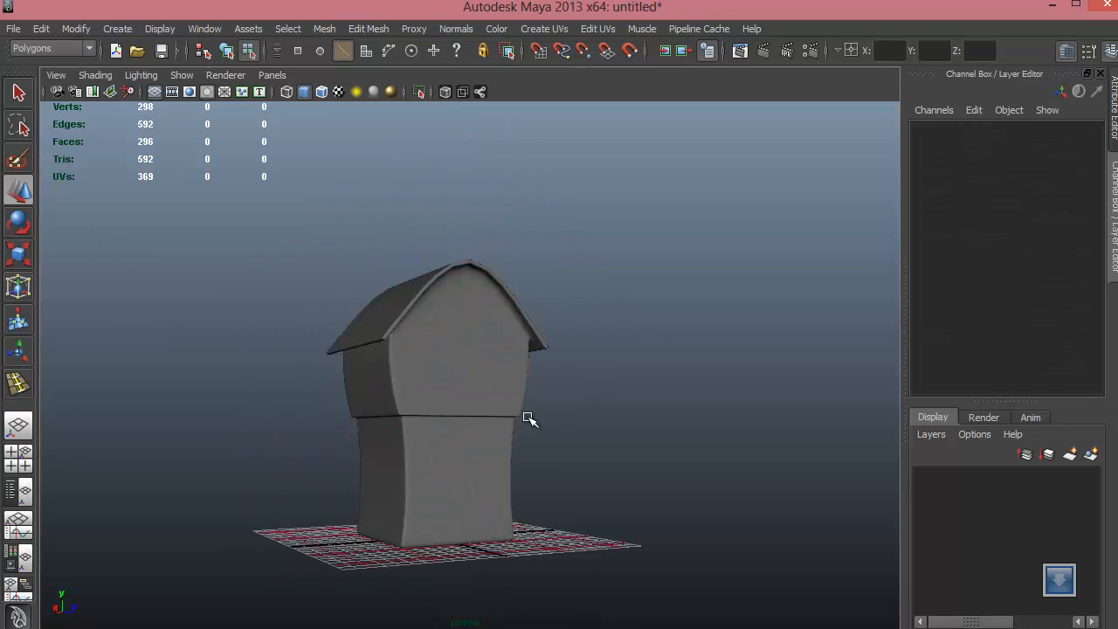
{"action": "left_click_drag", "start_coordinate": [530, 417], "coordinate": [560, 389], "text": "alt"}
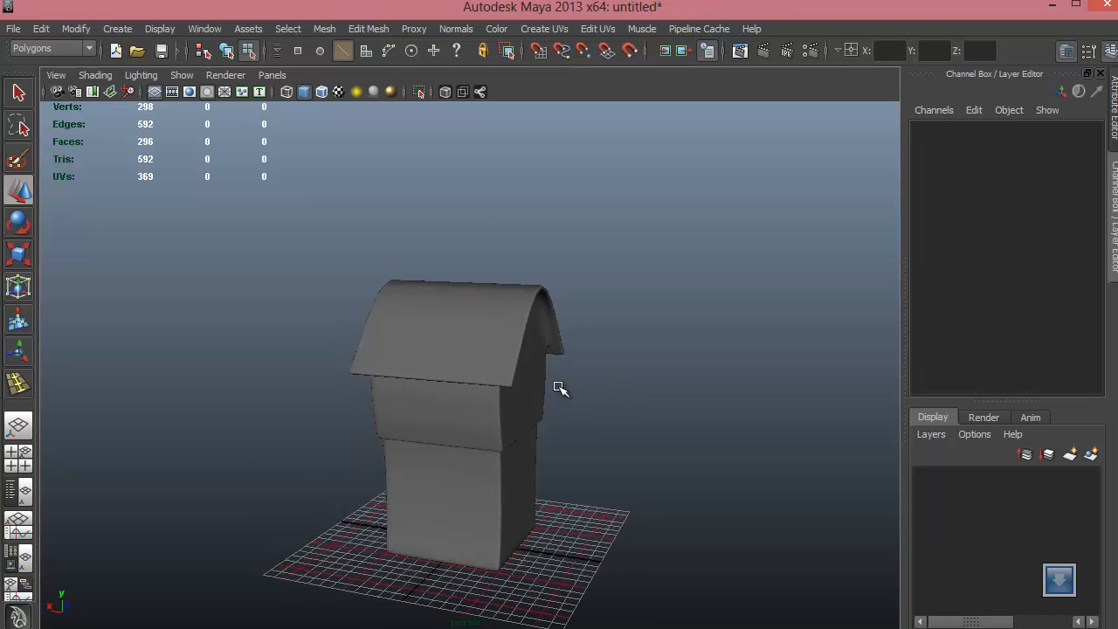
{"action": "left_click", "coordinate": [545, 411]}
{"action": "left_click_drag", "start_coordinate": [606, 424], "coordinate": [485, 418], "text": "alt"}
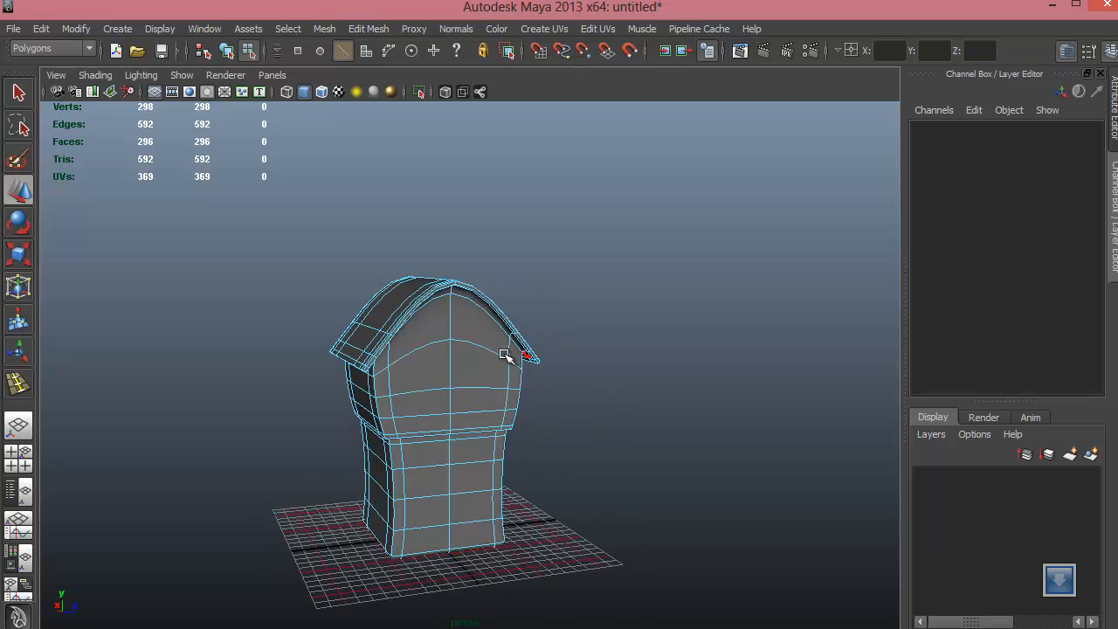
Step: Show the unsmoothed mesh and insert an edge loop close to each side of the house's centre line across the roof ridge
{"action": "key", "text": "1"}
{"action": "right_click_drag", "start_coordinate": [436, 334], "coordinate": [594, 371], "text": "alt"}
{"action": "middle_click_drag", "start_coordinate": [492, 329], "coordinate": [514, 449], "text": "alt"}
{"action": "mouse_move", "coordinate": [514, 449]}
{"action": "left_mouse_down", "text": "alt"}
{"action": "mouse_move", "coordinate": [373, 420]}
{"action": "mouse_move", "coordinate": [404, 404]}
{"action": "mouse_move", "coordinate": [429, 429]}
{"action": "mouse_move", "coordinate": [502, 441]}
{"action": "left_mouse_up", "text": "alt"}
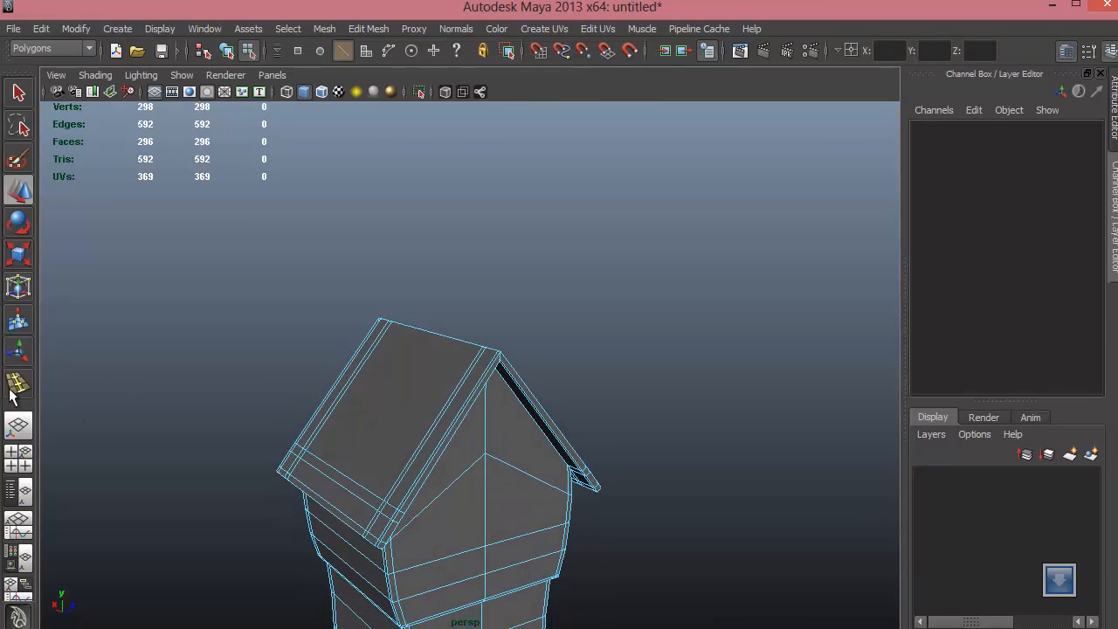
{"action": "left_click_drag", "start_coordinate": [316, 445], "coordinate": [282, 464], "text": "alt"}
{"action": "double_click", "coordinate": [421, 428]}
{"action": "left_click", "coordinate": [421, 428]}
{"action": "left_click", "coordinate": [297, 399]}
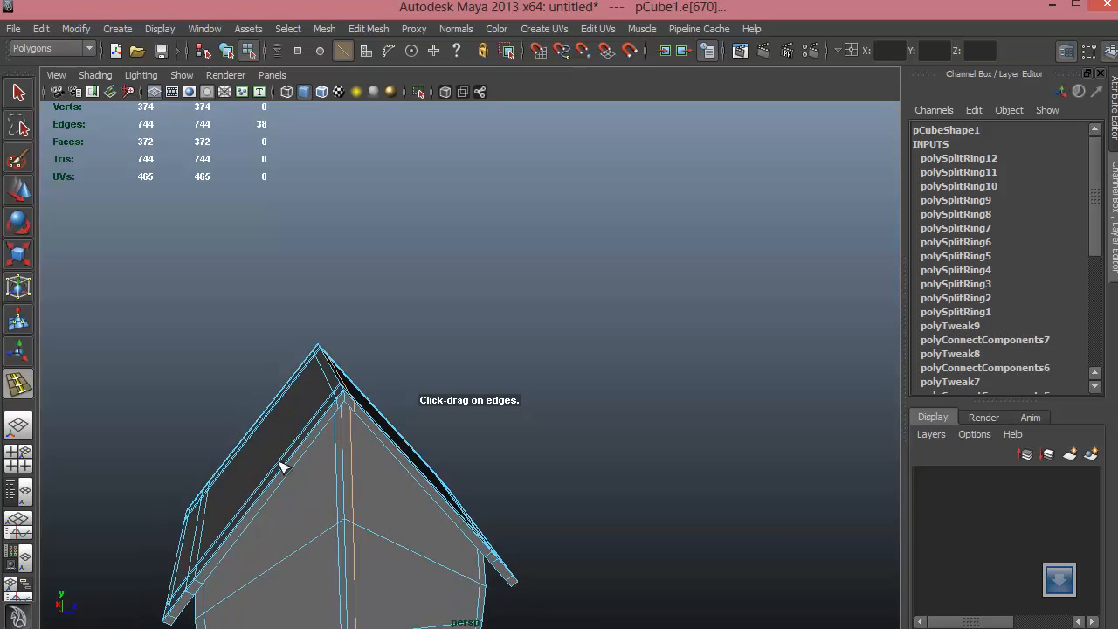
Step: Preview the house smoothed and examine the roof ridge and gable wall, including from below the overhang
{"action": "middle_click_drag", "start_coordinate": [282, 464], "coordinate": [332, 412], "text": "alt"}
{"action": "right_click_drag", "start_coordinate": [332, 412], "coordinate": [124, 445], "text": "alt"}
{"action": "middle_click_drag", "start_coordinate": [281, 528], "coordinate": [267, 422], "text": "alt"}
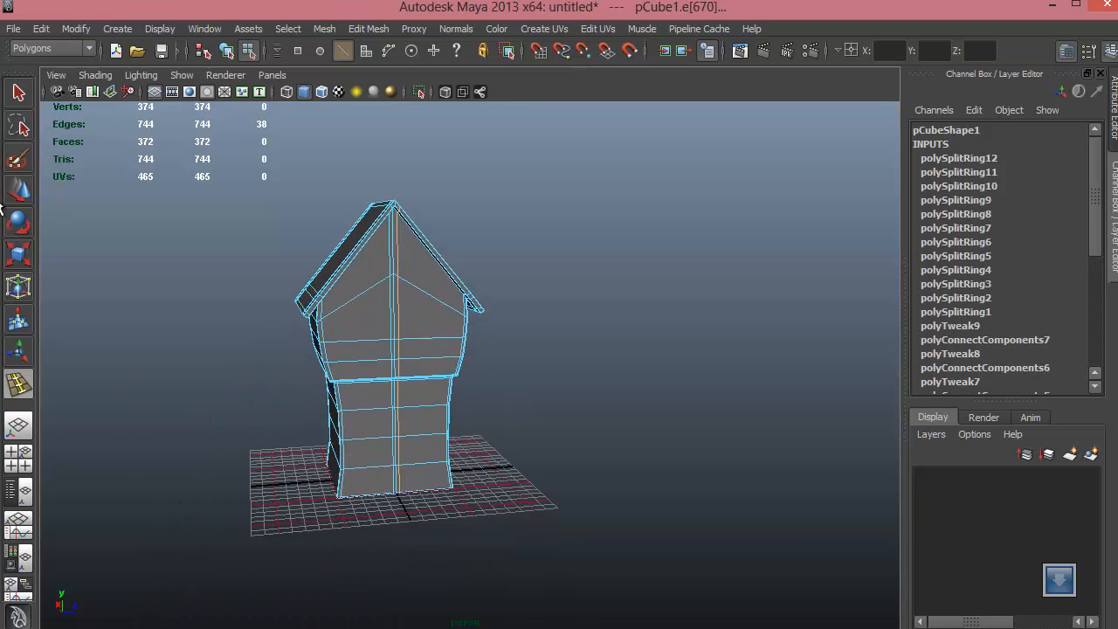
{"action": "right_click_drag", "start_coordinate": [297, 290], "coordinate": [287, 385]}
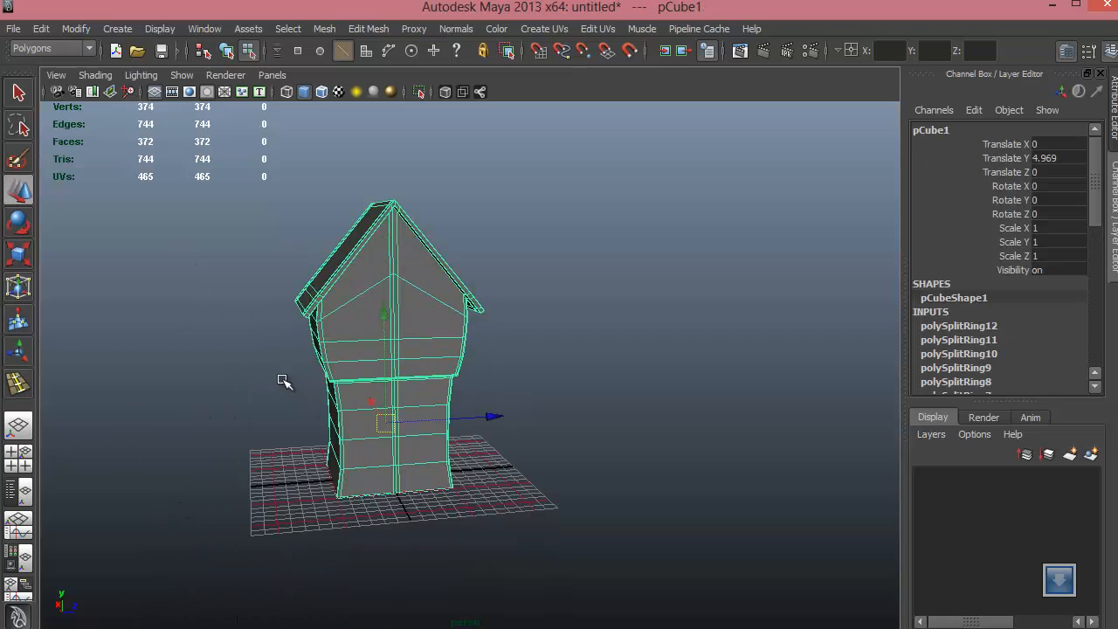
{"action": "left_click", "coordinate": [550, 358]}
{"action": "left_click_drag", "start_coordinate": [529, 365], "coordinate": [376, 274], "text": "alt"}
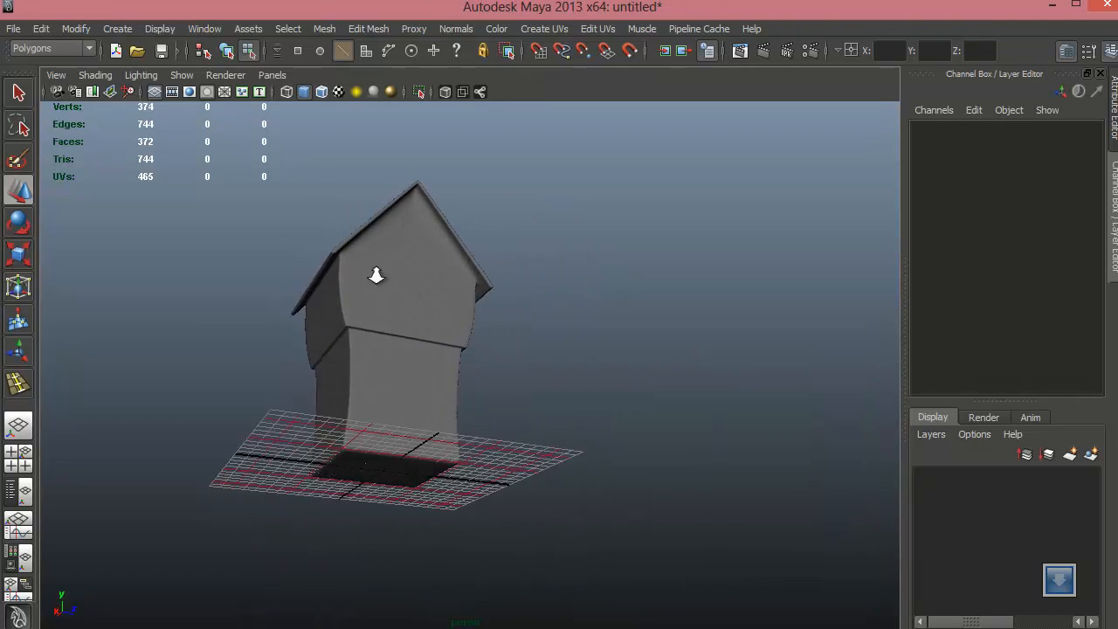
{"action": "right_click_drag", "start_coordinate": [377, 274], "coordinate": [447, 289], "text": "alt"}
{"action": "middle_click_drag", "start_coordinate": [447, 289], "coordinate": [474, 568], "text": "alt"}
{"action": "left_click_drag", "start_coordinate": [356, 399], "coordinate": [428, 426], "text": "alt"}
{"action": "scroll", "coordinate": [436, 347], "scroll_direction": "up", "scroll_amount": 3}
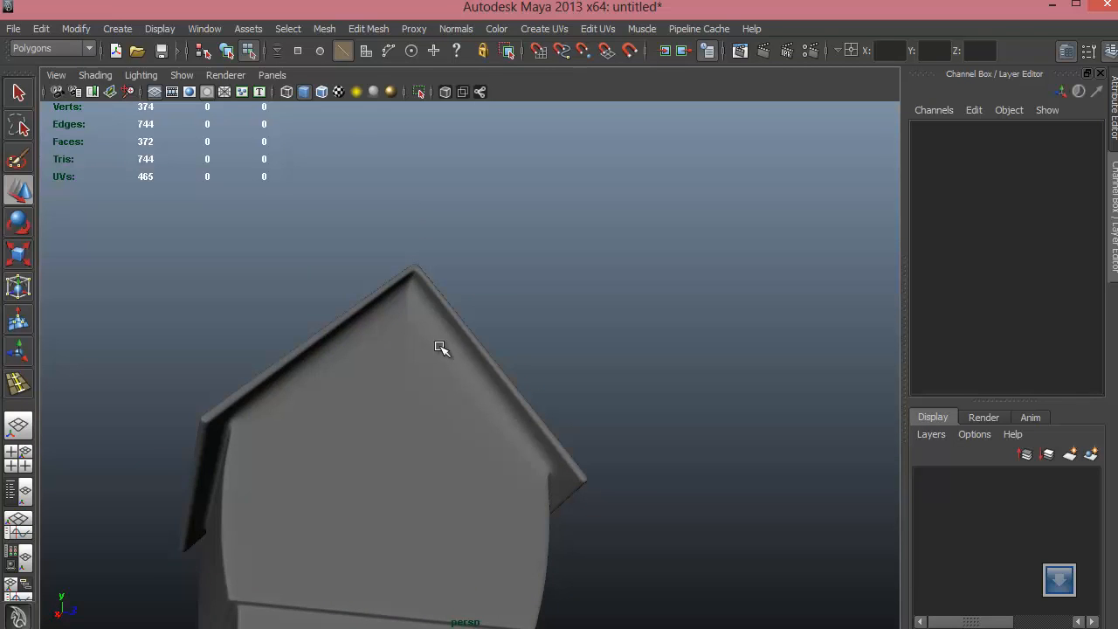
{"action": "left_click", "coordinate": [441, 348]}
Step: Show the unsmoothed mesh and insert an edge loop around the upper walls just beneath the roof overhang
{"action": "left_click_drag", "start_coordinate": [442, 341], "coordinate": [398, 361], "text": "alt"}
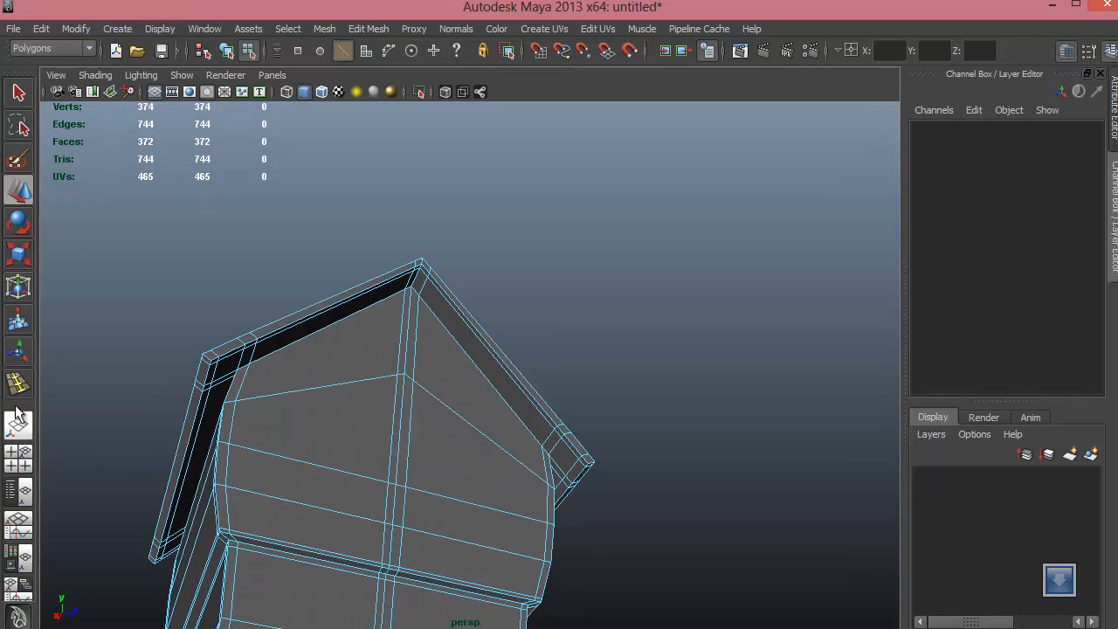
{"action": "left_click", "coordinate": [17, 412]}
{"action": "left_click", "coordinate": [407, 309]}
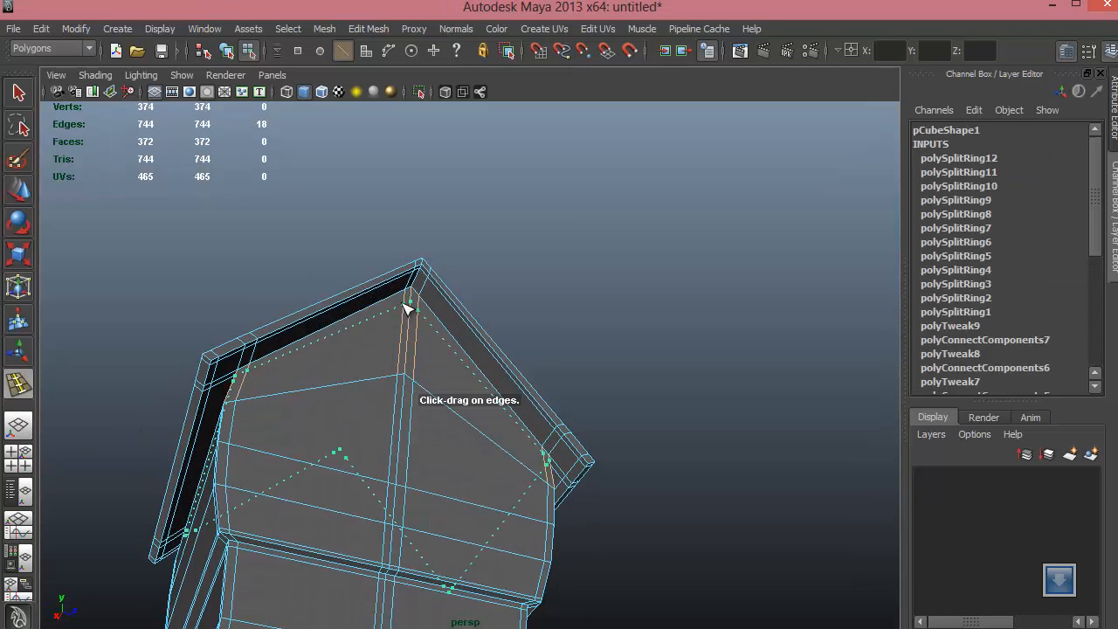
{"action": "left_click_drag", "start_coordinate": [387, 357], "coordinate": [377, 352], "text": "alt"}
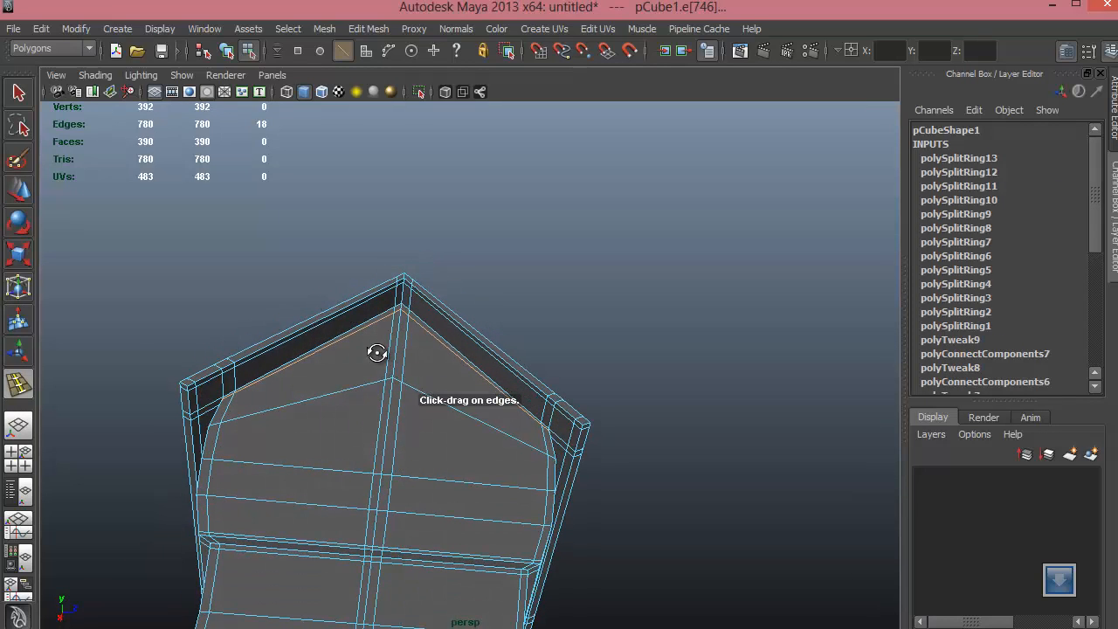
{"action": "right_click_drag", "start_coordinate": [347, 333], "coordinate": [327, 423]}
Step: Examine the roof overhang and the walls of the whole house from several sides
{"action": "left_click", "coordinate": [538, 308]}
{"action": "left_click_drag", "start_coordinate": [498, 378], "coordinate": [528, 478], "text": "alt"}
{"action": "right_click_drag", "start_coordinate": [528, 478], "coordinate": [104, 384], "text": "alt"}
{"action": "left_click_drag", "start_coordinate": [307, 427], "coordinate": [432, 457], "text": "alt"}
{"action": "left_click", "coordinate": [435, 465]}
{"action": "middle_click_drag", "start_coordinate": [444, 481], "coordinate": [392, 428], "text": "alt"}
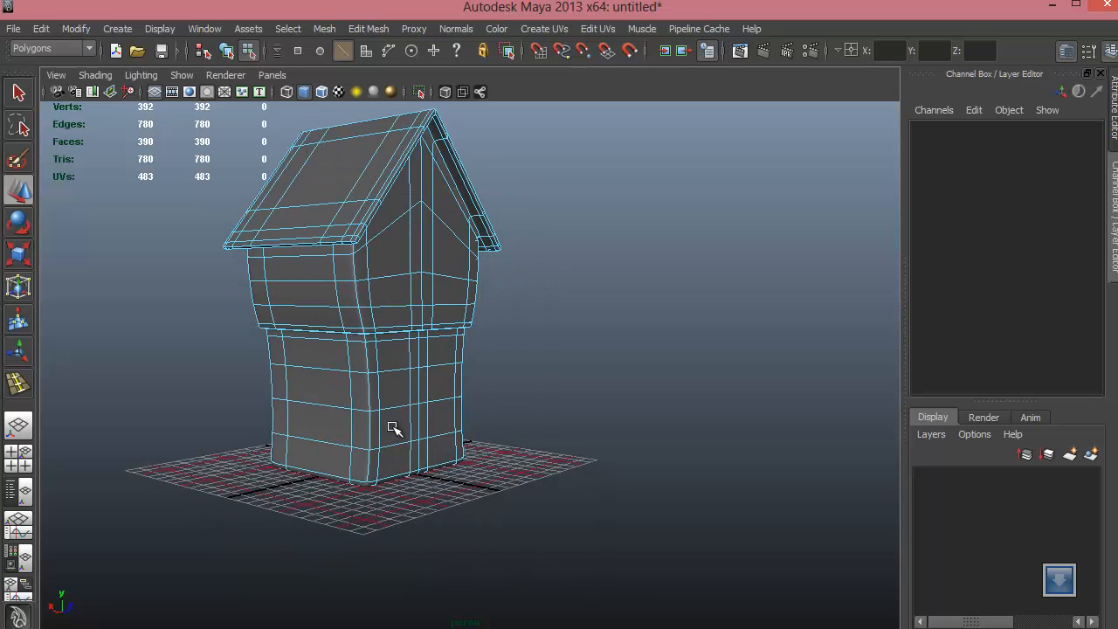
Step: Insert a horizontal edge loop around the lower storey close to the base of the walls
{"action": "right_click_drag", "start_coordinate": [392, 336], "coordinate": [392, 420]}
{"action": "left_click_drag", "start_coordinate": [322, 426], "coordinate": [411, 385], "text": "alt"}
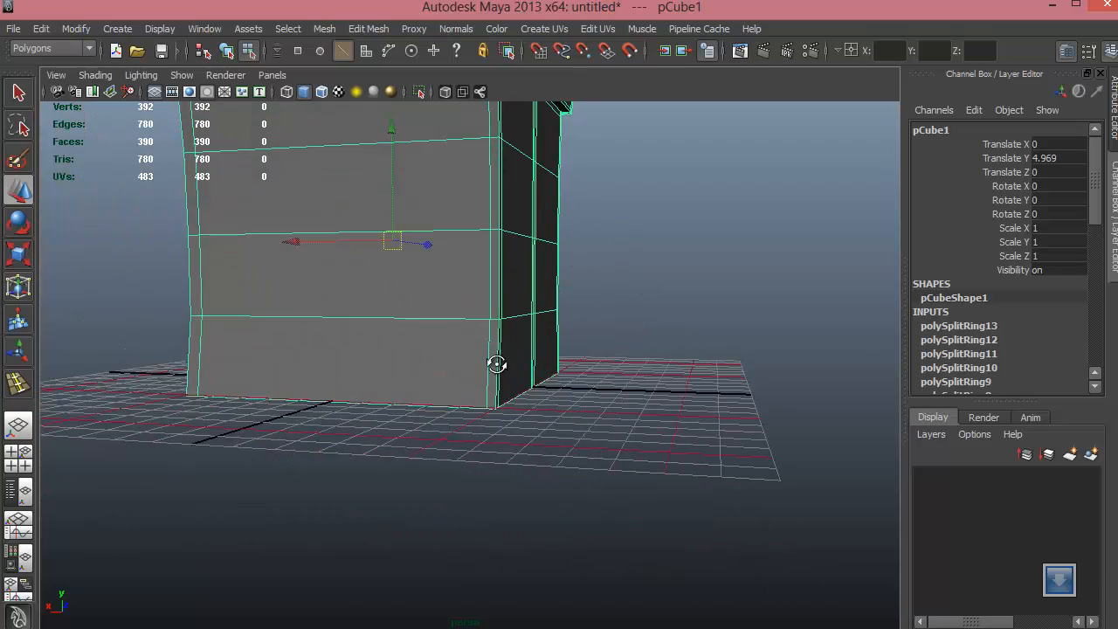
{"action": "mouse_move", "coordinate": [496, 363]}
{"action": "left_mouse_down", "text": "alt"}
{"action": "mouse_move", "coordinate": [507, 354]}
{"action": "mouse_move", "coordinate": [501, 320]}
{"action": "mouse_move", "coordinate": [493, 353]}
{"action": "left_mouse_up", "text": "alt"}
{"action": "left_click", "coordinate": [12, 388]}
{"action": "left_click_drag", "start_coordinate": [268, 350], "coordinate": [387, 365], "text": "alt"}
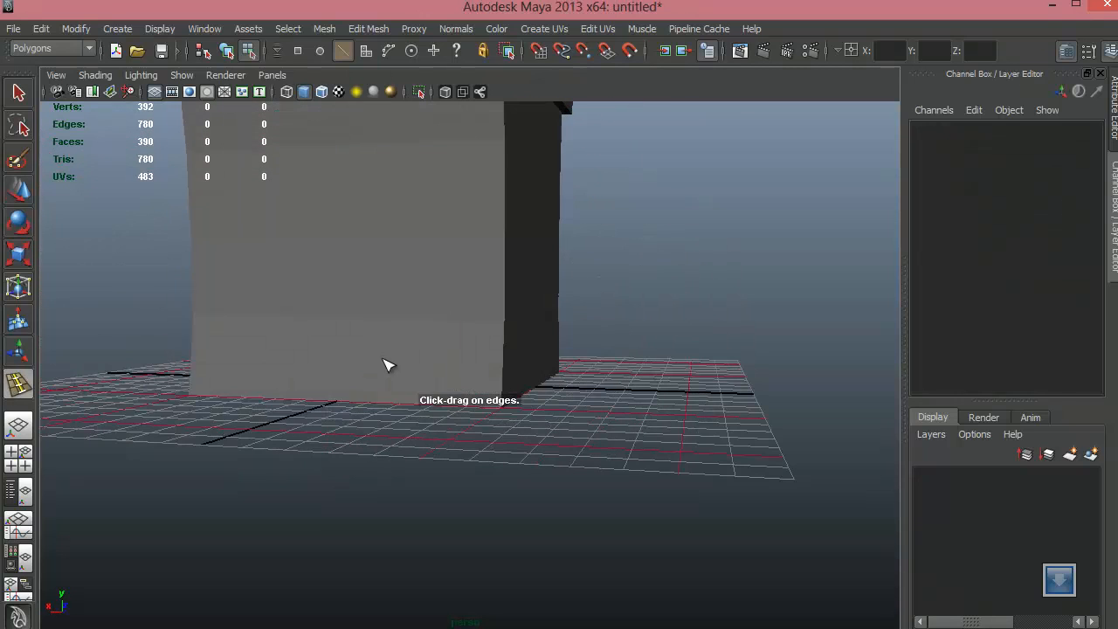
{"action": "left_click", "coordinate": [432, 355]}
{"action": "middle_click_drag", "start_coordinate": [515, 411], "coordinate": [435, 358], "text": "alt"}
{"action": "right_click_drag", "start_coordinate": [435, 358], "coordinate": [435, 364], "text": "alt"}
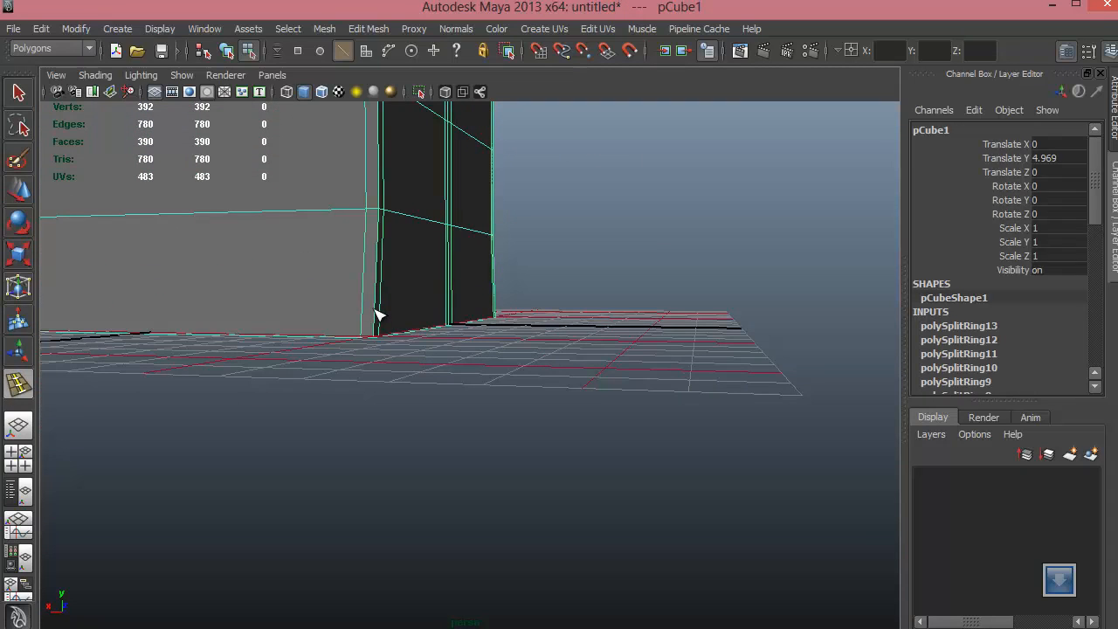
{"action": "left_click", "coordinate": [381, 330]}
{"action": "left_click_drag", "start_coordinate": [381, 330], "coordinate": [437, 312]}
{"action": "right_click_drag", "start_coordinate": [437, 311], "coordinate": [148, 240], "text": "alt"}
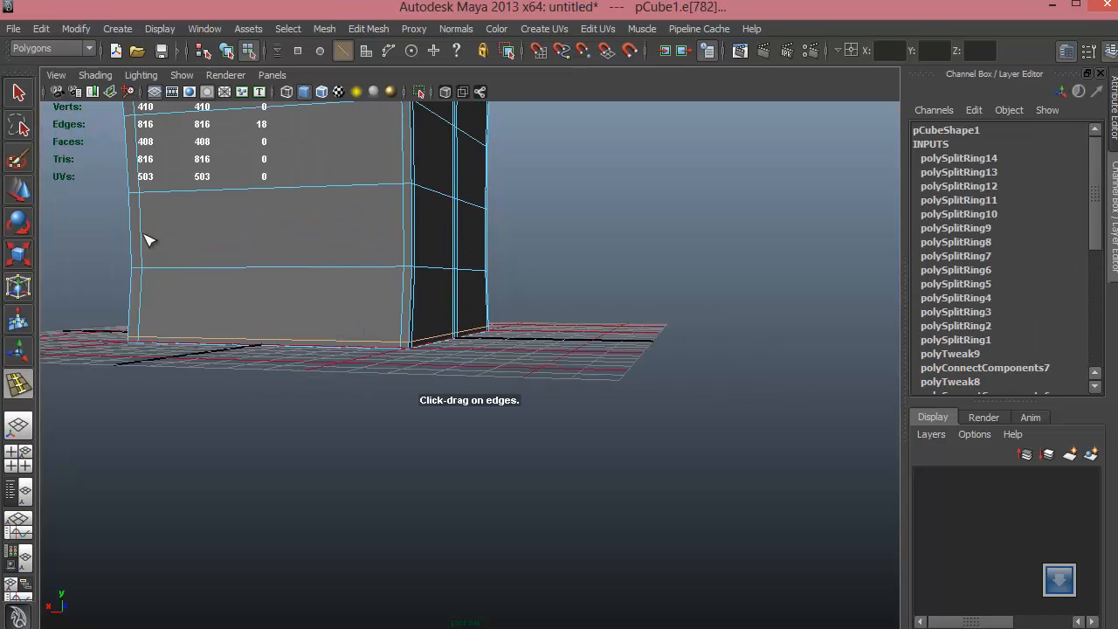
Step: Preview the house smoothed and examine the base, the lower walls and the gable front from several sides
{"action": "right_click_drag", "start_coordinate": [365, 301], "coordinate": [362, 392]}
{"action": "key", "text": "3"}
{"action": "right_click_drag", "start_coordinate": [529, 283], "coordinate": [558, 242], "text": "alt"}
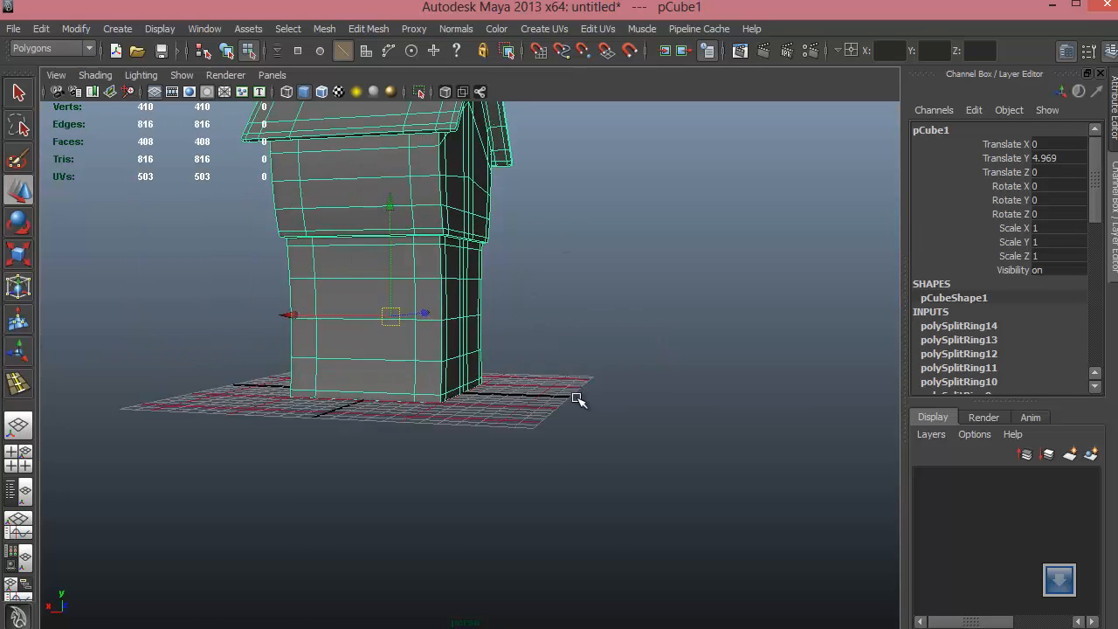
{"action": "middle_click_drag", "start_coordinate": [494, 323], "coordinate": [494, 383], "text": "alt"}
{"action": "left_click_drag", "start_coordinate": [493, 383], "coordinate": [469, 394], "text": "alt"}
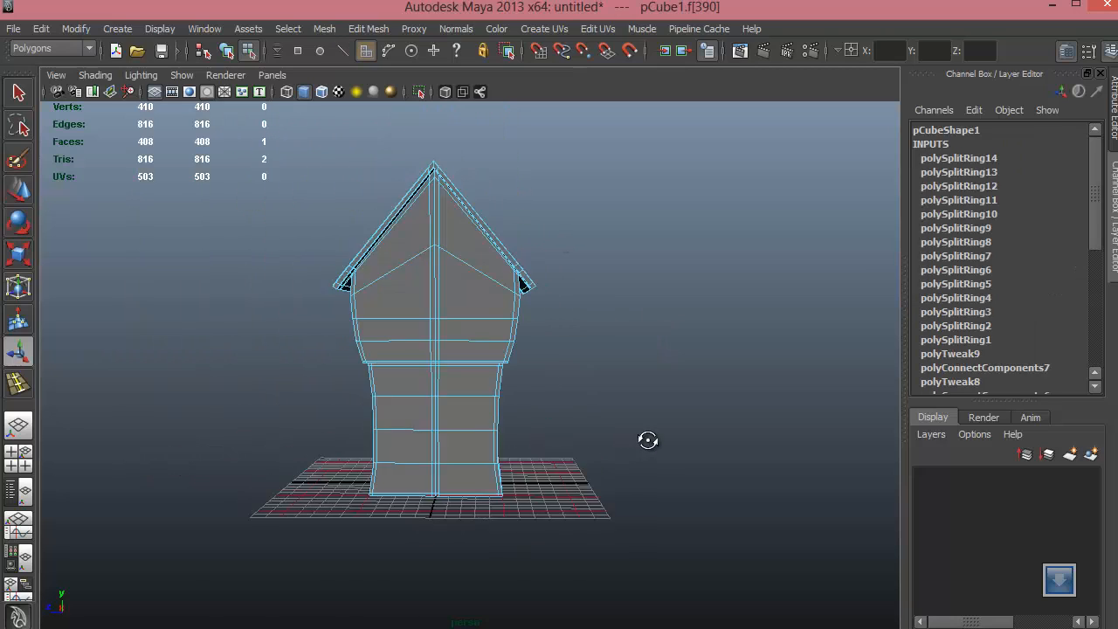
{"action": "left_click_drag", "start_coordinate": [648, 440], "coordinate": [613, 451], "text": "alt"}
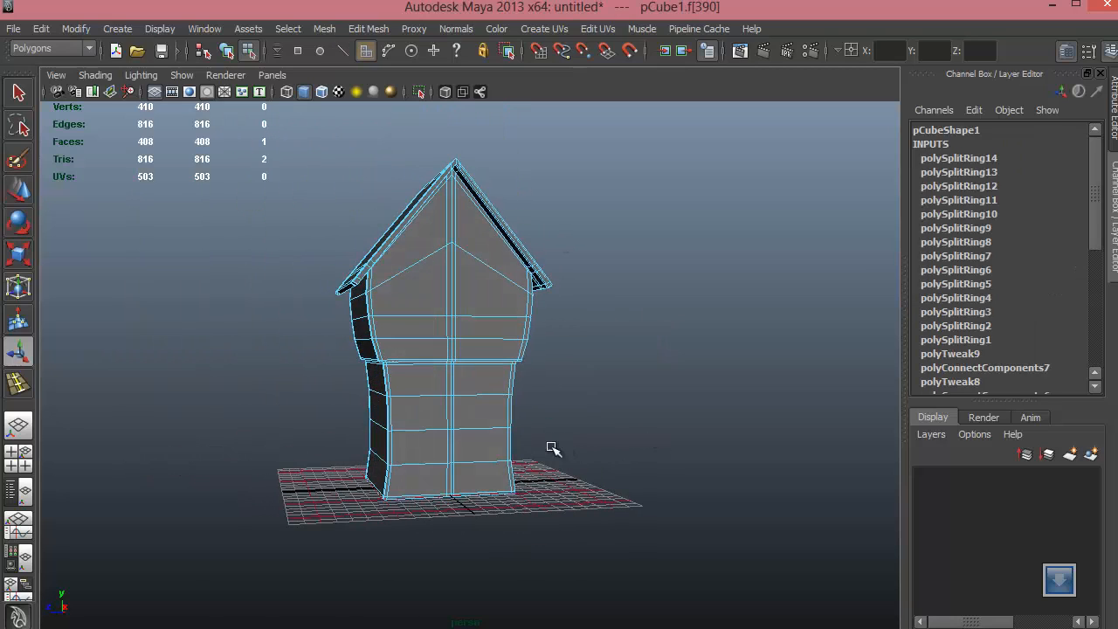
{"action": "left_click", "coordinate": [551, 449]}
{"action": "middle_click_drag", "start_coordinate": [529, 404], "coordinate": [533, 342], "text": "alt"}
{"action": "left_click_drag", "start_coordinate": [463, 398], "coordinate": [507, 402], "text": "alt"}
{"action": "right_click_drag", "start_coordinate": [507, 402], "coordinate": [505, 427]}
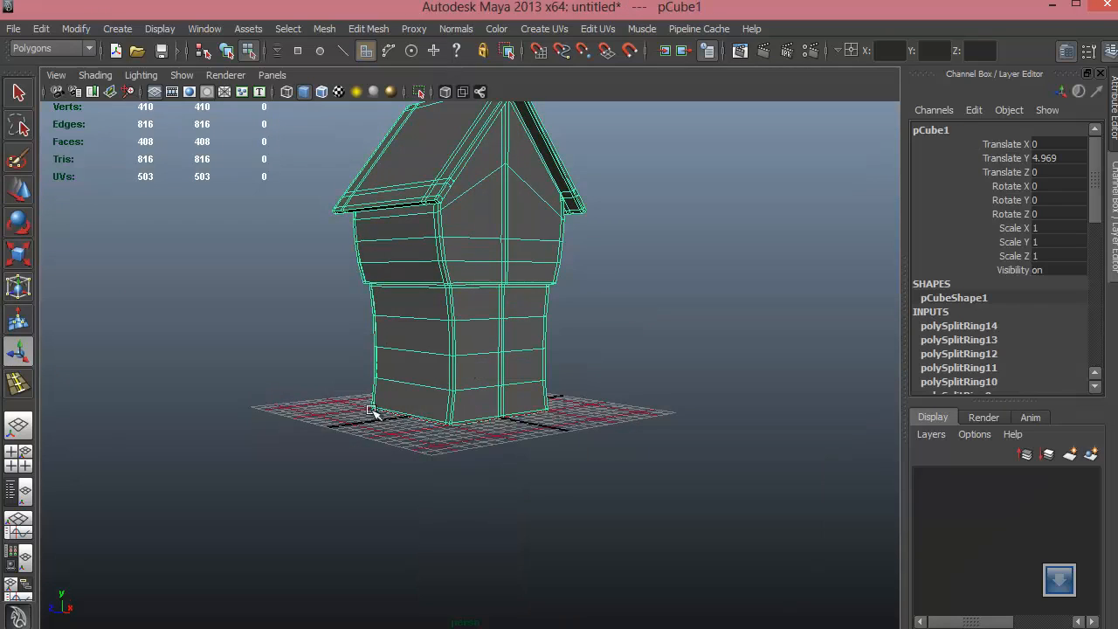
{"action": "middle_click_drag", "start_coordinate": [372, 410], "coordinate": [360, 337], "text": "alt"}
{"action": "right_click_drag", "start_coordinate": [360, 337], "coordinate": [437, 380], "text": "alt"}
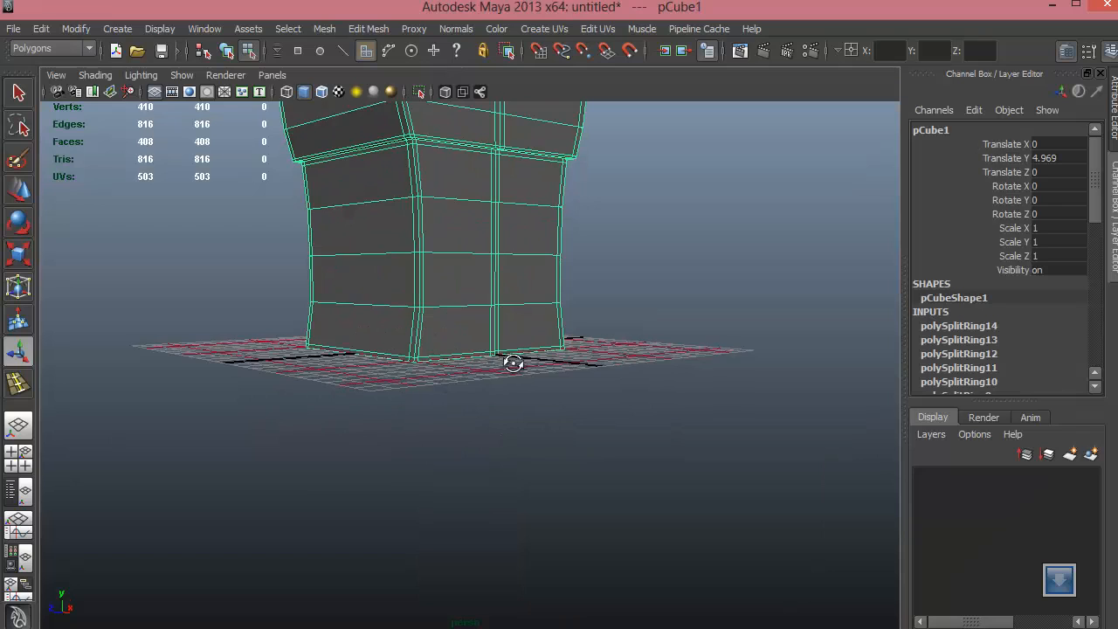
{"action": "left_click_drag", "start_coordinate": [513, 363], "coordinate": [512, 410], "text": "alt"}
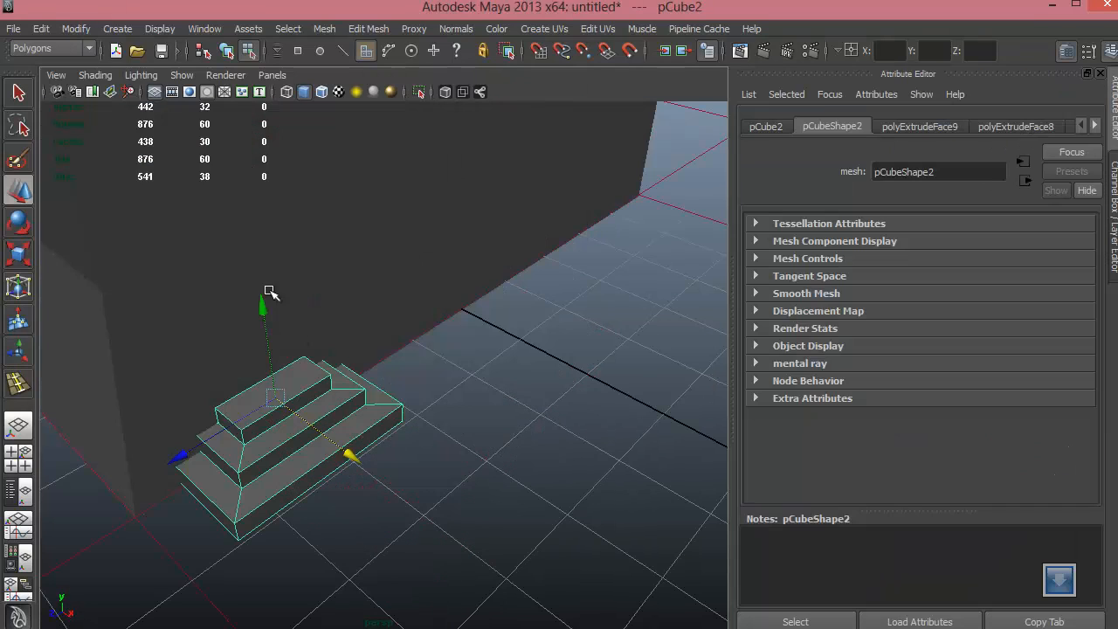
Step: Create a polygon cube and place it flush against the outer face of the house wall, beside the existing stairs
{"action": "left_click", "coordinate": [117, 28]}
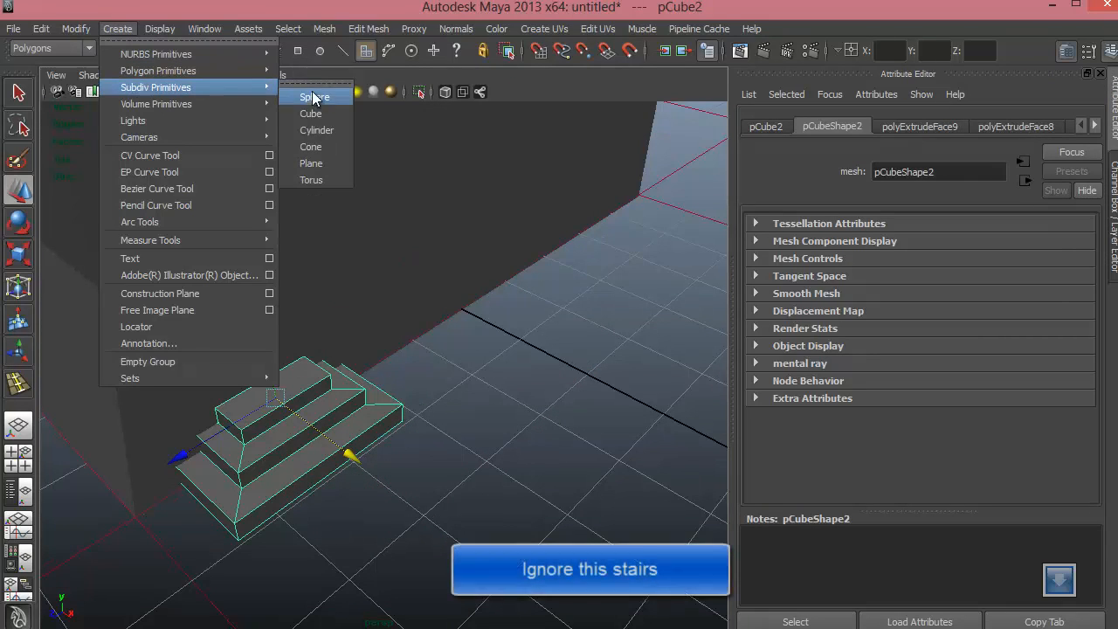
{"action": "mouse_move", "coordinate": [263, 71]}
{"action": "left_click", "coordinate": [306, 96]}
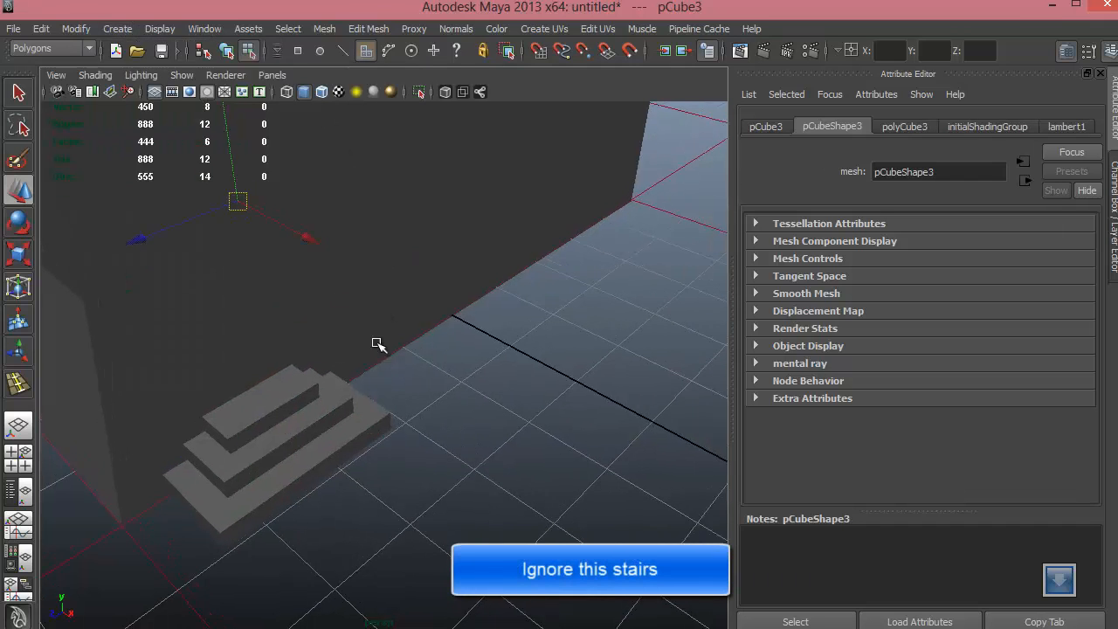
{"action": "left_click_drag", "start_coordinate": [296, 234], "coordinate": [521, 404]}
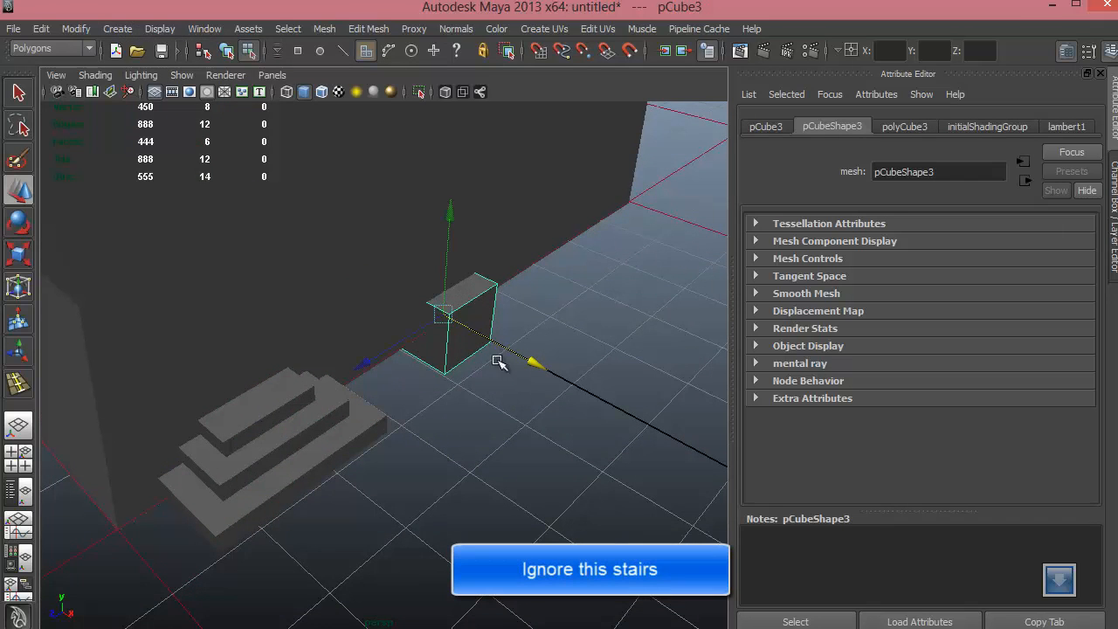
{"action": "key", "text": "space"}
{"action": "key", "text": "space"}
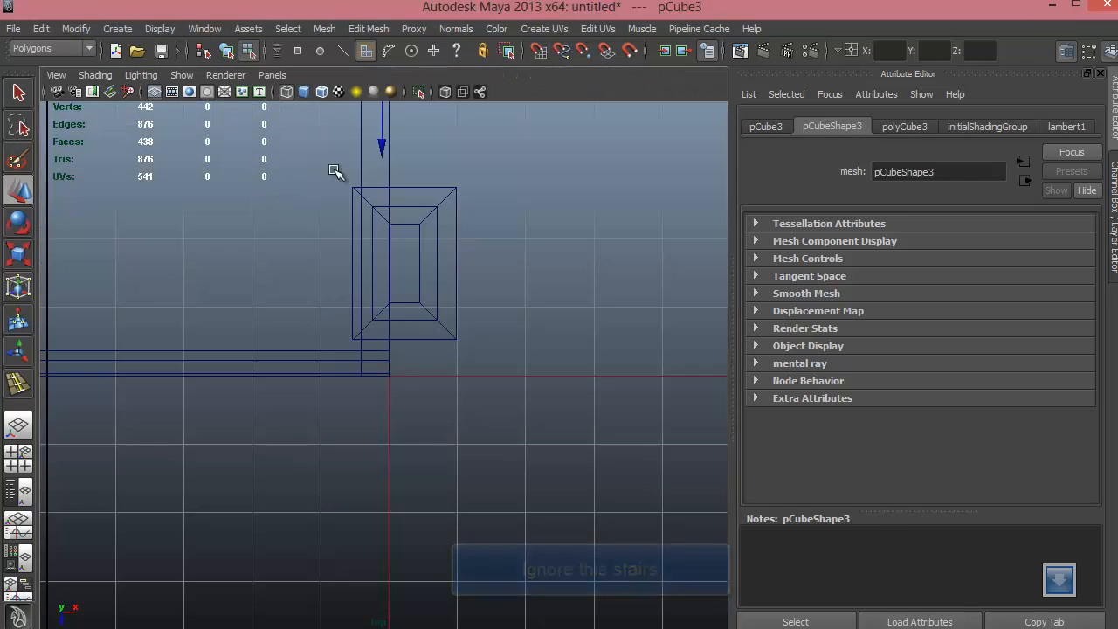
{"action": "left_click_drag", "start_coordinate": [375, 225], "coordinate": [400, 227]}
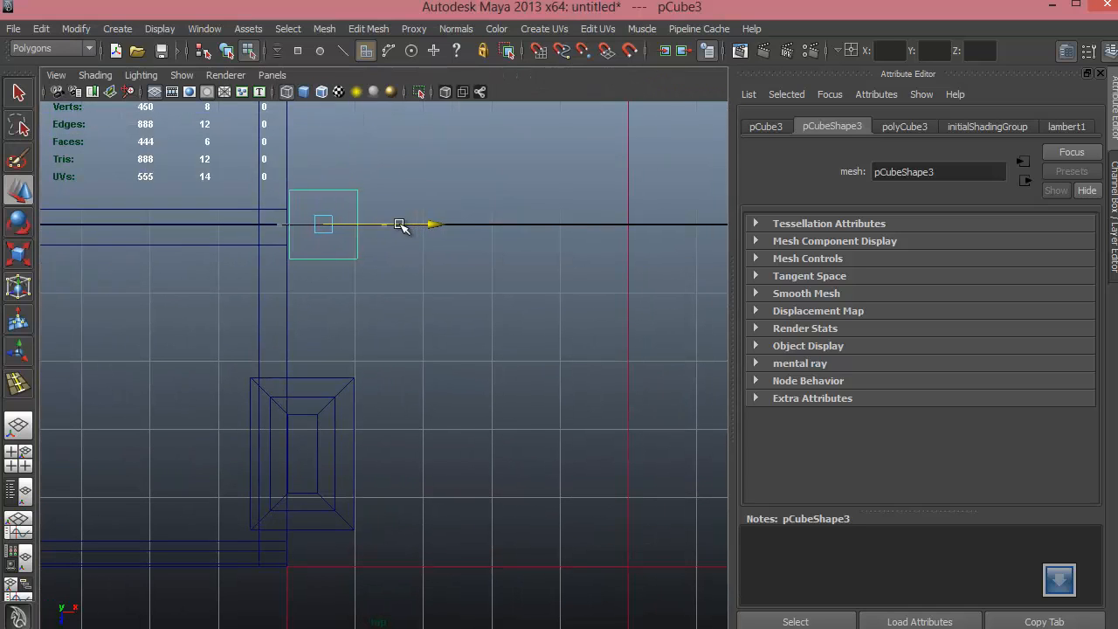
Step: Move the cube's outer vertices toward the wall and its bottom vertices upward to form a shallow, thin top step
{"action": "right_click_drag", "start_coordinate": [311, 168], "coordinate": [311, 168]}
{"action": "left_click_drag", "start_coordinate": [311, 169], "coordinate": [394, 294]}
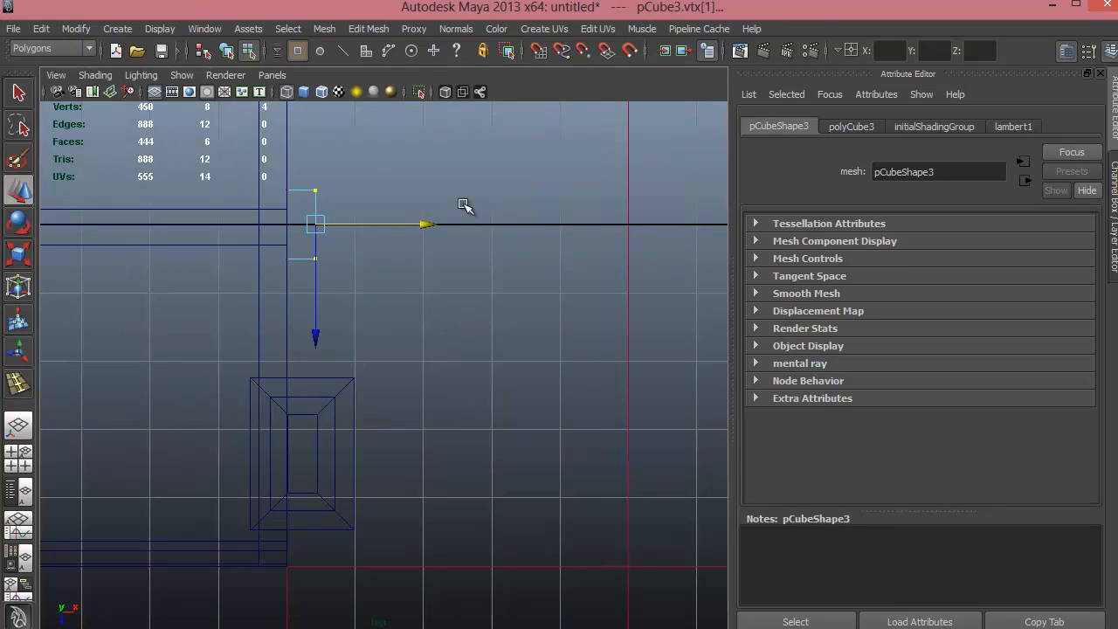
{"action": "key", "text": "space"}
{"action": "key", "text": "space"}
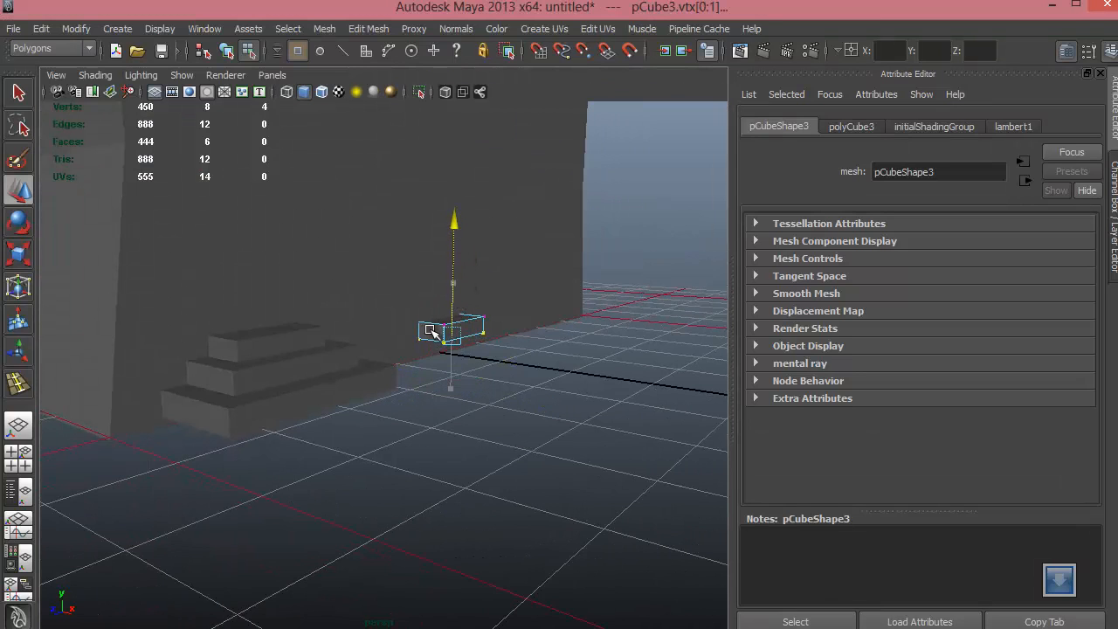
Step: Extrude the block's bottom face downward by 0.228 to add a second layer beneath the top step
{"action": "right_click_drag", "start_coordinate": [430, 330], "coordinate": [614, 350], "text": "alt"}
{"action": "right_click_drag", "start_coordinate": [479, 330], "coordinate": [480, 391]}
{"action": "left_click_drag", "start_coordinate": [479, 392], "coordinate": [464, 336], "text": "alt"}
{"action": "right_click_drag", "start_coordinate": [617, 384], "coordinate": [616, 464], "text": "shift"}
{"action": "left_click_drag", "start_coordinate": [457, 483], "coordinate": [458, 519]}
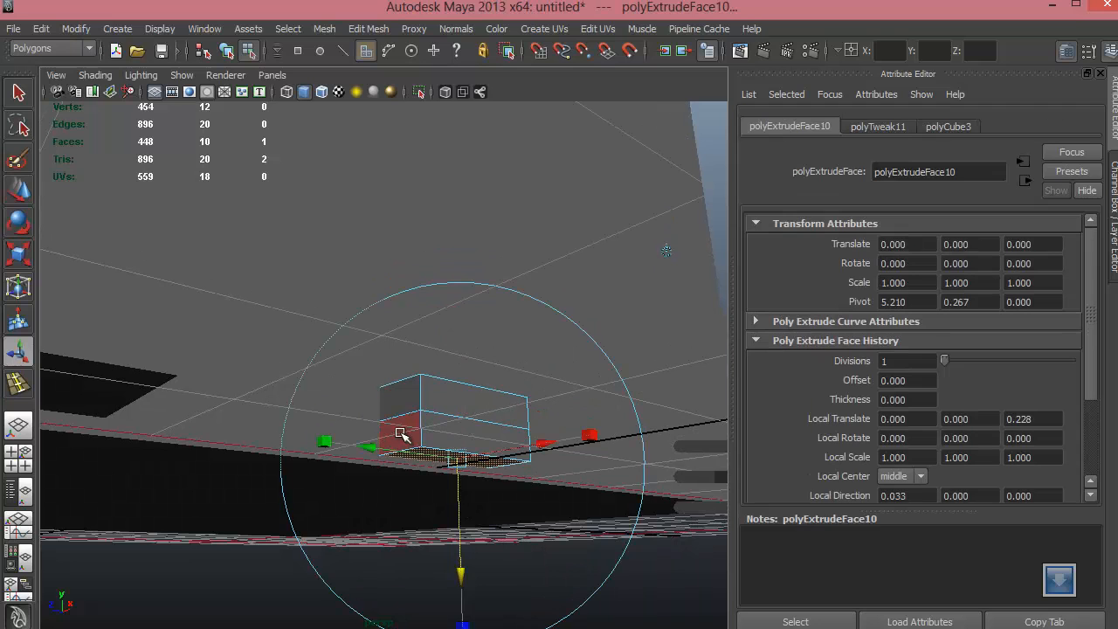
Step: Extrude the three exposed side faces of the lower layer outward together by 0.425 to form a wider second step
{"action": "left_click", "coordinate": [449, 431]}
{"action": "left_click", "coordinate": [478, 448], "text": "shift"}
{"action": "left_click_drag", "start_coordinate": [545, 471], "coordinate": [227, 437], "text": "alt"}
{"action": "left_click", "coordinate": [514, 400], "text": "shift"}
{"action": "left_click_drag", "start_coordinate": [384, 413], "coordinate": [569, 379], "text": "alt"}
{"action": "right_click_drag", "start_coordinate": [569, 379], "coordinate": [569, 419], "text": "shift"}
{"action": "left_click_drag", "start_coordinate": [620, 430], "coordinate": [531, 464], "text": "alt"}
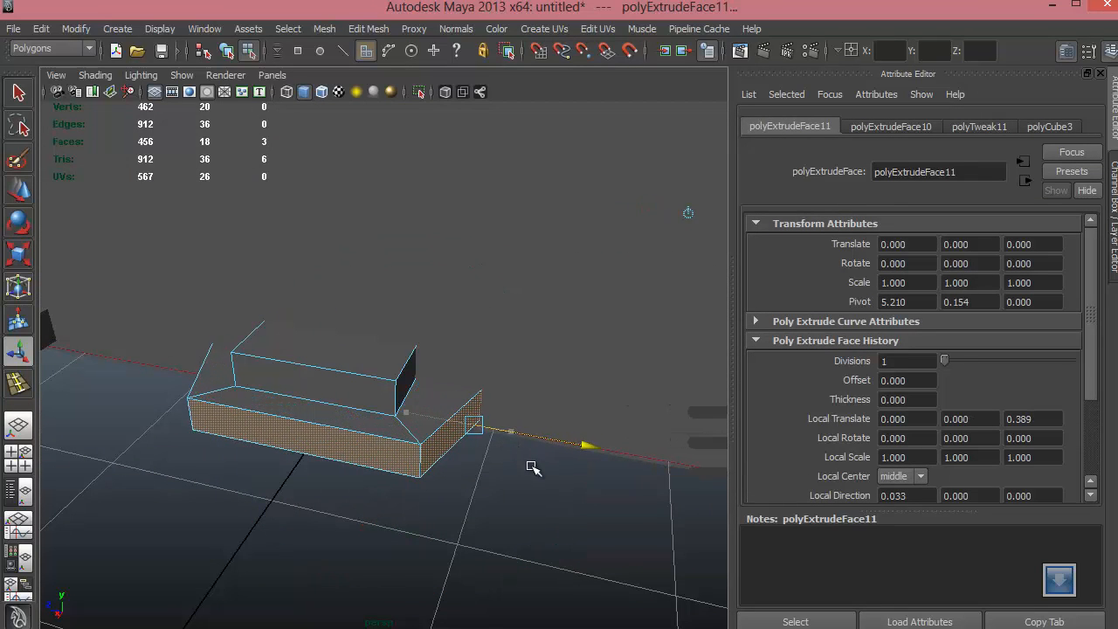
{"action": "left_click_drag", "start_coordinate": [471, 410], "coordinate": [502, 365], "text": "alt"}
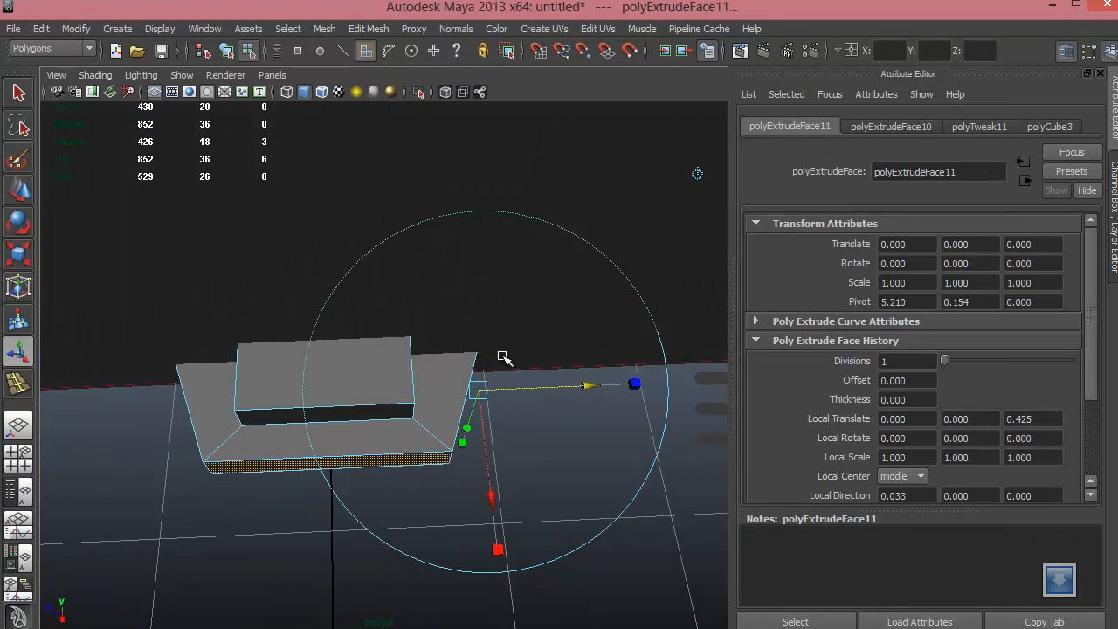
Step: Extend the second step's side extrusion slightly further outward
{"action": "left_click", "coordinate": [569, 392]}
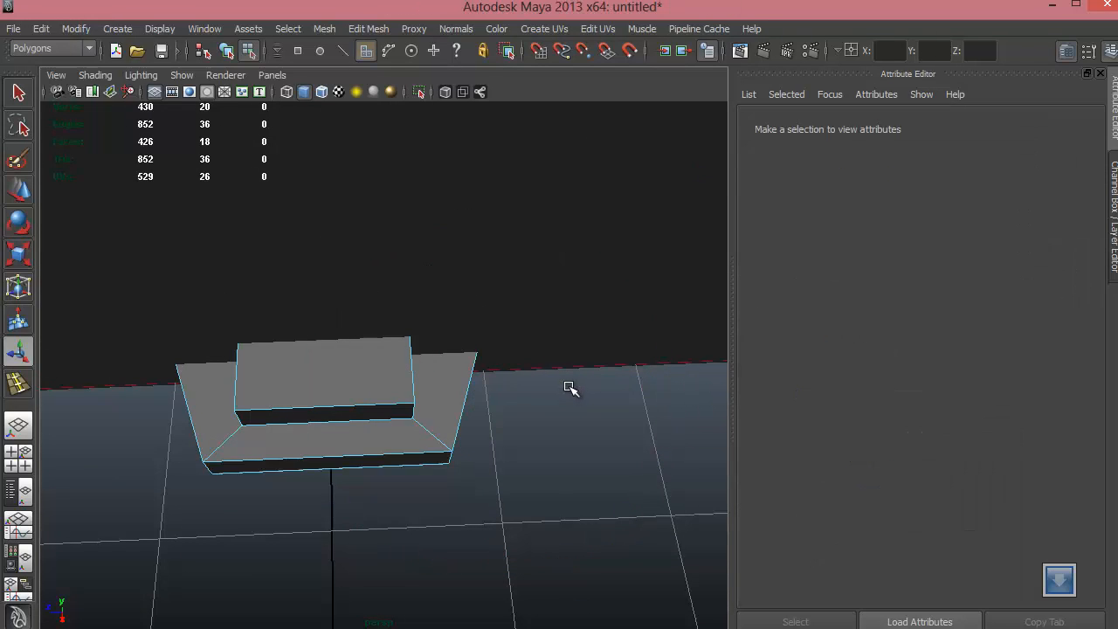
{"action": "key", "text": "ctrl+z"}
{"action": "left_click_drag", "start_coordinate": [571, 387], "coordinate": [484, 414]}
Step: Scale the second step's wall-side corner vertices inward along Z to line up with its front corners
{"action": "key", "text": "F9"}
{"action": "left_click_drag", "start_coordinate": [191, 420], "coordinate": [194, 422]}
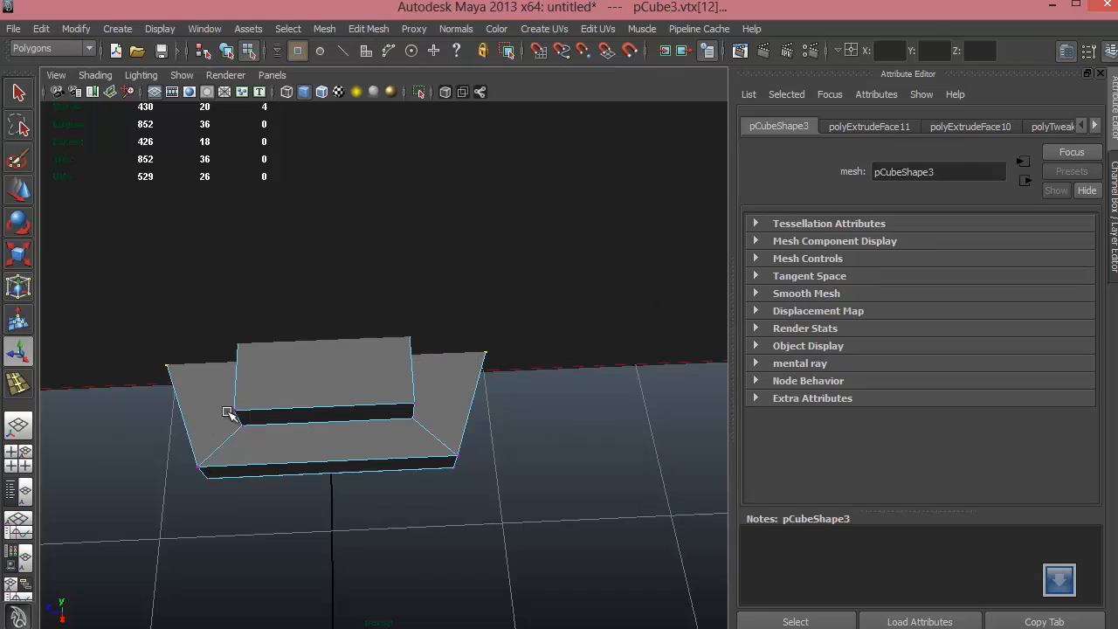
{"action": "key", "text": "space"}
{"action": "key", "text": "space"}
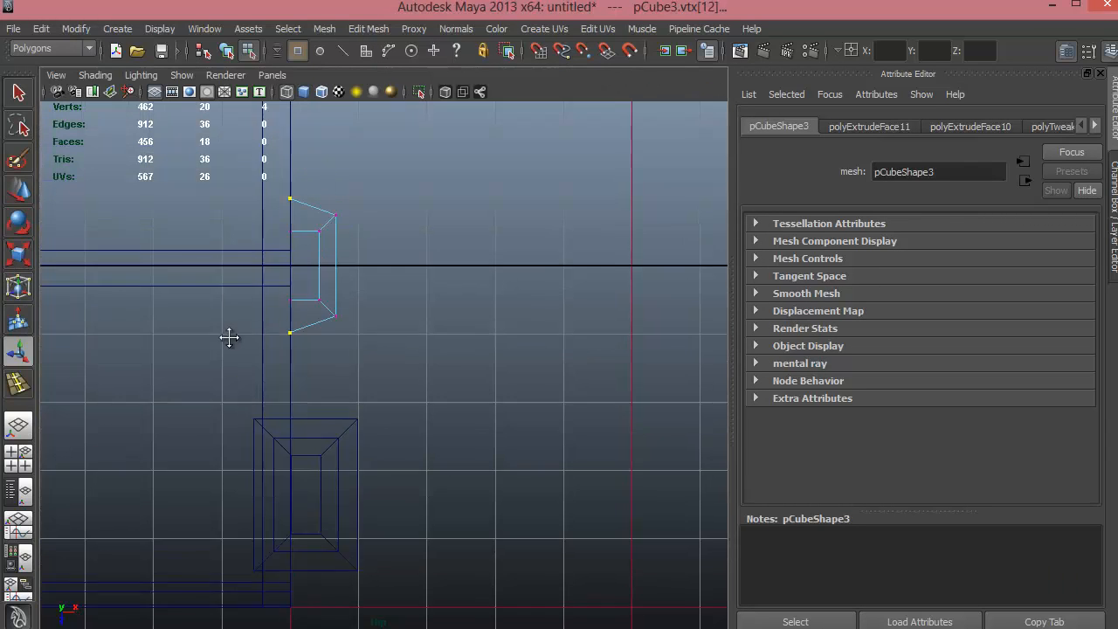
{"action": "middle_click_drag", "start_coordinate": [229, 337], "coordinate": [215, 421], "text": "alt"}
{"action": "right_click_drag", "start_coordinate": [337, 379], "coordinate": [371, 384], "text": "alt"}
{"action": "key", "text": "e"}
{"action": "key", "text": "r"}
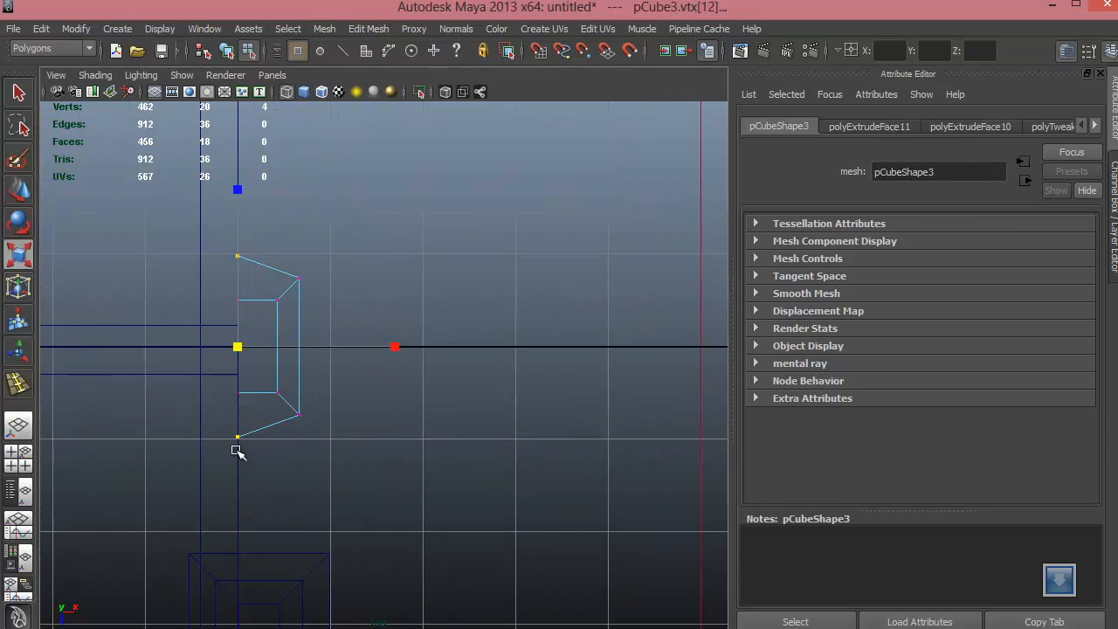
{"action": "left_click_drag", "start_coordinate": [239, 186], "coordinate": [241, 224]}
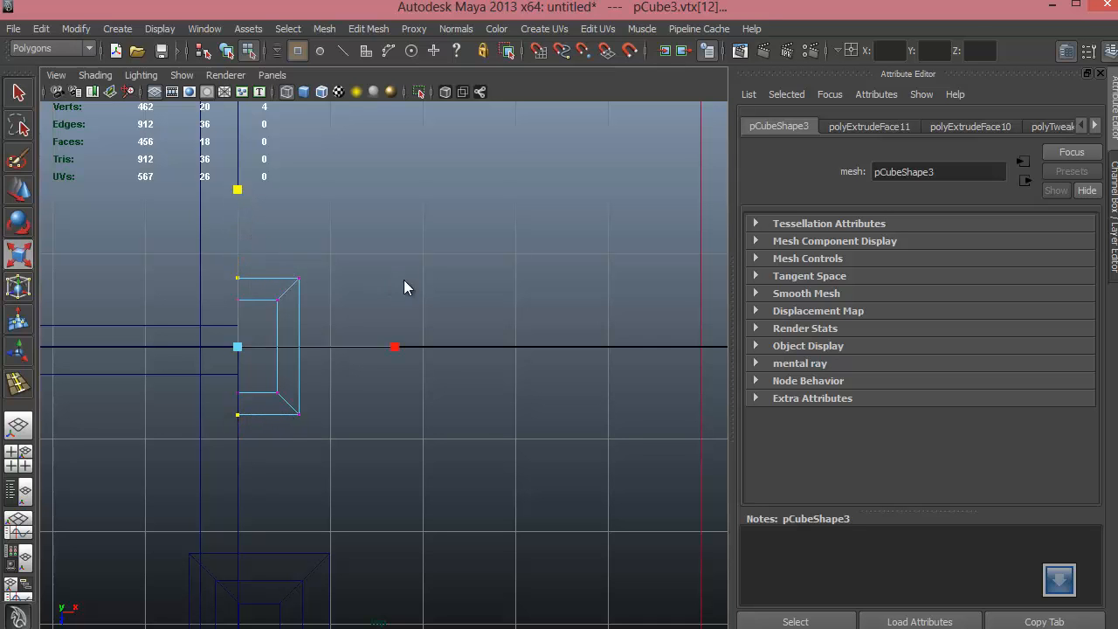
Step: Extrude the bottom faces of the second step downward together to add a third layer beneath it
{"action": "key", "text": "space"}
{"action": "key", "text": "space"}
{"action": "left_click_drag", "start_coordinate": [404, 288], "coordinate": [499, 320], "text": "alt"}
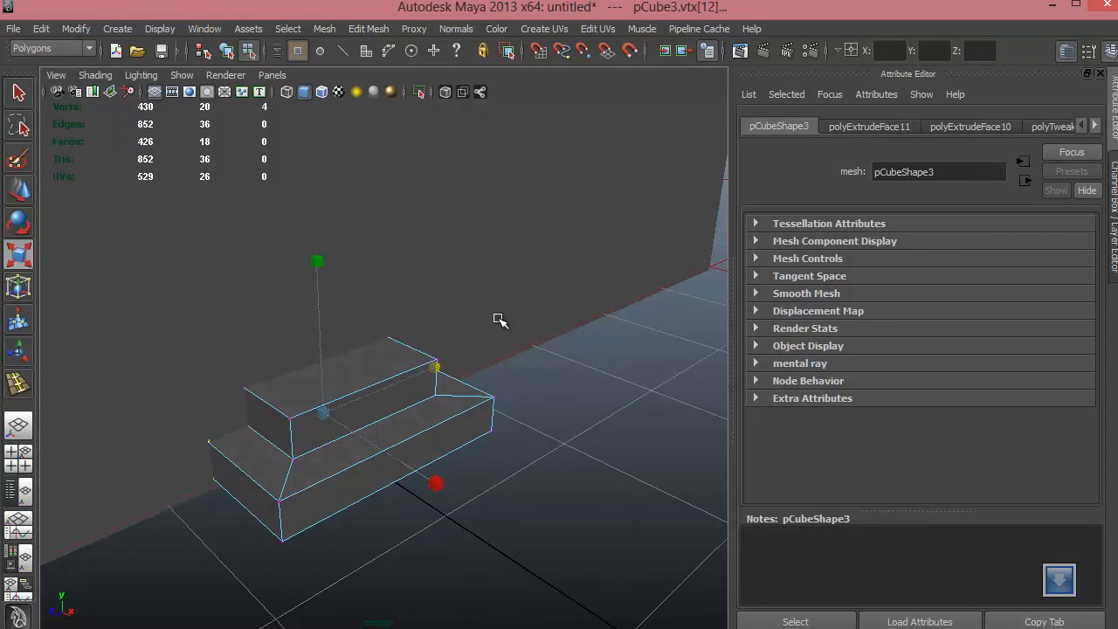
{"action": "right_click_drag", "start_coordinate": [478, 385], "coordinate": [477, 375]}
{"action": "right_click_drag", "start_coordinate": [468, 414], "coordinate": [540, 308]}
{"action": "left_click_drag", "start_coordinate": [397, 436], "coordinate": [431, 419], "text": "alt"}
{"action": "right_click_drag", "start_coordinate": [429, 329], "coordinate": [428, 369]}
{"action": "left_click_drag", "start_coordinate": [392, 396], "coordinate": [382, 335], "text": "alt"}
{"action": "left_click", "coordinate": [356, 325]}
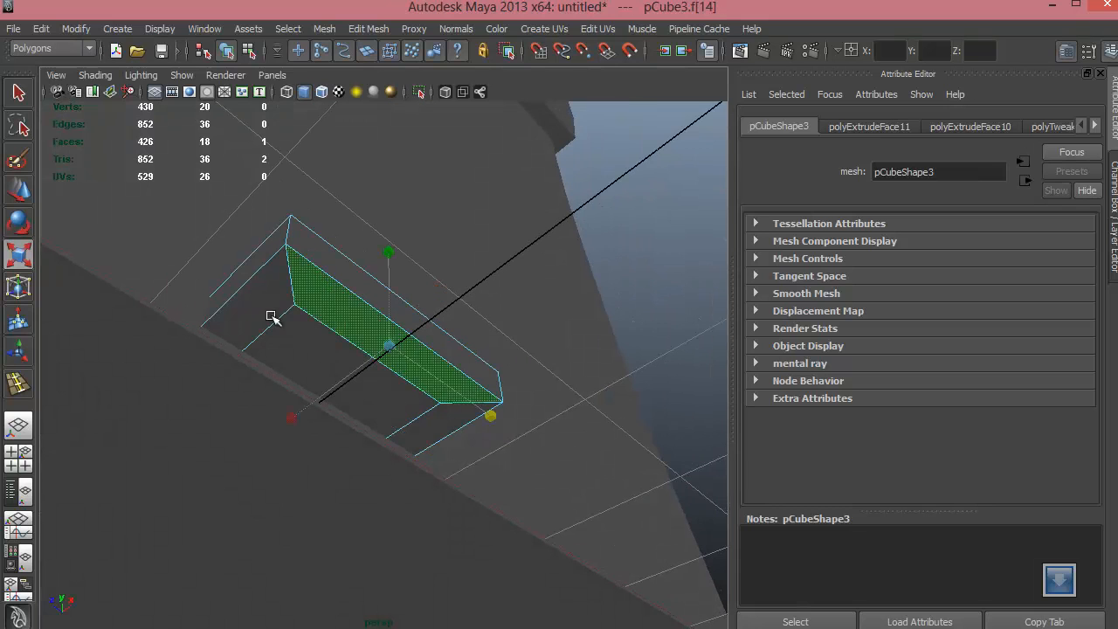
{"action": "left_click", "coordinate": [272, 315], "text": "shift"}
{"action": "left_click", "coordinate": [395, 421], "text": "shift"}
{"action": "left_click", "coordinate": [425, 436], "text": "shift"}
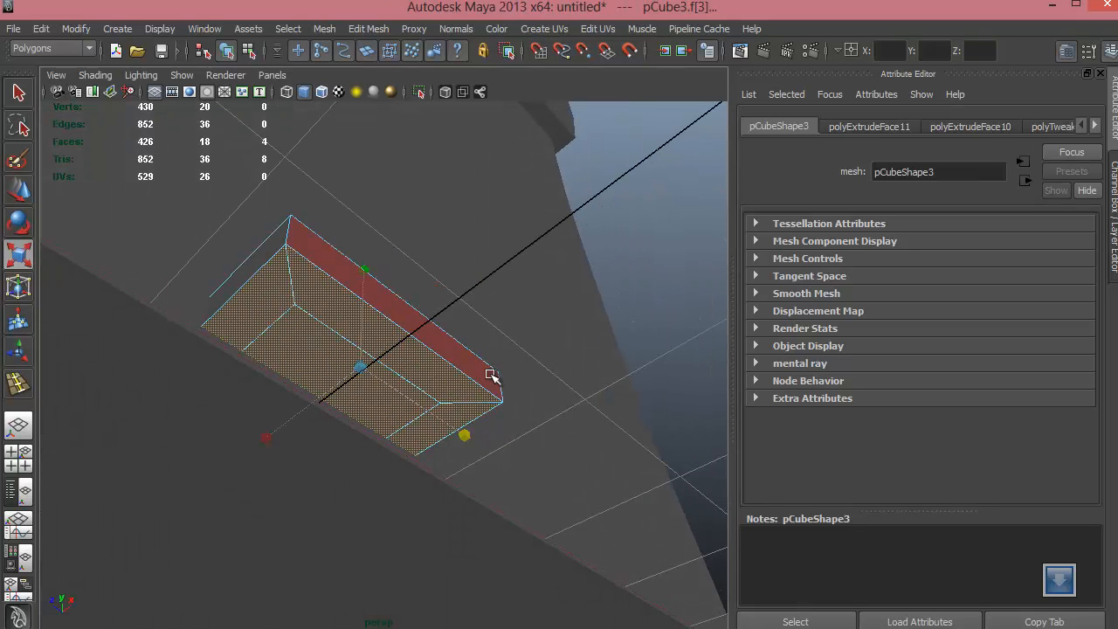
{"action": "right_click_drag", "start_coordinate": [484, 371], "coordinate": [471, 428], "text": "shift"}
{"action": "left_click_drag", "start_coordinate": [453, 459], "coordinate": [427, 556], "text": "alt"}
Step: Extrude the three exposed side faces of the third layer outward together by 0.633 to form the widest step
{"action": "left_click", "coordinate": [291, 542]}
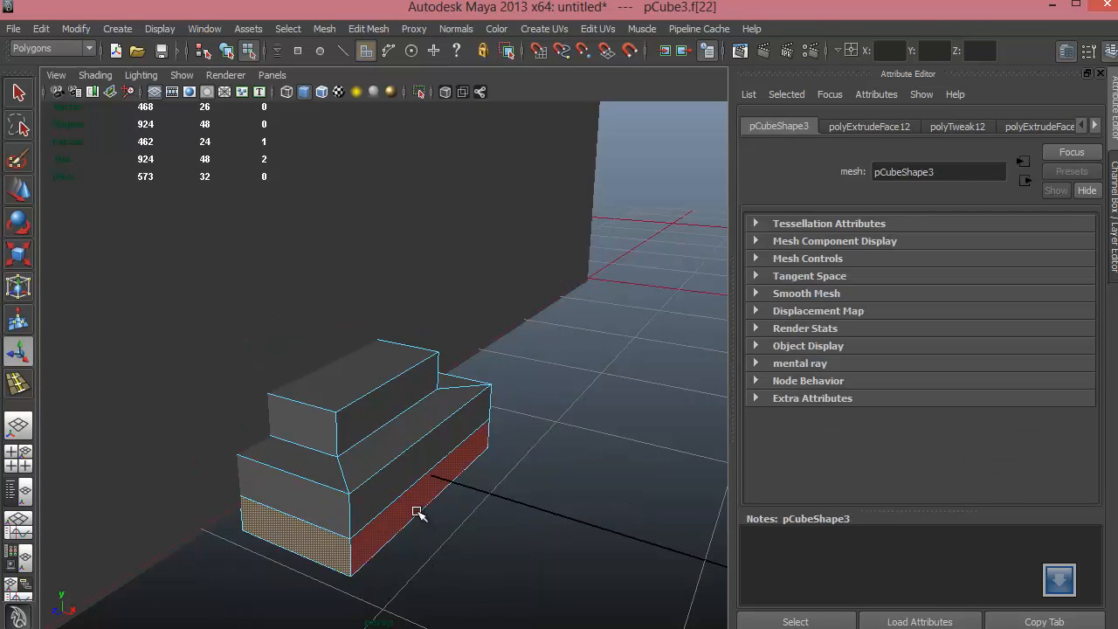
{"action": "left_click", "coordinate": [419, 511], "text": "shift"}
{"action": "left_click_drag", "start_coordinate": [522, 529], "coordinate": [506, 511], "text": "alt"}
{"action": "left_click", "coordinate": [404, 483], "text": "shift"}
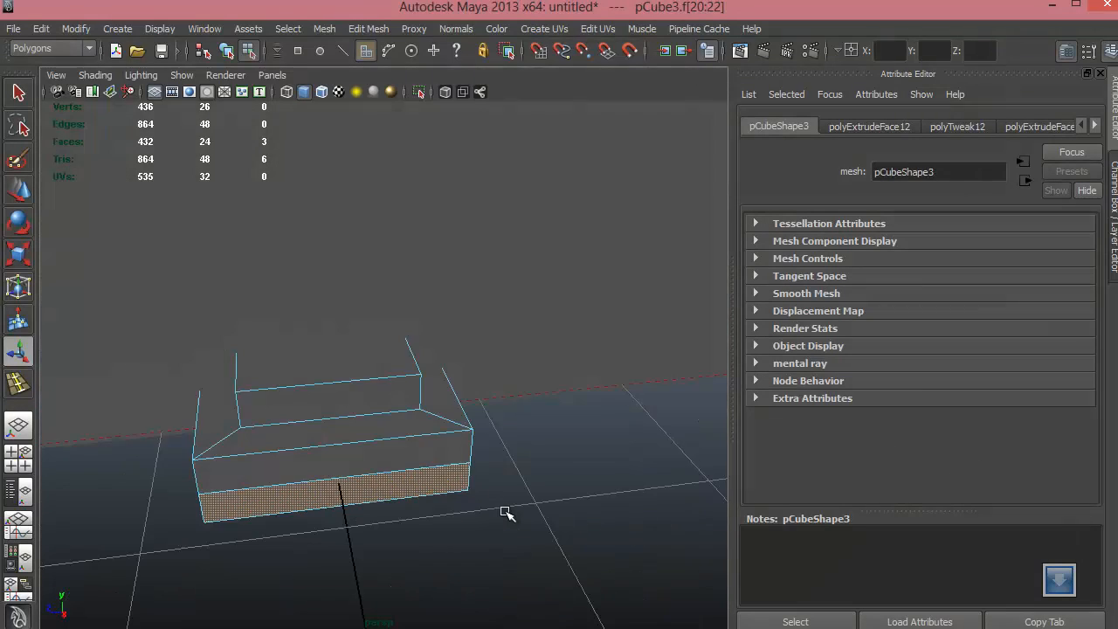
{"action": "right_click_drag", "start_coordinate": [444, 397], "coordinate": [460, 420], "text": "shift"}
{"action": "left_click_drag", "start_coordinate": [427, 474], "coordinate": [513, 428], "text": "alt"}
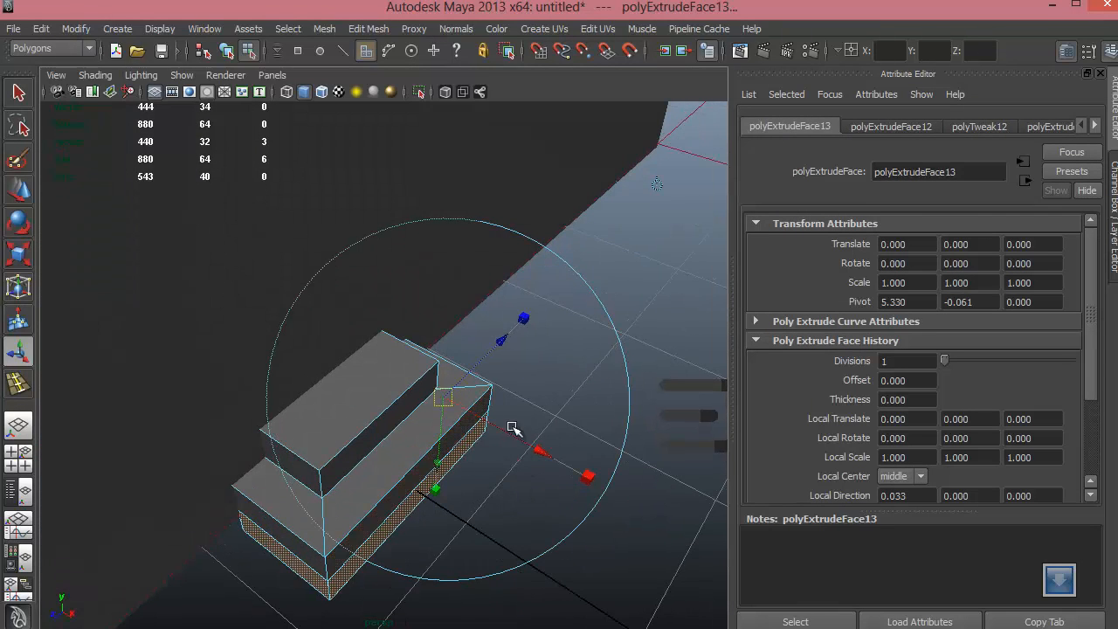
{"action": "left_click_drag", "start_coordinate": [490, 348], "coordinate": [537, 317]}
Step: Pull the third step's side extrusion slightly back inward in the top view
{"action": "key", "text": "space"}
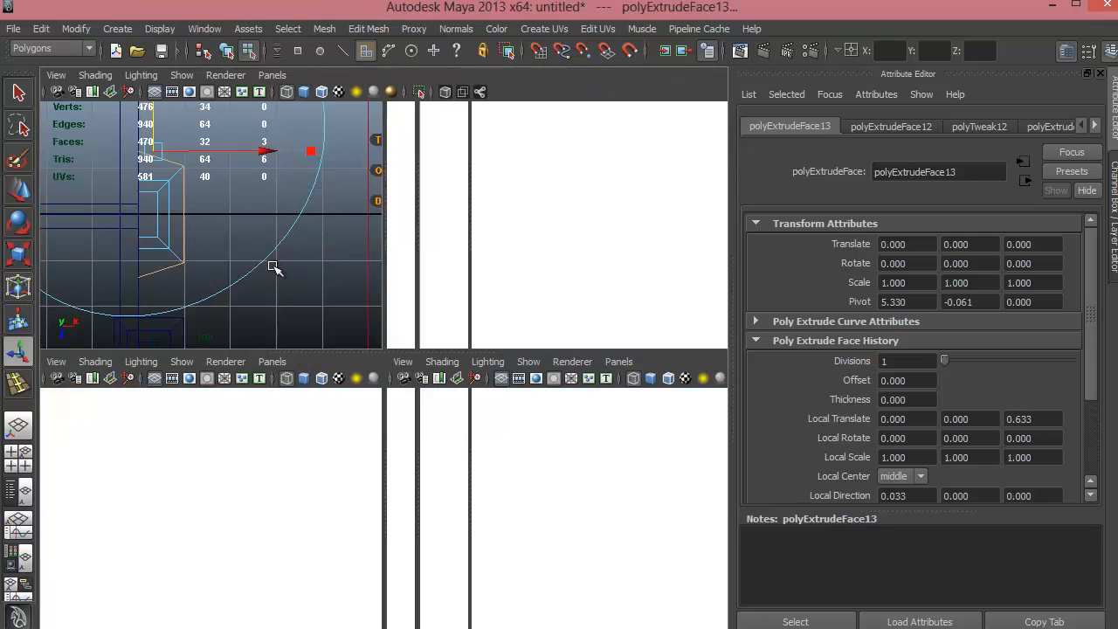
{"action": "key", "text": "space"}
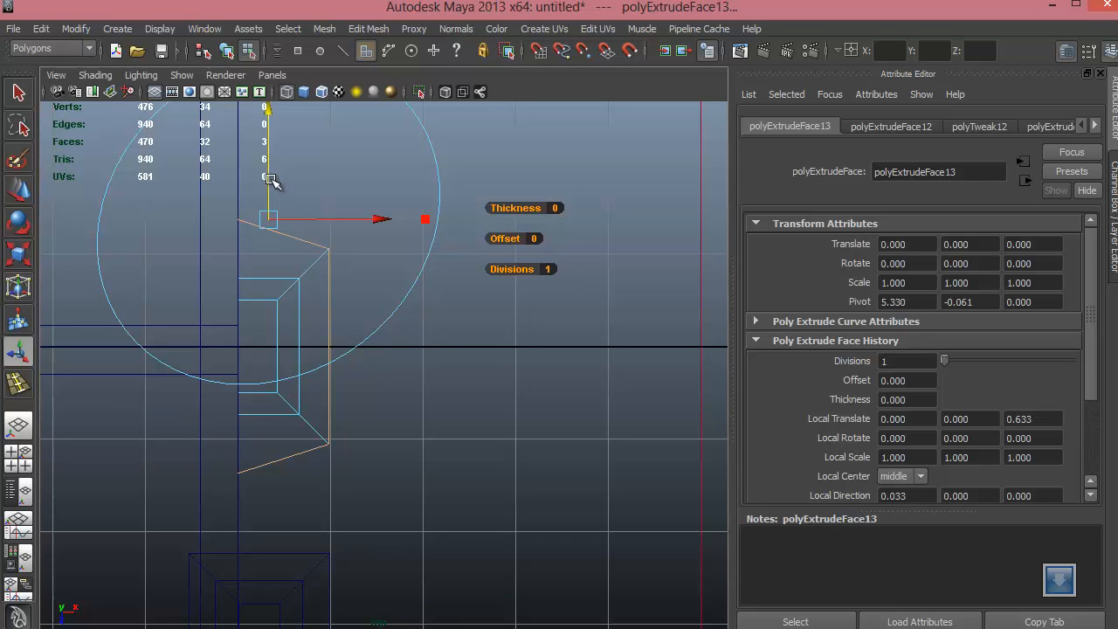
{"action": "left_click_drag", "start_coordinate": [271, 179], "coordinate": [275, 252]}
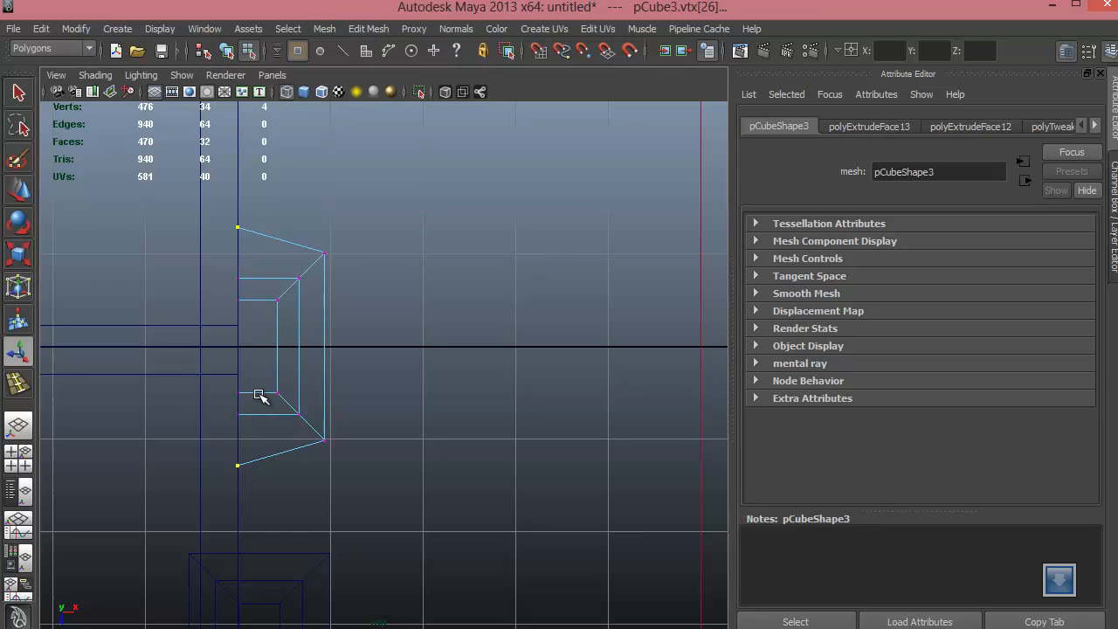
Step: Scale the third step's wall-side corner vertices inward along Z to line up with its front corners
{"action": "key", "text": "w"}
{"action": "key", "text": "e"}
{"action": "key", "text": "r"}
{"action": "left_click_drag", "start_coordinate": [241, 189], "coordinate": [242, 220]}
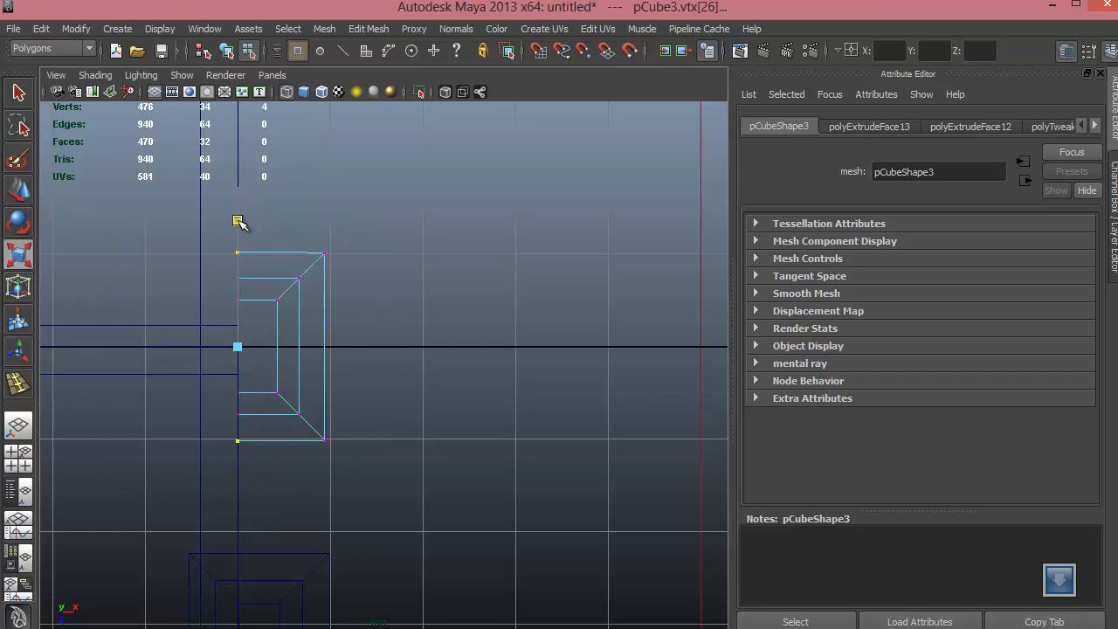
{"action": "left_click_drag", "start_coordinate": [237, 221], "coordinate": [238, 223]}
{"action": "key", "text": "space"}
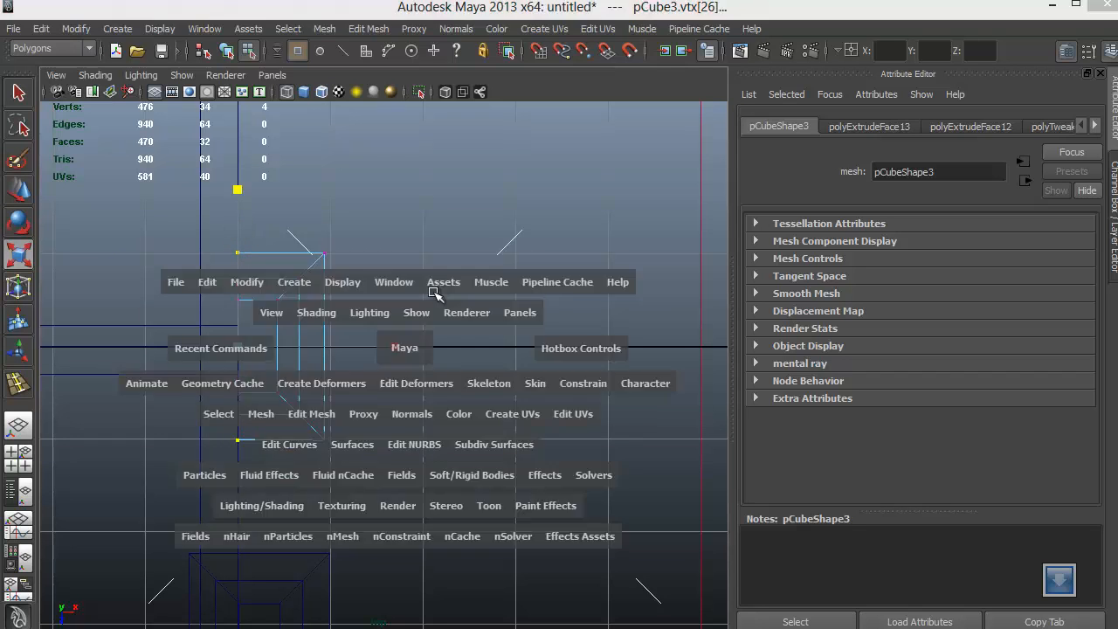
{"action": "key", "text": "space"}
{"action": "left_click_drag", "start_coordinate": [422, 391], "coordinate": [424, 395], "text": "alt"}
Step: Show wireframe on the shaded models and delete the older staircase near the house corner
{"action": "right_click_drag", "start_coordinate": [423, 452], "coordinate": [412, 422]}
{"action": "scroll", "coordinate": [263, 453], "scroll_direction": "down", "scroll_amount": 4}
{"action": "scroll", "coordinate": [263, 453], "scroll_direction": "down", "scroll_amount": 2}
{"action": "middle_click_drag", "start_coordinate": [533, 378], "coordinate": [678, 318], "text": "alt"}
{"action": "scroll", "coordinate": [501, 355], "scroll_direction": "down", "scroll_amount": 2}
{"action": "left_click", "coordinate": [323, 93]}
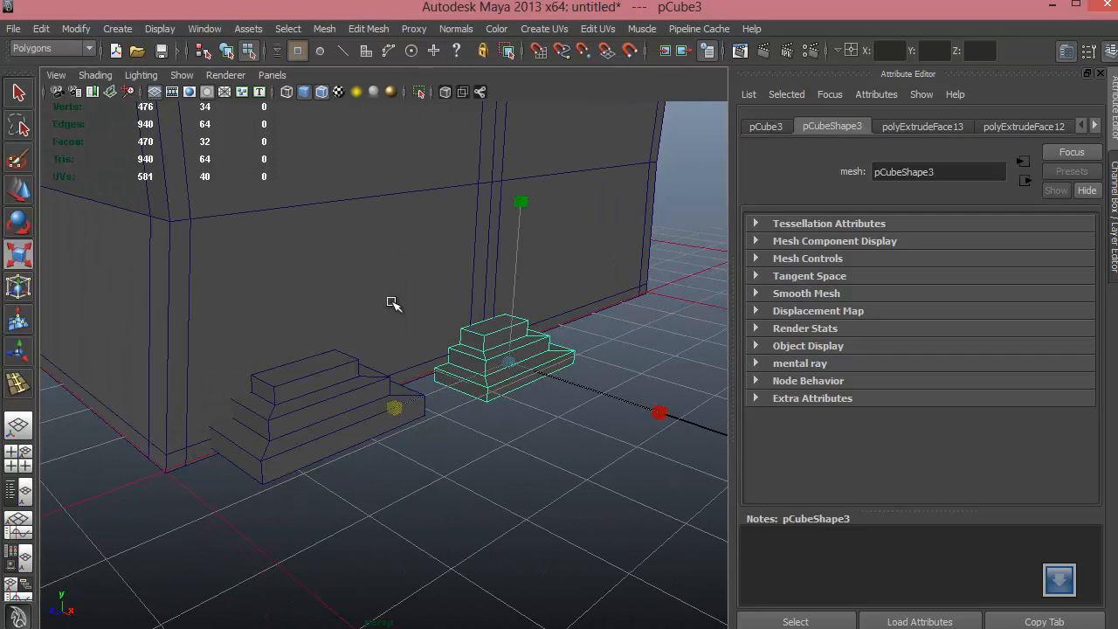
{"action": "scroll", "coordinate": [429, 377], "scroll_direction": "up", "scroll_amount": 3}
{"action": "left_click", "coordinate": [387, 418], "text": "shift"}
{"action": "mouse_move", "coordinate": [387, 418]}
{"action": "right_mouse_down"}
{"action": "mouse_move", "coordinate": [376, 466]}
{"action": "mouse_move", "coordinate": [376, 420]}
{"action": "right_mouse_up"}
{"action": "key", "text": "Delete"}
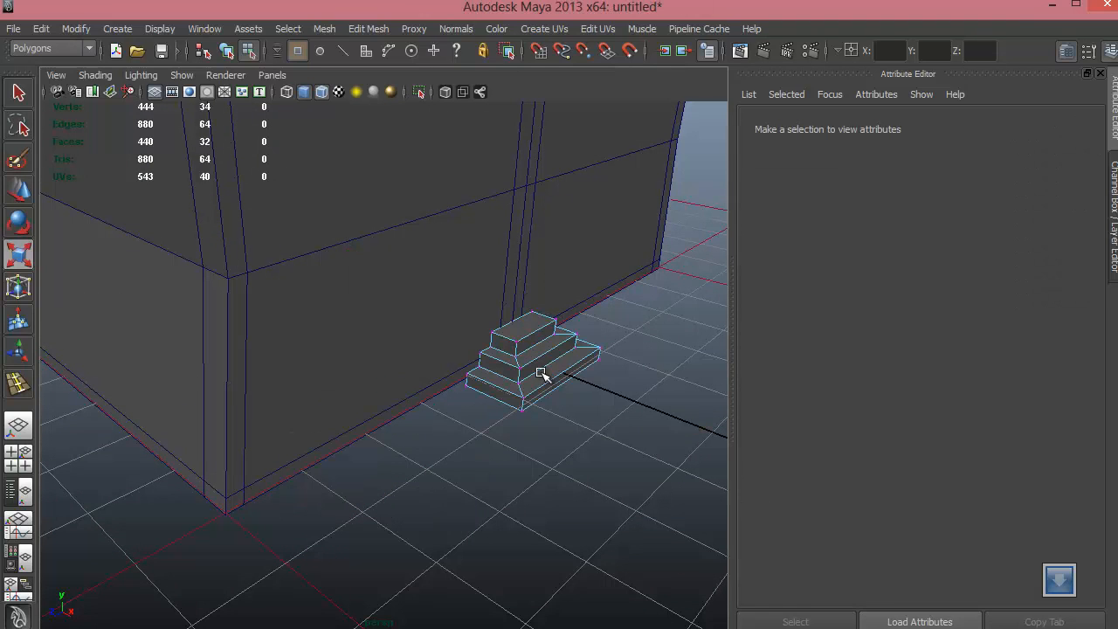
Step: Move the remaining staircase along Z towards the house corner and raise it so its base meets the house's bottom edge
{"action": "right_click_drag", "start_coordinate": [534, 381], "coordinate": [545, 420]}
{"action": "key", "text": "w"}
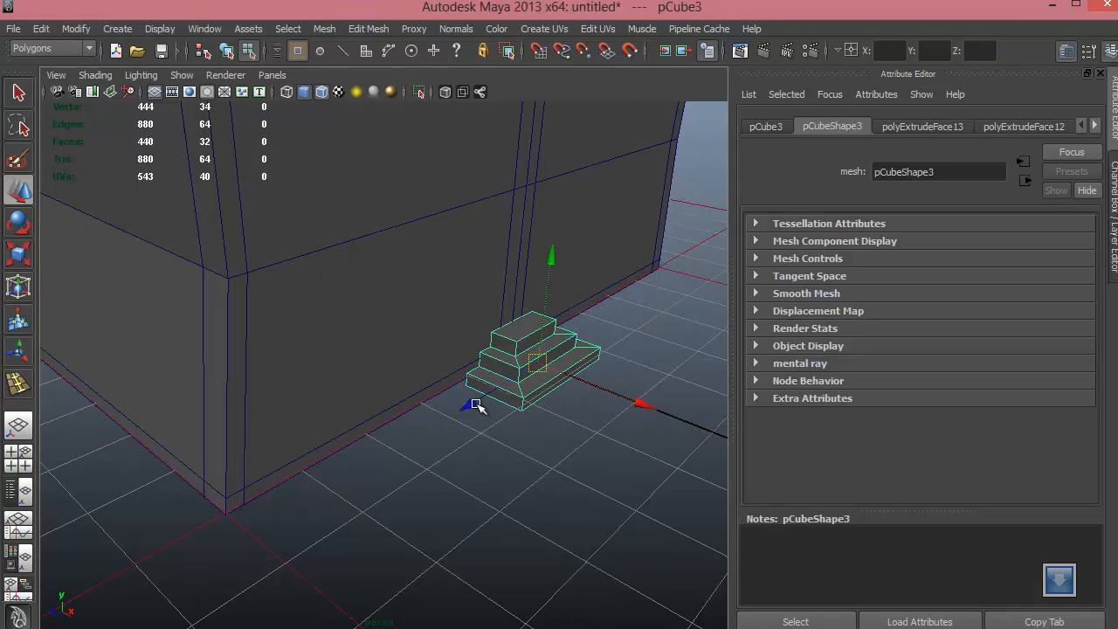
{"action": "left_click_drag", "start_coordinate": [477, 403], "coordinate": [314, 533]}
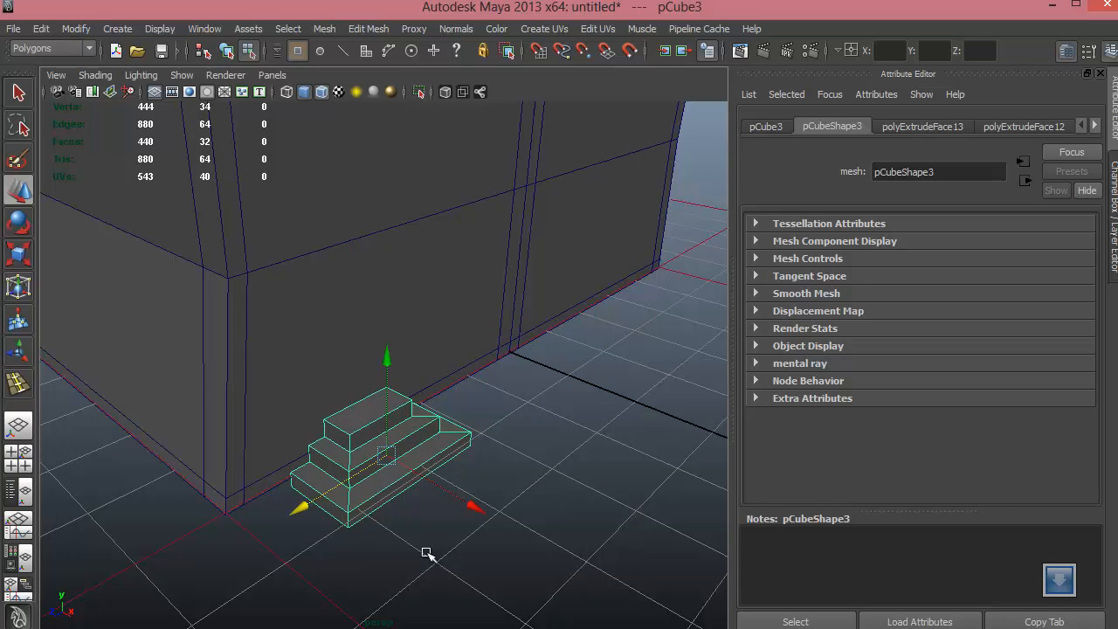
{"action": "key", "text": "space"}
{"action": "key", "text": "space"}
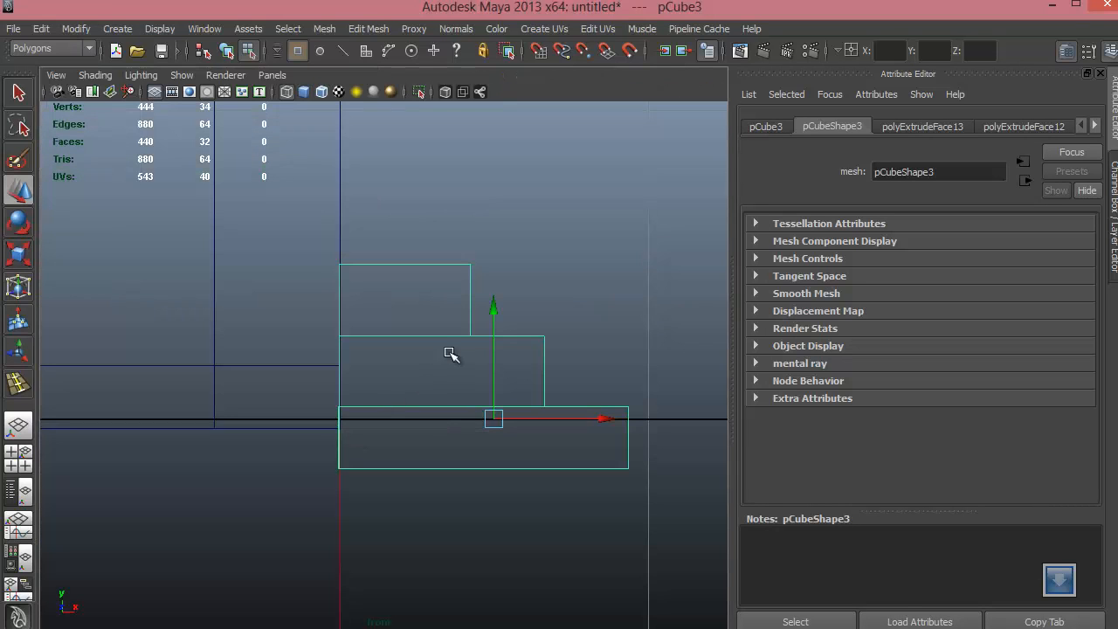
{"action": "left_click_drag", "start_coordinate": [493, 328], "coordinate": [494, 288]}
{"action": "middle_click_drag", "start_coordinate": [502, 287], "coordinate": [521, 336], "text": "alt"}
Step: Lower the top step's vertices slightly, and the middle step's upper vertices likewise, to reduce the stair heights
{"action": "right_click_drag", "start_coordinate": [480, 335], "coordinate": [375, 303]}
{"action": "left_click_drag", "start_coordinate": [338, 223], "coordinate": [541, 303]}
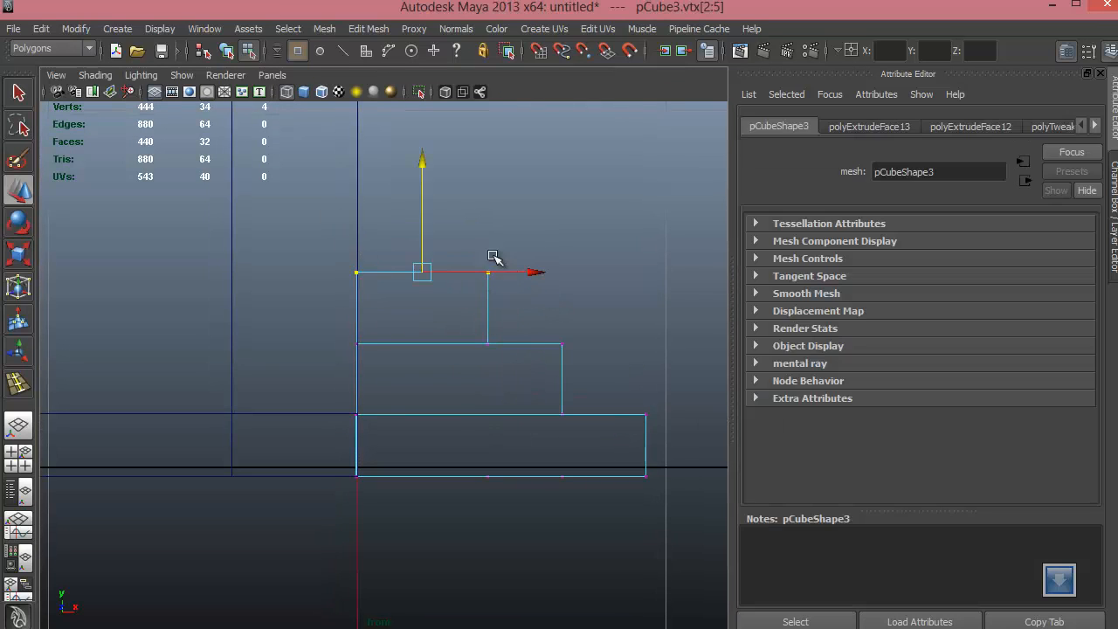
{"action": "mouse_move", "coordinate": [425, 180]}
{"action": "left_mouse_down"}
{"action": "mouse_move", "coordinate": [427, 212]}
{"action": "mouse_move", "coordinate": [428, 194]}
{"action": "left_mouse_up"}
{"action": "left_click_drag", "start_coordinate": [344, 329], "coordinate": [583, 379]}
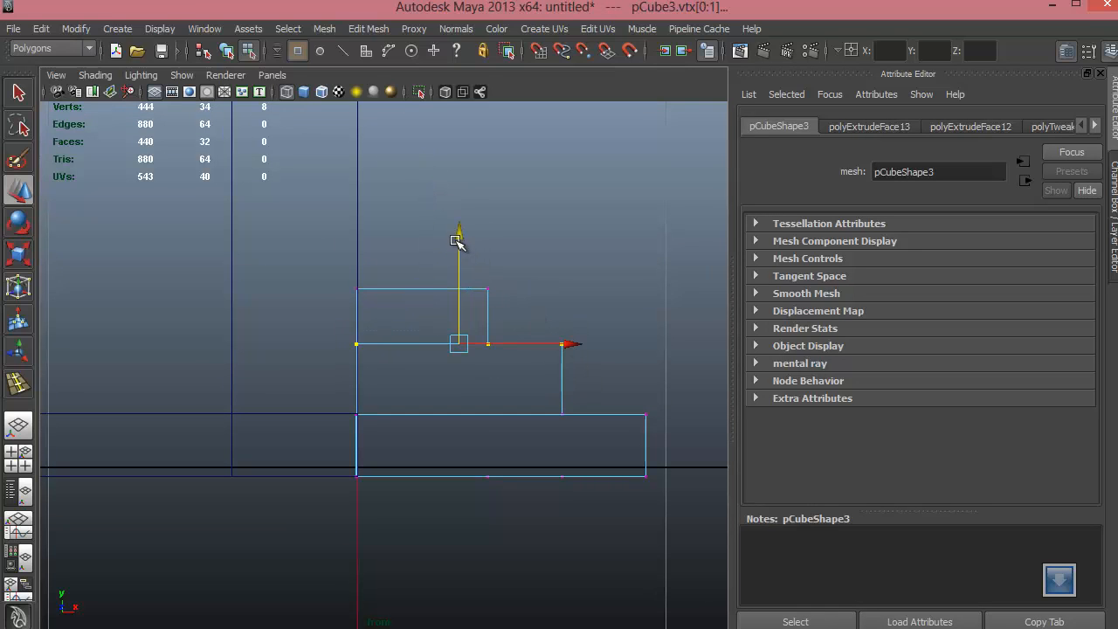
{"action": "left_click_drag", "start_coordinate": [454, 241], "coordinate": [460, 251]}
Step: Examine the adjusted staircase's step heights and its placement against the house wall from several angles
{"action": "key", "text": "space"}
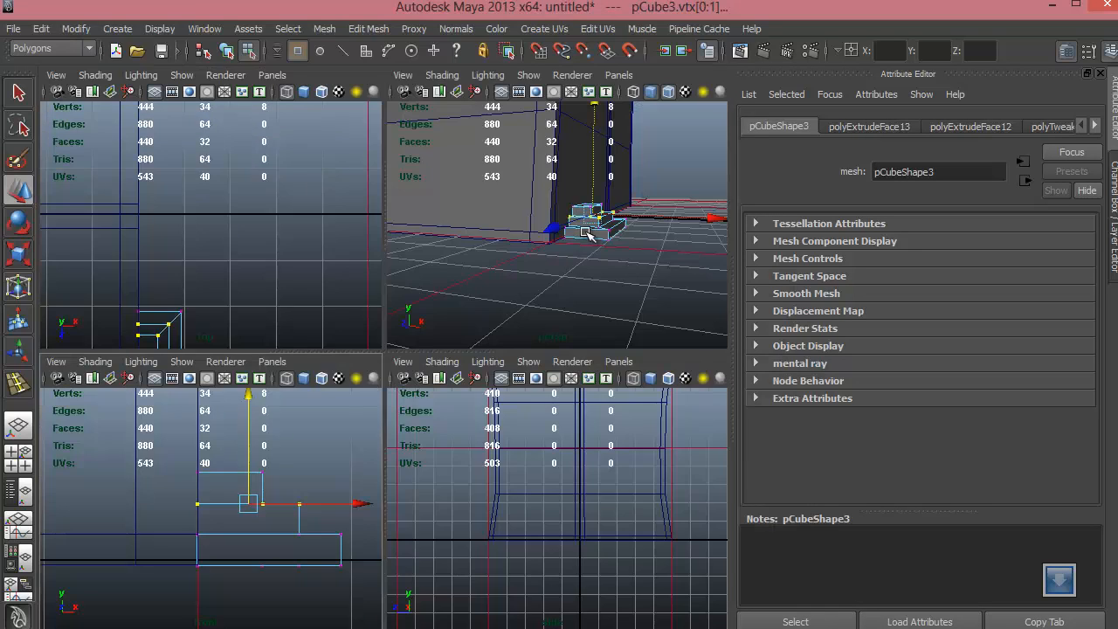
{"action": "key", "text": "space"}
{"action": "right_click_drag", "start_coordinate": [400, 327], "coordinate": [558, 382], "text": "alt"}
{"action": "left_click_drag", "start_coordinate": [557, 382], "coordinate": [519, 369], "text": "alt"}
{"action": "right_click_drag", "start_coordinate": [520, 329], "coordinate": [520, 371]}
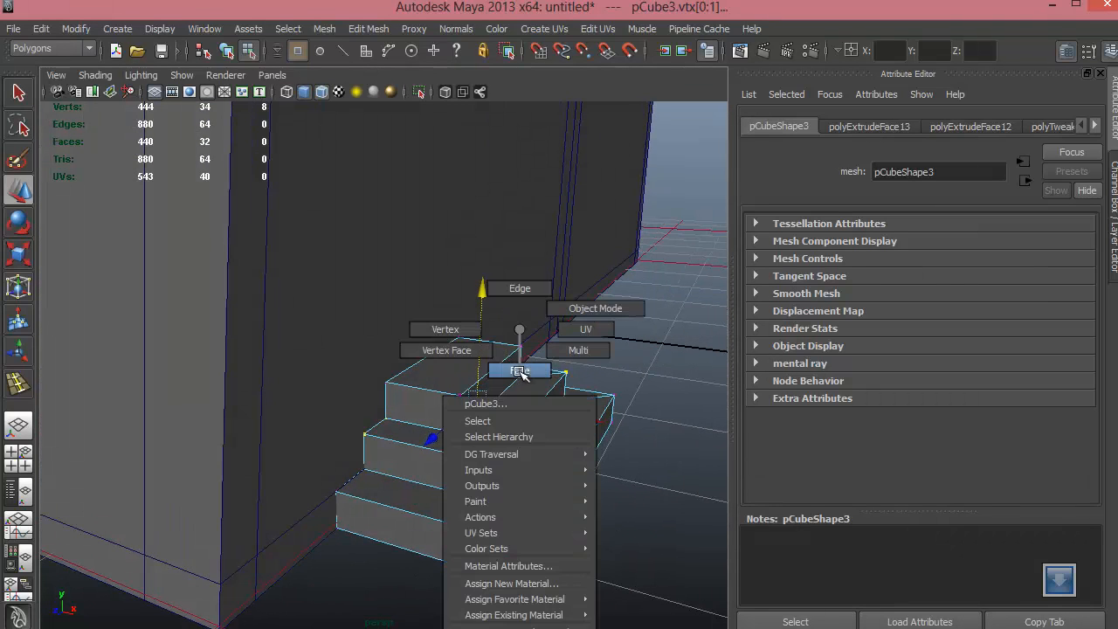
{"action": "left_click", "coordinate": [452, 364]}
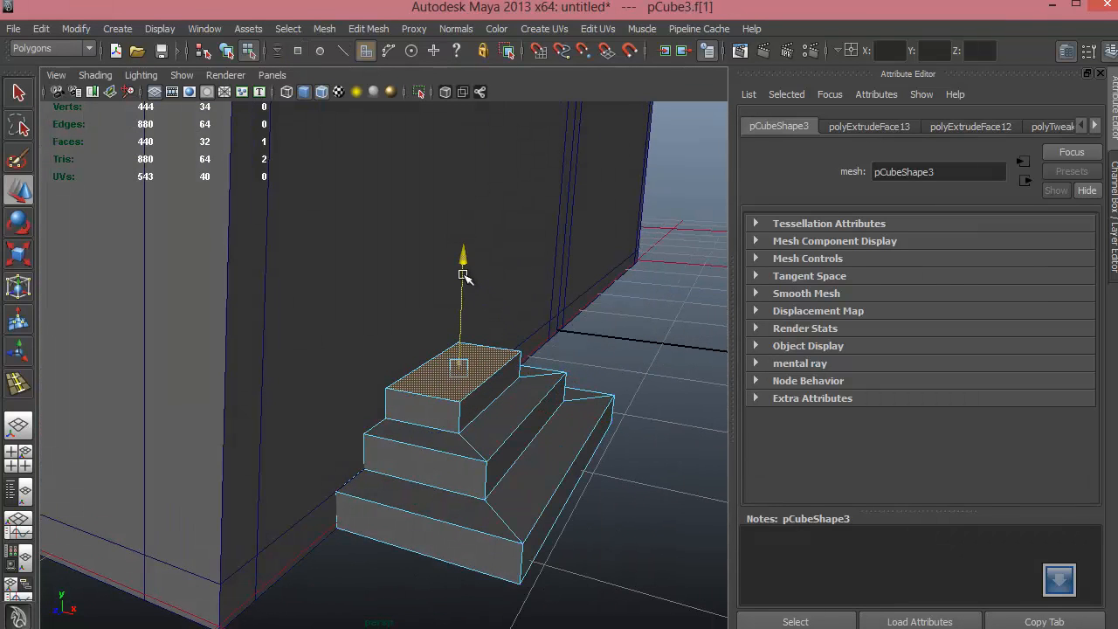
{"action": "right_click_drag", "start_coordinate": [474, 282], "coordinate": [368, 507], "text": "alt"}
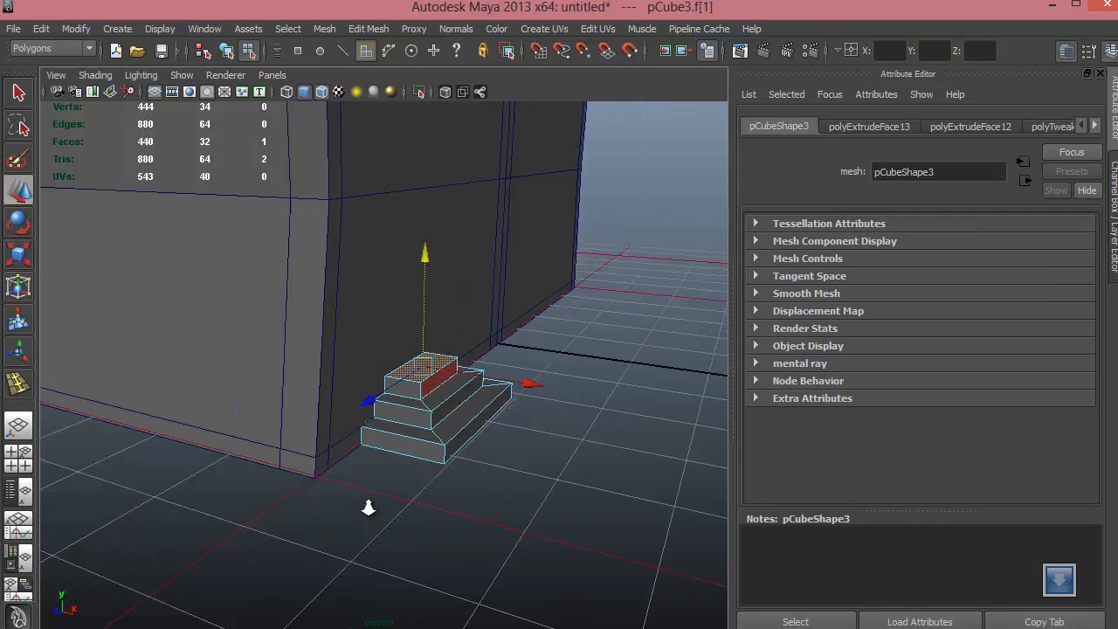
{"action": "left_click_drag", "start_coordinate": [368, 507], "coordinate": [370, 476], "text": "alt"}
{"action": "right_click_drag", "start_coordinate": [357, 414], "coordinate": [300, 421]}
{"action": "left_click_drag", "start_coordinate": [426, 437], "coordinate": [374, 490], "text": "alt"}
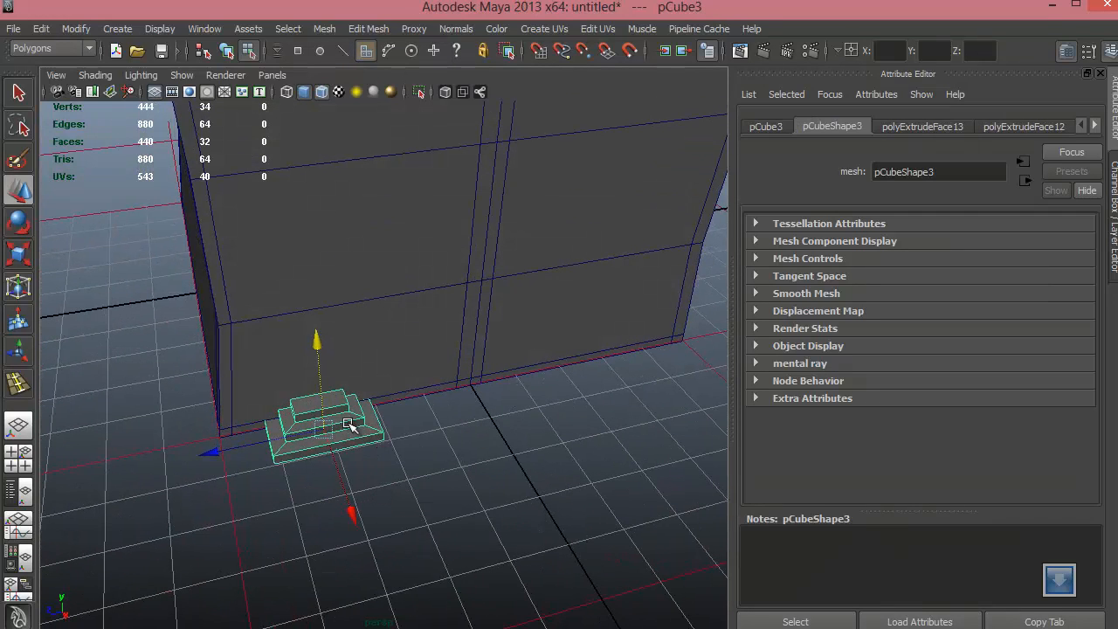
Step: Adjust the staircase's width by moving the vertices of the side facing the wall's centre along Z
{"action": "right_click_drag", "start_coordinate": [347, 423], "coordinate": [313, 410]}
{"action": "left_click_drag", "start_coordinate": [412, 478], "coordinate": [337, 374]}
{"action": "left_click_drag", "start_coordinate": [326, 421], "coordinate": [349, 421]}
{"action": "left_click_drag", "start_coordinate": [358, 476], "coordinate": [421, 481], "text": "alt"}
{"action": "right_click_drag", "start_coordinate": [372, 433], "coordinate": [445, 307]}
{"action": "middle_click_drag", "start_coordinate": [340, 425], "coordinate": [354, 454], "text": "alt"}
{"action": "scroll", "coordinate": [353, 454], "scroll_direction": "down", "scroll_amount": 3}
{"action": "left_click_drag", "start_coordinate": [489, 491], "coordinate": [497, 467], "text": "alt"}
{"action": "left_click", "coordinate": [523, 459]}
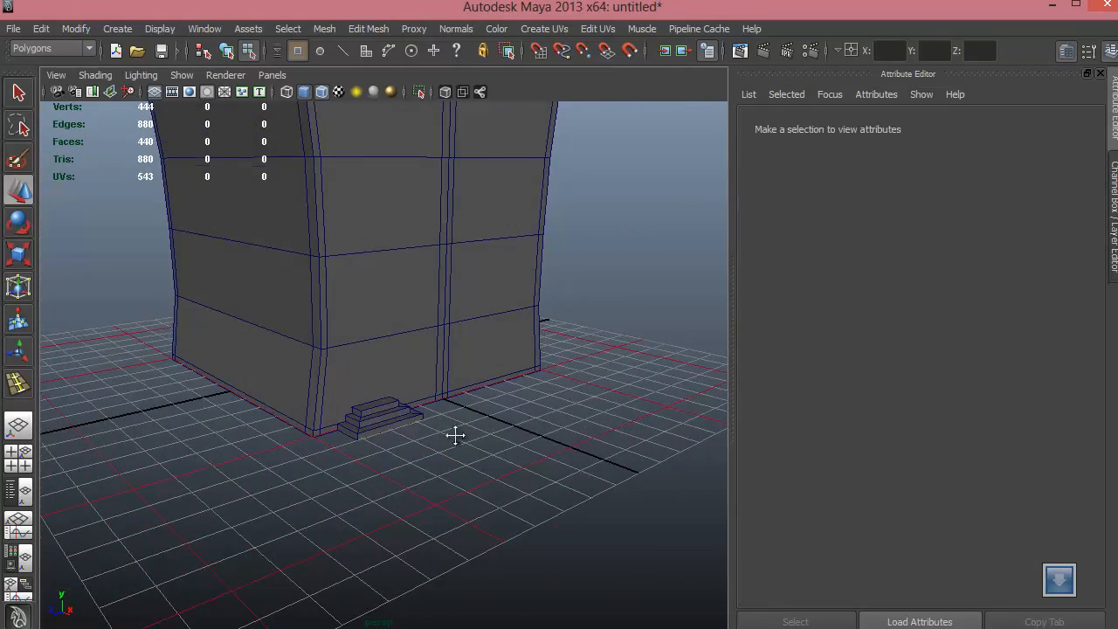
Step: Create a polygon cylinder and move it along X out of the house, in front of the stair-side wall
{"action": "middle_click_drag", "start_coordinate": [454, 434], "coordinate": [402, 469], "text": "alt"}
{"action": "left_click_drag", "start_coordinate": [399, 469], "coordinate": [485, 463], "text": "alt"}
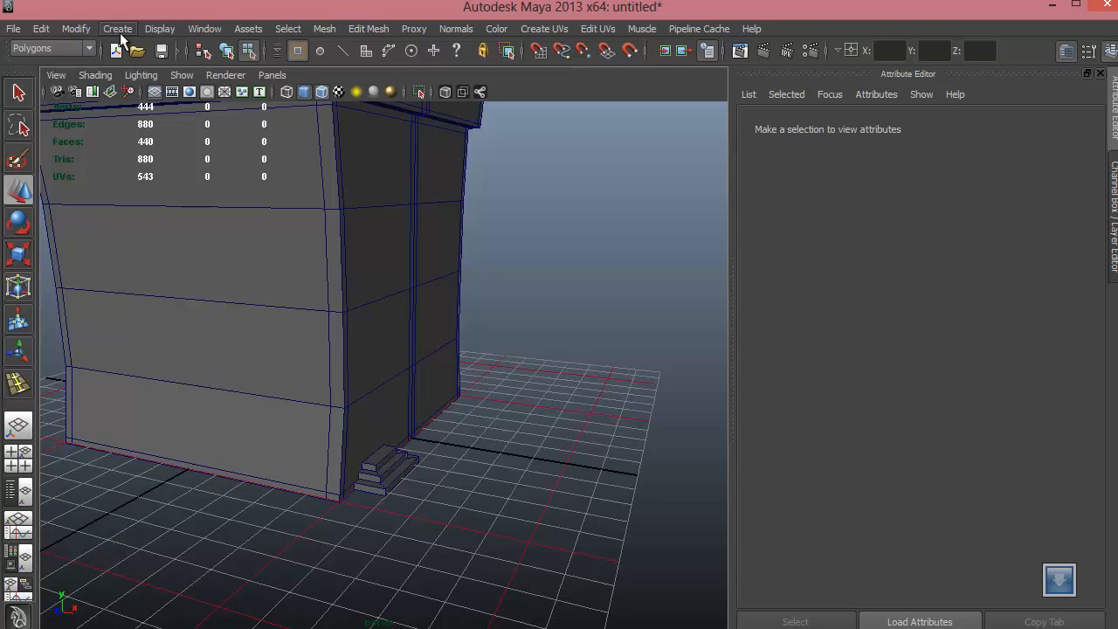
{"action": "left_click_drag", "start_coordinate": [190, 299], "coordinate": [209, 316], "text": "alt"}
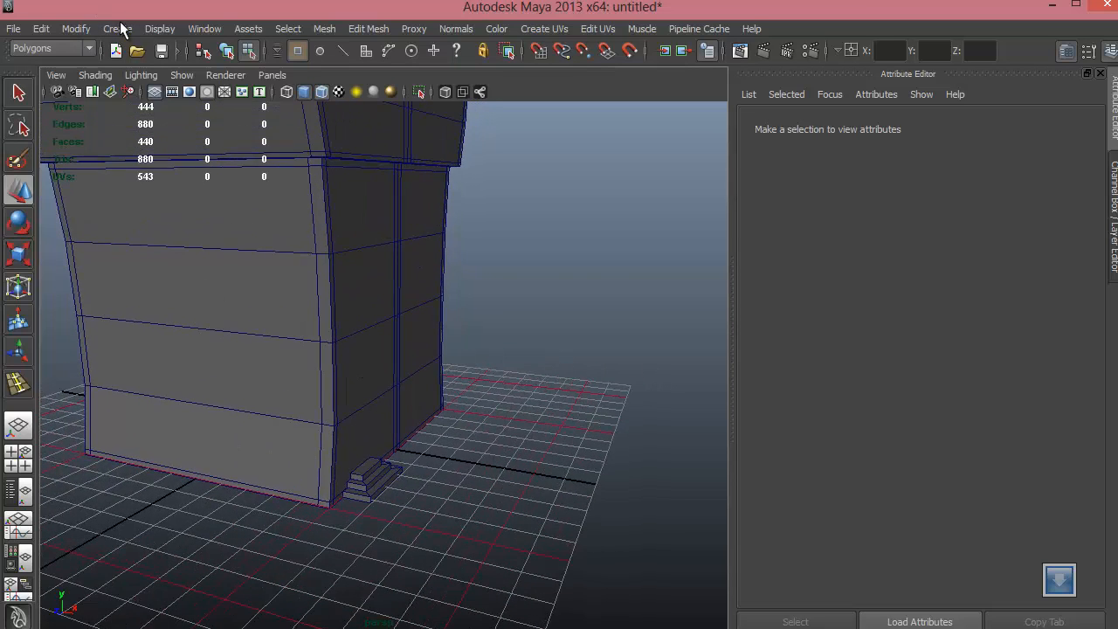
{"action": "left_click", "coordinate": [117, 29]}
{"action": "mouse_move", "coordinate": [146, 64]}
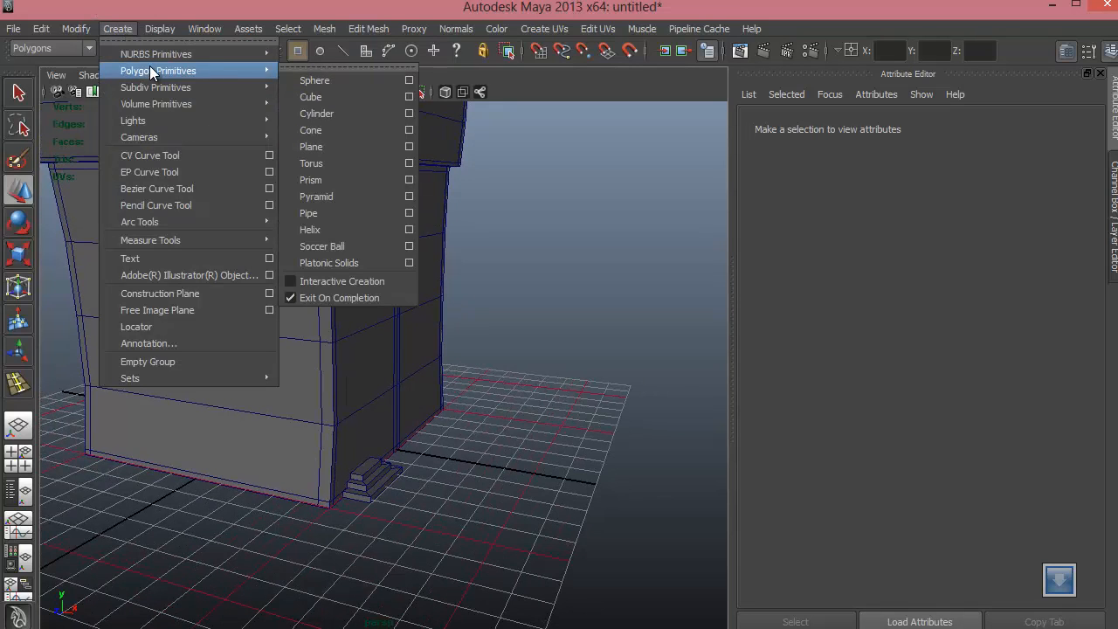
{"action": "mouse_move", "coordinate": [175, 88]}
{"action": "mouse_move", "coordinate": [269, 72]}
{"action": "left_click", "coordinate": [325, 114]}
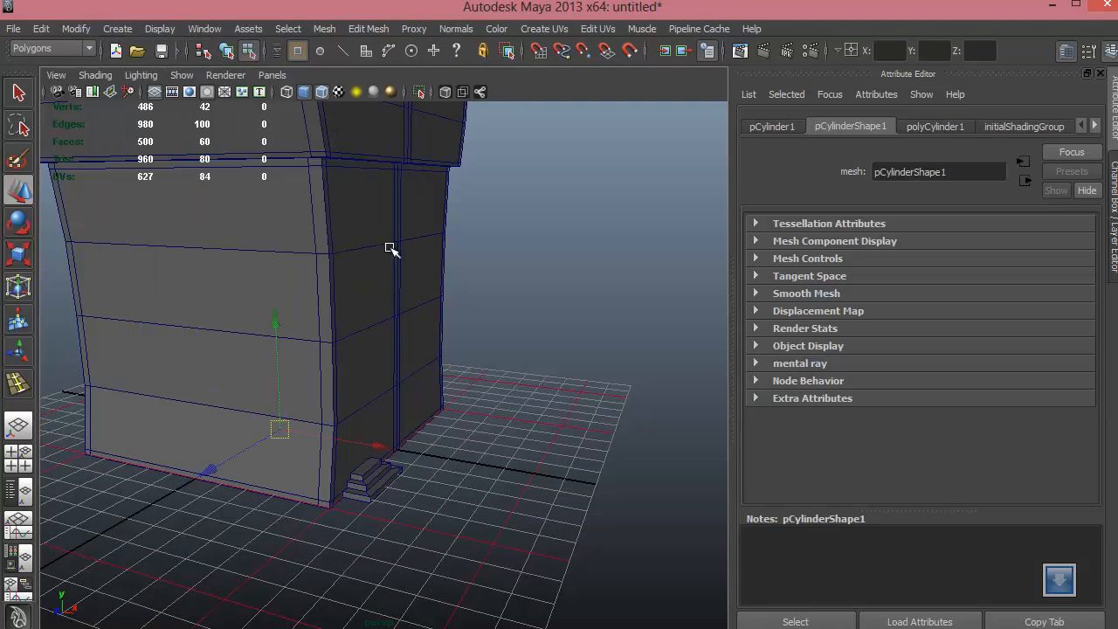
{"action": "scroll", "coordinate": [392, 442], "scroll_direction": "down", "scroll_amount": 3}
{"action": "left_click_drag", "start_coordinate": [399, 424], "coordinate": [489, 460]}
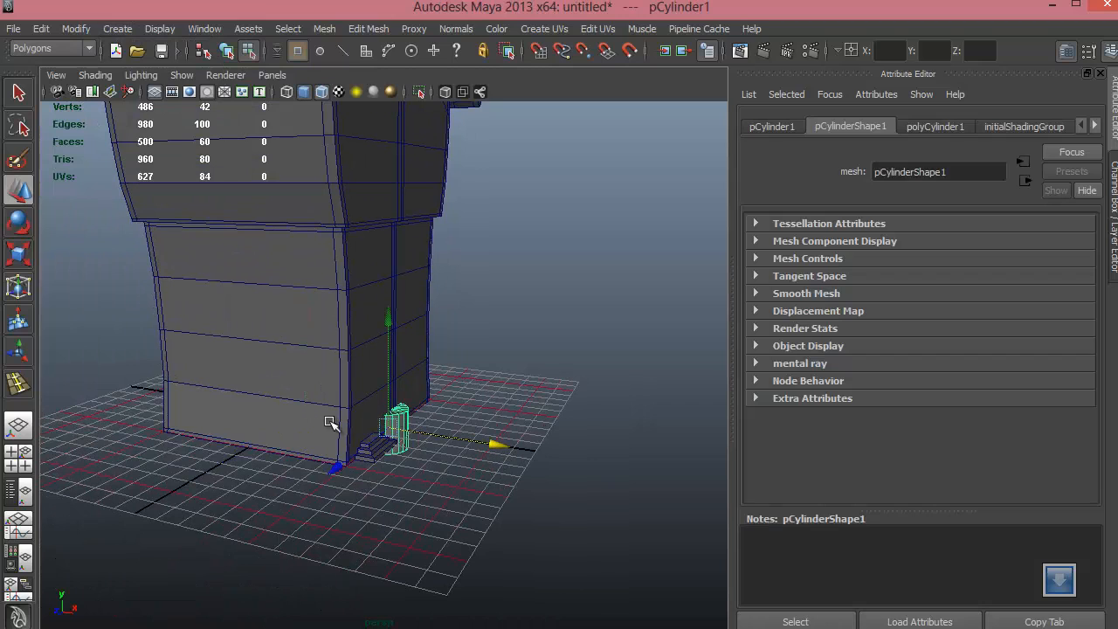
Step: Scale the cylinder down uniformly to 0.404
{"action": "key", "text": "w"}
{"action": "key", "text": "r"}
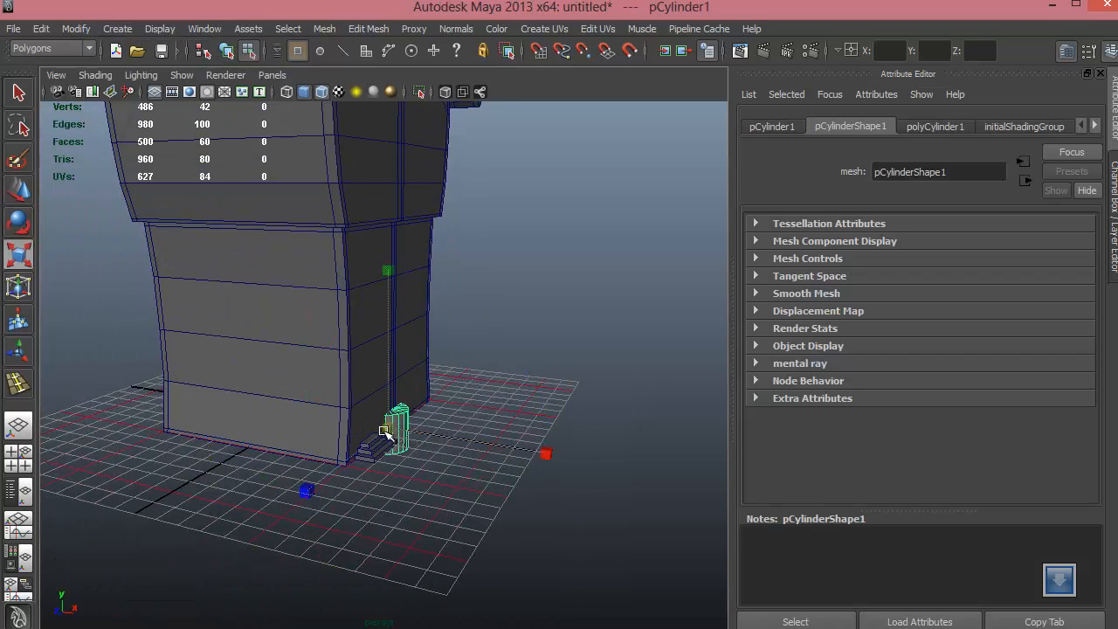
{"action": "left_click_drag", "start_coordinate": [386, 431], "coordinate": [357, 436]}
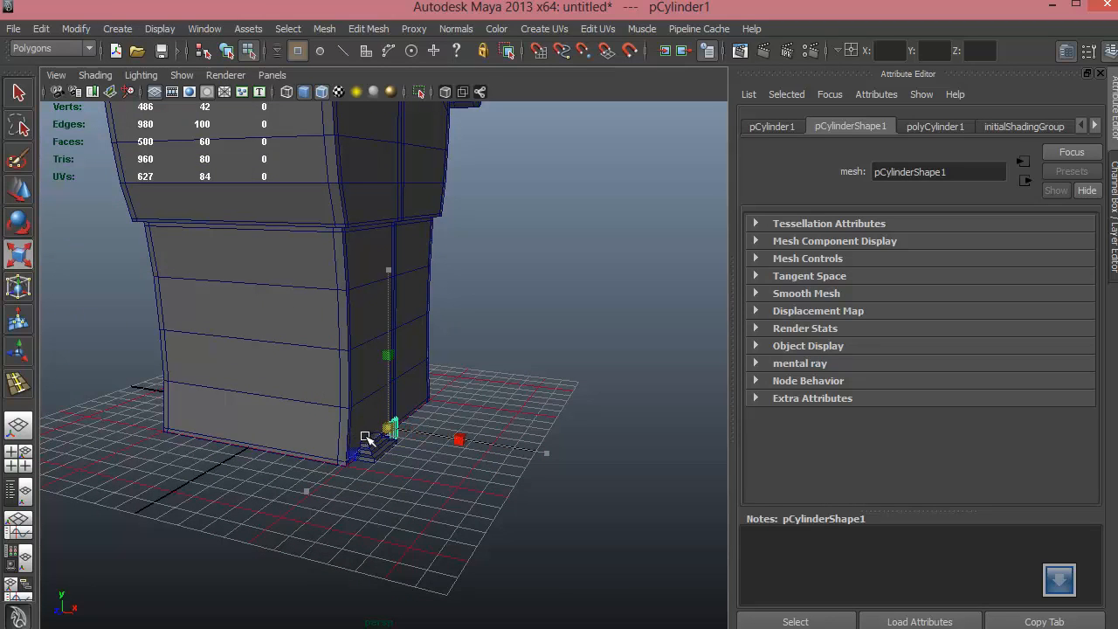
Step: Move the cylinder outward along X and along Z to 3.557 so it stands at the staircase's outer front corner
{"action": "key", "text": "w"}
{"action": "left_click_drag", "start_coordinate": [454, 460], "coordinate": [343, 437], "text": "alt"}
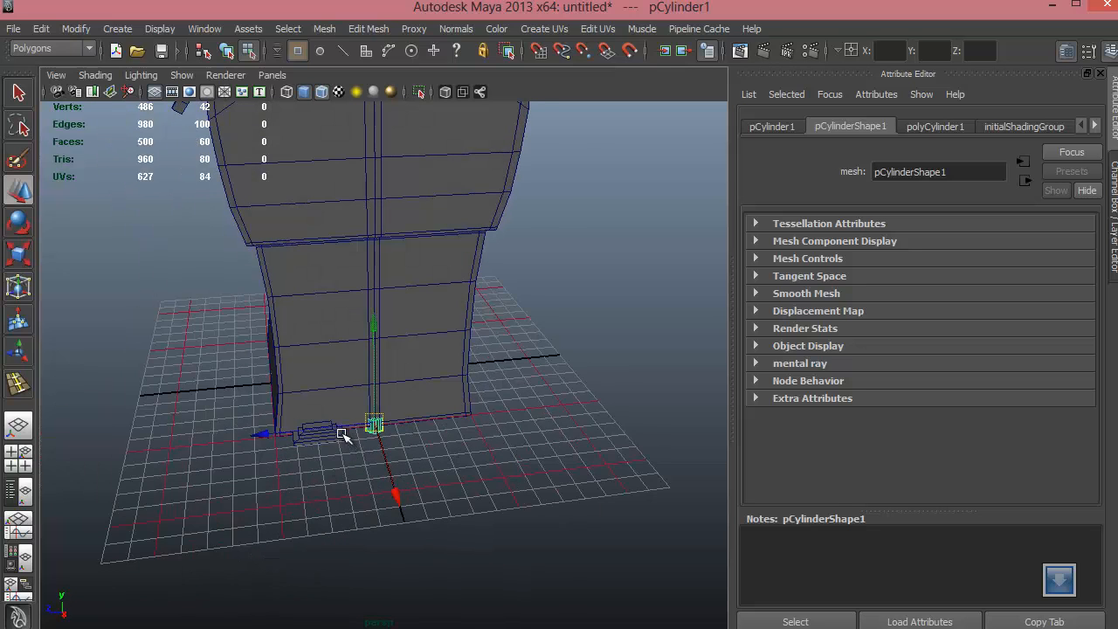
{"action": "left_click", "coordinate": [396, 473]}
{"action": "key", "text": "ctrl+z"}
{"action": "left_click_drag", "start_coordinate": [391, 474], "coordinate": [398, 494]}
{"action": "left_click_drag", "start_coordinate": [350, 438], "coordinate": [279, 442]}
{"action": "right_click_drag", "start_coordinate": [310, 462], "coordinate": [357, 499], "text": "alt"}
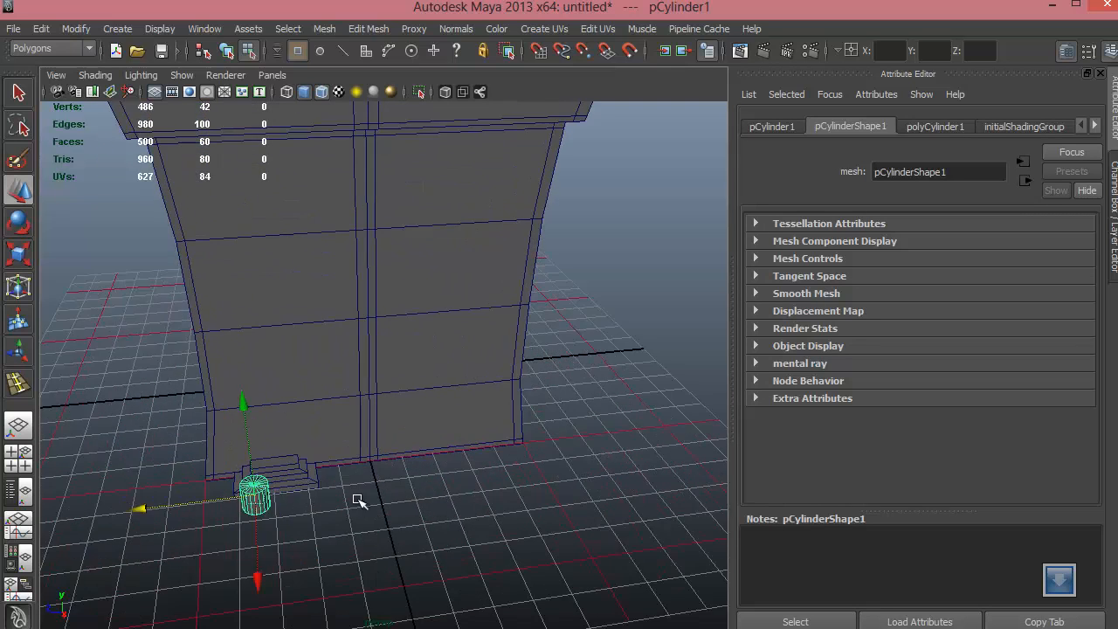
{"action": "left_click_drag", "start_coordinate": [357, 499], "coordinate": [449, 466], "text": "alt"}
{"action": "right_click_drag", "start_coordinate": [548, 563], "coordinate": [712, 599], "text": "alt"}
{"action": "left_click_drag", "start_coordinate": [551, 491], "coordinate": [420, 468], "text": "alt"}
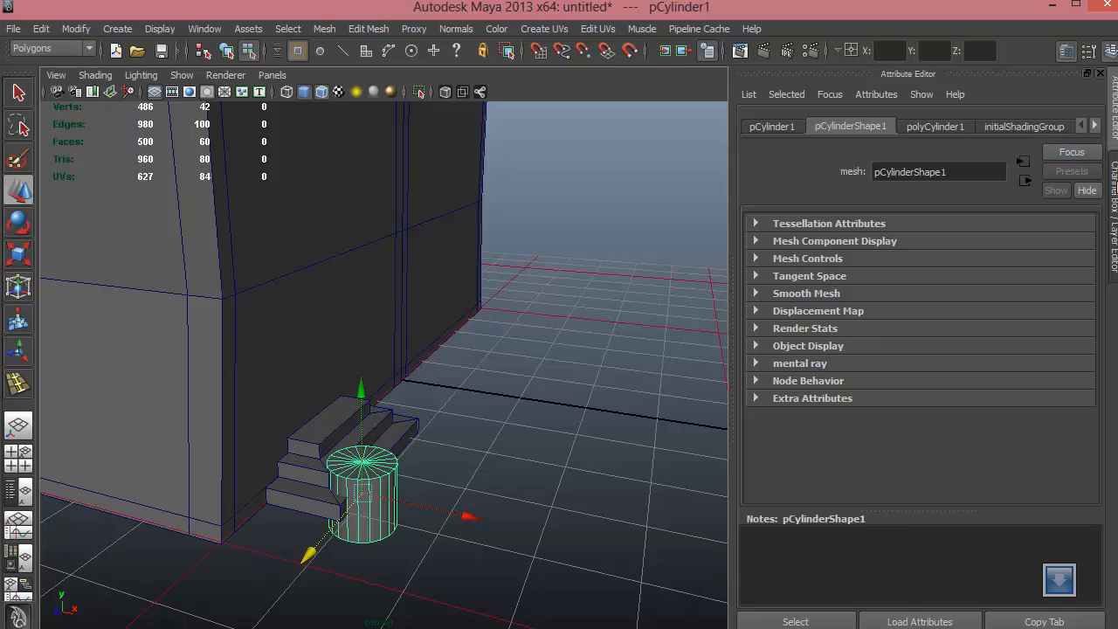
Step: Set the cylinder's axis subdivisions to 8 and its cap subdivisions to 0
{"action": "key", "text": "ctrl+a"}
{"action": "left_click", "coordinate": [970, 326]}
{"action": "scroll", "coordinate": [1002, 360], "scroll_direction": "down", "scroll_amount": 1}
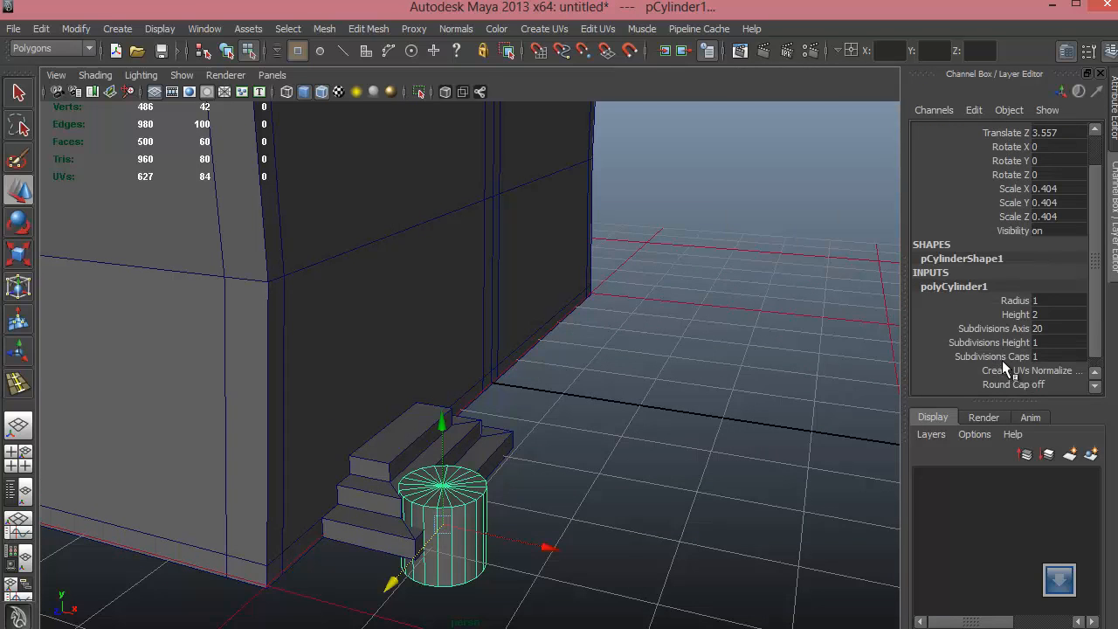
{"action": "left_click", "coordinate": [1025, 328]}
{"action": "left_click", "coordinate": [1054, 328]}
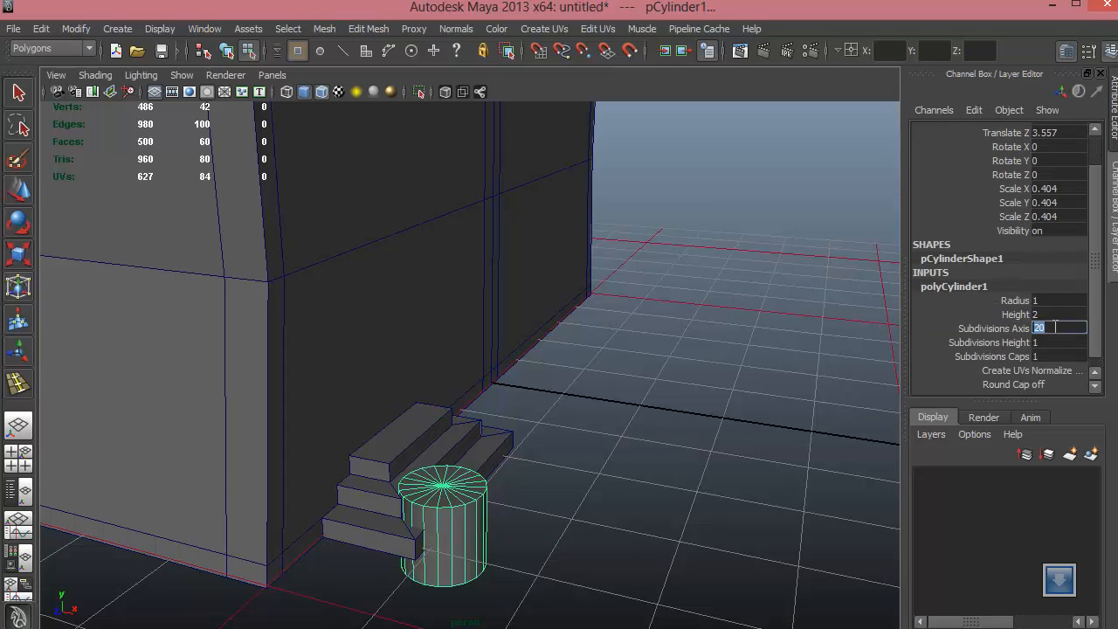
{"action": "type", "text": "8"}
{"action": "key", "text": "Return"}
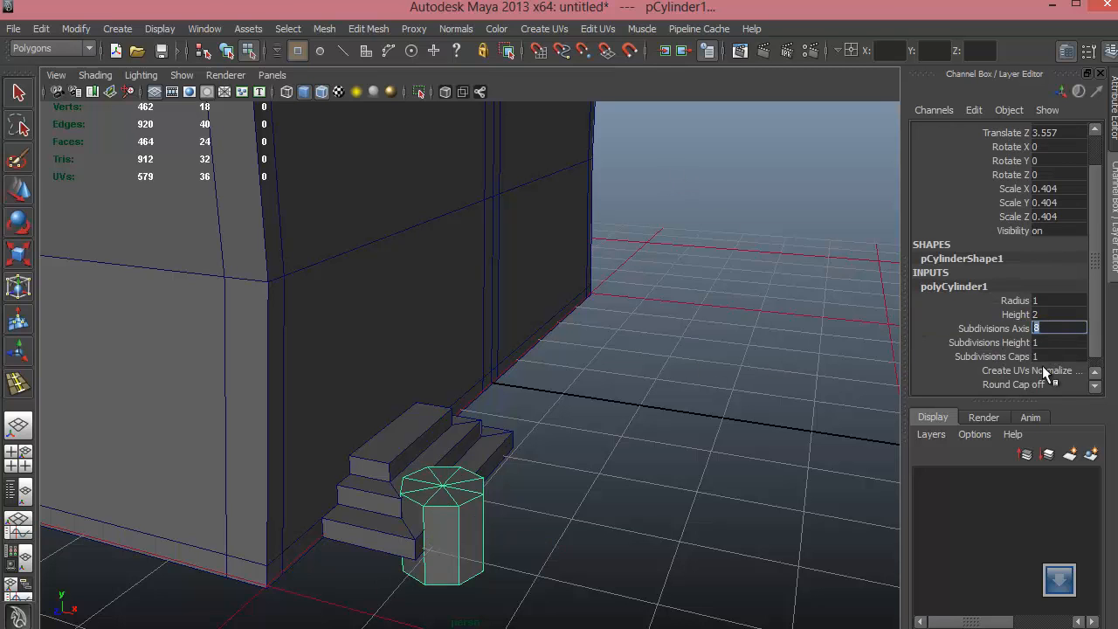
{"action": "left_click", "coordinate": [1024, 357]}
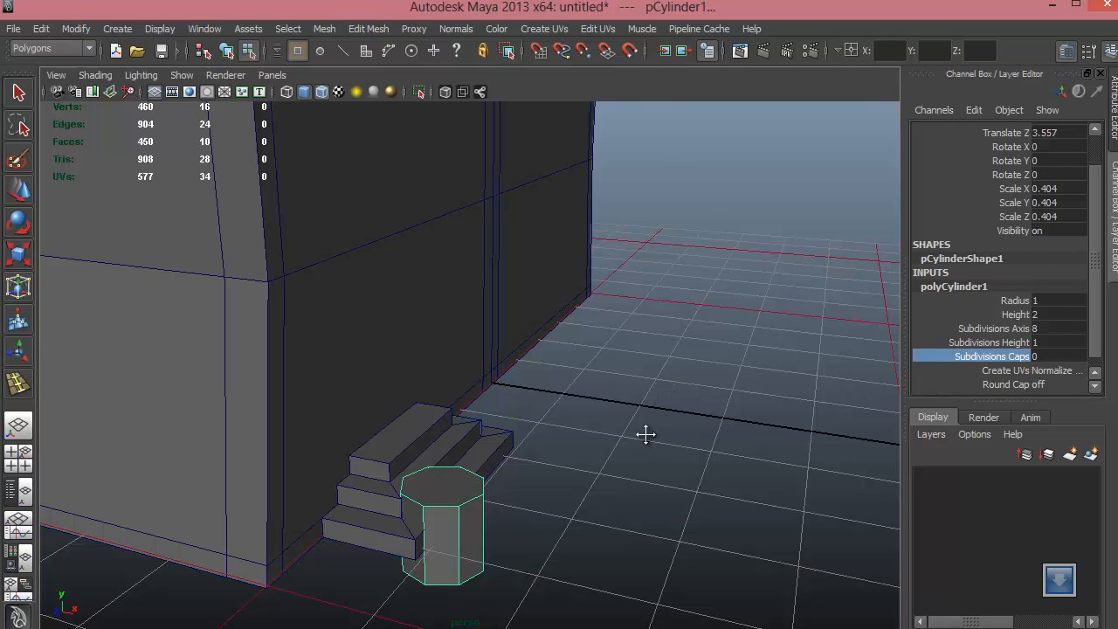
Step: Set the cylinder's radius to 0.2 to make it a thin post
{"action": "middle_click_drag", "start_coordinate": [645, 434], "coordinate": [691, 402], "text": "alt"}
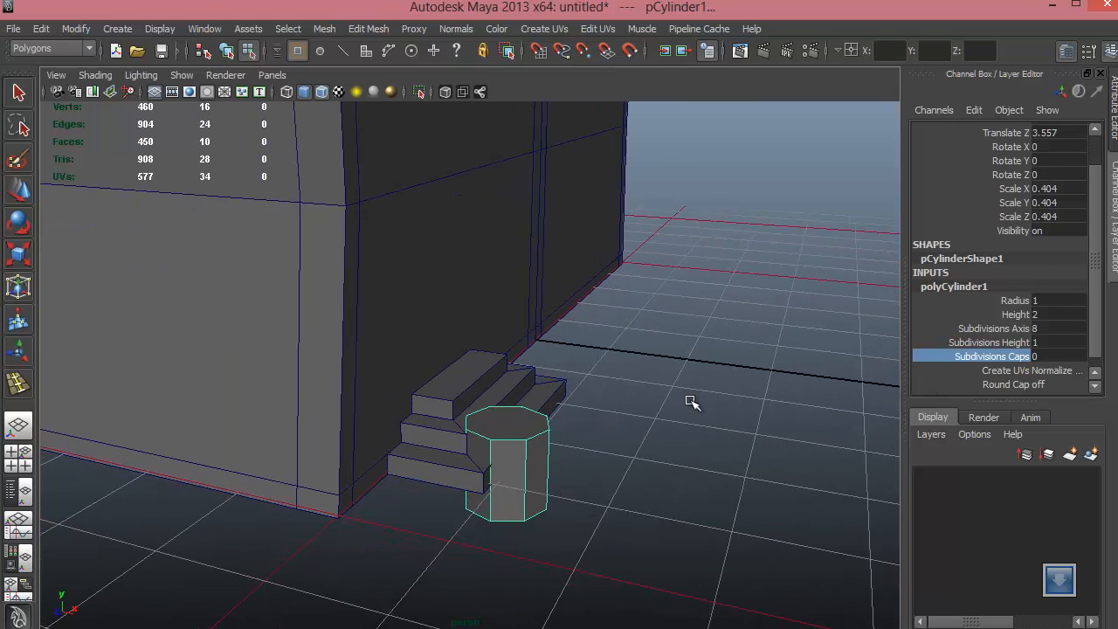
{"action": "left_click", "coordinate": [1022, 301]}
{"action": "left_click", "coordinate": [1045, 300]}
{"action": "type", "text": "0."}
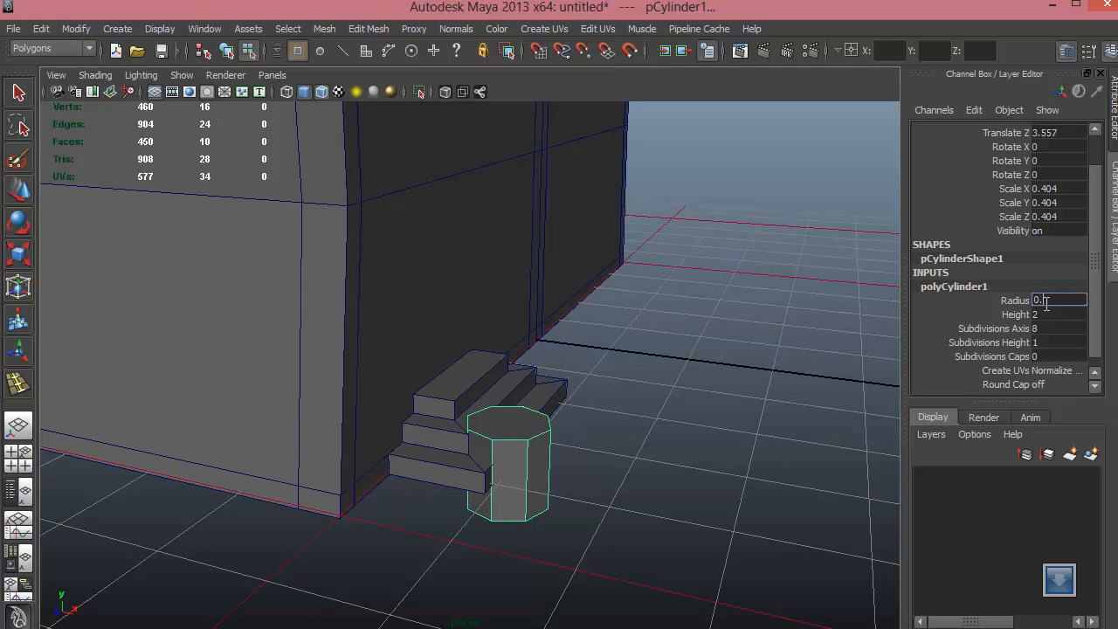
{"action": "type", "text": "2"}
{"action": "key", "text": "Return"}
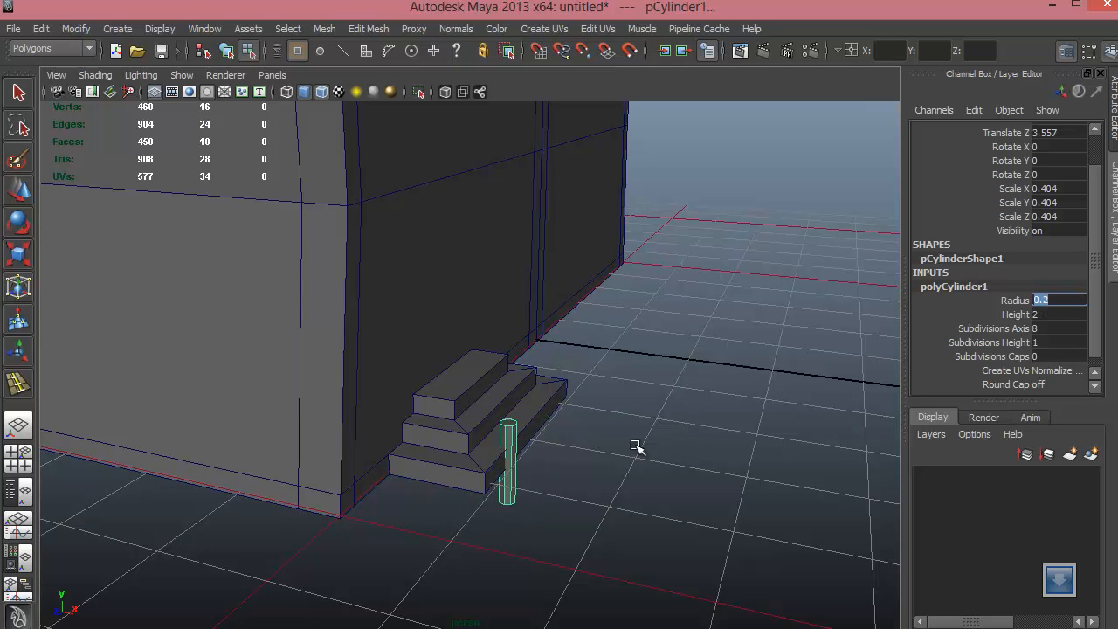
Step: Delete all side faces and the bottom face of the thin cylinder, keeping only its top cap
{"action": "middle_click_drag", "start_coordinate": [637, 447], "coordinate": [585, 332], "text": "alt"}
{"action": "right_click_drag", "start_coordinate": [574, 307], "coordinate": [572, 348]}
{"action": "left_click_drag", "start_coordinate": [549, 323], "coordinate": [639, 429]}
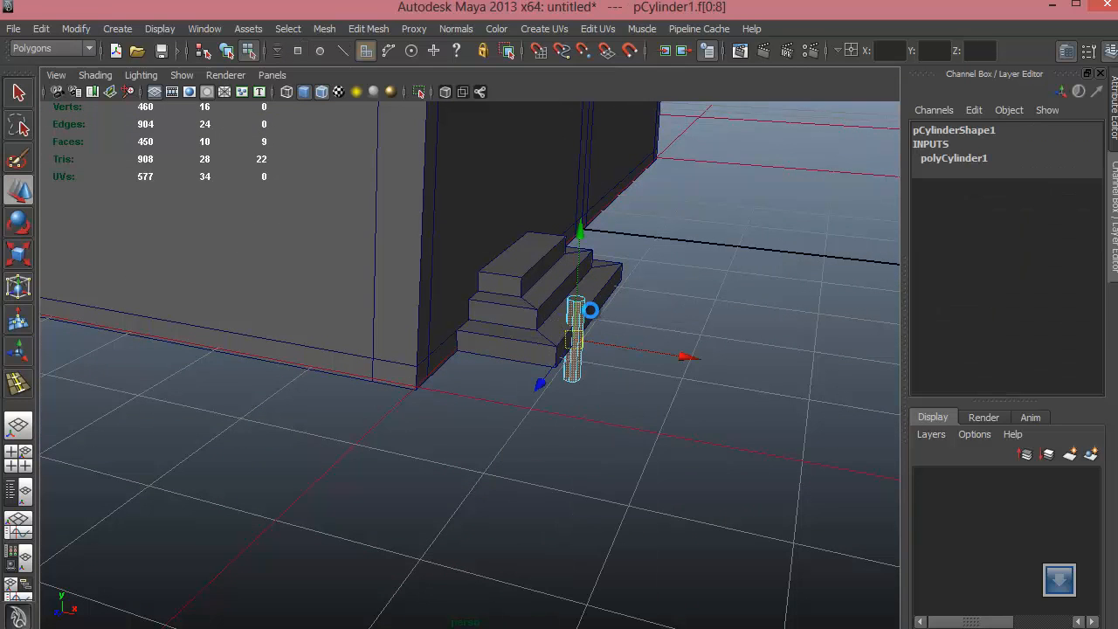
{"action": "key", "text": "Delete"}
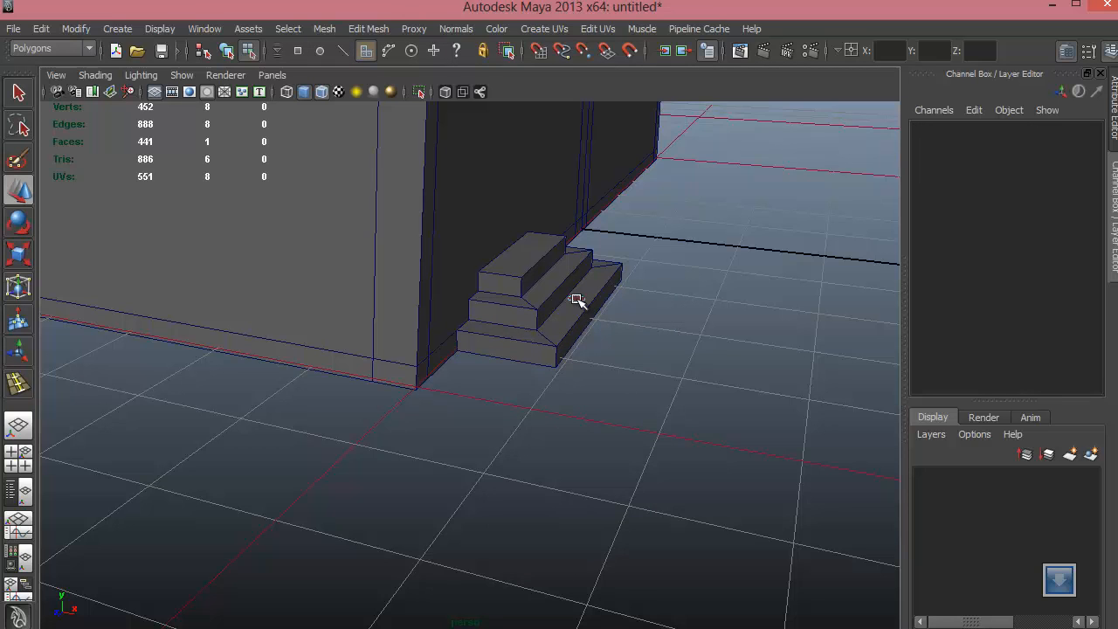
Step: Select the remaining cap as an object and set its Z rotation to 90 so it stands upright
{"action": "right_click_drag", "start_coordinate": [577, 300], "coordinate": [574, 394]}
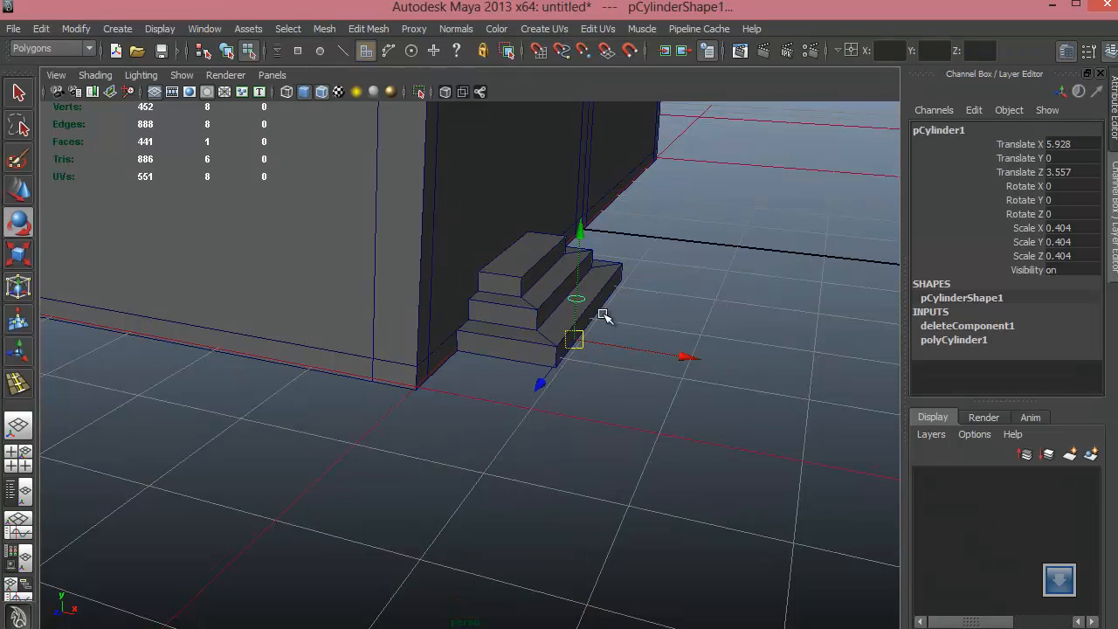
{"action": "key", "text": "e"}
{"action": "left_click_drag", "start_coordinate": [669, 219], "coordinate": [424, 150]}
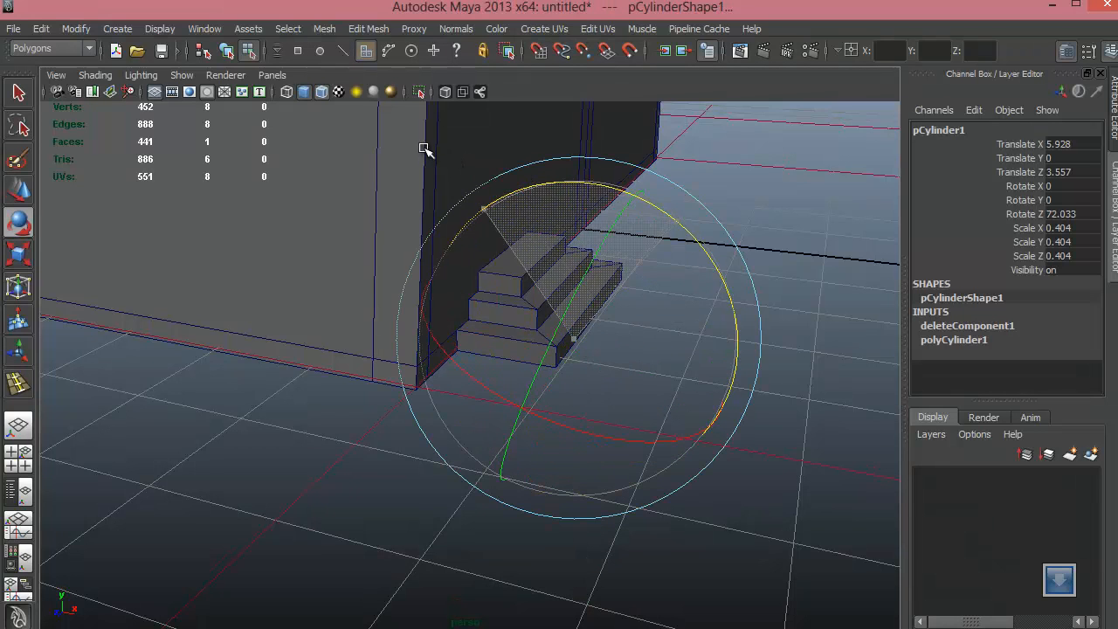
{"action": "left_click", "coordinate": [1091, 214]}
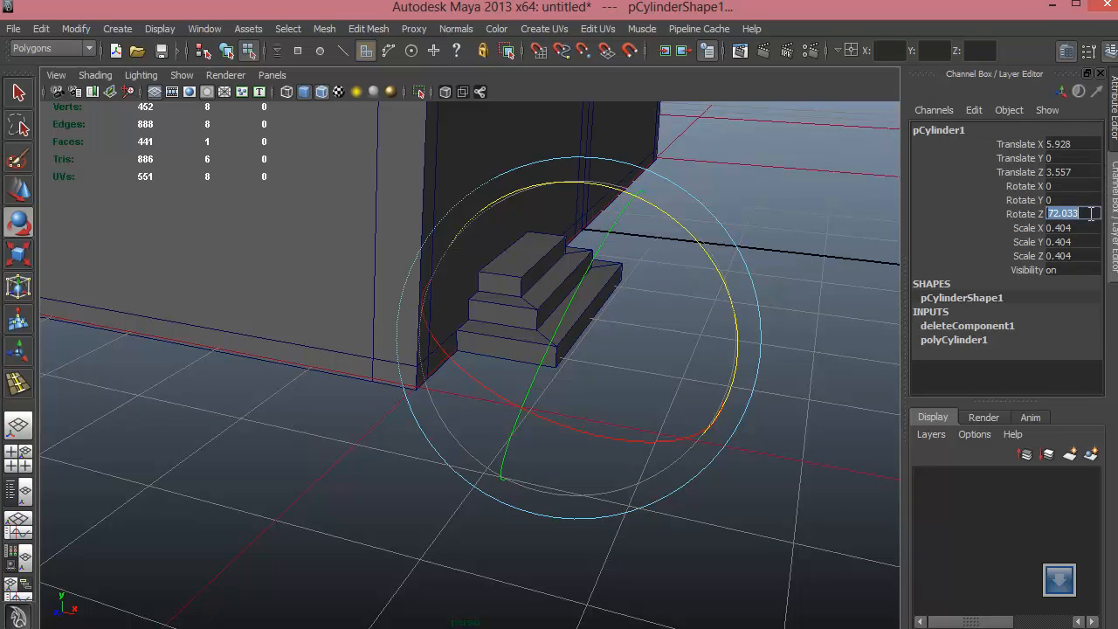
{"action": "type", "text": "90"}
{"action": "key", "text": "Return"}
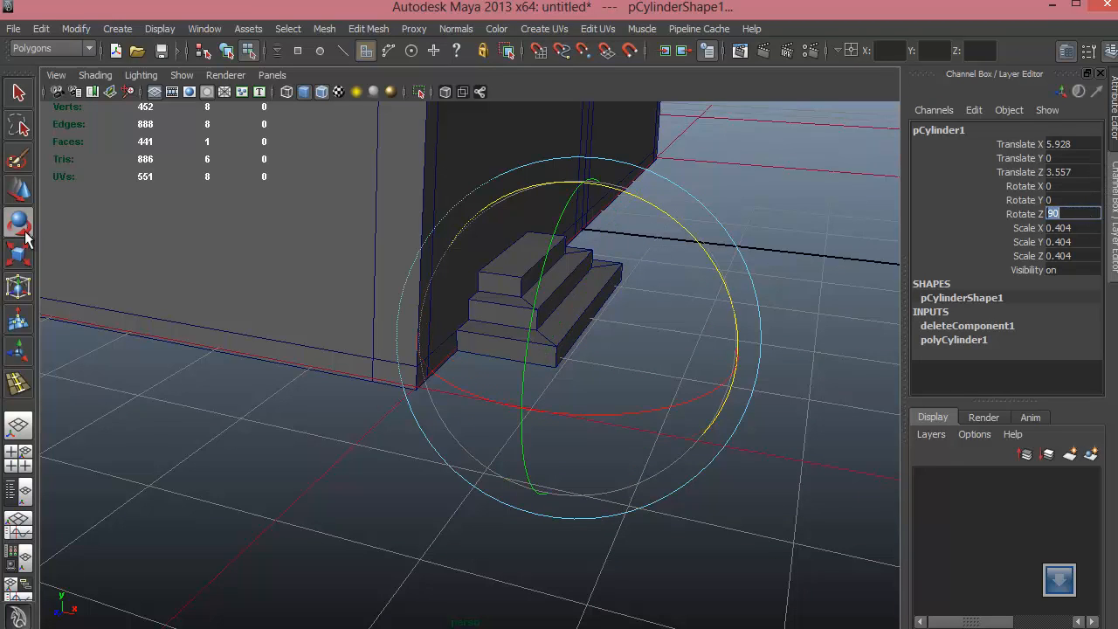
Step: Move the upright disc along Z to 4.249 and center its pivot
{"action": "key", "text": "w"}
{"action": "left_click_drag", "start_coordinate": [566, 359], "coordinate": [532, 405]}
{"action": "key", "text": "ctrl+z"}
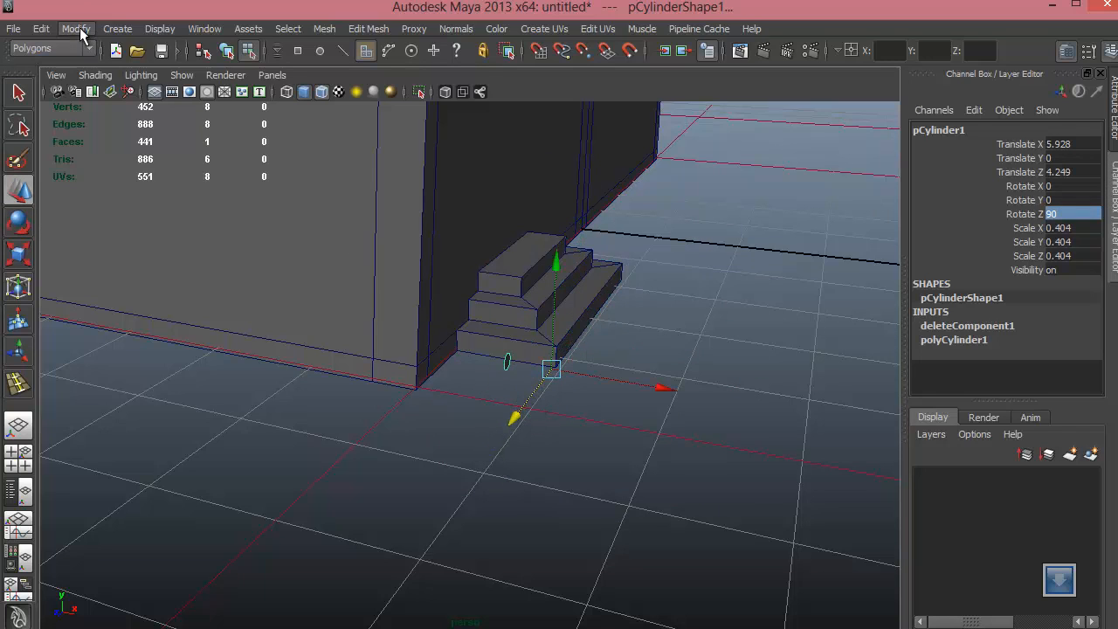
{"action": "left_click", "coordinate": [76, 30]}
{"action": "left_click", "coordinate": [105, 192]}
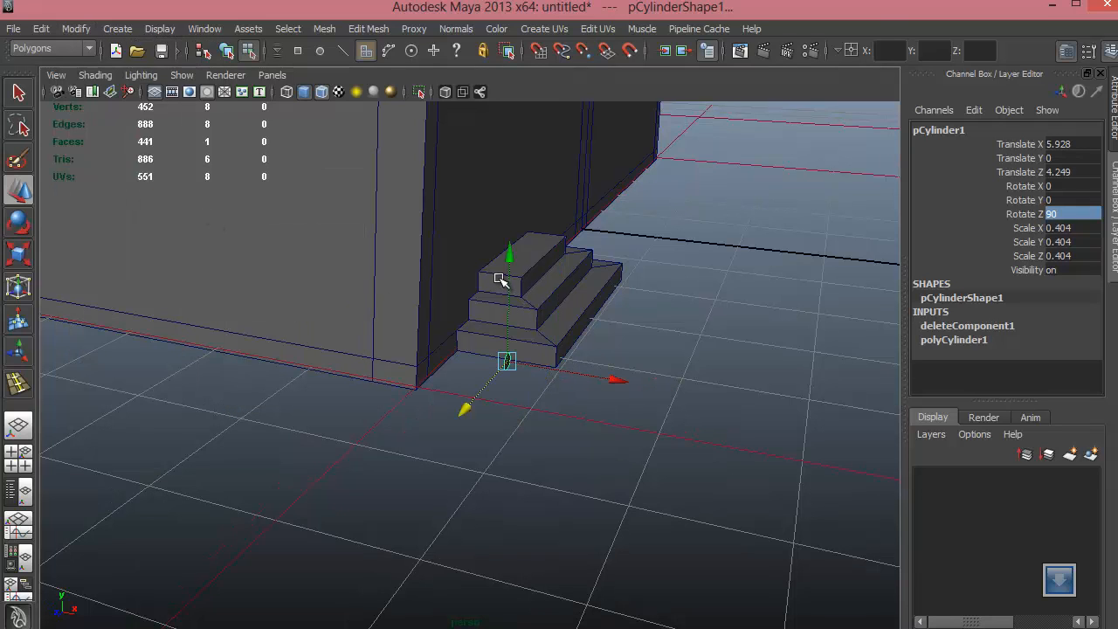
Step: Place the disc above the lowest step's outer front corner at X 6.263, Y 0.246, Z 4.029
{"action": "mouse_move", "coordinate": [511, 276]}
{"action": "left_mouse_down"}
{"action": "mouse_move", "coordinate": [512, 253]}
{"action": "mouse_move", "coordinate": [517, 271]}
{"action": "left_mouse_up"}
{"action": "key", "text": "f"}
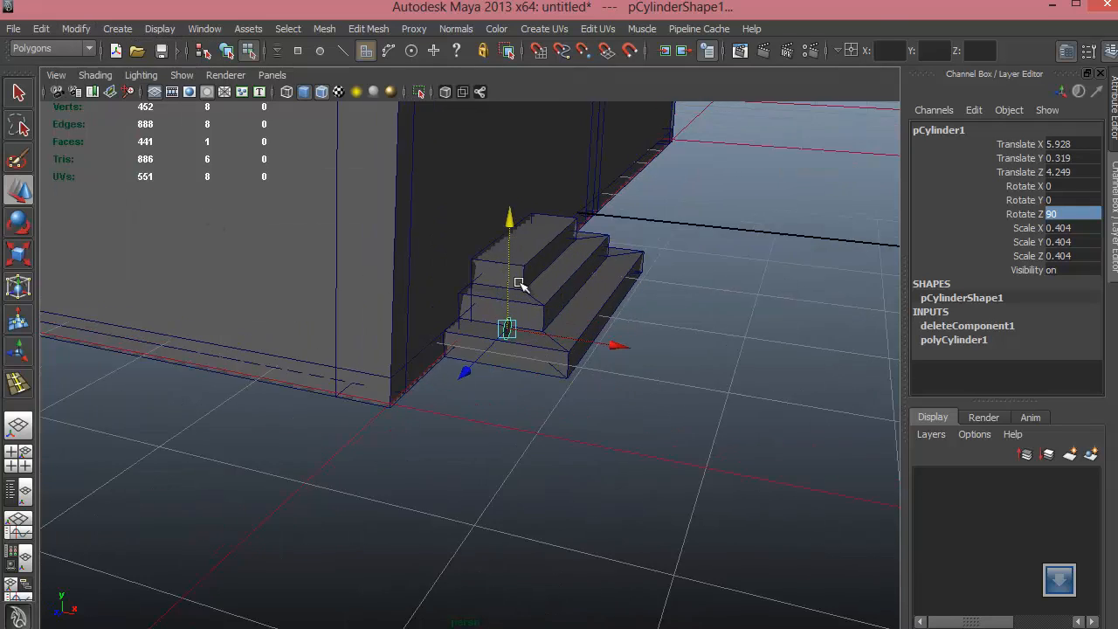
{"action": "right_click_drag", "start_coordinate": [516, 362], "coordinate": [282, 345], "text": "alt"}
{"action": "left_click_drag", "start_coordinate": [584, 421], "coordinate": [440, 397], "text": "alt"}
{"action": "left_click_drag", "start_coordinate": [411, 362], "coordinate": [472, 400]}
{"action": "left_click_drag", "start_coordinate": [537, 447], "coordinate": [540, 268], "text": "alt"}
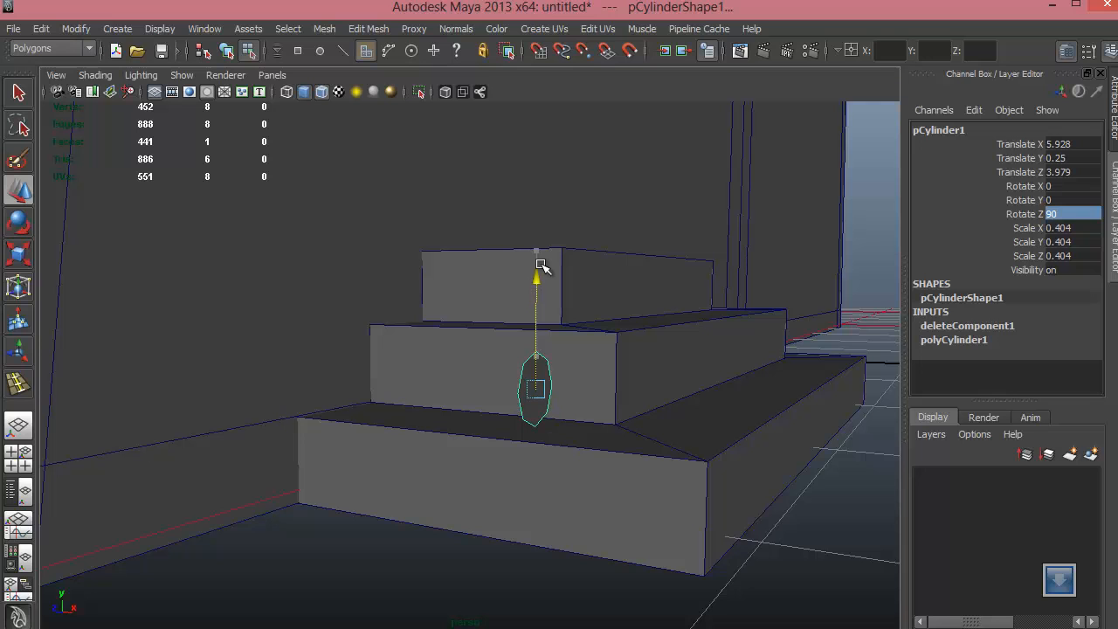
{"action": "mouse_move", "coordinate": [622, 393]}
{"action": "left_mouse_down"}
{"action": "mouse_move", "coordinate": [716, 420]}
{"action": "mouse_move", "coordinate": [661, 494]}
{"action": "mouse_move", "coordinate": [557, 492]}
{"action": "mouse_move", "coordinate": [573, 477]}
{"action": "mouse_move", "coordinate": [559, 480]}
{"action": "mouse_move", "coordinate": [579, 507]}
{"action": "mouse_move", "coordinate": [748, 504]}
{"action": "mouse_move", "coordinate": [639, 382]}
{"action": "left_mouse_up"}
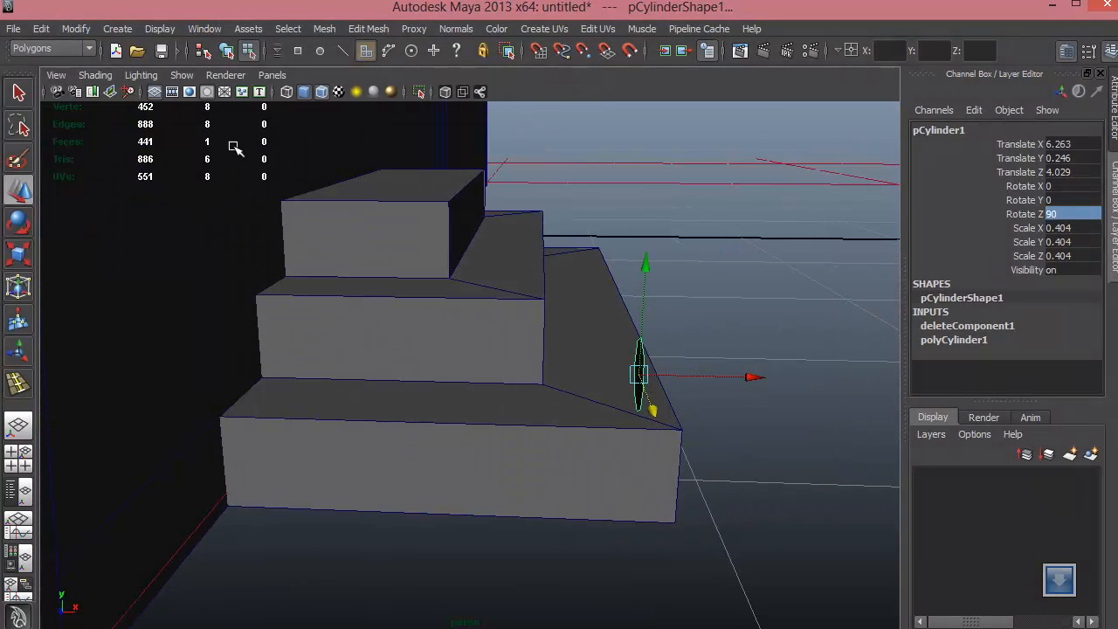
Step: Maximize the front view and activate the CV Curve Tool with cubic degree and uniform knot spacing
{"action": "right_click_drag", "start_coordinate": [791, 188], "coordinate": [254, 210], "text": "alt"}
{"action": "mouse_move", "coordinate": [537, 388]}
{"action": "left_mouse_down", "text": "alt"}
{"action": "mouse_move", "coordinate": [564, 386]}
{"action": "mouse_move", "coordinate": [543, 380]}
{"action": "left_mouse_up", "text": "alt"}
{"action": "key", "text": "space"}
{"action": "key", "text": "space"}
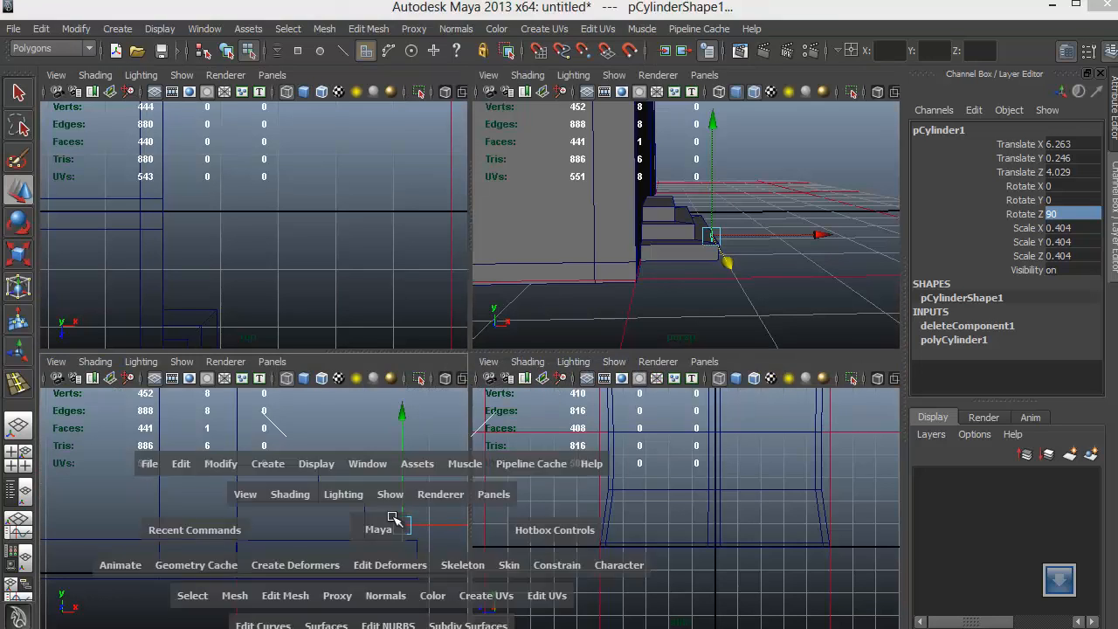
{"action": "middle_click_drag", "start_coordinate": [599, 404], "coordinate": [473, 583], "text": "alt"}
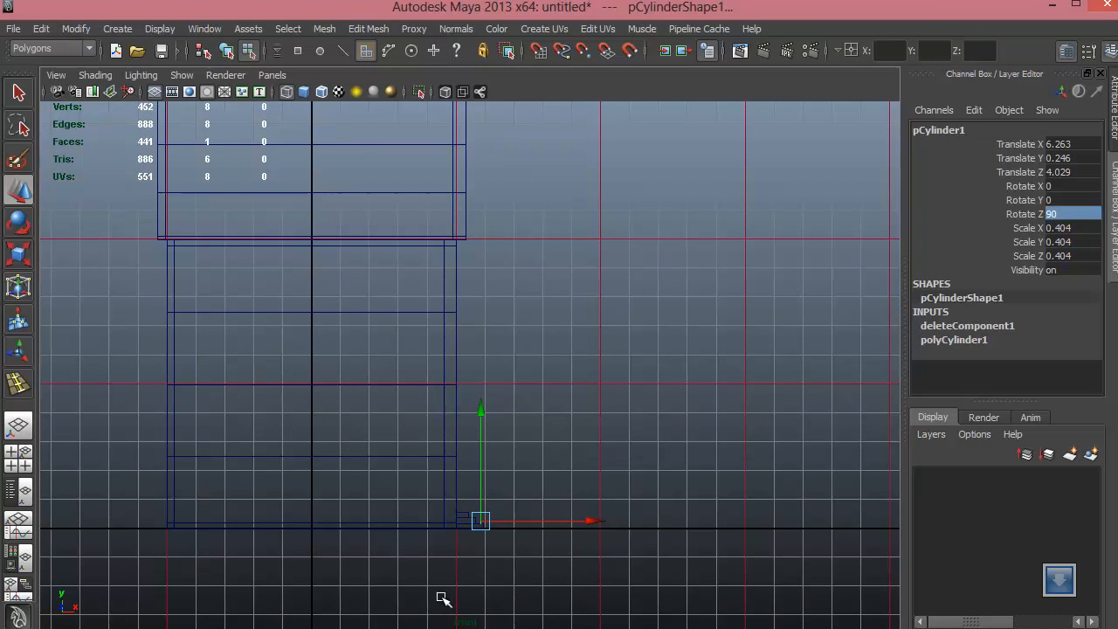
{"action": "middle_click_drag", "start_coordinate": [469, 528], "coordinate": [443, 539], "text": "alt"}
{"action": "right_click_drag", "start_coordinate": [427, 522], "coordinate": [471, 532], "text": "alt"}
{"action": "middle_click_drag", "start_coordinate": [471, 532], "coordinate": [467, 529], "text": "alt"}
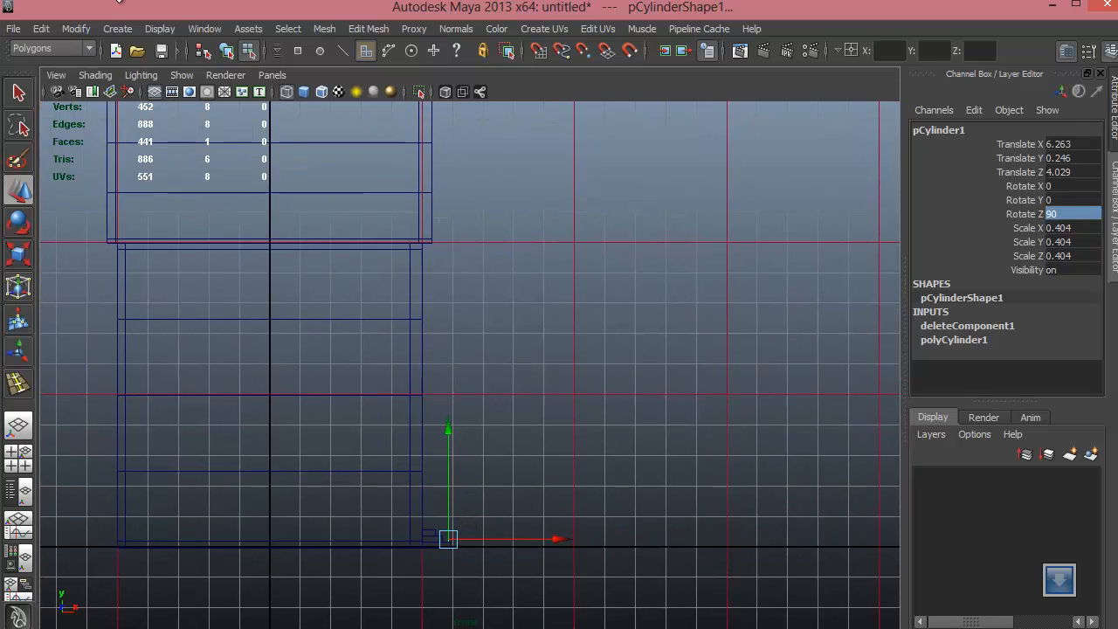
{"action": "left_click", "coordinate": [118, 29]}
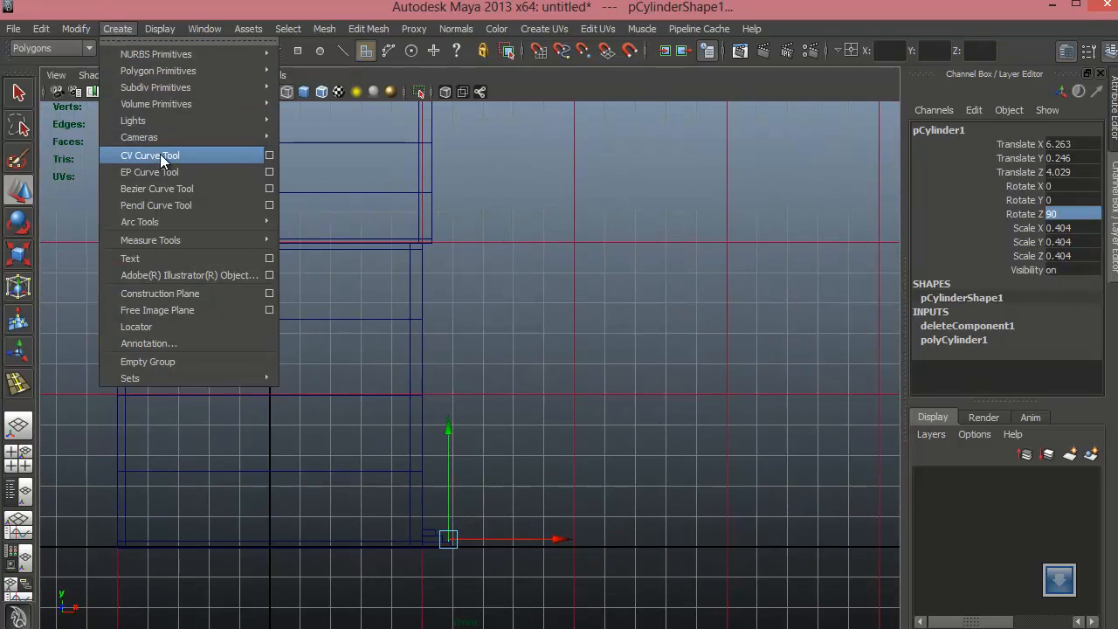
{"action": "left_click", "coordinate": [268, 155]}
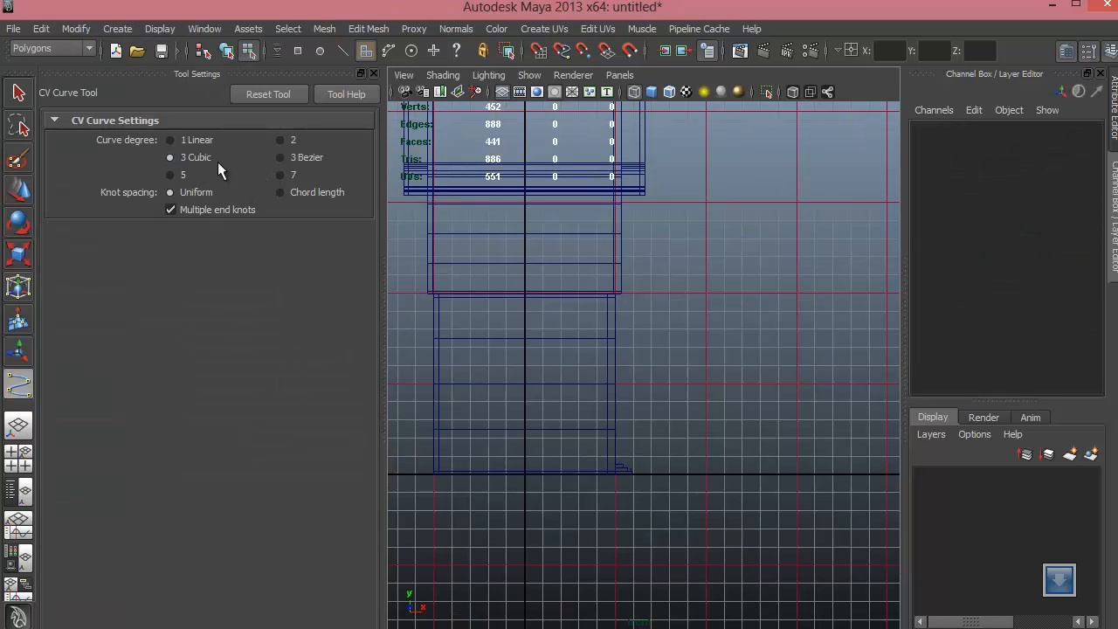
{"action": "left_click", "coordinate": [374, 74]}
Step: Draw the lower part of a CV curve from the lowest step's outer end, bulging toward the wall and back outward above the stairs
{"action": "scroll", "coordinate": [477, 332], "scroll_direction": "up", "scroll_amount": 6}
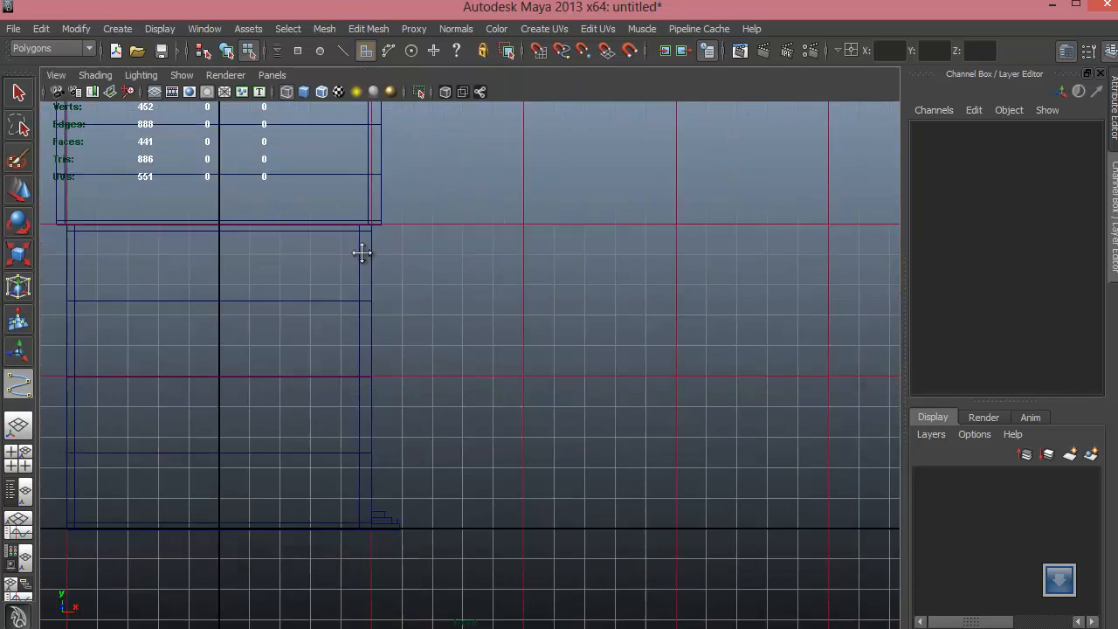
{"action": "middle_click_drag", "start_coordinate": [394, 412], "coordinate": [472, 416], "text": "alt"}
{"action": "middle_click_drag", "start_coordinate": [349, 430], "coordinate": [486, 374], "text": "alt"}
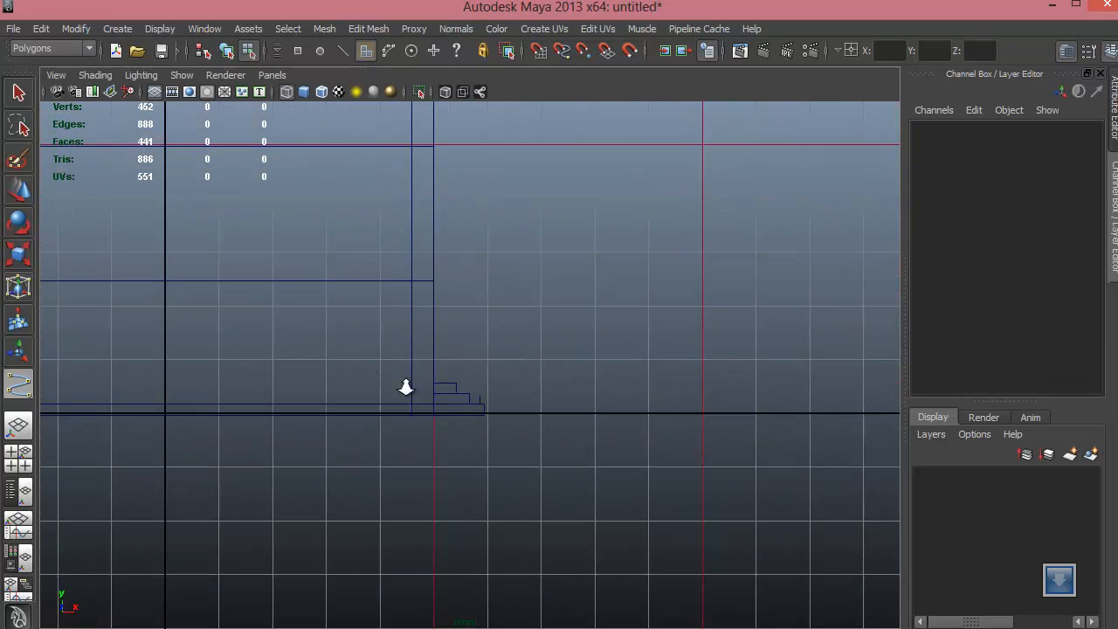
{"action": "right_click_drag", "start_coordinate": [404, 387], "coordinate": [484, 414], "text": "alt"}
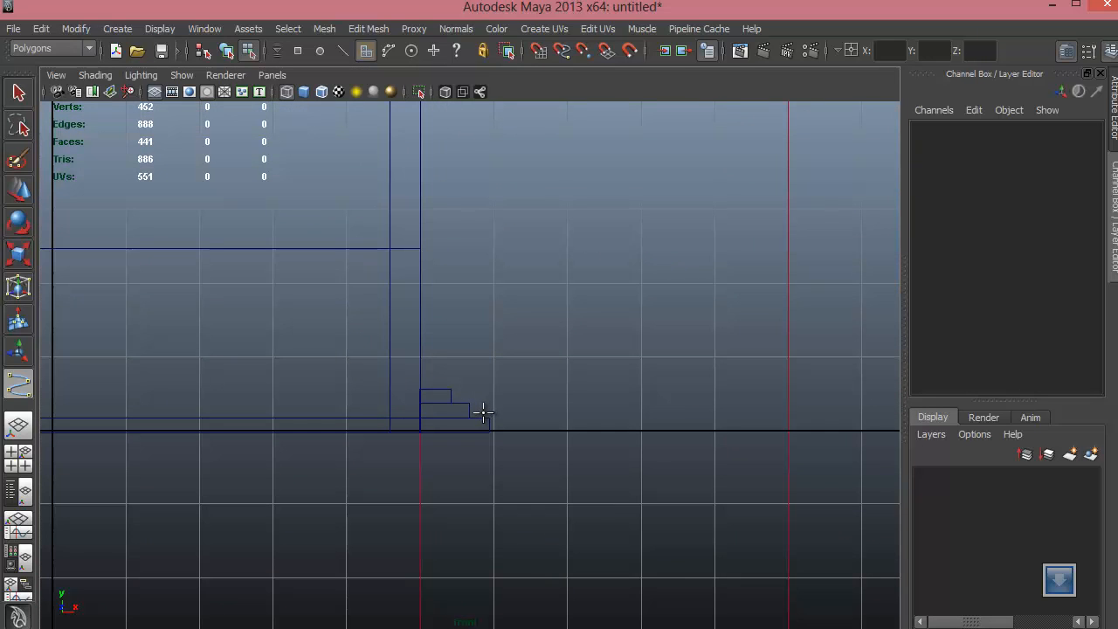
{"action": "left_click", "coordinate": [484, 413]}
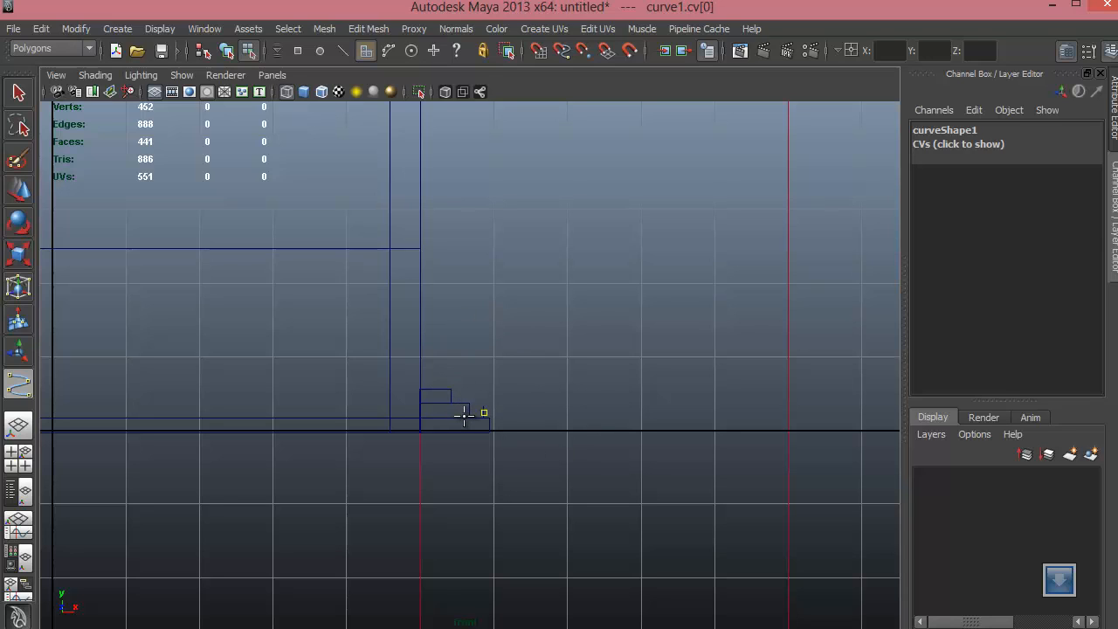
{"action": "left_click", "coordinate": [440, 360]}
{"action": "left_click", "coordinate": [462, 336]}
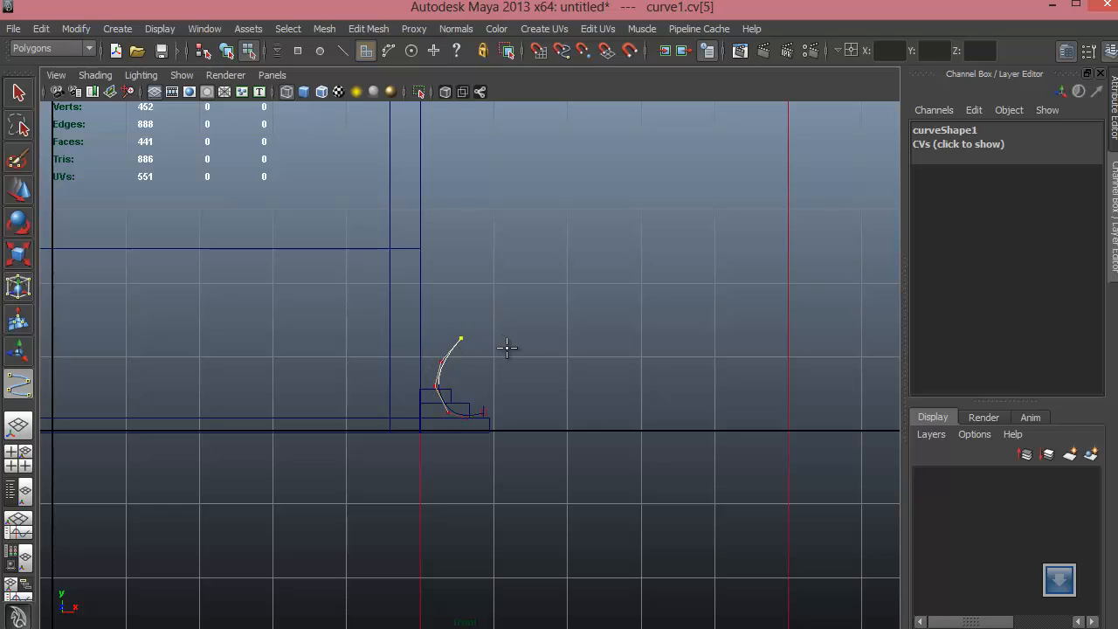
{"action": "left_click", "coordinate": [506, 349]}
{"action": "left_click", "coordinate": [558, 359]}
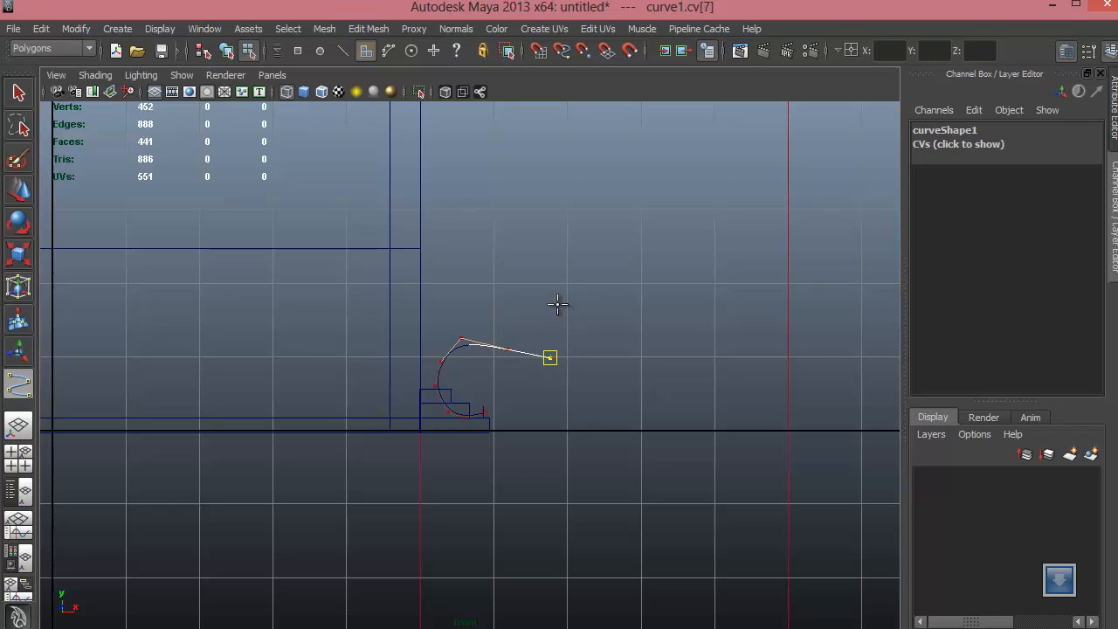
Step: Continue the curve upward with an outward bend, curl its end inward into a small spiral, and finish the curve
{"action": "key", "text": "Insert"}
{"action": "left_click", "coordinate": [566, 310]}
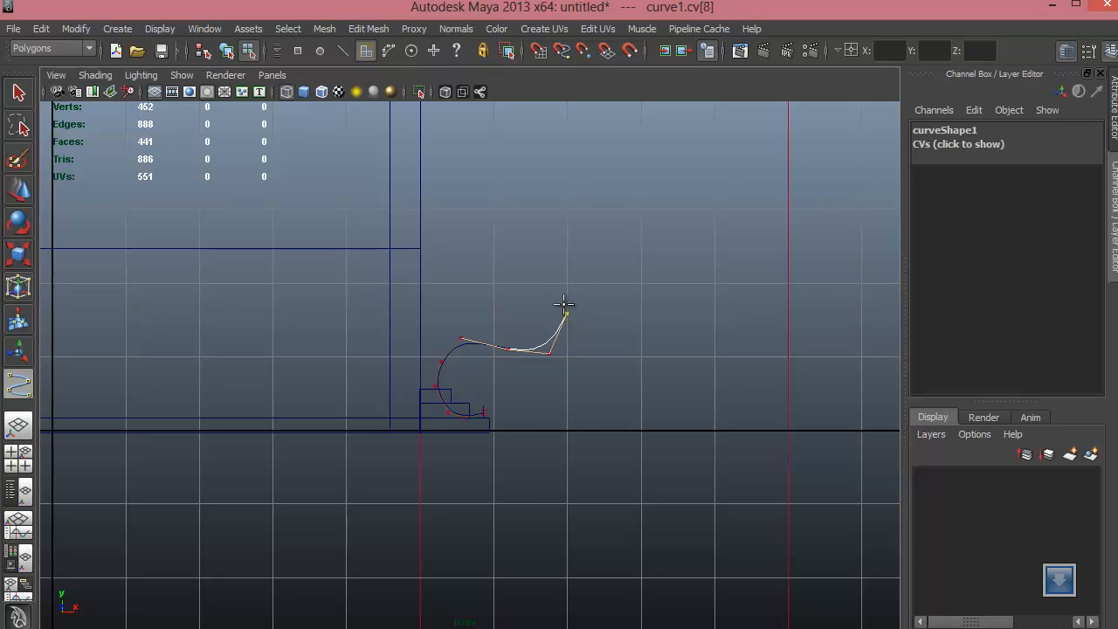
{"action": "left_click", "coordinate": [555, 288]}
{"action": "left_click", "coordinate": [533, 272]}
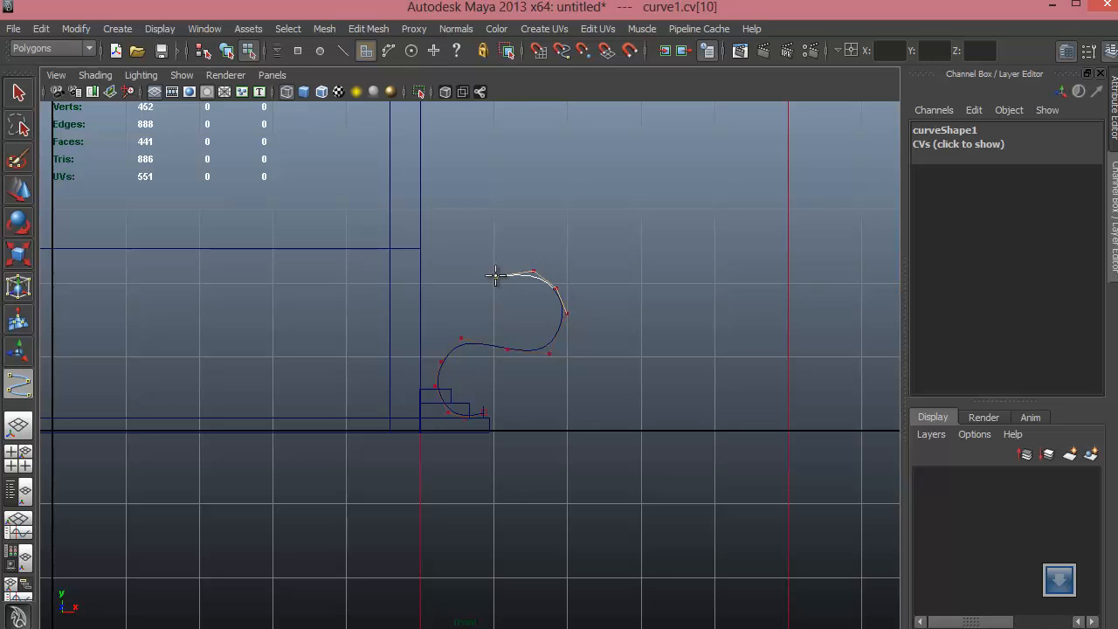
{"action": "left_click", "coordinate": [496, 277]}
{"action": "left_click", "coordinate": [525, 309]}
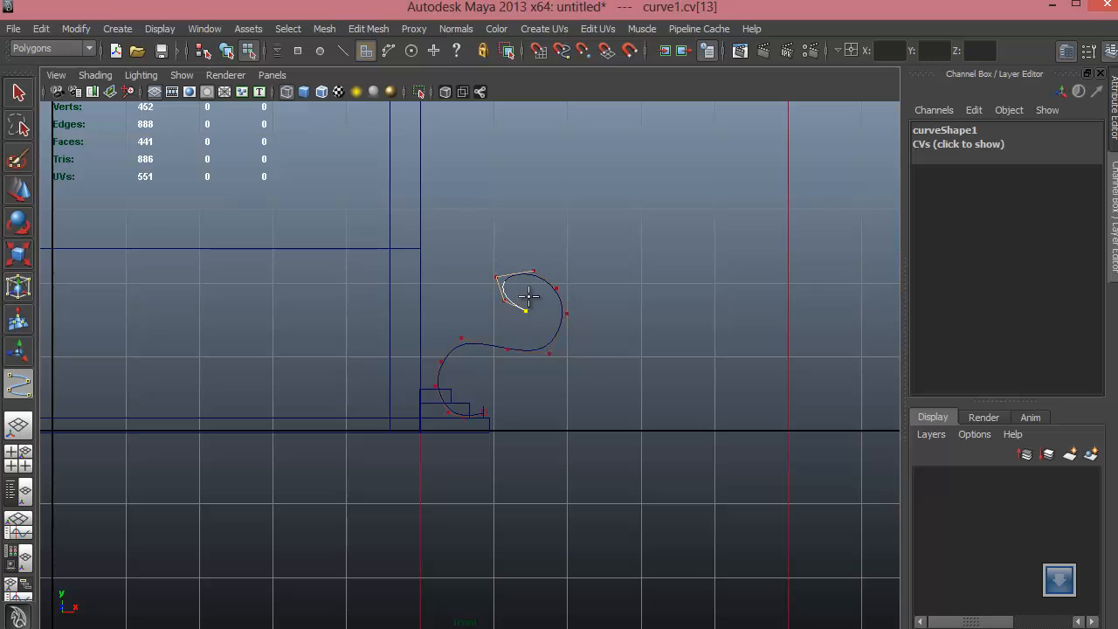
{"action": "left_click", "coordinate": [528, 299]}
{"action": "key", "text": "Return"}
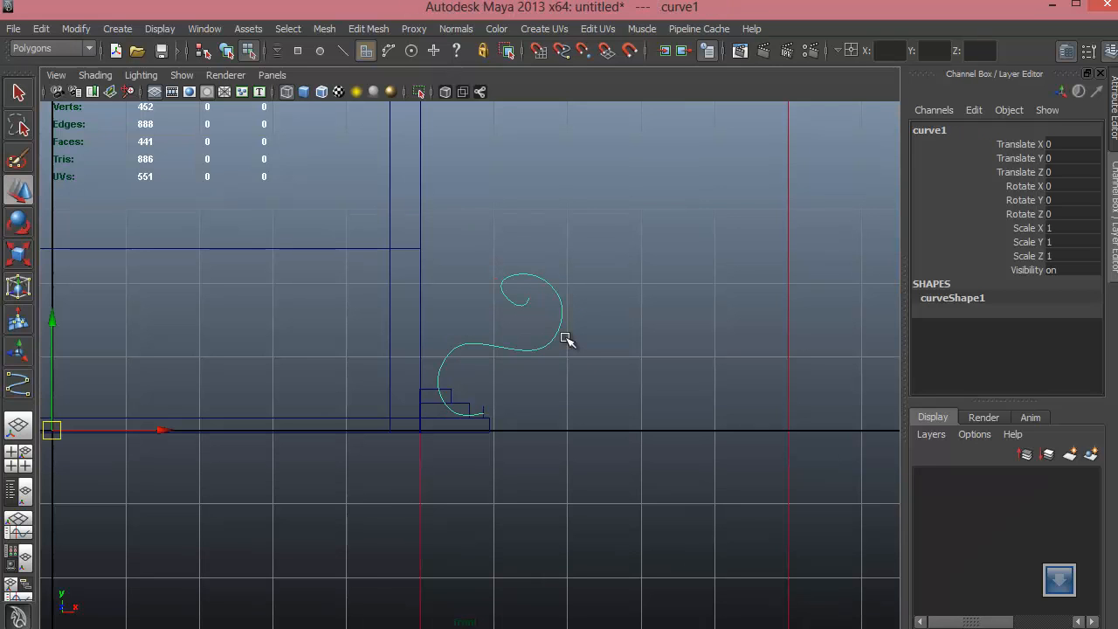
Step: Reposition the control vertices of the curve's upper spiral to make the curl rounder and its outer bend fuller
{"action": "middle_click_drag", "start_coordinate": [488, 313], "coordinate": [407, 302], "text": "alt"}
{"action": "right_click_drag", "start_coordinate": [408, 301], "coordinate": [392, 278], "text": "alt"}
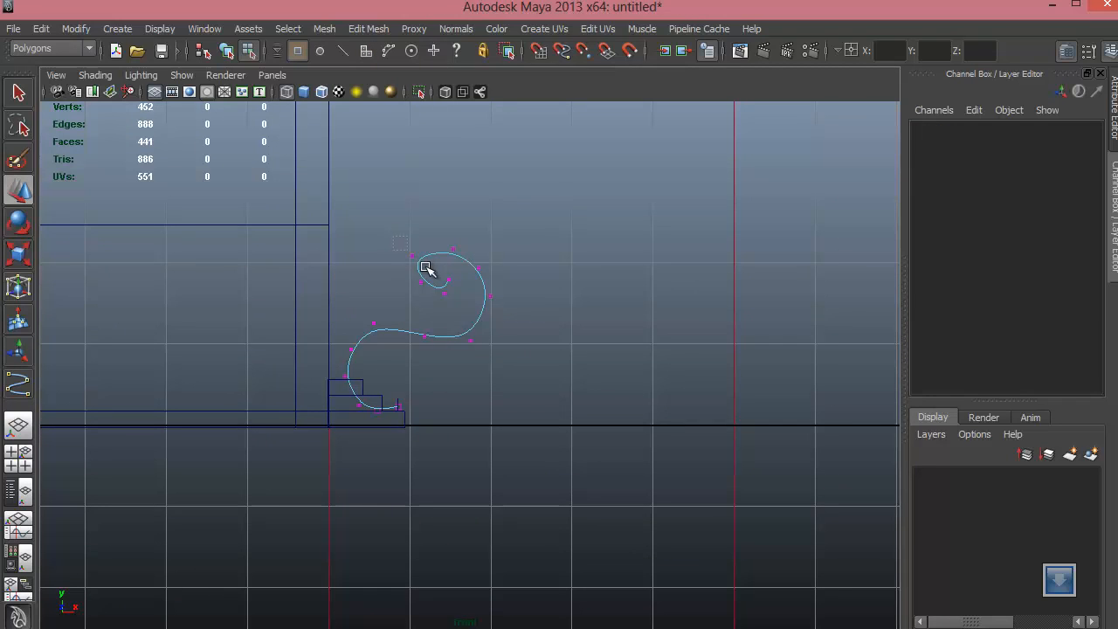
{"action": "left_click", "coordinate": [426, 254]}
{"action": "left_click", "coordinate": [448, 281]}
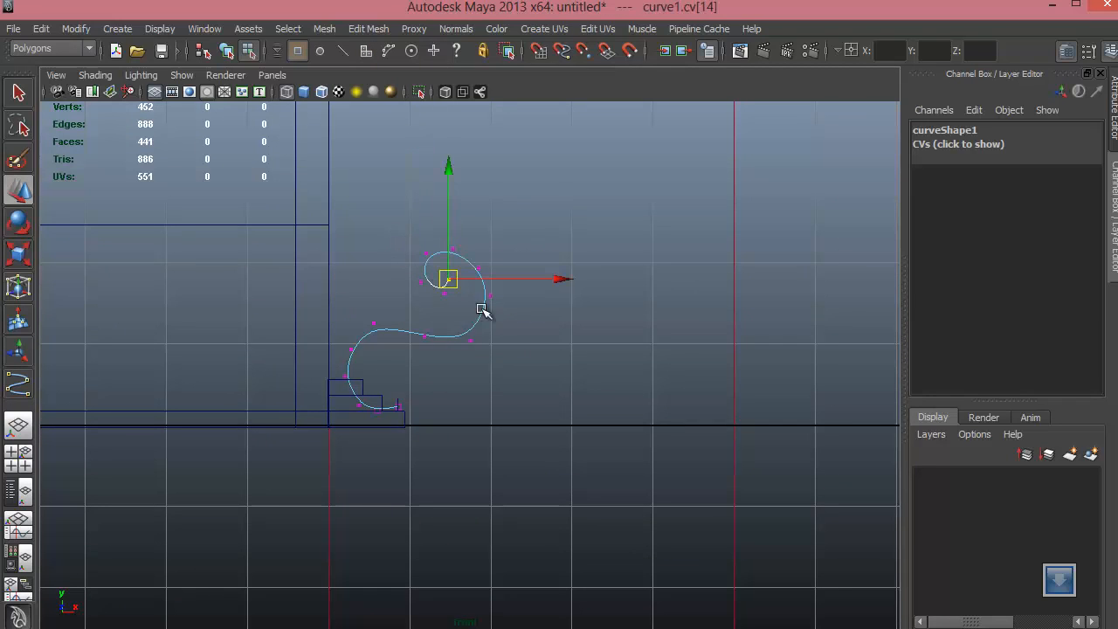
{"action": "left_click_drag", "start_coordinate": [472, 340], "coordinate": [469, 322]}
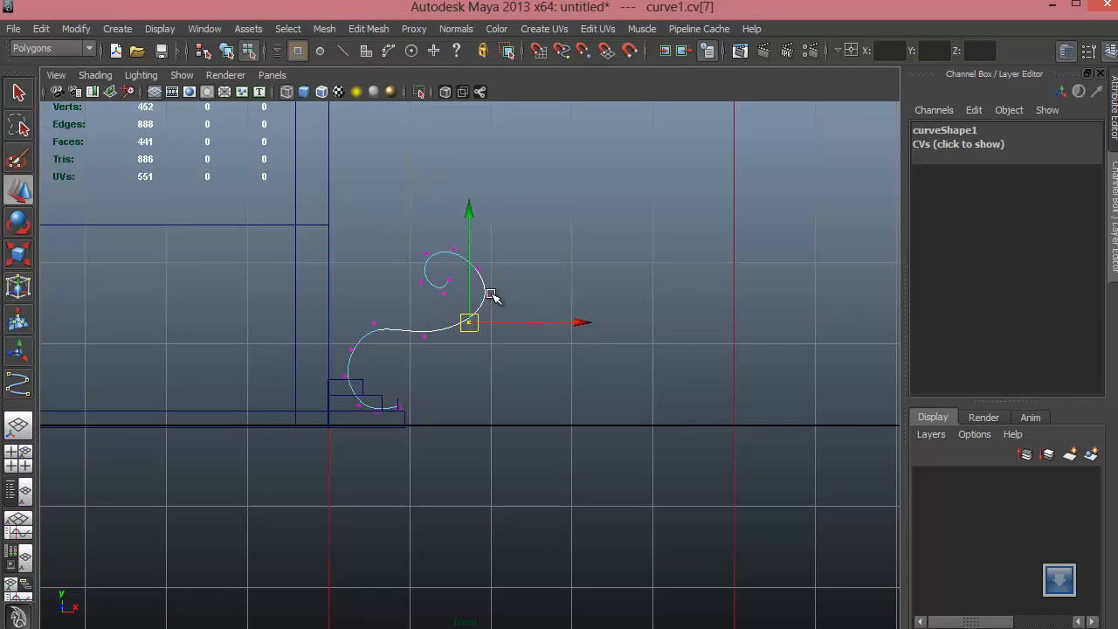
{"action": "left_click", "coordinate": [489, 293]}
{"action": "left_click", "coordinate": [478, 268]}
{"action": "left_click_drag", "start_coordinate": [480, 269], "coordinate": [458, 242]}
{"action": "left_click", "coordinate": [453, 249]}
{"action": "left_click", "coordinate": [505, 354]}
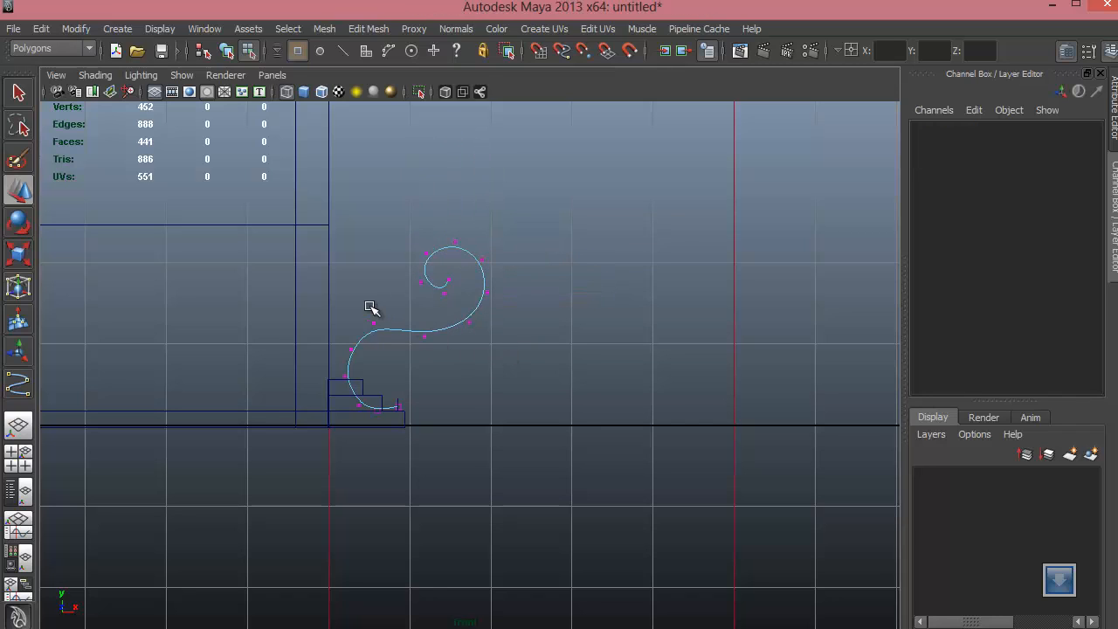
Step: Move the control vertices of the lower bulge closer to the wall and lower those of the middle bend
{"action": "left_click_drag", "start_coordinate": [369, 306], "coordinate": [382, 340]}
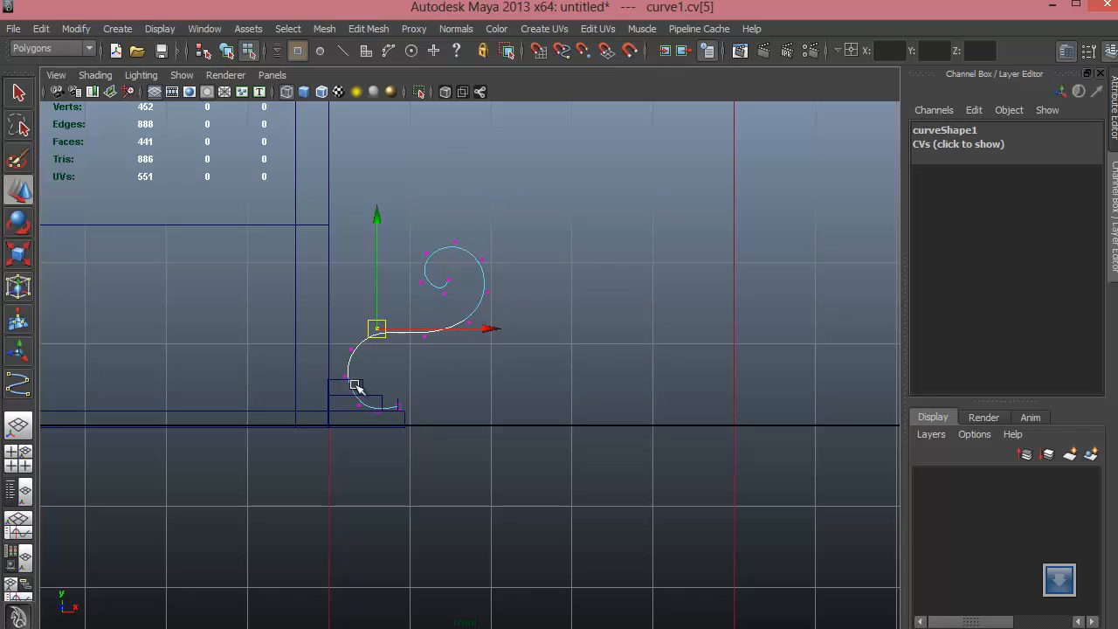
{"action": "left_click", "coordinate": [346, 377]}
{"action": "left_click_drag", "start_coordinate": [344, 378], "coordinate": [347, 346]}
{"action": "left_click", "coordinate": [351, 350]}
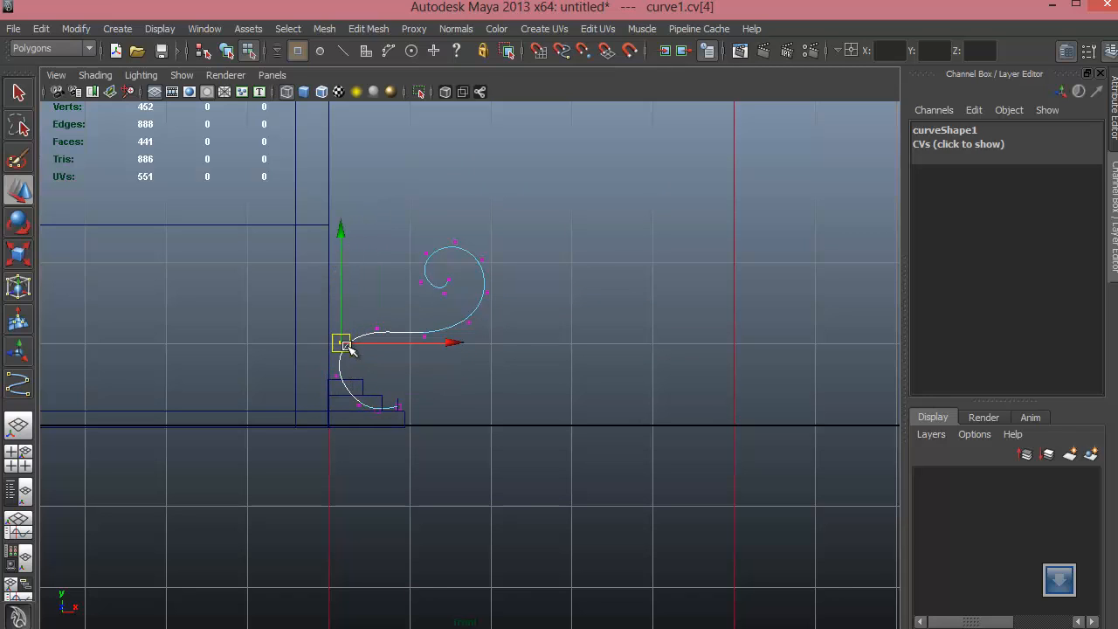
{"action": "left_click", "coordinate": [423, 336]}
{"action": "left_click_drag", "start_coordinate": [425, 337], "coordinate": [416, 348]}
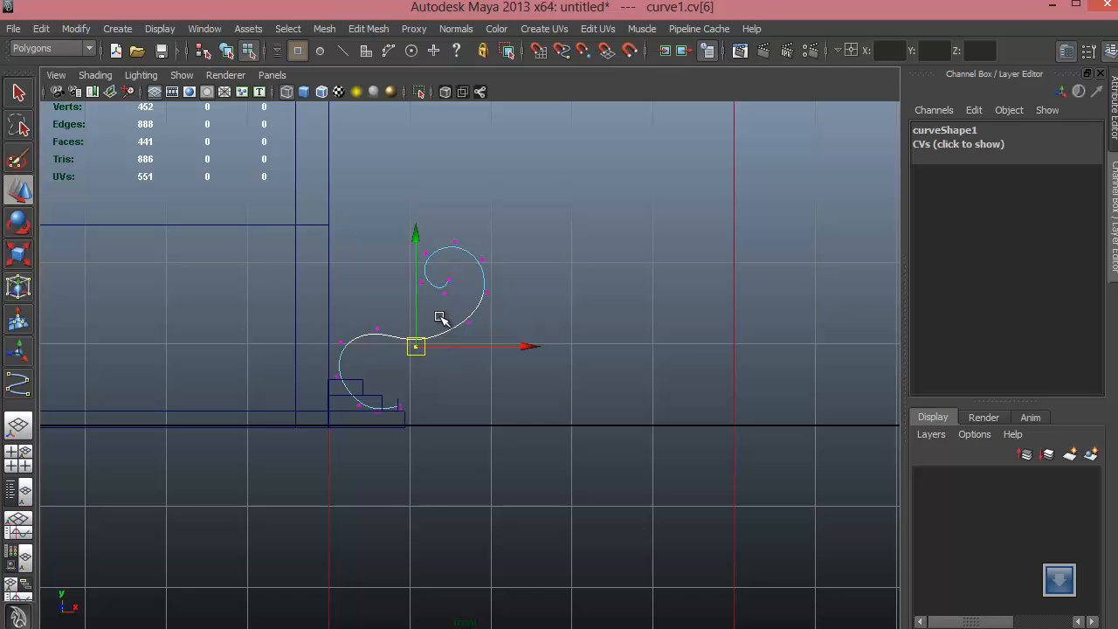
{"action": "left_click", "coordinate": [469, 322]}
{"action": "left_click_drag", "start_coordinate": [472, 324], "coordinate": [465, 336]}
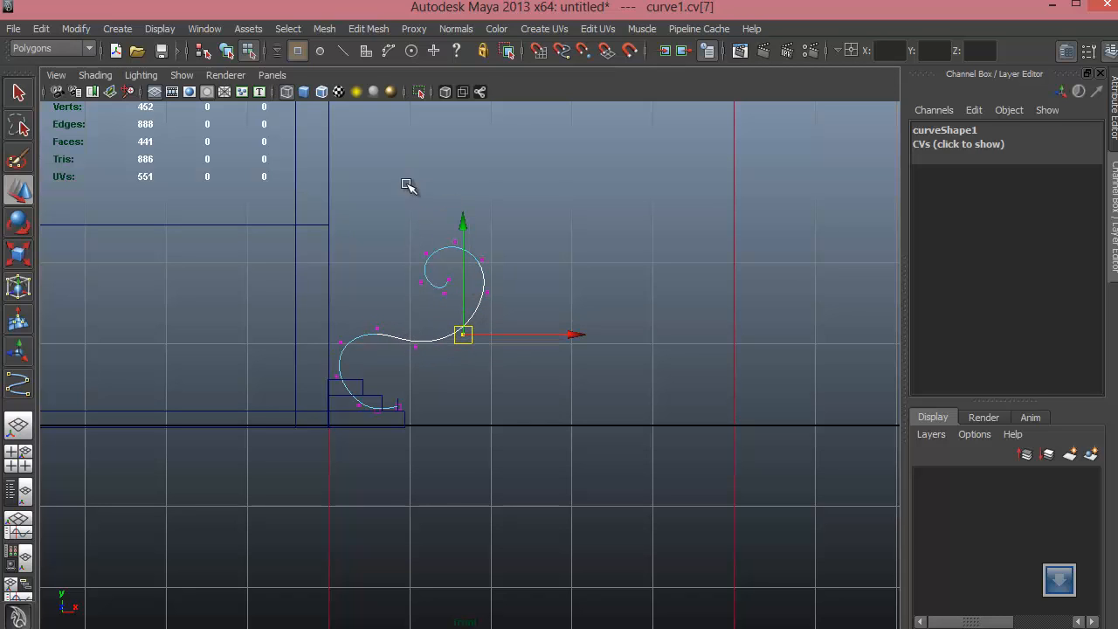
Step: Shift the spiral's control vertices slightly toward the house and nudge the vertex near the curve's base up toward the wall
{"action": "left_click_drag", "start_coordinate": [392, 232], "coordinate": [518, 307]}
{"action": "left_click_drag", "start_coordinate": [451, 271], "coordinate": [438, 273]}
{"action": "left_click", "coordinate": [354, 399]}
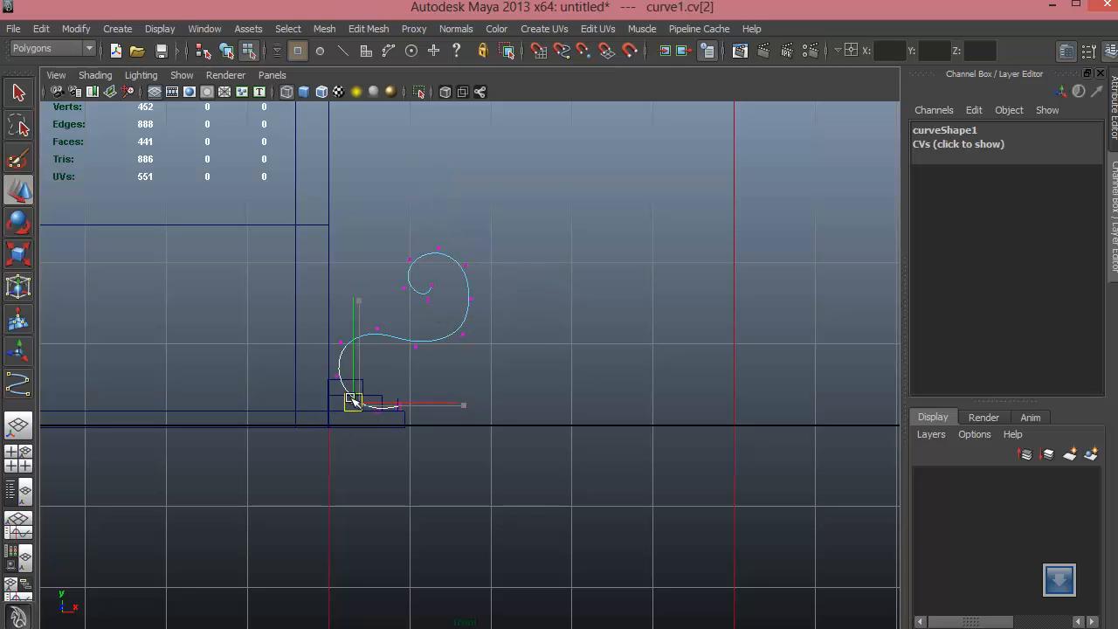
{"action": "left_click", "coordinate": [471, 442]}
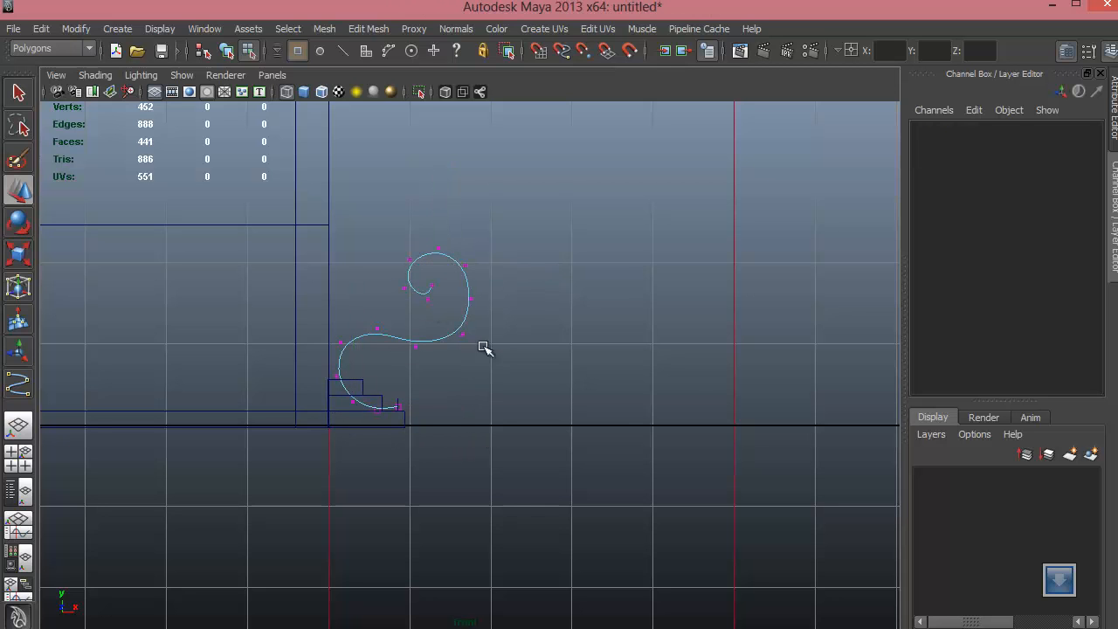
Step: Return to the perspective view, select the whole curve and center its pivot
{"action": "key", "text": "space"}
{"action": "key", "text": "space"}
{"action": "left_click_drag", "start_coordinate": [554, 307], "coordinate": [531, 248], "text": "alt"}
{"action": "right_click_drag", "start_coordinate": [537, 237], "coordinate": [539, 330]}
{"action": "left_click_drag", "start_coordinate": [674, 327], "coordinate": [563, 321], "text": "alt"}
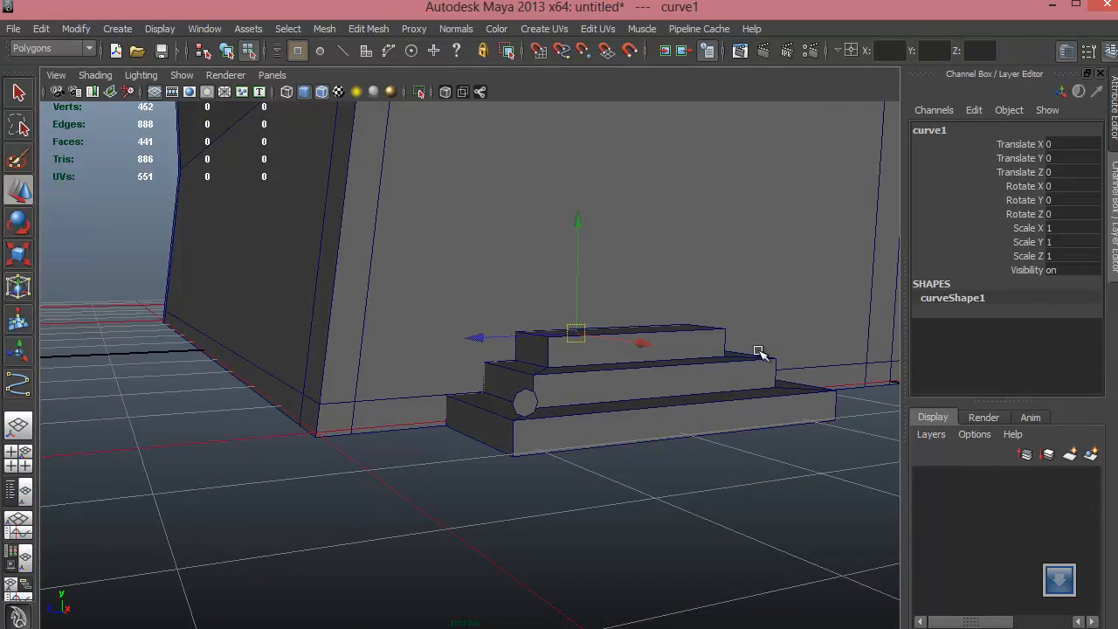
{"action": "right_click_drag", "start_coordinate": [758, 351], "coordinate": [594, 323], "text": "alt"}
{"action": "middle_click_drag", "start_coordinate": [594, 322], "coordinate": [511, 328], "text": "alt"}
{"action": "left_click", "coordinate": [117, 30]}
{"action": "mouse_move", "coordinate": [82, 32]}
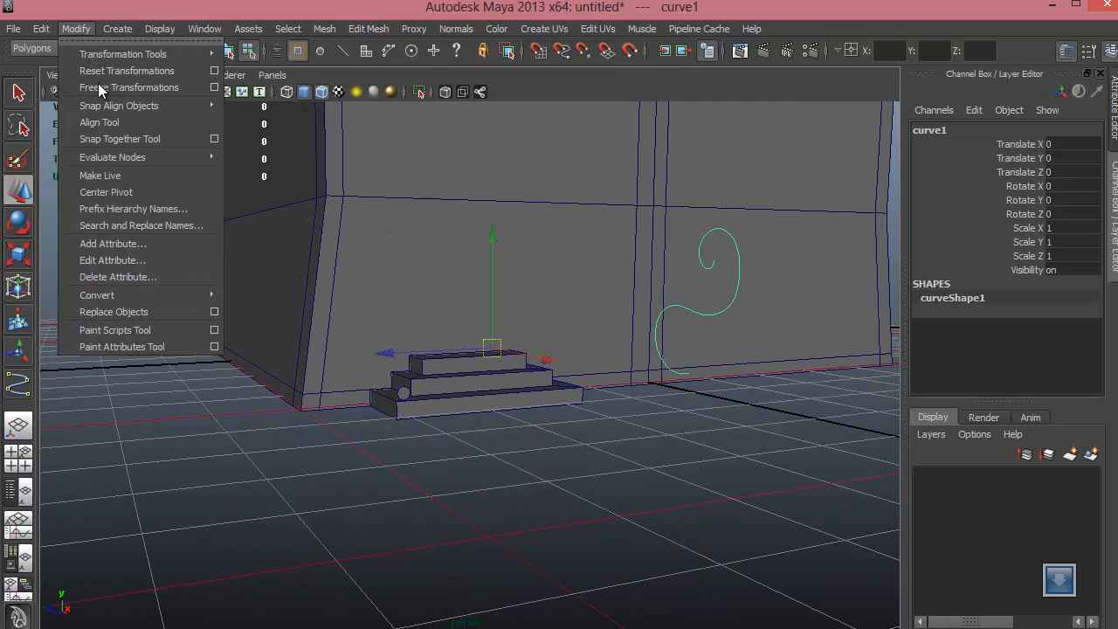
{"action": "left_click", "coordinate": [109, 192]}
Step: Move the curve along Z to about 4.028 so that it lines up with the disc on the lowest step
{"action": "left_click_drag", "start_coordinate": [591, 305], "coordinate": [276, 328]}
{"action": "right_click_drag", "start_coordinate": [276, 328], "coordinate": [414, 451], "text": "alt"}
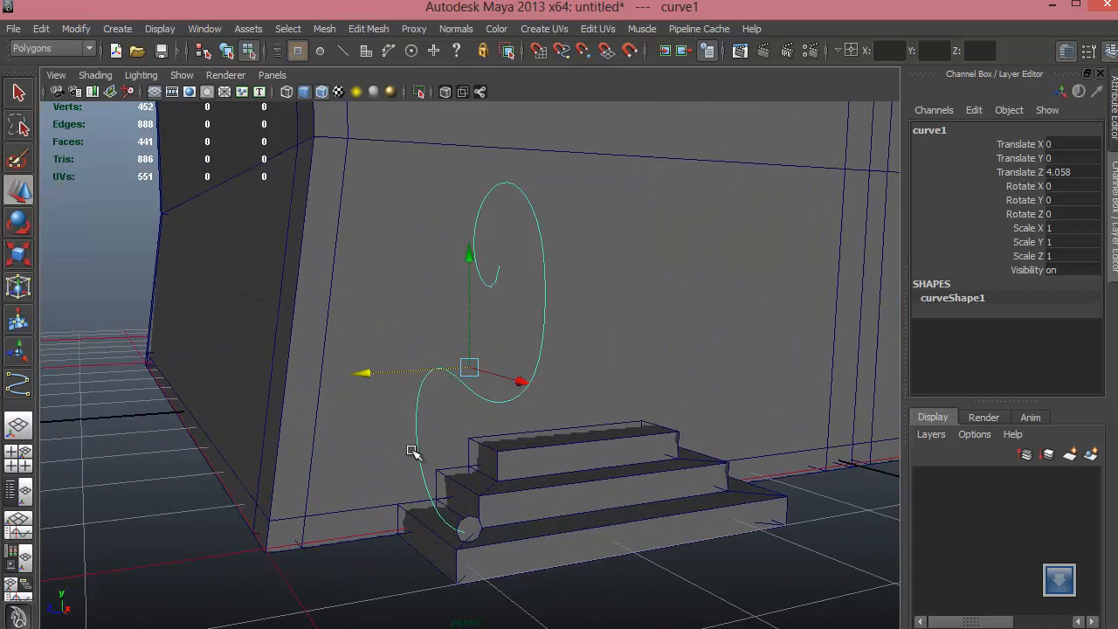
{"action": "middle_click_drag", "start_coordinate": [457, 400], "coordinate": [457, 289], "text": "alt"}
{"action": "right_click_drag", "start_coordinate": [457, 289], "coordinate": [664, 437], "text": "alt"}
{"action": "left_click_drag", "start_coordinate": [524, 489], "coordinate": [511, 467], "text": "alt"}
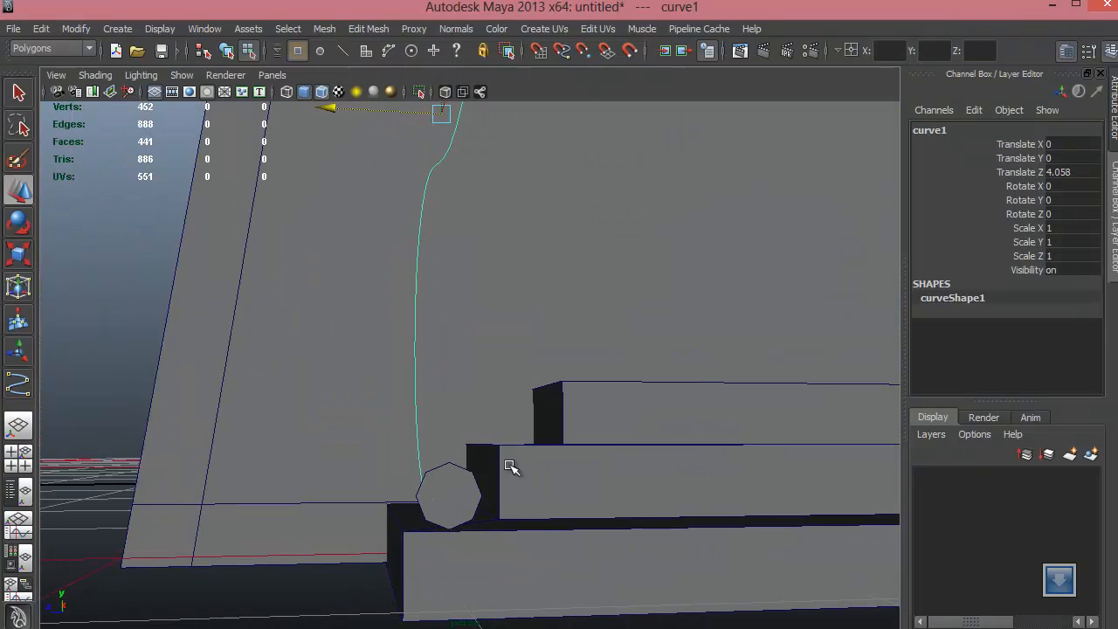
{"action": "left_click_drag", "start_coordinate": [402, 109], "coordinate": [412, 117]}
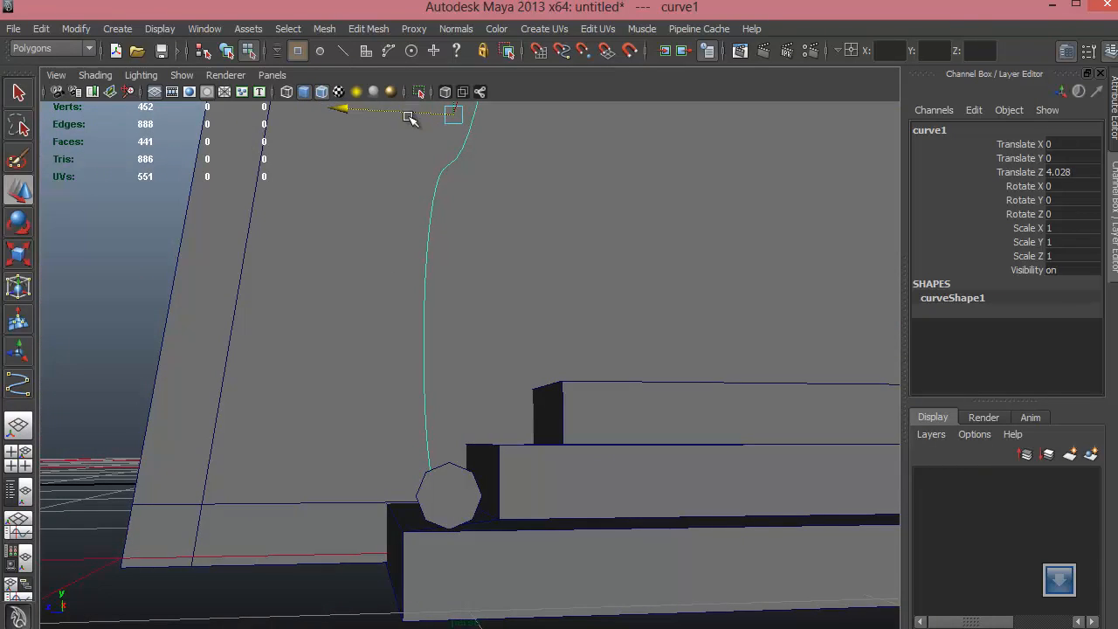
Step: Adjust the curve's starting control vertex to meet the disc's centre, then return to object selection and clear the selection
{"action": "left_click_drag", "start_coordinate": [457, 230], "coordinate": [462, 227], "text": "alt"}
{"action": "left_click_drag", "start_coordinate": [460, 180], "coordinate": [400, 443], "text": "alt"}
{"action": "right_click_drag", "start_coordinate": [339, 400], "coordinate": [327, 415]}
{"action": "left_click_drag", "start_coordinate": [447, 479], "coordinate": [447, 477]}
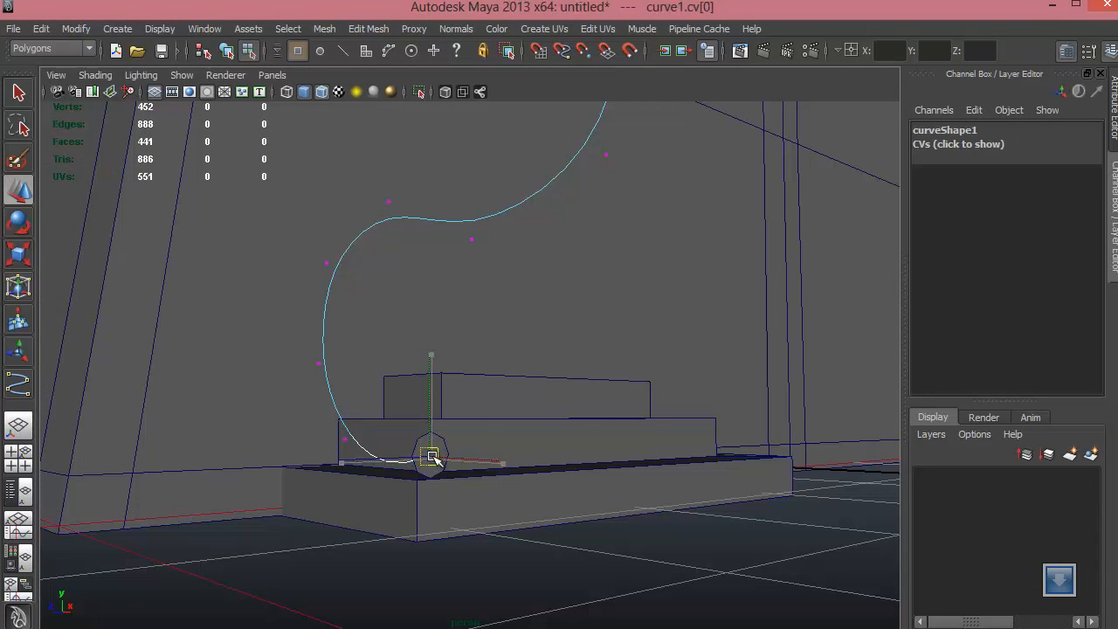
{"action": "left_click_drag", "start_coordinate": [434, 395], "coordinate": [470, 511]}
{"action": "right_click_drag", "start_coordinate": [452, 496], "coordinate": [452, 531]}
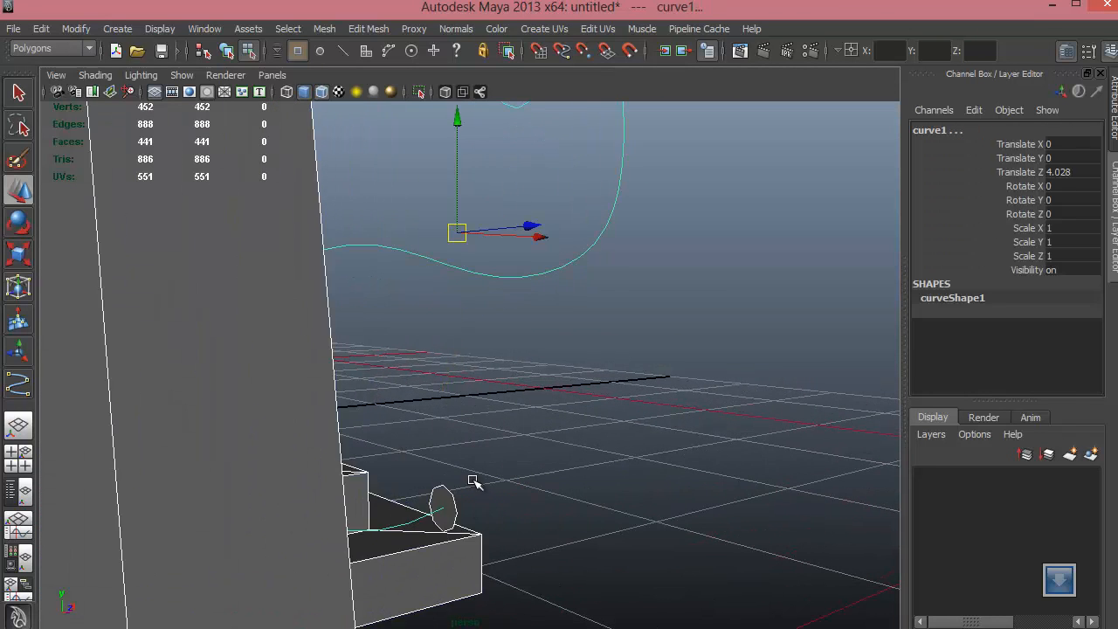
{"action": "left_click", "coordinate": [475, 451]}
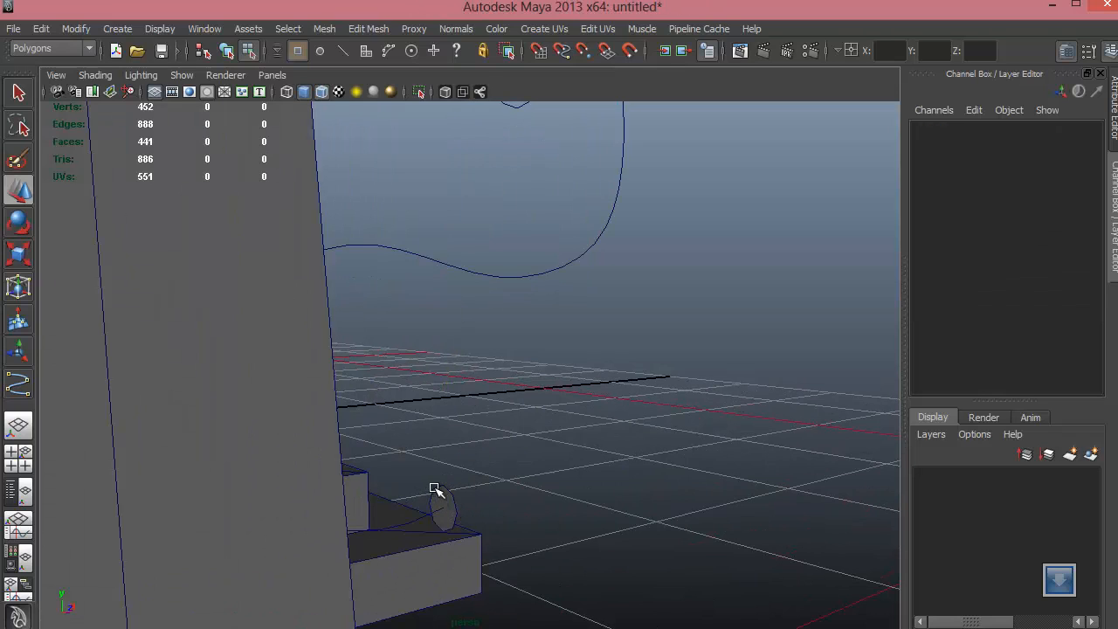
Step: Select the disc's face together with the curve and extrude the face along the curve
{"action": "left_click", "coordinate": [226, 50]}
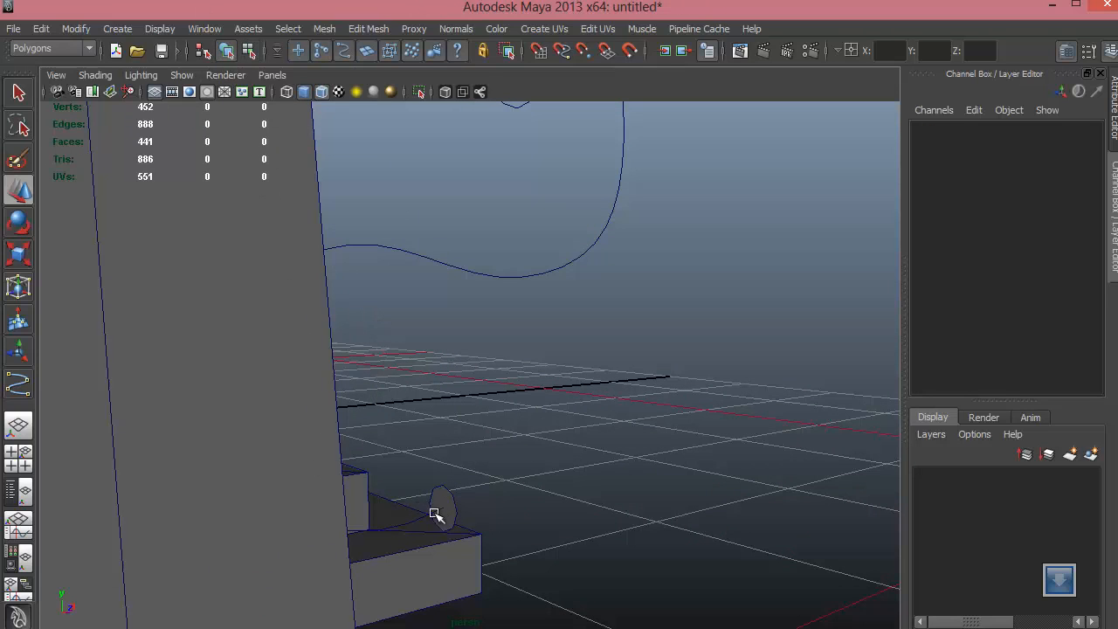
{"action": "right_click_drag", "start_coordinate": [446, 491], "coordinate": [450, 367]}
{"action": "left_click", "coordinate": [440, 508]}
{"action": "left_click_drag", "start_coordinate": [538, 554], "coordinate": [469, 503], "text": "alt"}
{"action": "left_click_drag", "start_coordinate": [534, 244], "coordinate": [448, 470]}
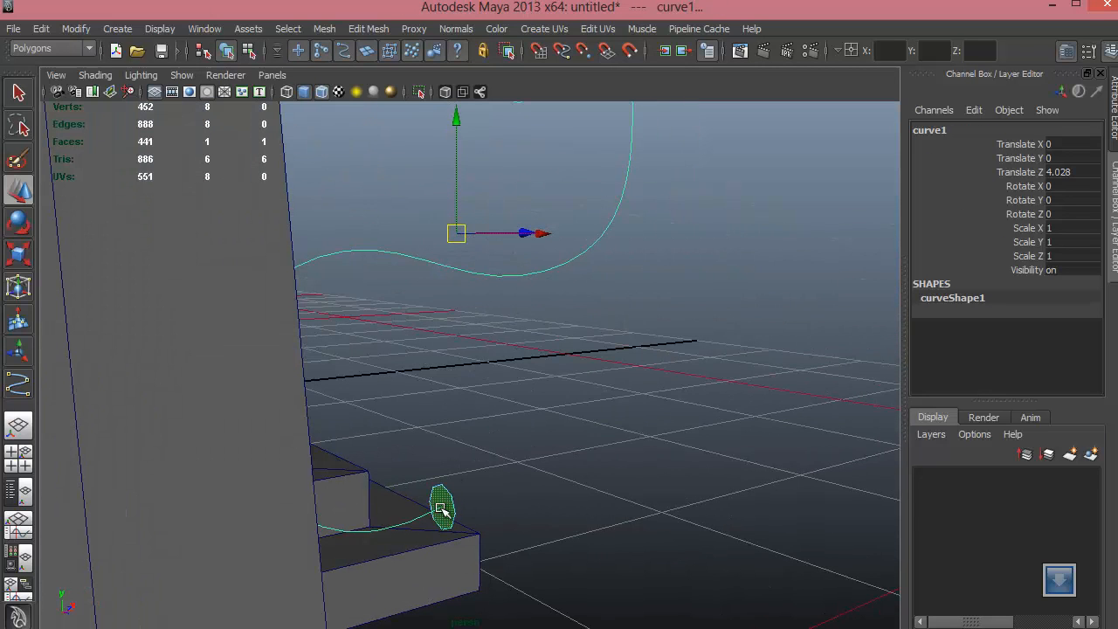
{"action": "left_click", "coordinate": [367, 29]}
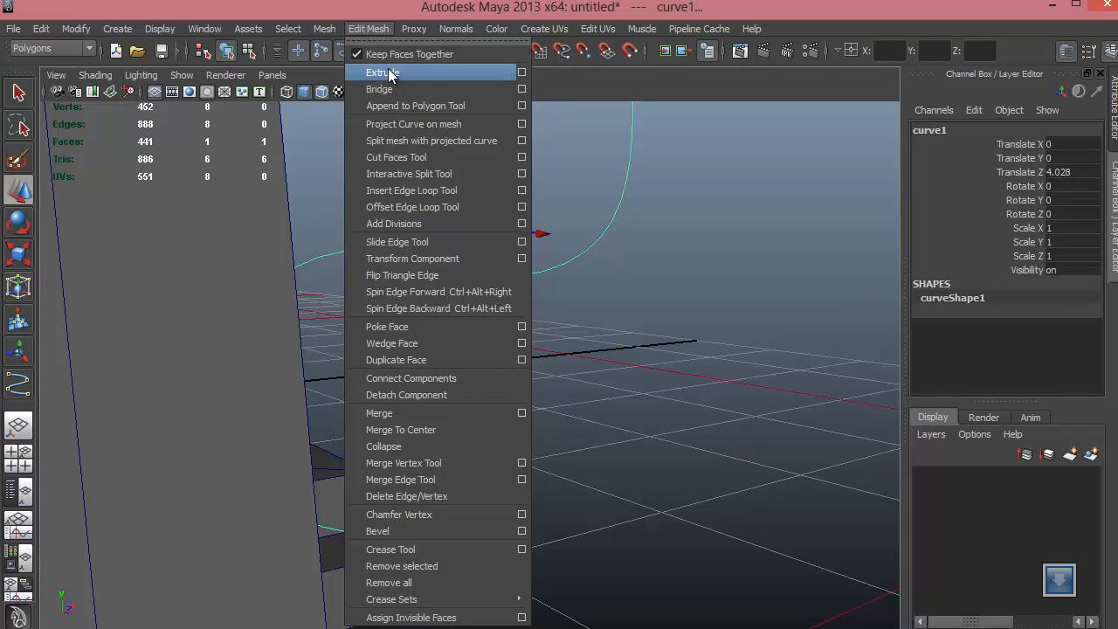
{"action": "left_click", "coordinate": [385, 74]}
Step: Set the extrusion's divisions to 30 so the tube follows the scroll curve smoothly
{"action": "right_click_drag", "start_coordinate": [701, 377], "coordinate": [477, 401], "text": "alt"}
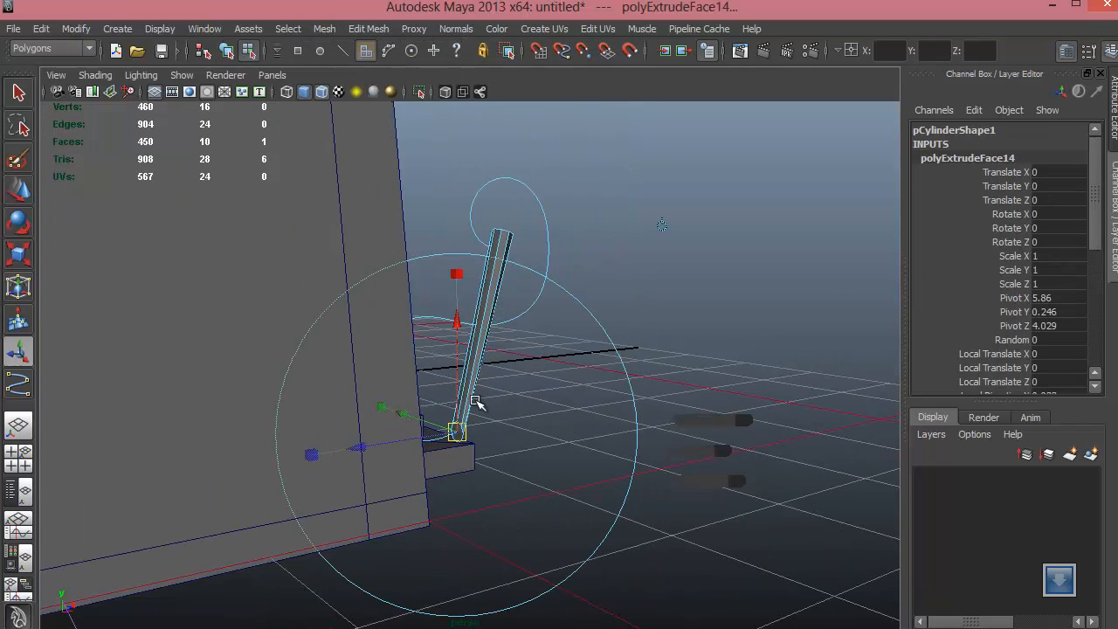
{"action": "left_click_drag", "start_coordinate": [461, 403], "coordinate": [454, 437], "text": "alt"}
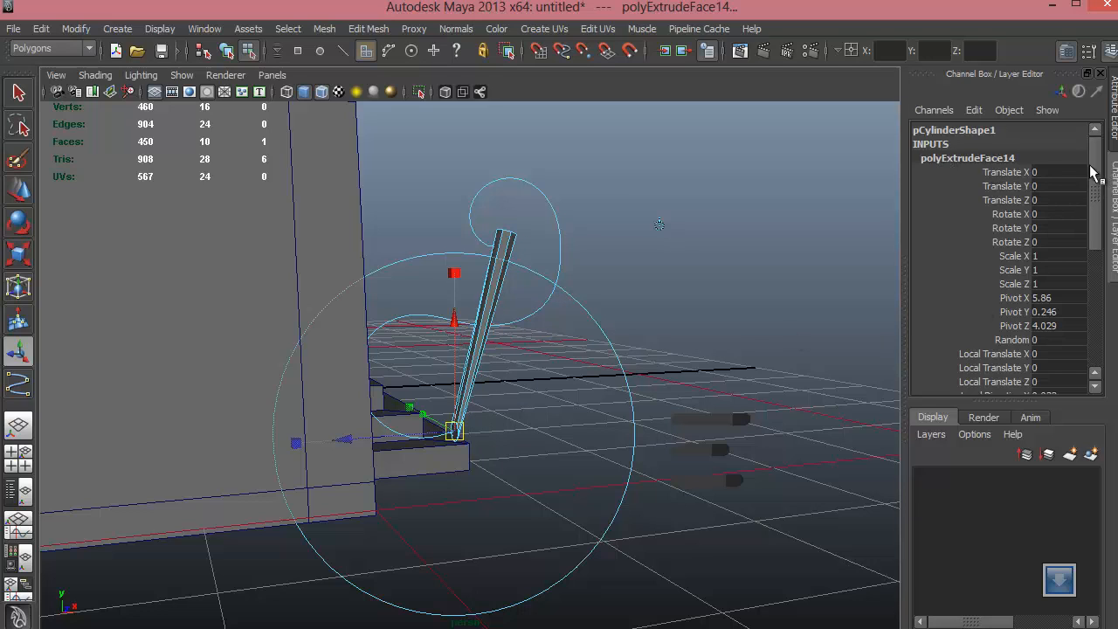
{"action": "left_click_drag", "start_coordinate": [1091, 172], "coordinate": [1105, 280]}
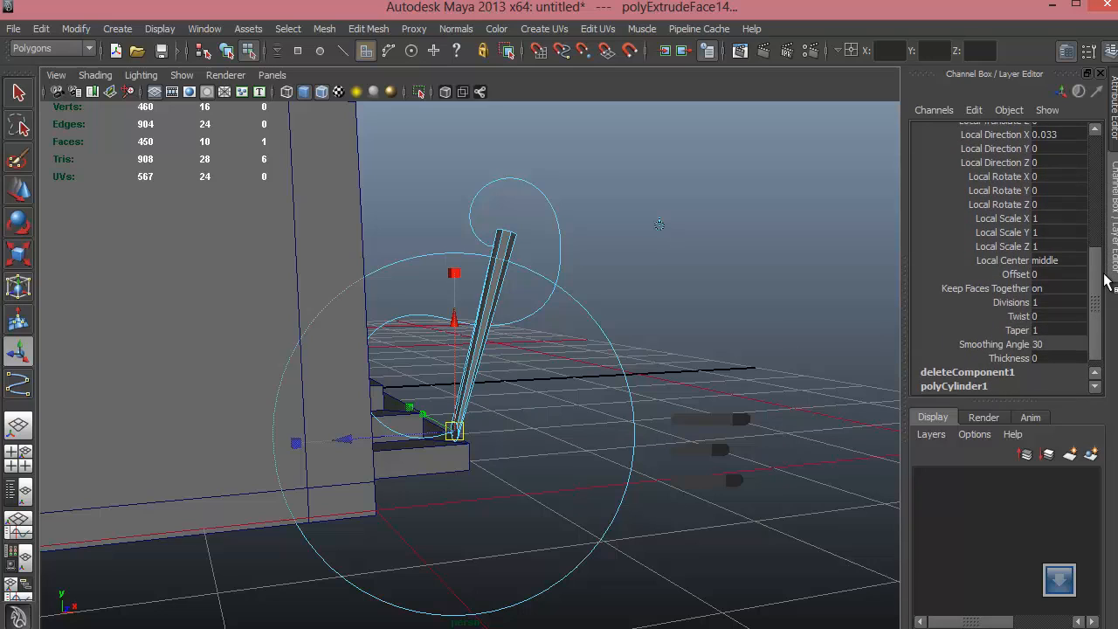
{"action": "left_click", "coordinate": [1012, 302]}
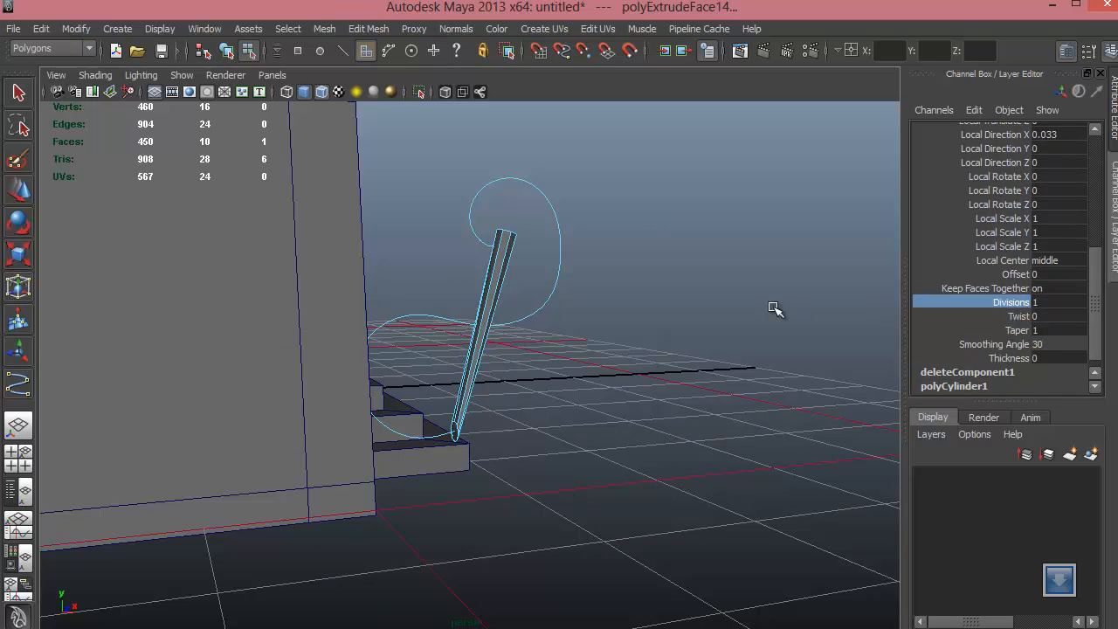
{"action": "middle_click_drag", "start_coordinate": [691, 305], "coordinate": [972, 317]}
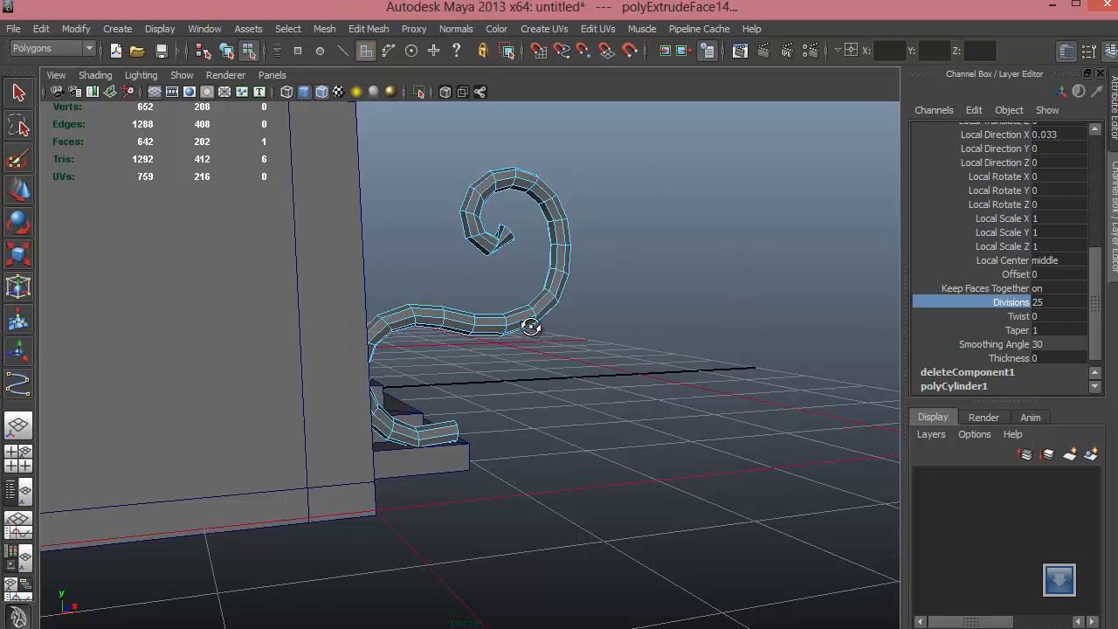
{"action": "left_click_drag", "start_coordinate": [529, 325], "coordinate": [493, 315], "text": "alt"}
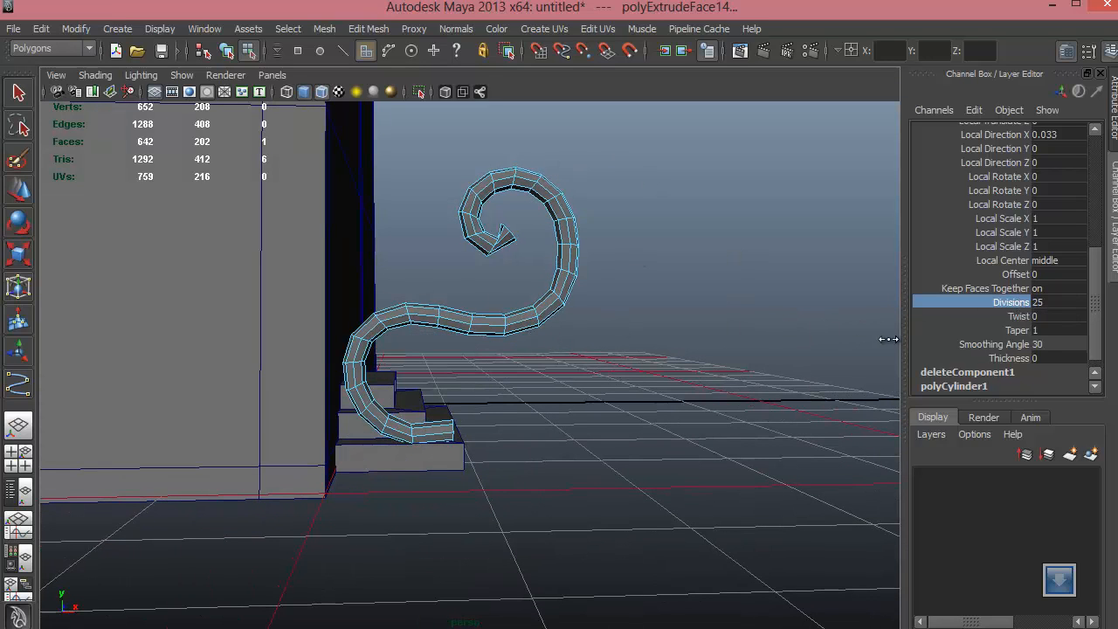
{"action": "double_click", "coordinate": [1048, 301]}
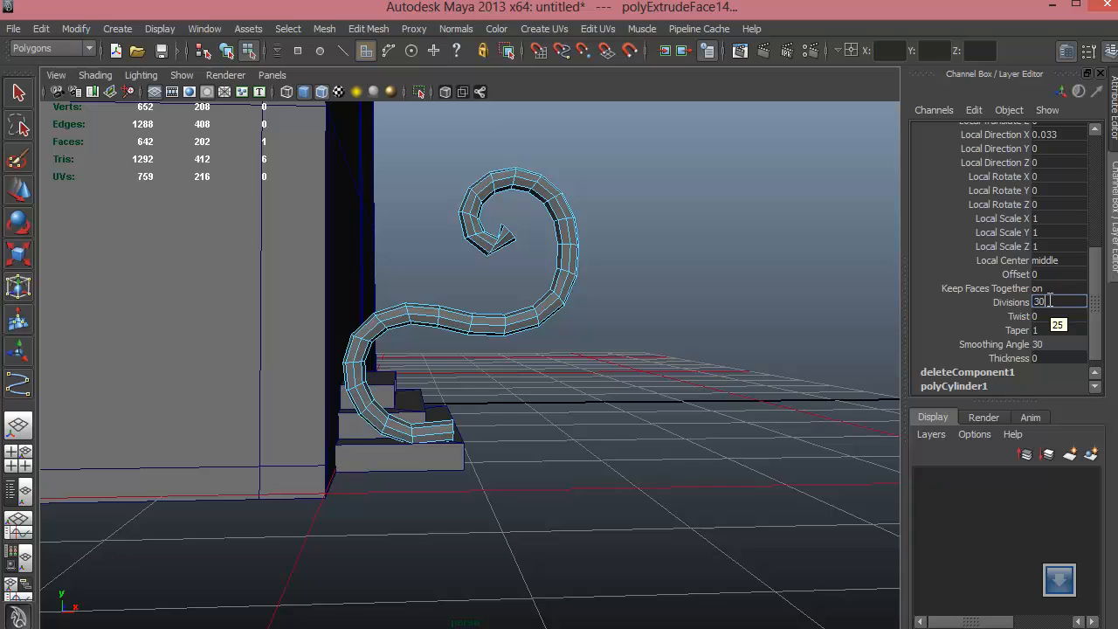
{"action": "type", "text": "30"}
{"action": "key", "text": "Return"}
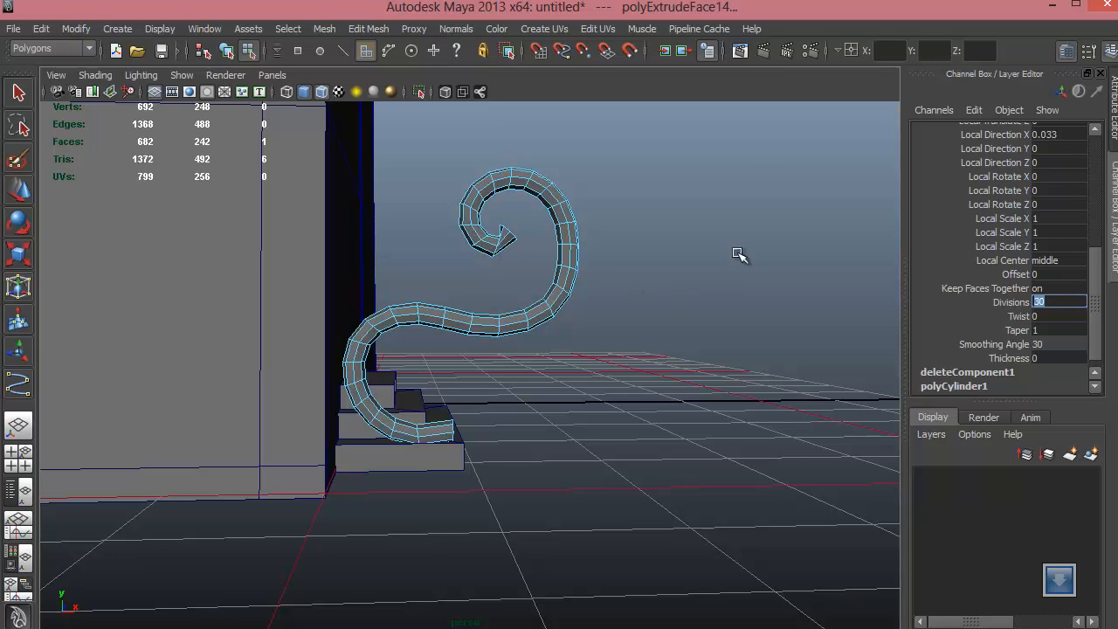
{"action": "left_click_drag", "start_coordinate": [560, 387], "coordinate": [684, 365], "text": "alt"}
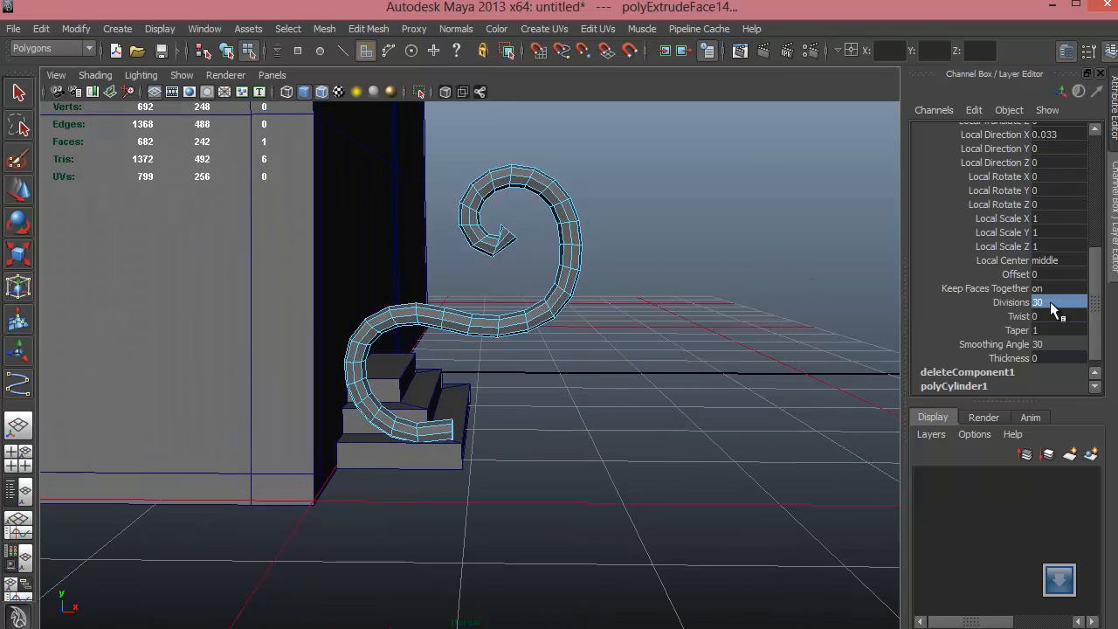
{"action": "left_click_drag", "start_coordinate": [534, 269], "coordinate": [621, 277], "text": "alt"}
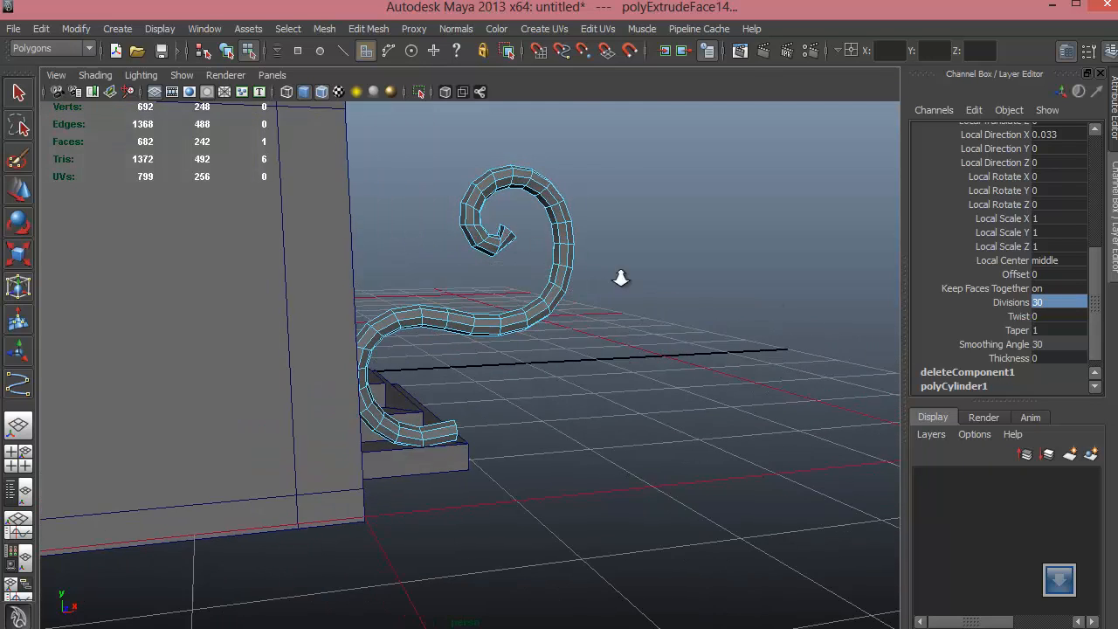
Step: Examine the tube's inner spiral end up close from several angles, selecting an edge there and returning to object selection
{"action": "right_click_drag", "start_coordinate": [621, 277], "coordinate": [525, 231], "text": "alt"}
{"action": "left_click_drag", "start_coordinate": [539, 241], "coordinate": [497, 361], "text": "alt"}
{"action": "right_click_drag", "start_coordinate": [497, 362], "coordinate": [569, 387], "text": "alt"}
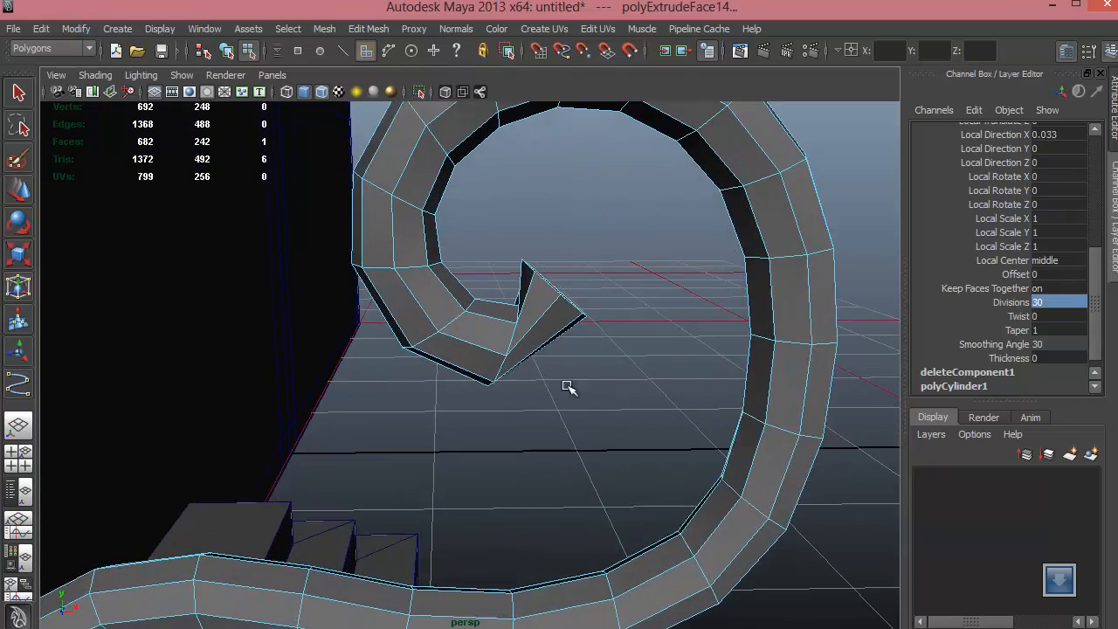
{"action": "left_click_drag", "start_coordinate": [552, 380], "coordinate": [565, 370], "text": "alt"}
{"action": "right_click_drag", "start_coordinate": [547, 322], "coordinate": [538, 285]}
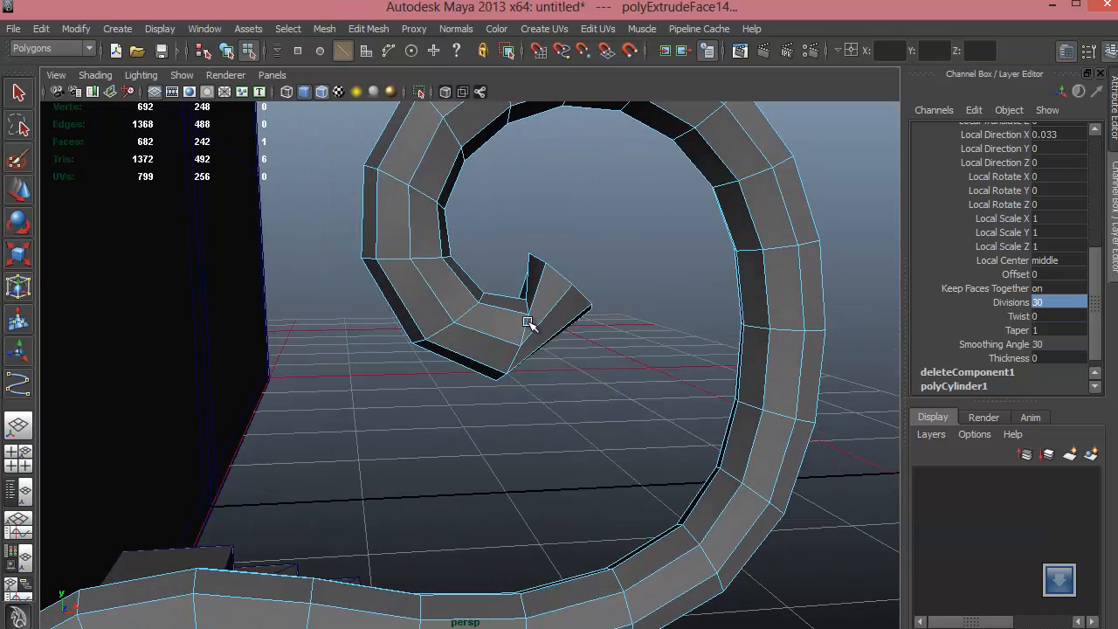
{"action": "left_click", "coordinate": [527, 325]}
{"action": "left_click_drag", "start_coordinate": [527, 325], "coordinate": [581, 309], "text": "alt"}
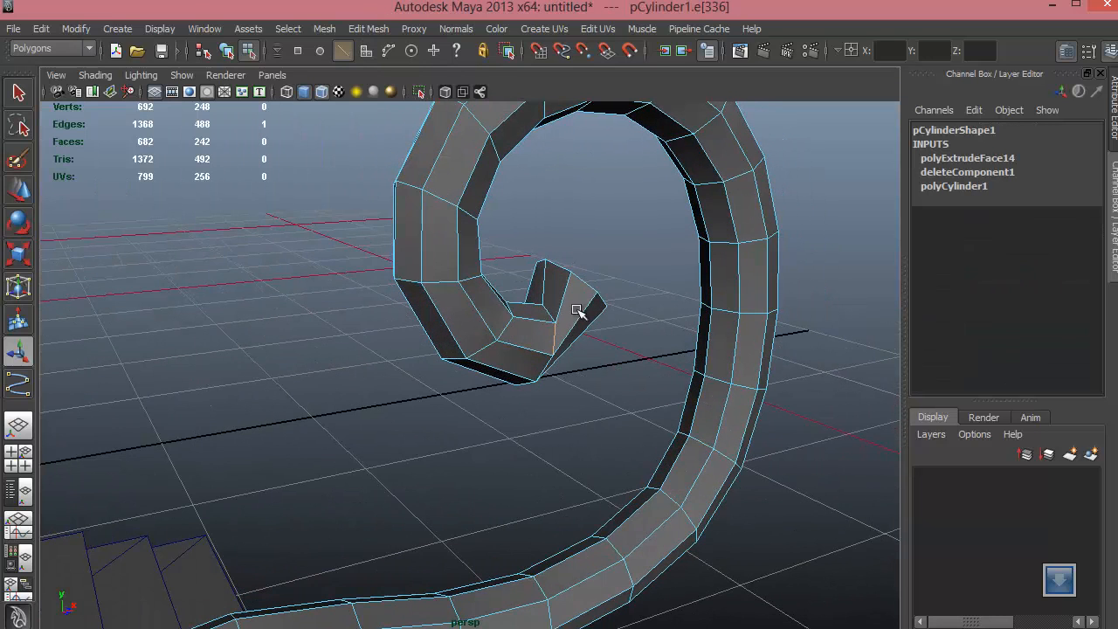
{"action": "right_click_drag", "start_coordinate": [572, 297], "coordinate": [561, 392]}
{"action": "left_click_drag", "start_coordinate": [561, 392], "coordinate": [569, 305], "text": "alt"}
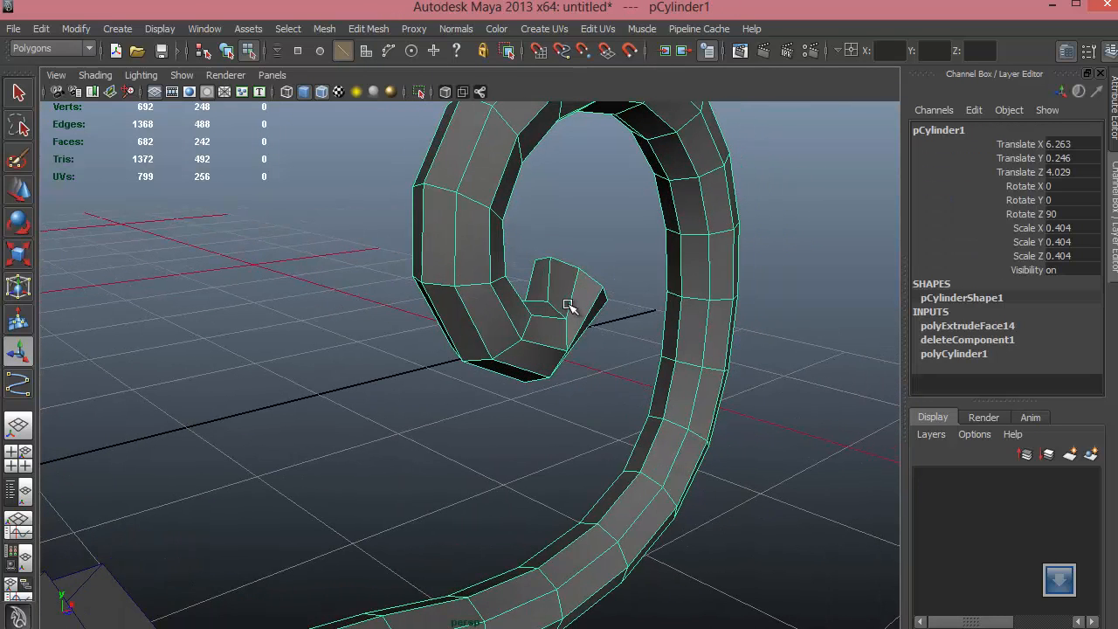
Step: Switch to edge selection and rotate the edge loop nearest the spiral's inner tip to even out the tube's thickness
{"action": "right_click_drag", "start_coordinate": [569, 305], "coordinate": [567, 267]}
{"action": "left_click", "coordinate": [566, 329]}
{"action": "double_click", "coordinate": [566, 329]}
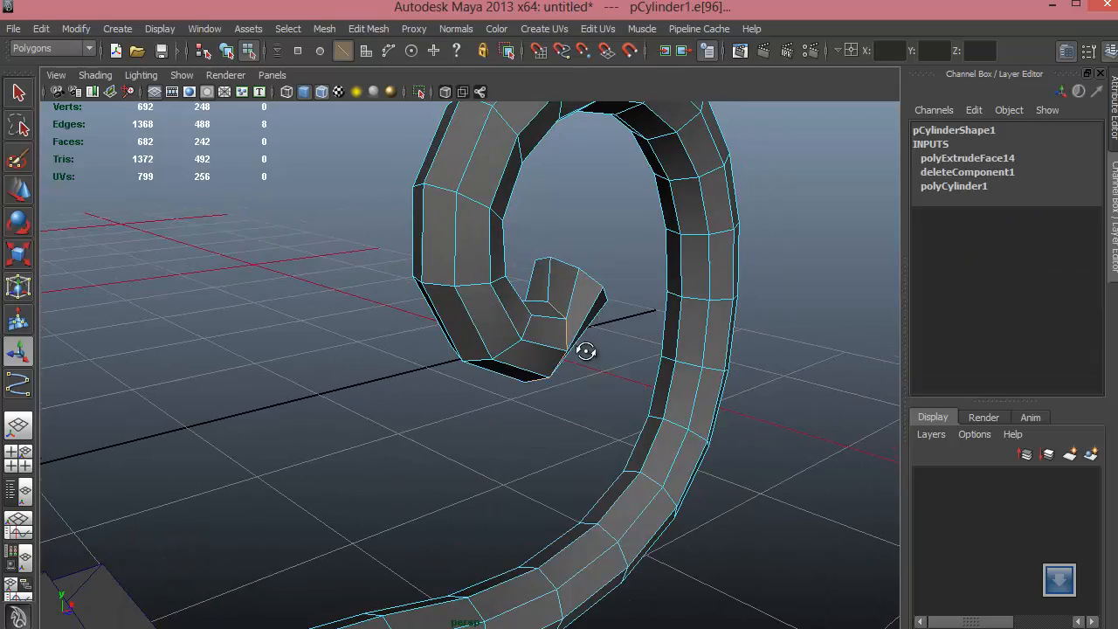
{"action": "left_click_drag", "start_coordinate": [585, 352], "coordinate": [528, 321], "text": "alt"}
{"action": "key", "text": "e"}
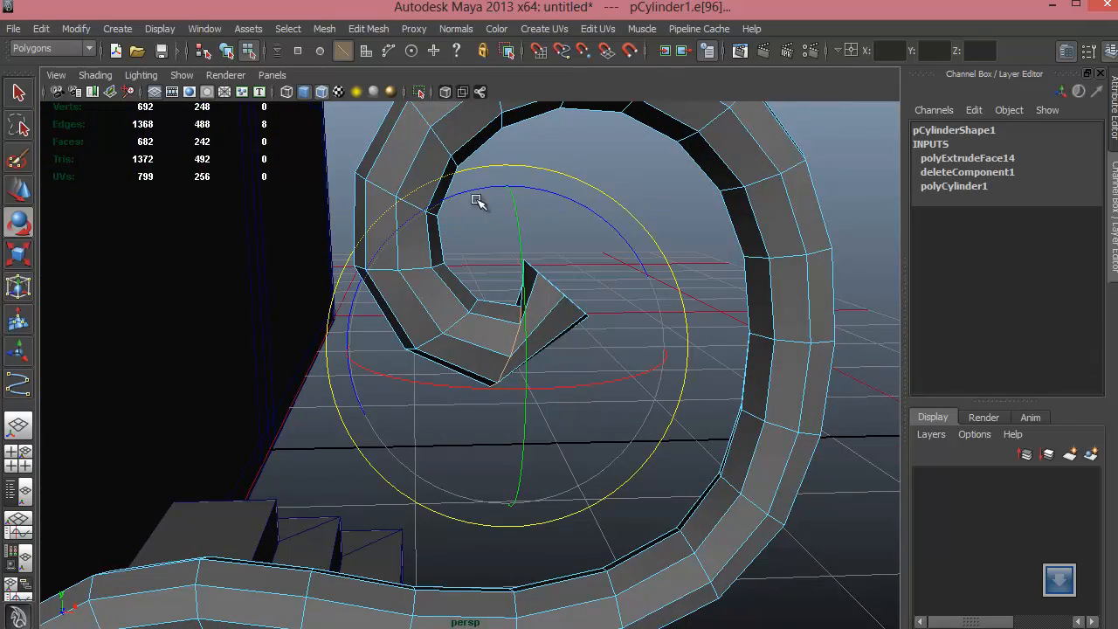
{"action": "left_click_drag", "start_coordinate": [474, 200], "coordinate": [568, 285]}
{"action": "middle_click_drag", "start_coordinate": [568, 285], "coordinate": [561, 349], "text": "alt"}
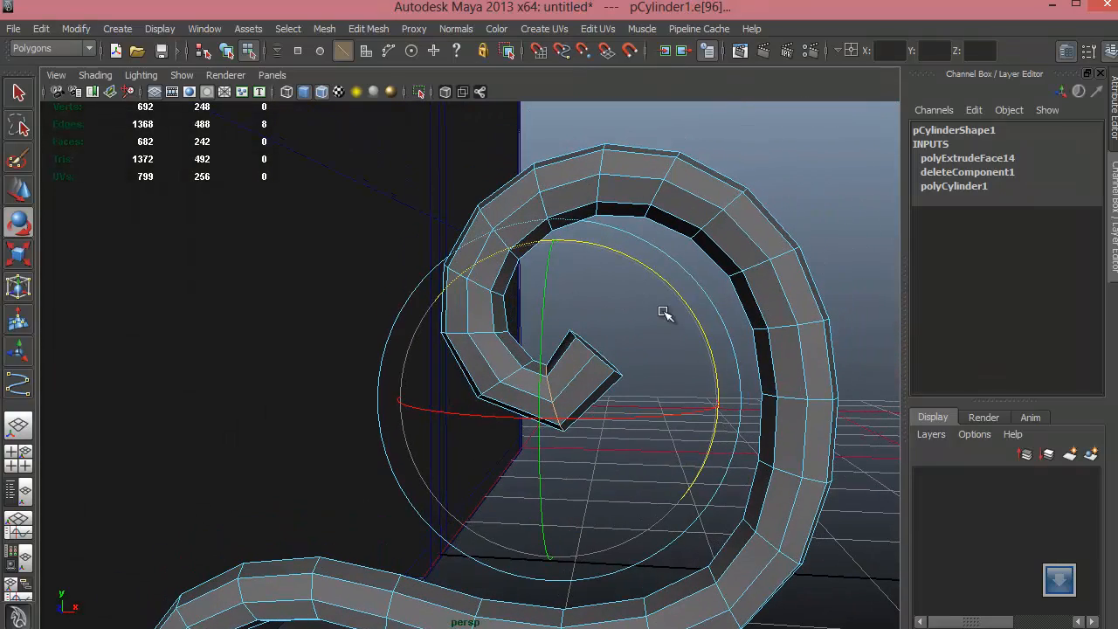
{"action": "left_click", "coordinate": [756, 145]}
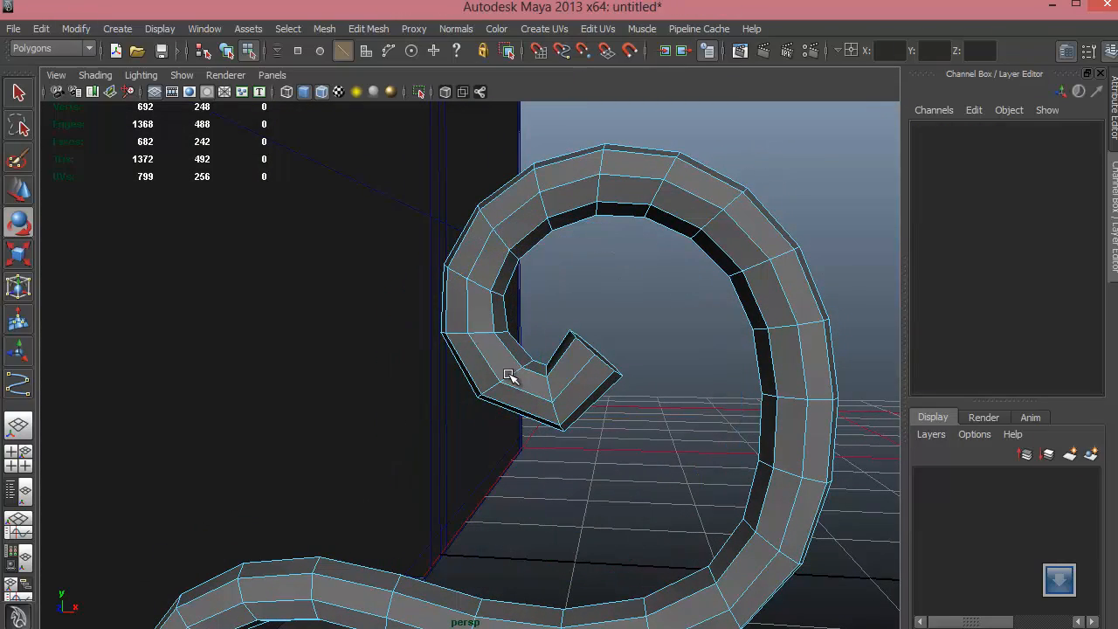
Step: Rotate the following two edge loops of the inner spiral so they sit squarely across the tube
{"action": "double_click", "coordinate": [510, 377]}
{"action": "left_click_drag", "start_coordinate": [510, 377], "coordinate": [529, 366], "text": "alt"}
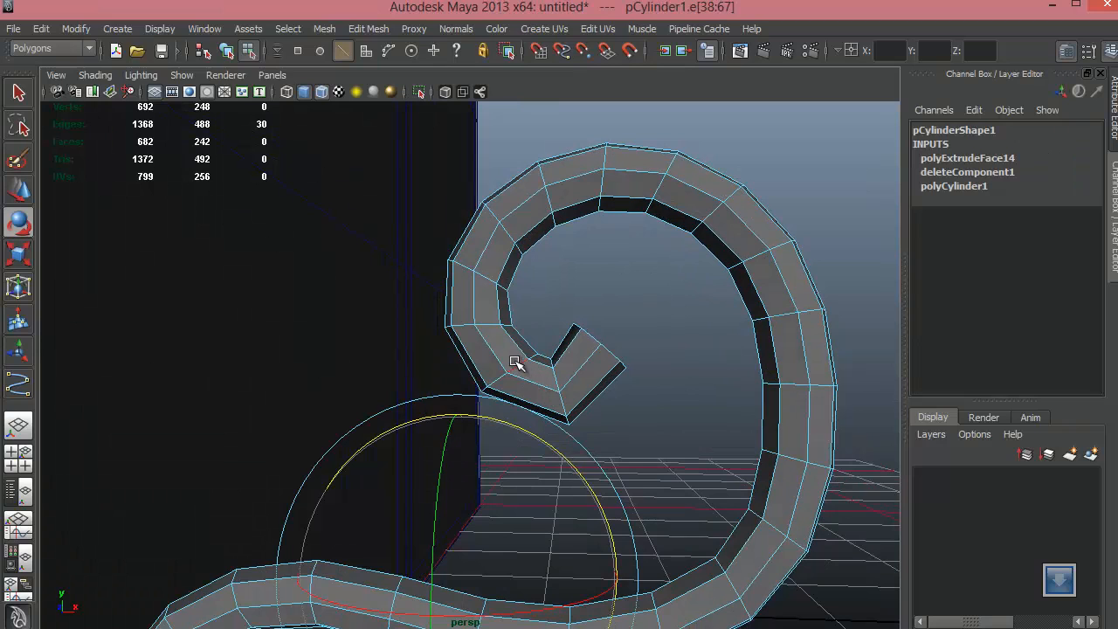
{"action": "left_click", "coordinate": [515, 364]}
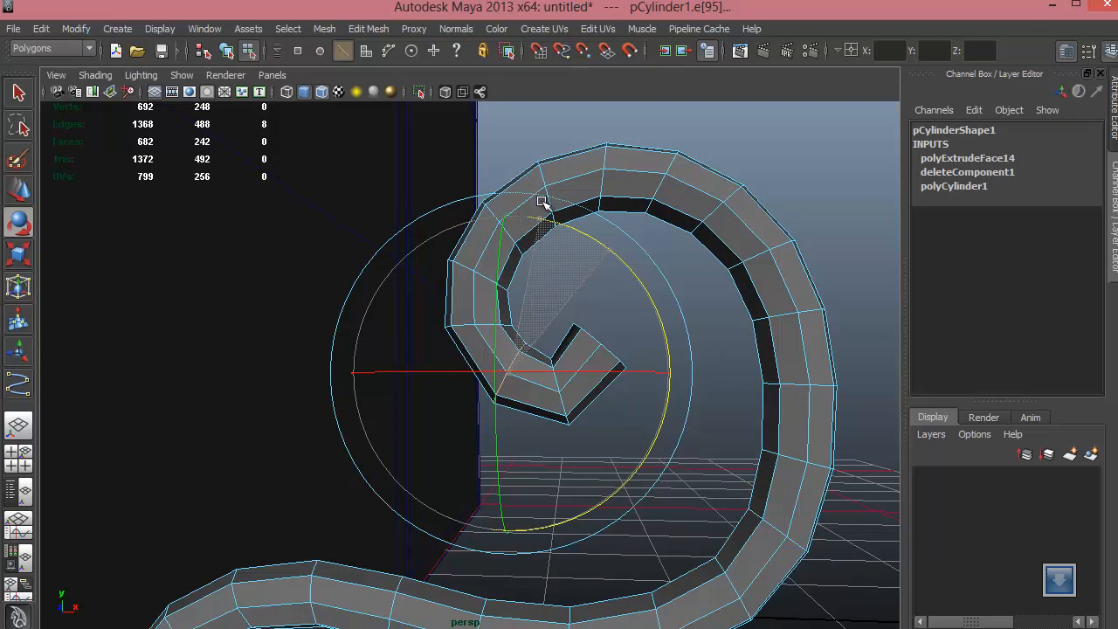
{"action": "left_click", "coordinate": [721, 389]}
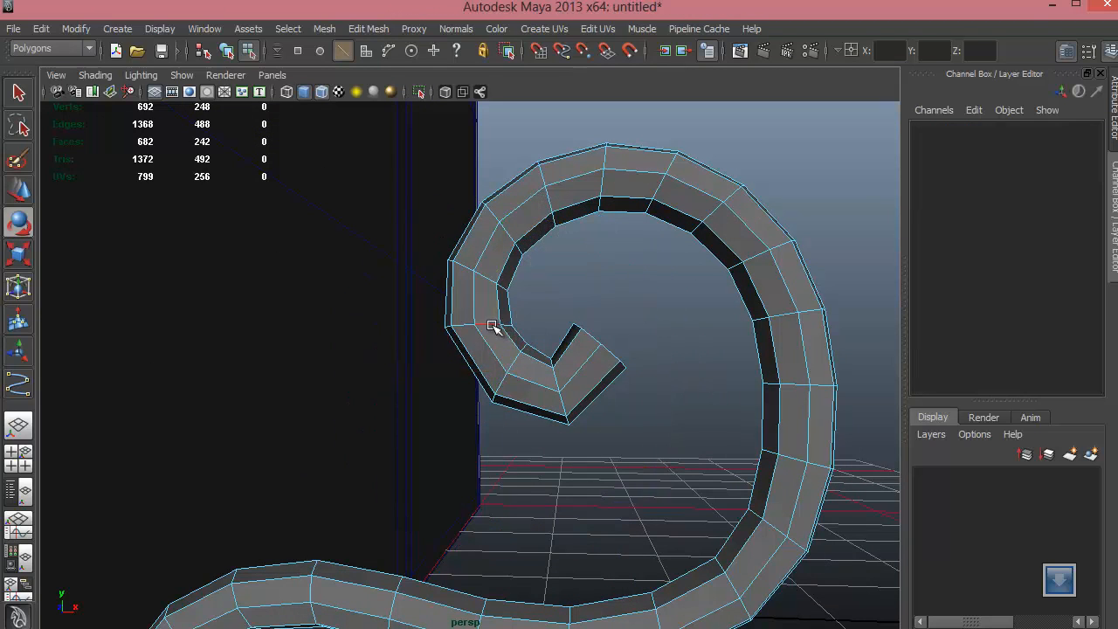
{"action": "left_click", "coordinate": [492, 326]}
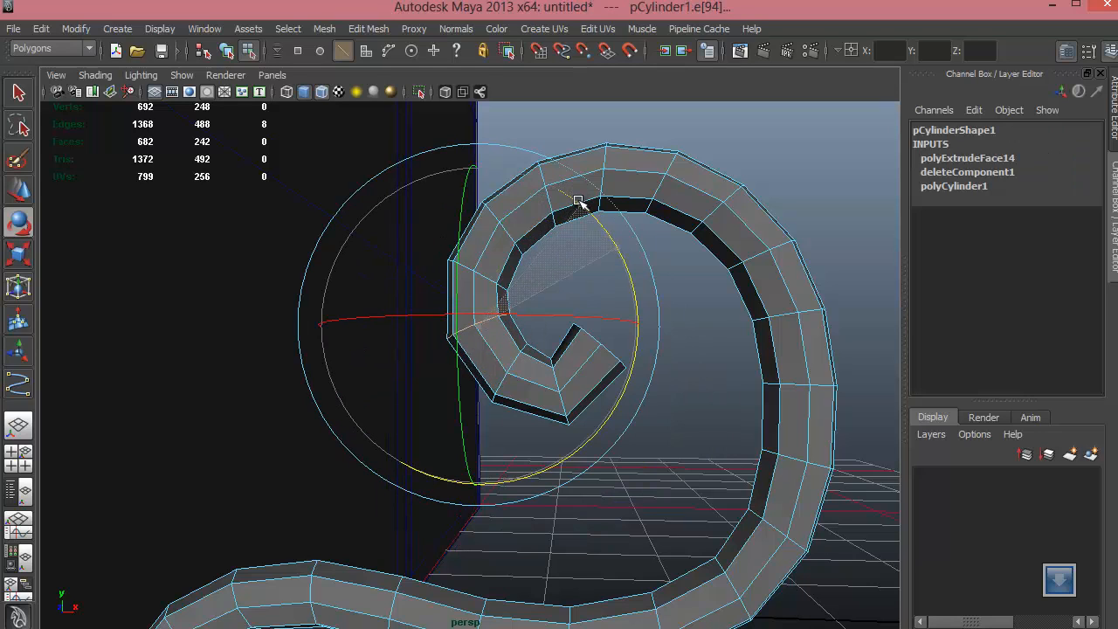
{"action": "left_click", "coordinate": [692, 292]}
Step: Rotate the two edge loops on the spiral's upper inner bend individually to sit perpendicular to the tube's direction
{"action": "double_click", "coordinate": [489, 277]}
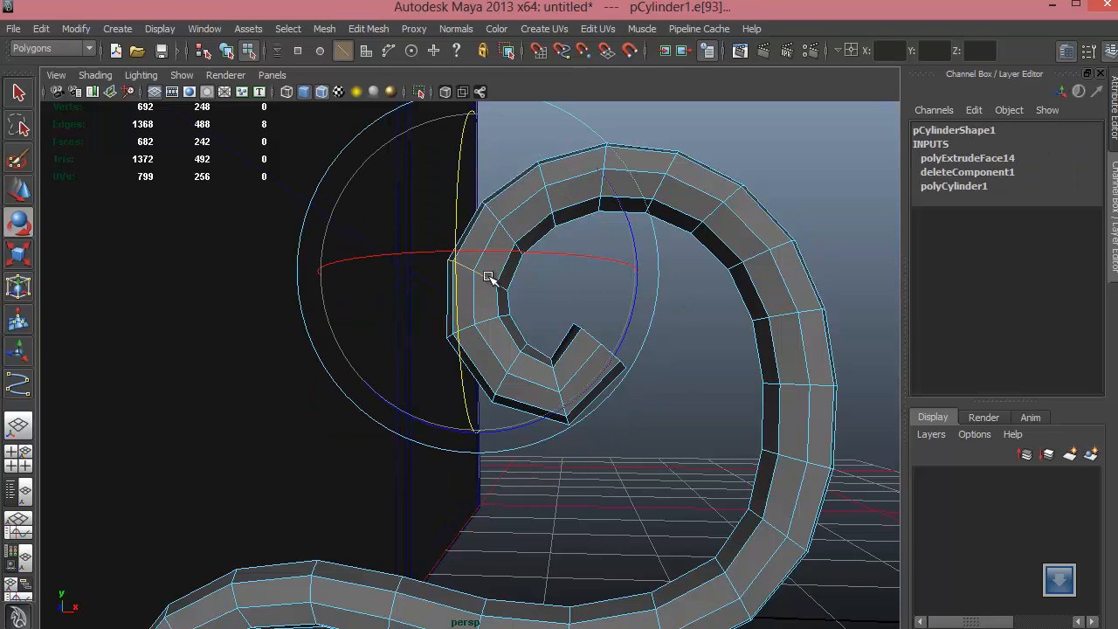
{"action": "left_click_drag", "start_coordinate": [634, 229], "coordinate": [620, 192]}
{"action": "left_click", "coordinate": [677, 339]}
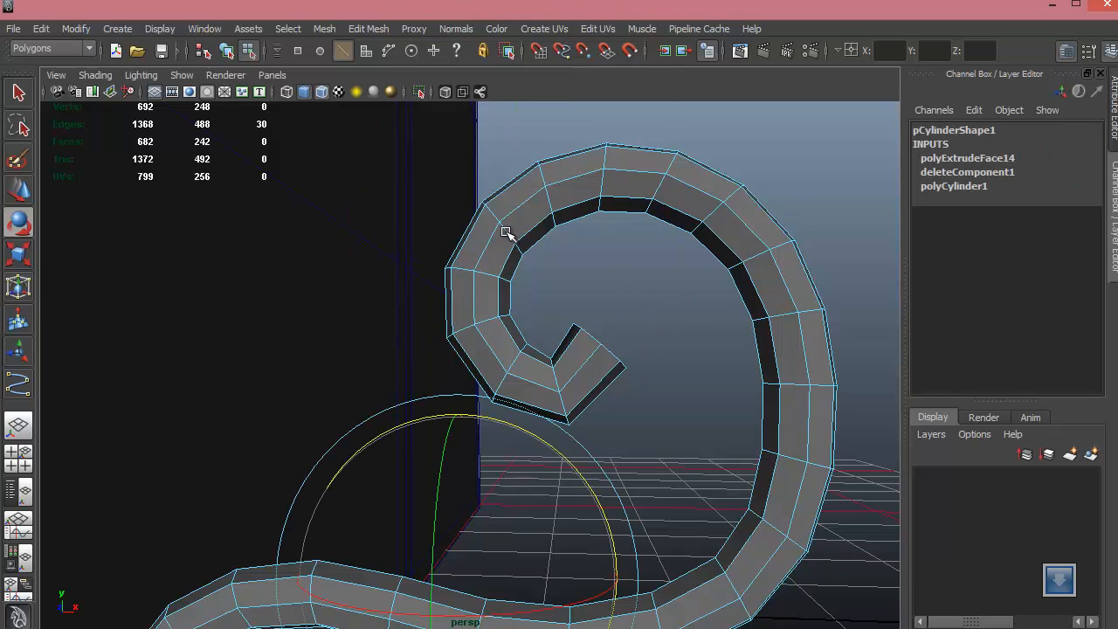
{"action": "double_click", "coordinate": [517, 233]}
{"action": "double_click", "coordinate": [512, 234]}
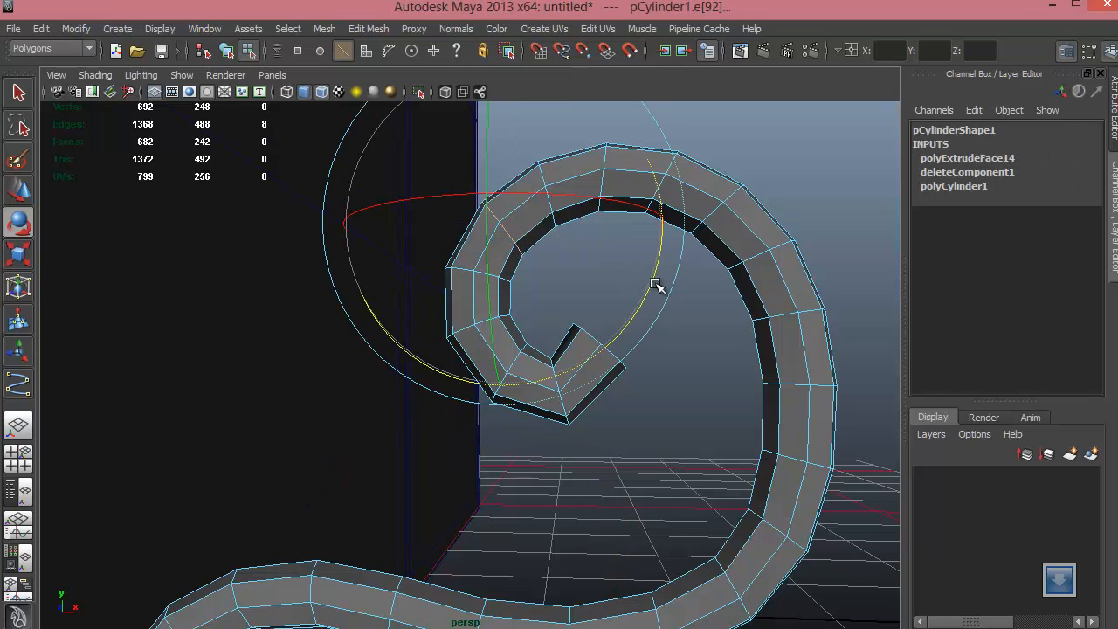
{"action": "left_click_drag", "start_coordinate": [655, 231], "coordinate": [655, 225]}
{"action": "key", "text": "ctrl+z"}
{"action": "left_click_drag", "start_coordinate": [653, 283], "coordinate": [659, 253]}
{"action": "left_click", "coordinate": [637, 268]}
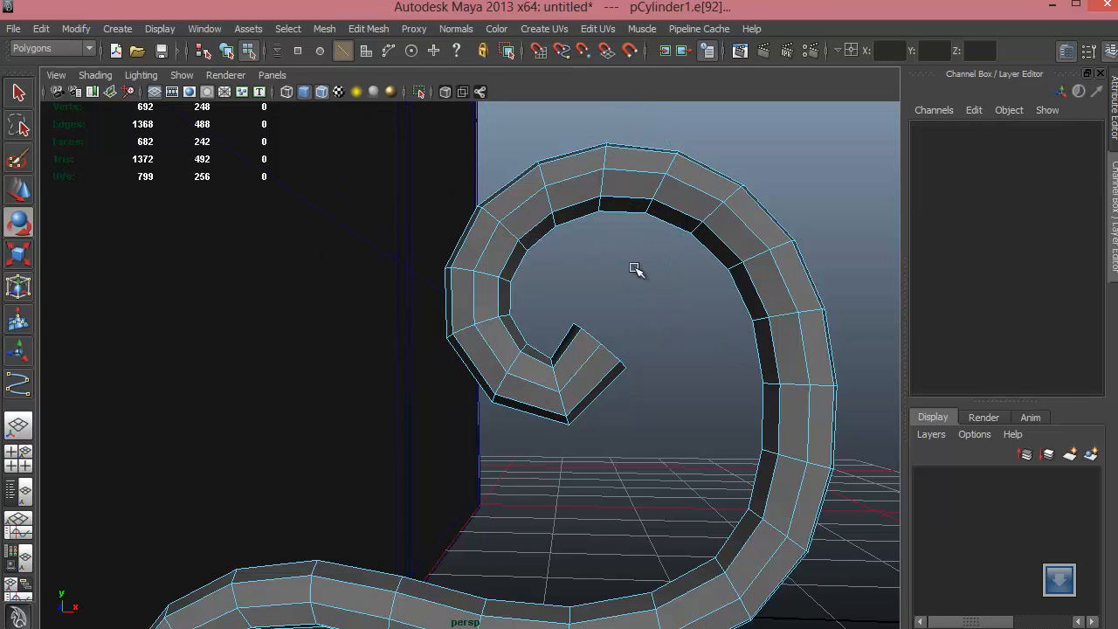
Step: Rotate the three edge loops across the crest of the spiral one at a time to align with the bend
{"action": "double_click", "coordinate": [551, 195]}
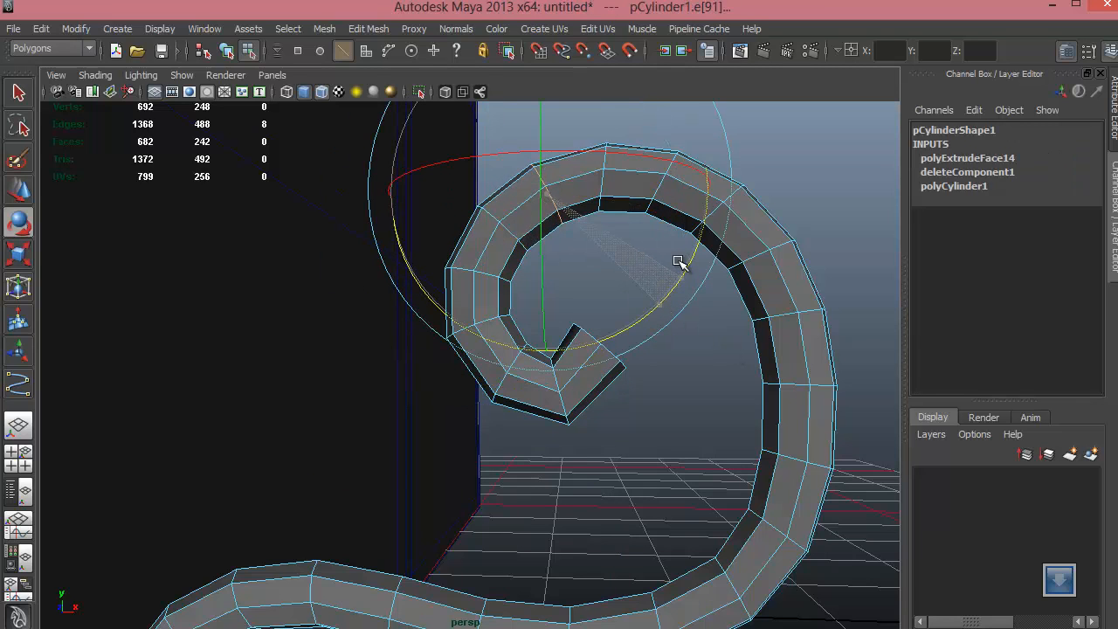
{"action": "left_click", "coordinate": [731, 386]}
{"action": "double_click", "coordinate": [601, 180]}
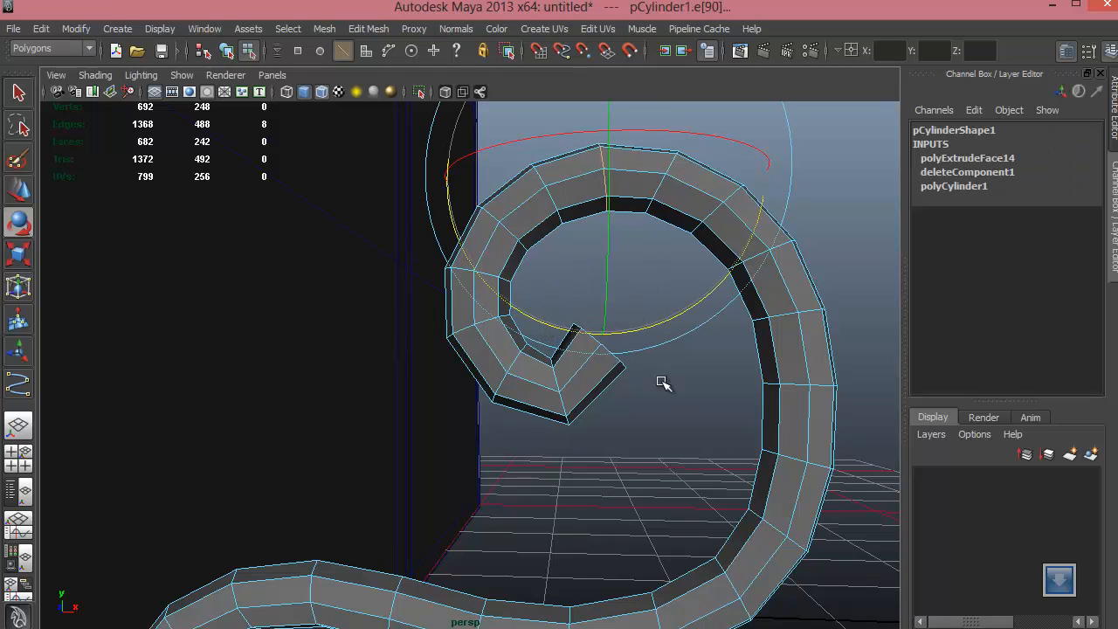
{"action": "left_click", "coordinate": [664, 371]}
{"action": "double_click", "coordinate": [657, 185]}
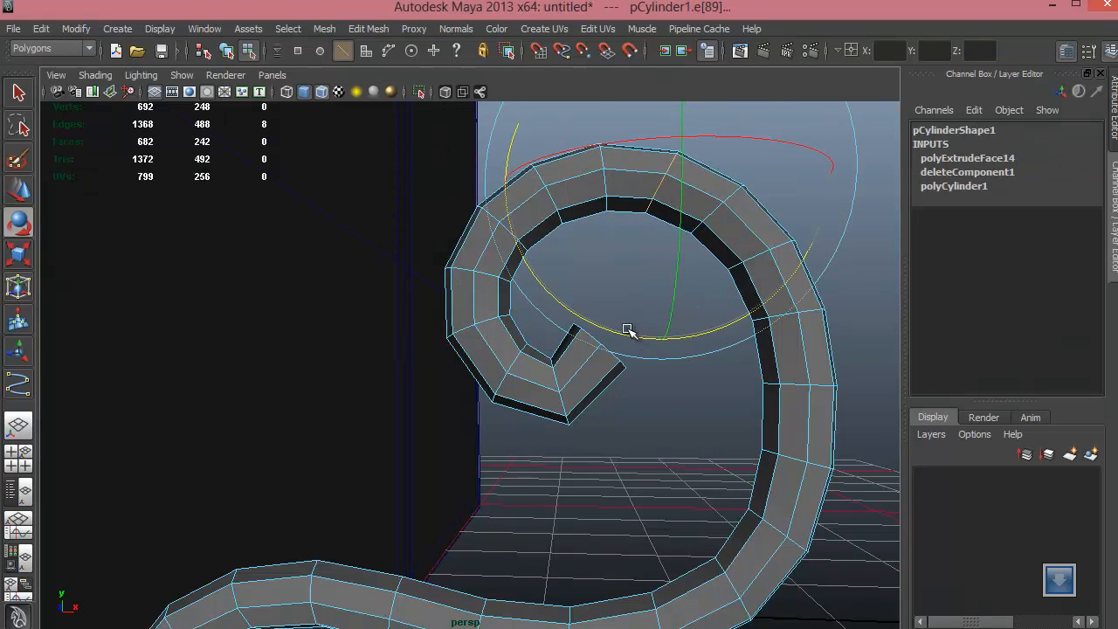
{"action": "left_click_drag", "start_coordinate": [627, 330], "coordinate": [674, 360]}
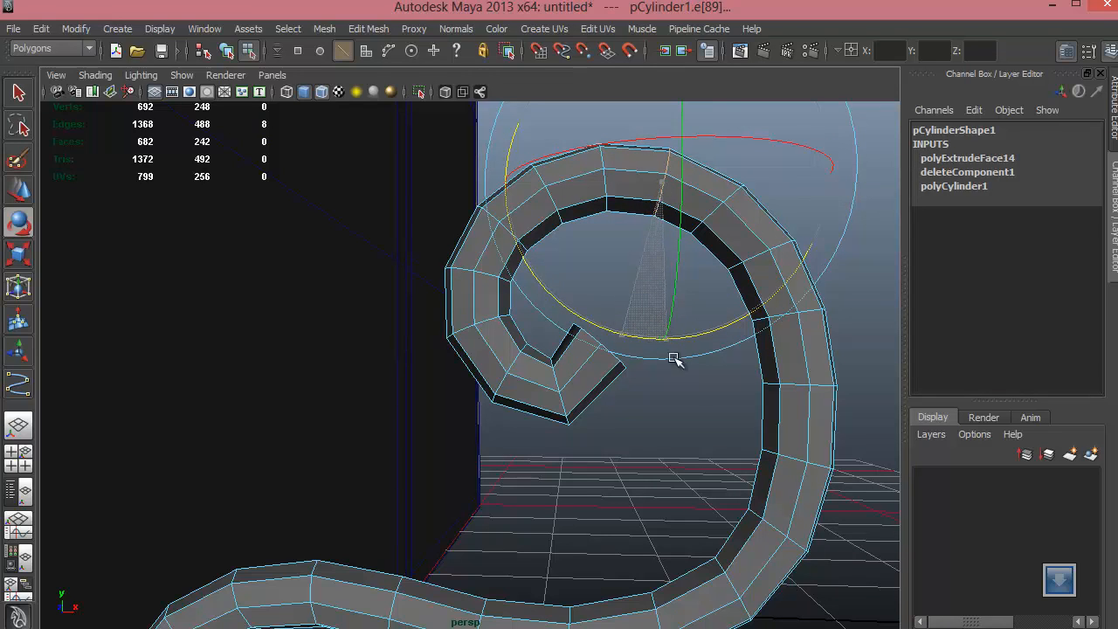
{"action": "left_click", "coordinate": [685, 293]}
Step: Straighten the edge loop past the spiral's crest by rotating it, then select the neighbouring loop and clear the selection
{"action": "double_click", "coordinate": [710, 208]}
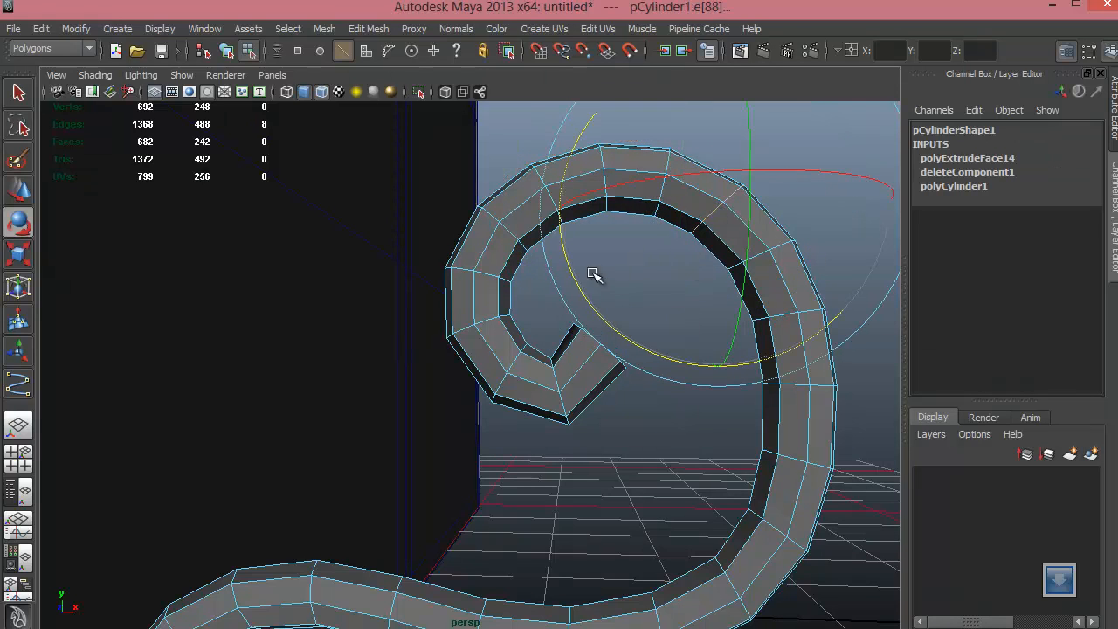
{"action": "left_click_drag", "start_coordinate": [572, 274], "coordinate": [592, 312]}
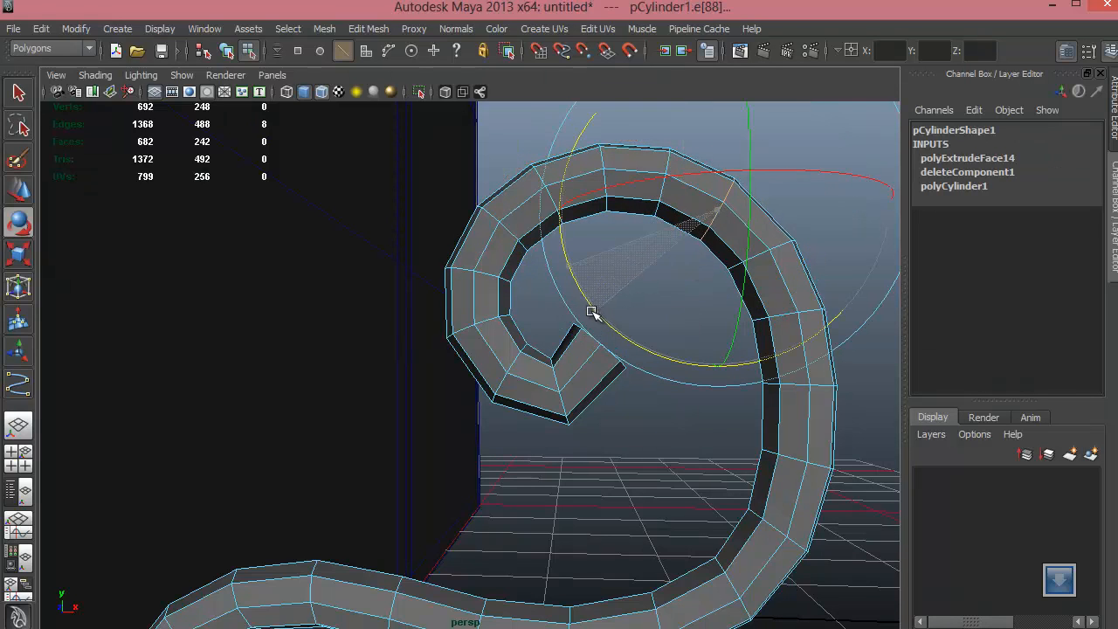
{"action": "left_click", "coordinate": [661, 442]}
{"action": "double_click", "coordinate": [759, 252]}
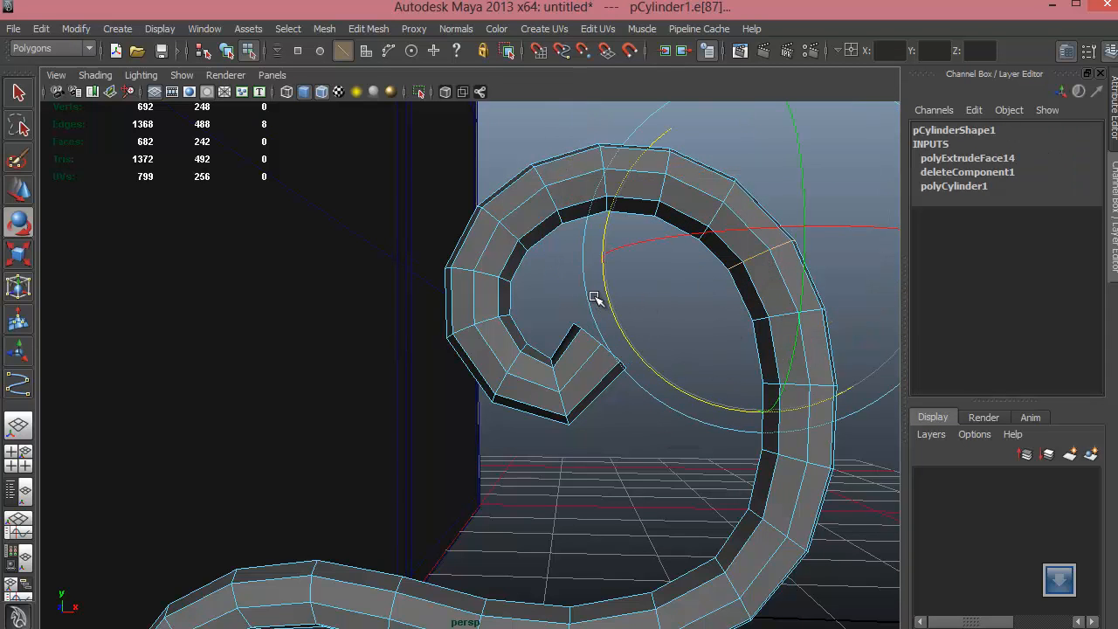
{"action": "left_click", "coordinate": [636, 457]}
Step: Rotate the edge loop where the tube starts curving down into the lower bend above the stairs
{"action": "middle_click_drag", "start_coordinate": [684, 308], "coordinate": [652, 169], "text": "alt"}
{"action": "right_click_drag", "start_coordinate": [652, 168], "coordinate": [489, 224], "text": "alt"}
{"action": "middle_click_drag", "start_coordinate": [567, 429], "coordinate": [605, 267], "text": "alt"}
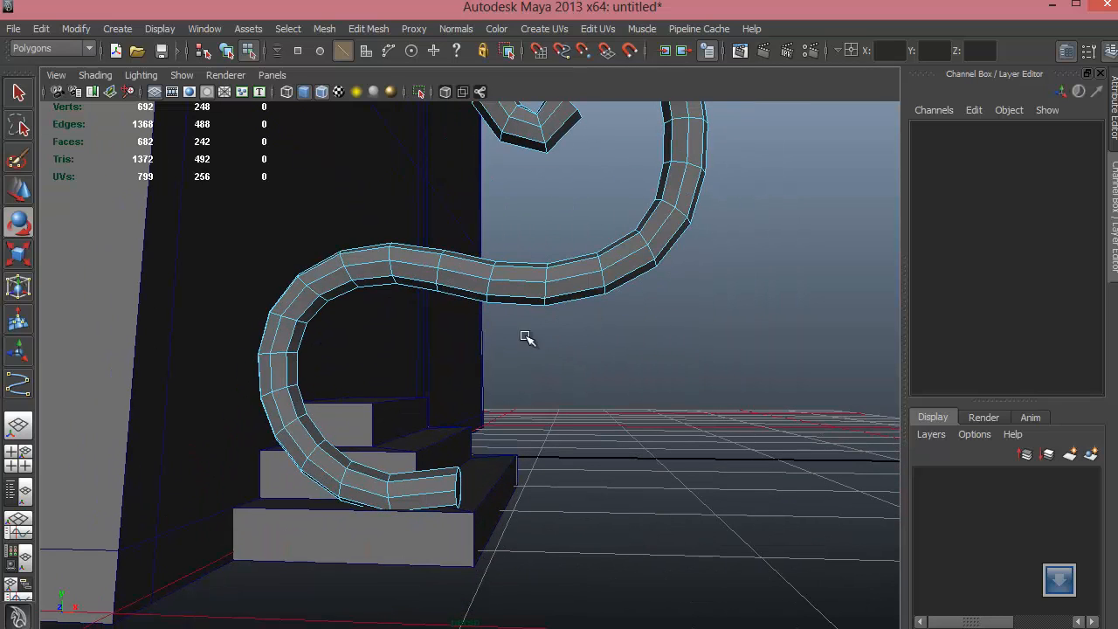
{"action": "double_click", "coordinate": [345, 270]}
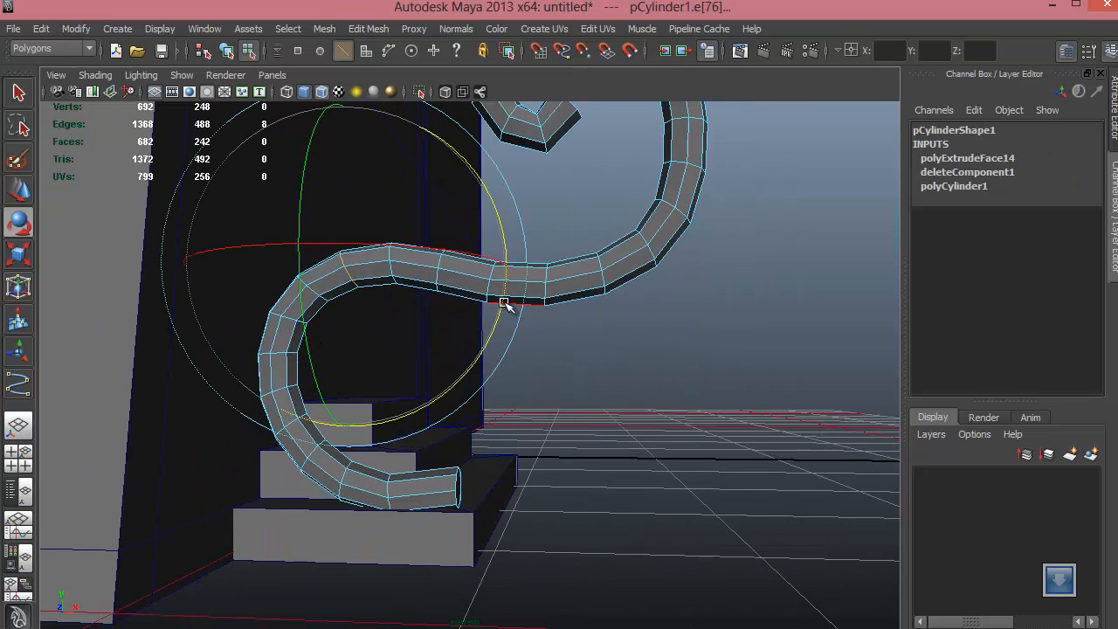
{"action": "left_click", "coordinate": [551, 404]}
{"action": "left_click_drag", "start_coordinate": [551, 405], "coordinate": [464, 392], "text": "alt"}
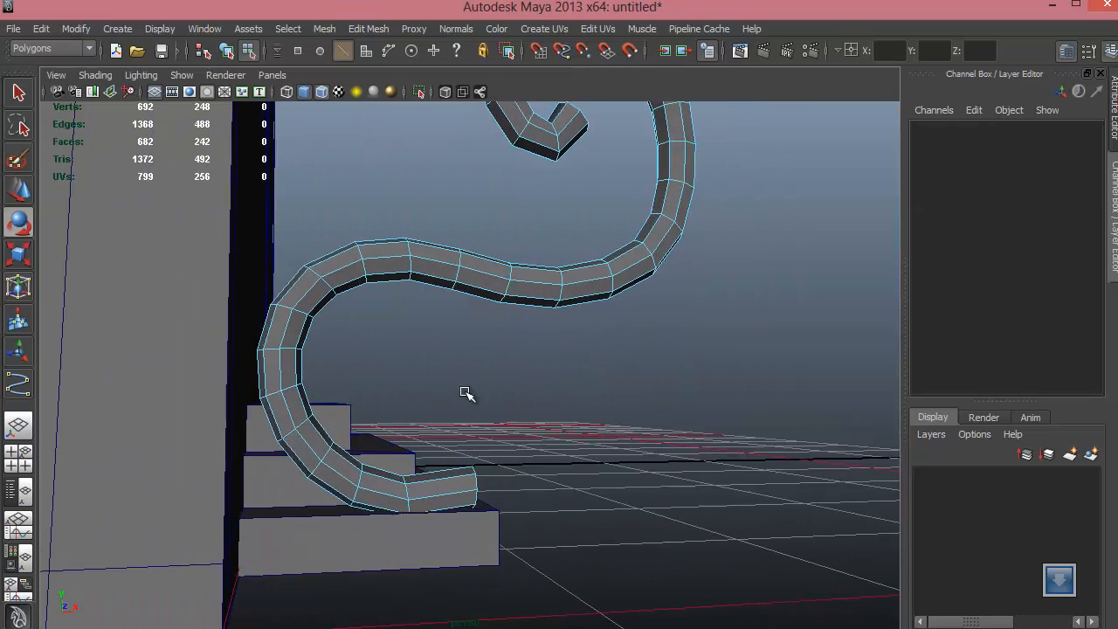
Step: Rotate the next three edge loops down the lower bend individually so each sits squarely across the tube
{"action": "double_click", "coordinate": [333, 289]}
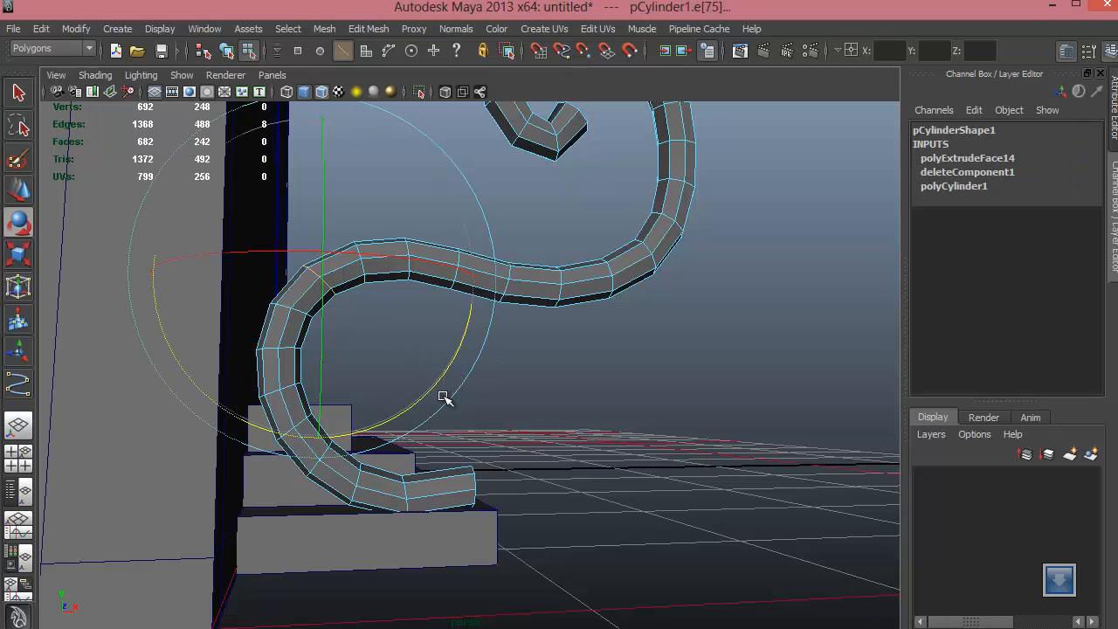
{"action": "left_click", "coordinate": [549, 416]}
{"action": "left_click_drag", "start_coordinate": [548, 417], "coordinate": [492, 394], "text": "alt"}
{"action": "double_click", "coordinate": [294, 327]}
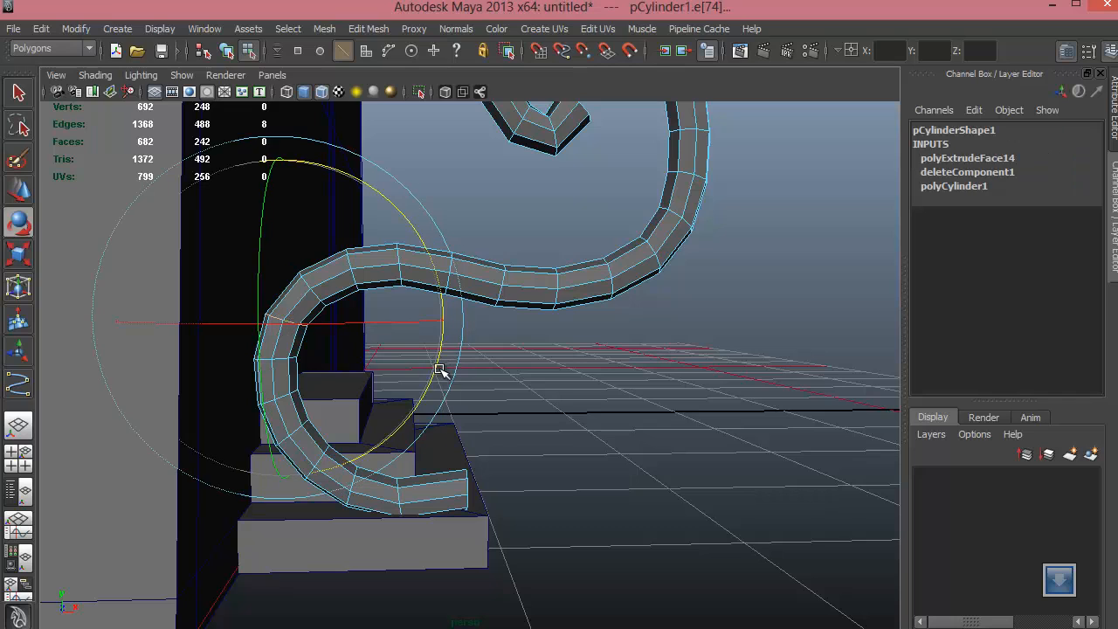
{"action": "left_click", "coordinate": [536, 412]}
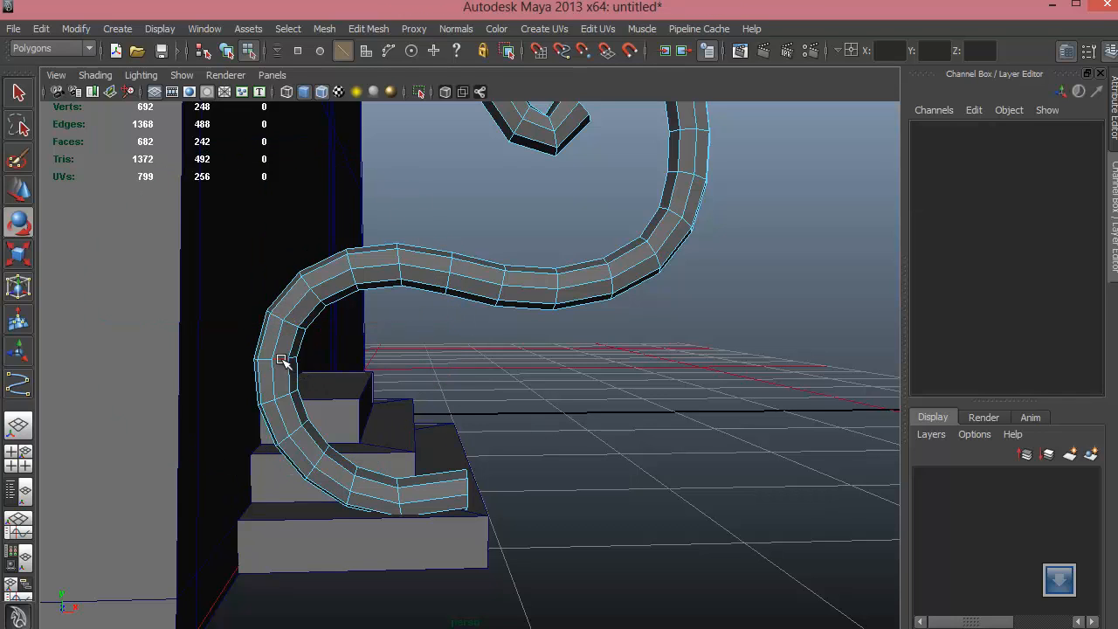
{"action": "double_click", "coordinate": [282, 361]}
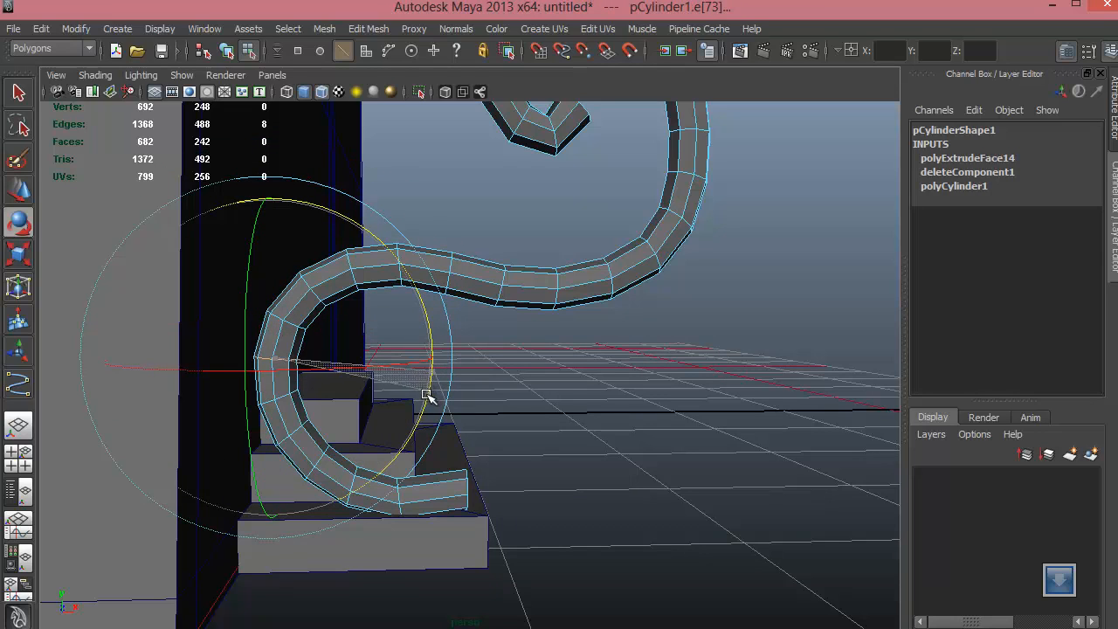
Step: Rotate the last edge loop before the tube's bottom end on the lowest stair and clear the selection
{"action": "middle_click_drag", "start_coordinate": [594, 385], "coordinate": [607, 268], "text": "alt"}
{"action": "right_click_drag", "start_coordinate": [607, 367], "coordinate": [716, 463], "text": "alt"}
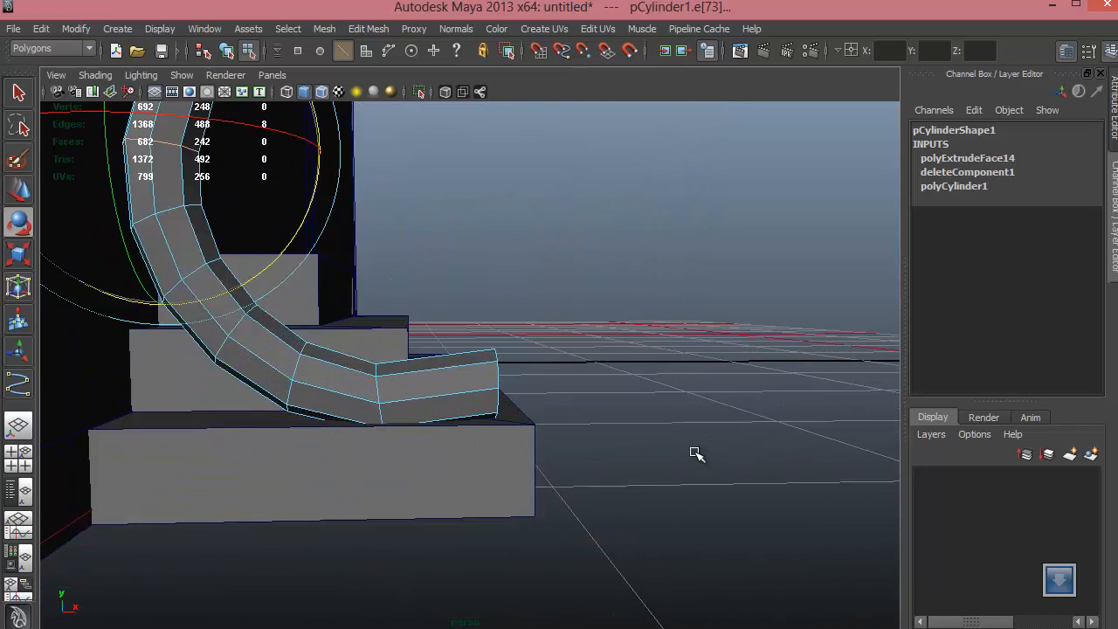
{"action": "double_click", "coordinate": [367, 389]}
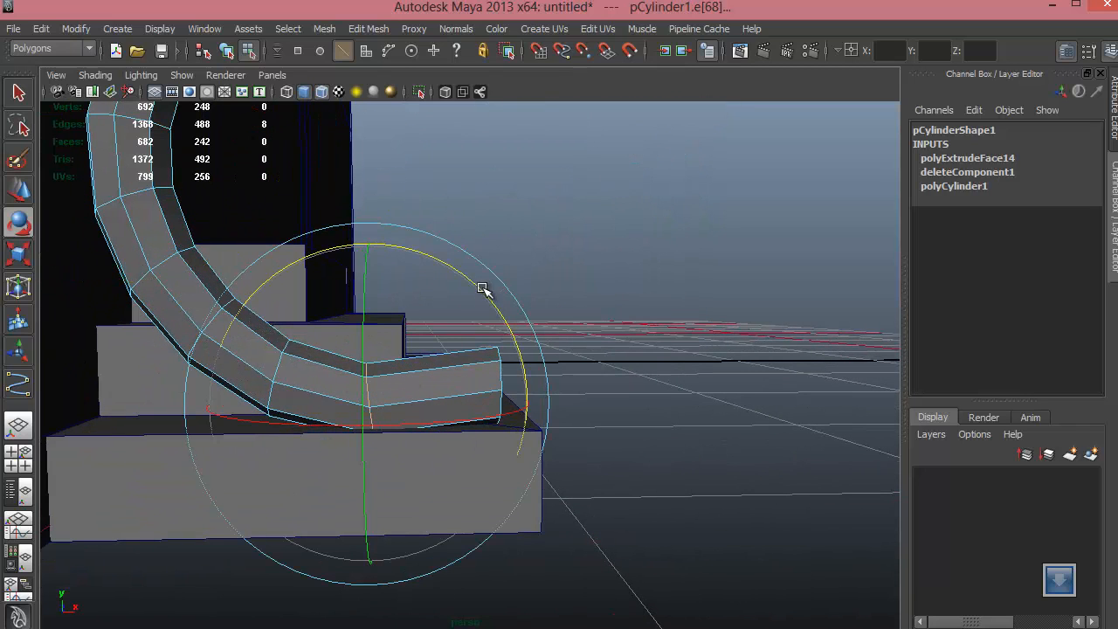
{"action": "left_click", "coordinate": [620, 375]}
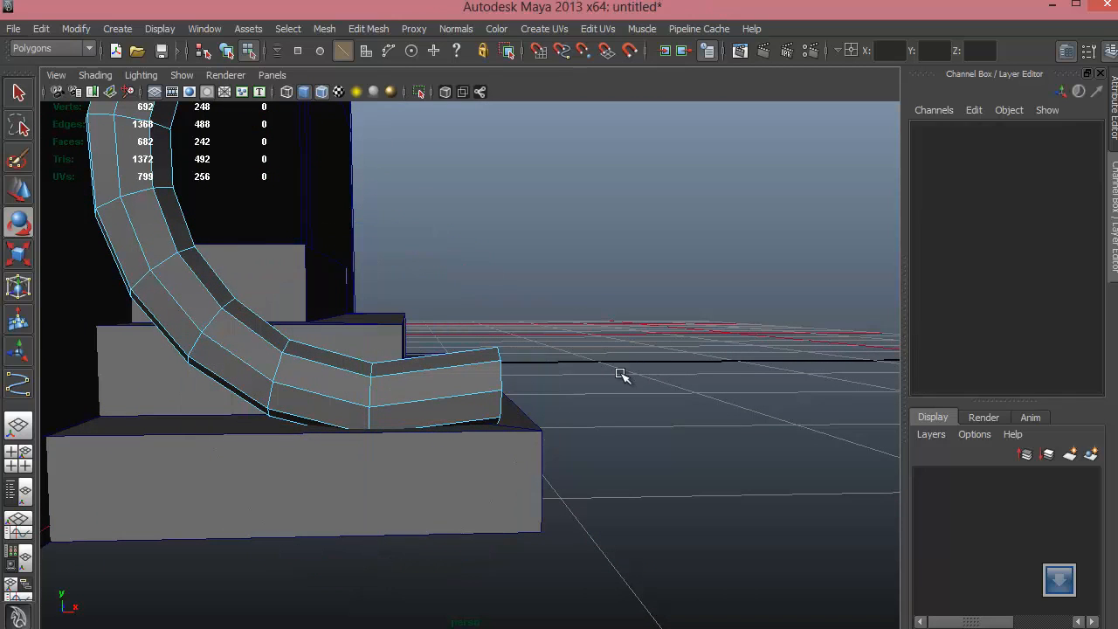
Step: Select a lengthwise edge loop of the tube at its bottom end on the lowest stair
{"action": "left_click_drag", "start_coordinate": [620, 375], "coordinate": [446, 360], "text": "alt"}
{"action": "double_click", "coordinate": [445, 359]}
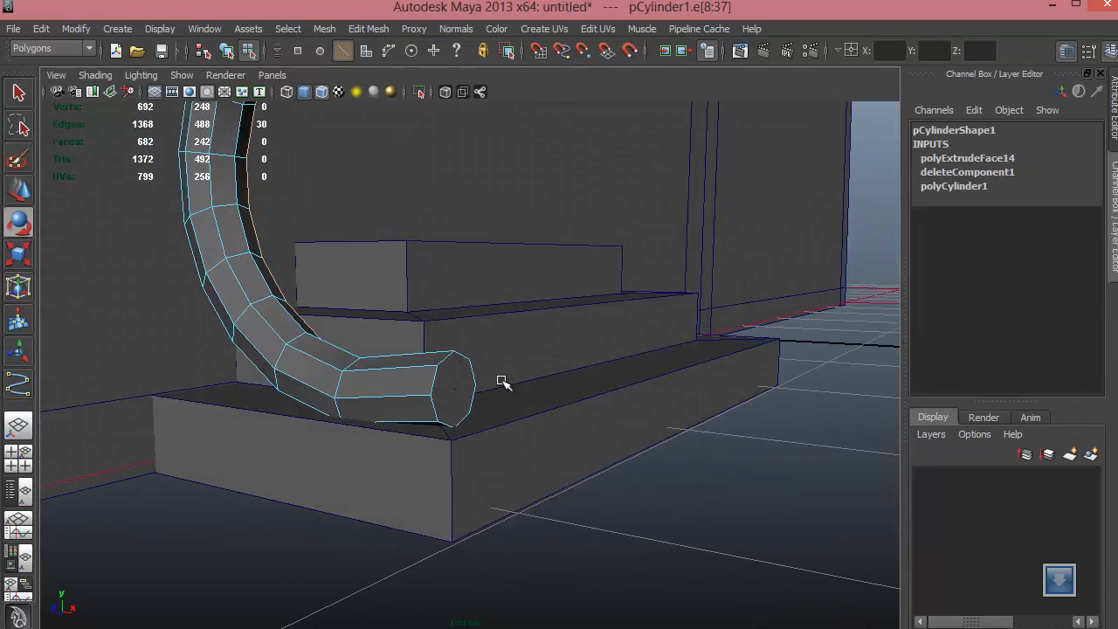
{"action": "mouse_move", "coordinate": [503, 382]}
{"action": "left_mouse_down", "text": "alt"}
{"action": "mouse_move", "coordinate": [561, 402]}
{"action": "mouse_move", "coordinate": [492, 381]}
{"action": "left_mouse_up", "text": "alt"}
{"action": "right_click_drag", "start_coordinate": [492, 381], "coordinate": [487, 387]}
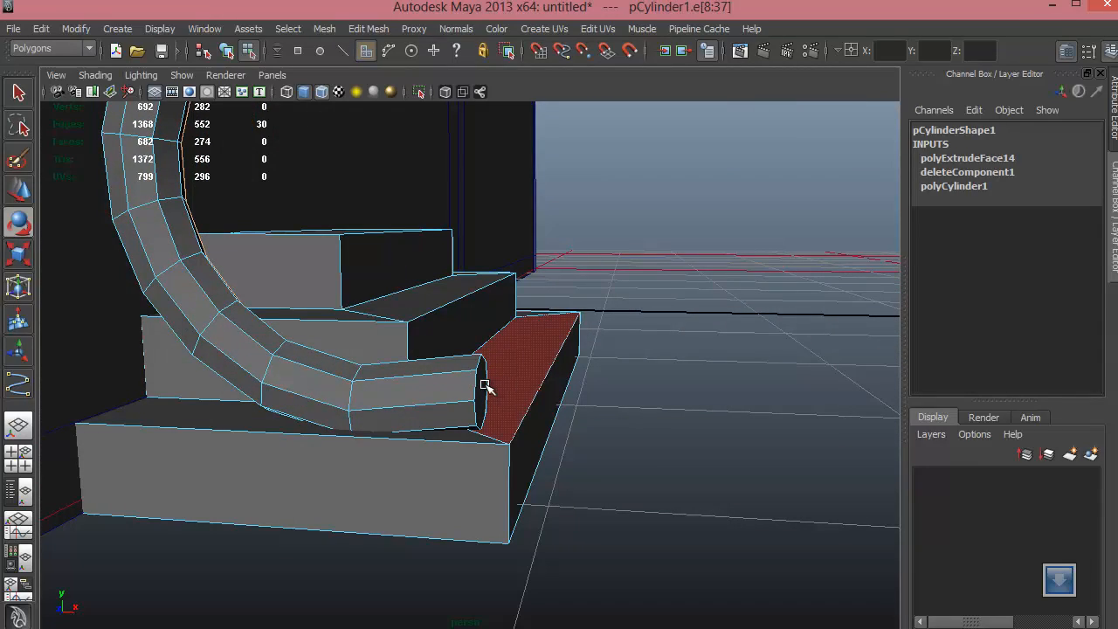
{"action": "left_click", "coordinate": [507, 402]}
{"action": "left_click_drag", "start_coordinate": [594, 427], "coordinate": [524, 405], "text": "alt"}
{"action": "left_click", "coordinate": [890, 317]}
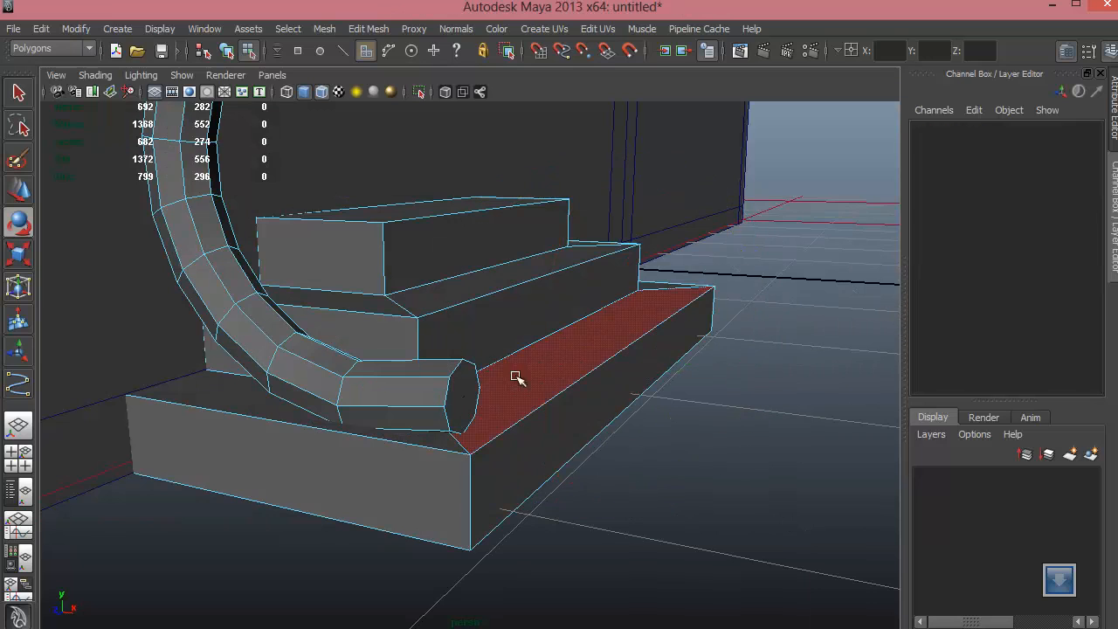
{"action": "left_click", "coordinate": [516, 377]}
{"action": "right_click_drag", "start_coordinate": [338, 330], "coordinate": [315, 360]}
{"action": "left_click", "coordinate": [303, 594]}
{"action": "left_click", "coordinate": [393, 418]}
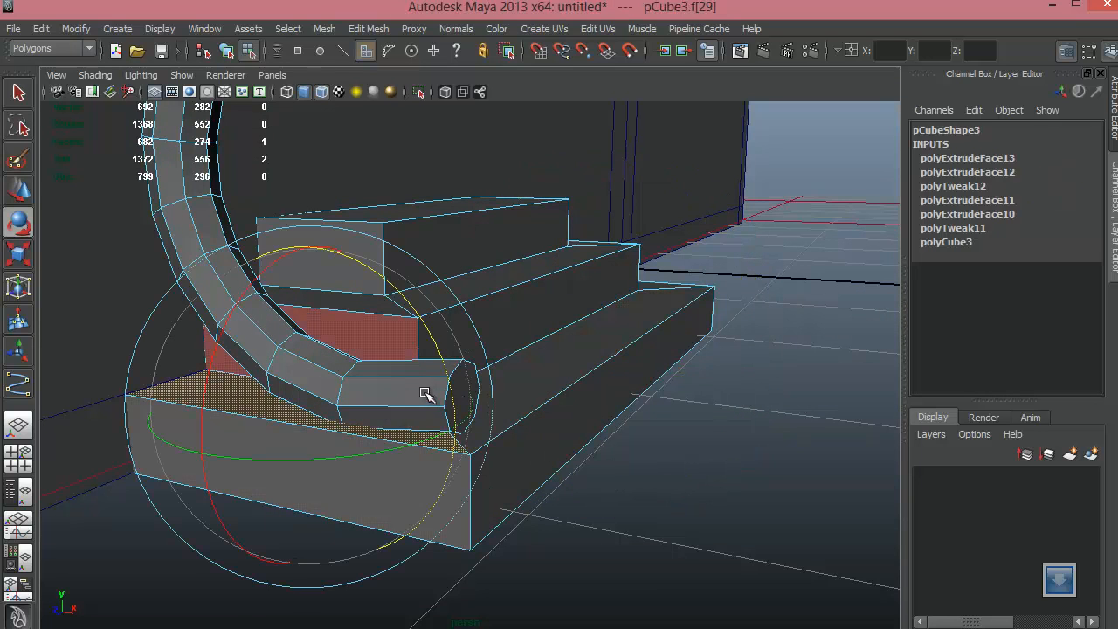
{"action": "right_click_drag", "start_coordinate": [541, 338], "coordinate": [552, 420]}
{"action": "left_click", "coordinate": [637, 425]}
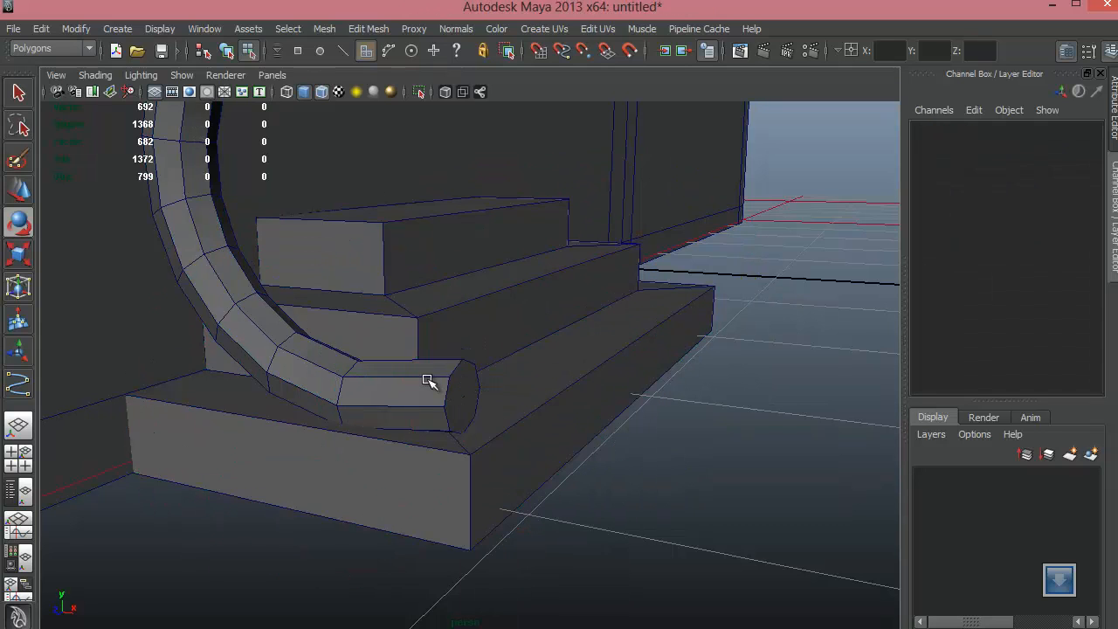
Step: Select the face capping the lower end of the curved tube, scale it down to a small tip and raise it slightly
{"action": "left_click", "coordinate": [429, 381]}
{"action": "left_click", "coordinate": [467, 402]}
{"action": "left_click_drag", "start_coordinate": [516, 446], "coordinate": [526, 412], "text": "alt"}
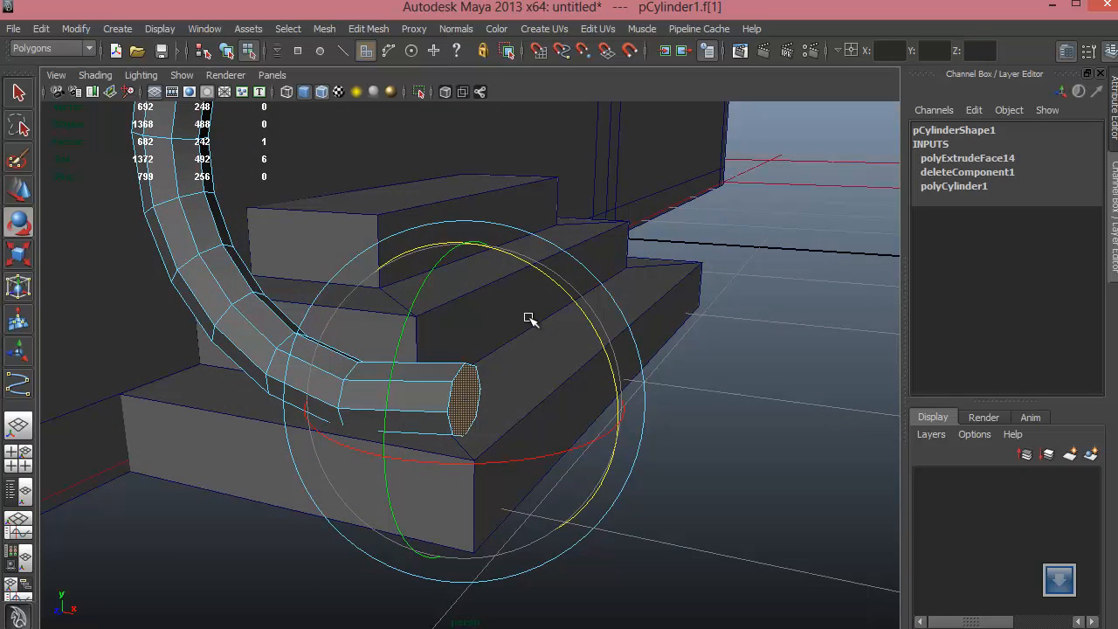
{"action": "key", "text": "e"}
{"action": "left_click_drag", "start_coordinate": [551, 278], "coordinate": [499, 260]}
{"action": "key", "text": "w"}
{"action": "key", "text": "r"}
{"action": "mouse_move", "coordinate": [445, 411]}
{"action": "left_mouse_down"}
{"action": "mouse_move", "coordinate": [417, 412]}
{"action": "mouse_move", "coordinate": [429, 414]}
{"action": "left_mouse_up"}
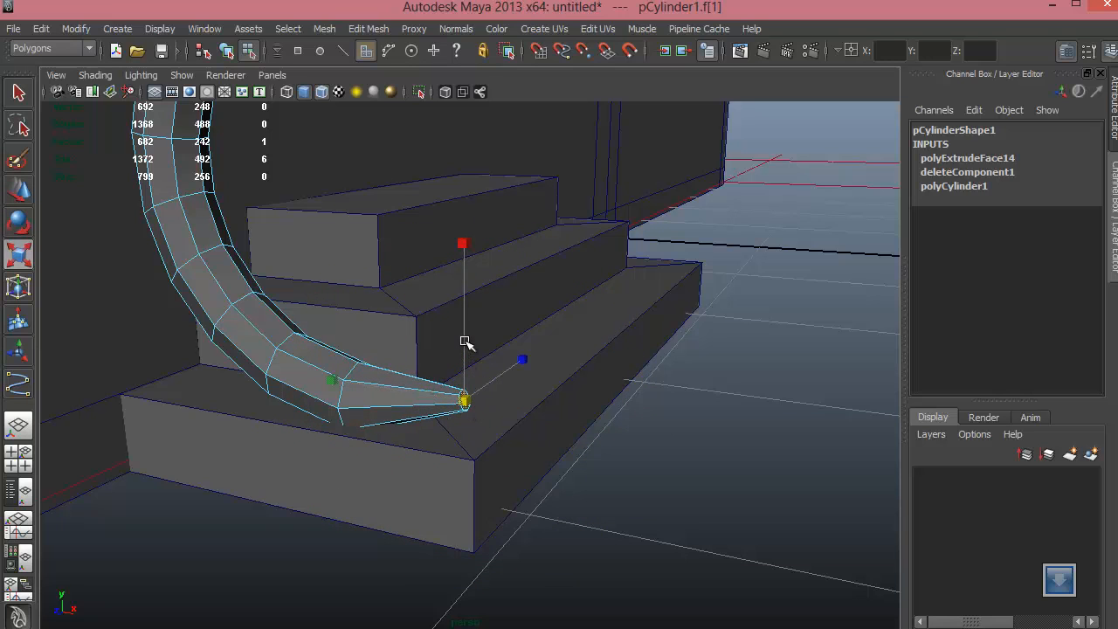
{"action": "key", "text": "w"}
{"action": "left_click_drag", "start_coordinate": [465, 340], "coordinate": [462, 311]}
Step: Add an edge loop midway along the tapered end segment by connecting its lengthwise edges
{"action": "left_click_drag", "start_coordinate": [413, 432], "coordinate": [454, 426], "text": "alt"}
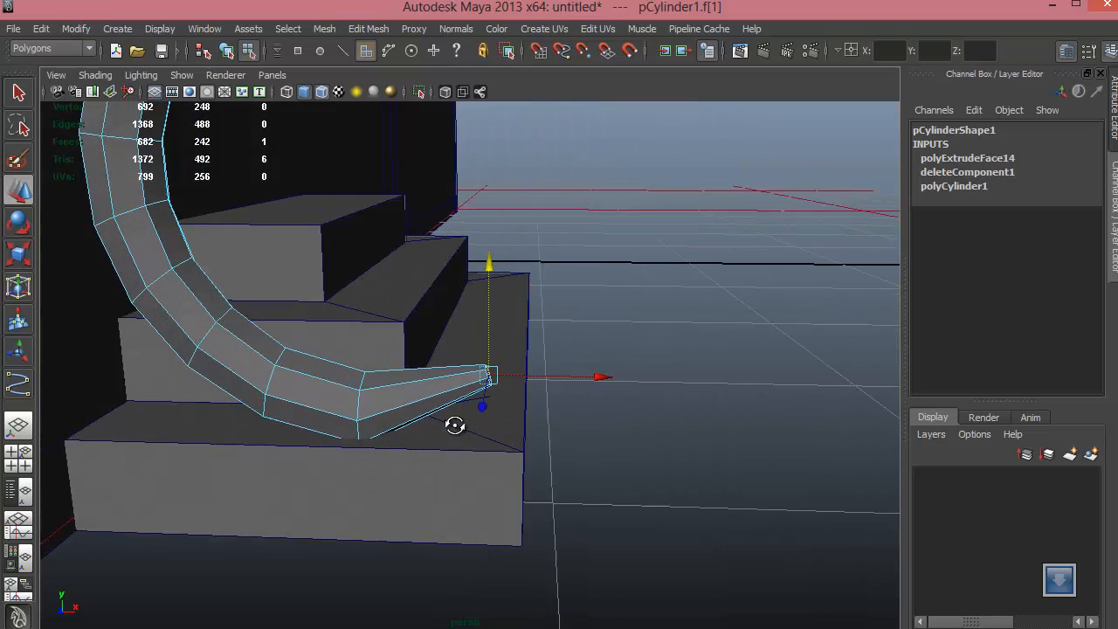
{"action": "left_click_drag", "start_coordinate": [416, 341], "coordinate": [442, 418]}
{"action": "mouse_move", "coordinate": [425, 392]}
{"action": "right_mouse_down"}
{"action": "mouse_move", "coordinate": [414, 324]}
{"action": "mouse_move", "coordinate": [412, 405]}
{"action": "right_mouse_up"}
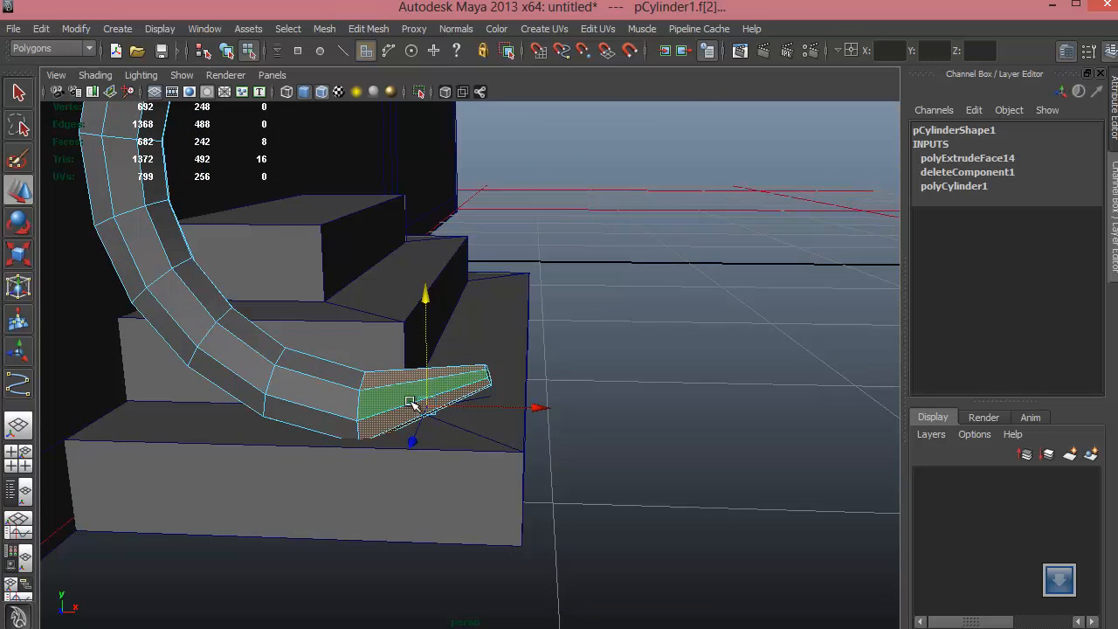
{"action": "right_click_drag", "start_coordinate": [342, 398], "coordinate": [416, 343]}
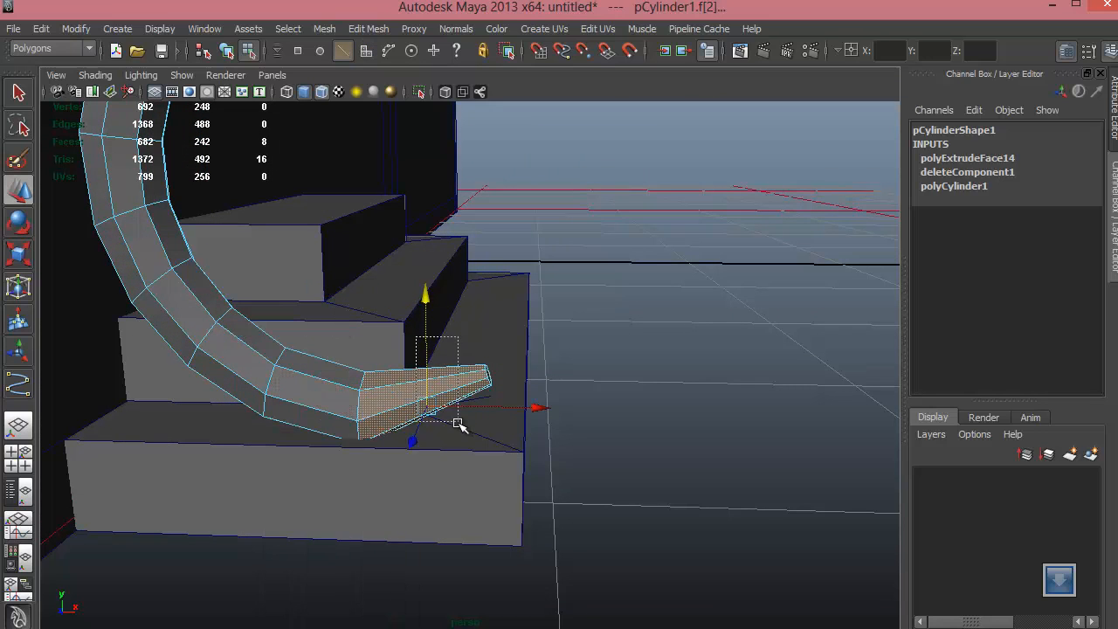
{"action": "left_click_drag", "start_coordinate": [457, 424], "coordinate": [460, 424]}
{"action": "right_click_drag", "start_coordinate": [458, 337], "coordinate": [467, 546], "text": "shift"}
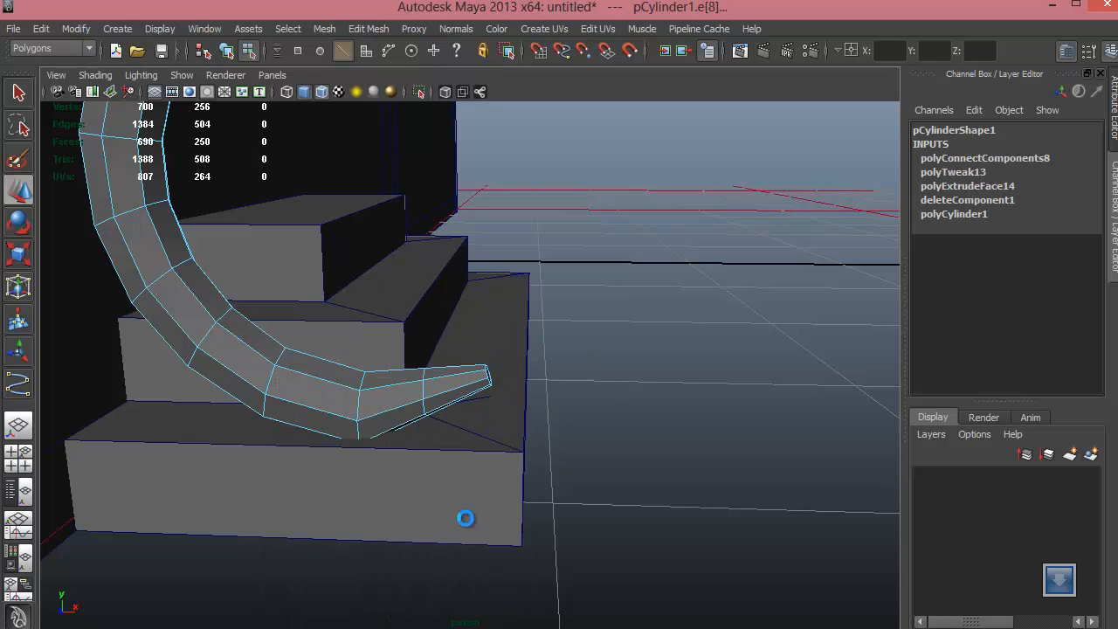
Step: Scale up the new edge loop to form a bulge and rotate it to follow the tube's upturned end
{"action": "left_click_drag", "start_coordinate": [407, 432], "coordinate": [437, 391], "text": "alt"}
{"action": "double_click", "coordinate": [442, 395]}
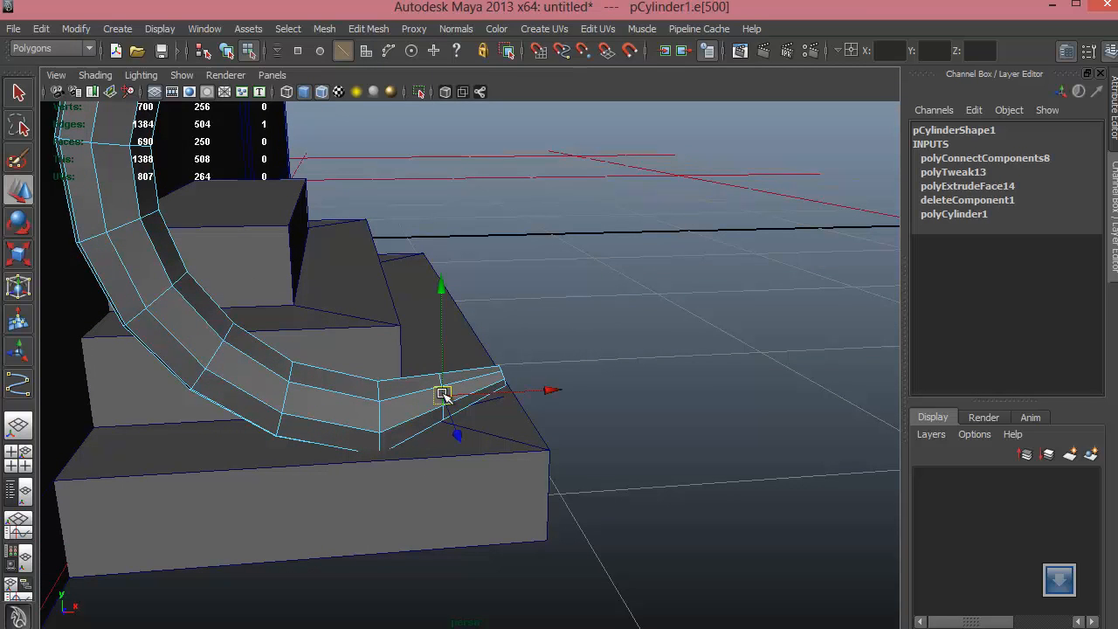
{"action": "key", "text": "e"}
{"action": "key", "text": "r"}
{"action": "left_click_drag", "start_coordinate": [441, 407], "coordinate": [475, 400]}
{"action": "key", "text": "w"}
{"action": "key", "text": "e"}
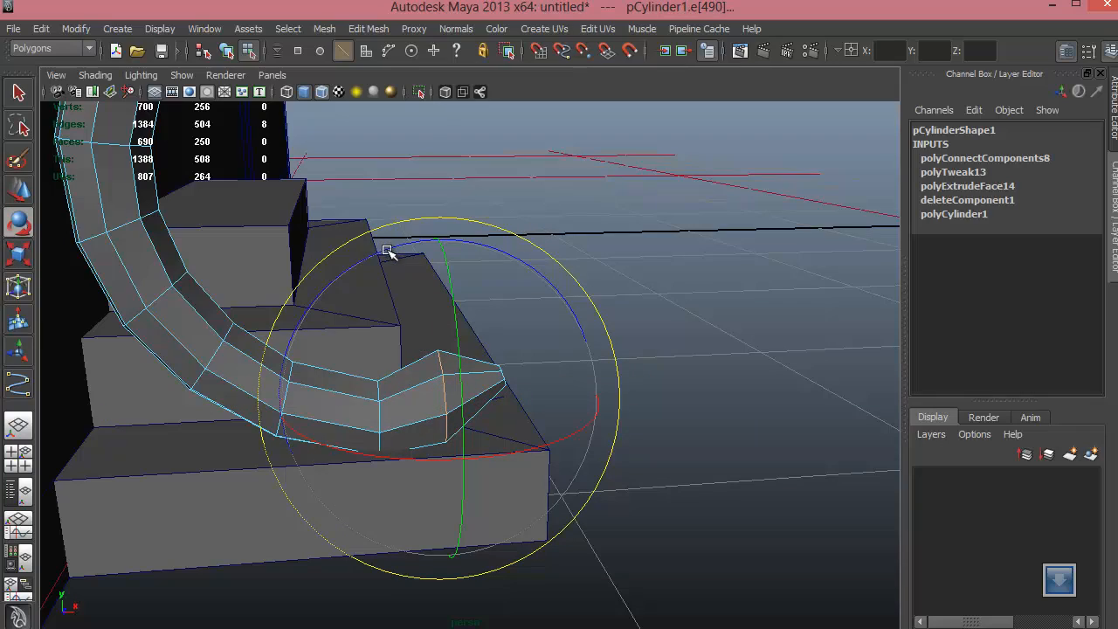
{"action": "left_click_drag", "start_coordinate": [387, 251], "coordinate": [352, 289]}
{"action": "left_click_drag", "start_coordinate": [553, 480], "coordinate": [512, 491], "text": "alt"}
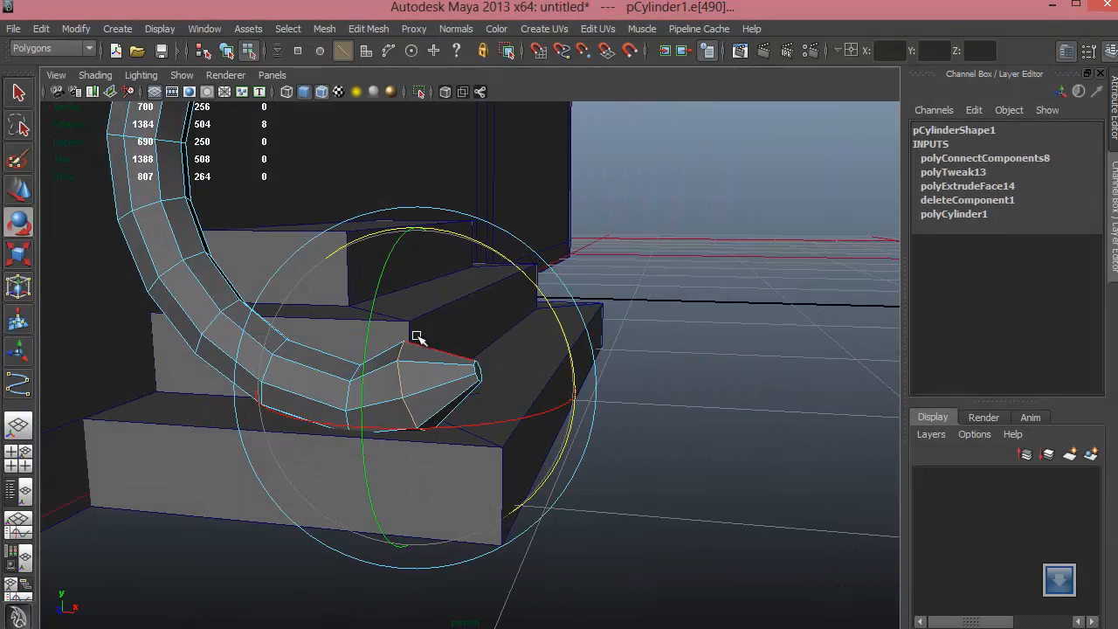
Step: Connect the lengthwise edges between the bulge and the tip to add another edge loop
{"action": "left_click", "coordinate": [749, 419]}
{"action": "left_click", "coordinate": [434, 364]}
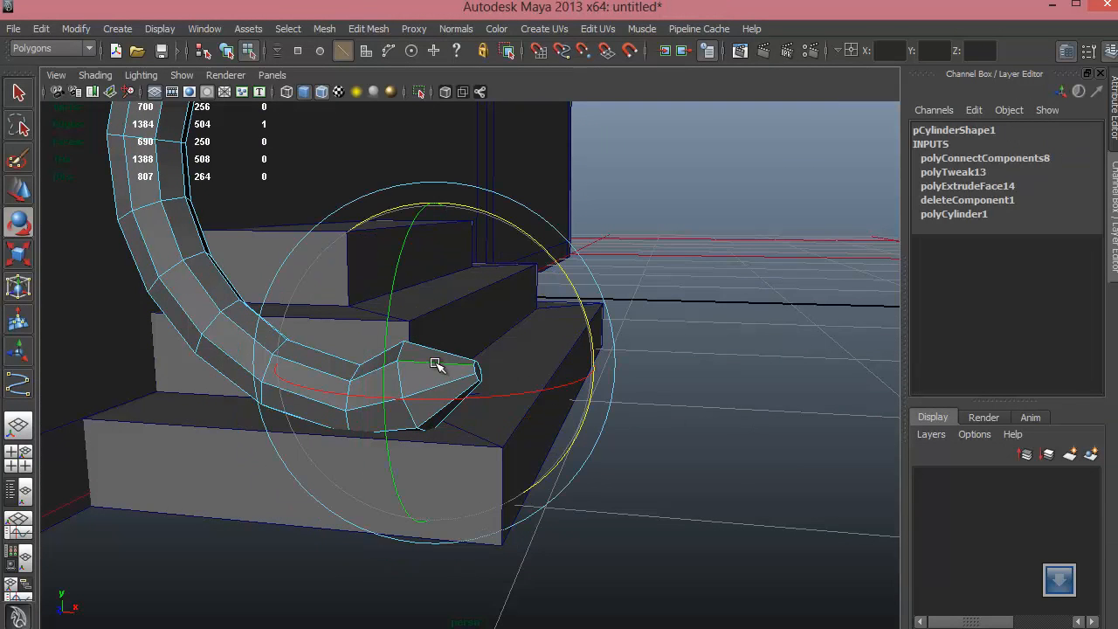
{"action": "double_click", "coordinate": [463, 374], "text": "shift"}
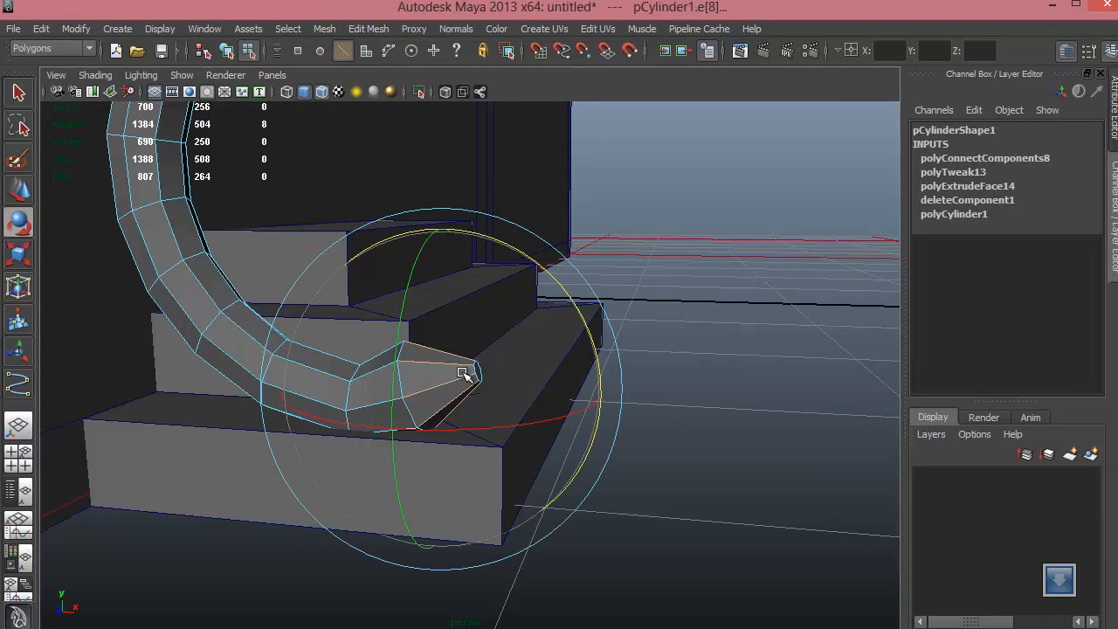
{"action": "right_click_drag", "start_coordinate": [463, 374], "coordinate": [447, 557], "text": "shift"}
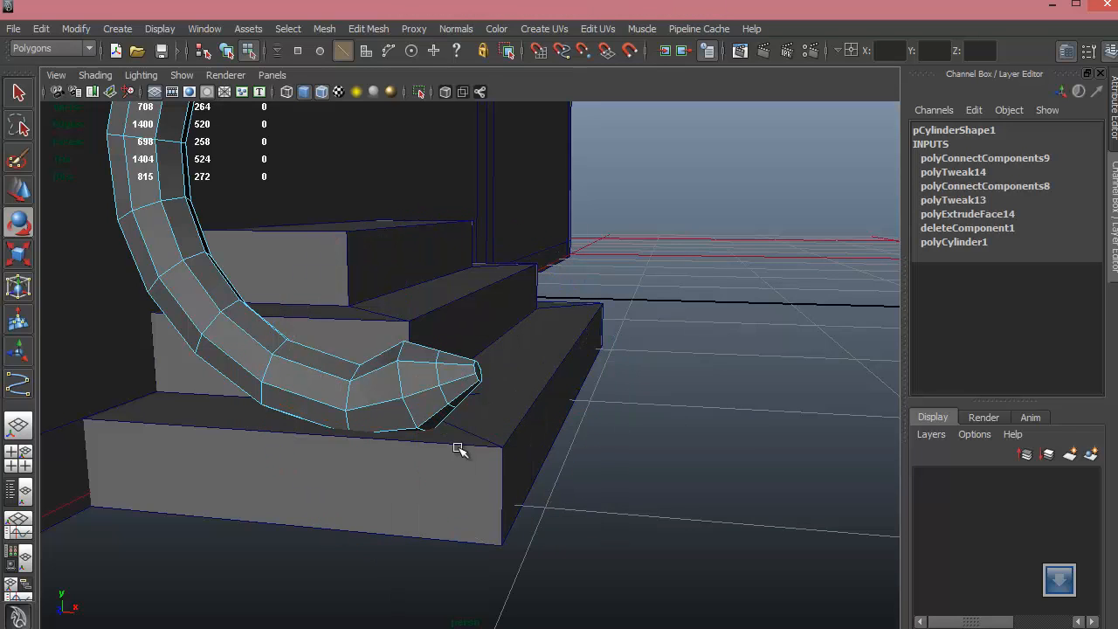
Step: Scale up the edge loop nearest the tip and adjust its position to round off the tube's end
{"action": "left_click", "coordinate": [439, 376]}
{"action": "key", "text": "r"}
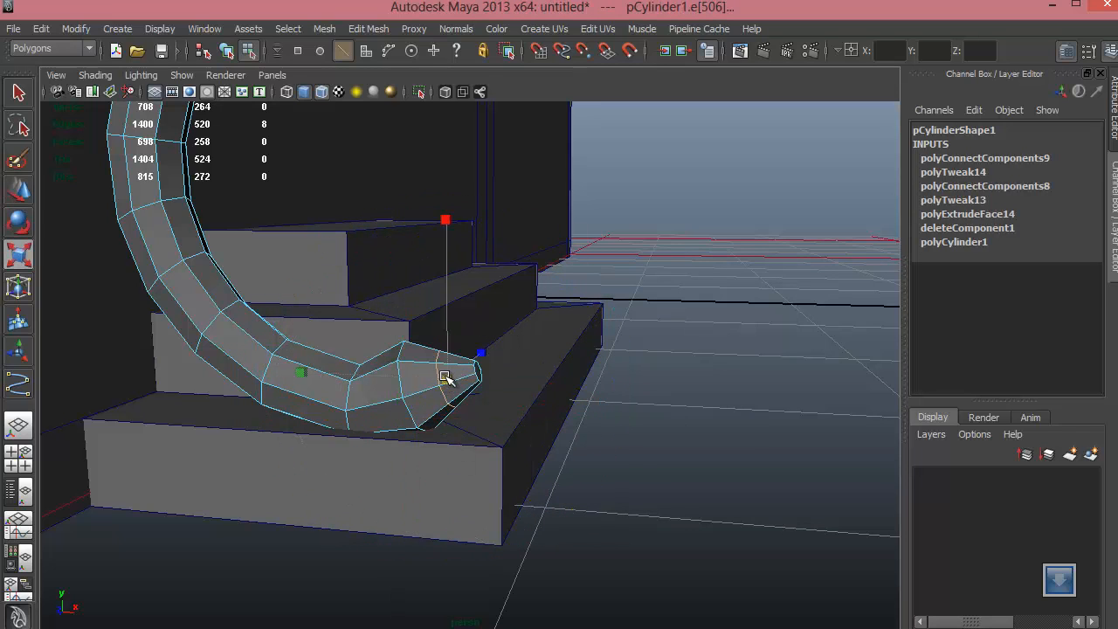
{"action": "left_click_drag", "start_coordinate": [445, 378], "coordinate": [472, 368]}
{"action": "key", "text": "w"}
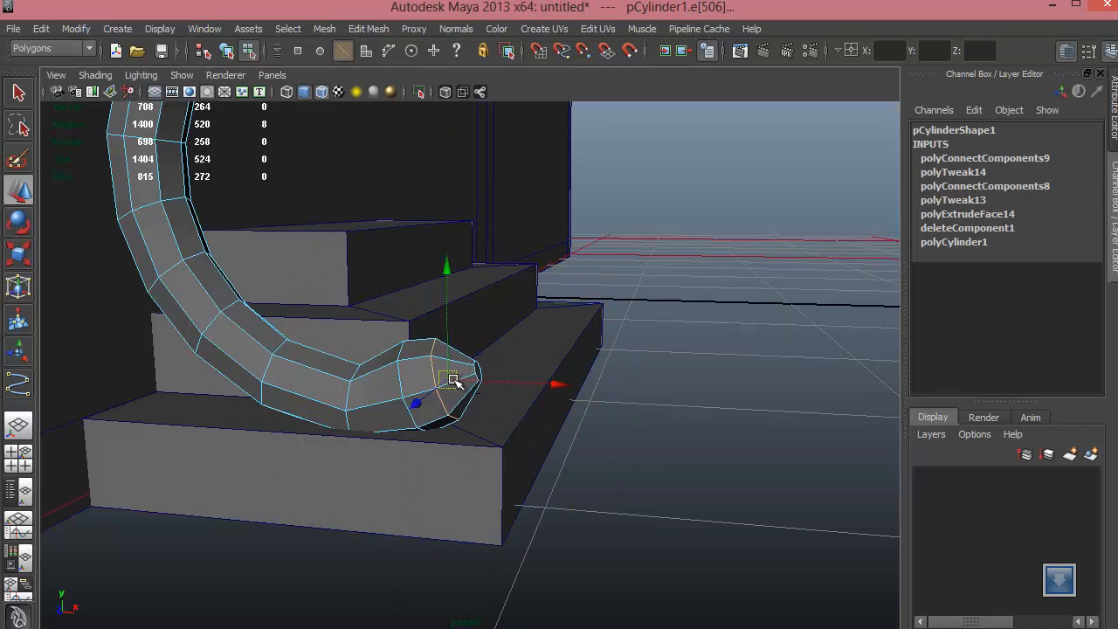
{"action": "left_click_drag", "start_coordinate": [489, 390], "coordinate": [547, 398], "text": "alt"}
{"action": "left_click_drag", "start_coordinate": [472, 343], "coordinate": [461, 307], "text": "alt"}
{"action": "left_click", "coordinate": [464, 300]}
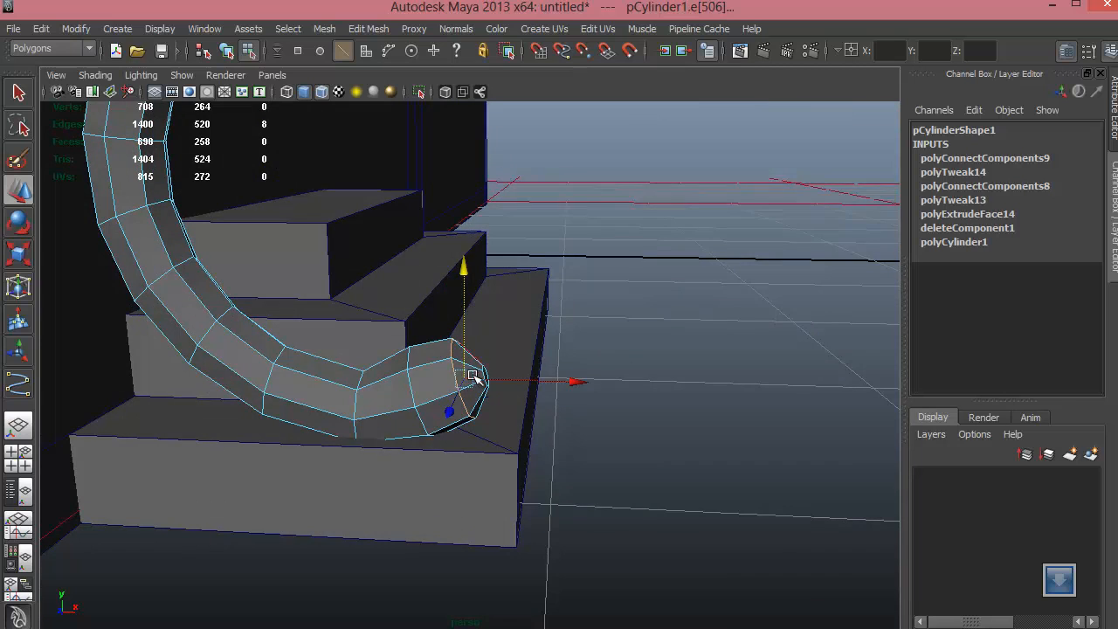
Step: Preview the whole tube smoothed, inspect its rounded end from several angles, and return to the unsmoothed display
{"action": "left_click_drag", "start_coordinate": [470, 385], "coordinate": [425, 419], "text": "alt"}
{"action": "right_click", "coordinate": [423, 421]}
{"action": "left_click", "coordinate": [423, 421]}
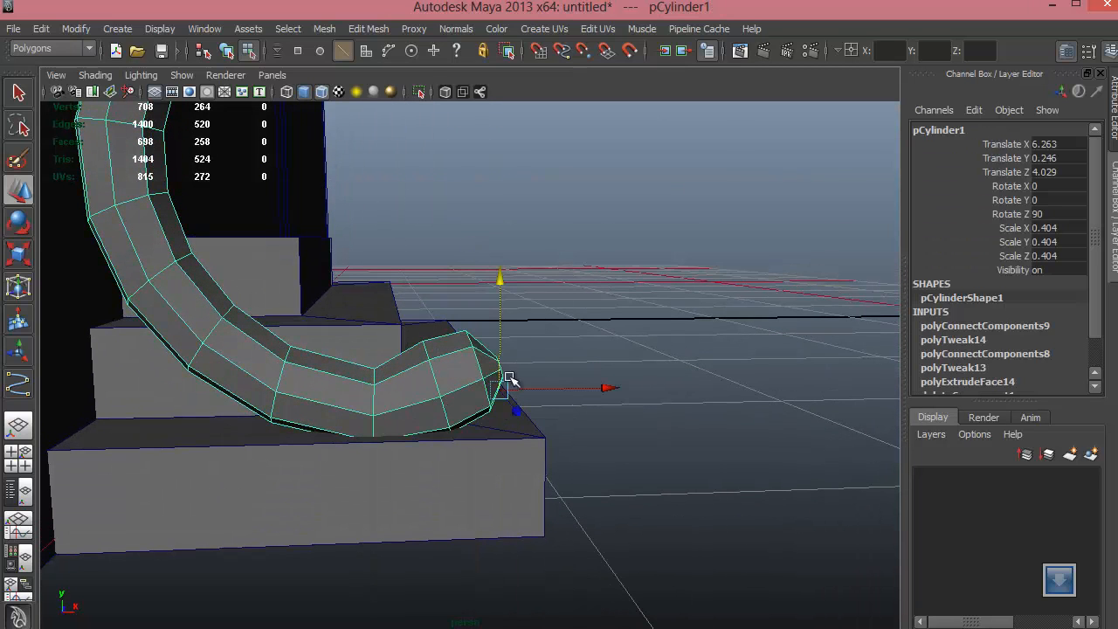
{"action": "left_click", "coordinate": [368, 29]}
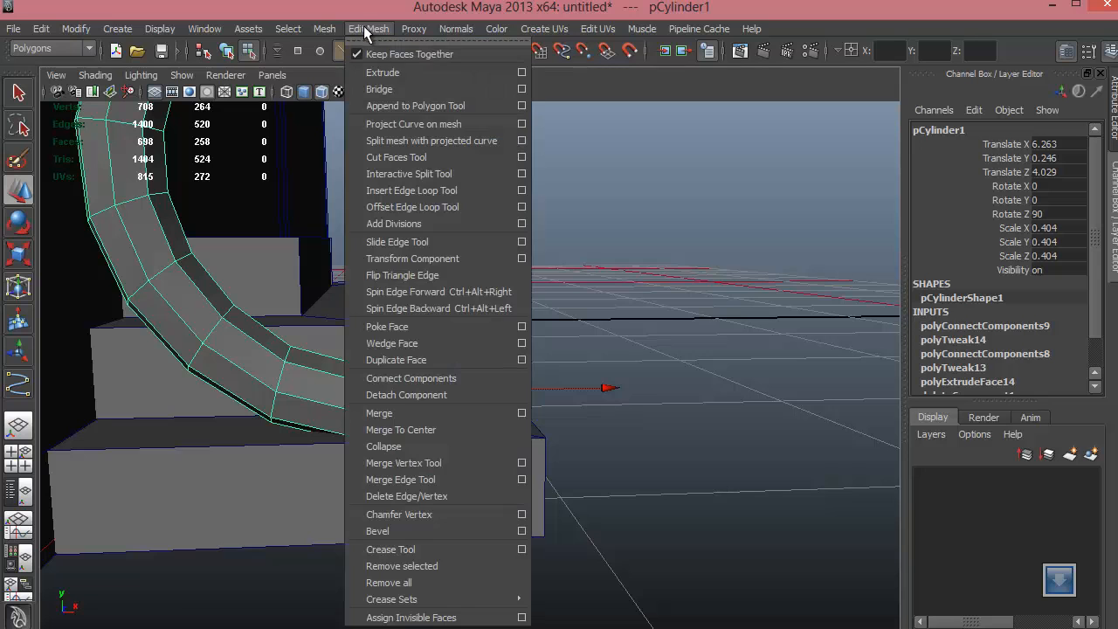
{"action": "left_click", "coordinate": [411, 378]}
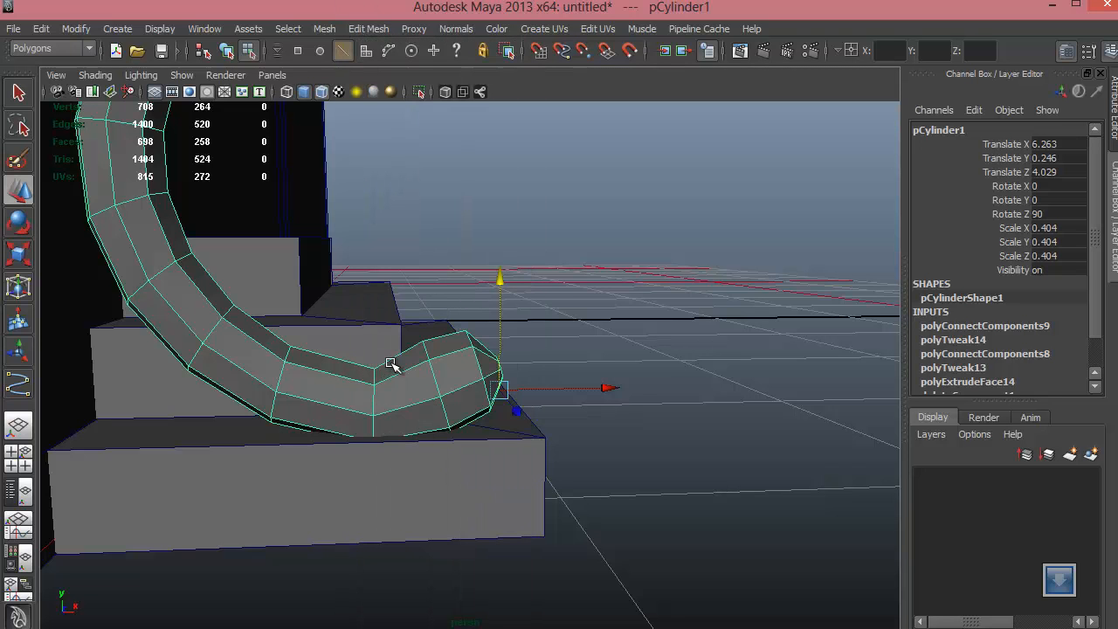
{"action": "left_click", "coordinate": [587, 354]}
{"action": "left_click_drag", "start_coordinate": [481, 452], "coordinate": [366, 420], "text": "alt"}
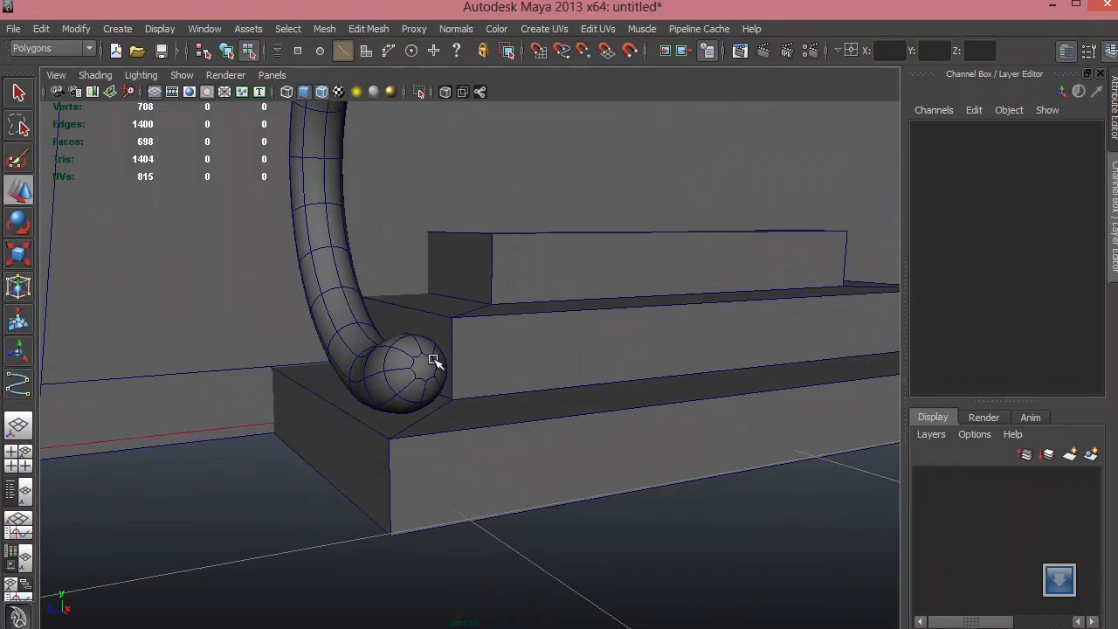
{"action": "mouse_move", "coordinate": [419, 385]}
{"action": "left_mouse_down", "text": "alt"}
{"action": "mouse_move", "coordinate": [444, 350]}
{"action": "mouse_move", "coordinate": [434, 369]}
{"action": "left_mouse_up", "text": "alt"}
{"action": "left_click", "coordinate": [457, 389]}
{"action": "key", "text": "1"}
Step: Connect the lengthwise edges of the segment just behind the bulb to add an edge loop at its neck
{"action": "right_click_drag", "start_coordinate": [434, 330], "coordinate": [432, 294]}
{"action": "left_click", "coordinate": [416, 355]}
{"action": "double_click", "coordinate": [421, 358]}
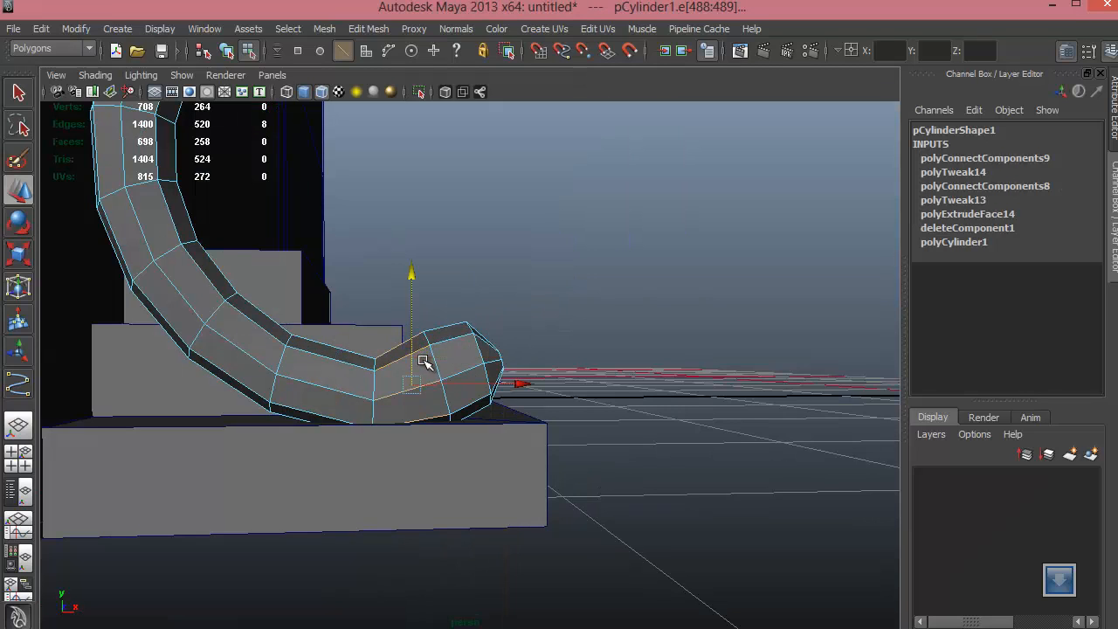
{"action": "right_click", "coordinate": [413, 355], "text": "shift"}
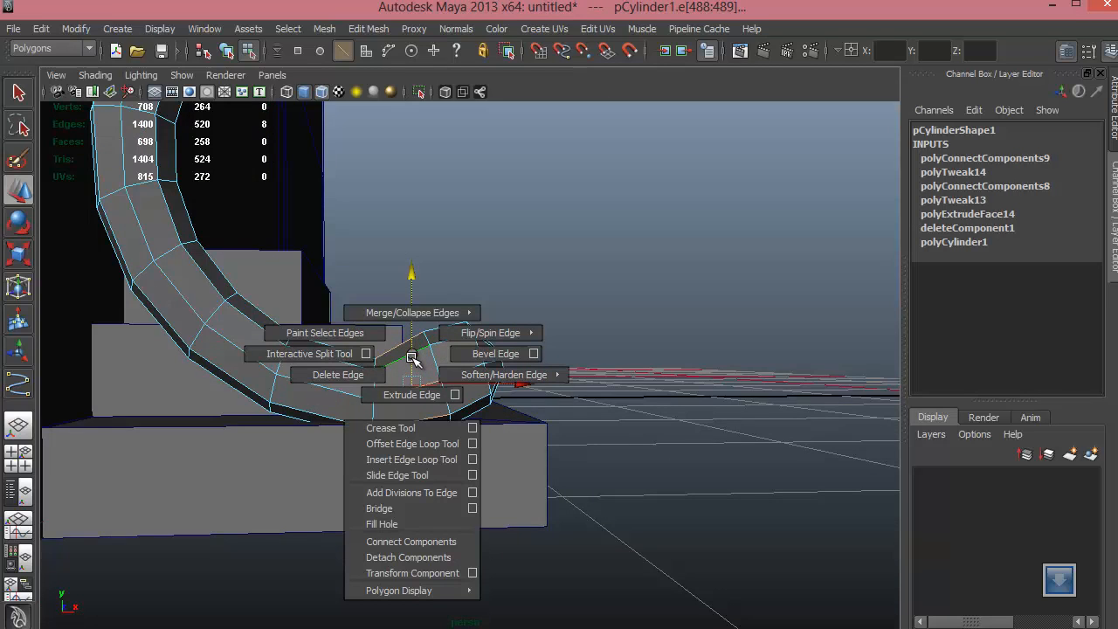
{"action": "left_click", "coordinate": [411, 542]}
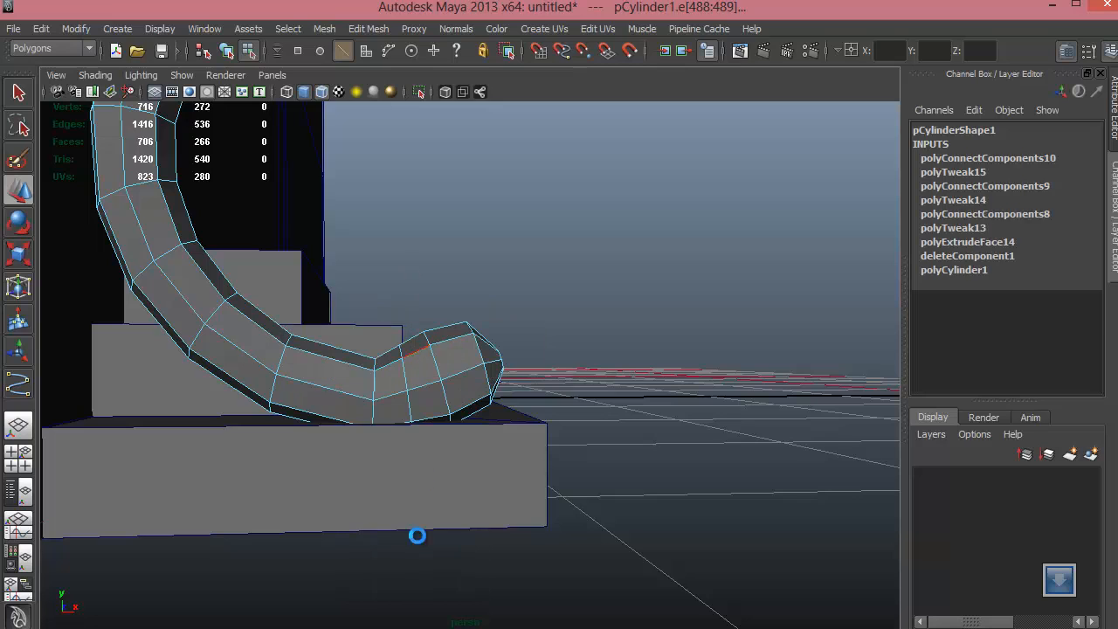
Step: Scale the new neck edge loop inward so the tube narrows before the bulb
{"action": "double_click", "coordinate": [405, 377]}
{"action": "key", "text": "e"}
{"action": "key", "text": "w"}
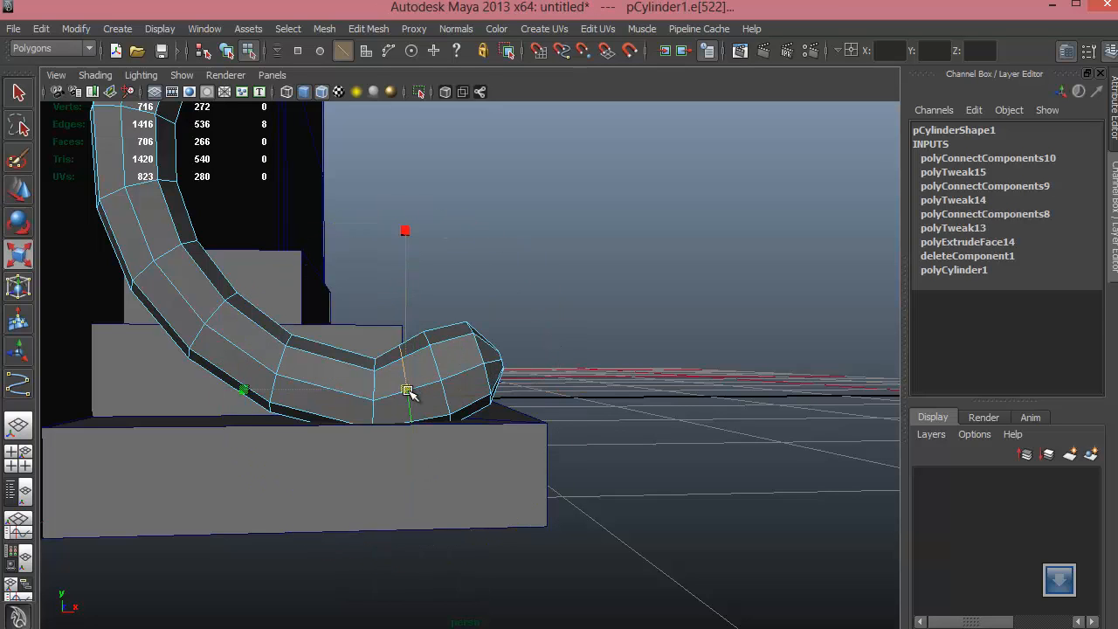
{"action": "left_click_drag", "start_coordinate": [407, 391], "coordinate": [398, 393]}
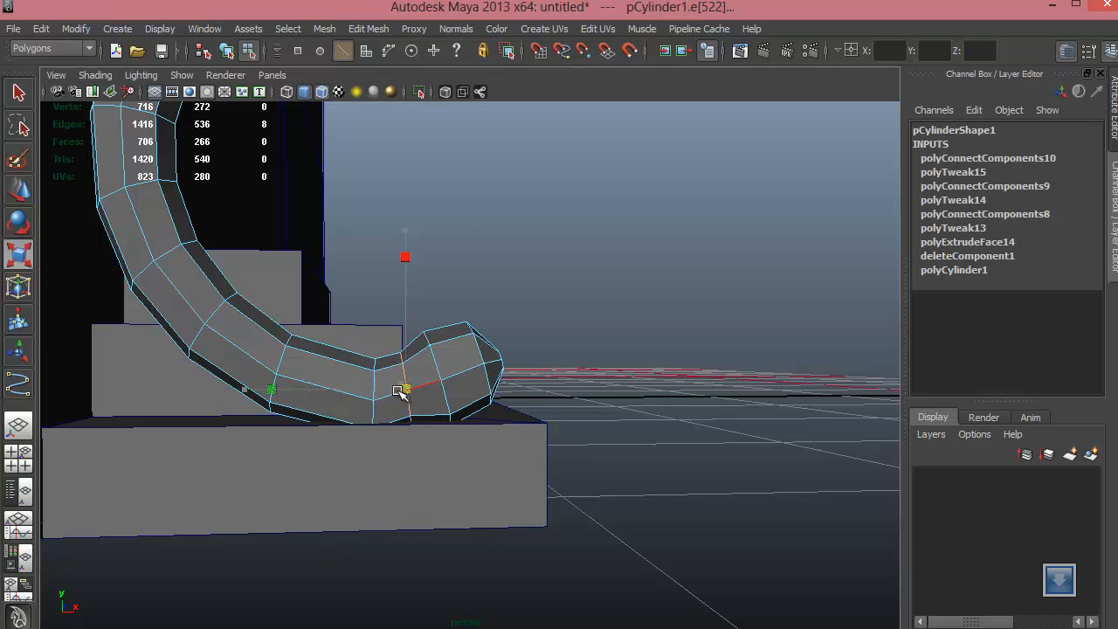
{"action": "left_click_drag", "start_coordinate": [467, 403], "coordinate": [440, 396], "text": "alt"}
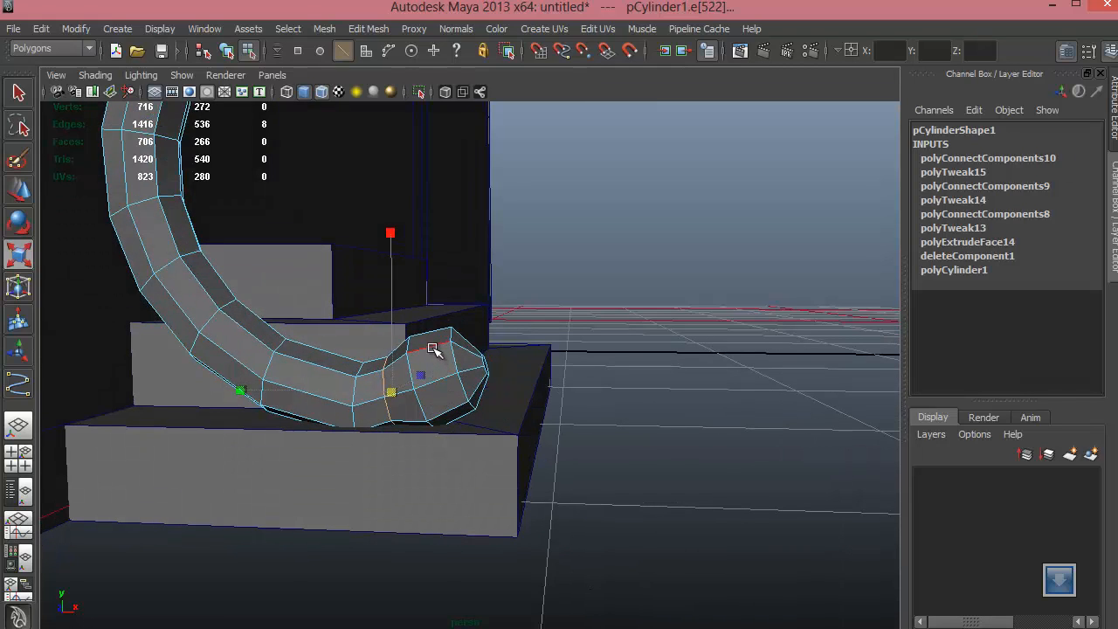
Step: Add an edge loop around the middle of the bulb by connecting its lengthwise edges, and enlarge it slightly
{"action": "left_click", "coordinate": [433, 349]}
{"action": "double_click", "coordinate": [437, 366]}
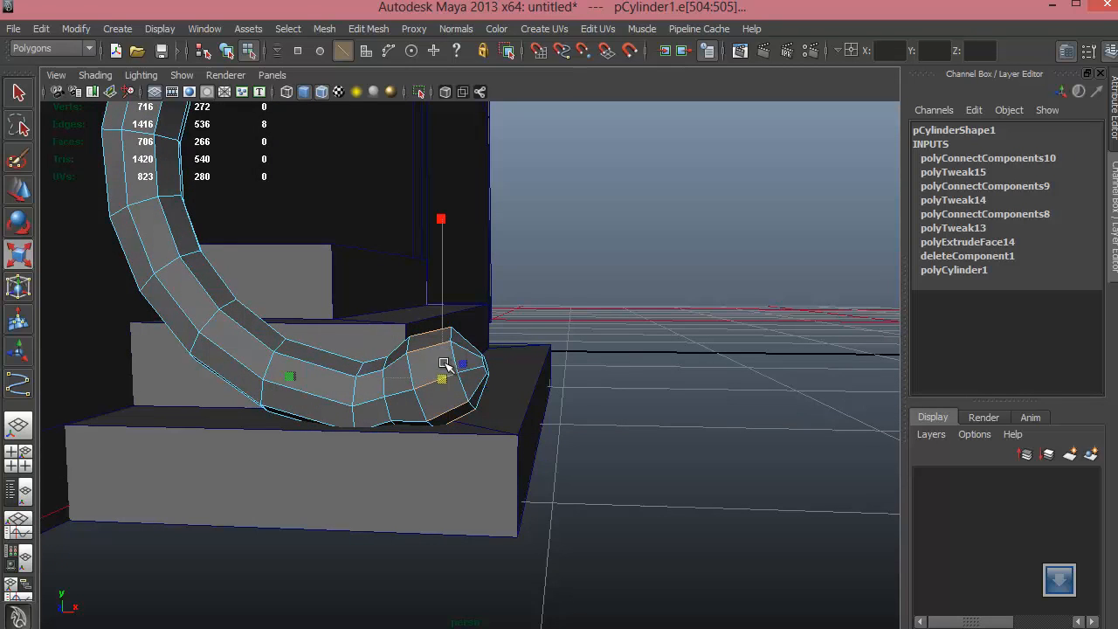
{"action": "right_click_drag", "start_coordinate": [441, 421], "coordinate": [436, 538], "text": "shift"}
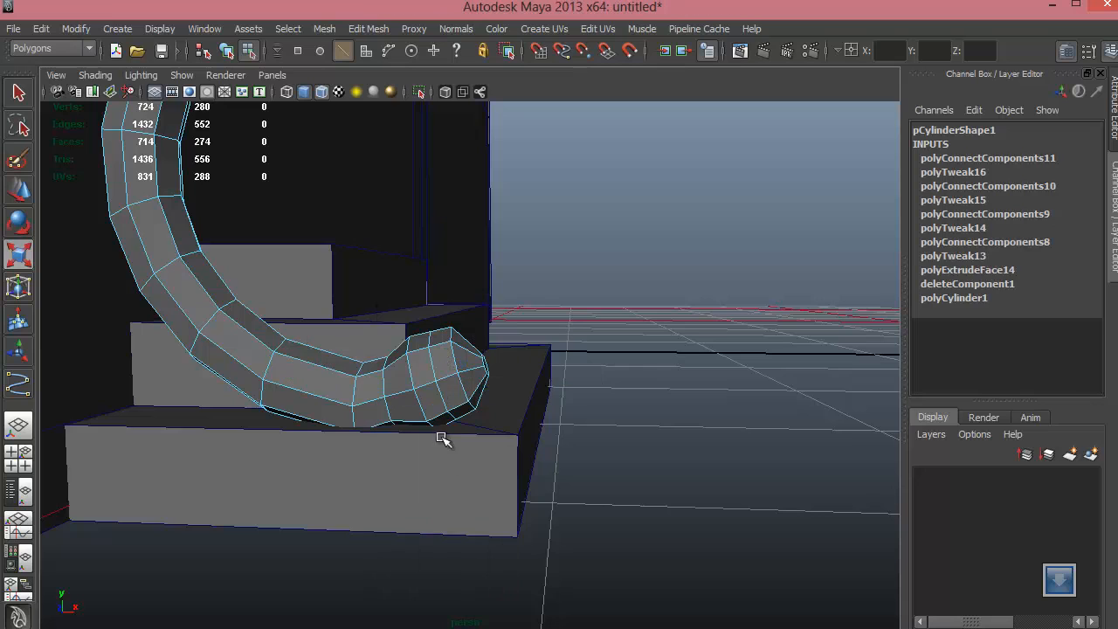
{"action": "double_click", "coordinate": [433, 367]}
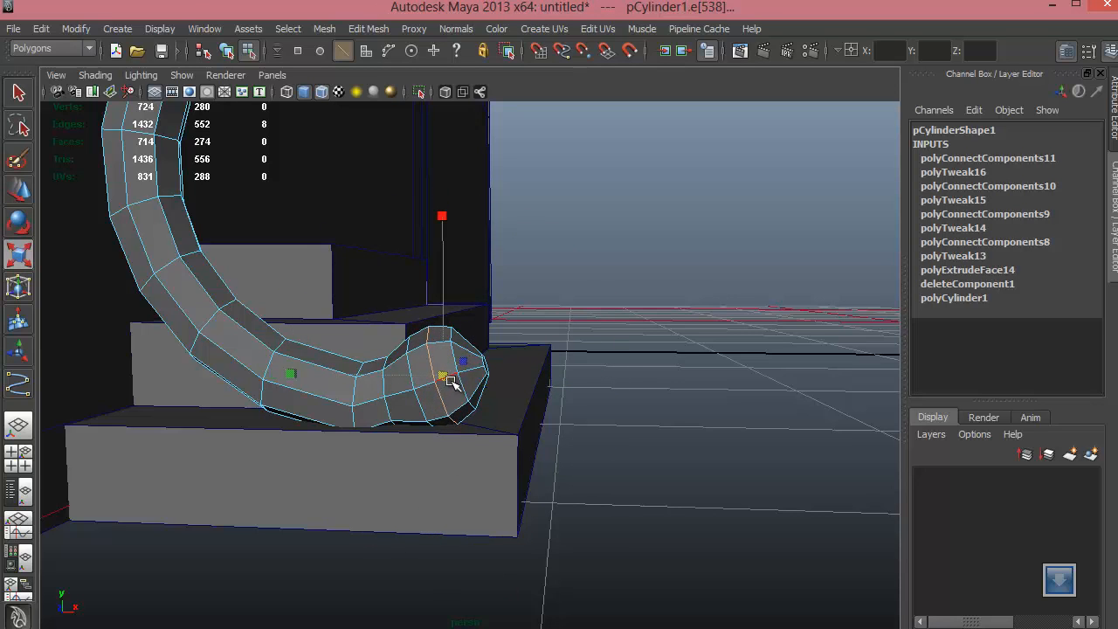
{"action": "left_click_drag", "start_coordinate": [443, 382], "coordinate": [414, 385], "text": "alt"}
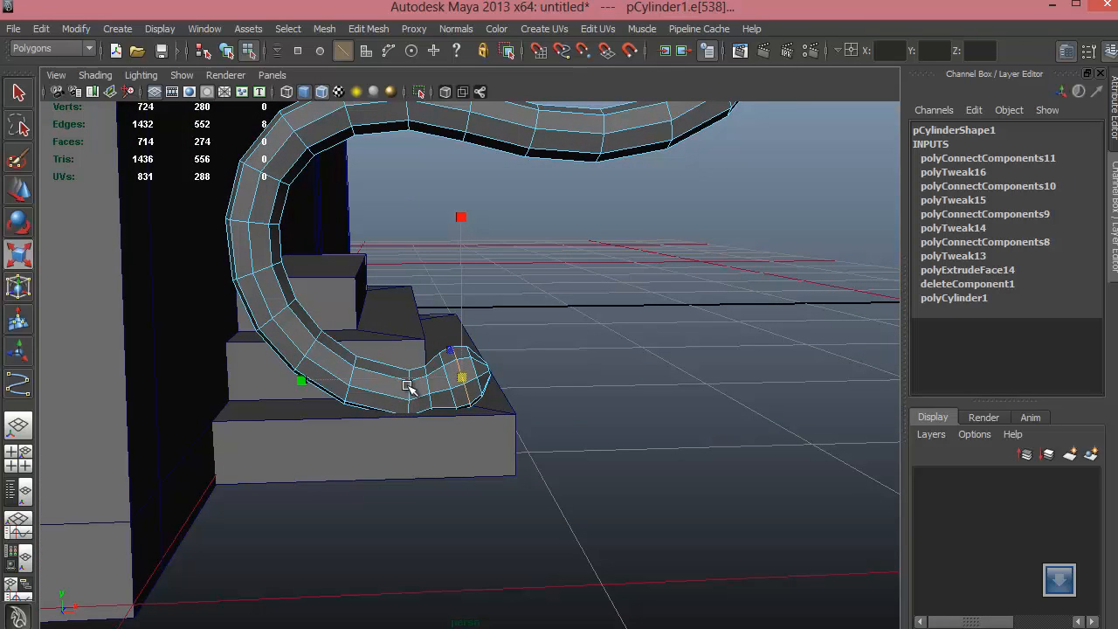
Step: Move the edge loop behind the neck back along the tube, away from the bulb
{"action": "left_click", "coordinate": [408, 388]}
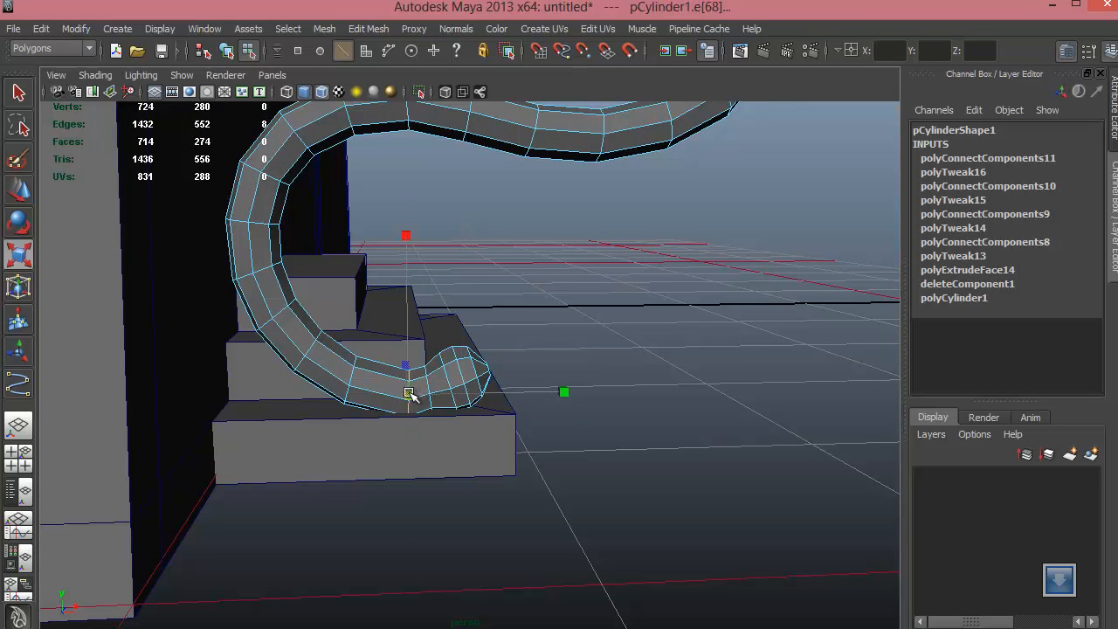
{"action": "key", "text": "w"}
{"action": "left_click_drag", "start_coordinate": [467, 396], "coordinate": [441, 382]}
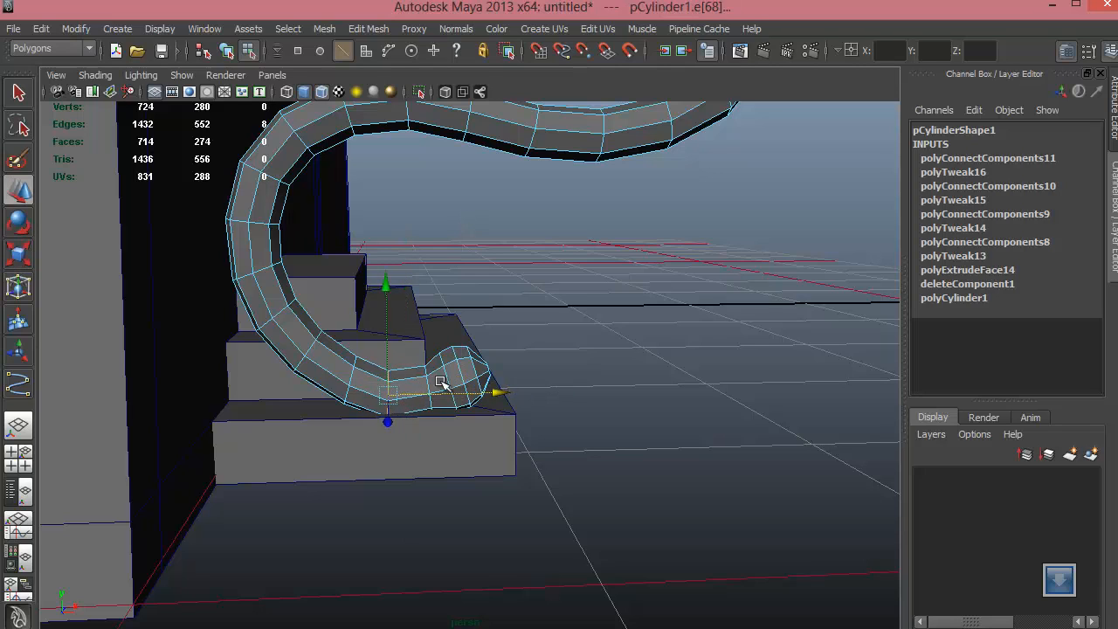
Step: Raise the edge loop behind the bulb's neck slightly and adjust its tilt and position to smooth the tube's curve
{"action": "left_click", "coordinate": [388, 335]}
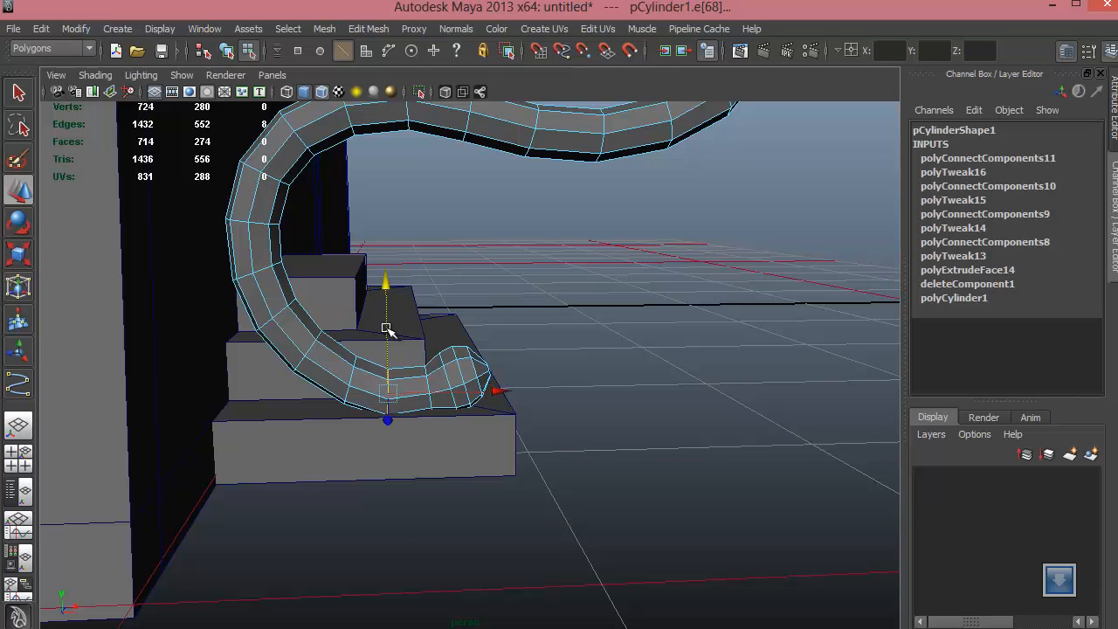
{"action": "left_click_drag", "start_coordinate": [387, 330], "coordinate": [393, 328]}
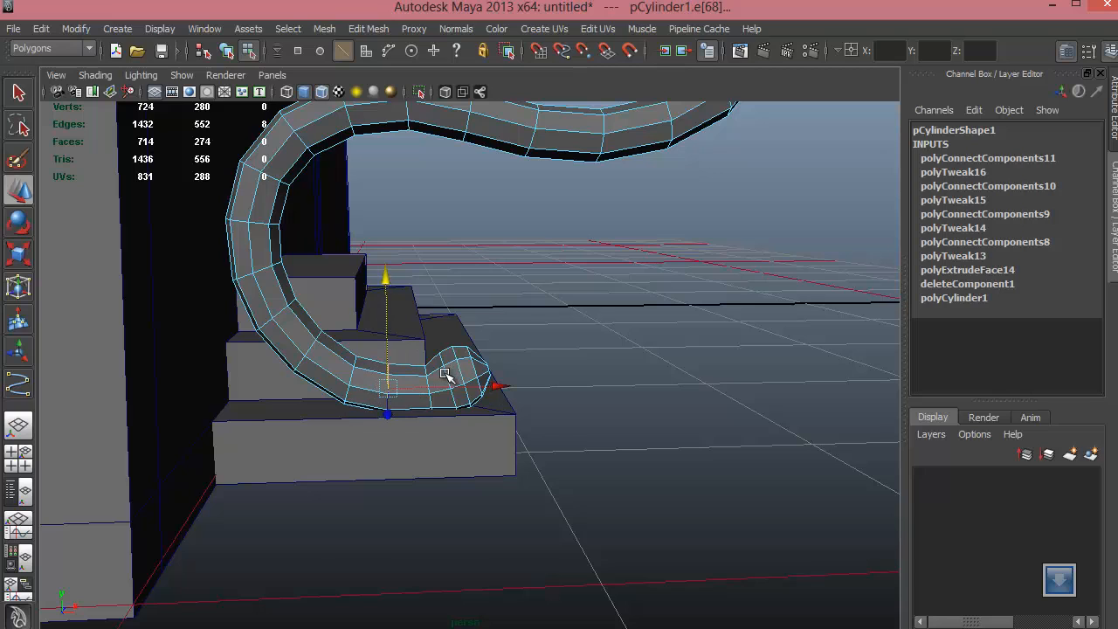
{"action": "key", "text": "e"}
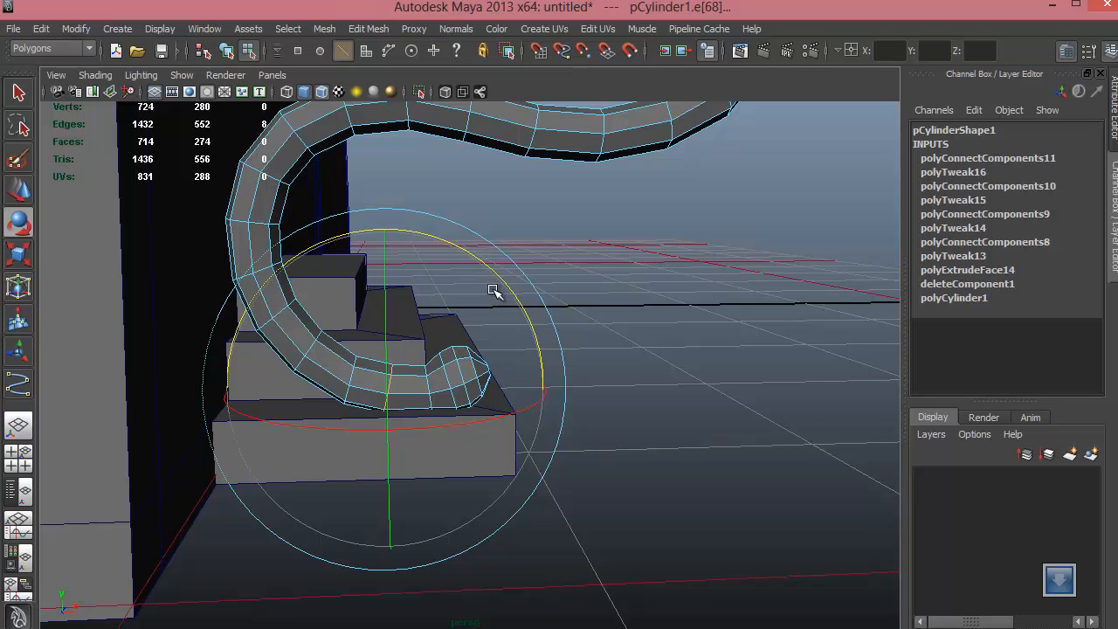
{"action": "key", "text": "w"}
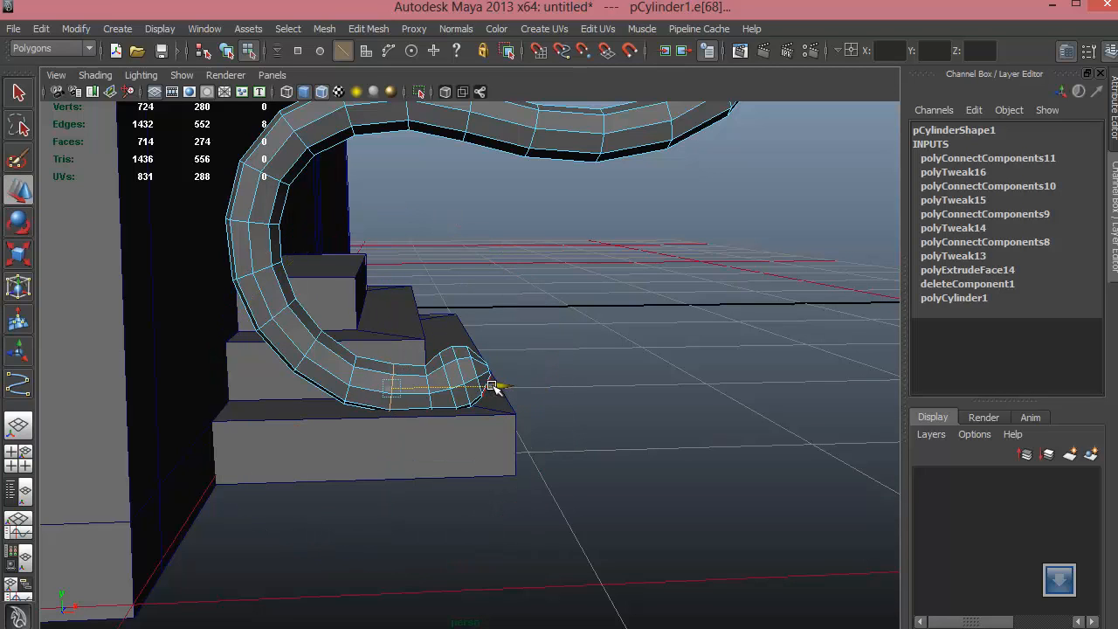
{"action": "left_click_drag", "start_coordinate": [492, 387], "coordinate": [459, 371], "text": "alt"}
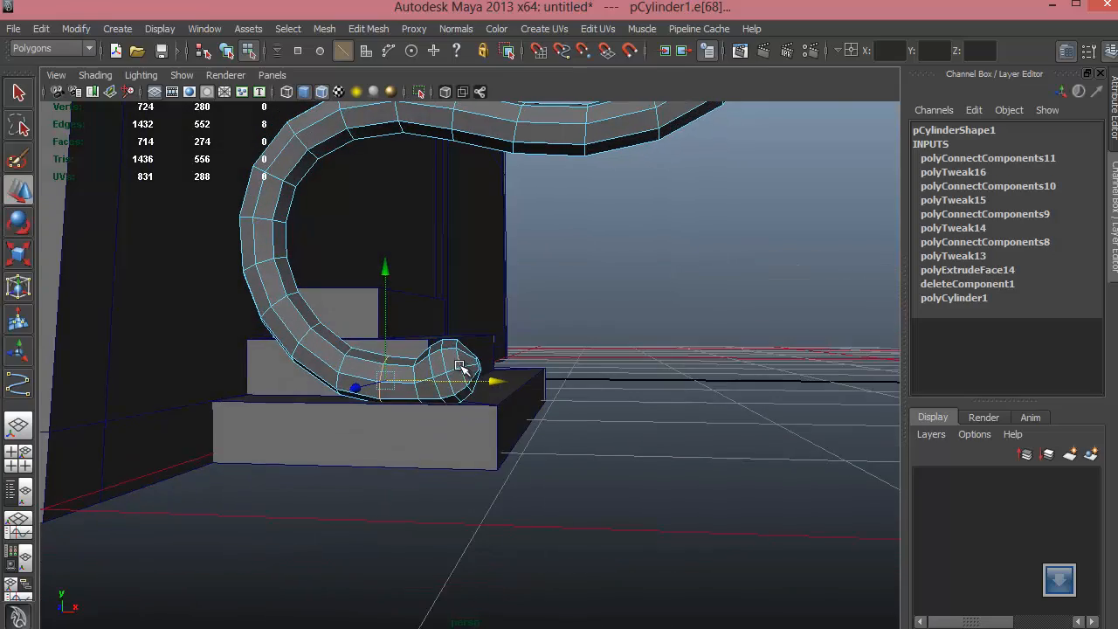
{"action": "right_click_drag", "start_coordinate": [459, 371], "coordinate": [536, 309]}
Step: Select the cap face at the tube's upper curled end and scale it down
{"action": "left_click_drag", "start_coordinate": [599, 414], "coordinate": [437, 341], "text": "alt"}
{"action": "right_click_drag", "start_coordinate": [475, 342], "coordinate": [559, 354], "text": "alt"}
{"action": "middle_click_drag", "start_coordinate": [499, 344], "coordinate": [504, 394], "text": "alt"}
{"action": "right_click_drag", "start_coordinate": [583, 434], "coordinate": [725, 467], "text": "alt"}
{"action": "right_click_drag", "start_coordinate": [454, 362], "coordinate": [458, 378]}
{"action": "left_click", "coordinate": [476, 384]}
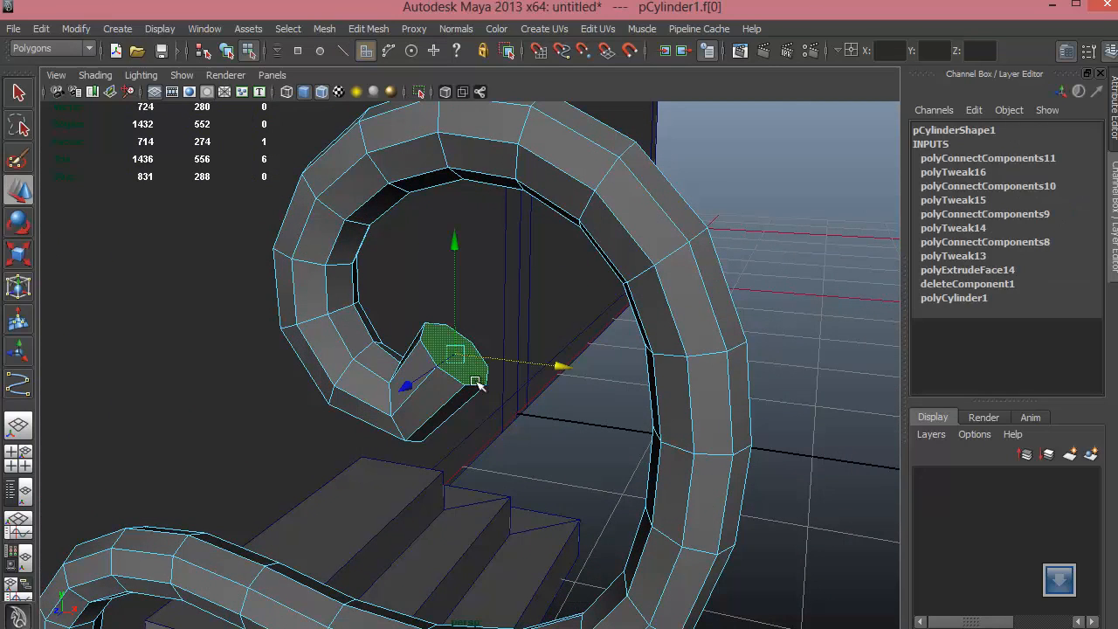
{"action": "key", "text": "e"}
{"action": "key", "text": "r"}
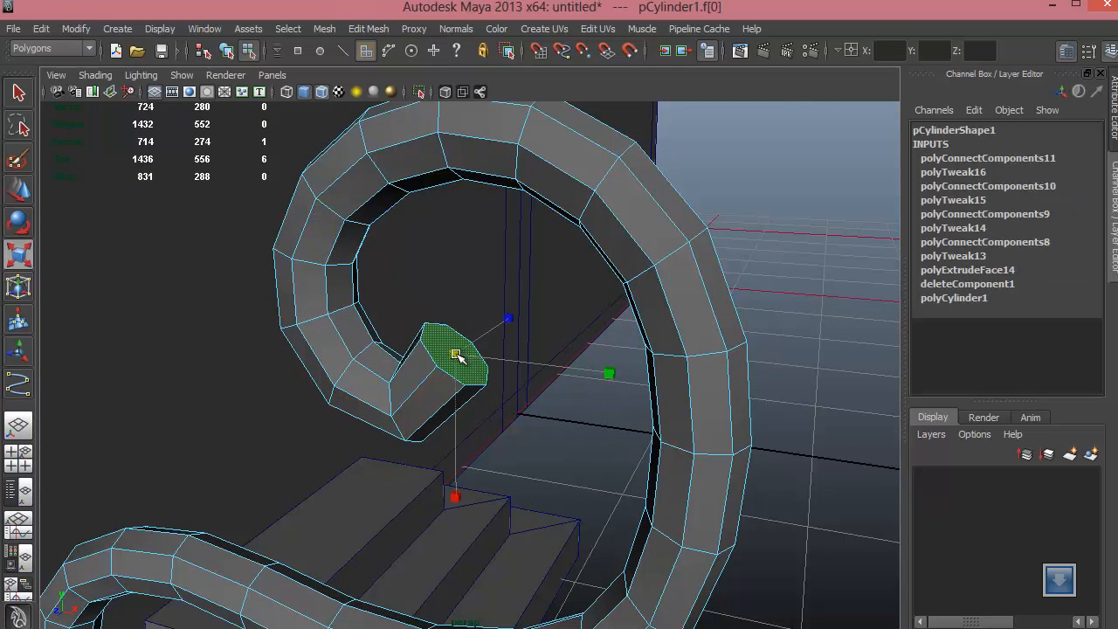
{"action": "left_click_drag", "start_coordinate": [456, 354], "coordinate": [486, 382]}
Step: Connect the lengthwise edges of the last segment at the upper curled end to add an edge loop
{"action": "right_click_drag", "start_coordinate": [494, 358], "coordinate": [489, 301]}
{"action": "left_click", "coordinate": [492, 356]}
{"action": "double_click", "coordinate": [495, 359]}
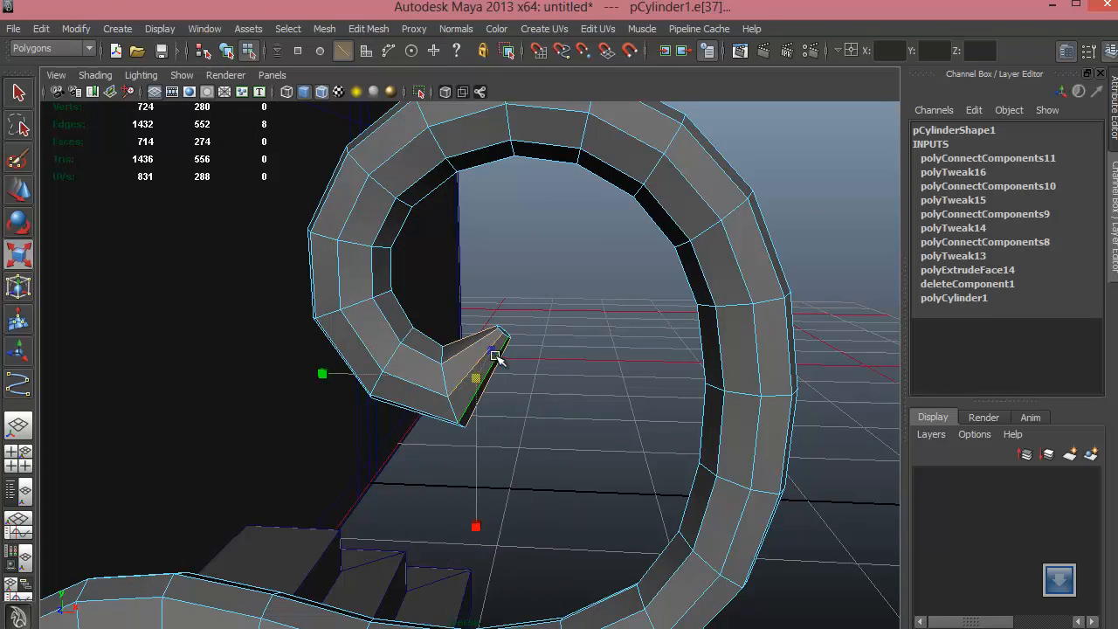
{"action": "right_click_drag", "start_coordinate": [495, 358], "coordinate": [454, 536], "text": "shift"}
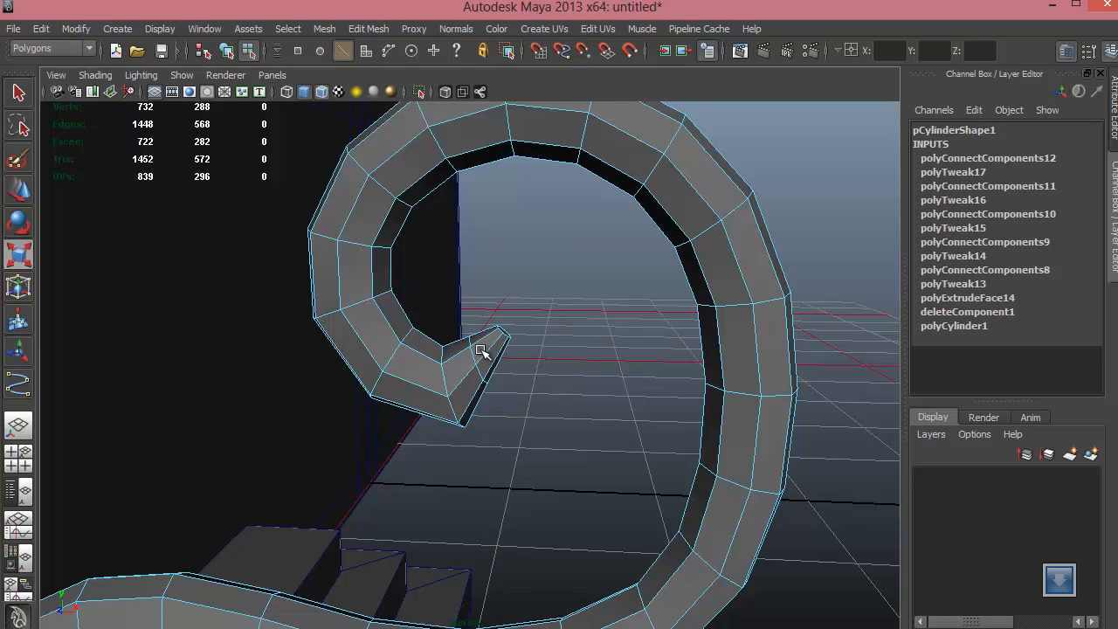
Step: Enlarge the new edge loop at the upper end and rotate it to align with the curl, forming a rounded tip
{"action": "double_click", "coordinate": [474, 354]}
{"action": "key", "text": "e"}
{"action": "key", "text": "w"}
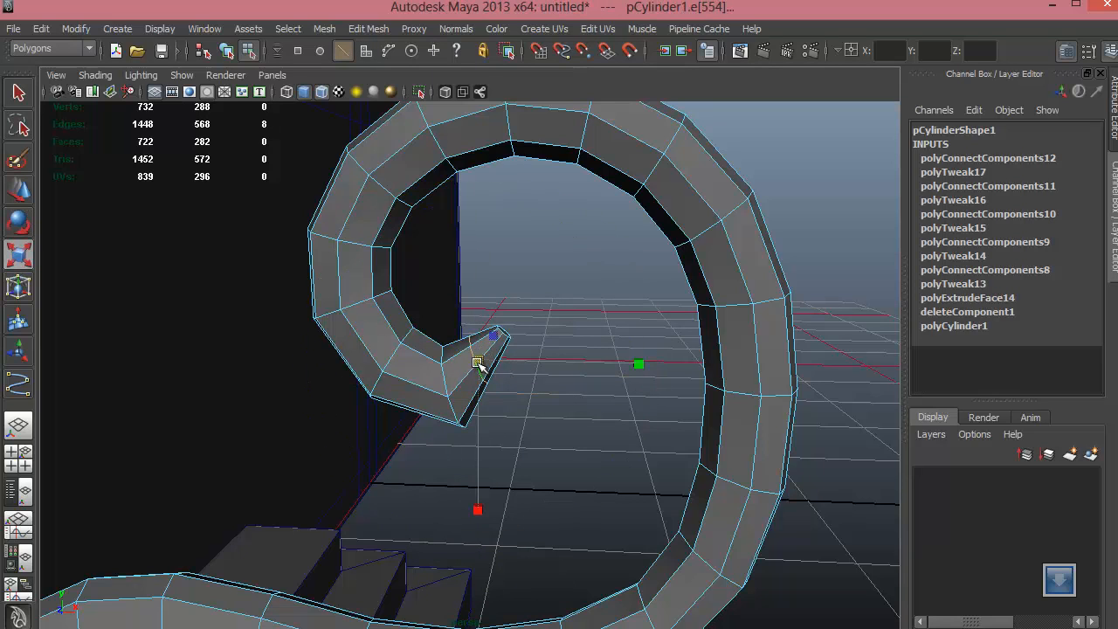
{"action": "key", "text": "w"}
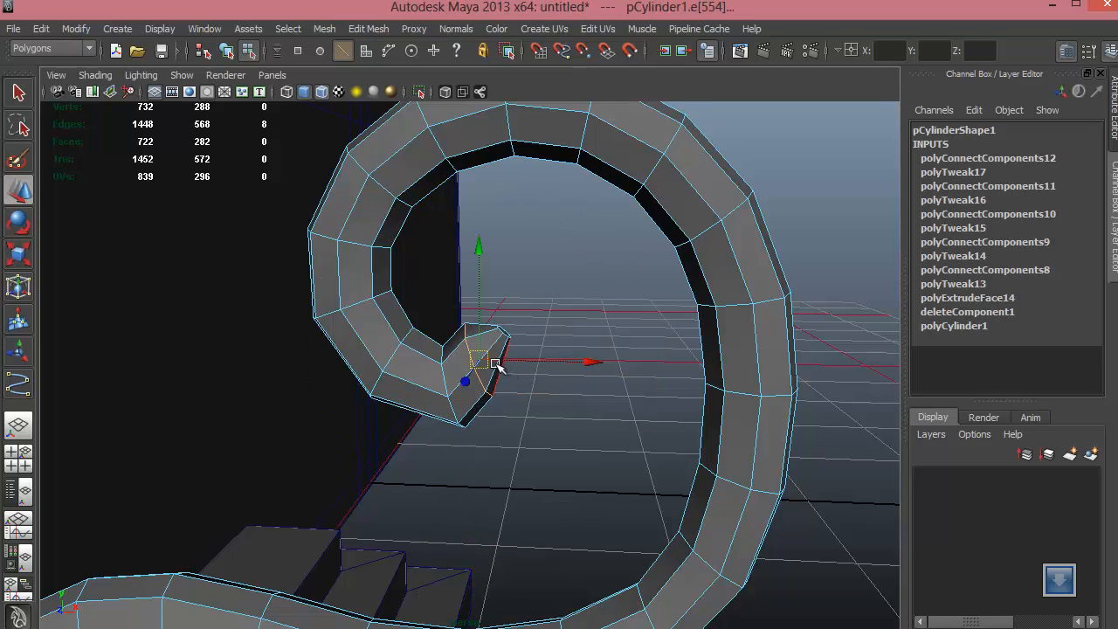
{"action": "key", "text": "e"}
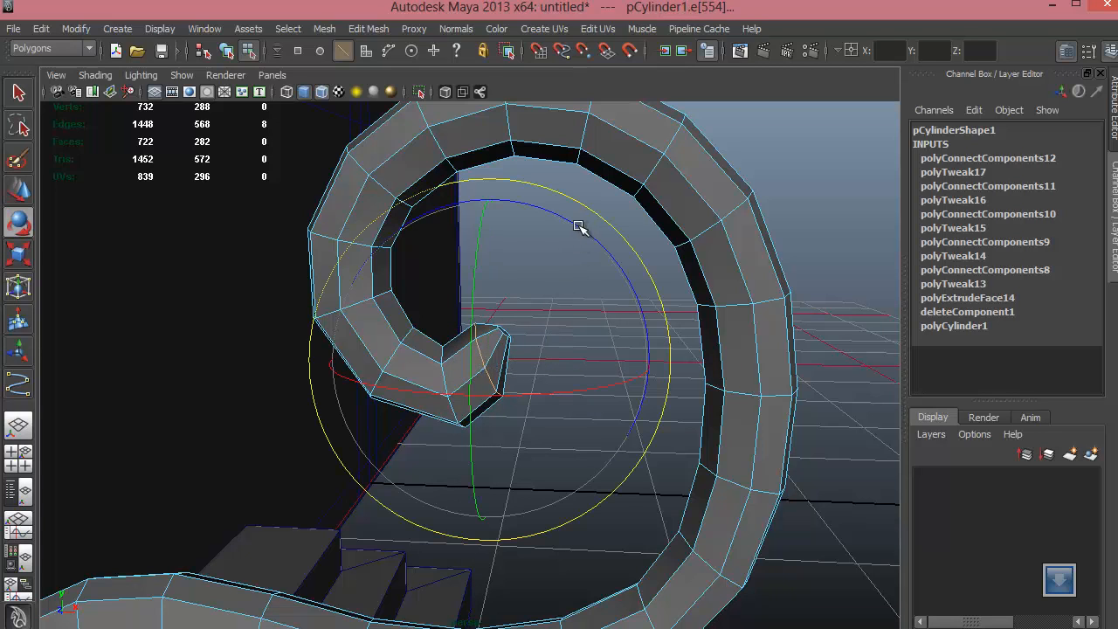
{"action": "left_click_drag", "start_coordinate": [579, 227], "coordinate": [517, 201]}
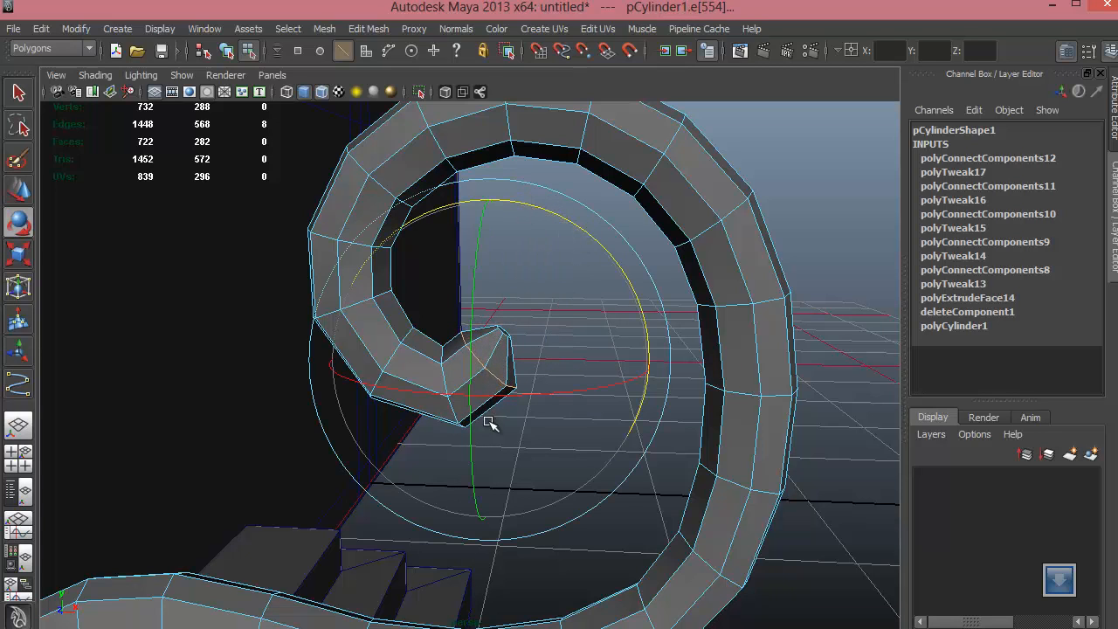
{"action": "key", "text": "w"}
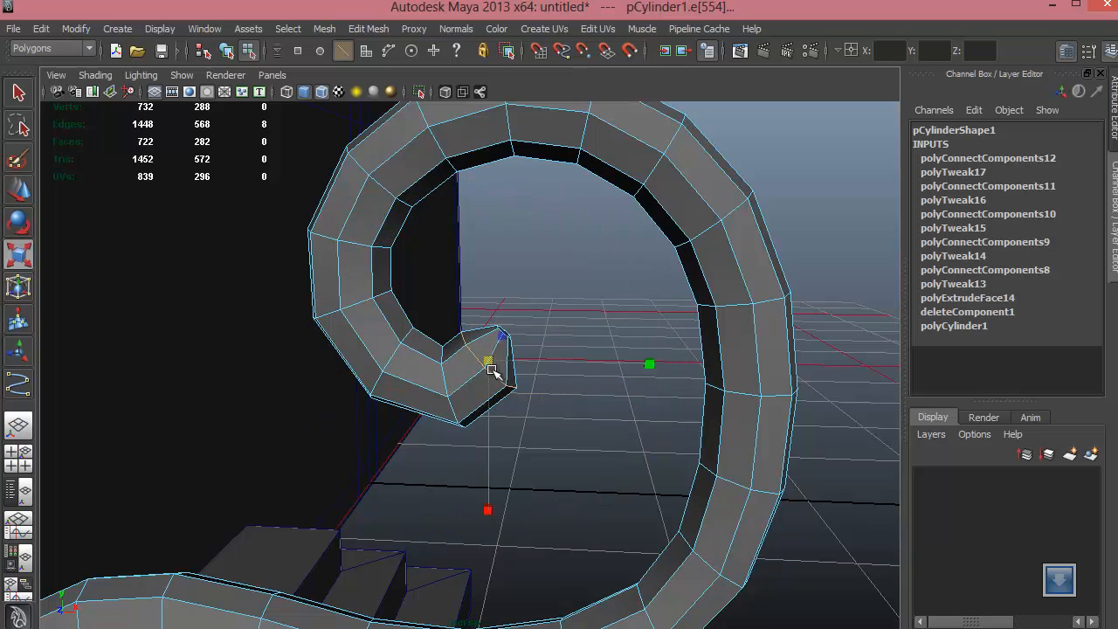
Step: Return to object mode and show the tube in smooth mesh preview
{"action": "right_click_drag", "start_coordinate": [499, 330], "coordinate": [487, 424]}
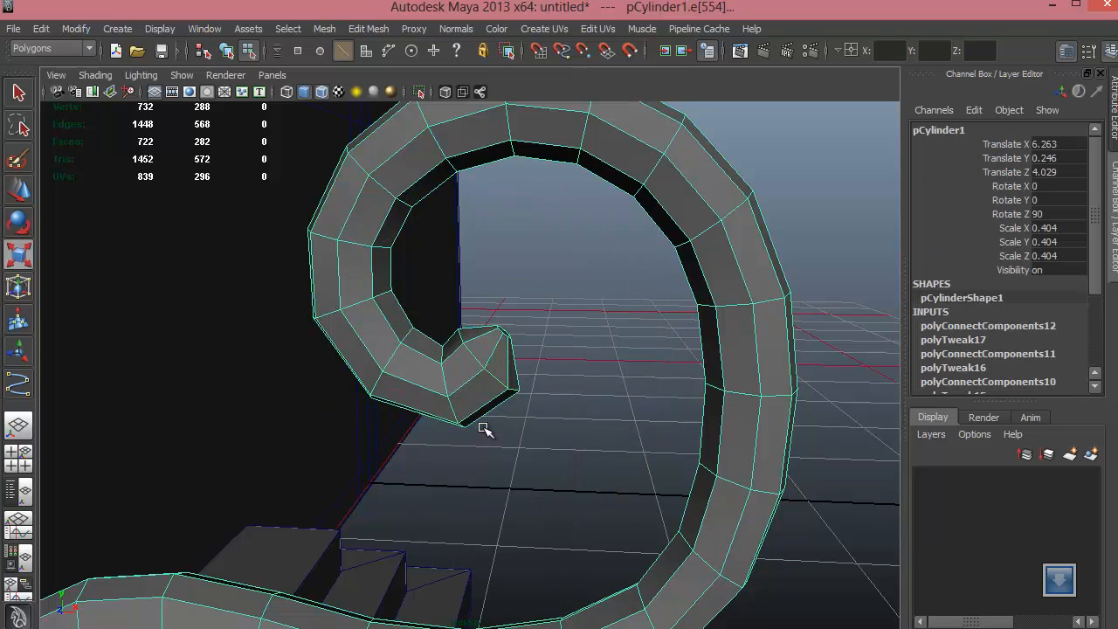
{"action": "key", "text": "3"}
{"action": "scroll", "coordinate": [428, 399], "scroll_direction": "down", "scroll_amount": 5}
{"action": "left_click_drag", "start_coordinate": [430, 446], "coordinate": [564, 367], "text": "alt"}
{"action": "left_click", "coordinate": [523, 431]}
{"action": "right_click_drag", "start_coordinate": [564, 367], "coordinate": [530, 420]}
{"action": "left_click_drag", "start_coordinate": [530, 419], "coordinate": [449, 477], "text": "alt"}
Step: Delete the tube's construction history and center its pivot
{"action": "left_click", "coordinate": [60, 28]}
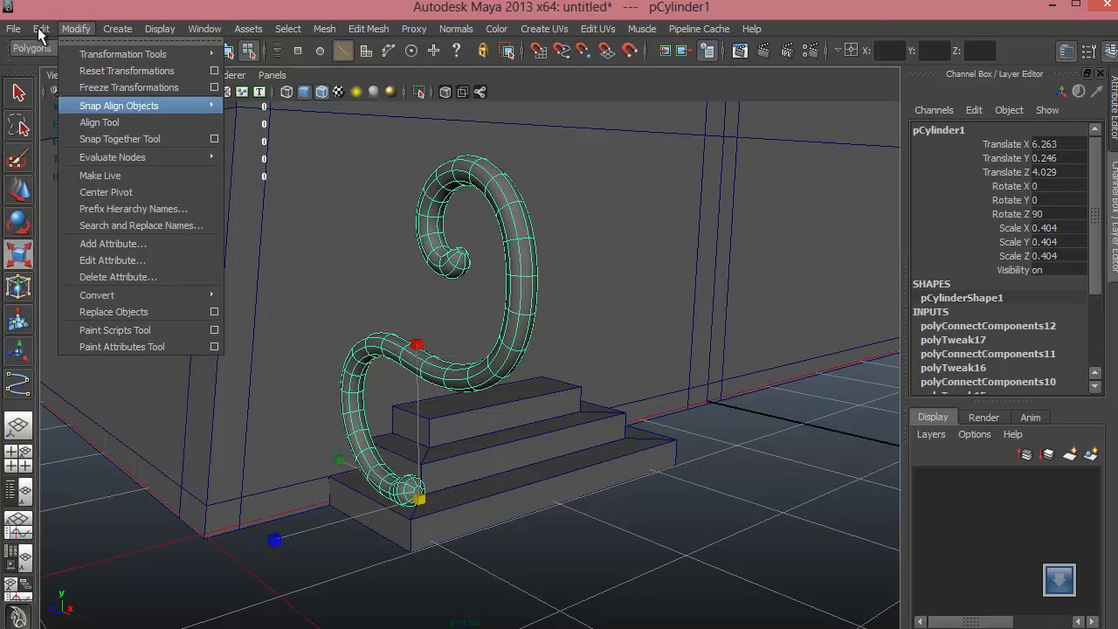
{"action": "mouse_move", "coordinate": [95, 208]}
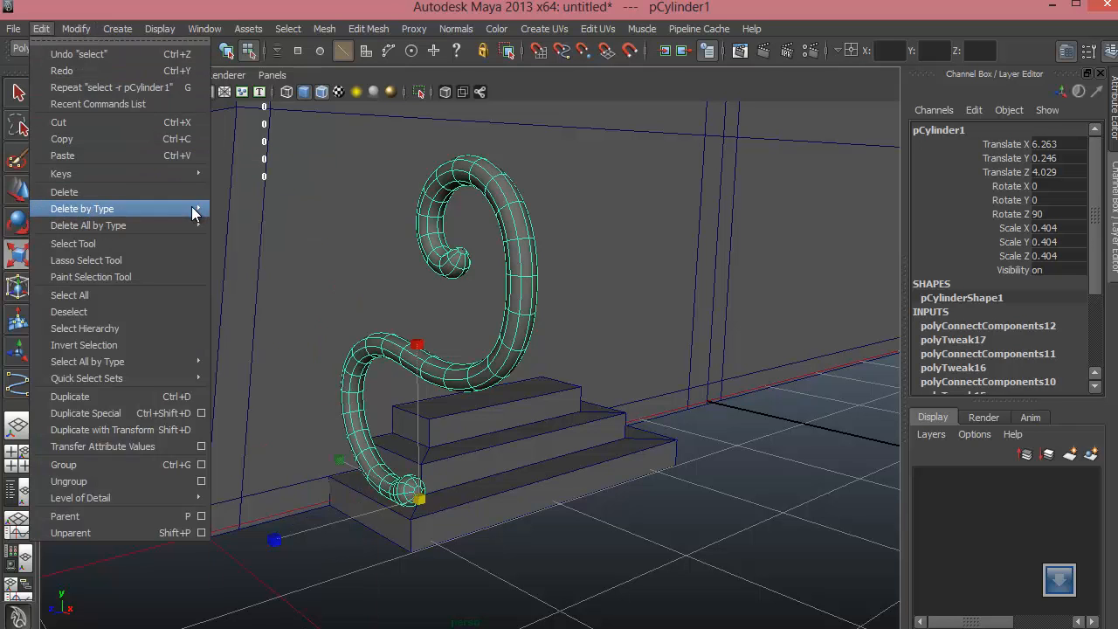
{"action": "left_click", "coordinate": [240, 218]}
{"action": "left_click", "coordinate": [75, 29]}
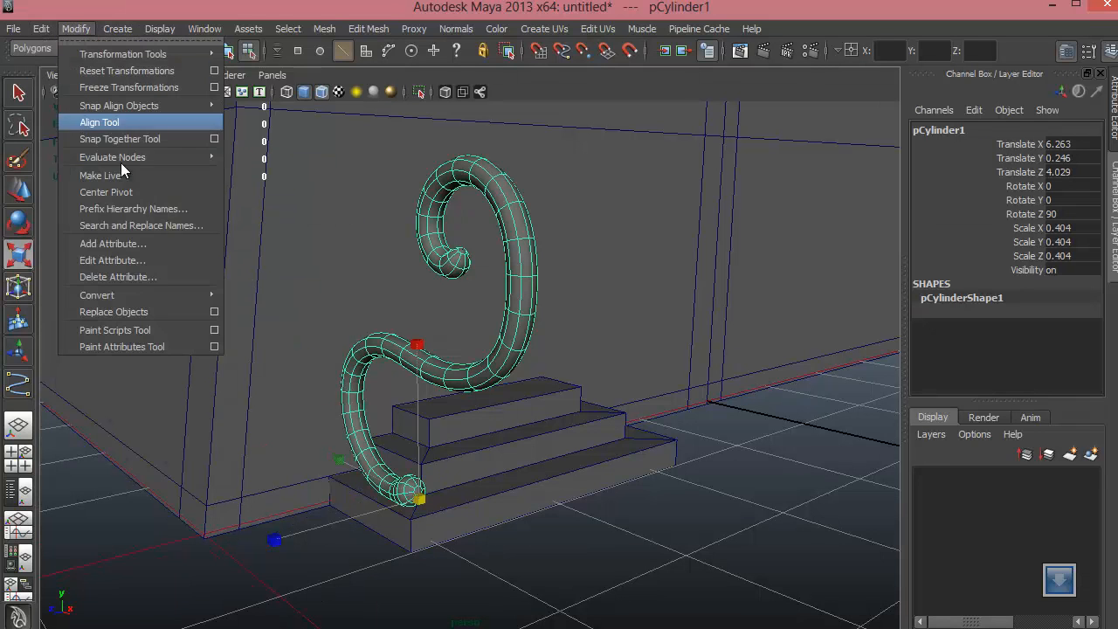
{"action": "left_click", "coordinate": [115, 191]}
{"action": "left_click_drag", "start_coordinate": [379, 404], "coordinate": [375, 473], "text": "alt"}
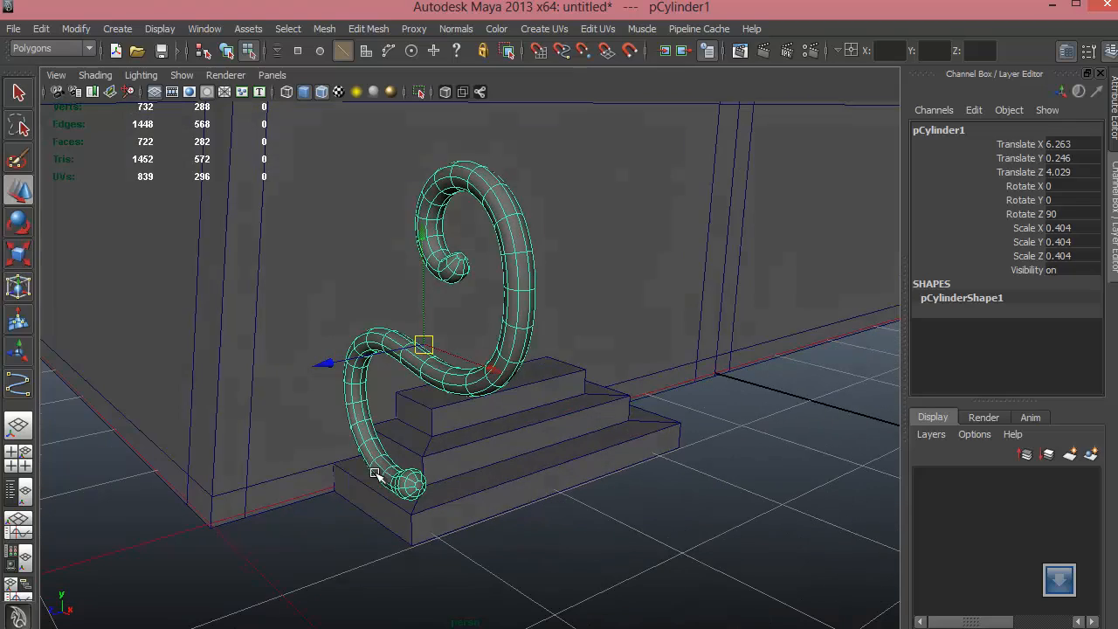
Step: Duplicate the curled tube and move the copy along Z to the opposite side of the steps, at Translate Z 1.83
{"action": "key", "text": "ctrl+d"}
{"action": "left_click_drag", "start_coordinate": [325, 365], "coordinate": [641, 319]}
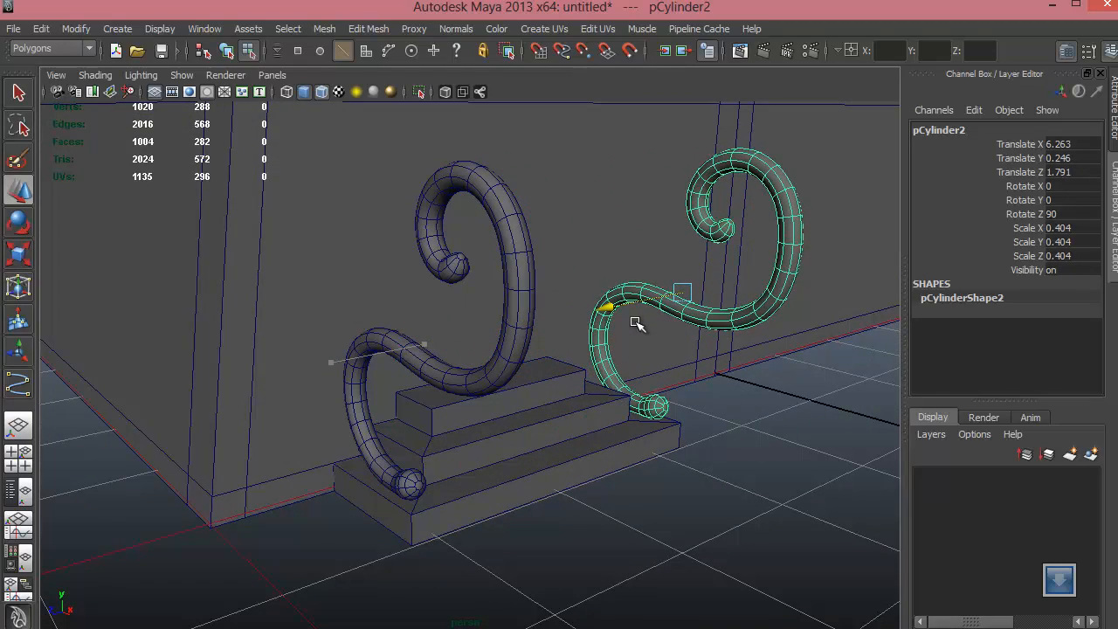
{"action": "left_click_drag", "start_coordinate": [639, 390], "coordinate": [616, 402], "text": "alt"}
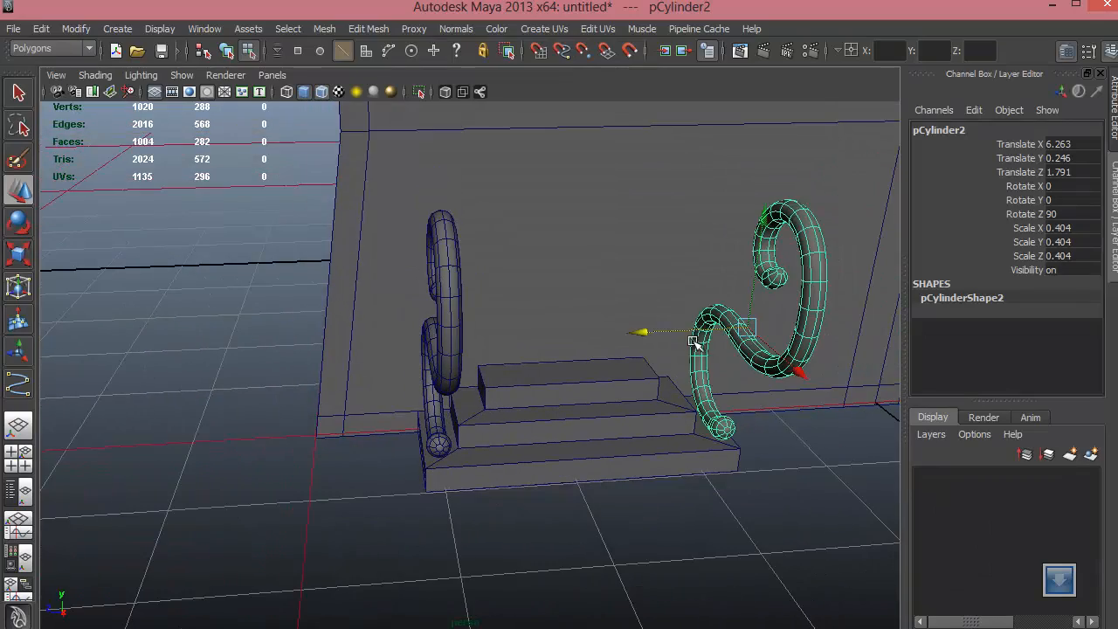
{"action": "left_click_drag", "start_coordinate": [684, 332], "coordinate": [675, 331]}
{"action": "left_click_drag", "start_coordinate": [646, 390], "coordinate": [373, 334], "text": "alt"}
{"action": "scroll", "coordinate": [410, 334], "scroll_direction": "down", "scroll_amount": 3}
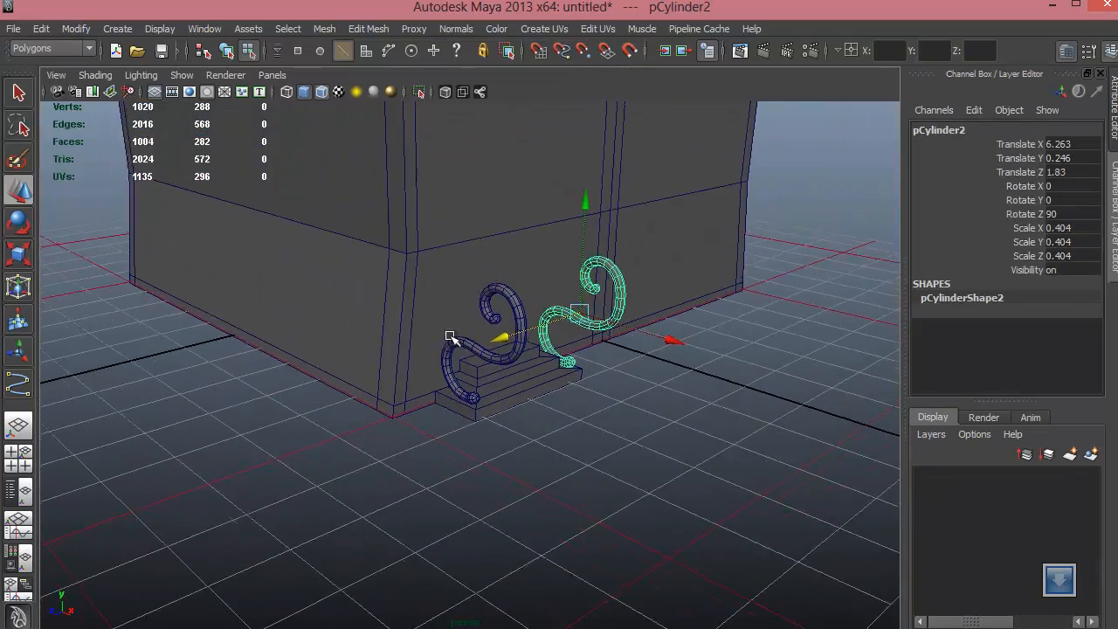
Step: Select both curled tubes as objects, put them on a new display layer and hide that layer
{"action": "left_click_drag", "start_coordinate": [449, 335], "coordinate": [472, 342], "text": "alt"}
{"action": "middle_click_drag", "start_coordinate": [539, 426], "coordinate": [427, 357], "text": "alt"}
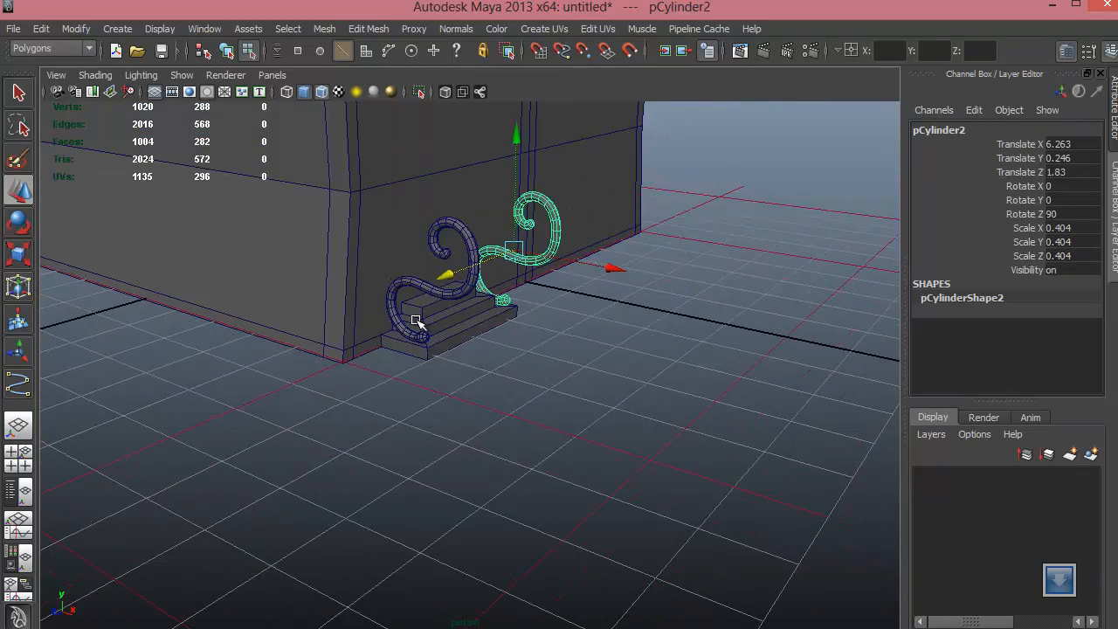
{"action": "left_click", "coordinate": [434, 306], "text": "shift"}
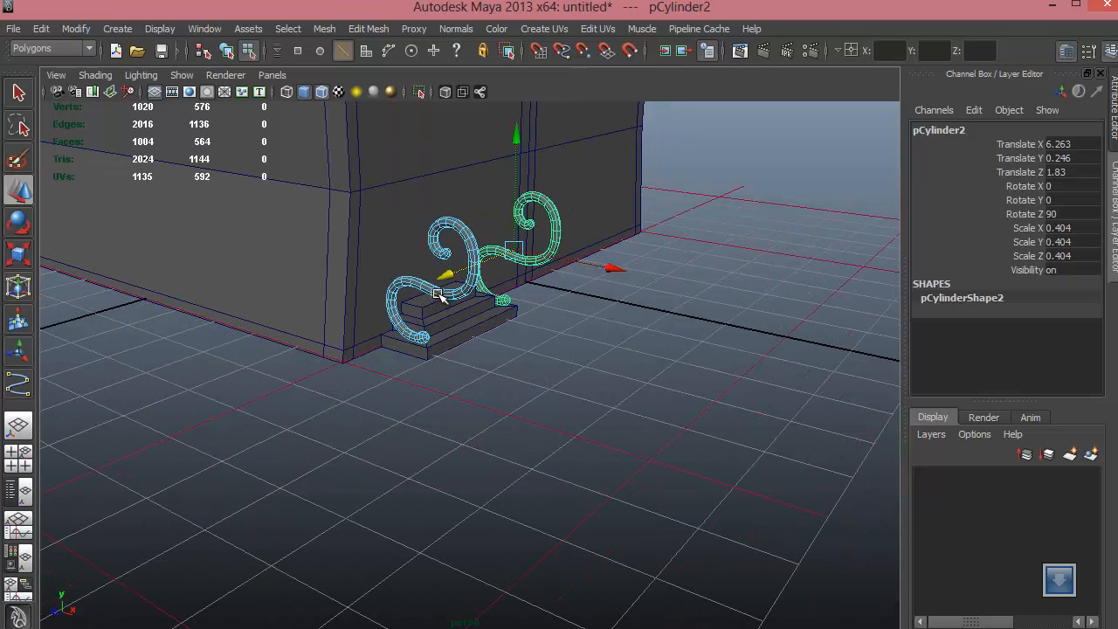
{"action": "right_click_drag", "start_coordinate": [439, 293], "coordinate": [399, 386]}
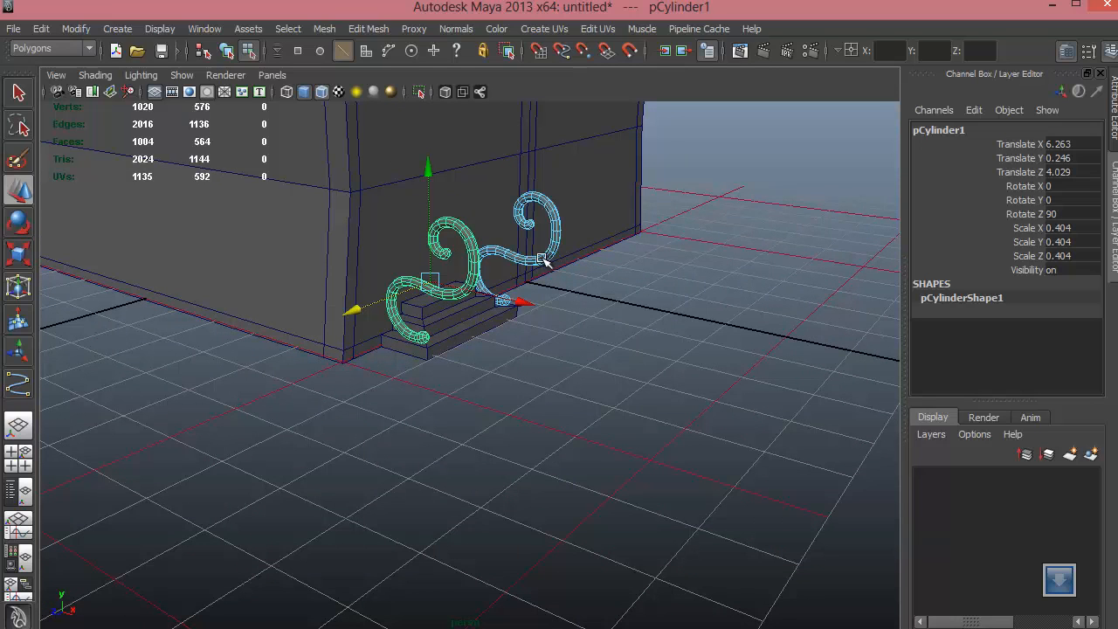
{"action": "left_click", "coordinate": [229, 51]}
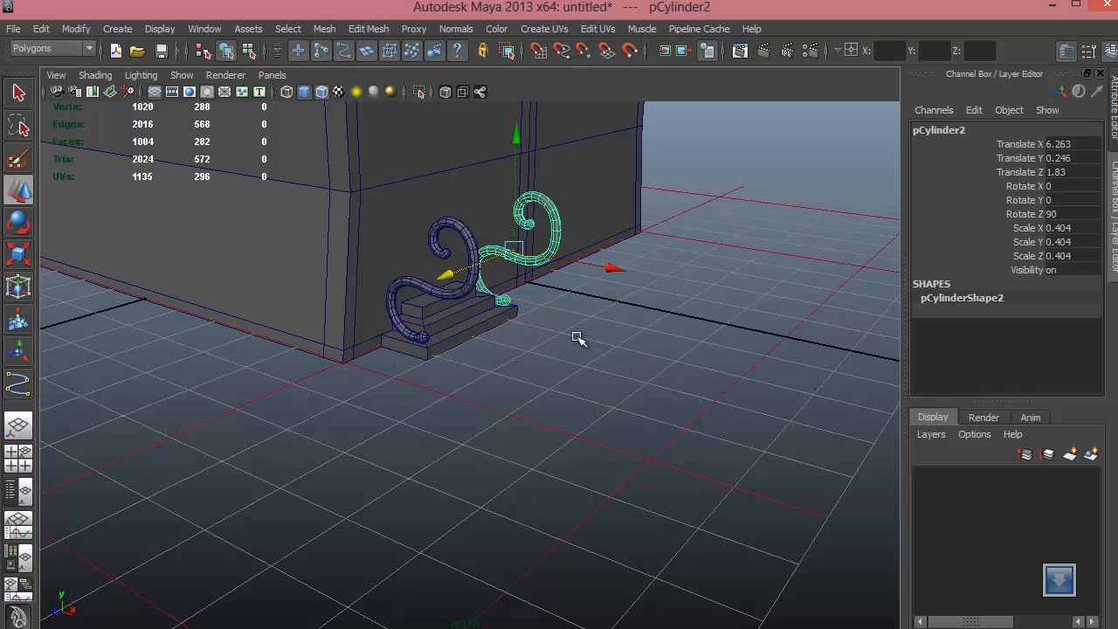
{"action": "left_click", "coordinate": [456, 295], "text": "shift"}
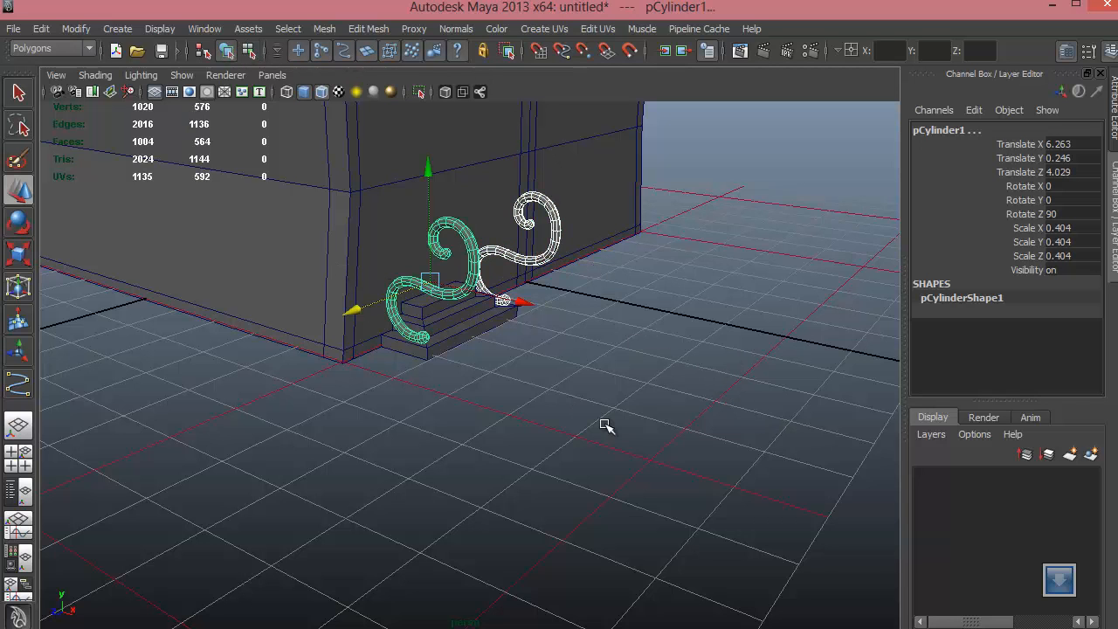
{"action": "left_click", "coordinate": [1090, 454]}
{"action": "left_click", "coordinate": [924, 479]}
Step: Try a NURBS circle placed on the ground beside the steps, and delete it
{"action": "left_click_drag", "start_coordinate": [412, 424], "coordinate": [644, 337], "text": "alt"}
{"action": "left_click", "coordinate": [643, 337]}
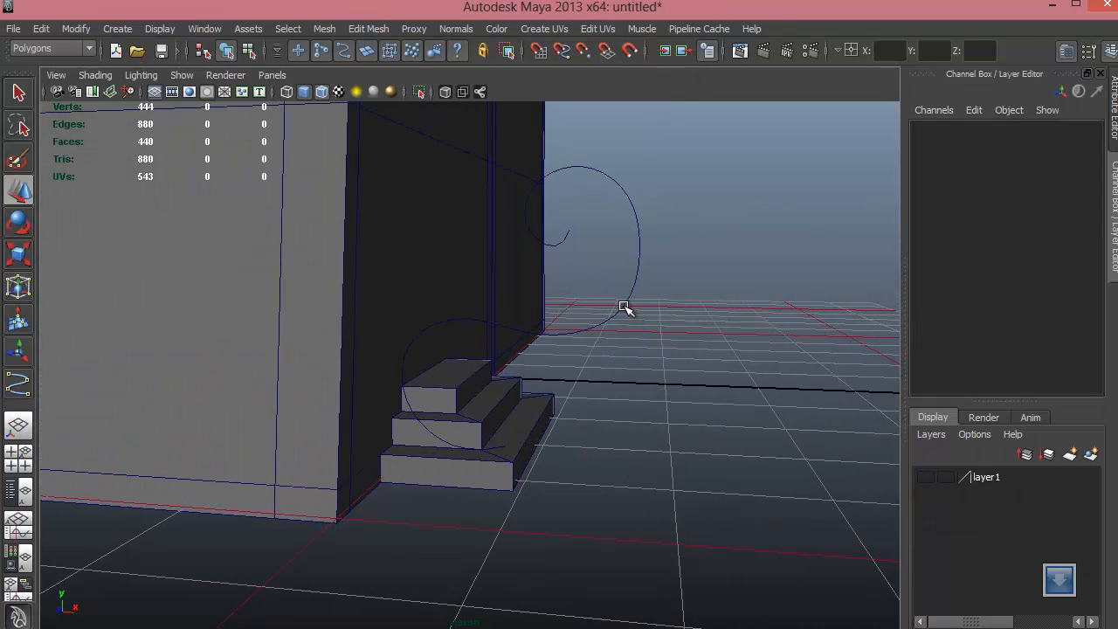
{"action": "left_click", "coordinate": [550, 324]}
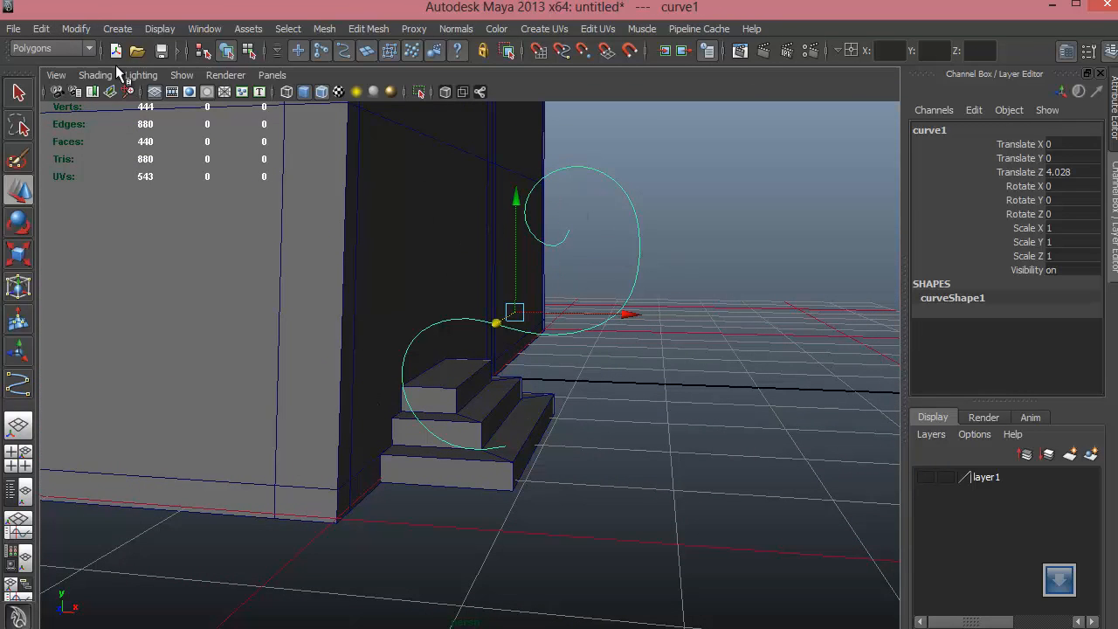
{"action": "left_click", "coordinate": [41, 29]}
{"action": "mouse_move", "coordinate": [117, 28]}
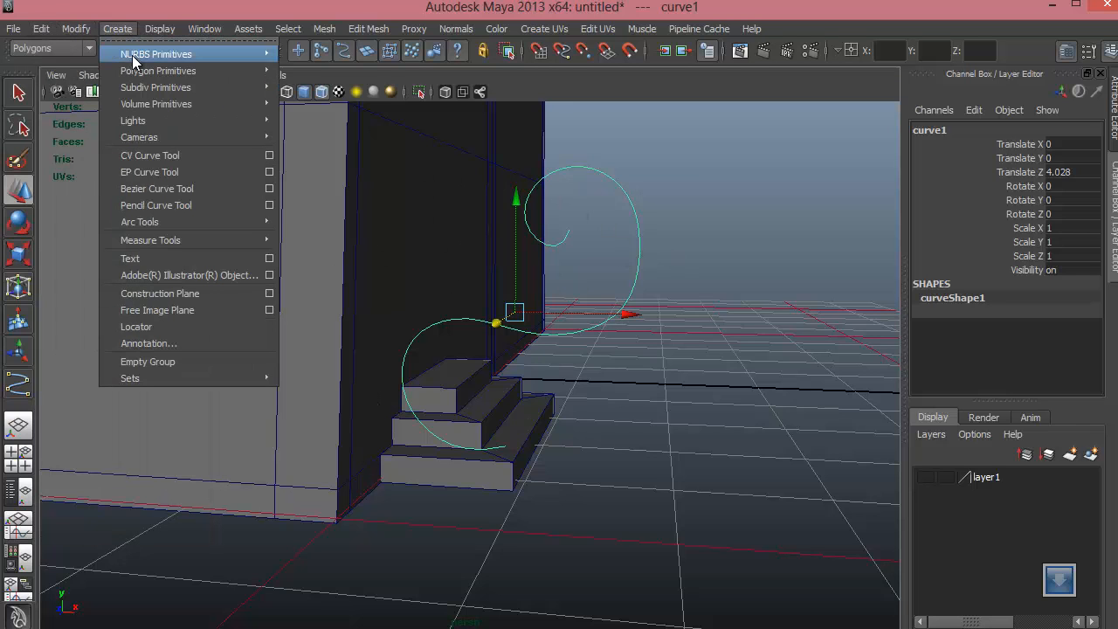
{"action": "mouse_move", "coordinate": [253, 54]}
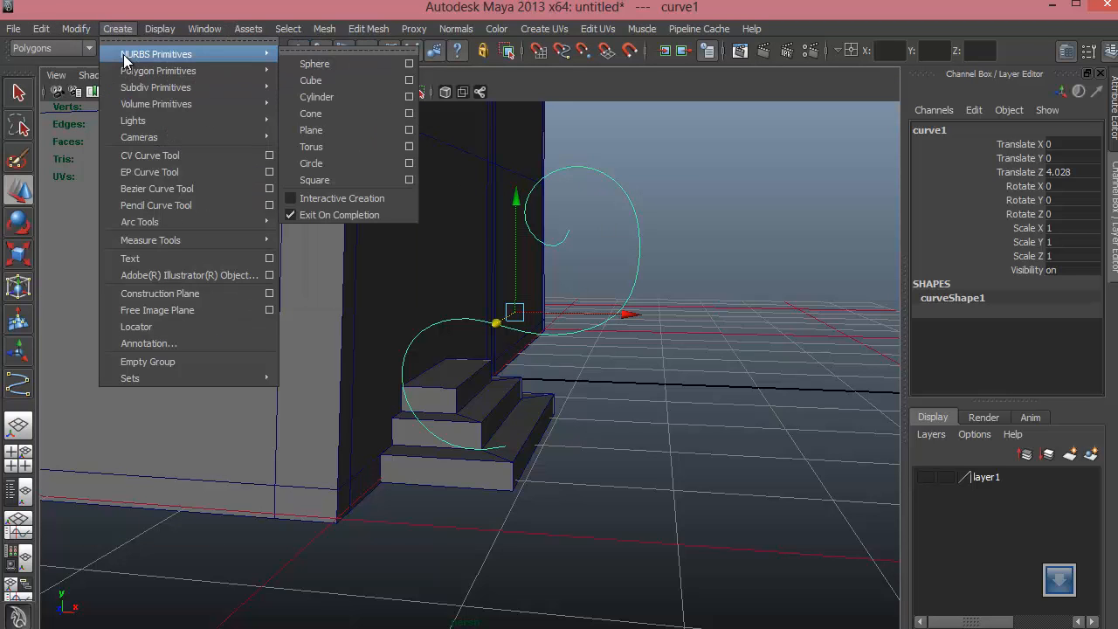
{"action": "left_click", "coordinate": [311, 163]}
{"action": "left_click_drag", "start_coordinate": [597, 450], "coordinate": [494, 444], "text": "alt"}
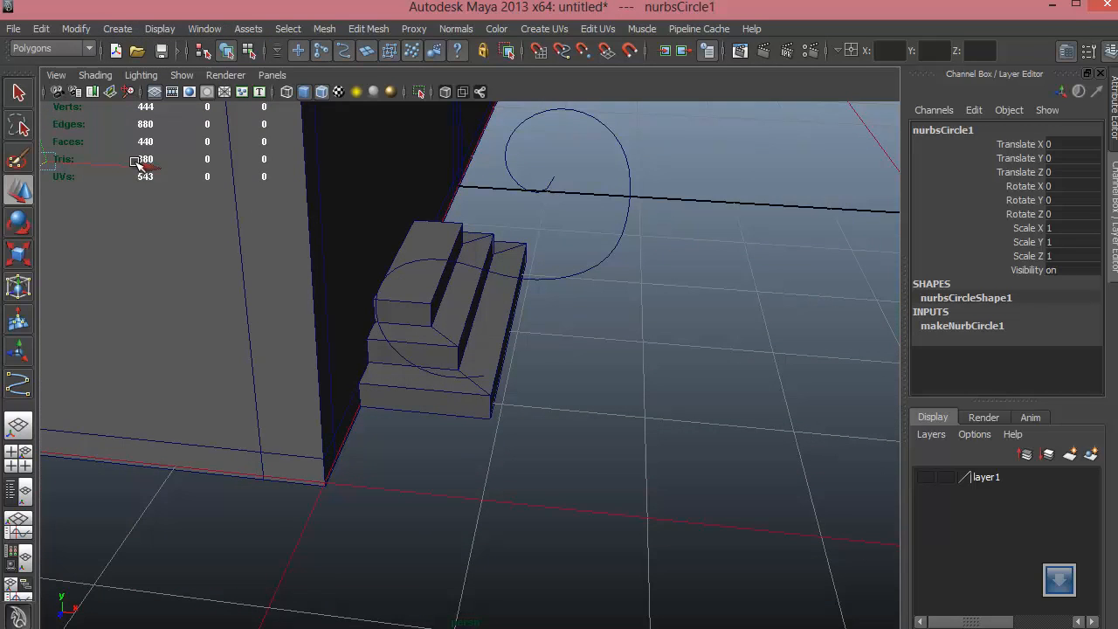
{"action": "left_click_drag", "start_coordinate": [145, 167], "coordinate": [793, 306]}
{"action": "left_click_drag", "start_coordinate": [709, 246], "coordinate": [705, 461]}
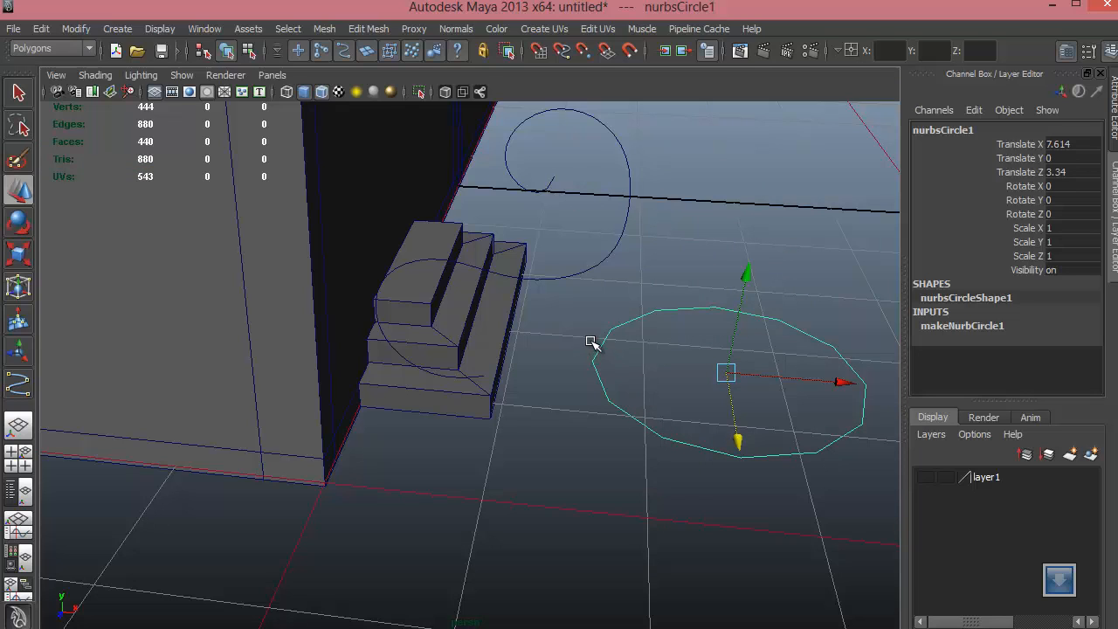
{"action": "key", "text": "Delete"}
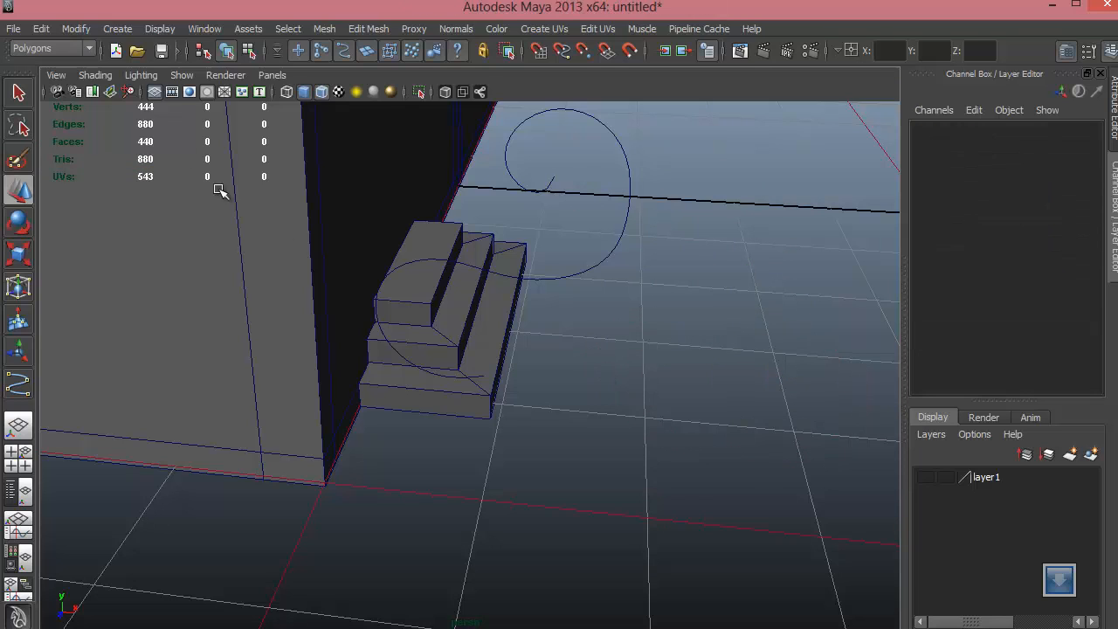
Step: Create a NURBS circle at the origin with the circle options reset to their defaults
{"action": "left_click", "coordinate": [122, 28]}
{"action": "mouse_move", "coordinate": [179, 59]}
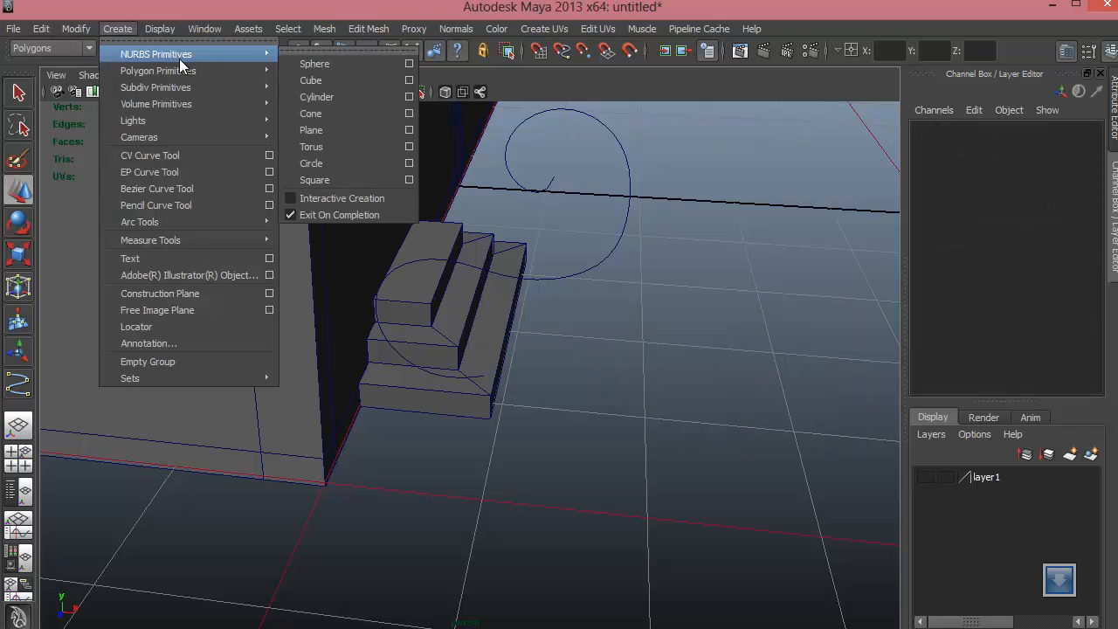
{"action": "left_click", "coordinate": [408, 163]}
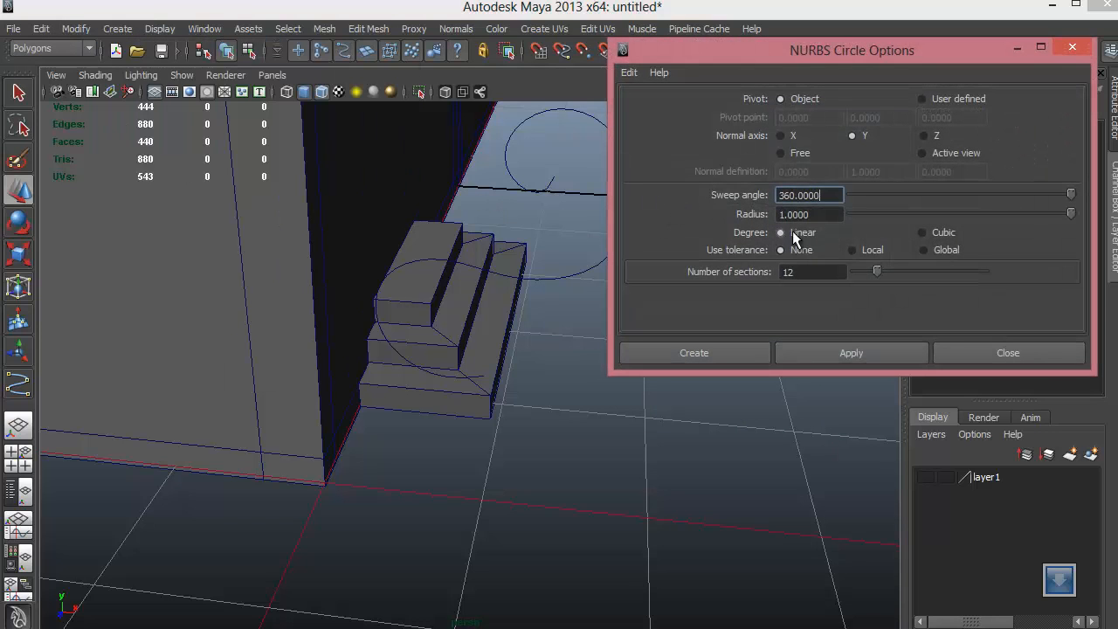
{"action": "left_click", "coordinate": [629, 72]}
{"action": "left_click", "coordinate": [635, 104]}
{"action": "left_click", "coordinate": [724, 353]}
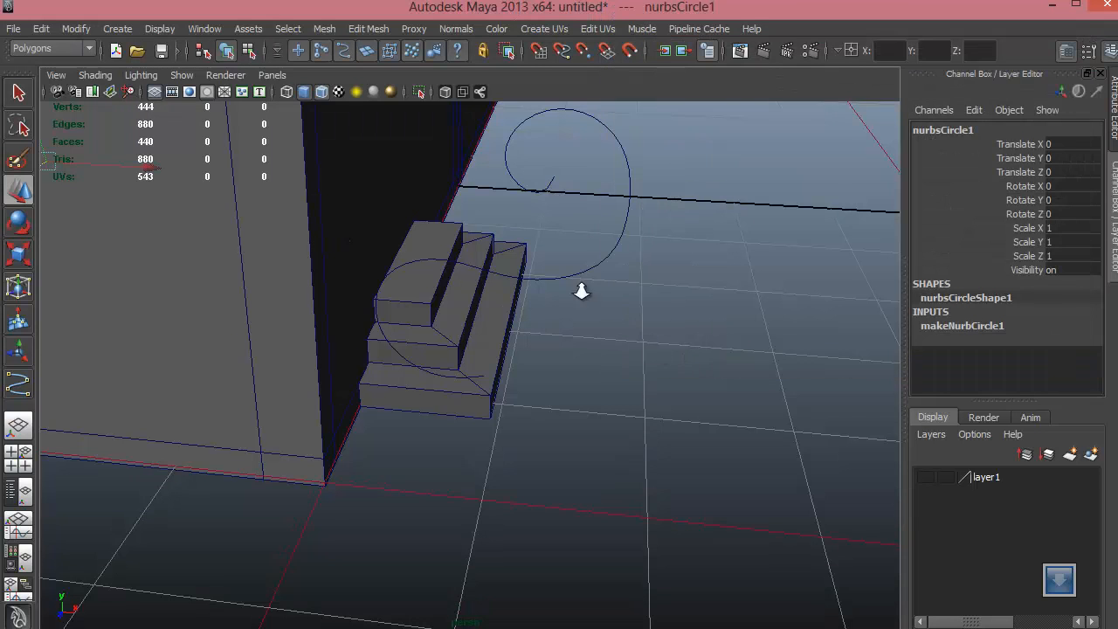
Step: Move the circle onto the ground beside the steps at Translate X 7.594 and Z 4.195, and scale it uniformly to 0.07
{"action": "left_click_drag", "start_coordinate": [582, 294], "coordinate": [752, 260], "text": "alt"}
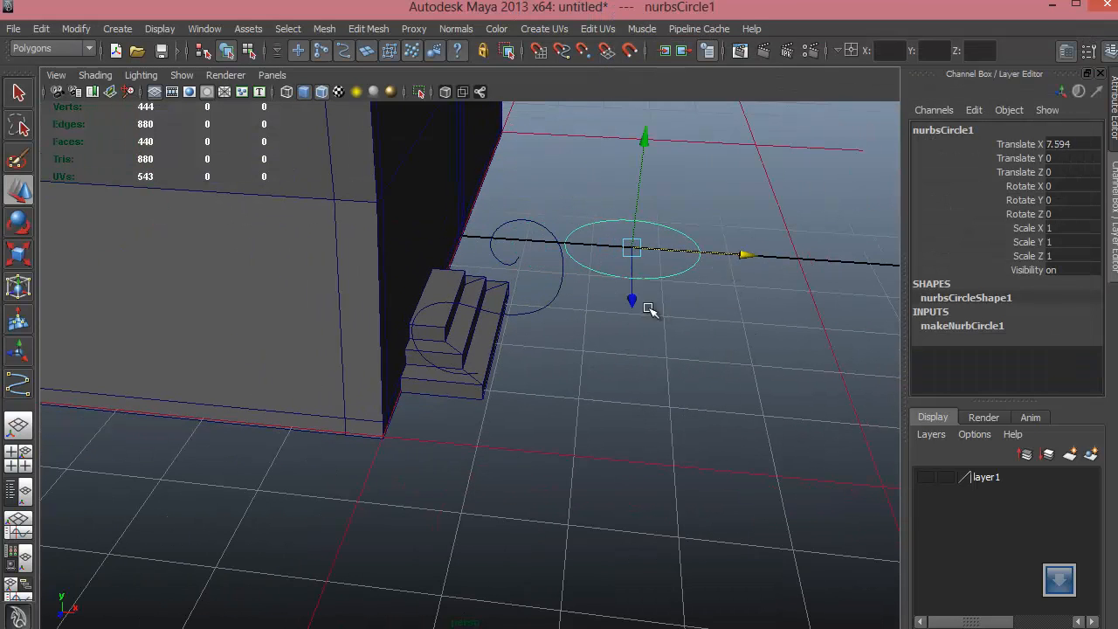
{"action": "left_click_drag", "start_coordinate": [630, 284], "coordinate": [637, 469]}
{"action": "key", "text": "r"}
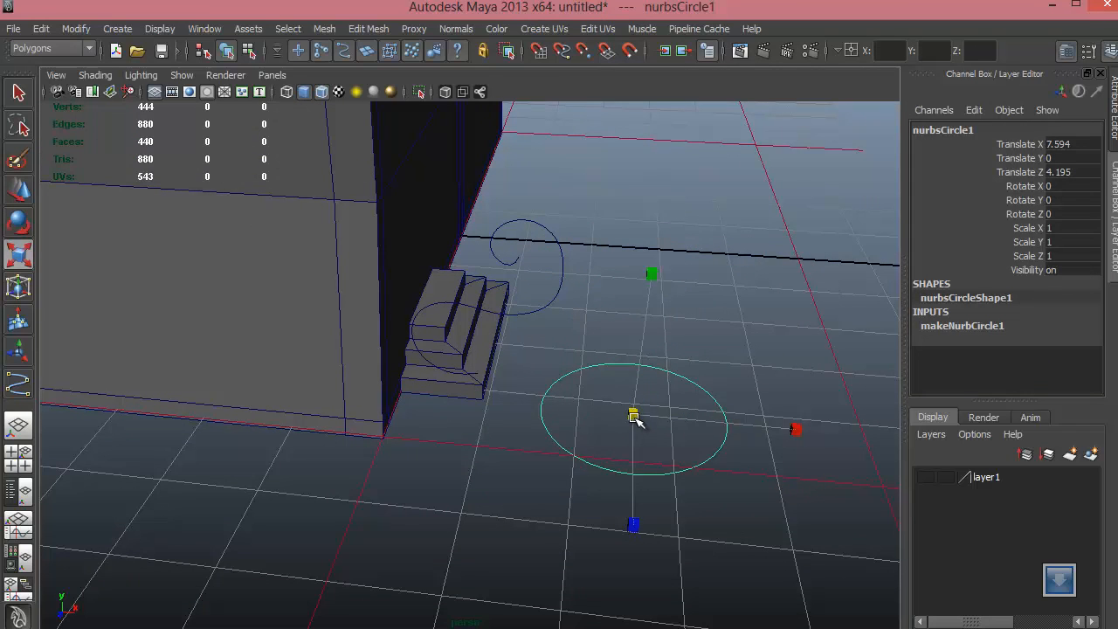
{"action": "left_click_drag", "start_coordinate": [634, 414], "coordinate": [504, 443]}
{"action": "scroll", "coordinate": [611, 424], "scroll_direction": "up", "scroll_amount": 2}
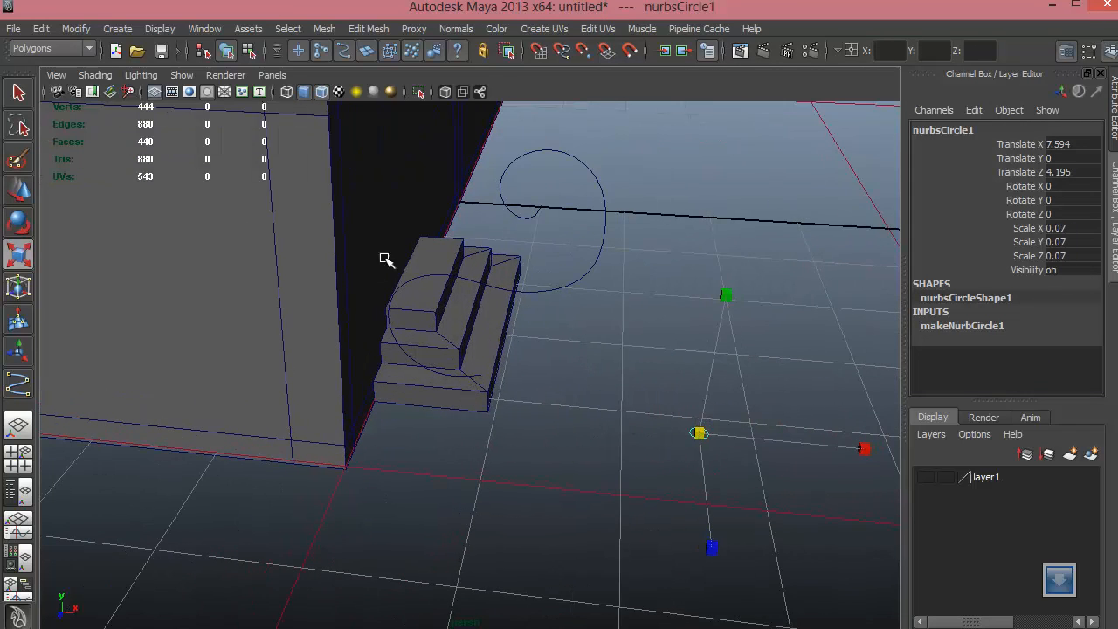
Step: Select the small circle as the profile, add the guide curve as the path, and switch to the Surfaces command set
{"action": "middle_click_drag", "start_coordinate": [591, 328], "coordinate": [507, 374], "text": "alt"}
{"action": "left_click_drag", "start_coordinate": [507, 374], "coordinate": [512, 361], "text": "alt"}
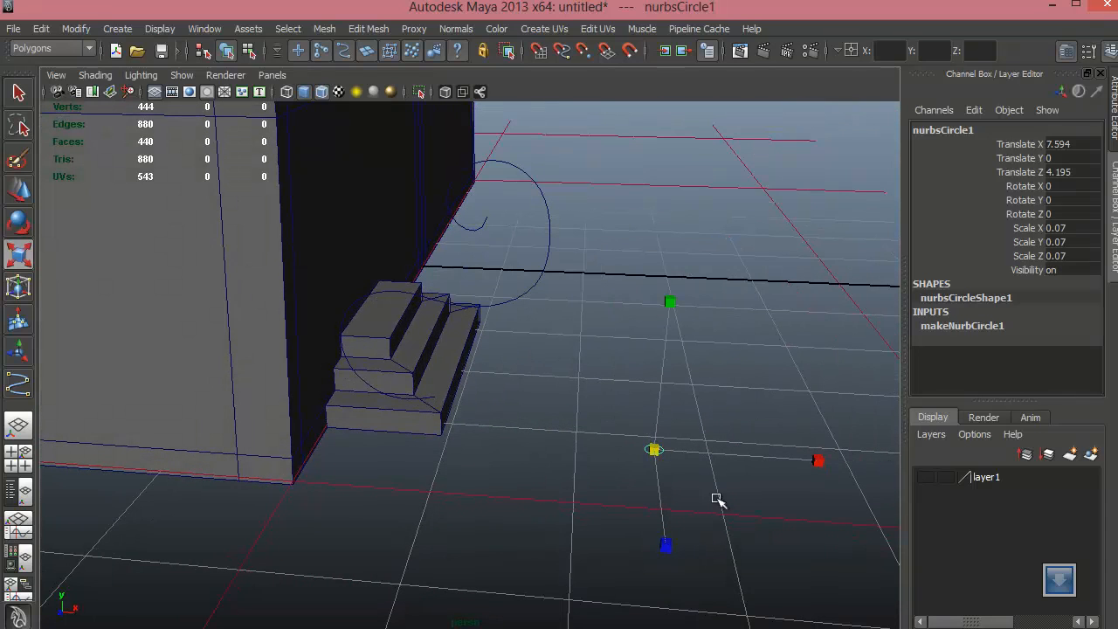
{"action": "left_click", "coordinate": [720, 443]}
{"action": "left_click_drag", "start_coordinate": [619, 412], "coordinate": [694, 479]}
{"action": "key", "text": "w"}
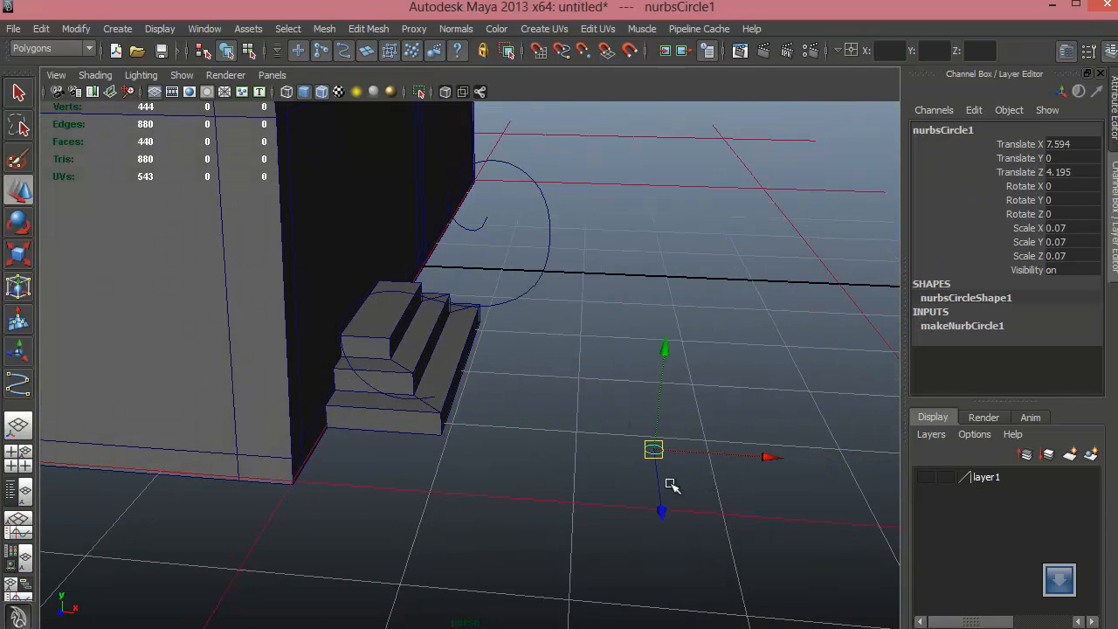
{"action": "left_click", "coordinate": [563, 304]}
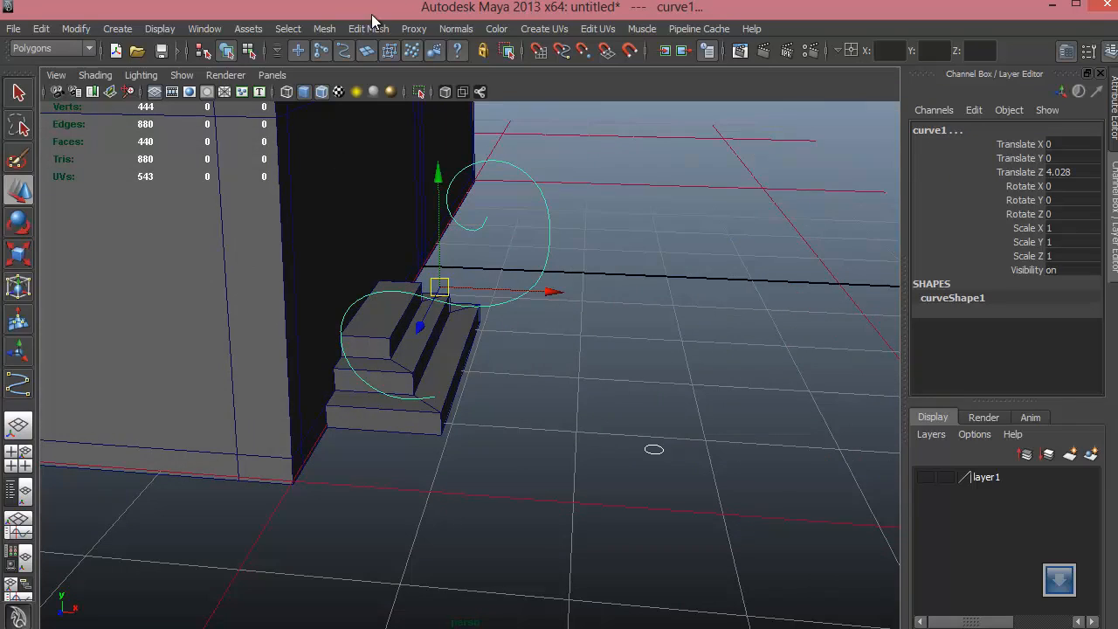
{"action": "left_click", "coordinate": [49, 48]}
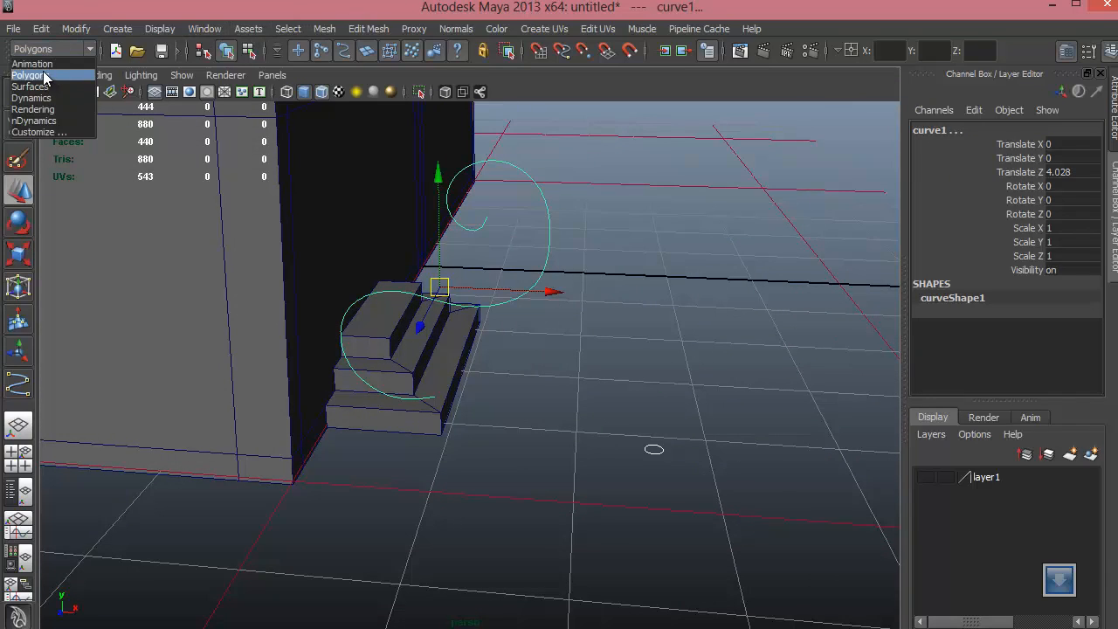
{"action": "left_click", "coordinate": [93, 88]}
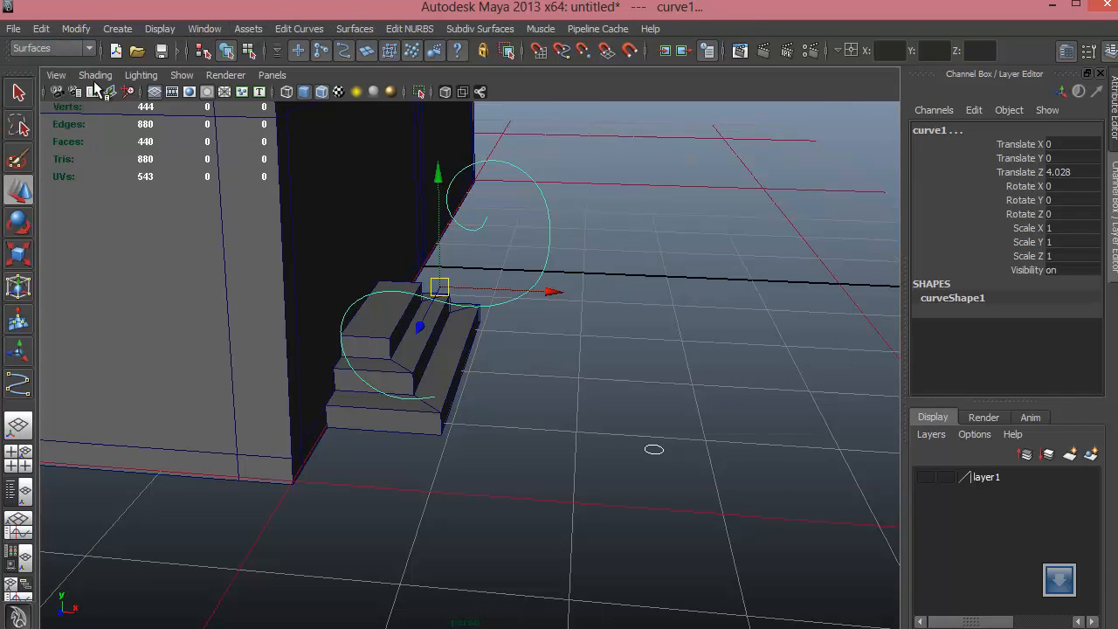
Step: Extrude the circle along the guide curve with reset options, output geometry set to Polygons and tessellation method set to Control points
{"action": "left_click", "coordinate": [346, 28]}
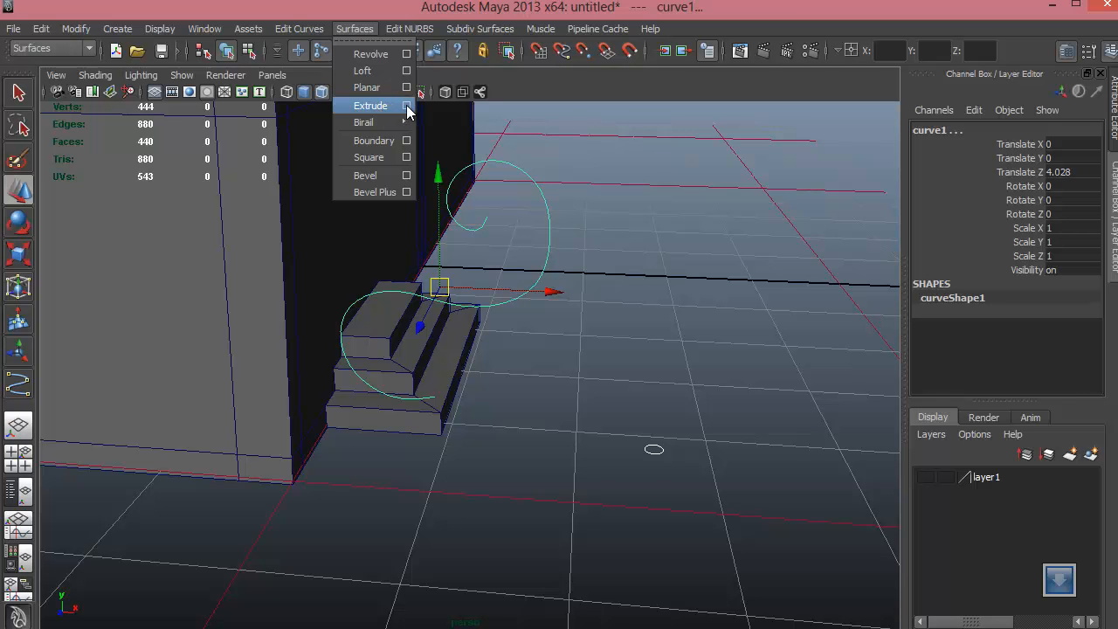
{"action": "left_click", "coordinate": [405, 104]}
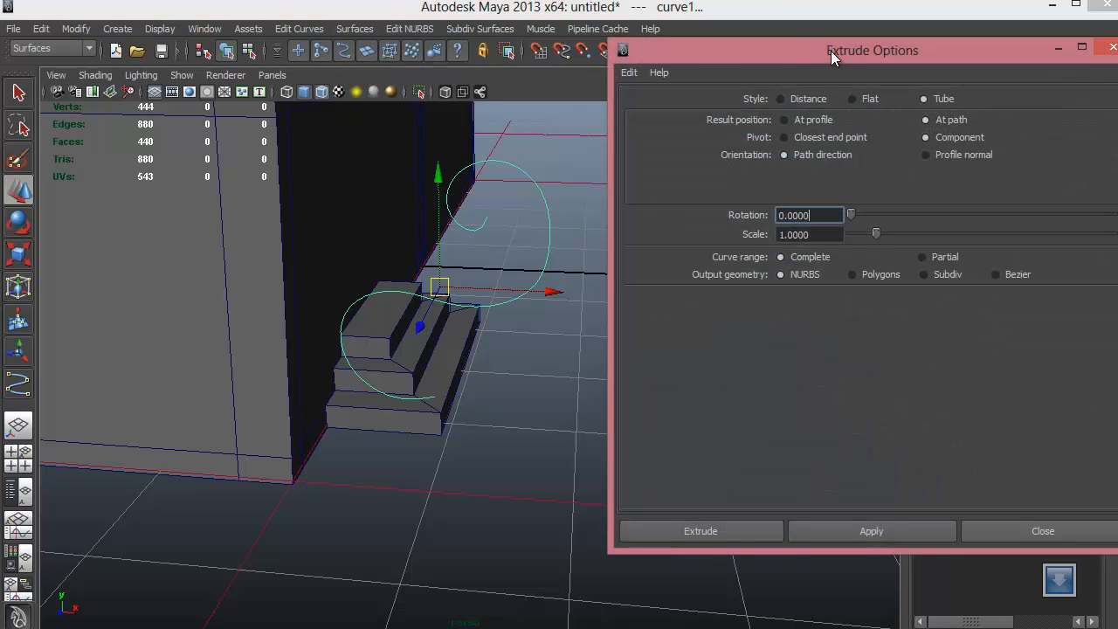
{"action": "left_click_drag", "start_coordinate": [831, 50], "coordinate": [196, 39]}
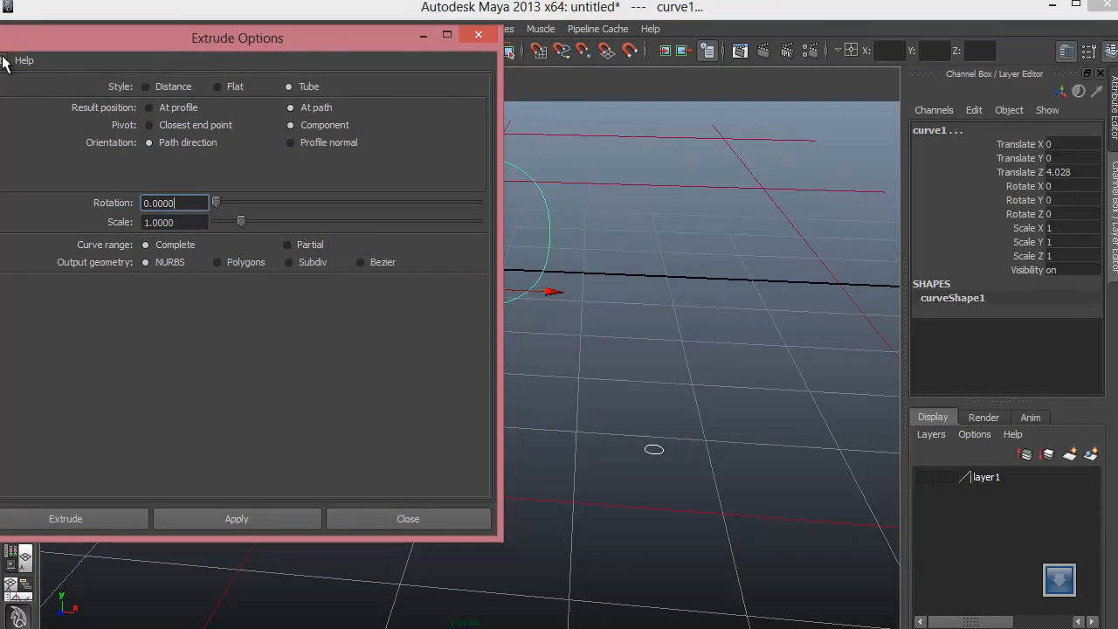
{"action": "left_click", "coordinate": [3, 59]}
{"action": "left_click", "coordinate": [7, 94]}
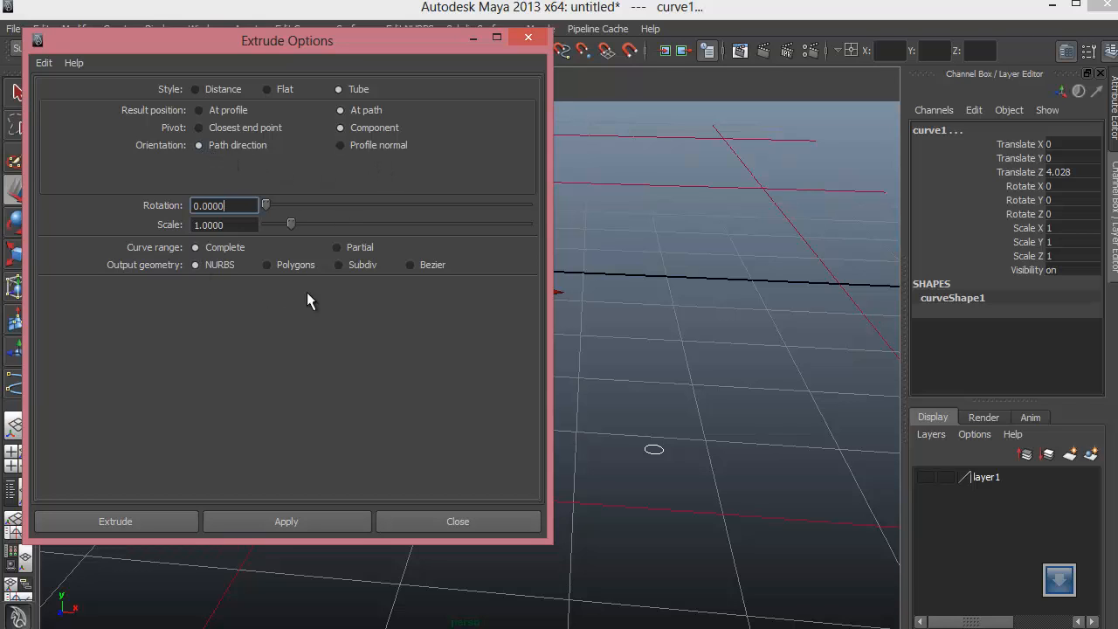
{"action": "left_click", "coordinate": [267, 265]}
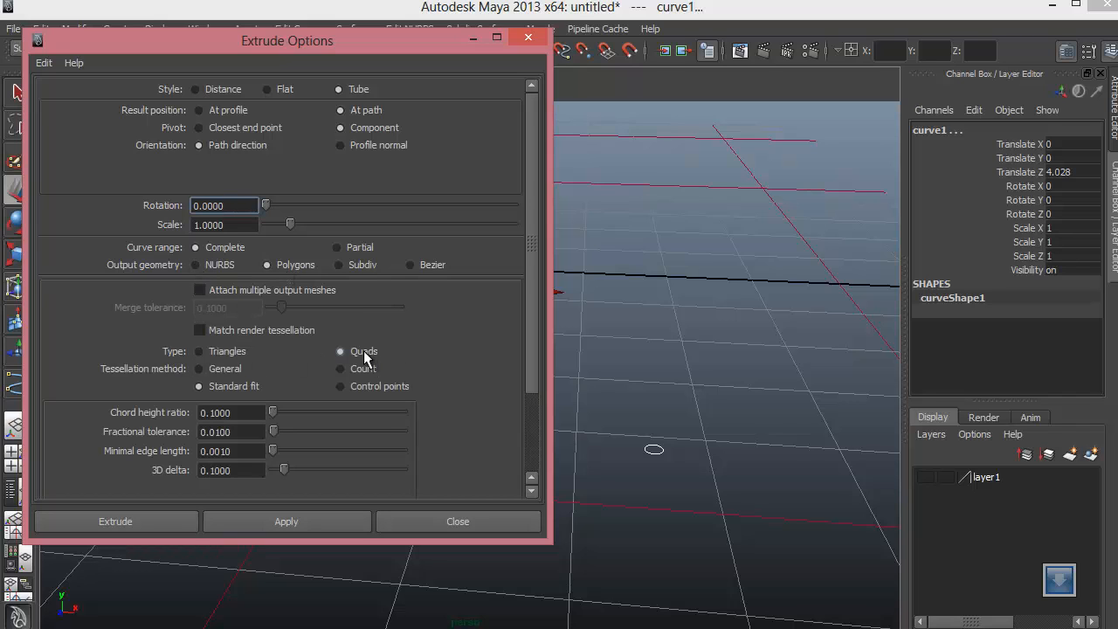
{"action": "left_click", "coordinate": [360, 390]}
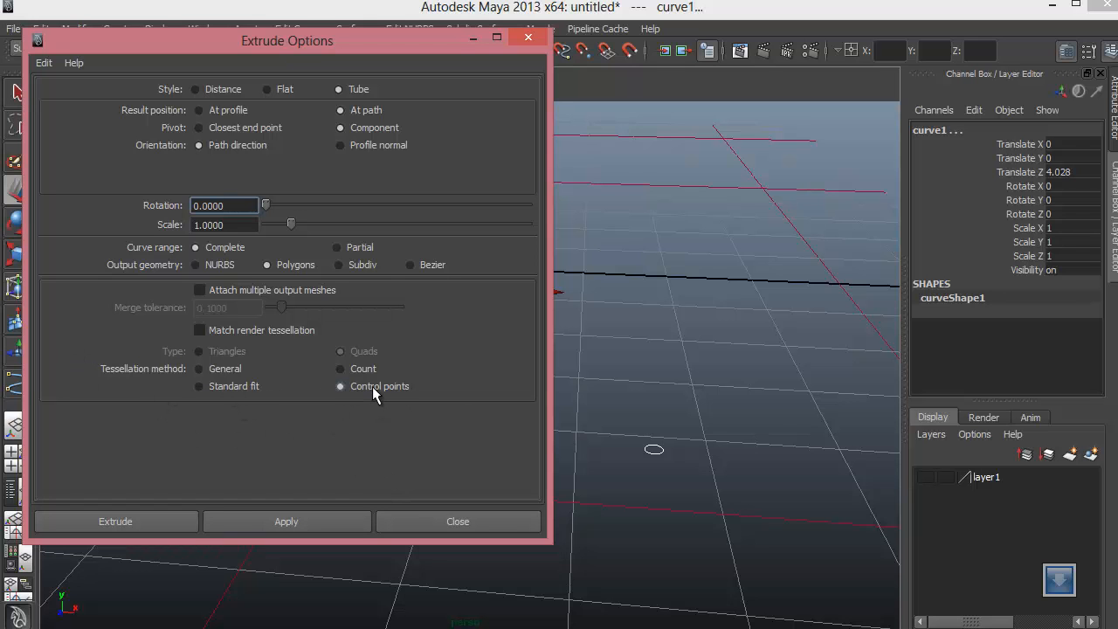
{"action": "left_click", "coordinate": [142, 522]}
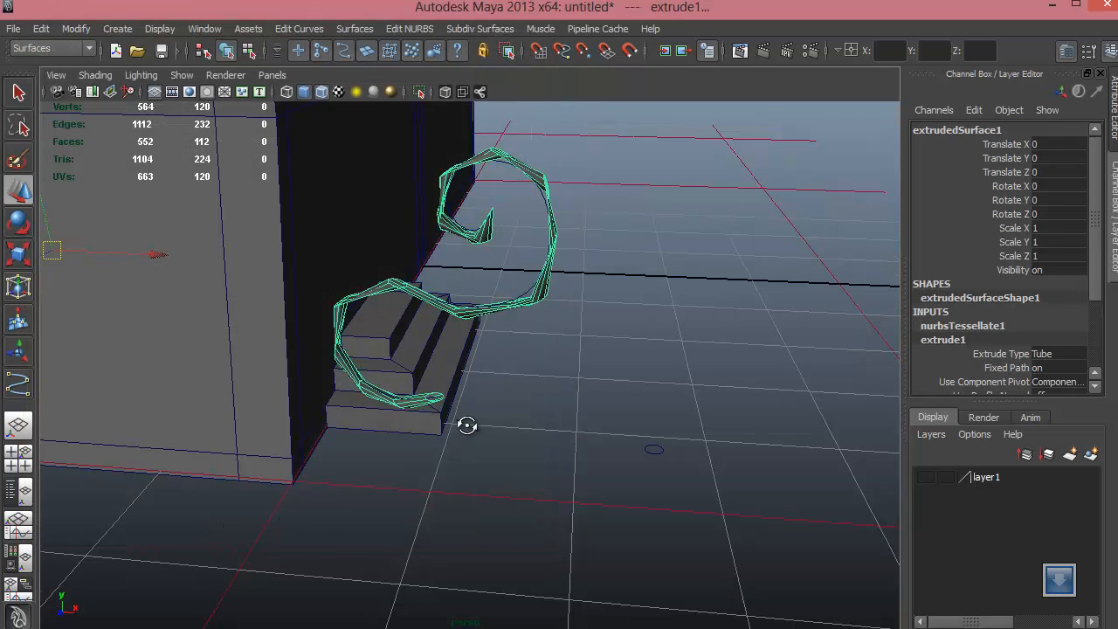
Step: Rotate the profile circle upright to reshape the extruded tube, setting its Rotate Z to 90
{"action": "left_click_drag", "start_coordinate": [467, 424], "coordinate": [405, 342], "text": "alt"}
{"action": "left_click_drag", "start_coordinate": [653, 456], "coordinate": [683, 502]}
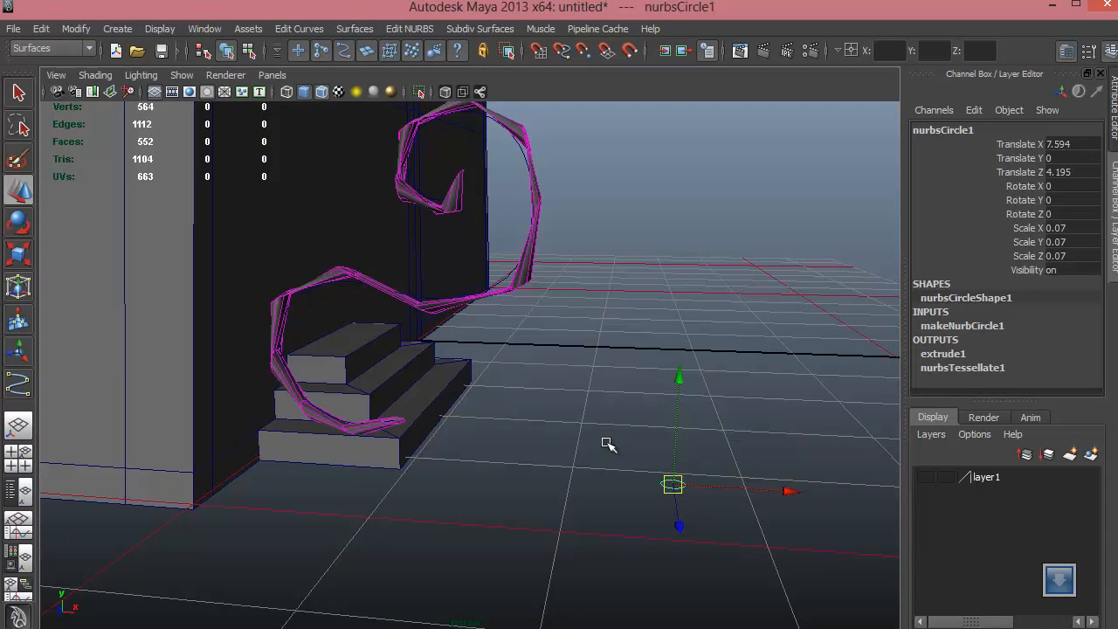
{"action": "key", "text": "e"}
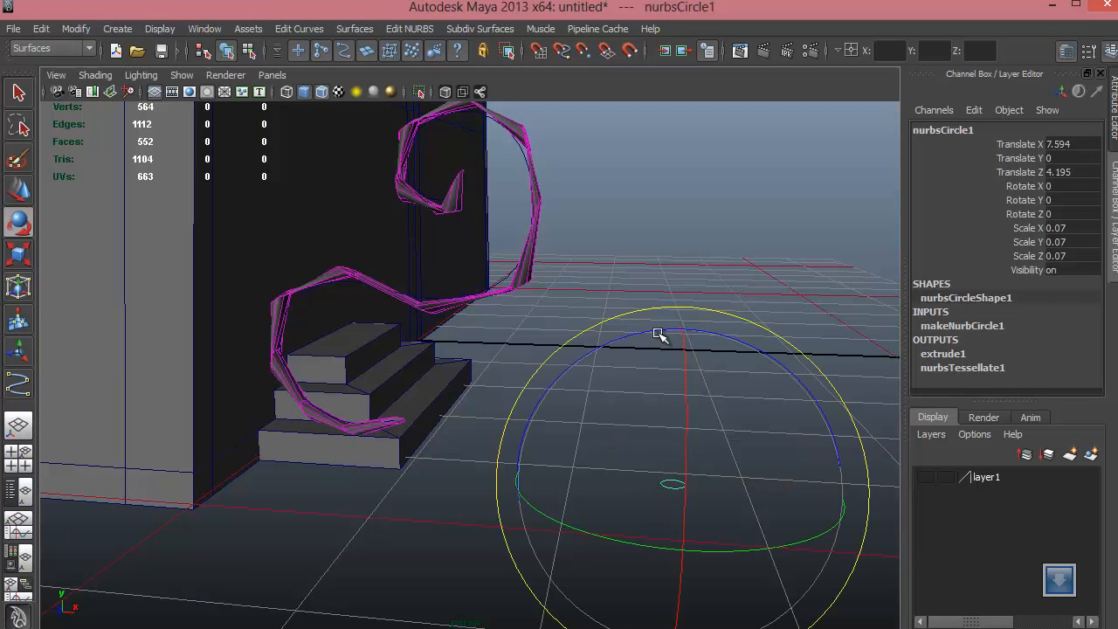
{"action": "left_click_drag", "start_coordinate": [657, 335], "coordinate": [835, 447]}
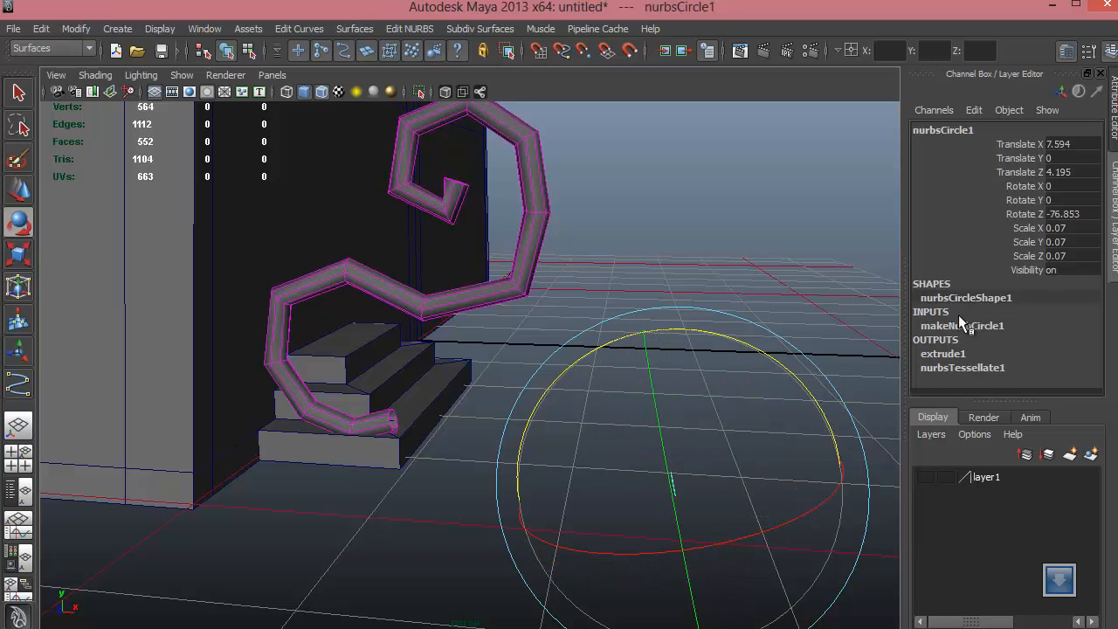
{"action": "double_click", "coordinate": [1070, 215]}
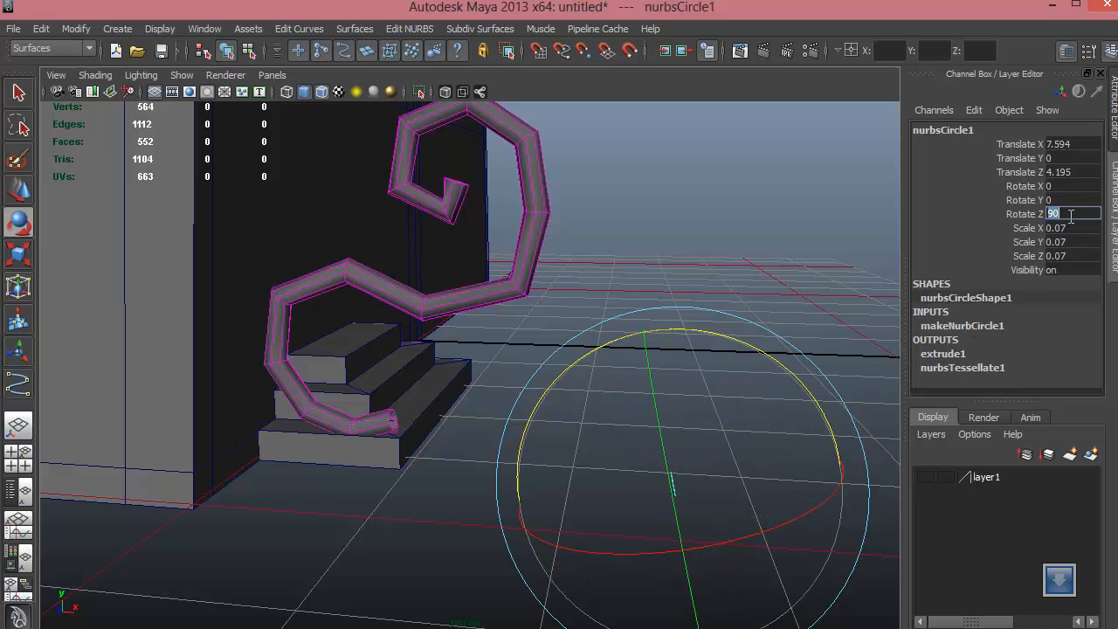
{"action": "type", "text": "90"}
{"action": "key", "text": "Return"}
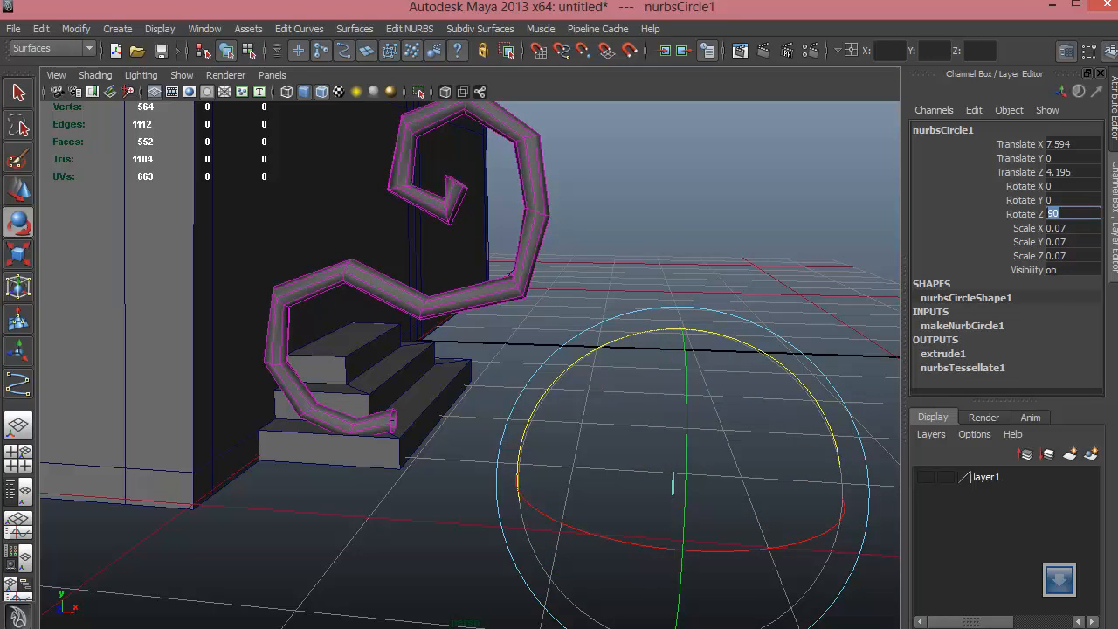
Step: Preview the extruded tube with smoothing and return it to the unsmoothed display
{"action": "left_click_drag", "start_coordinate": [655, 436], "coordinate": [369, 350], "text": "alt"}
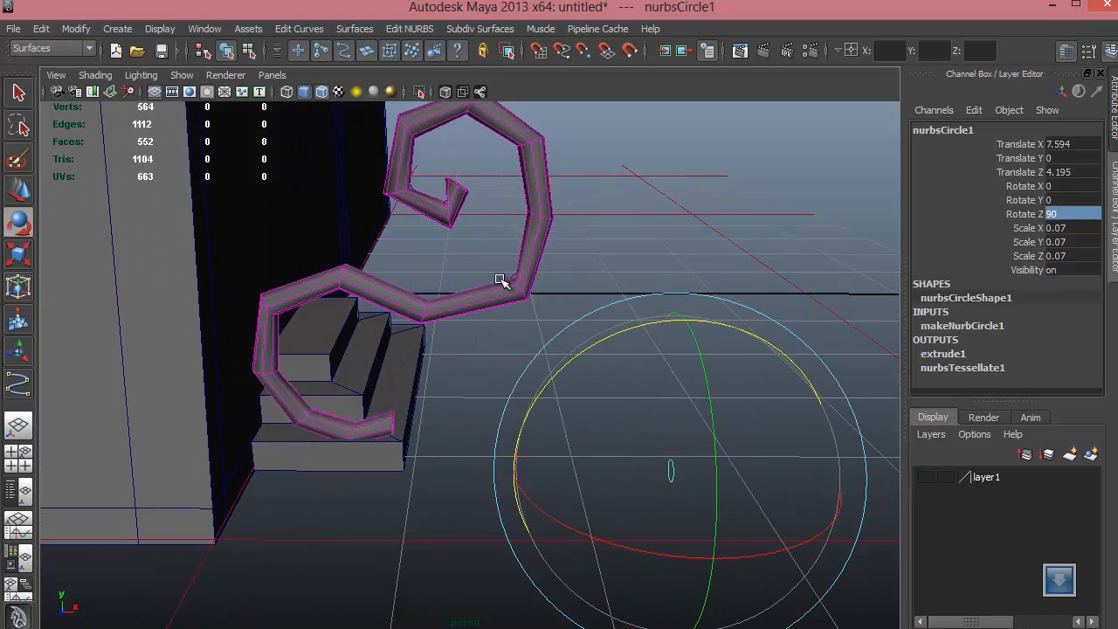
{"action": "left_click", "coordinate": [525, 297]}
{"action": "key", "text": "3"}
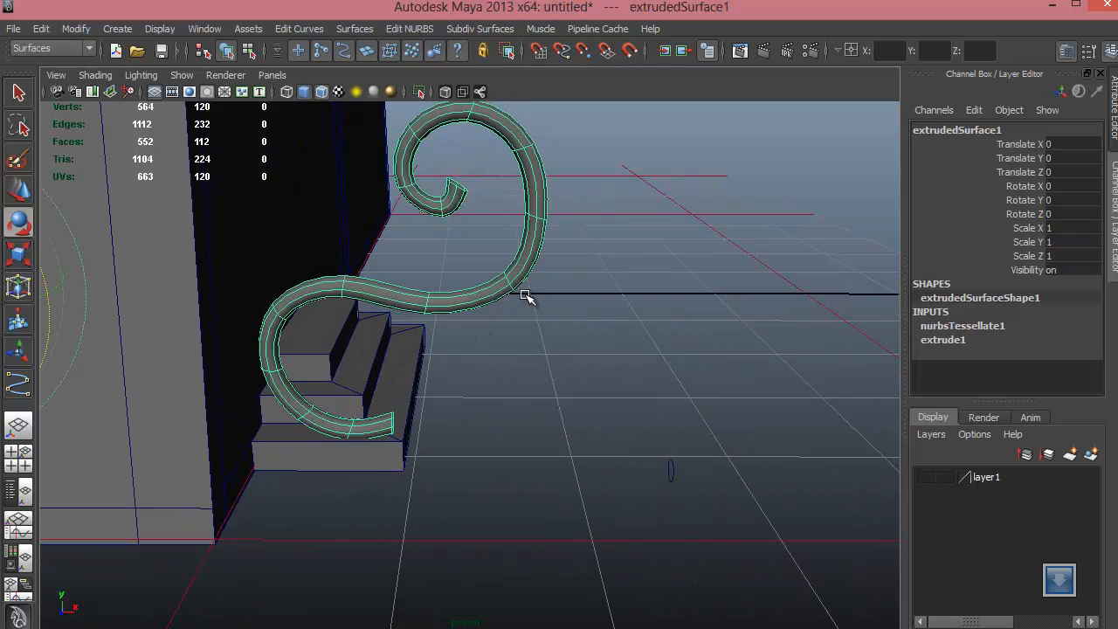
{"action": "key", "text": "1"}
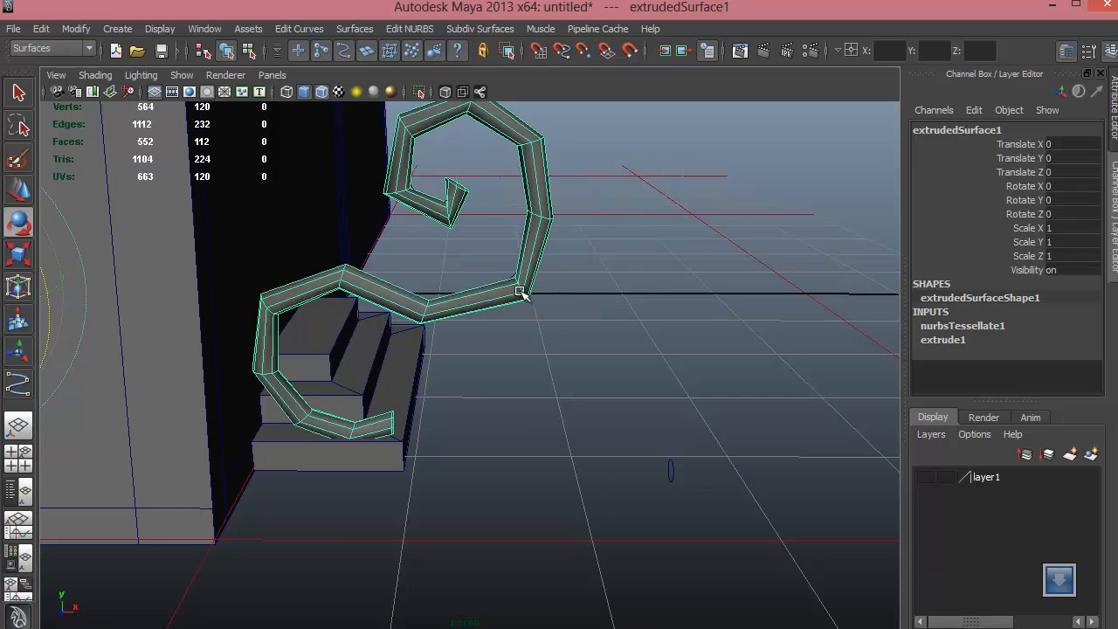
Step: Delete the extruded tube, the guide curve and the profile circle, and show the curled tubes' display layer again
{"action": "left_click_drag", "start_coordinate": [655, 379], "coordinate": [559, 425], "text": "alt"}
{"action": "key", "text": "Delete"}
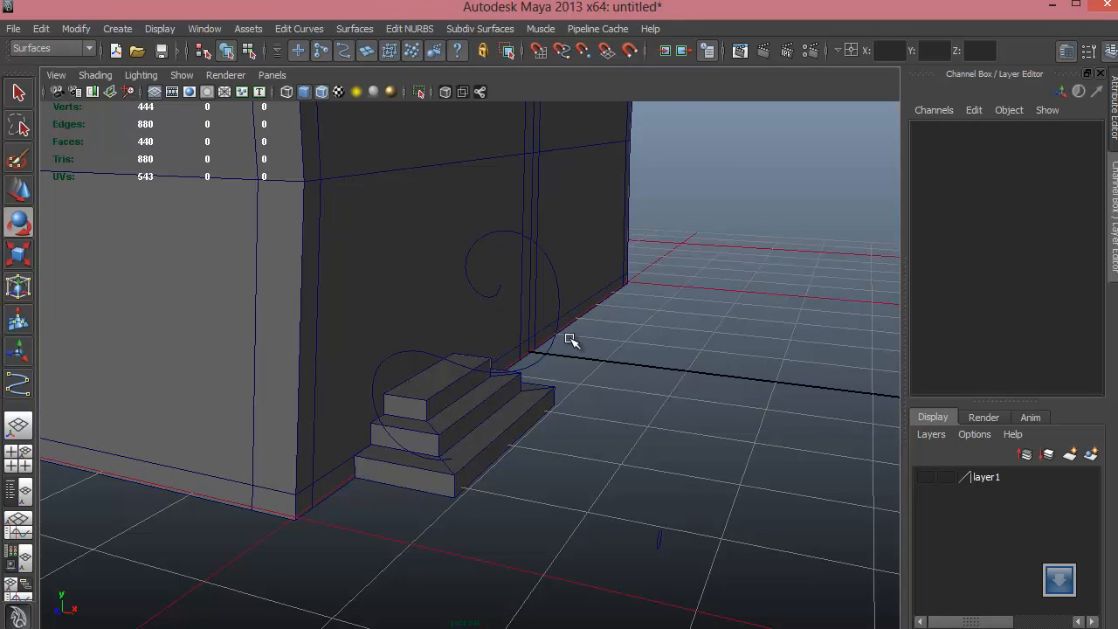
{"action": "left_click", "coordinate": [553, 342]}
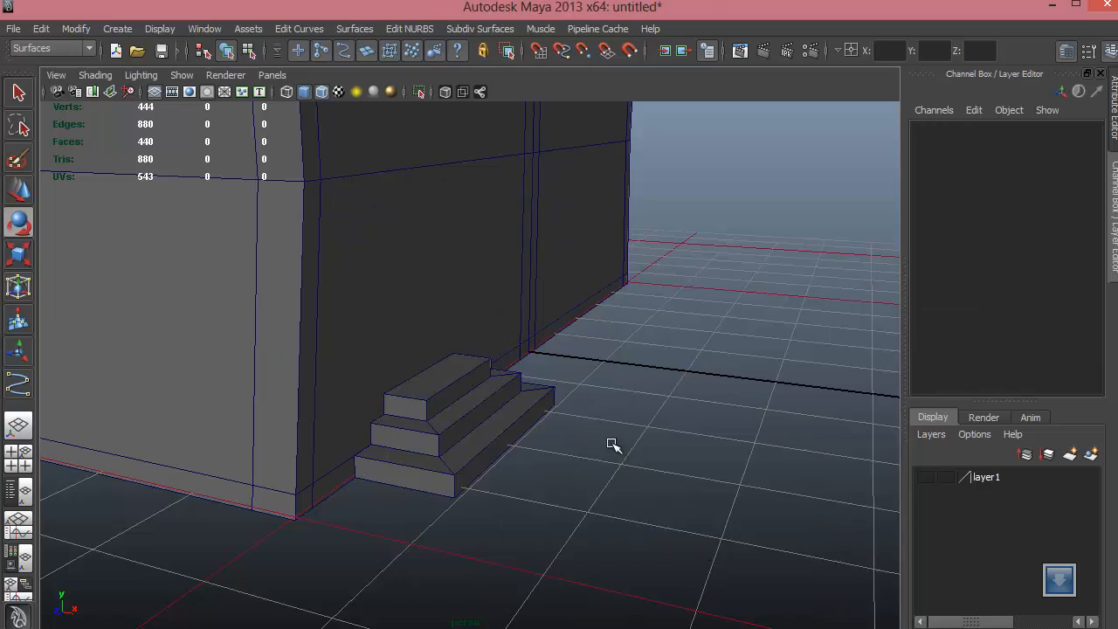
{"action": "right_click_drag", "start_coordinate": [655, 423], "coordinate": [218, 323], "text": "alt"}
{"action": "middle_click_drag", "start_coordinate": [515, 339], "coordinate": [518, 365], "text": "alt"}
{"action": "left_click", "coordinate": [926, 477]}
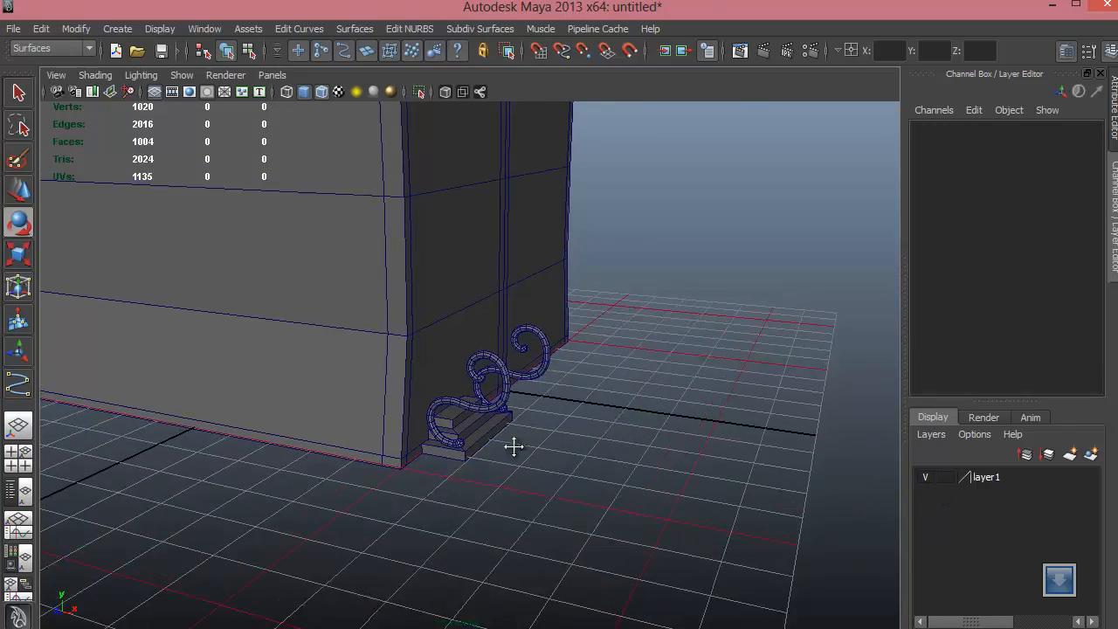
Step: Examine the two curled tubes and the steps against the building from several angles and distances
{"action": "left_click_drag", "start_coordinate": [511, 445], "coordinate": [549, 416], "text": "alt"}
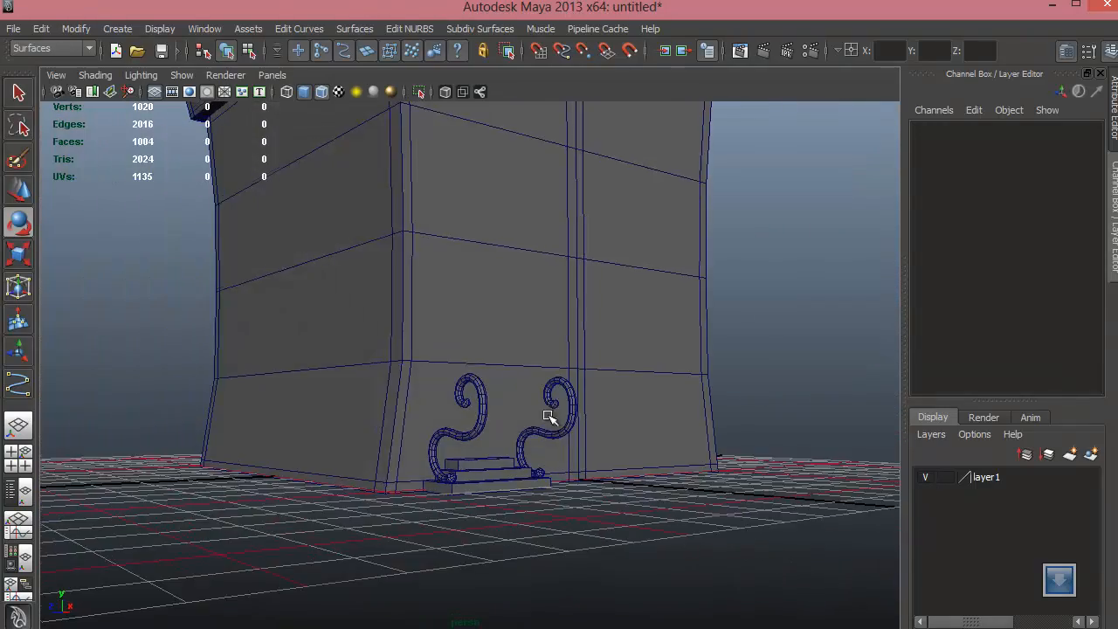
{"action": "right_click_drag", "start_coordinate": [550, 417], "coordinate": [217, 359], "text": "alt"}
{"action": "right_click_drag", "start_coordinate": [450, 390], "coordinate": [631, 432], "text": "alt"}
{"action": "middle_click_drag", "start_coordinate": [631, 433], "coordinate": [591, 343], "text": "alt"}
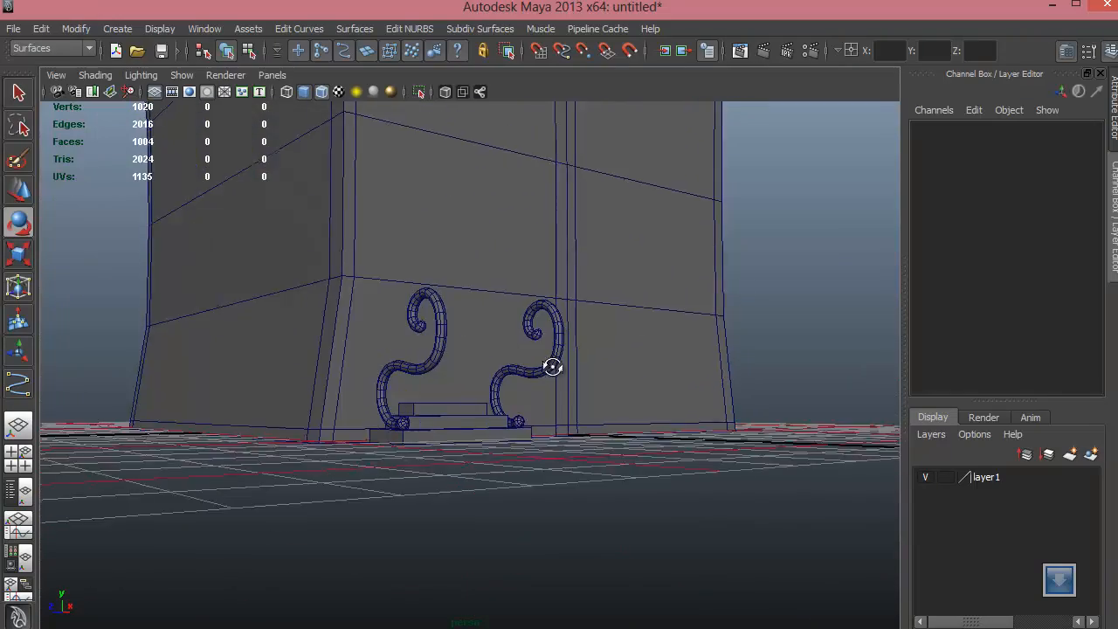
{"action": "left_click_drag", "start_coordinate": [419, 367], "coordinate": [598, 369], "text": "alt"}
{"action": "right_click_drag", "start_coordinate": [454, 369], "coordinate": [348, 306], "text": "alt"}
{"action": "left_click_drag", "start_coordinate": [360, 325], "coordinate": [276, 333], "text": "alt"}
{"action": "right_click_drag", "start_coordinate": [275, 334], "coordinate": [547, 407], "text": "alt"}
{"action": "middle_click_drag", "start_coordinate": [456, 398], "coordinate": [444, 355], "text": "alt"}
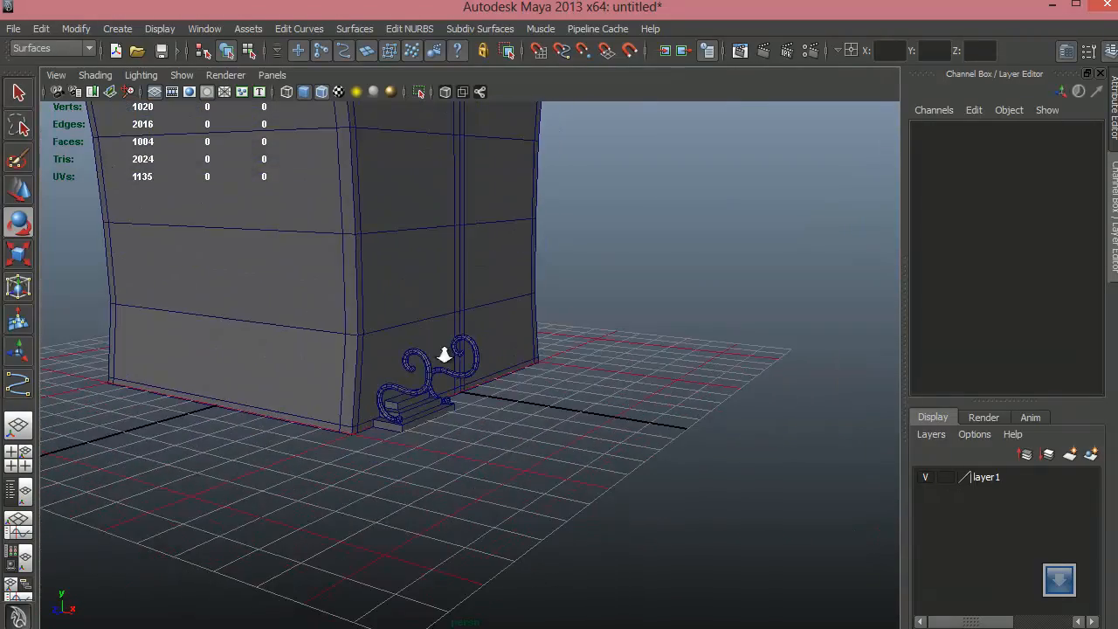
{"action": "right_click_drag", "start_coordinate": [443, 354], "coordinate": [454, 399], "text": "alt"}
{"action": "left_click_drag", "start_coordinate": [454, 399], "coordinate": [399, 407], "text": "alt"}
{"action": "right_click_drag", "start_coordinate": [398, 406], "coordinate": [461, 392], "text": "alt"}
Step: Select both curled tubes together with the steps and group them
{"action": "left_click", "coordinate": [461, 392]}
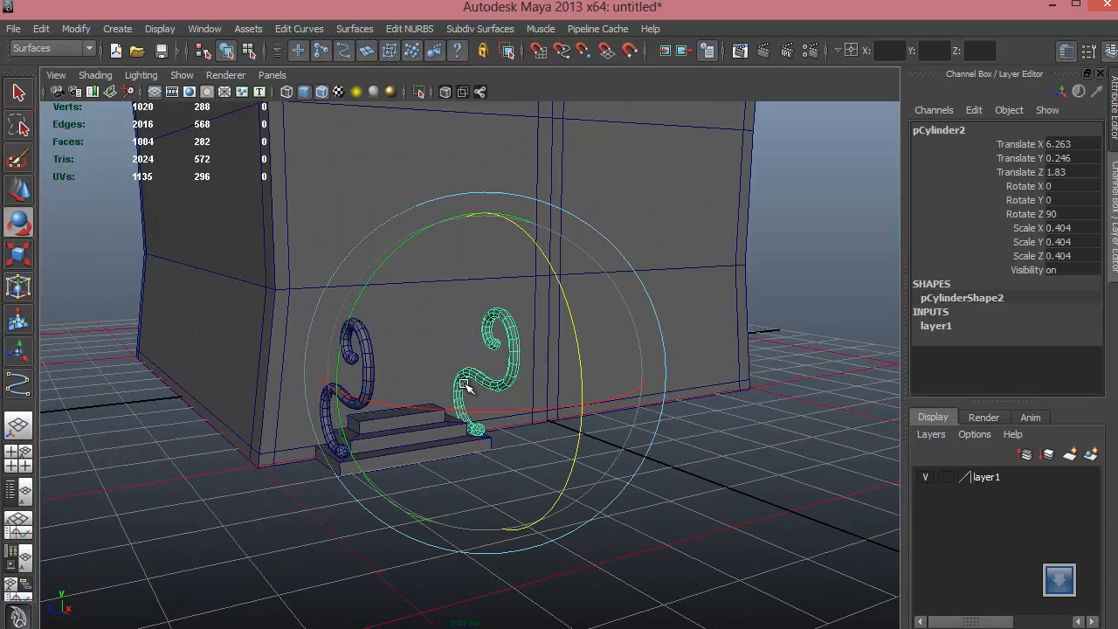
{"action": "key", "text": "w"}
{"action": "left_click", "coordinate": [348, 398]}
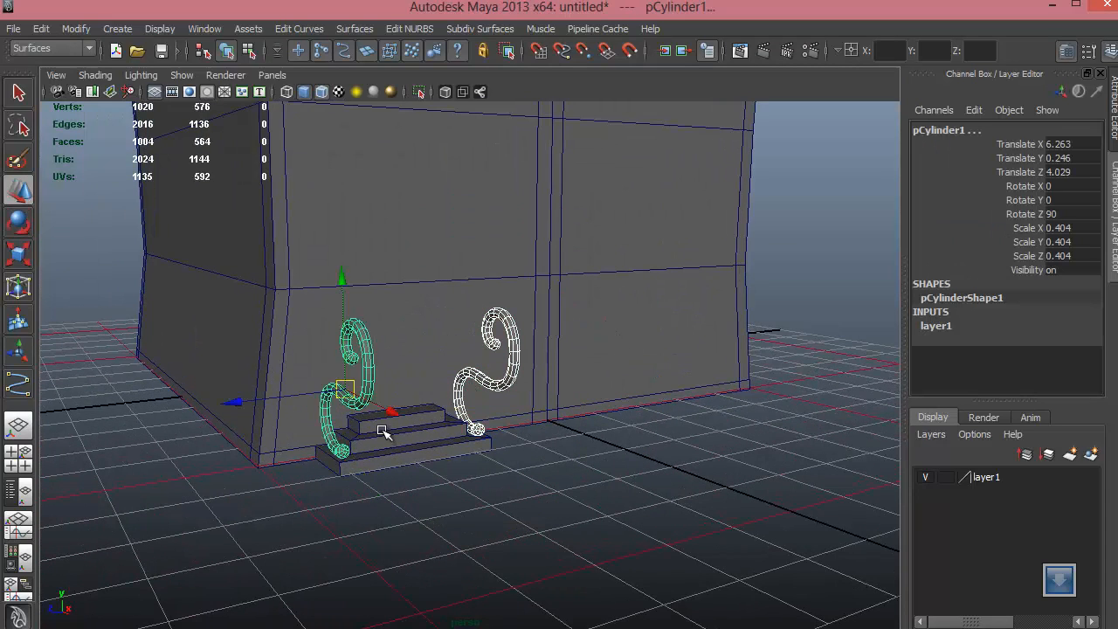
{"action": "left_click", "coordinate": [389, 468]}
{"action": "key", "text": "ctrl+g"}
{"action": "left_click_drag", "start_coordinate": [389, 463], "coordinate": [211, 413], "text": "alt"}
{"action": "left_click_drag", "start_coordinate": [381, 449], "coordinate": [346, 435], "text": "alt"}
{"action": "left_click_drag", "start_coordinate": [417, 335], "coordinate": [390, 361], "text": "alt"}
{"action": "left_click_drag", "start_coordinate": [546, 330], "coordinate": [422, 389], "text": "alt"}
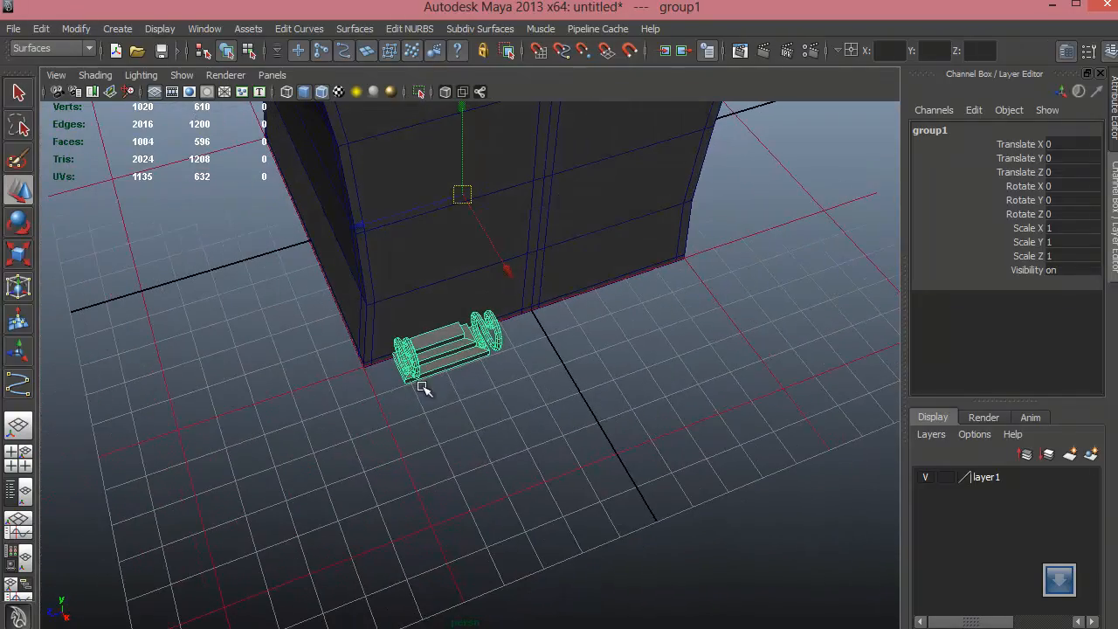
Step: Center the pivot of the group that contains the curled tubes and the steps
{"action": "left_click", "coordinate": [117, 30]}
{"action": "left_click", "coordinate": [293, 280]}
{"action": "left_click_drag", "start_coordinate": [294, 279], "coordinate": [132, 113], "text": "alt"}
{"action": "left_click", "coordinate": [117, 29]}
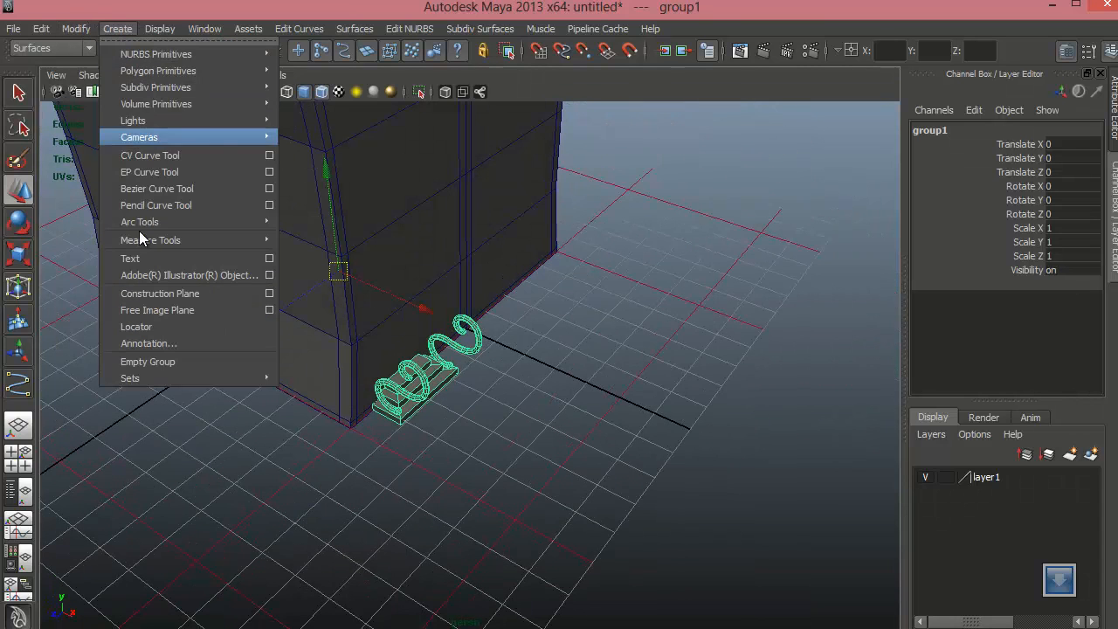
{"action": "mouse_move", "coordinate": [92, 26]}
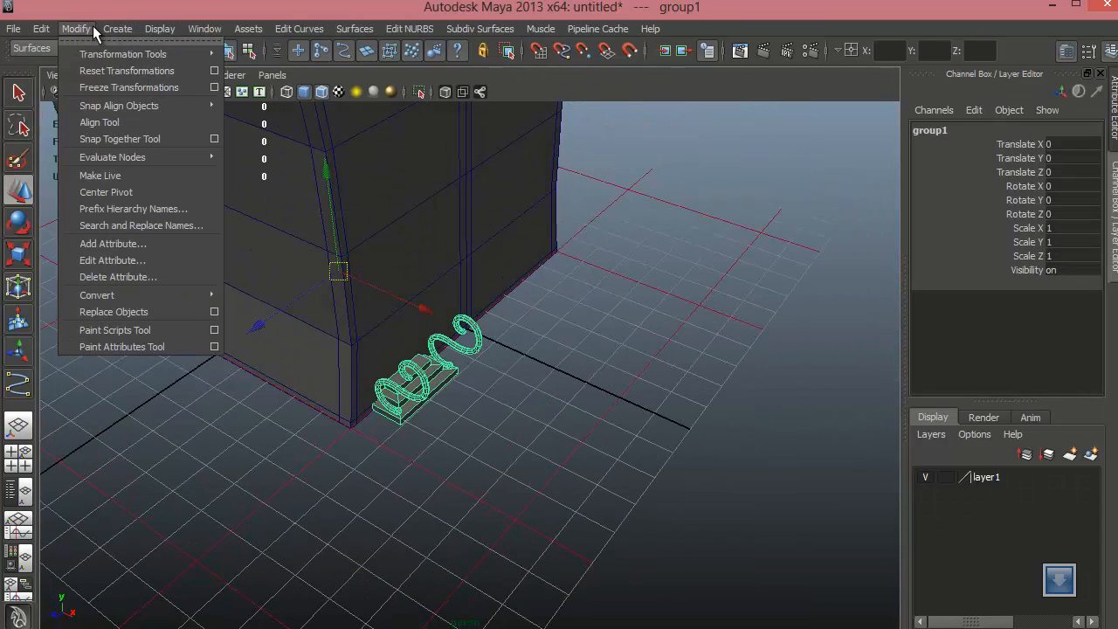
{"action": "left_click", "coordinate": [120, 196]}
{"action": "left_click_drag", "start_coordinate": [356, 429], "coordinate": [424, 388], "text": "alt"}
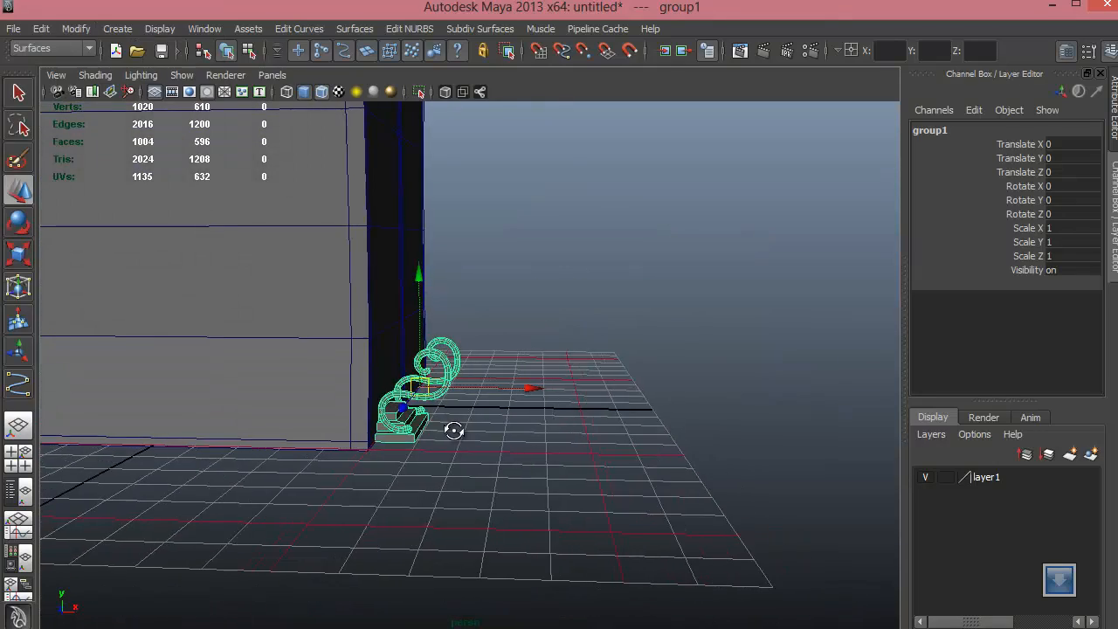
Step: In the front view, relocate the group's pivot to ground level at the building's wall, at the inner base corner of the steps
{"action": "key", "text": "space"}
{"action": "key", "text": "space"}
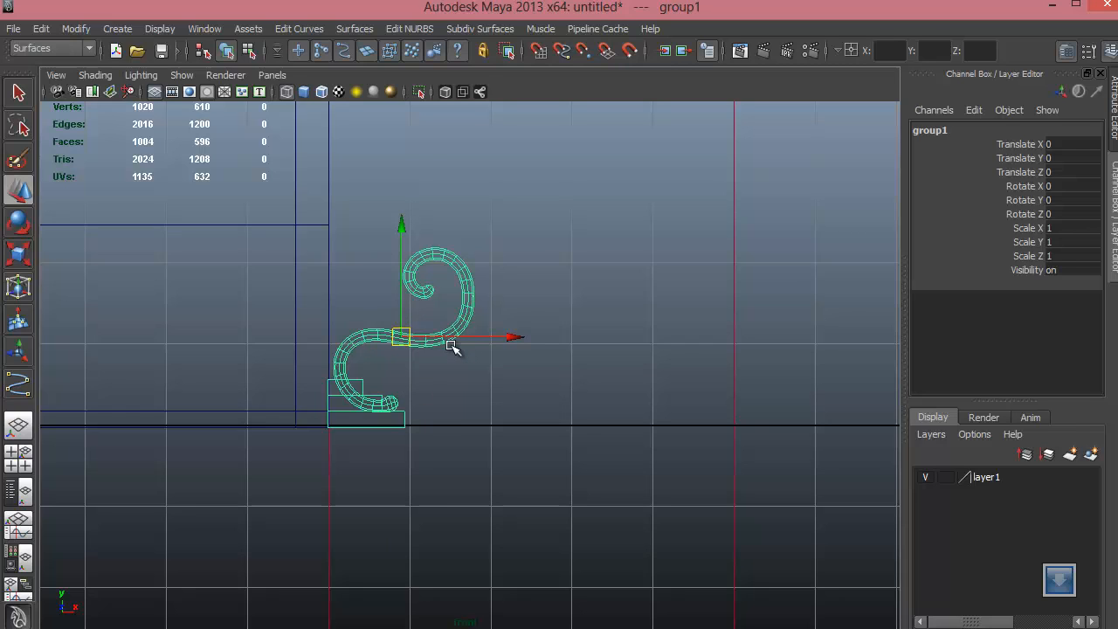
{"action": "key", "text": "Insert"}
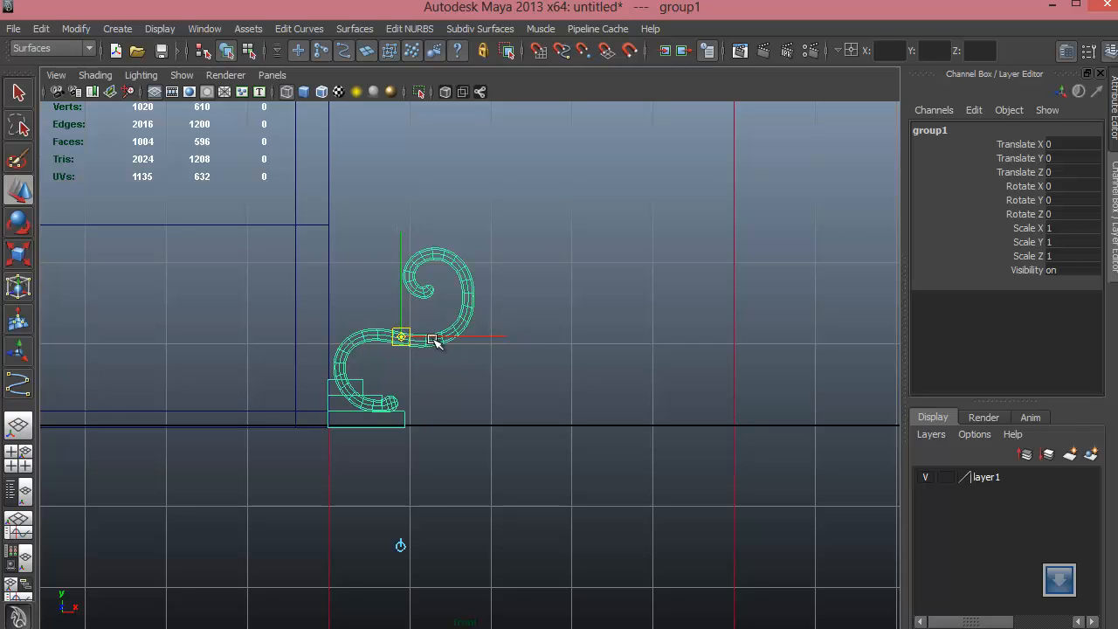
{"action": "left_click_drag", "start_coordinate": [440, 337], "coordinate": [384, 336]}
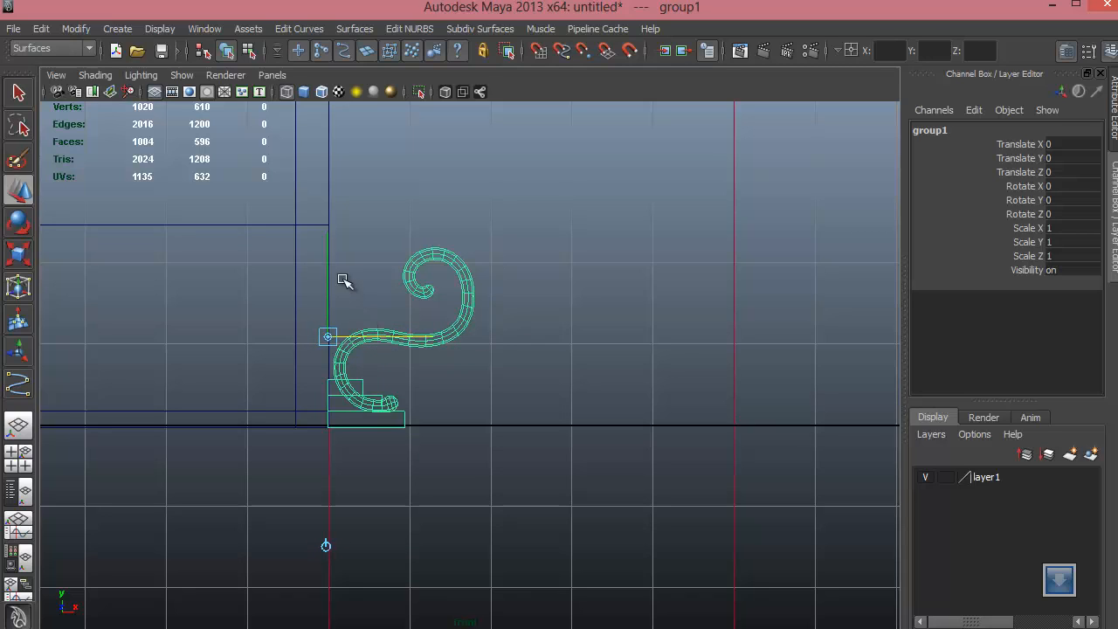
{"action": "left_click_drag", "start_coordinate": [327, 253], "coordinate": [335, 343]}
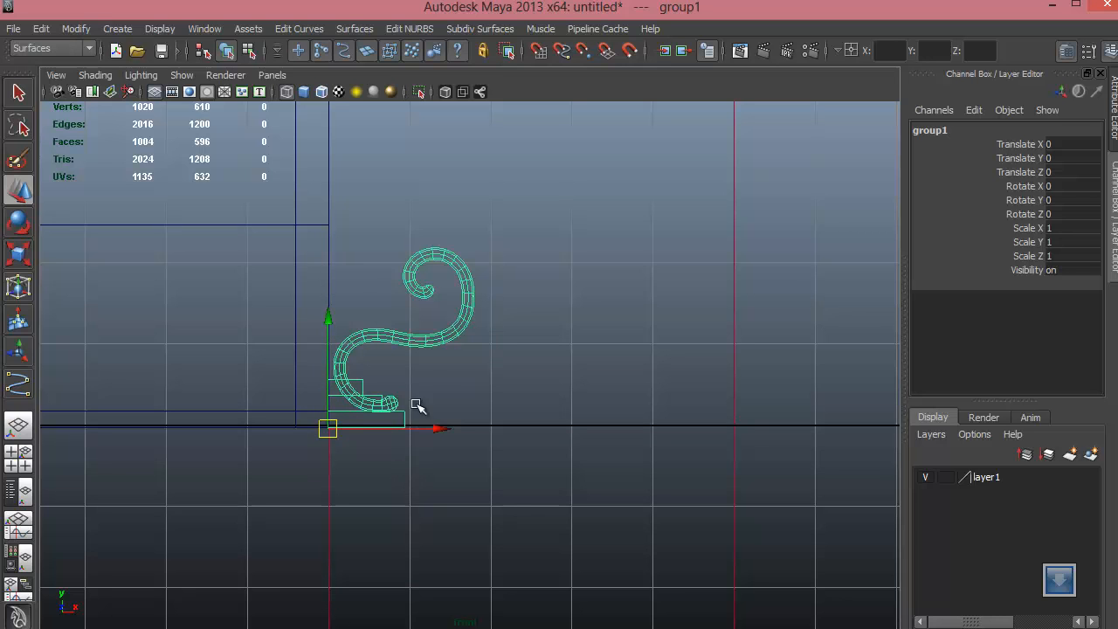
{"action": "key", "text": "space"}
{"action": "key", "text": "space"}
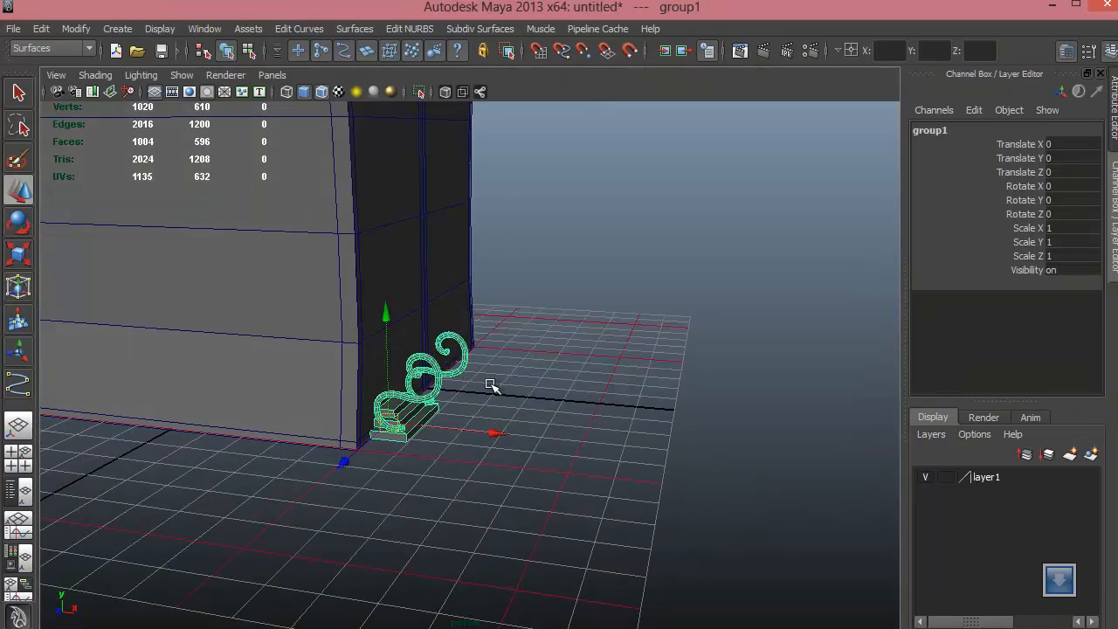
Step: Select both curled tubes without the steps and scale them up uniformly to 0.612
{"action": "key", "text": "r"}
{"action": "left_click_drag", "start_coordinate": [446, 400], "coordinate": [477, 320]}
{"action": "key", "text": "w"}
{"action": "mouse_move", "coordinate": [469, 374]}
{"action": "left_mouse_down", "text": "alt"}
{"action": "mouse_move", "coordinate": [468, 433]}
{"action": "mouse_move", "coordinate": [448, 410]}
{"action": "mouse_move", "coordinate": [402, 422]}
{"action": "mouse_move", "coordinate": [463, 386]}
{"action": "left_mouse_up", "text": "alt"}
{"action": "key", "text": "e"}
{"action": "key", "text": "r"}
{"action": "left_click", "coordinate": [463, 384]}
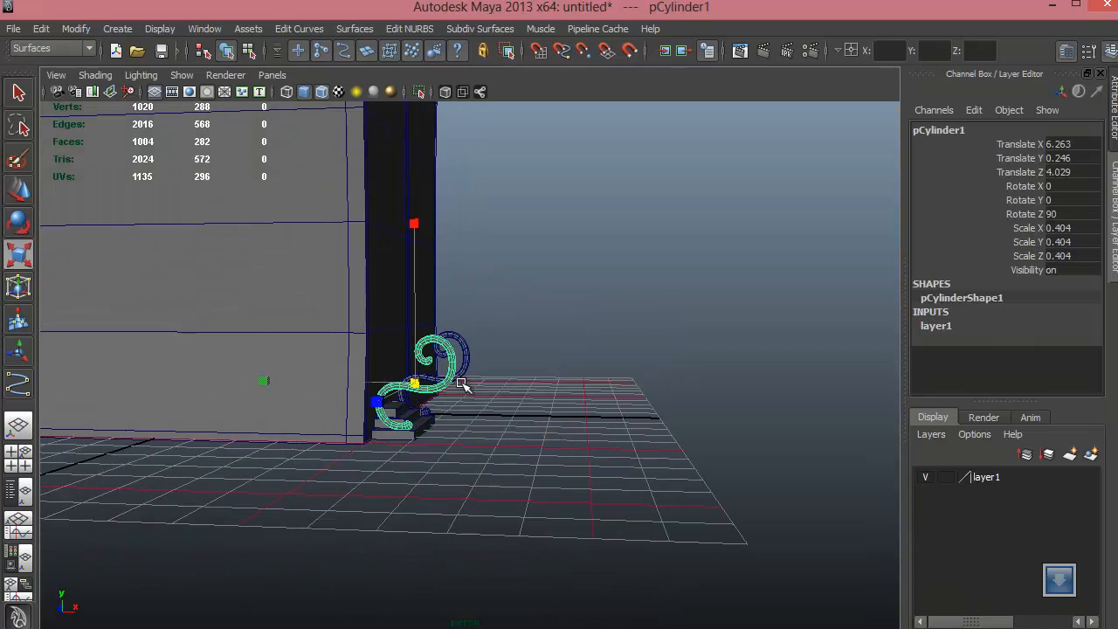
{"action": "left_click", "coordinate": [464, 365], "text": "shift"}
{"action": "left_click_drag", "start_coordinate": [451, 436], "coordinate": [459, 458], "text": "alt"}
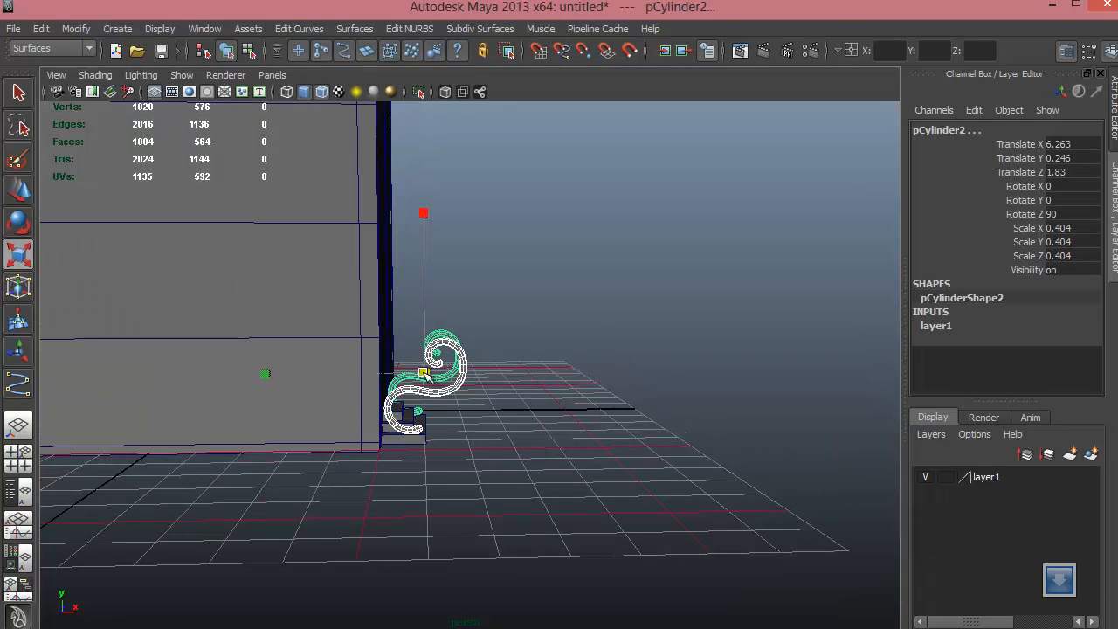
{"action": "left_click_drag", "start_coordinate": [424, 374], "coordinate": [449, 374]}
{"action": "key", "text": "w"}
Step: In the front view, move both curled tubes outward and up to X 6.723, Y 0.775, and deselect them
{"action": "key", "text": "space"}
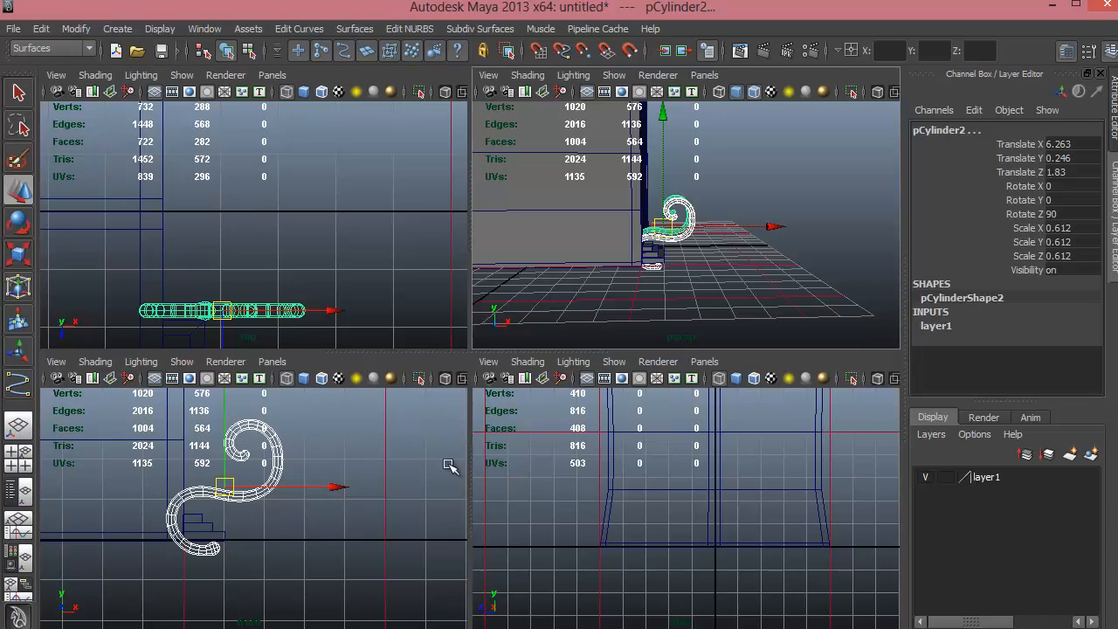
{"action": "key", "text": "space"}
{"action": "key", "text": "f"}
{"action": "left_click_drag", "start_coordinate": [403, 323], "coordinate": [449, 273]}
{"action": "key", "text": "space"}
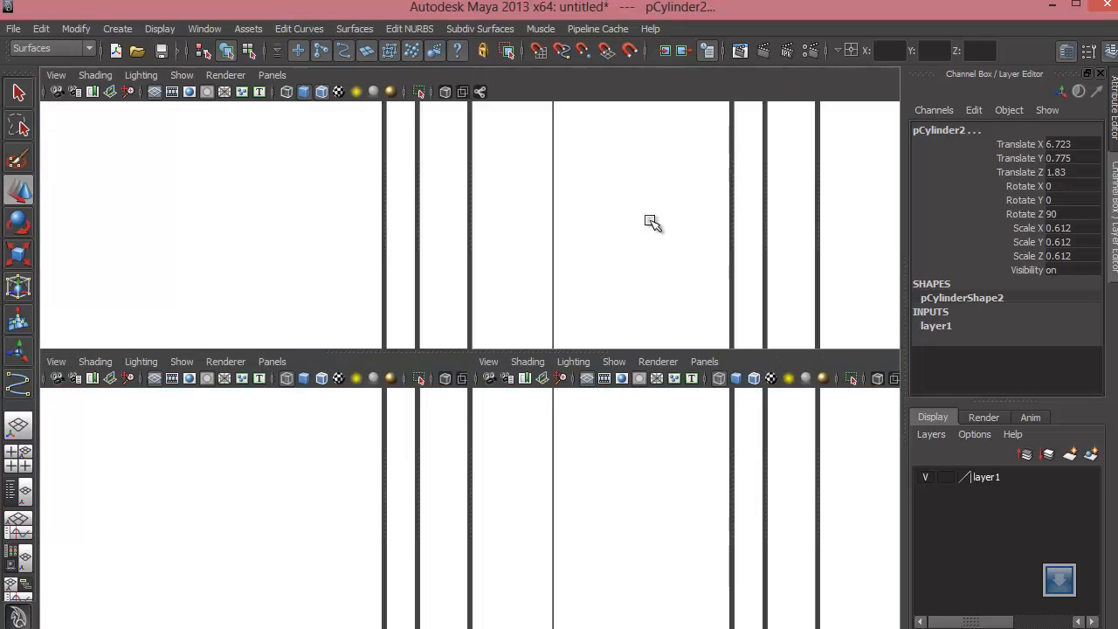
{"action": "key", "text": "space"}
{"action": "left_click_drag", "start_coordinate": [433, 353], "coordinate": [639, 303], "text": "alt"}
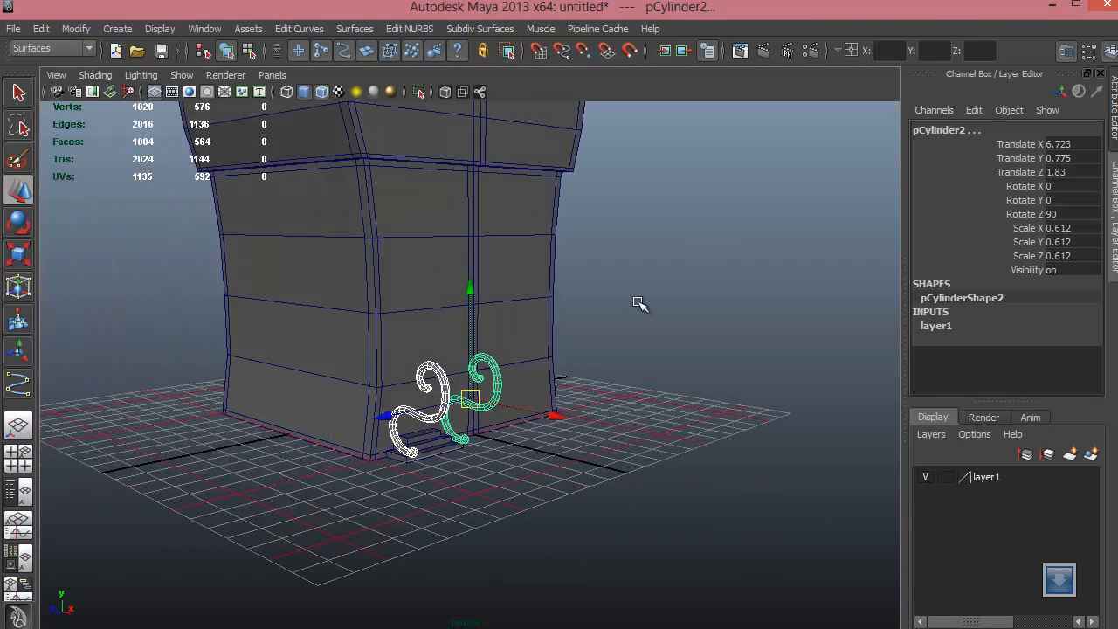
{"action": "left_click", "coordinate": [638, 302]}
Step: Create a polygon plane and move it along X out of the building to about 5.986
{"action": "left_click_drag", "start_coordinate": [594, 376], "coordinate": [314, 375], "text": "alt"}
{"action": "left_click", "coordinate": [117, 28]}
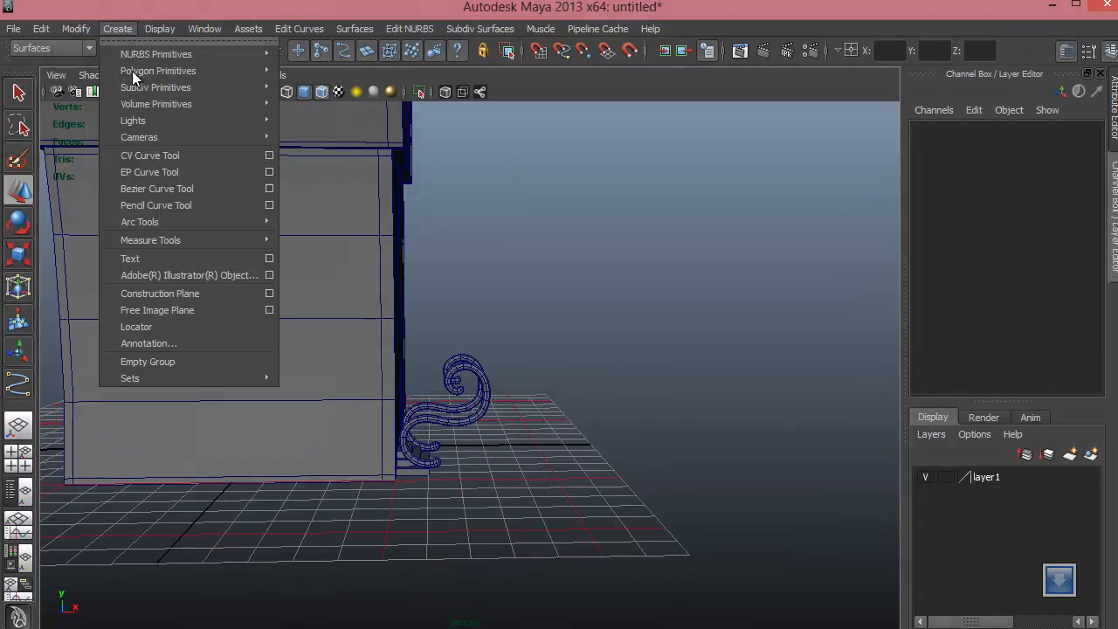
{"action": "mouse_move", "coordinate": [167, 71]}
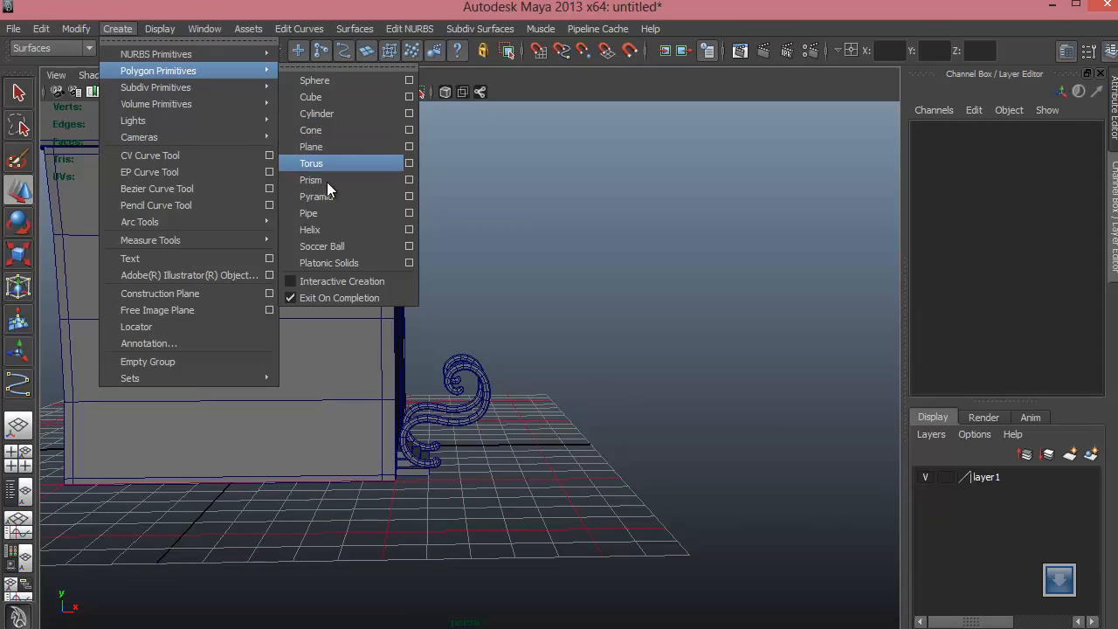
{"action": "left_click", "coordinate": [329, 152]}
{"action": "right_click_drag", "start_coordinate": [411, 384], "coordinate": [345, 423], "text": "alt"}
{"action": "left_click_drag", "start_coordinate": [402, 431], "coordinate": [529, 444]}
Step: In the top view, scale the plane uniformly to 4.592 and move it over the tubes at X 7.158, Z 2.637
{"action": "key", "text": "space"}
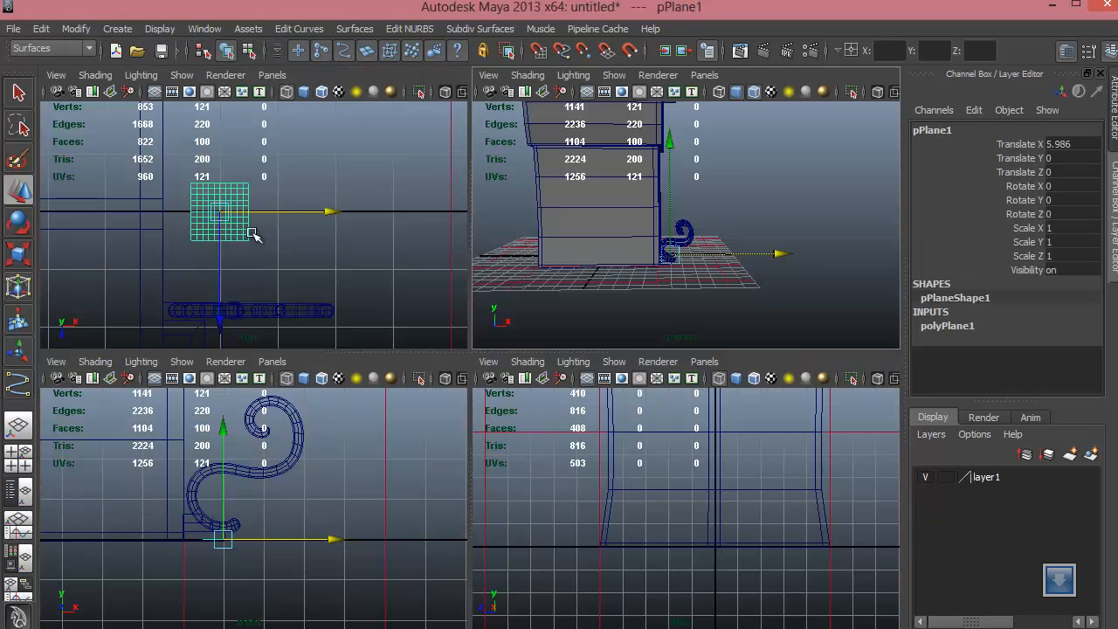
{"action": "key", "text": "space"}
{"action": "right_click_drag", "start_coordinate": [420, 331], "coordinate": [369, 419], "text": "alt"}
{"action": "middle_click_drag", "start_coordinate": [370, 419], "coordinate": [323, 333], "text": "alt"}
{"action": "key", "text": "r"}
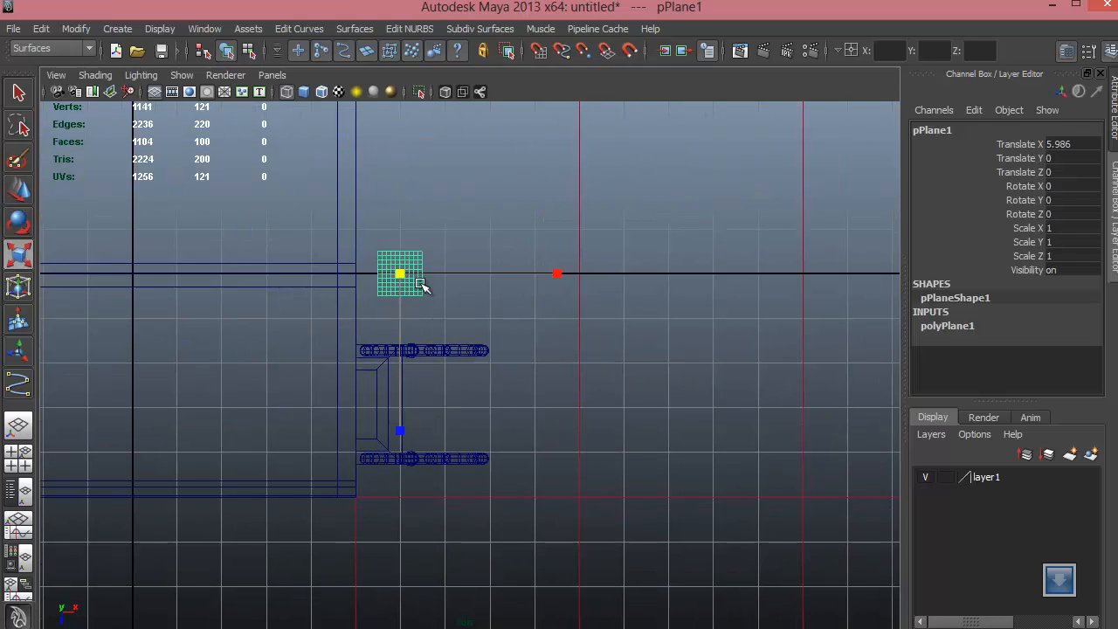
{"action": "left_click_drag", "start_coordinate": [403, 274], "coordinate": [519, 257]}
{"action": "key", "text": "w"}
{"action": "left_click_drag", "start_coordinate": [404, 270], "coordinate": [449, 392]}
Step: Resize the plane to a scale of 4.686 with Z narrowed to 3.509, and reposition it at X 7.353, Z 2.852
{"action": "key", "text": "e"}
{"action": "key", "text": "r"}
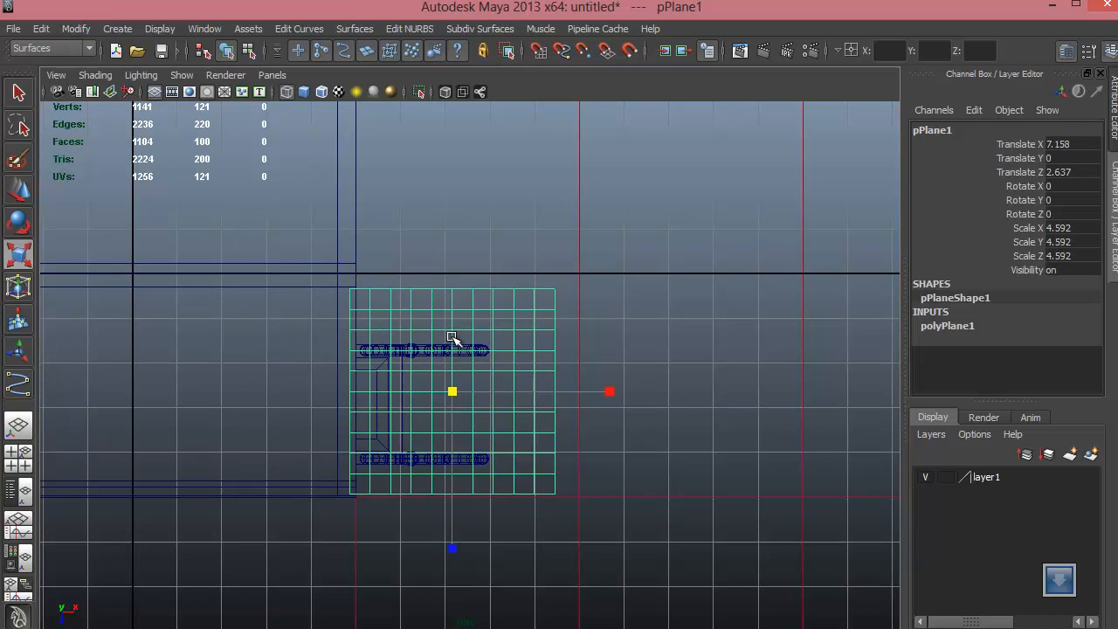
{"action": "key", "text": "e"}
{"action": "key", "text": "r"}
{"action": "left_click_drag", "start_coordinate": [454, 545], "coordinate": [454, 503]}
{"action": "mouse_move", "coordinate": [454, 397]}
{"action": "left_mouse_down"}
{"action": "mouse_move", "coordinate": [455, 410]}
{"action": "mouse_move", "coordinate": [463, 404]}
{"action": "left_mouse_up"}
{"action": "key", "text": "w"}
Step: Raise the plane above the curled tubes to Y 3.862 and tilt it outward to a Z rotation of -12.118
{"action": "key", "text": "space"}
{"action": "key", "text": "space"}
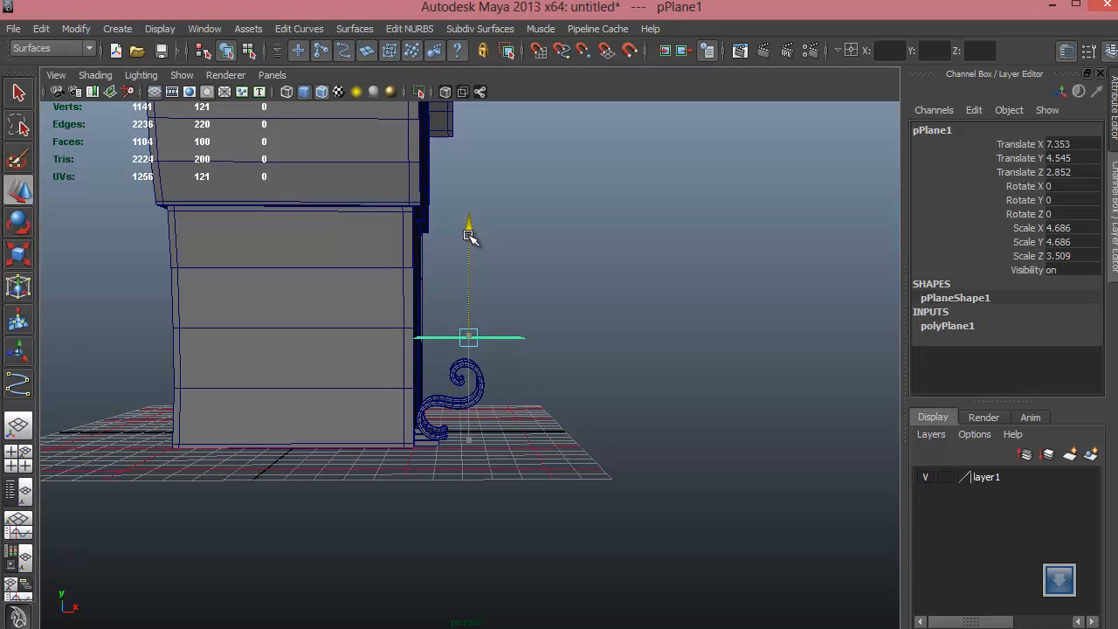
{"action": "key", "text": "e"}
{"action": "left_click_drag", "start_coordinate": [529, 200], "coordinate": [509, 265]}
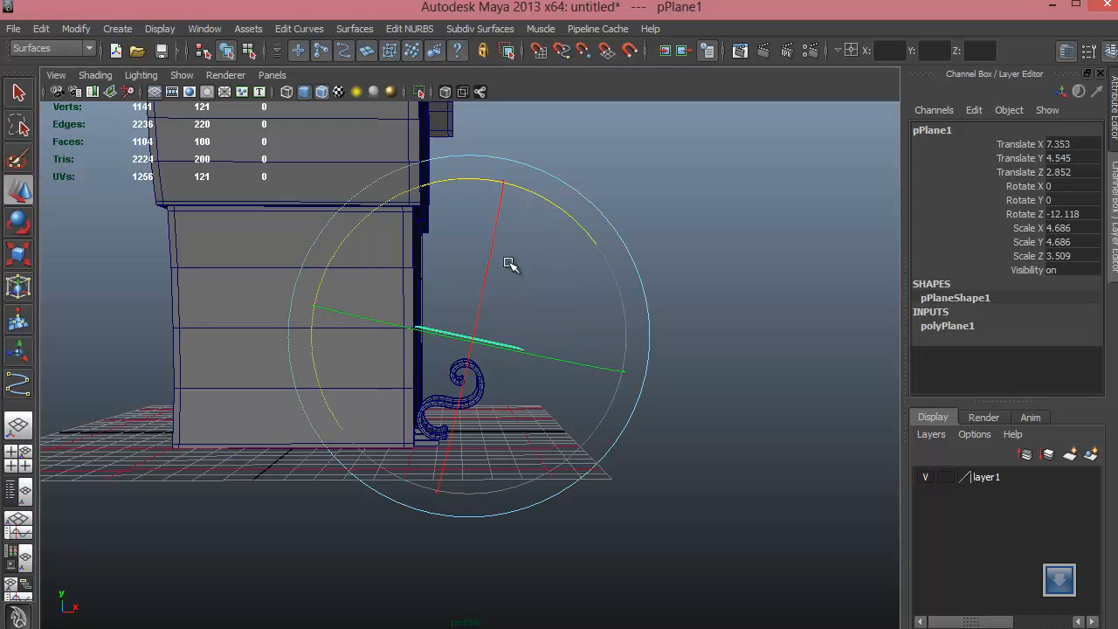
{"action": "key", "text": "w"}
{"action": "left_click_drag", "start_coordinate": [469, 225], "coordinate": [467, 255]}
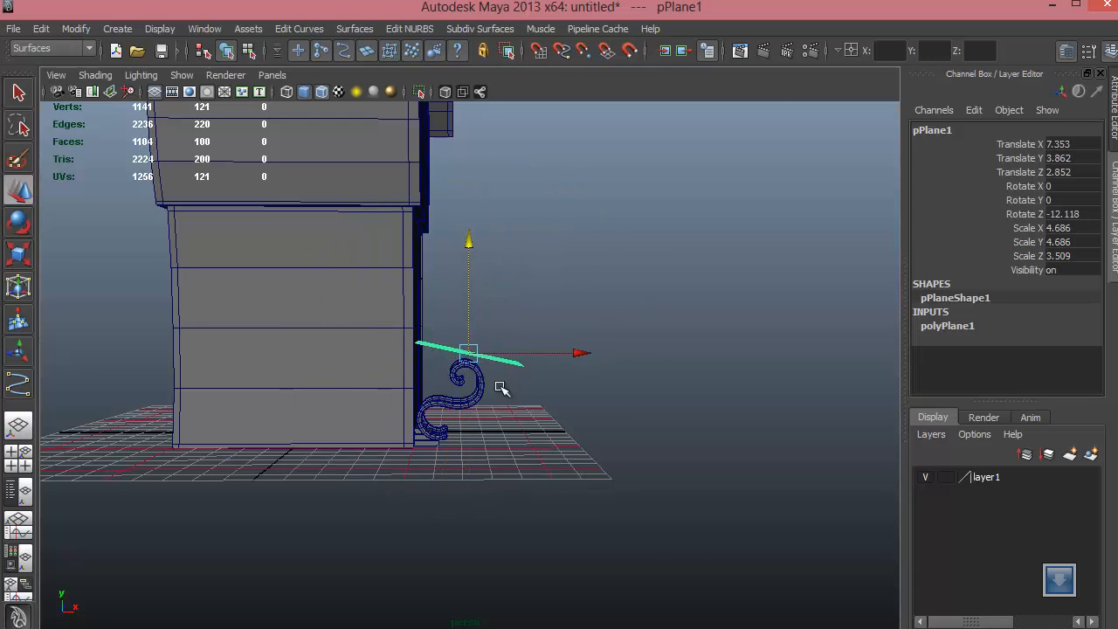
Step: Examine the tilted plane's fit over the tubes and against the building from several angles and distances
{"action": "key", "text": "space"}
{"action": "key", "text": "space"}
{"action": "left_click_drag", "start_coordinate": [629, 302], "coordinate": [464, 368], "text": "alt"}
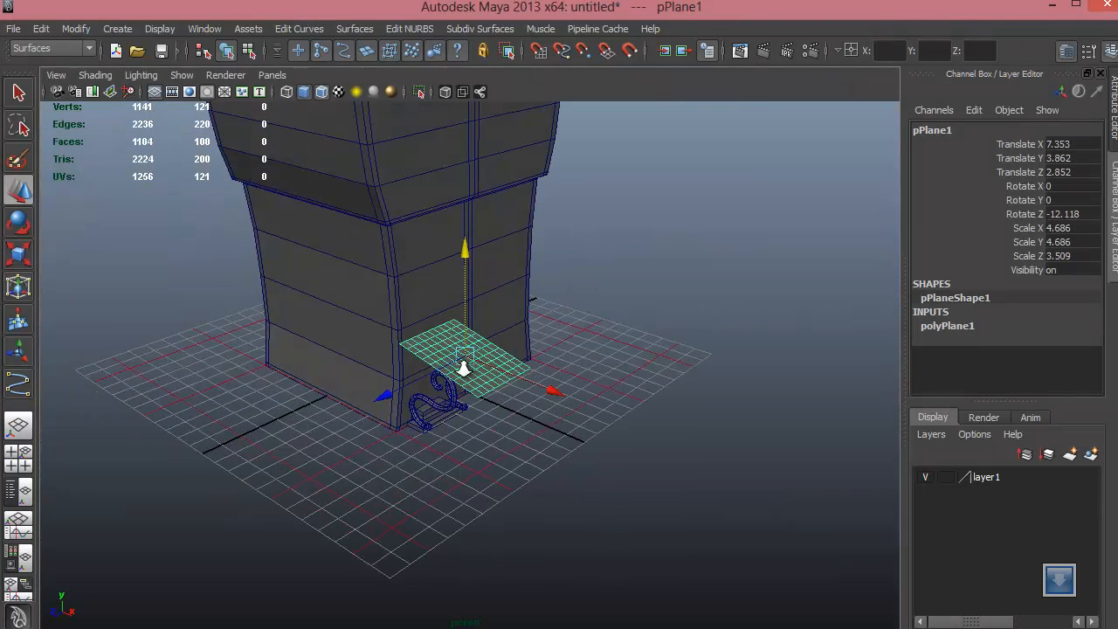
{"action": "right_click_drag", "start_coordinate": [463, 367], "coordinate": [511, 442], "text": "alt"}
{"action": "middle_click_drag", "start_coordinate": [512, 442], "coordinate": [539, 424], "text": "alt"}
{"action": "left_click_drag", "start_coordinate": [539, 425], "coordinate": [563, 379], "text": "alt"}
{"action": "middle_click_drag", "start_coordinate": [564, 380], "coordinate": [468, 424], "text": "alt"}
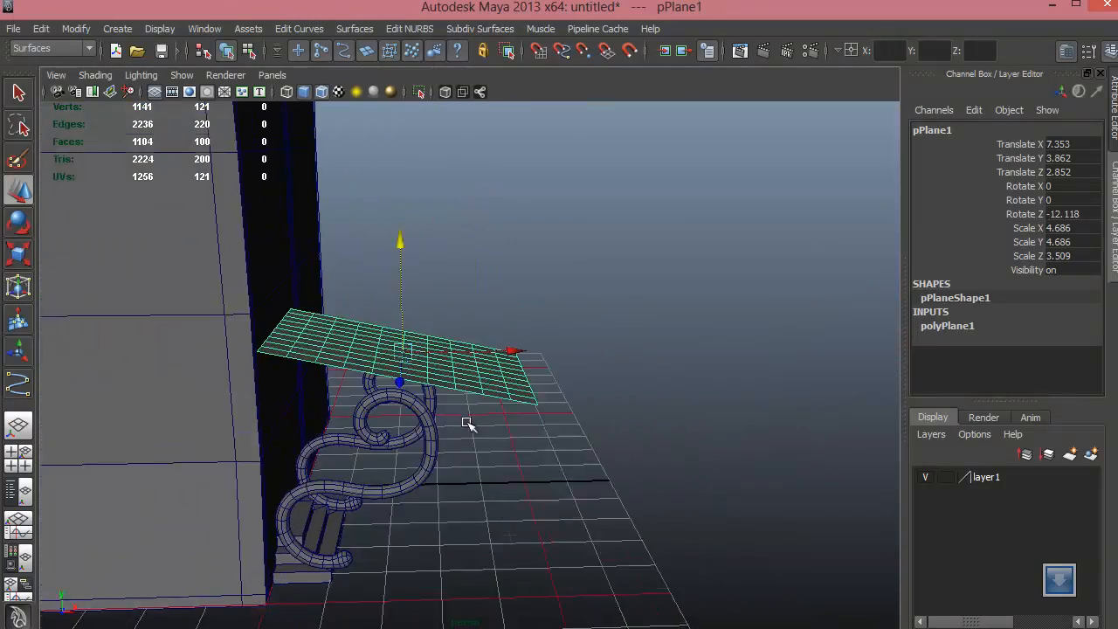
{"action": "left_click_drag", "start_coordinate": [467, 424], "coordinate": [487, 437], "text": "alt"}
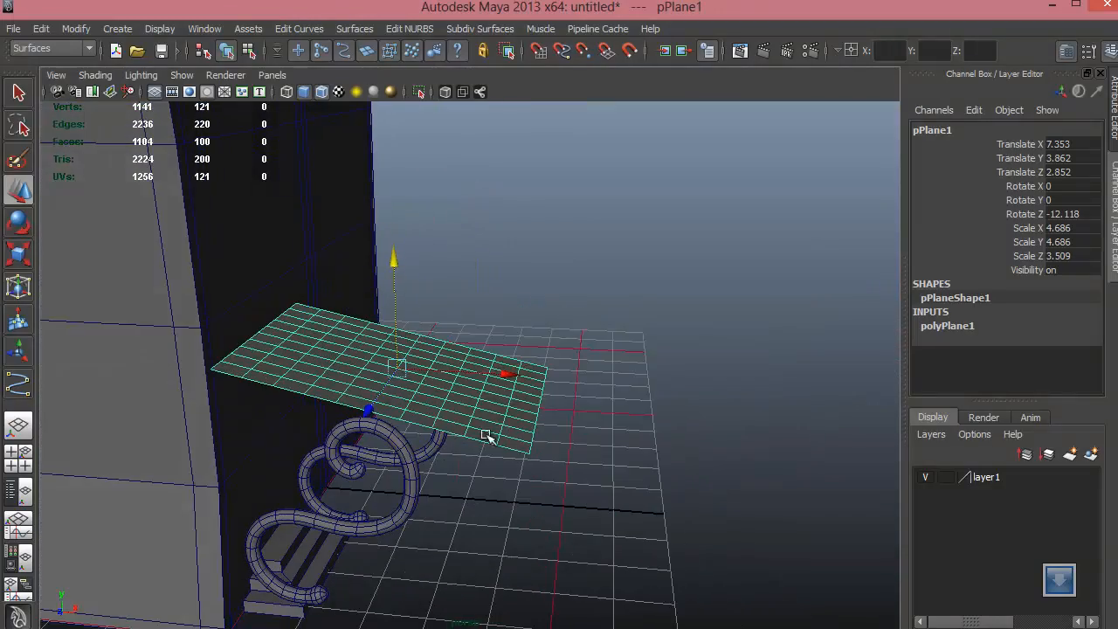
Step: Set the plane's subdivisions to 15 in height and 4 in width
{"action": "left_click", "coordinate": [948, 325]}
{"action": "left_click", "coordinate": [1016, 385]}
{"action": "middle_click_drag", "start_coordinate": [773, 376], "coordinate": [751, 390]}
{"action": "left_click", "coordinate": [1070, 380]}
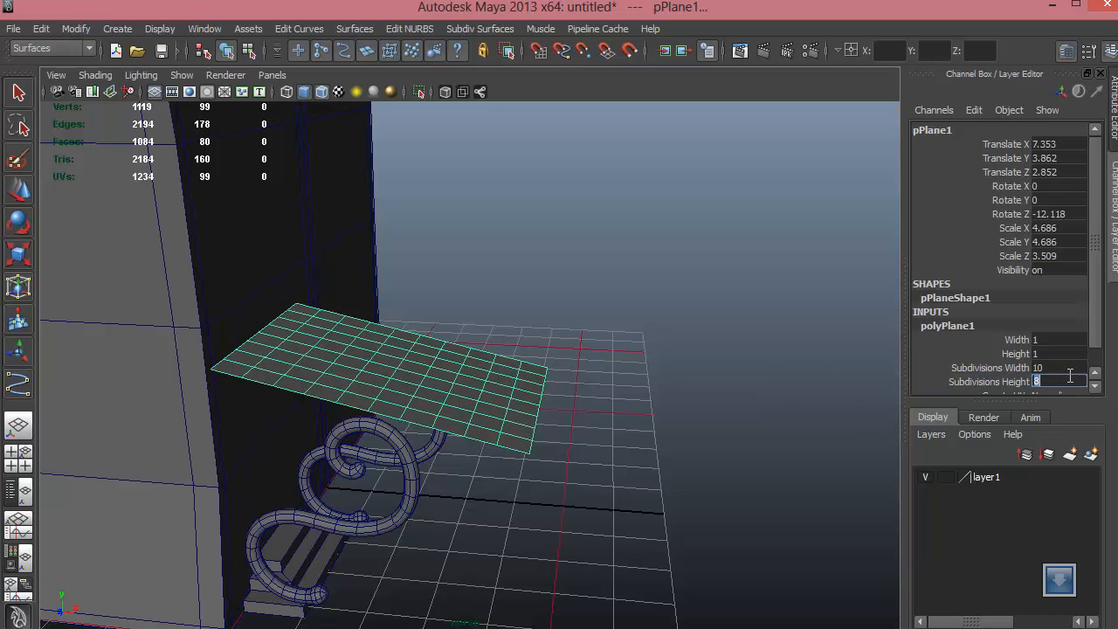
{"action": "type", "text": "15"}
{"action": "key", "text": "Return"}
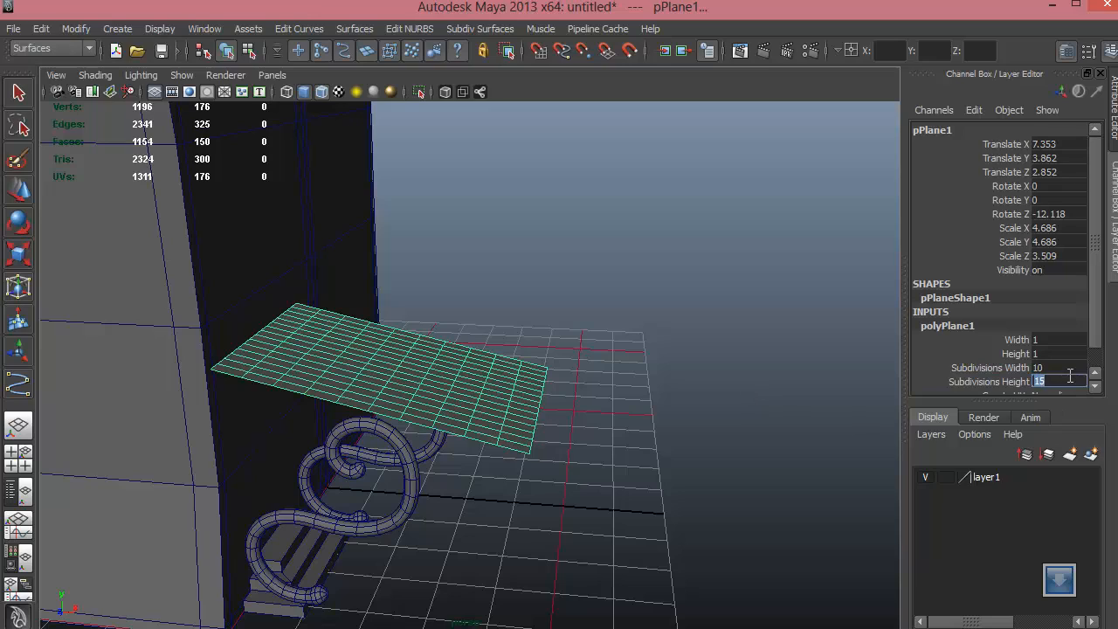
{"action": "left_click_drag", "start_coordinate": [560, 400], "coordinate": [890, 338], "text": "alt"}
{"action": "left_click", "coordinate": [1026, 369]}
{"action": "middle_click_drag", "start_coordinate": [729, 359], "coordinate": [685, 360]}
Step: Select all of the plane's vertex rows except the one at the wall, and shift them toward the building and slightly up
{"action": "left_click_drag", "start_coordinate": [599, 358], "coordinate": [469, 317], "text": "alt"}
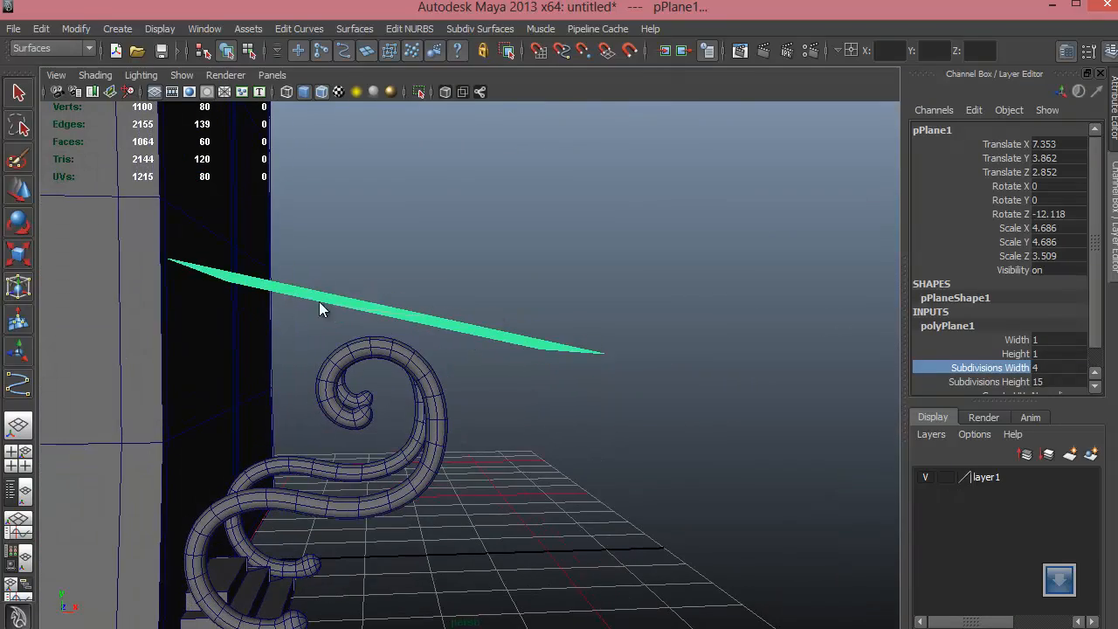
{"action": "key", "text": "F8"}
{"action": "key", "text": "w"}
{"action": "left_click_drag", "start_coordinate": [287, 250], "coordinate": [693, 452]}
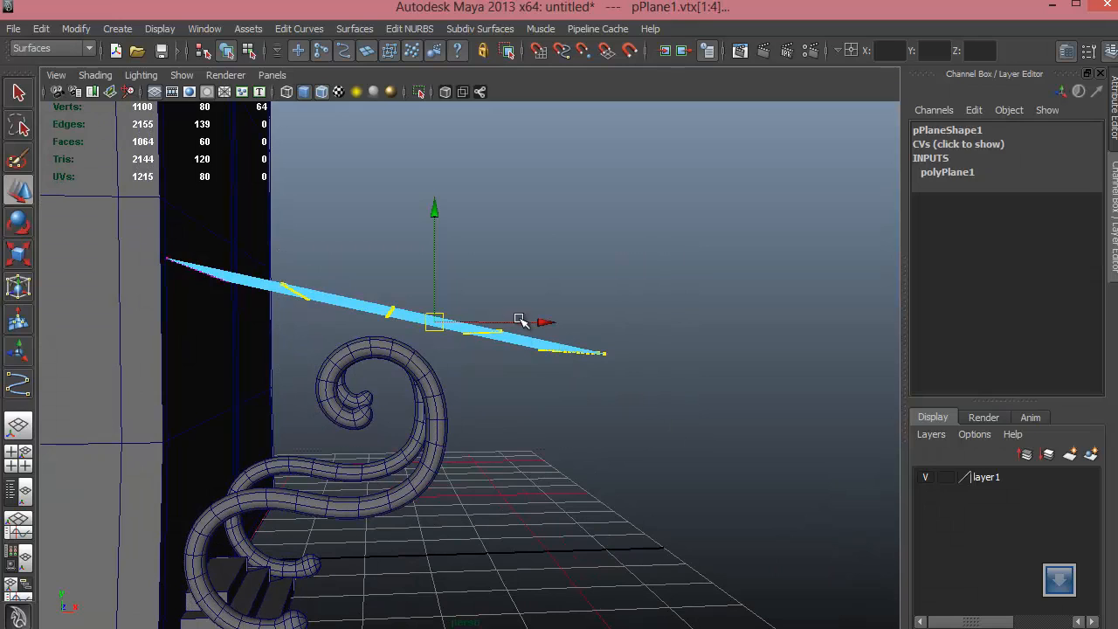
{"action": "left_click_drag", "start_coordinate": [520, 321], "coordinate": [478, 323]}
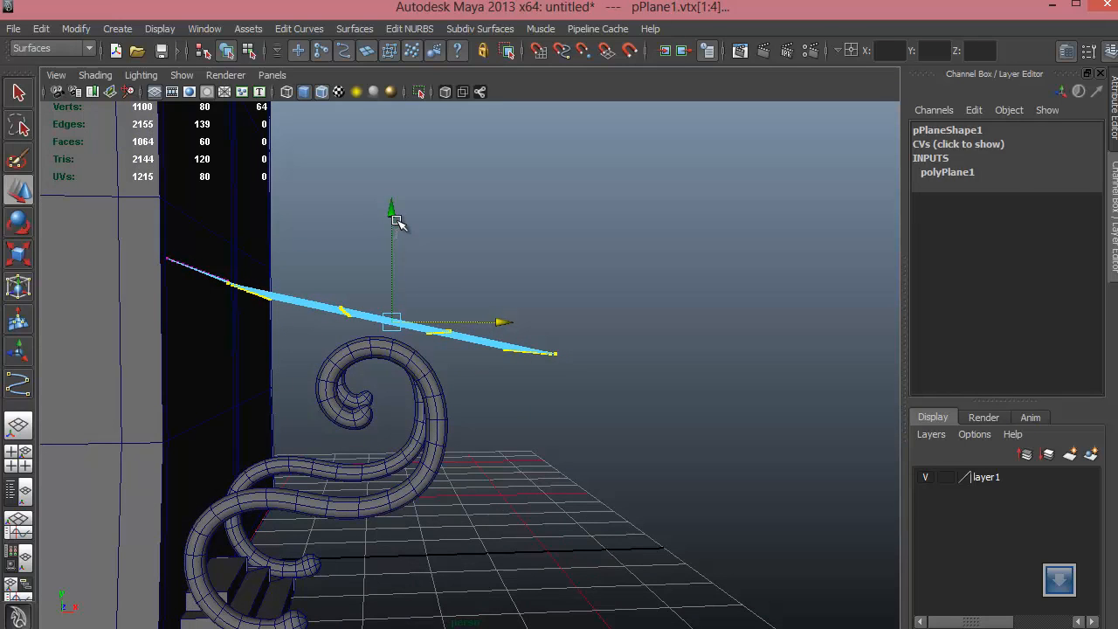
{"action": "mouse_move", "coordinate": [396, 221]}
{"action": "left_mouse_down"}
{"action": "mouse_move", "coordinate": [395, 206]}
{"action": "mouse_move", "coordinate": [400, 216]}
{"action": "left_mouse_up"}
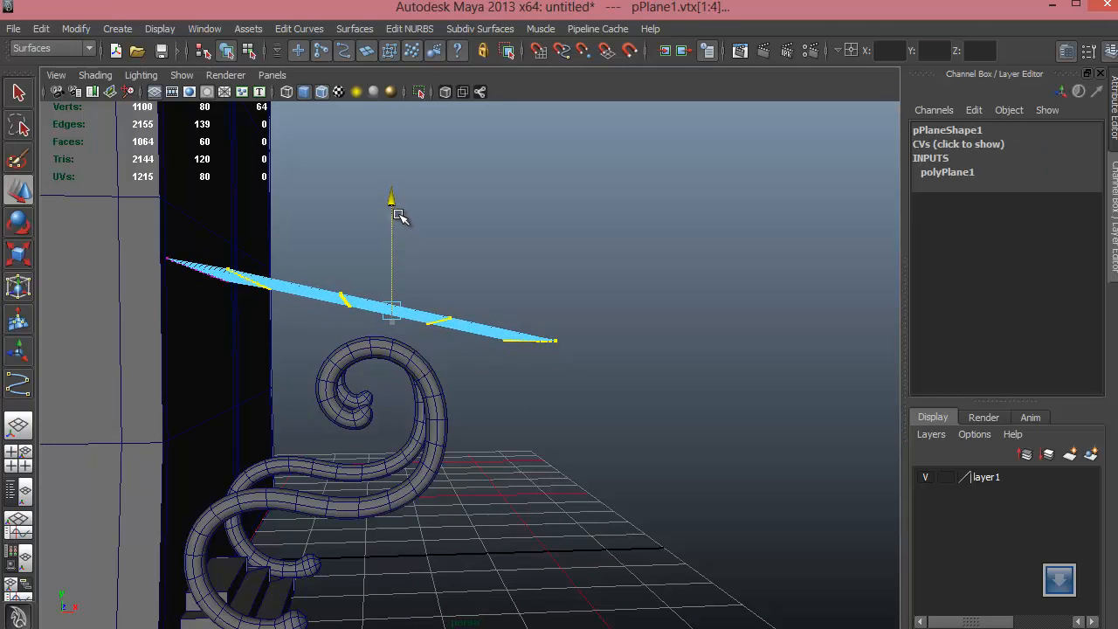
Step: Lower the plane's outer three vertex rows, and the outer two further, to bend it downward over the tubes
{"action": "left_click_drag", "start_coordinate": [320, 249], "coordinate": [561, 345]}
{"action": "left_click_drag", "start_coordinate": [439, 224], "coordinate": [439, 235]}
{"action": "left_click_drag", "start_coordinate": [423, 296], "coordinate": [583, 374]}
{"action": "left_click_drag", "start_coordinate": [485, 259], "coordinate": [480, 273]}
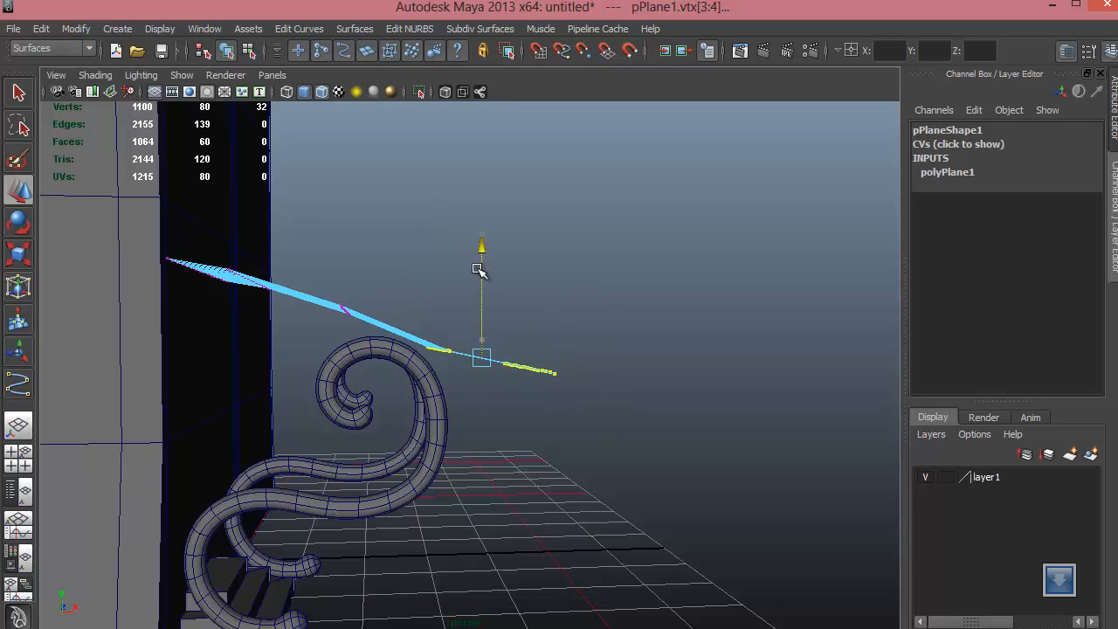
Step: Pull the plane's outer vertex rows closer to the tubes and lower the outermost row slightly
{"action": "left_click_drag", "start_coordinate": [558, 358], "coordinate": [496, 380]}
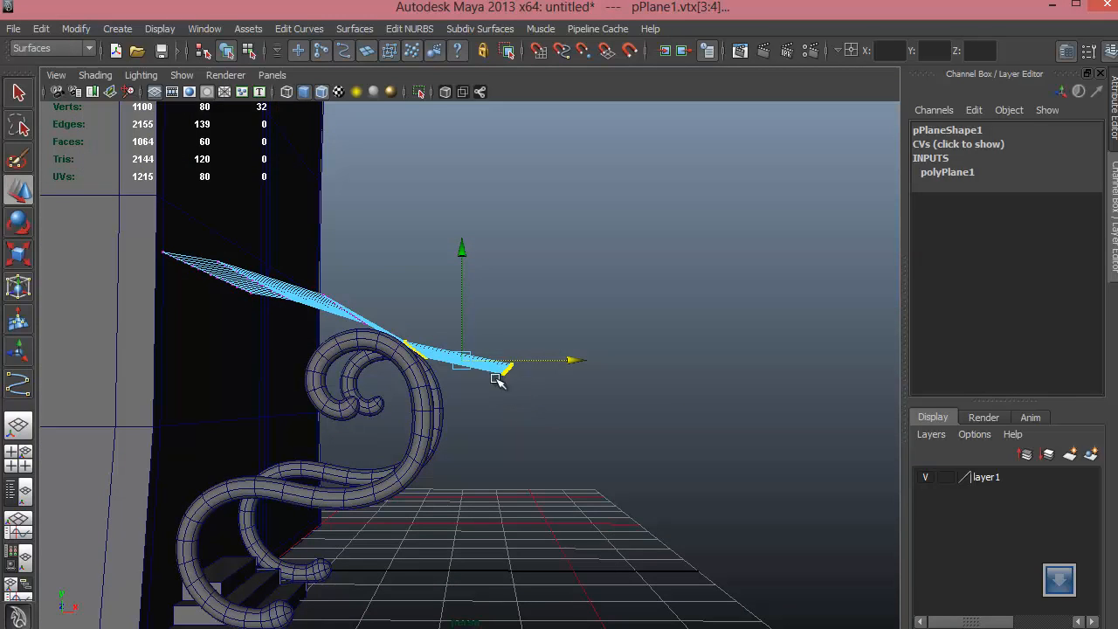
{"action": "left_click_drag", "start_coordinate": [540, 409], "coordinate": [491, 349]}
{"action": "left_click_drag", "start_coordinate": [579, 370], "coordinate": [530, 387]}
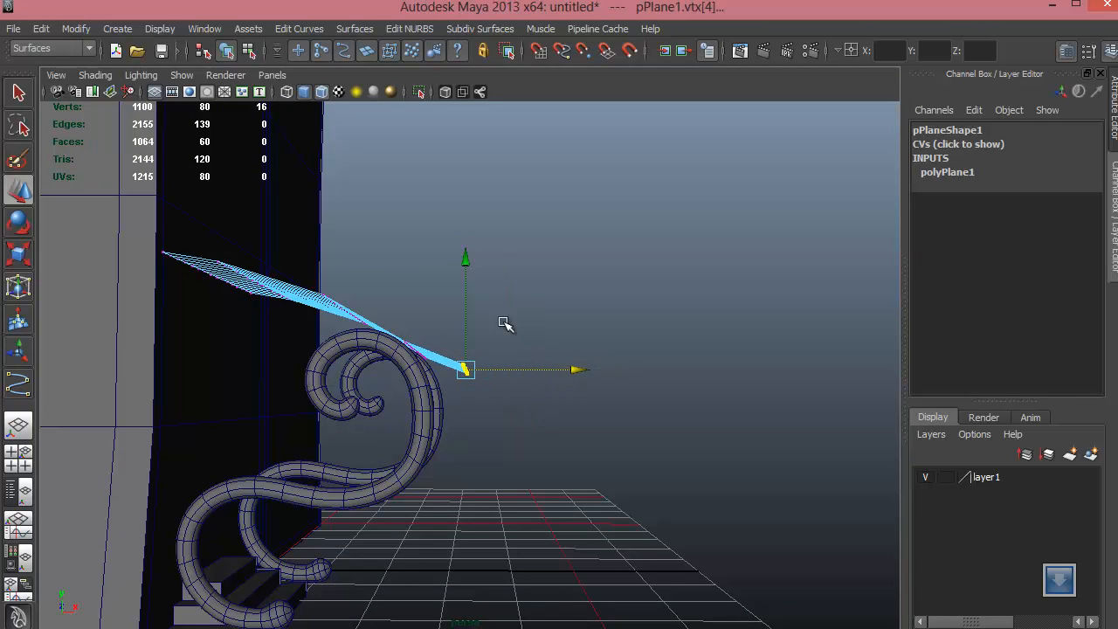
{"action": "left_click", "coordinate": [472, 286]}
{"action": "key", "text": "ctrl+z"}
{"action": "left_click_drag", "start_coordinate": [467, 279], "coordinate": [468, 289]}
Step: In the front view, raise the second-outermost vertex row so the plane clears the top of the curled tube
{"action": "key", "text": "space"}
{"action": "key", "text": "space"}
{"action": "middle_click_drag", "start_coordinate": [387, 332], "coordinate": [387, 464], "text": "alt"}
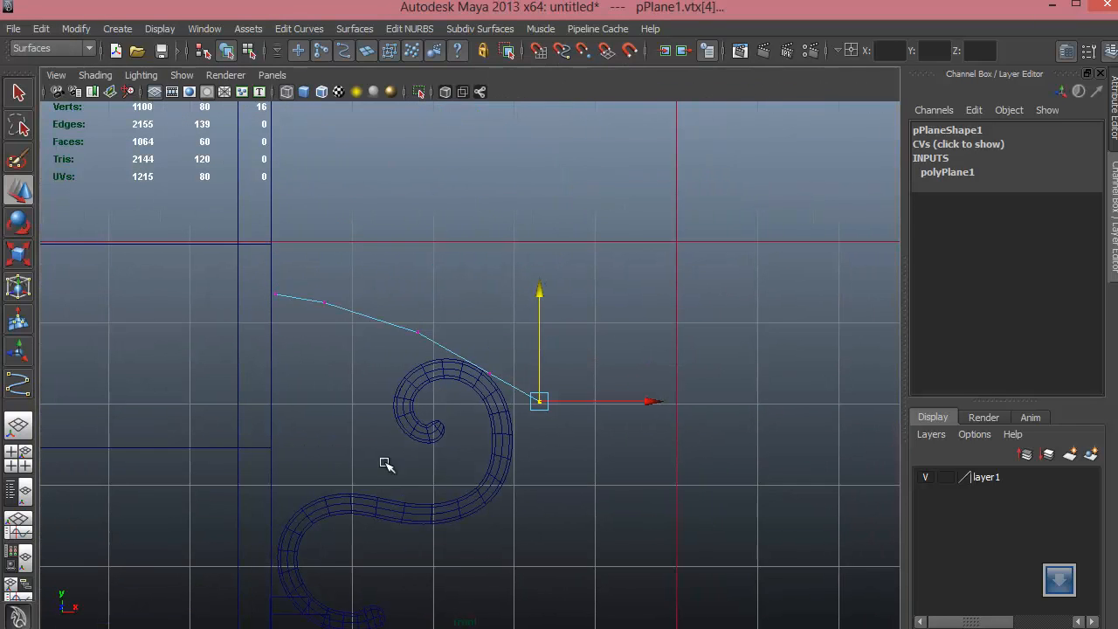
{"action": "left_click_drag", "start_coordinate": [469, 352], "coordinate": [521, 409]}
{"action": "left_click_drag", "start_coordinate": [490, 373], "coordinate": [492, 364]}
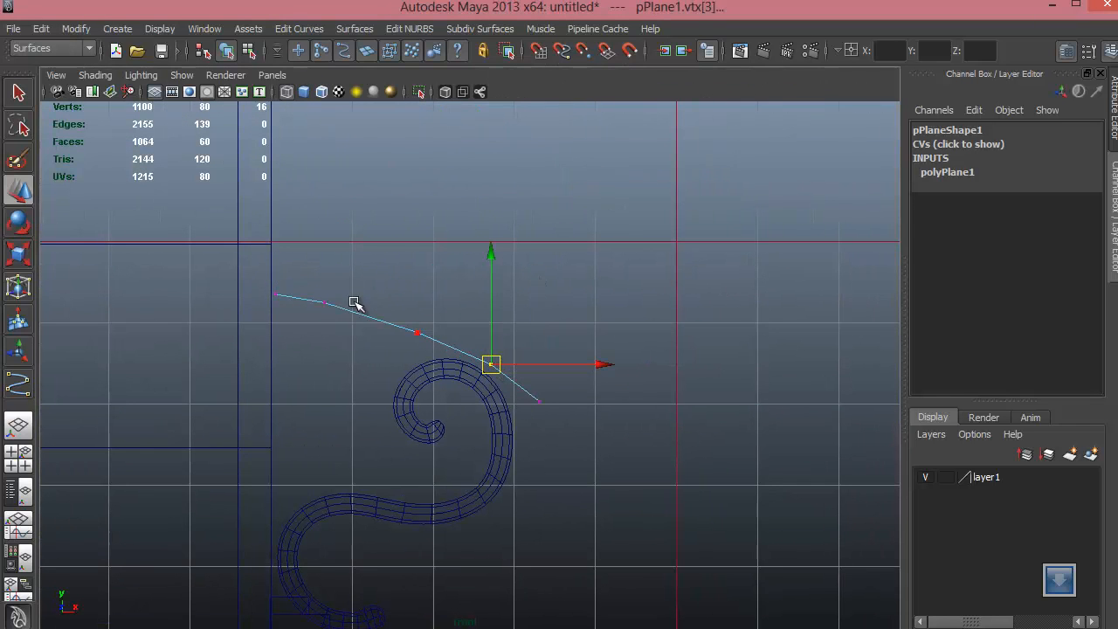
Step: In the front view, lower the two vertex rows nearest the wall and nudge the middle and outer rows to smooth the awning's curve
{"action": "left_click_drag", "start_coordinate": [355, 347], "coordinate": [355, 347]}
{"action": "left_click_drag", "start_coordinate": [301, 299], "coordinate": [341, 320]}
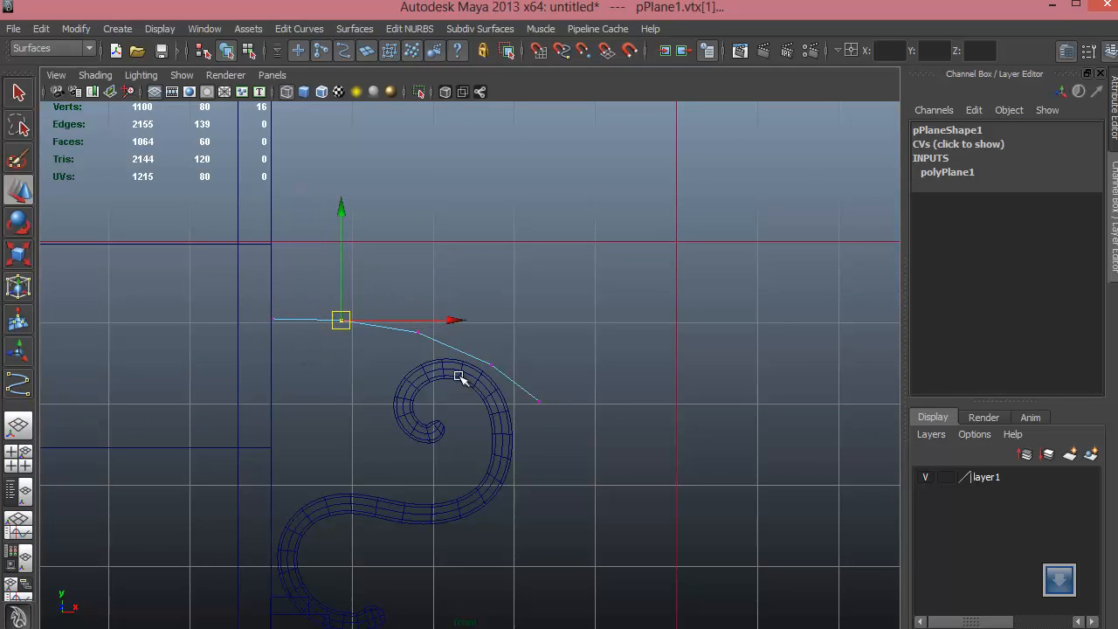
{"action": "left_click_drag", "start_coordinate": [486, 352], "coordinate": [513, 390]}
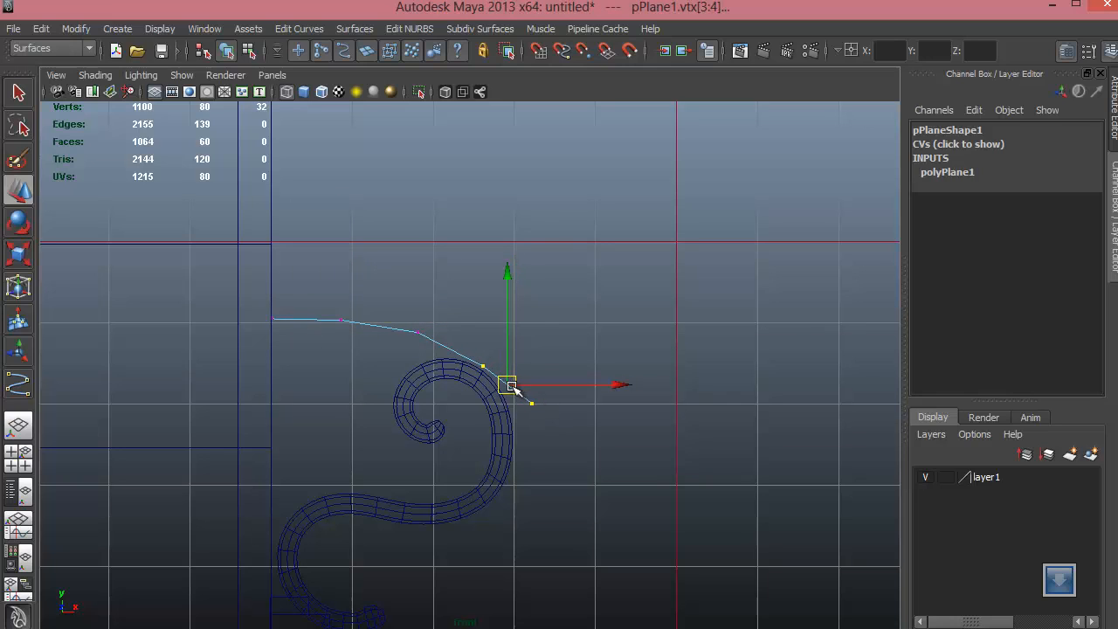
{"action": "left_click_drag", "start_coordinate": [451, 354], "coordinate": [434, 340]}
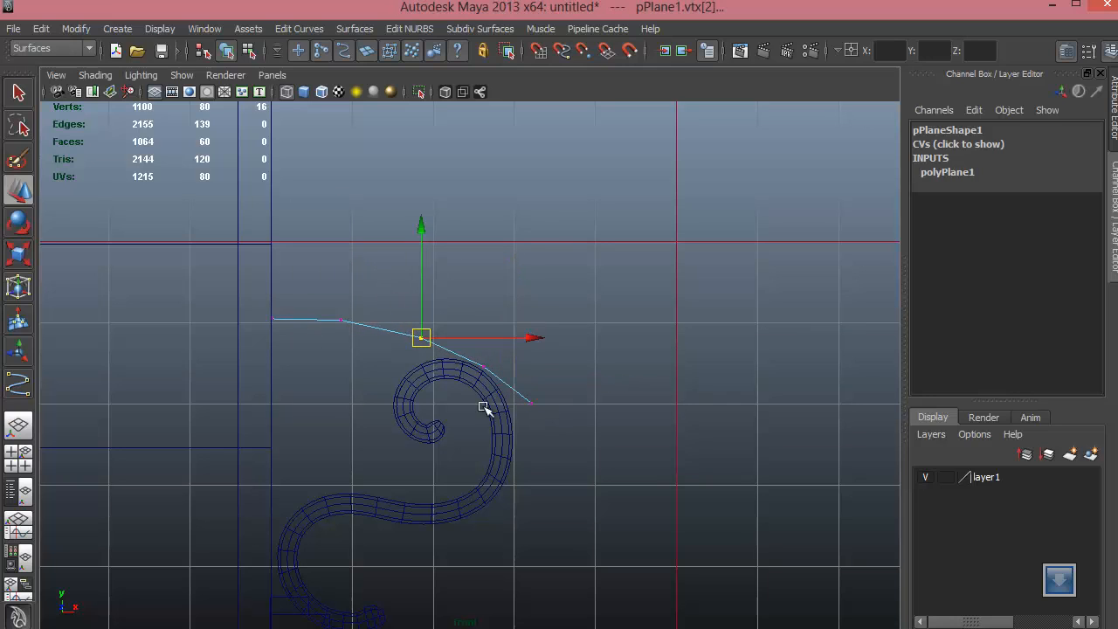
{"action": "left_click_drag", "start_coordinate": [547, 424], "coordinate": [548, 425]}
Step: Select the awning's whole front border edge in the perspective view and extrude it straight down into a short hanging flap
{"action": "key", "text": "space"}
{"action": "key", "text": "space"}
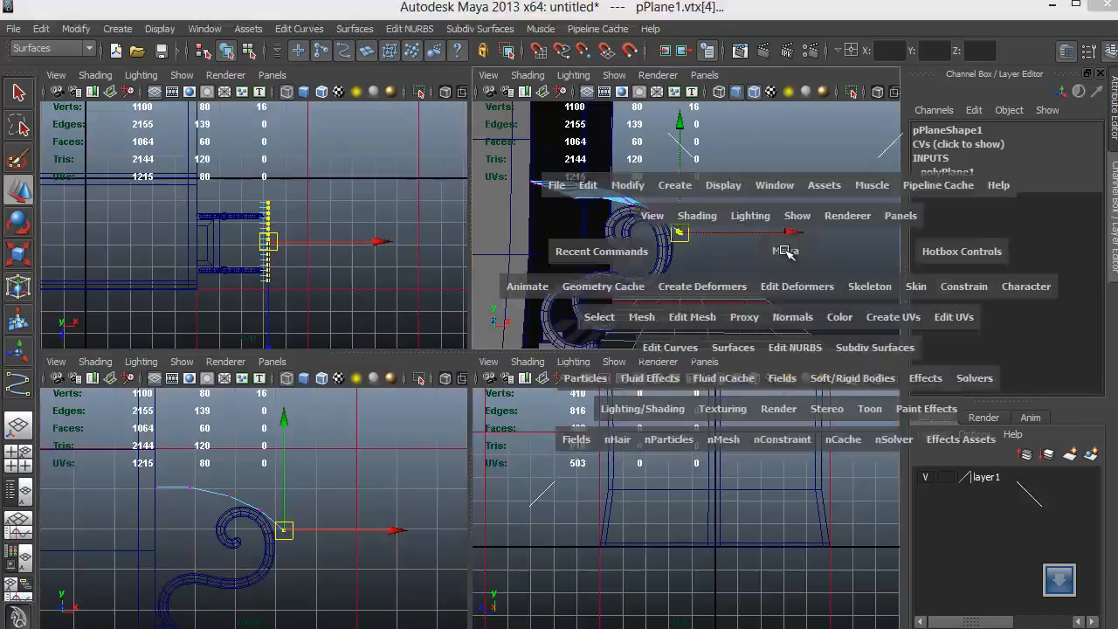
{"action": "left_click_drag", "start_coordinate": [643, 377], "coordinate": [487, 388], "text": "alt"}
{"action": "right_click_drag", "start_coordinate": [503, 325], "coordinate": [519, 281]}
{"action": "right_click_drag", "start_coordinate": [525, 350], "coordinate": [626, 462], "text": "alt"}
{"action": "left_click_drag", "start_coordinate": [626, 462], "coordinate": [453, 411], "text": "alt"}
{"action": "right_click_drag", "start_coordinate": [551, 328], "coordinate": [550, 290]}
{"action": "left_click", "coordinate": [174, 431]}
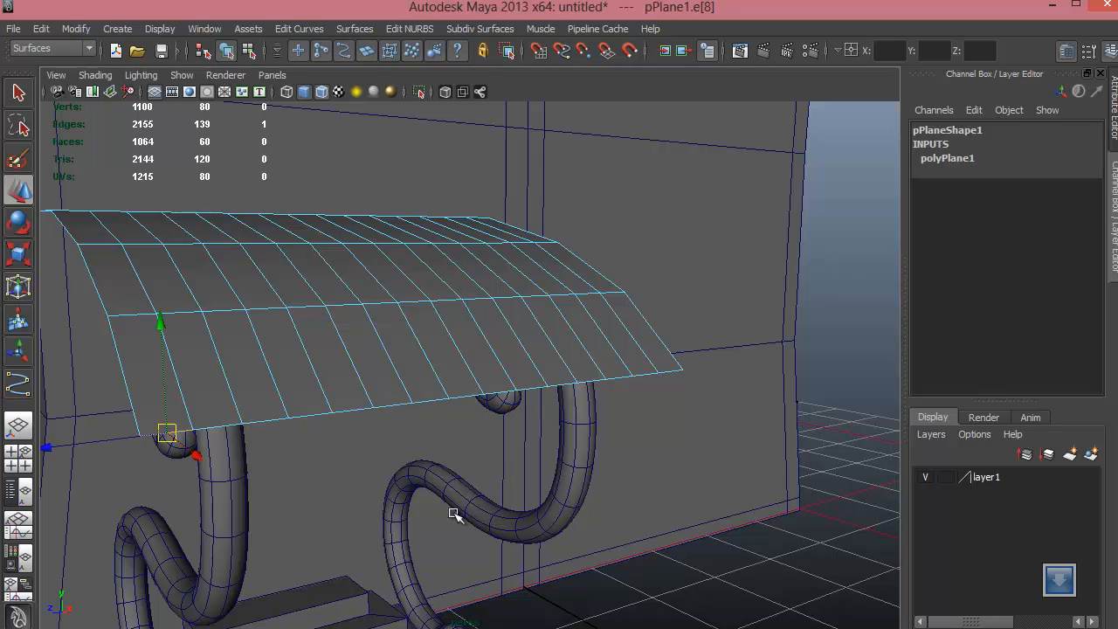
{"action": "double_click", "coordinate": [667, 374]}
{"action": "right_click_drag", "start_coordinate": [667, 374], "coordinate": [673, 417], "text": "shift"}
{"action": "key", "text": "w"}
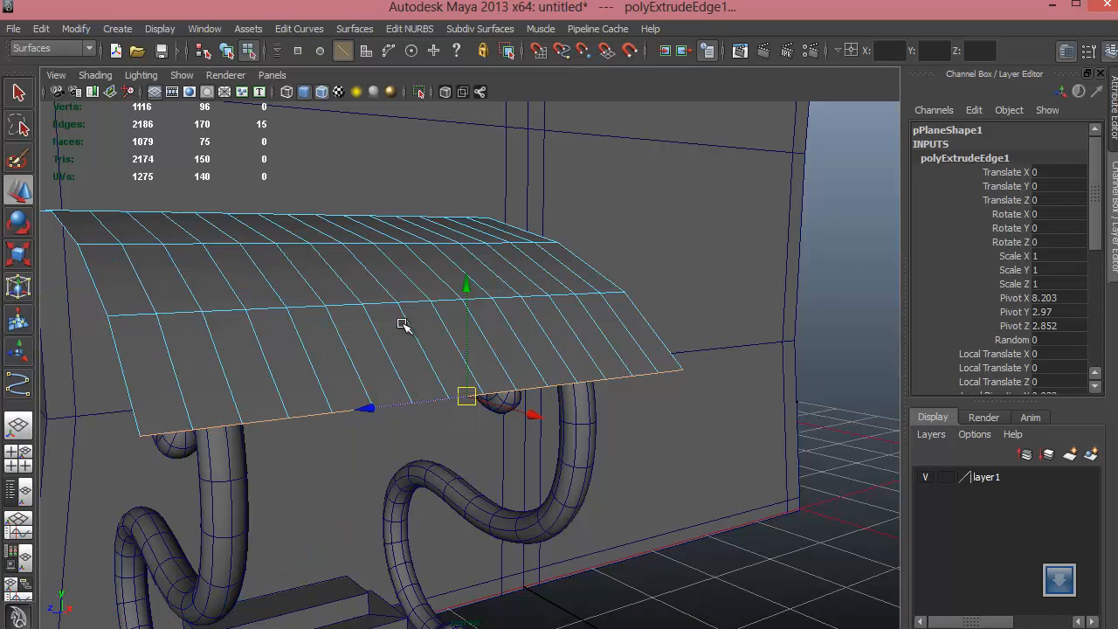
{"action": "left_click_drag", "start_coordinate": [468, 293], "coordinate": [465, 358]}
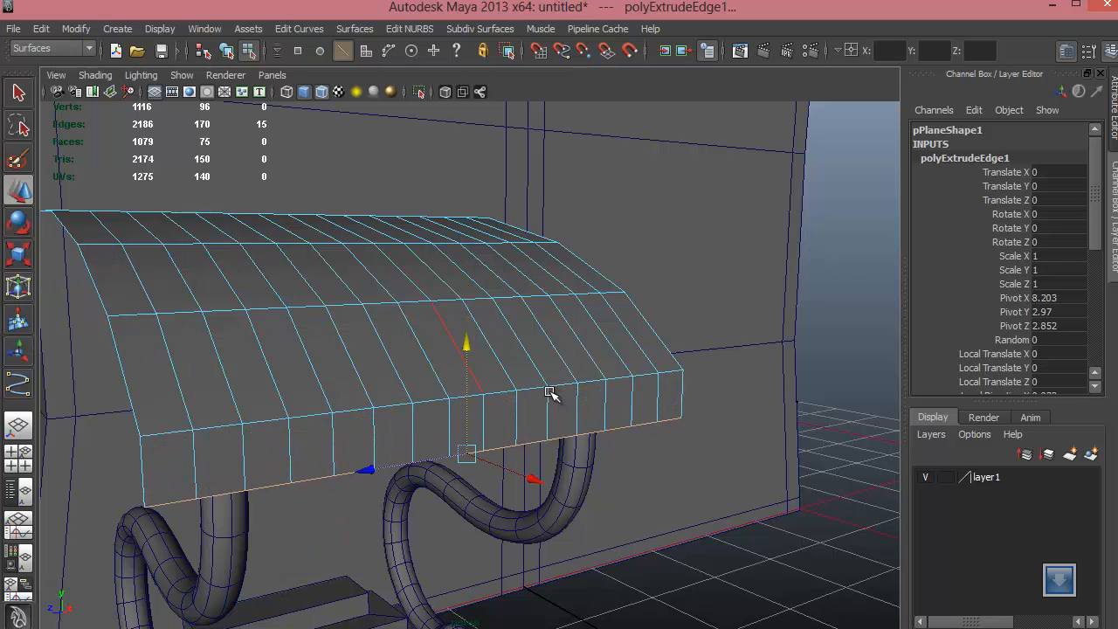
Step: Select every second vertex along the flap's lower edge and raise them to form a zigzag fringe
{"action": "left_click_drag", "start_coordinate": [549, 393], "coordinate": [399, 332], "text": "alt"}
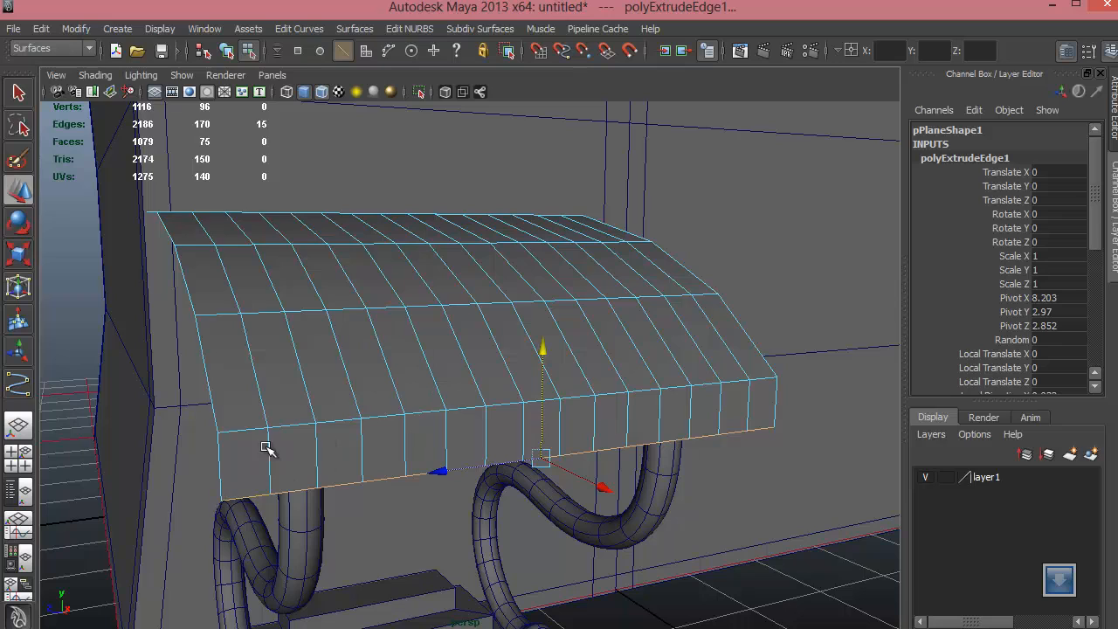
{"action": "key", "text": "F9"}
{"action": "left_click", "coordinate": [220, 499]}
{"action": "left_click", "coordinate": [317, 485], "text": "shift"}
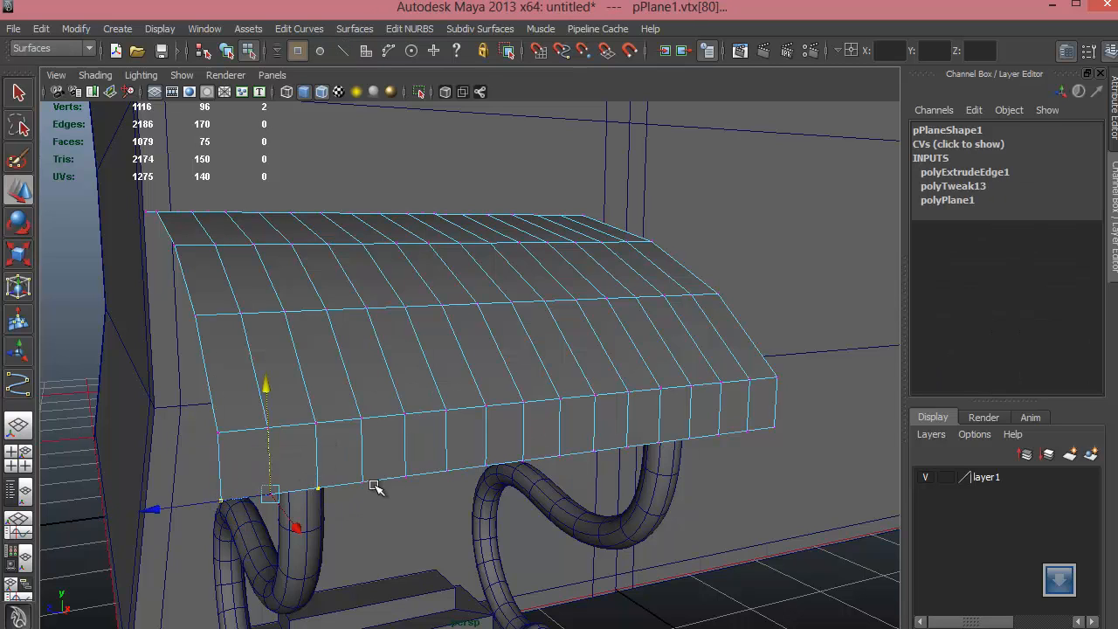
{"action": "left_click", "coordinate": [406, 478], "text": "shift"}
{"action": "left_click", "coordinate": [486, 466], "text": "shift"}
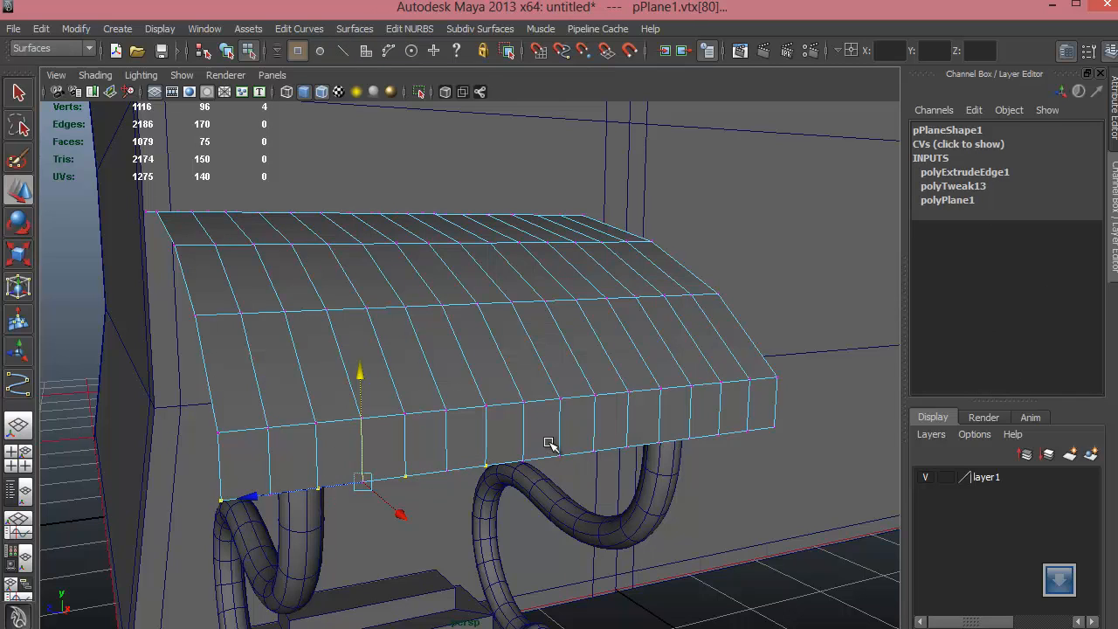
{"action": "left_click", "coordinate": [559, 455], "text": "shift"}
{"action": "left_click_drag", "start_coordinate": [643, 466], "coordinate": [644, 466], "text": "shift"}
{"action": "left_click_drag", "start_coordinate": [669, 425], "coordinate": [719, 466], "text": "shift"}
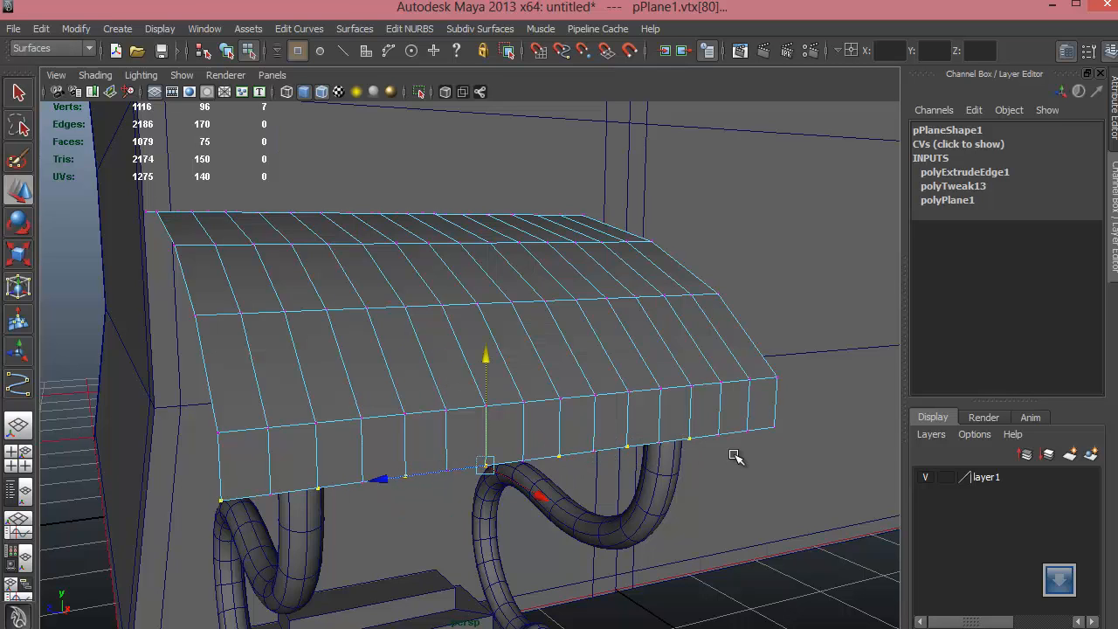
{"action": "left_click", "coordinate": [747, 436], "text": "shift"}
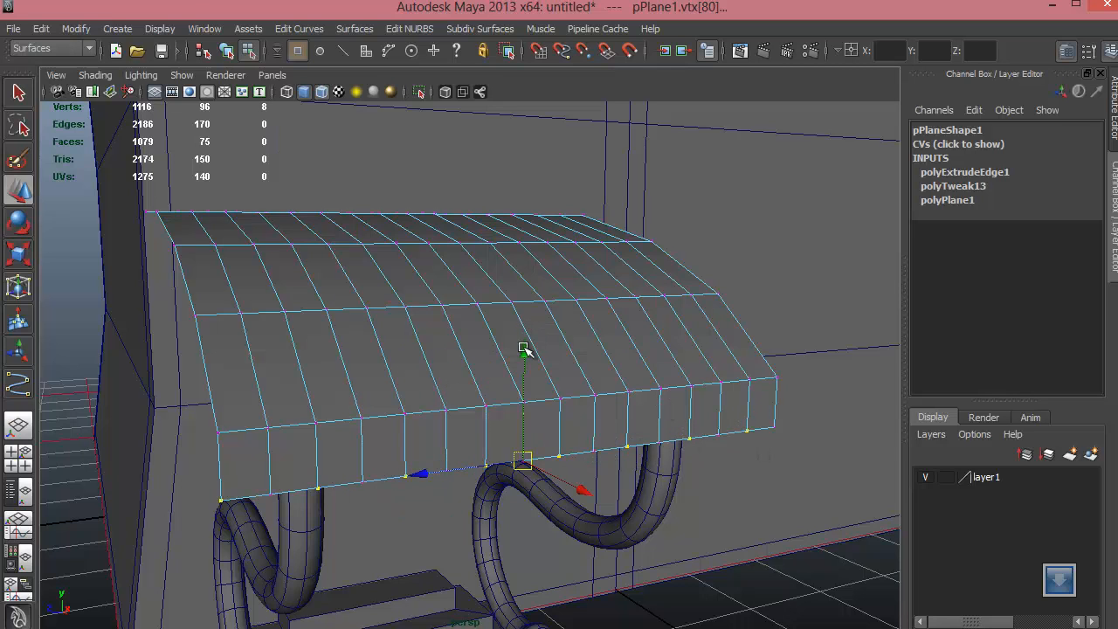
{"action": "left_click_drag", "start_coordinate": [524, 348], "coordinate": [524, 375]}
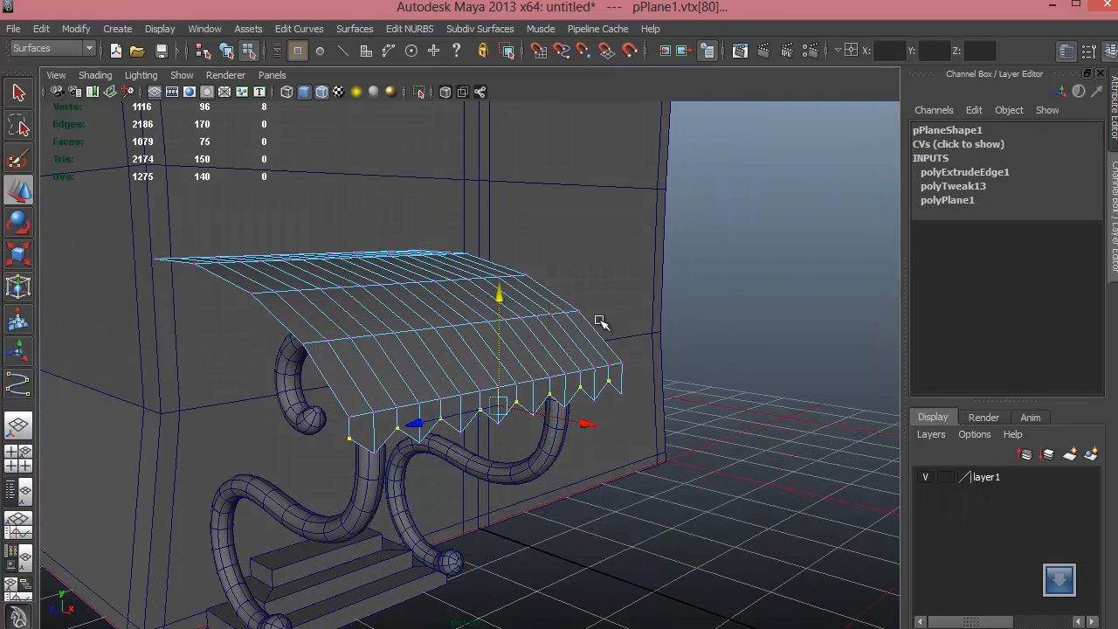
Step: Return the awning to object mode, deselect it and view it together with the whole building
{"action": "right_click_drag", "start_coordinate": [585, 343], "coordinate": [601, 306]}
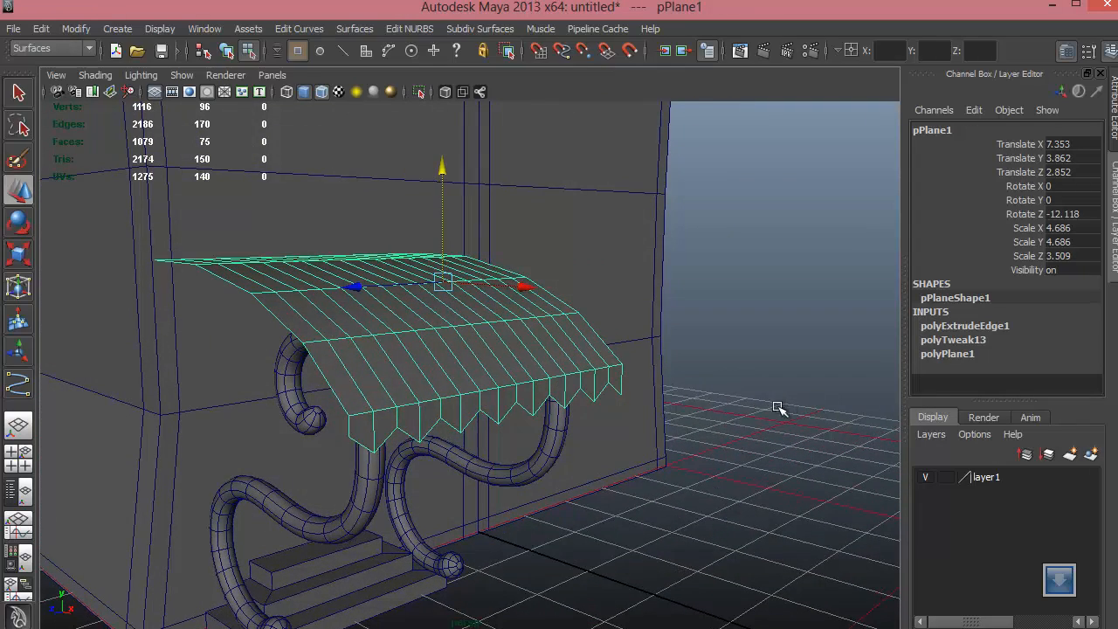
{"action": "left_click_drag", "start_coordinate": [728, 428], "coordinate": [679, 437], "text": "alt"}
{"action": "left_click", "coordinate": [759, 492]}
{"action": "right_click_drag", "start_coordinate": [709, 393], "coordinate": [506, 357], "text": "alt"}
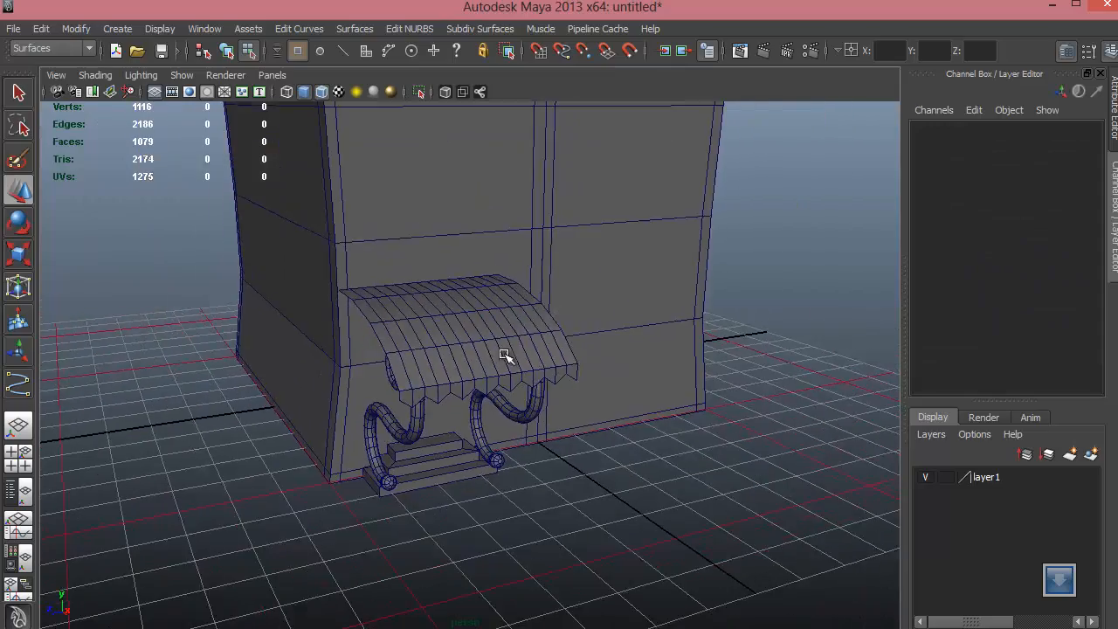
{"action": "left_click_drag", "start_coordinate": [506, 358], "coordinate": [463, 454], "text": "alt"}
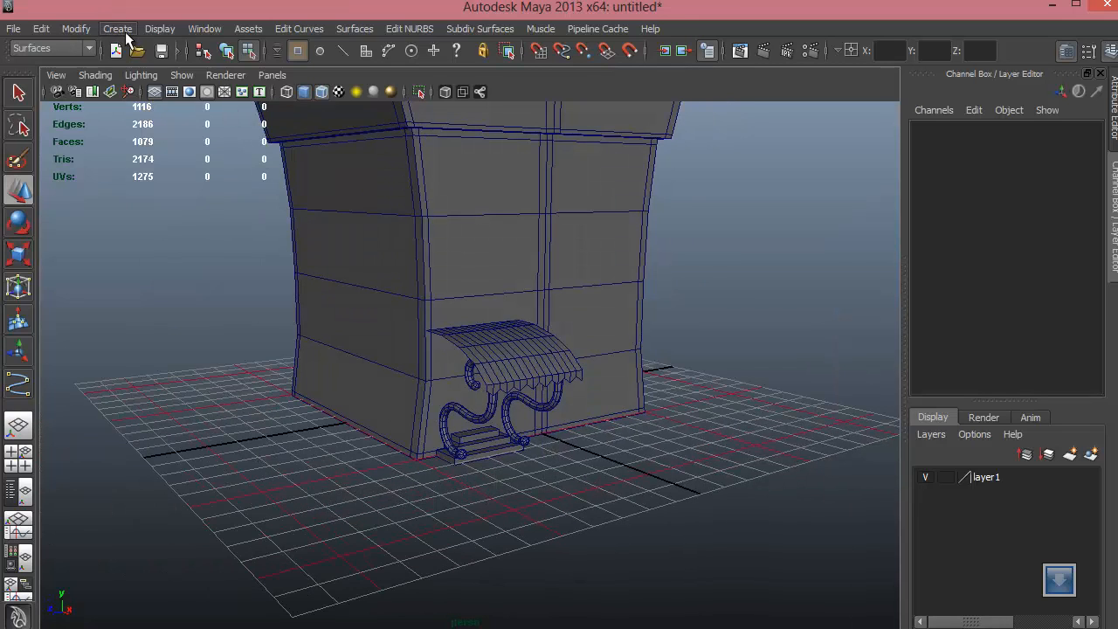
Step: Create a polygon pipe and move it along X to about 9.135, in front of the building
{"action": "left_click", "coordinate": [125, 31]}
{"action": "mouse_move", "coordinate": [139, 71]}
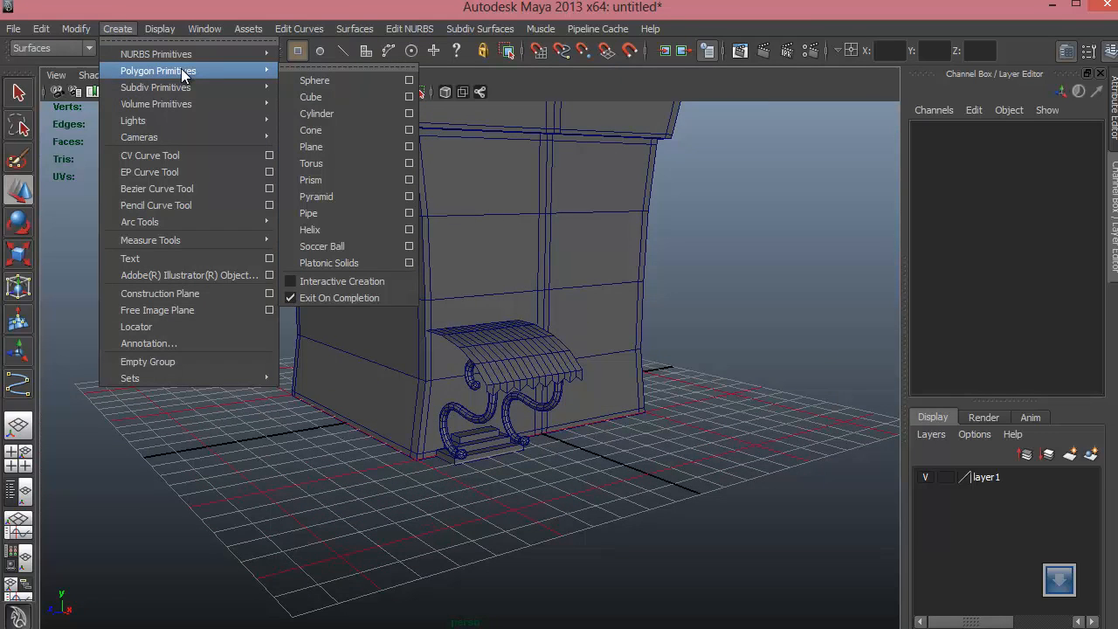
{"action": "left_click", "coordinate": [322, 212]}
{"action": "left_click_drag", "start_coordinate": [387, 344], "coordinate": [457, 371], "text": "alt"}
{"action": "left_click_drag", "start_coordinate": [408, 325], "coordinate": [643, 447]}
{"action": "left_click_drag", "start_coordinate": [493, 455], "coordinate": [477, 459], "text": "alt"}
{"action": "scroll", "coordinate": [591, 459], "scroll_direction": "up", "scroll_amount": 4}
{"action": "left_click_drag", "start_coordinate": [591, 459], "coordinate": [526, 512], "text": "alt"}
Step: In the top view, set the pipe's Subdivisions Axis to 4 to make it square
{"action": "key", "text": "space"}
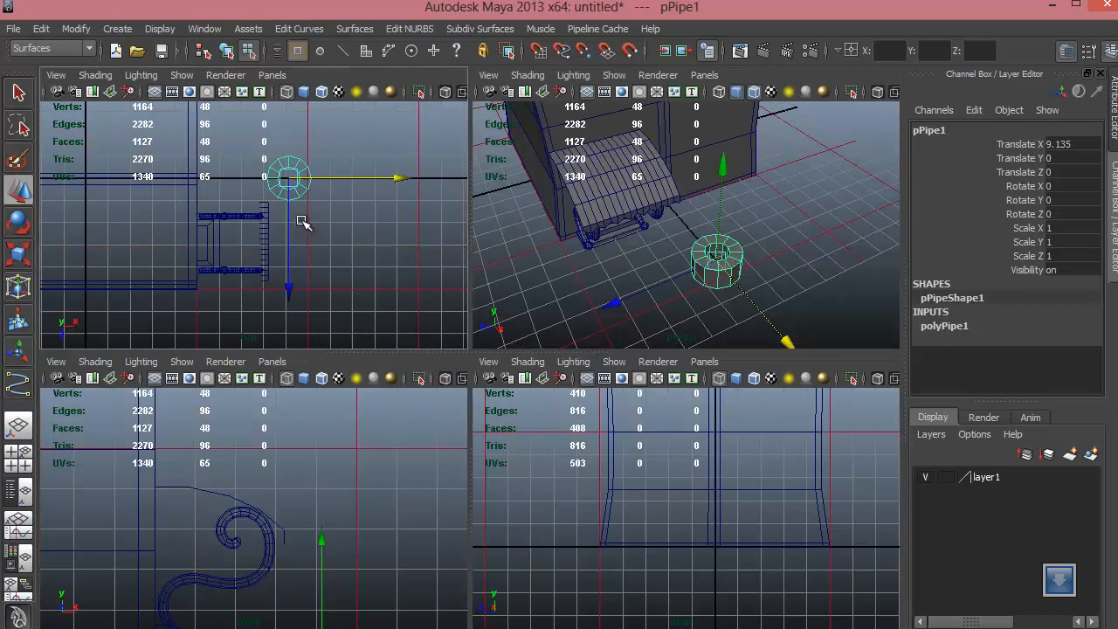
{"action": "key", "text": "space"}
{"action": "left_click", "coordinate": [944, 326]}
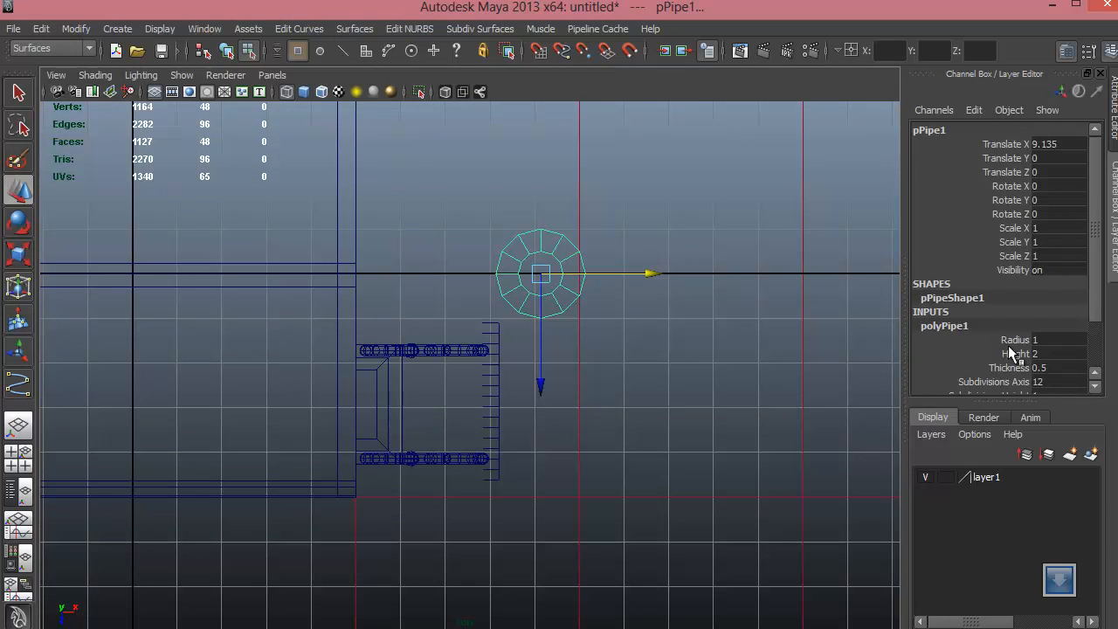
{"action": "scroll", "coordinate": [1011, 331], "scroll_direction": "down", "scroll_amount": 3}
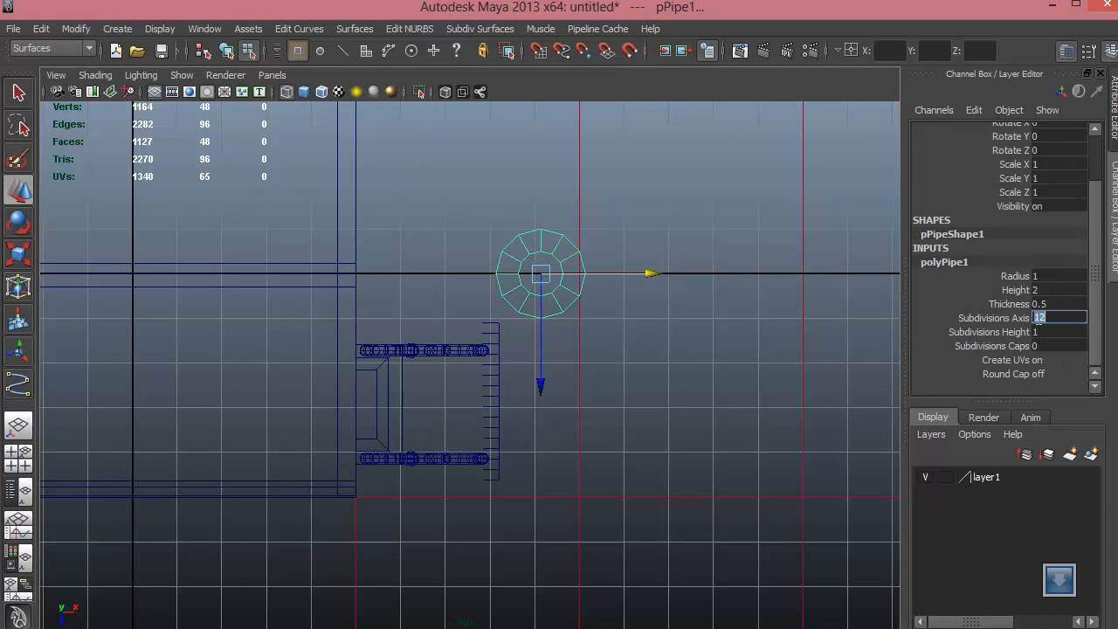
{"action": "left_click", "coordinate": [1051, 322]}
{"action": "type", "text": "4"}
{"action": "key", "text": "Return"}
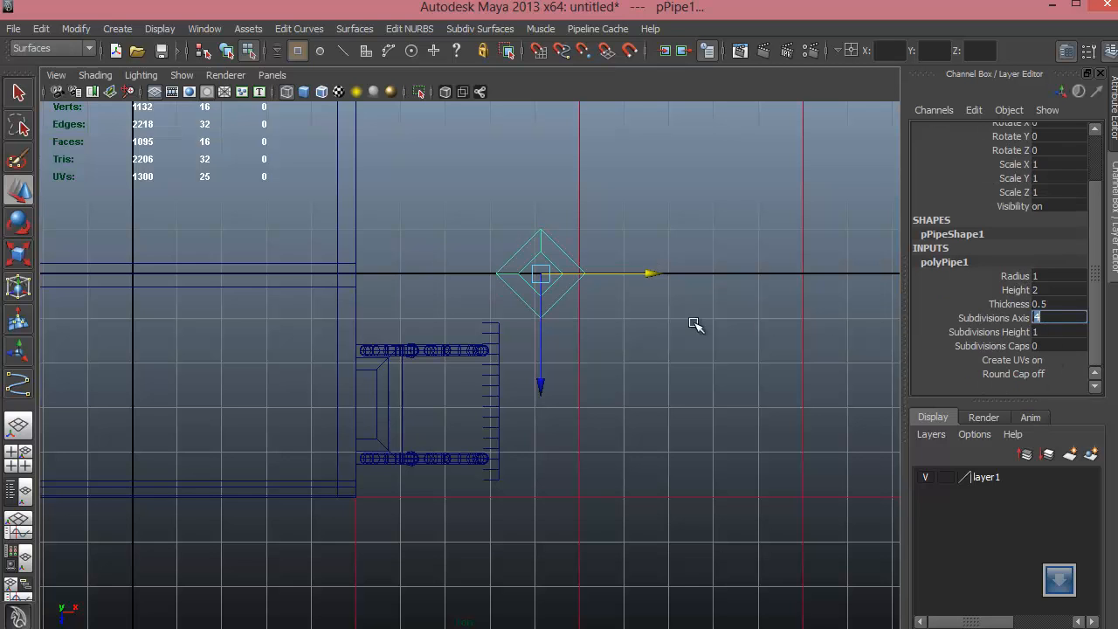
Step: Set the square pipe's Rotate Y to 45 so its sides line up with the grid
{"action": "middle_click_drag", "start_coordinate": [585, 316], "coordinate": [536, 391], "text": "alt"}
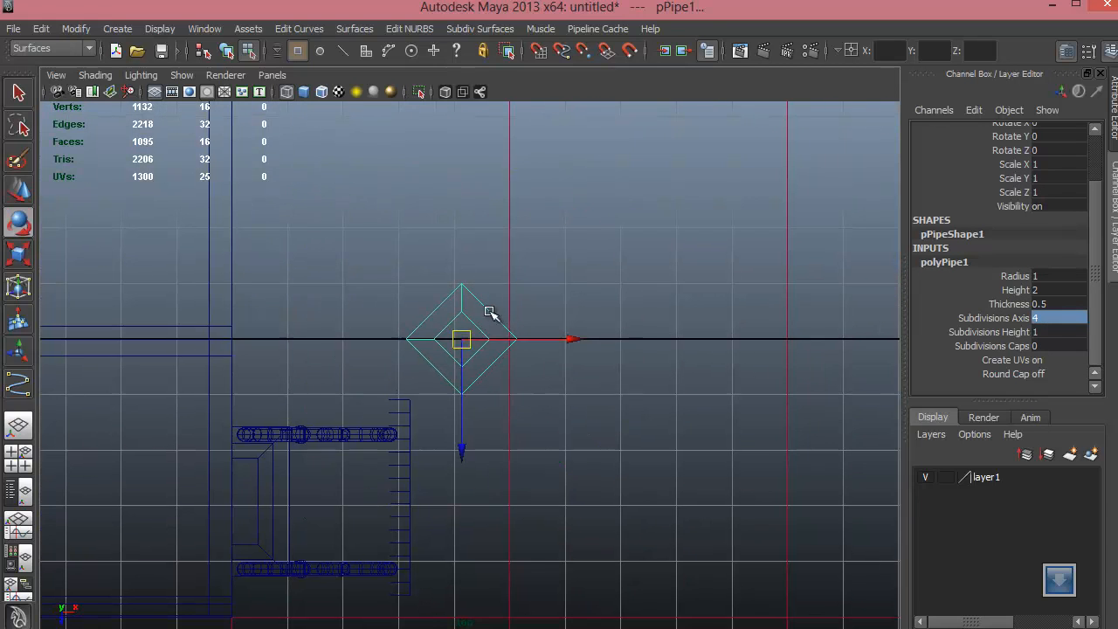
{"action": "key", "text": "e"}
{"action": "left_click_drag", "start_coordinate": [619, 330], "coordinate": [666, 250]}
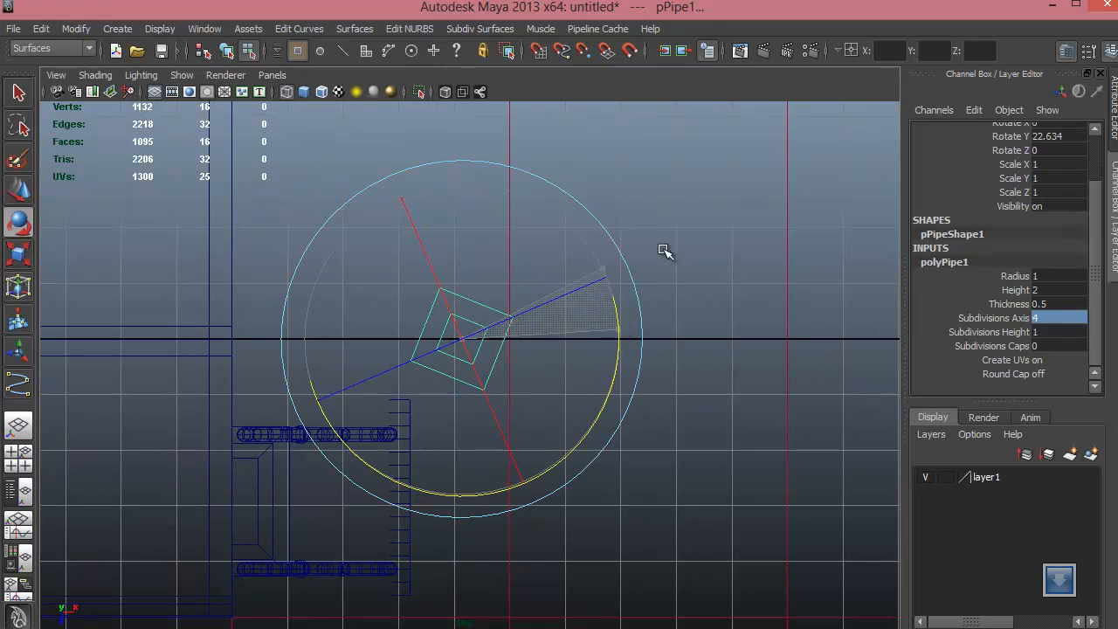
{"action": "left_click", "coordinate": [1069, 136]}
{"action": "type", "text": "90"}
{"action": "key", "text": "Return"}
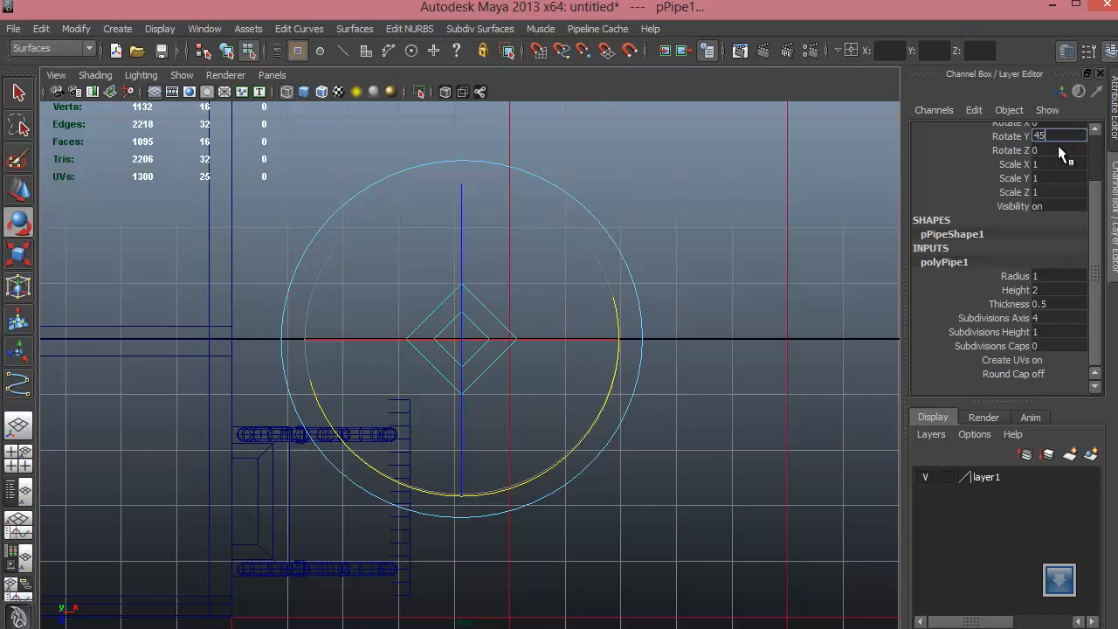
{"action": "key", "text": "Return"}
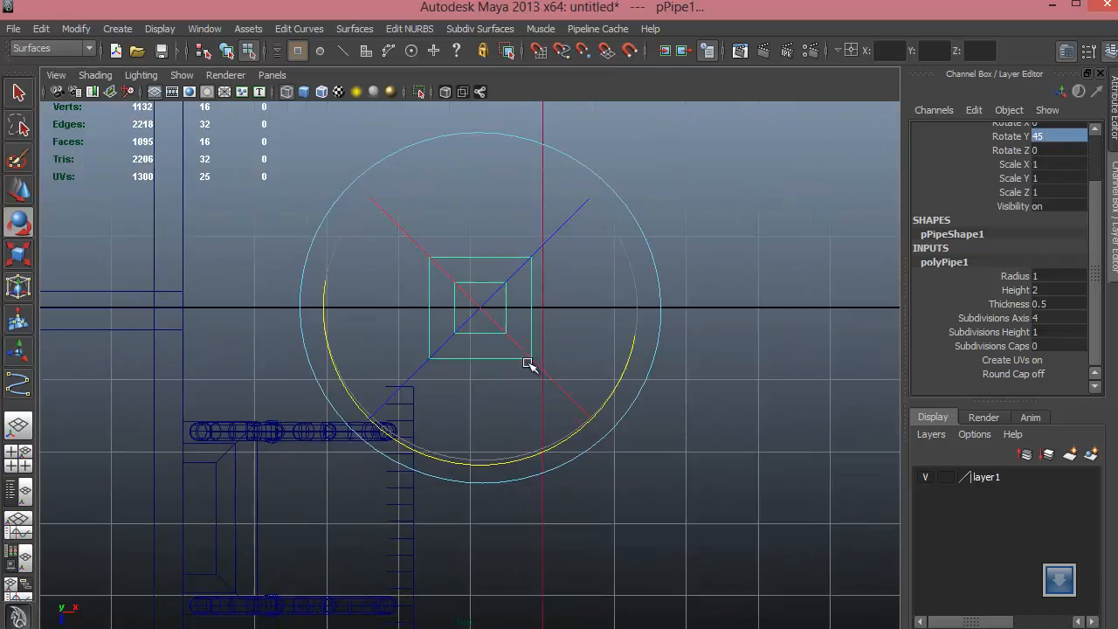
Step: Try to tilt the pipe in the perspective view, and undo the rotation
{"action": "key", "text": "space"}
{"action": "key", "text": "space"}
{"action": "left_click_drag", "start_coordinate": [711, 308], "coordinate": [611, 236], "text": "alt"}
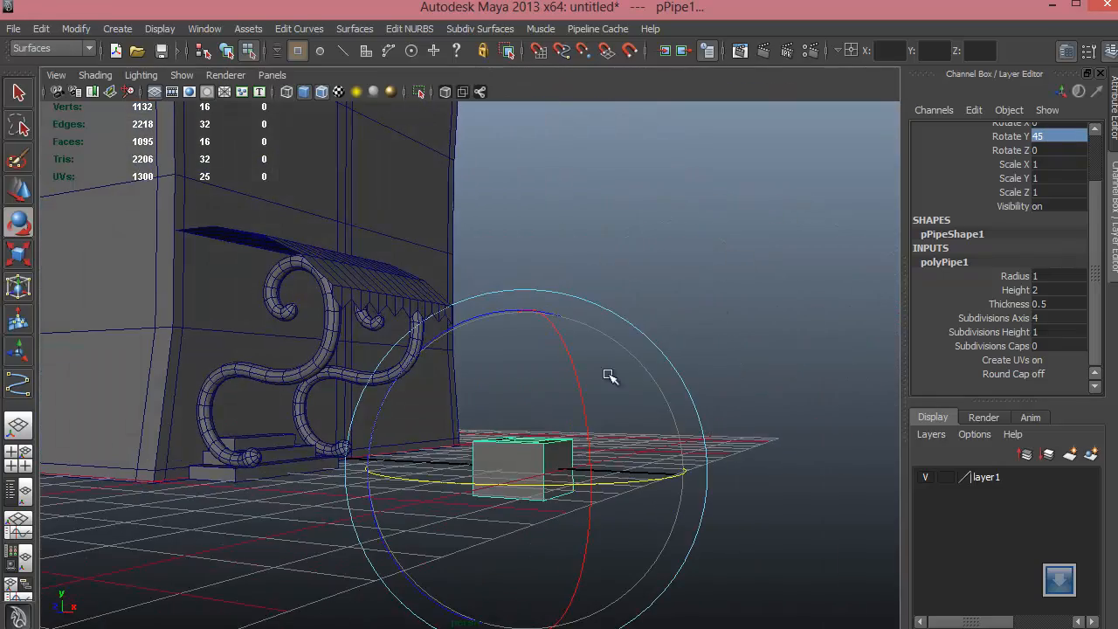
{"action": "left_click_drag", "start_coordinate": [609, 375], "coordinate": [570, 328], "text": "alt"}
{"action": "left_click_drag", "start_coordinate": [524, 240], "coordinate": [572, 301]}
{"action": "key", "text": "ctrl+z"}
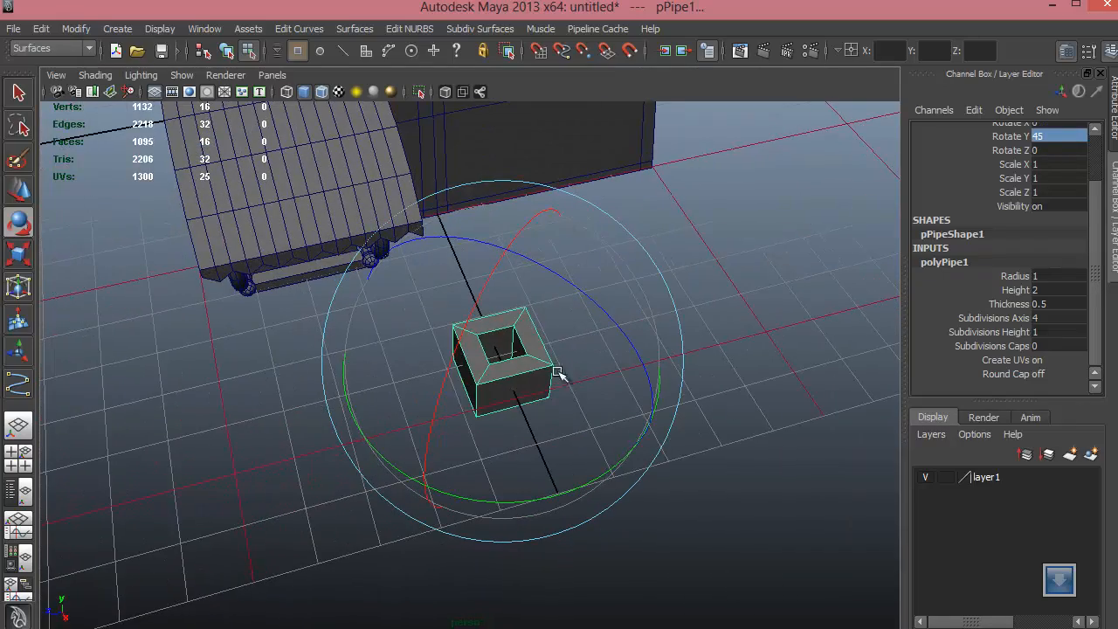
Step: Freeze the pipe's transformations to reset its rotation axes
{"action": "mouse_move", "coordinate": [569, 422]}
{"action": "left_mouse_down", "text": "alt"}
{"action": "mouse_move", "coordinate": [711, 407]}
{"action": "mouse_move", "coordinate": [691, 419]}
{"action": "mouse_move", "coordinate": [596, 399]}
{"action": "mouse_move", "coordinate": [559, 407]}
{"action": "left_mouse_up", "text": "alt"}
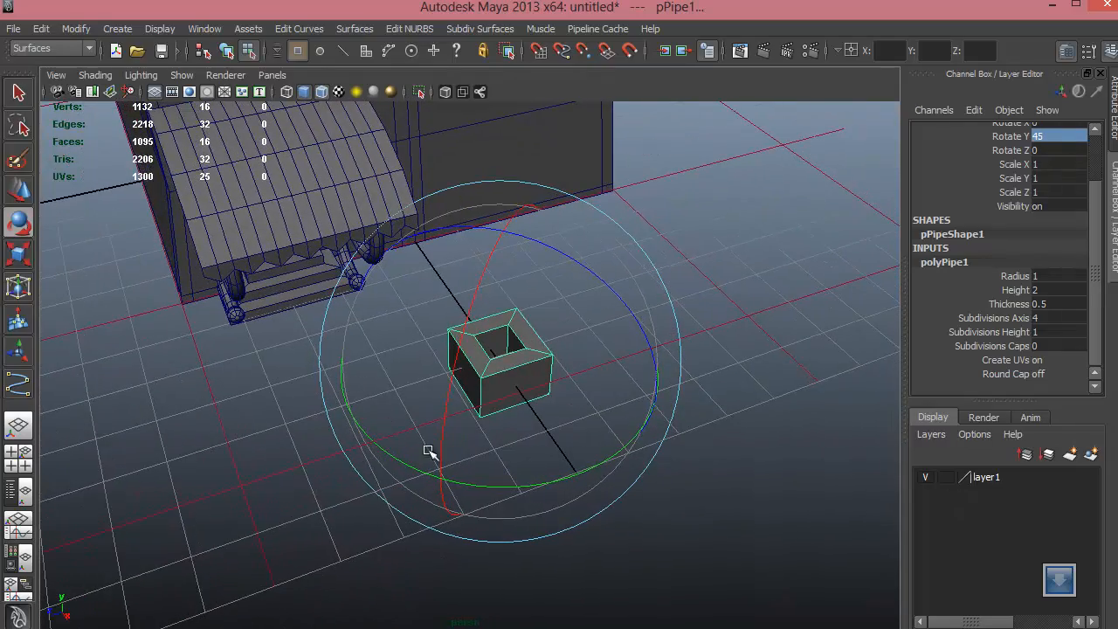
{"action": "left_click", "coordinate": [75, 29]}
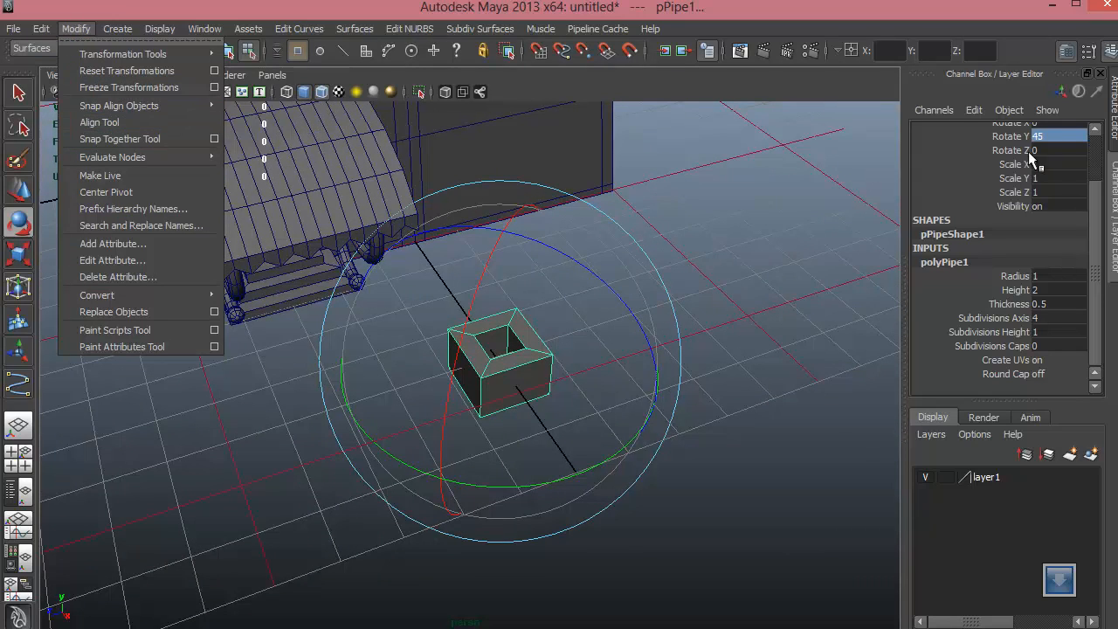
{"action": "left_click", "coordinate": [129, 88]}
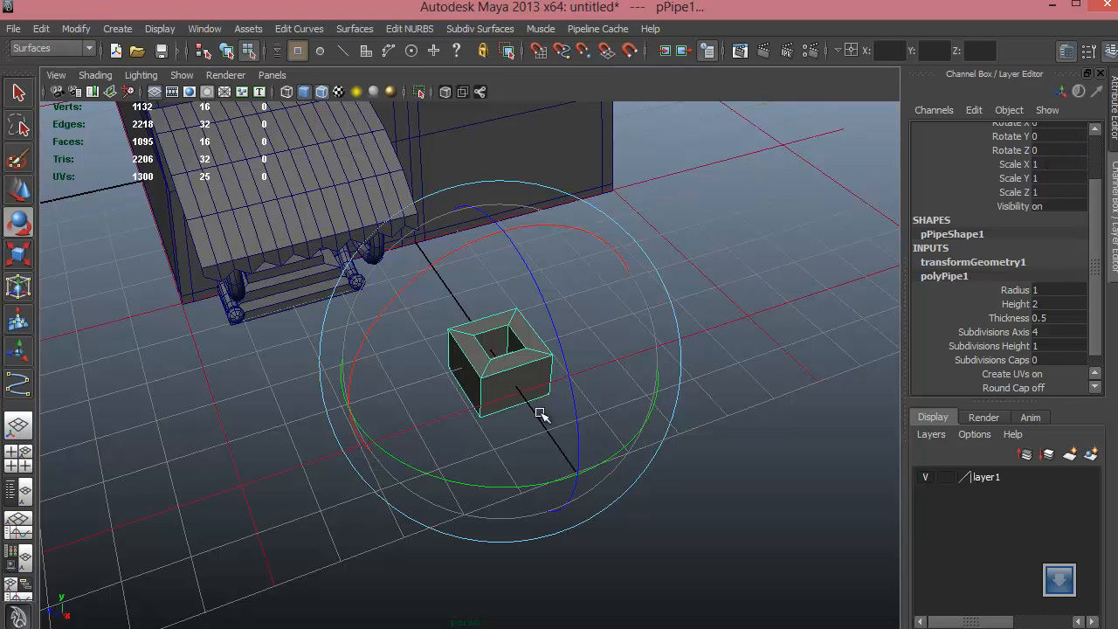
Step: Stand the pipe upright by setting its Rotate Z to 90, with the opening facing away from the building
{"action": "left_click_drag", "start_coordinate": [531, 407], "coordinate": [590, 329], "text": "alt"}
{"action": "left_click_drag", "start_coordinate": [536, 230], "coordinate": [603, 288]}
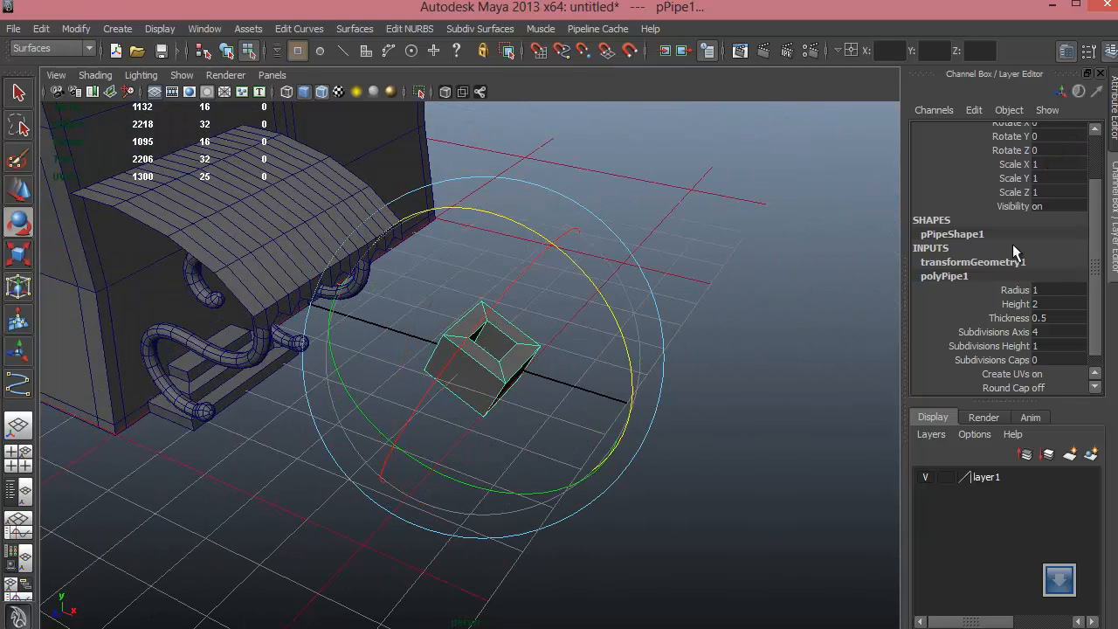
{"action": "left_click", "coordinate": [1078, 151]}
{"action": "type", "text": "90"}
{"action": "key", "text": "Return"}
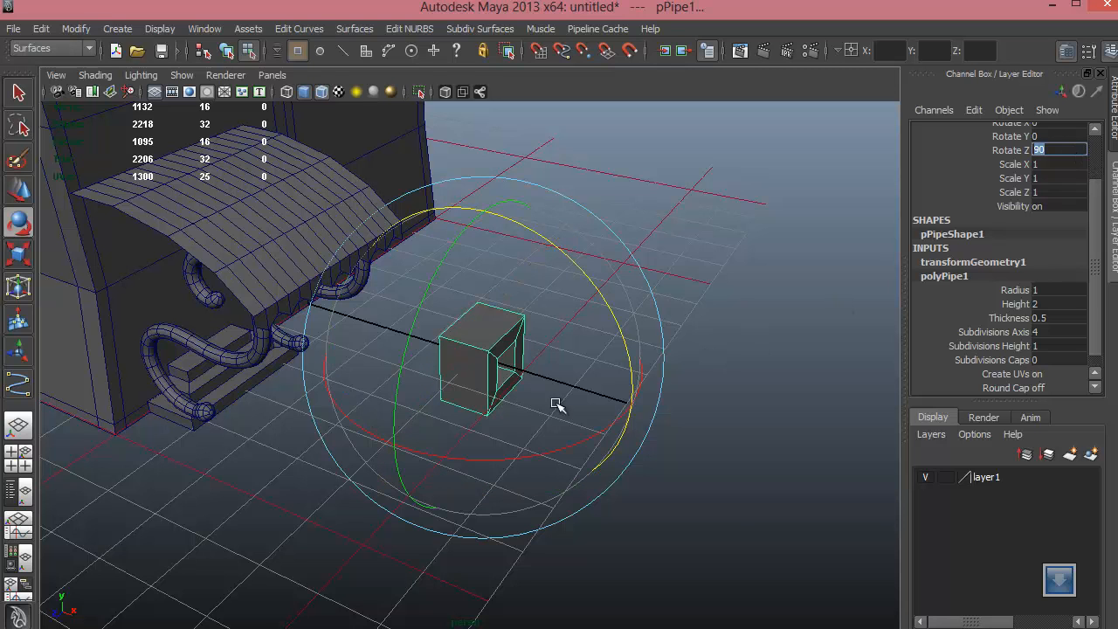
Step: Scale the pipe along its Y axis to about 0.386 to flatten it into a thin square frame
{"action": "left_click_drag", "start_coordinate": [556, 404], "coordinate": [437, 402], "text": "alt"}
{"action": "key", "text": "w"}
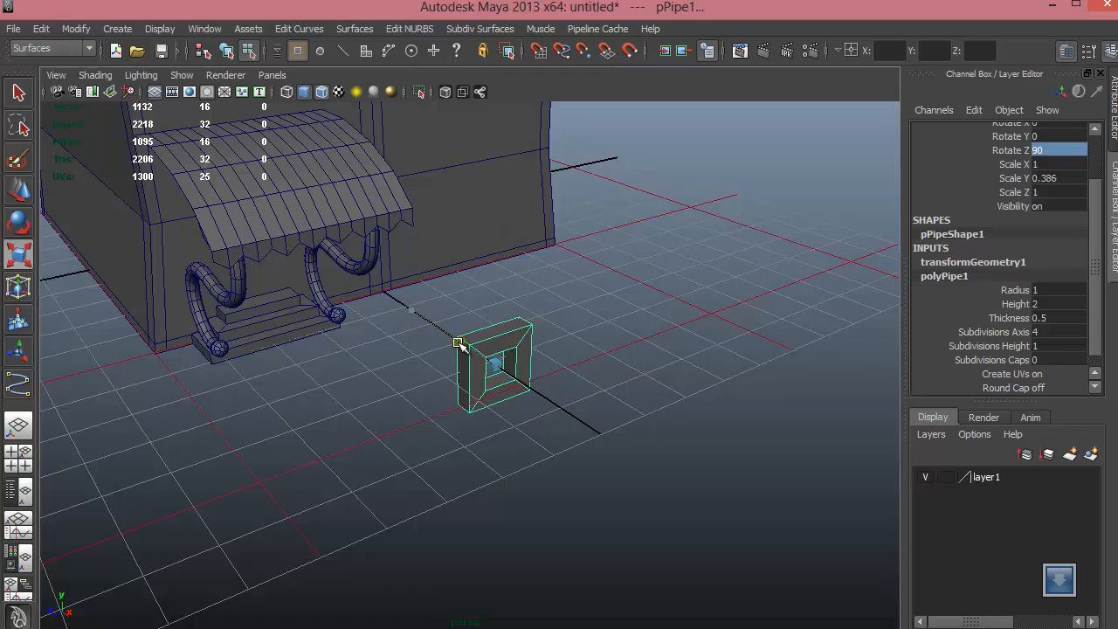
{"action": "left_click_drag", "start_coordinate": [478, 374], "coordinate": [456, 400], "text": "alt"}
Step: Reduce the pipe's Thickness to 0.3 while viewing it beside the awning in the side view
{"action": "key", "text": "space"}
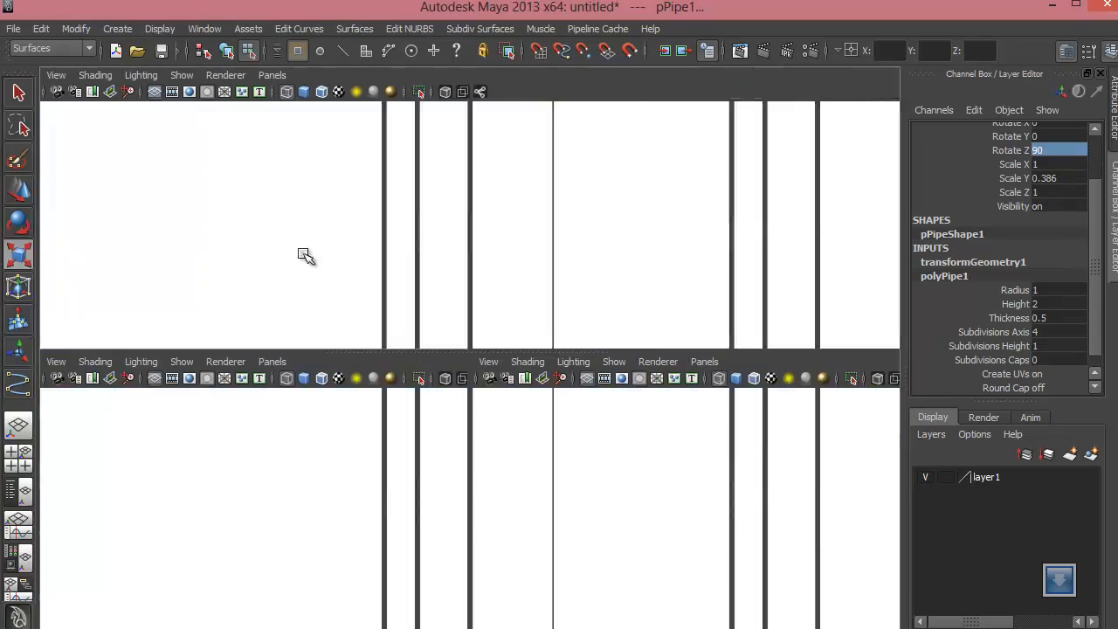
{"action": "key", "text": "space"}
{"action": "key", "text": "space"}
{"action": "key", "text": "space"}
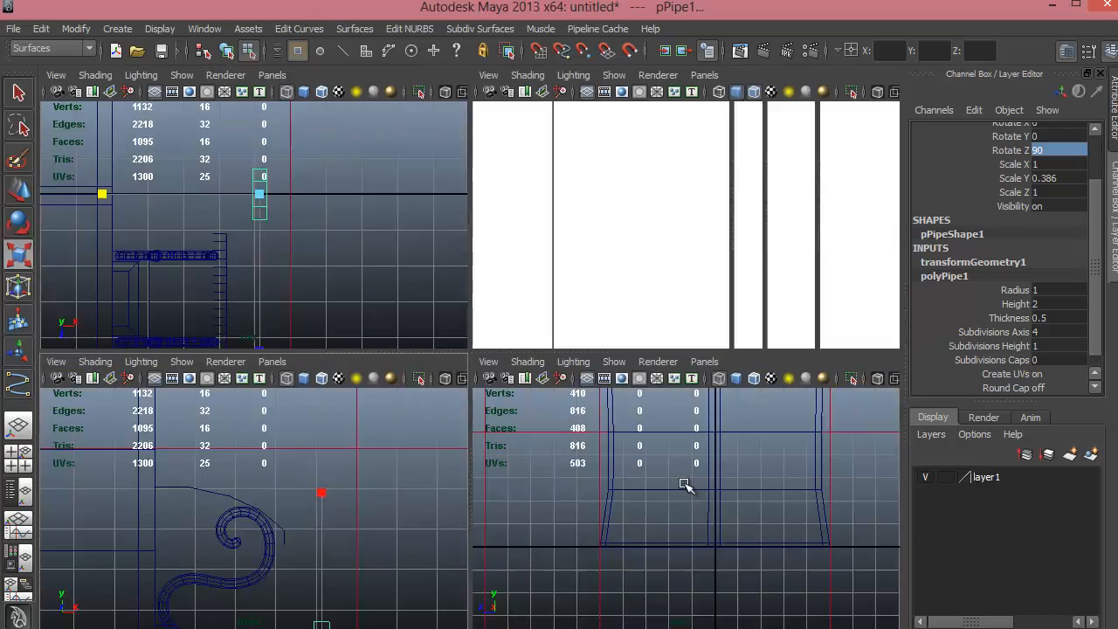
{"action": "key", "text": "space"}
{"action": "right_click_drag", "start_coordinate": [705, 490], "coordinate": [528, 532], "text": "alt"}
{"action": "middle_click_drag", "start_coordinate": [527, 532], "coordinate": [590, 627], "text": "alt"}
{"action": "right_click_drag", "start_coordinate": [524, 494], "coordinate": [484, 495], "text": "alt"}
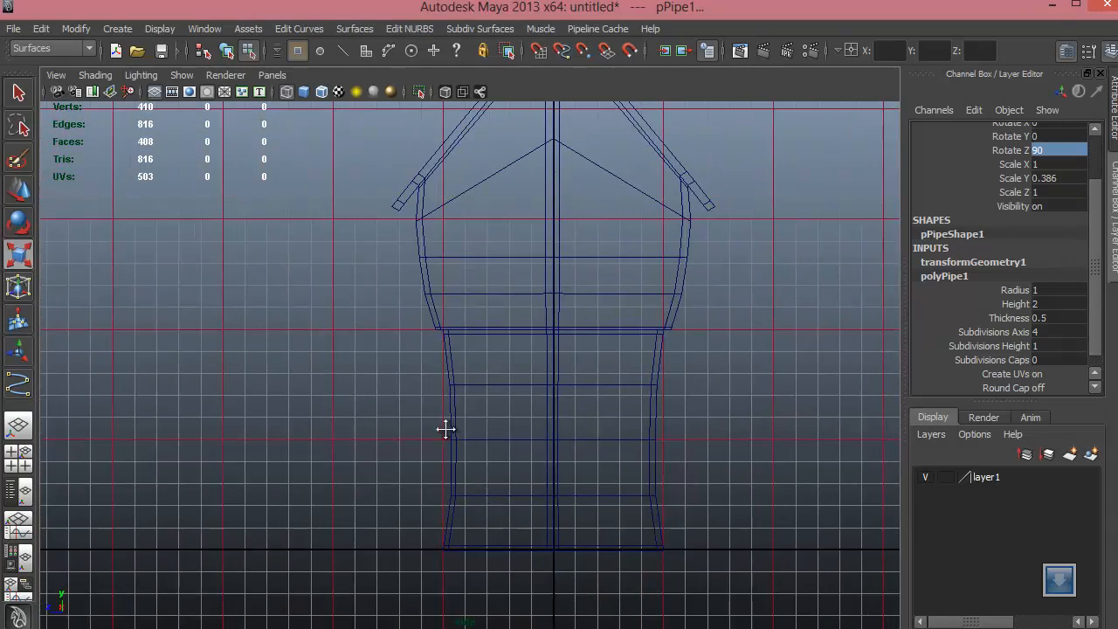
{"action": "middle_click_drag", "start_coordinate": [445, 429], "coordinate": [332, 342], "text": "alt"}
{"action": "key", "text": "f"}
{"action": "right_click_drag", "start_coordinate": [341, 336], "coordinate": [167, 360], "text": "alt"}
{"action": "right_click_drag", "start_coordinate": [664, 358], "coordinate": [398, 358], "text": "alt"}
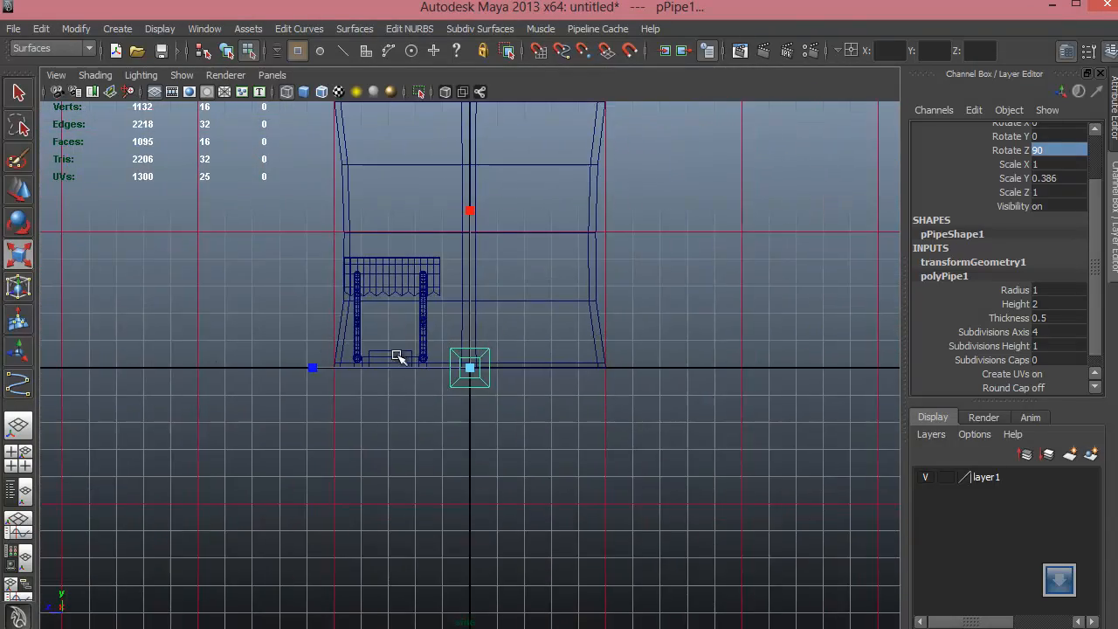
{"action": "middle_click_drag", "start_coordinate": [408, 440], "coordinate": [405, 470], "text": "alt"}
{"action": "right_click_drag", "start_coordinate": [405, 470], "coordinate": [891, 480], "text": "alt"}
{"action": "middle_click_drag", "start_coordinate": [539, 444], "coordinate": [686, 434], "text": "alt"}
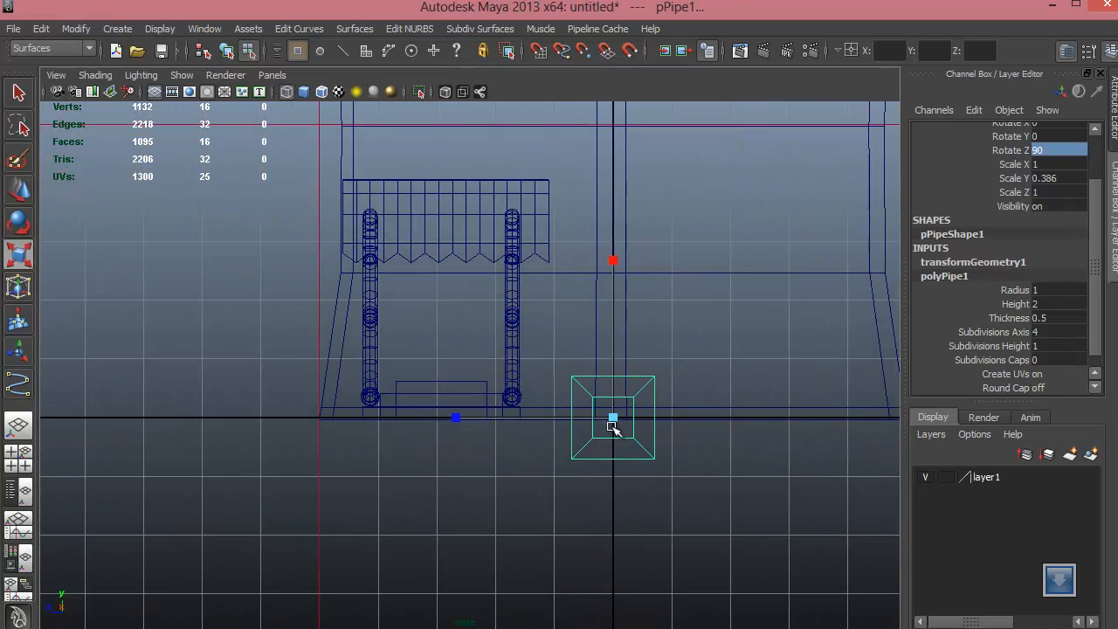
{"action": "left_click", "coordinate": [1013, 318]}
{"action": "middle_click_drag", "start_coordinate": [631, 382], "coordinate": [620, 379]}
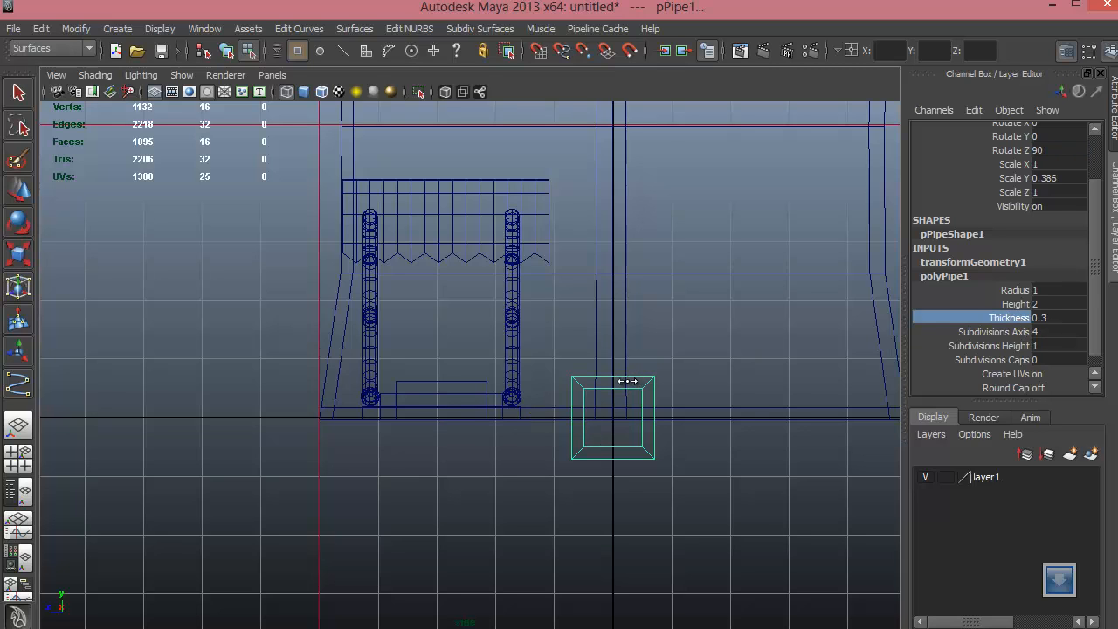
Step: Place the frame above the steps and stretch its vertices into a tall doorway as wide as the top step
{"action": "key", "text": "w"}
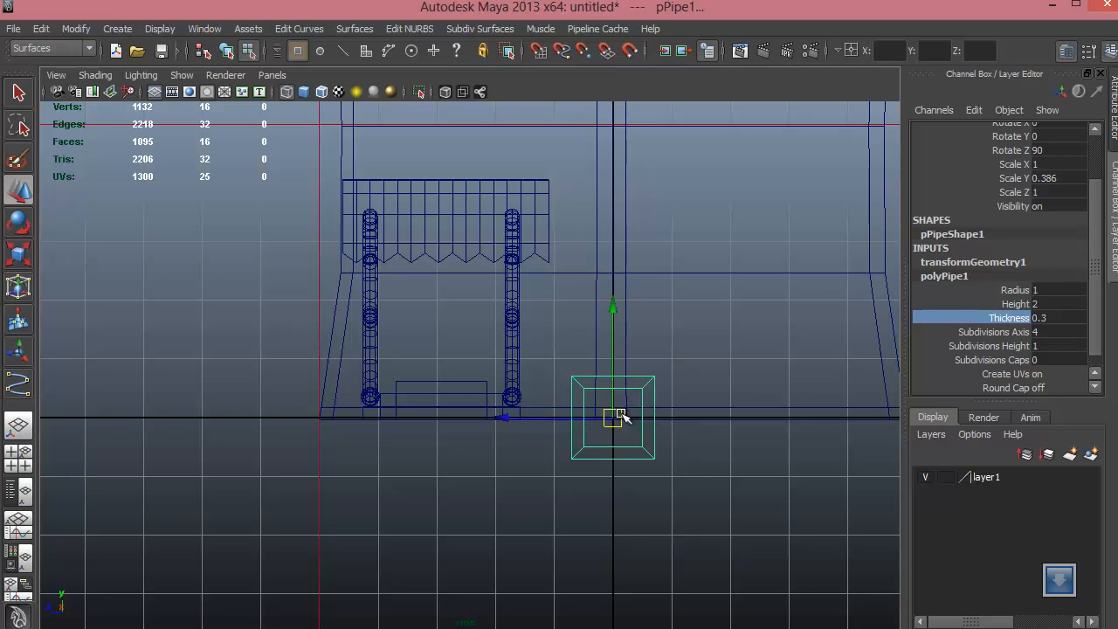
{"action": "left_click_drag", "start_coordinate": [618, 414], "coordinate": [442, 341]}
{"action": "right_click_drag", "start_coordinate": [468, 369], "coordinate": [453, 293]}
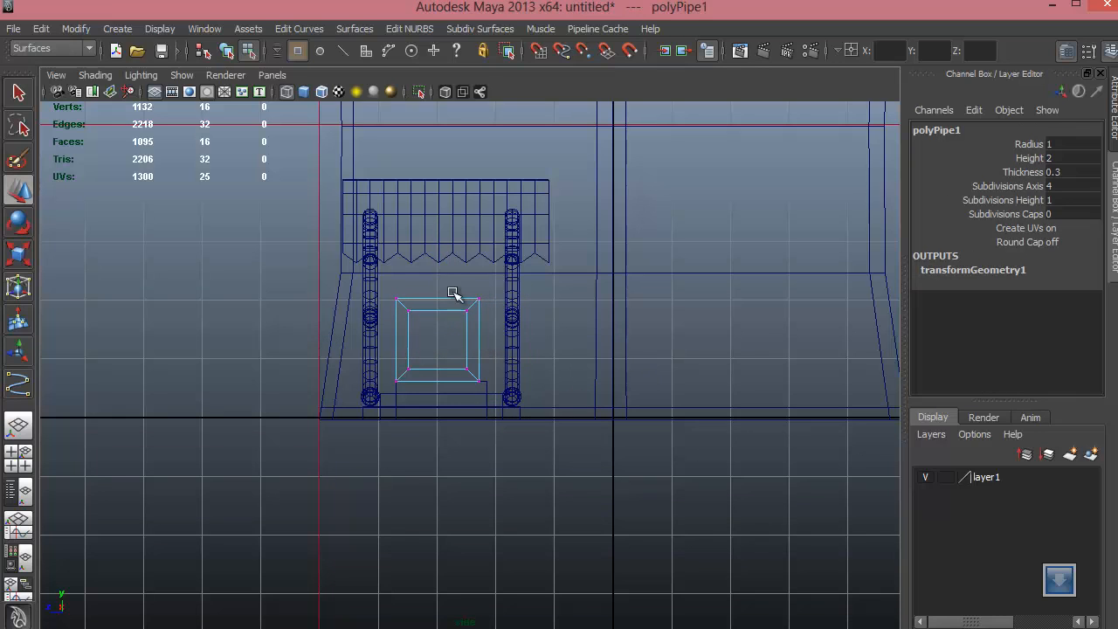
{"action": "left_click_drag", "start_coordinate": [449, 283], "coordinate": [512, 410]}
{"action": "left_click_drag", "start_coordinate": [435, 338], "coordinate": [512, 321]}
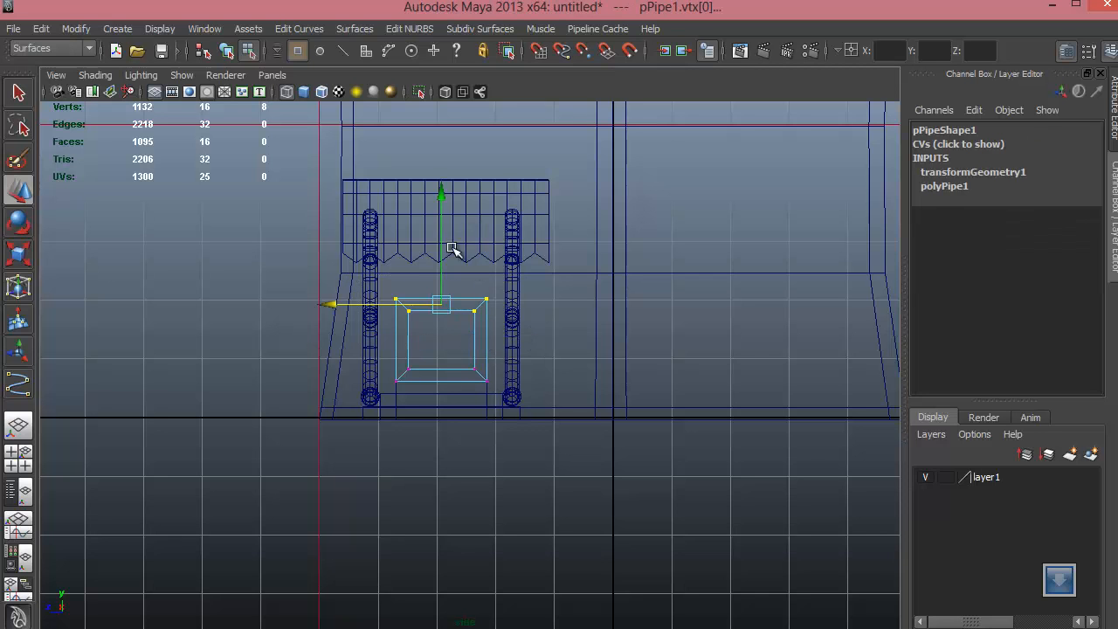
{"action": "left_click_drag", "start_coordinate": [443, 236], "coordinate": [449, 157]}
Step: Return the door frame to object mode and thin its depth to a Scale Y of about 0.269
{"action": "key", "text": "space"}
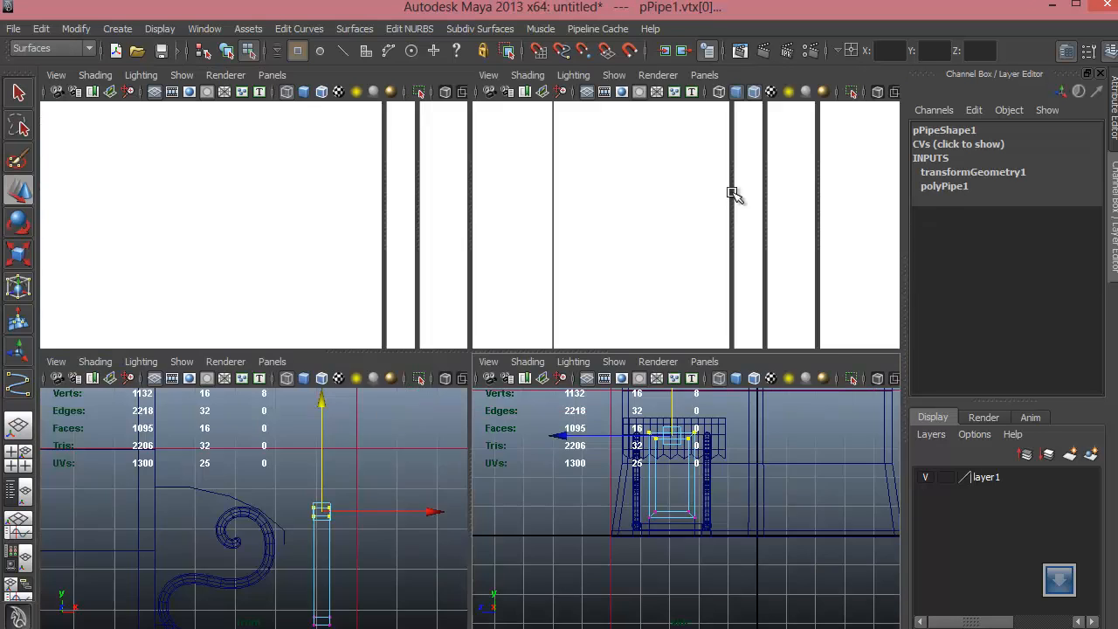
{"action": "key", "text": "space"}
{"action": "left_click_drag", "start_coordinate": [579, 322], "coordinate": [664, 331], "text": "alt"}
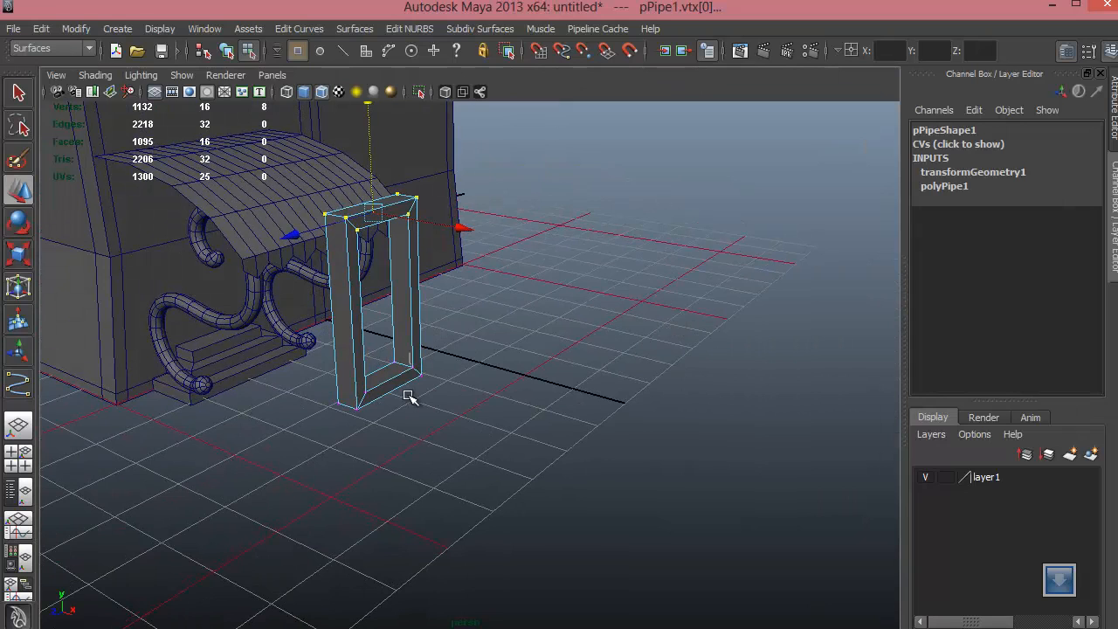
{"action": "right_click_drag", "start_coordinate": [410, 397], "coordinate": [400, 421]}
{"action": "key", "text": "e"}
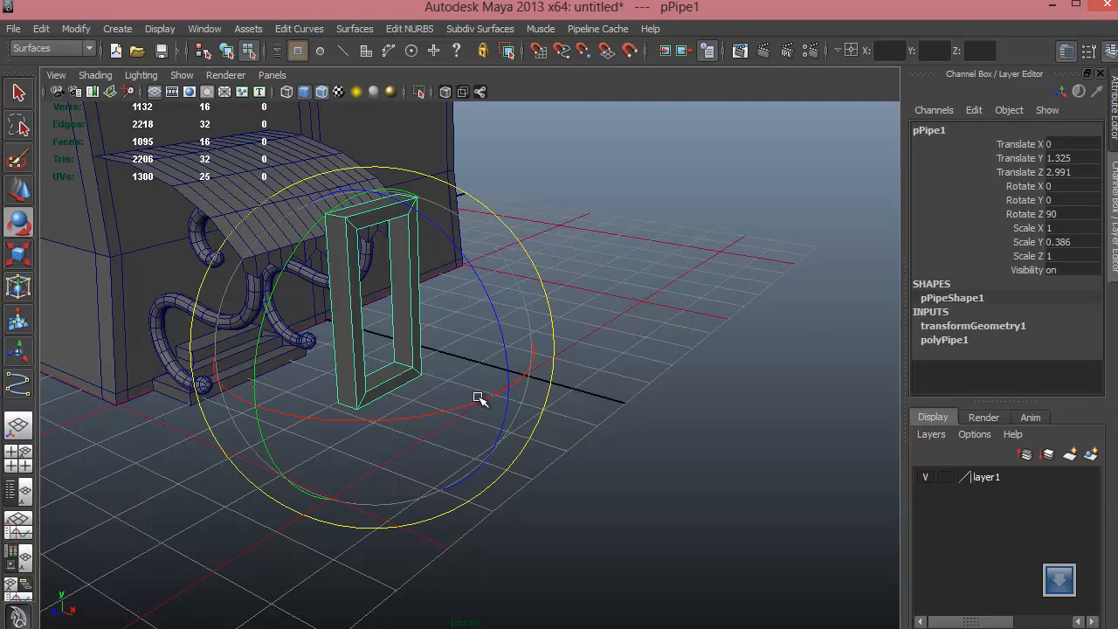
{"action": "key", "text": "r"}
{"action": "left_click_drag", "start_coordinate": [272, 321], "coordinate": [299, 330]}
Step: Move the door frame back against the building wall at the top of the steps, to a Translate X of about -4.18
{"action": "key", "text": "w"}
{"action": "left_click_drag", "start_coordinate": [426, 360], "coordinate": [243, 300]}
{"action": "left_click_drag", "start_coordinate": [295, 395], "coordinate": [497, 459], "text": "alt"}
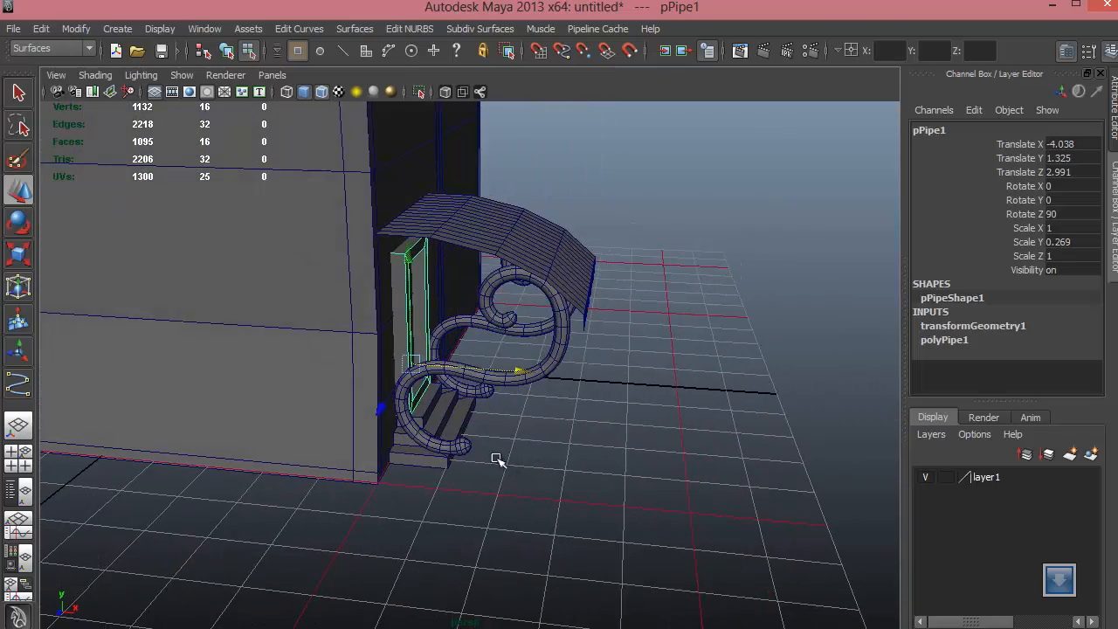
{"action": "right_click_drag", "start_coordinate": [443, 428], "coordinate": [639, 493], "text": "alt"}
{"action": "left_click_drag", "start_coordinate": [436, 364], "coordinate": [420, 365]}
{"action": "left_click_drag", "start_coordinate": [559, 468], "coordinate": [495, 429], "text": "alt"}
{"action": "right_click_drag", "start_coordinate": [495, 429], "coordinate": [361, 434], "text": "alt"}
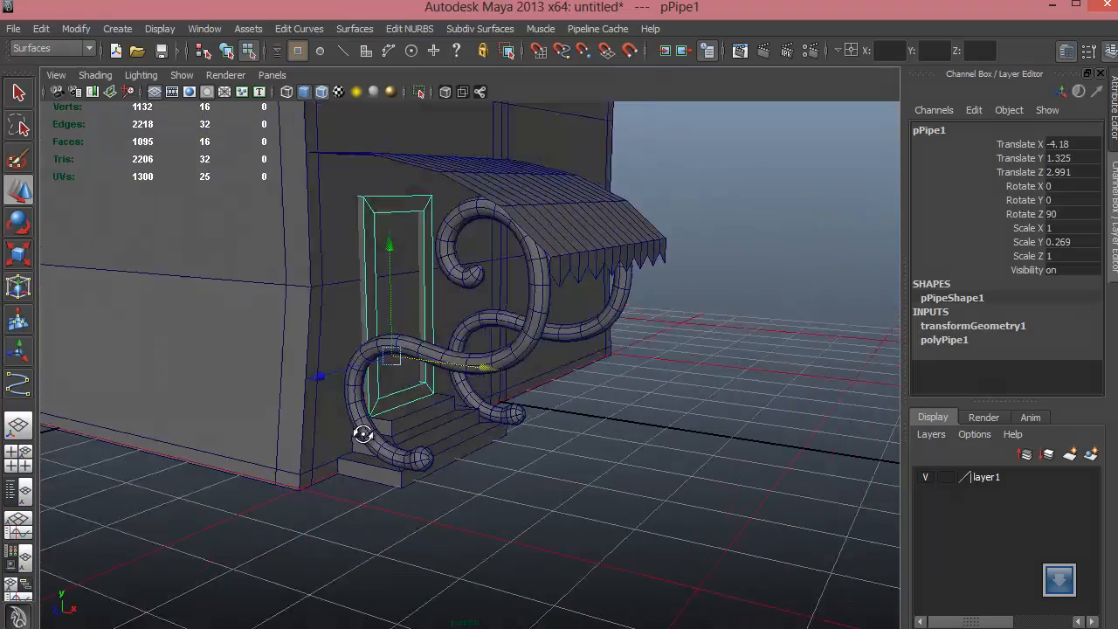
{"action": "left_click_drag", "start_coordinate": [454, 494], "coordinate": [382, 456], "text": "alt"}
{"action": "left_click", "coordinate": [582, 524]}
Step: Pull the door frame's upper corner vertices on the right side outward and upward to give it a skewed top
{"action": "left_click_drag", "start_coordinate": [485, 456], "coordinate": [566, 380], "text": "alt"}
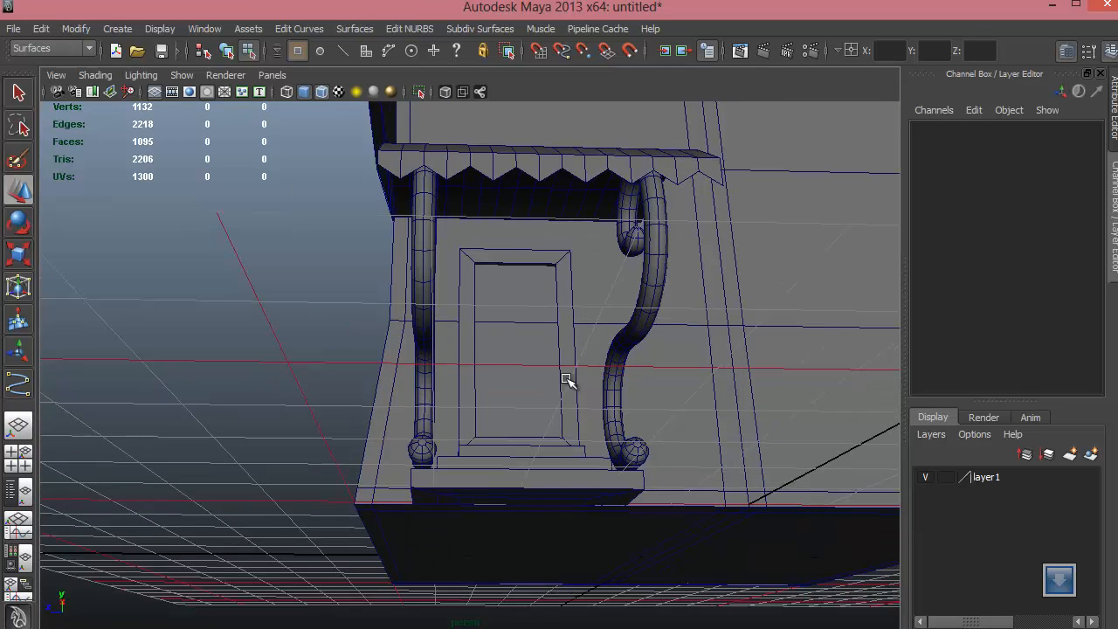
{"action": "left_click", "coordinate": [533, 265]}
{"action": "left_click_drag", "start_coordinate": [596, 287], "coordinate": [596, 288]}
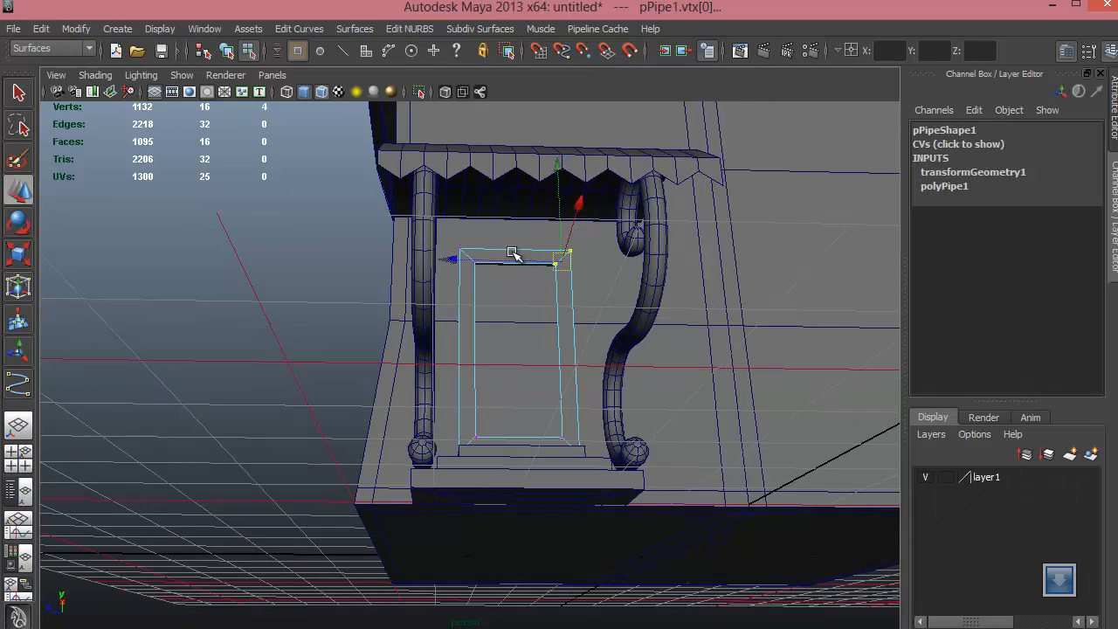
{"action": "left_click_drag", "start_coordinate": [512, 260], "coordinate": [538, 270]}
{"action": "left_click_drag", "start_coordinate": [587, 217], "coordinate": [586, 196]}
{"action": "mouse_move", "coordinate": [550, 364]}
{"action": "left_mouse_down", "text": "alt"}
{"action": "mouse_move", "coordinate": [654, 372]}
{"action": "mouse_move", "coordinate": [691, 394]}
{"action": "mouse_move", "coordinate": [602, 394]}
{"action": "mouse_move", "coordinate": [554, 379]}
{"action": "mouse_move", "coordinate": [563, 367]}
{"action": "left_mouse_up", "text": "alt"}
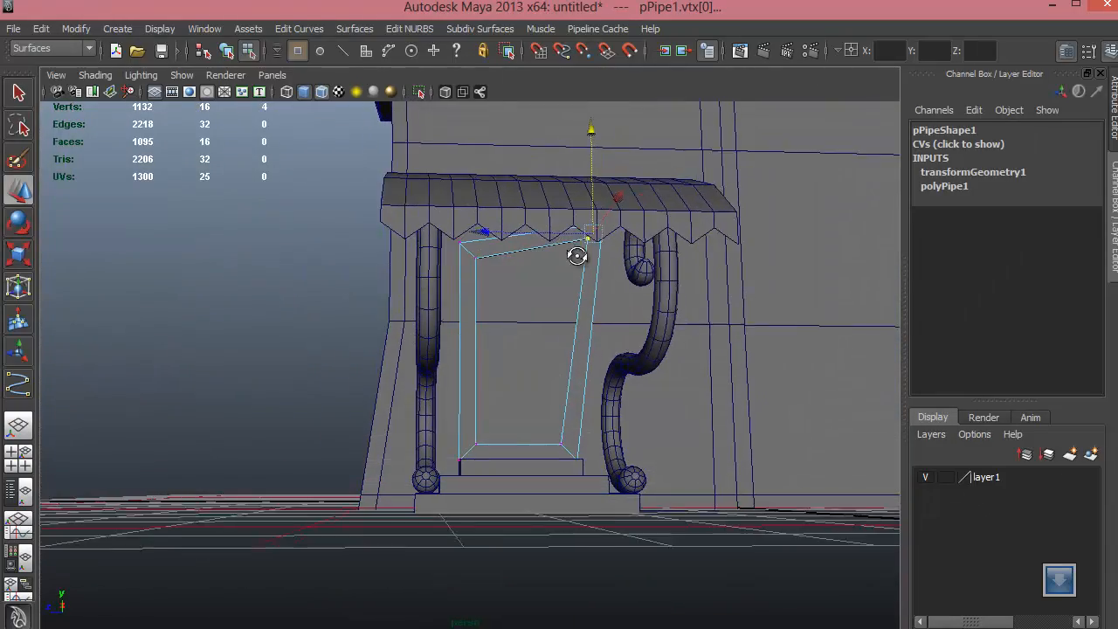
Step: In the side view, adjust the raised corner's inner vertices and pull the opposite upper corner slightly outward and upward
{"action": "key", "text": "space"}
{"action": "key", "text": "space"}
{"action": "scroll", "coordinate": [628, 367], "scroll_direction": "up", "scroll_amount": 1}
{"action": "middle_click_drag", "start_coordinate": [536, 306], "coordinate": [557, 502], "text": "alt"}
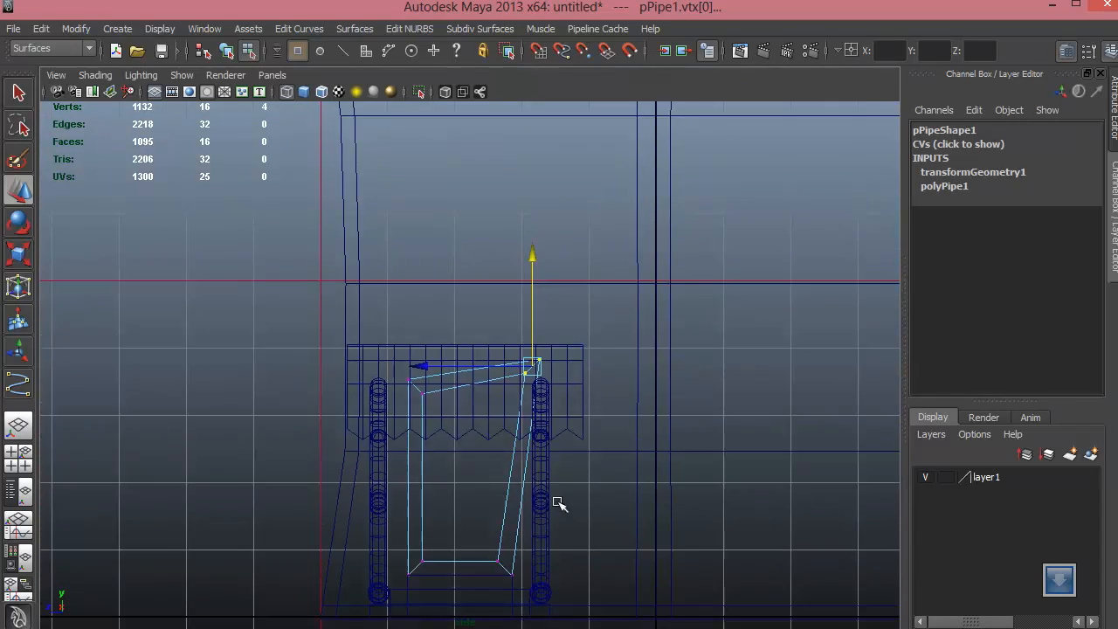
{"action": "scroll", "coordinate": [559, 414], "scroll_direction": "up", "scroll_amount": 3}
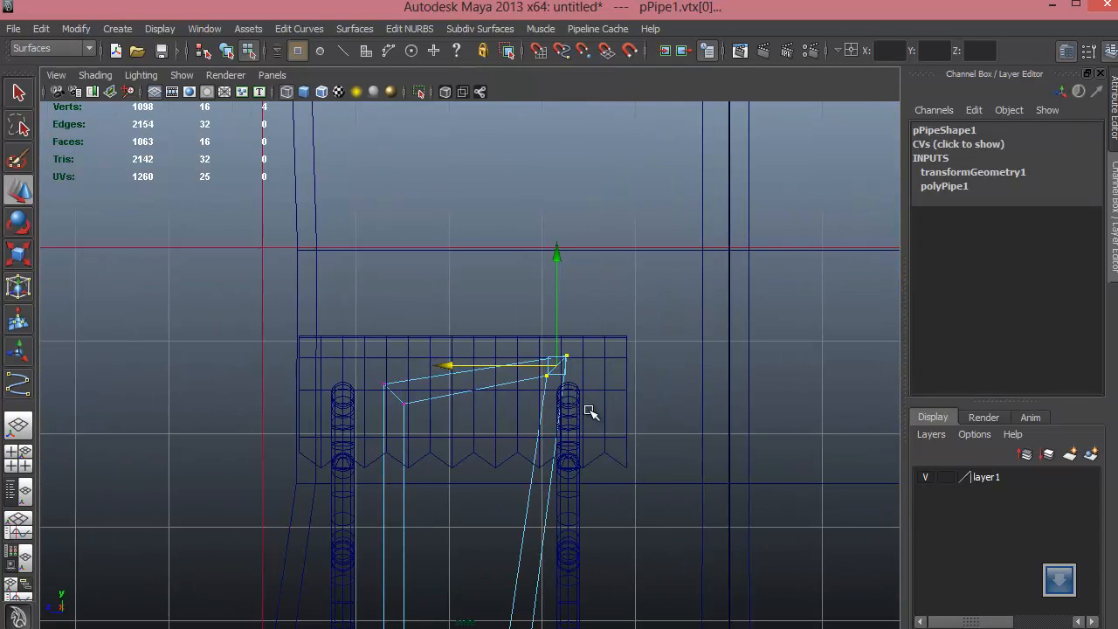
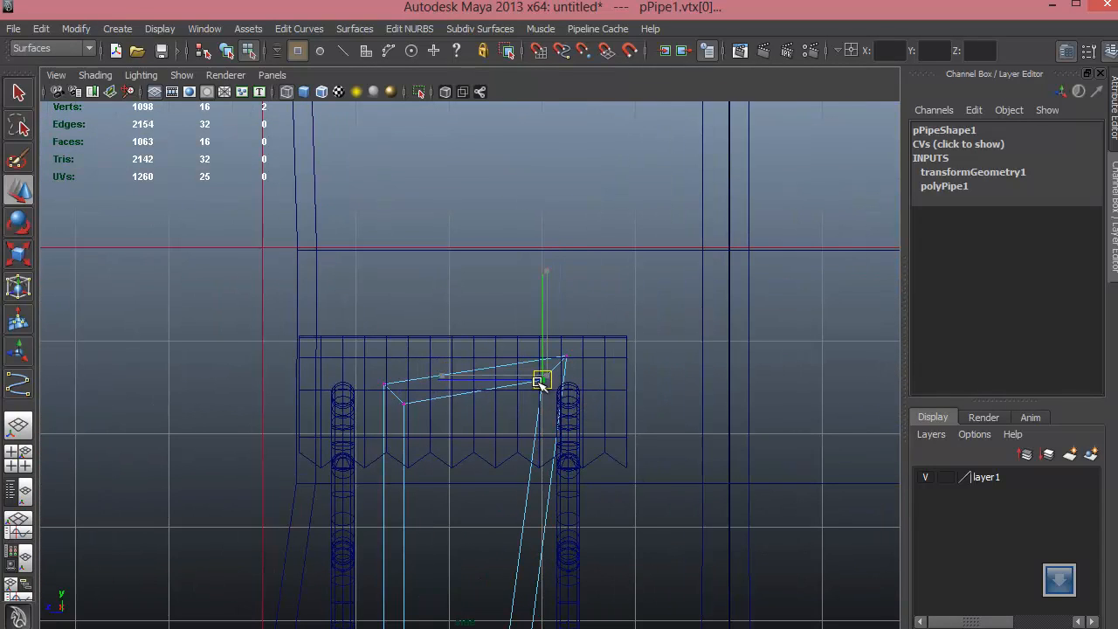
{"action": "scroll", "coordinate": [497, 453], "scroll_direction": "down", "scroll_amount": 3}
{"action": "middle_click_drag", "start_coordinate": [479, 531], "coordinate": [510, 499], "text": "alt"}
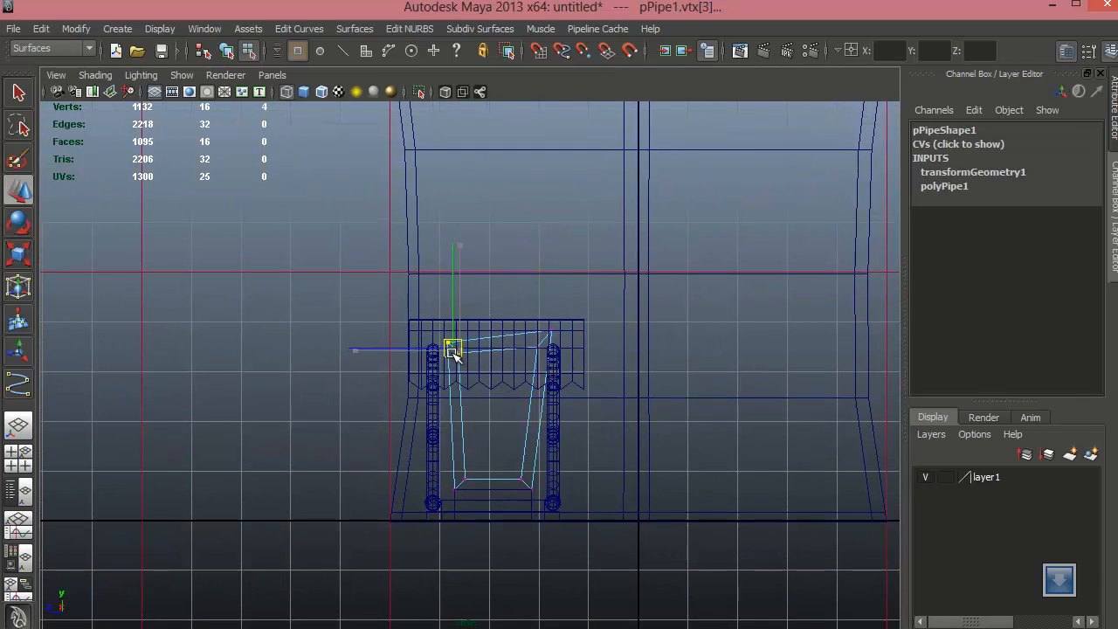
Step: Return the door frame to object mode and preview its smoothed shape in the perspective view
{"action": "key", "text": "space"}
{"action": "key", "text": "space"}
{"action": "left_click_drag", "start_coordinate": [607, 342], "coordinate": [517, 329], "text": "alt"}
{"action": "right_click_drag", "start_coordinate": [517, 329], "coordinate": [515, 374]}
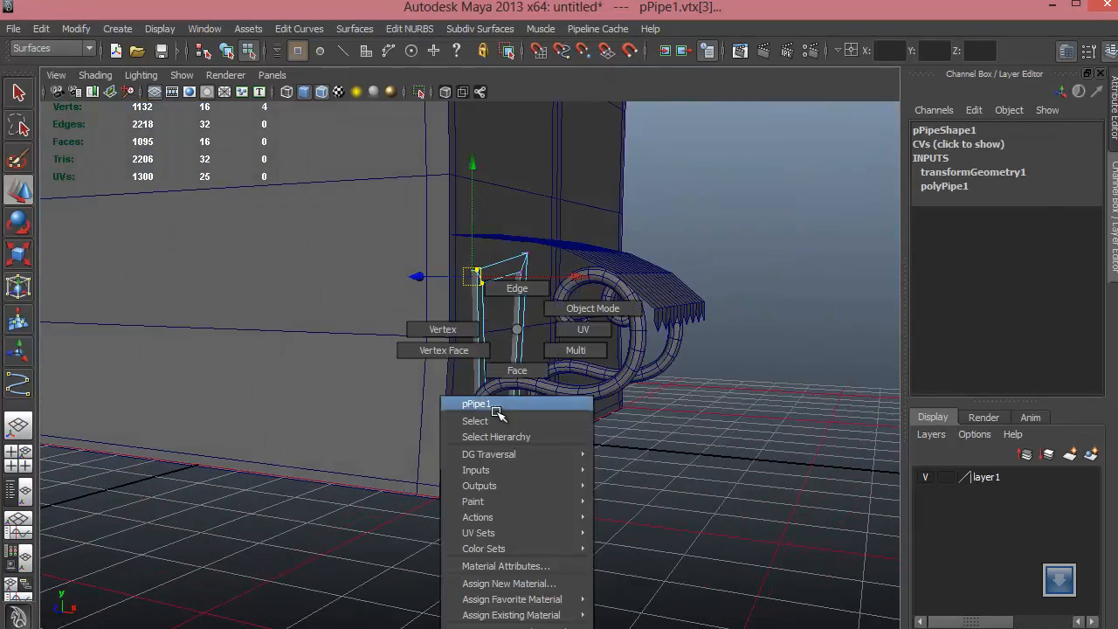
{"action": "right_click_drag", "start_coordinate": [496, 410], "coordinate": [487, 421]}
{"action": "right_click_drag", "start_coordinate": [484, 362], "coordinate": [625, 393], "text": "alt"}
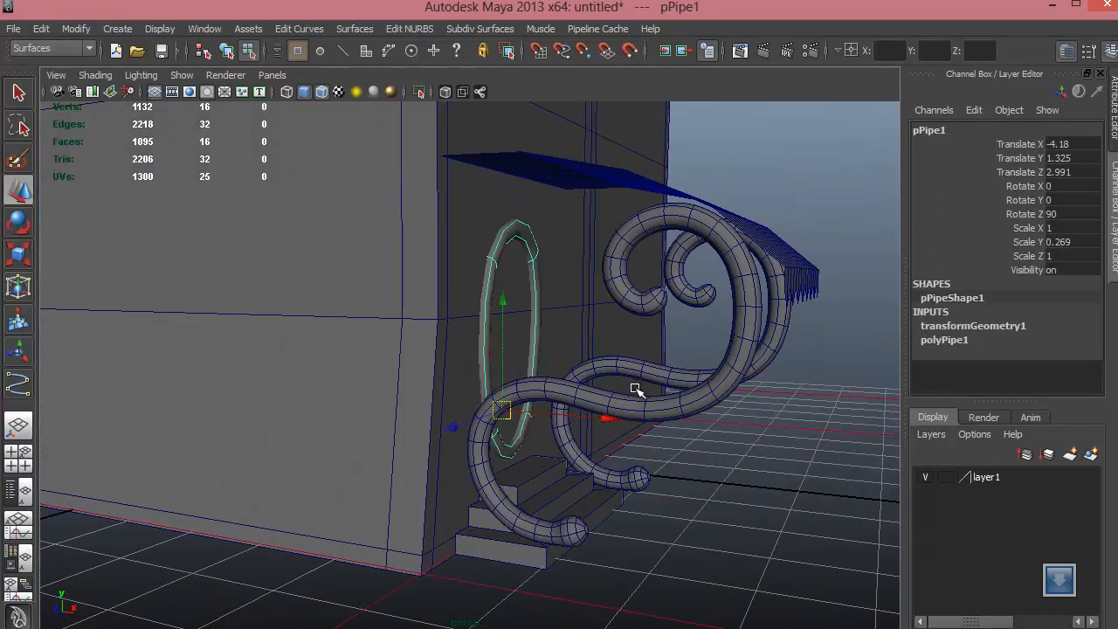
{"action": "left_click_drag", "start_coordinate": [637, 387], "coordinate": [564, 377], "text": "alt"}
{"action": "left_click_drag", "start_coordinate": [541, 321], "coordinate": [566, 332], "text": "alt"}
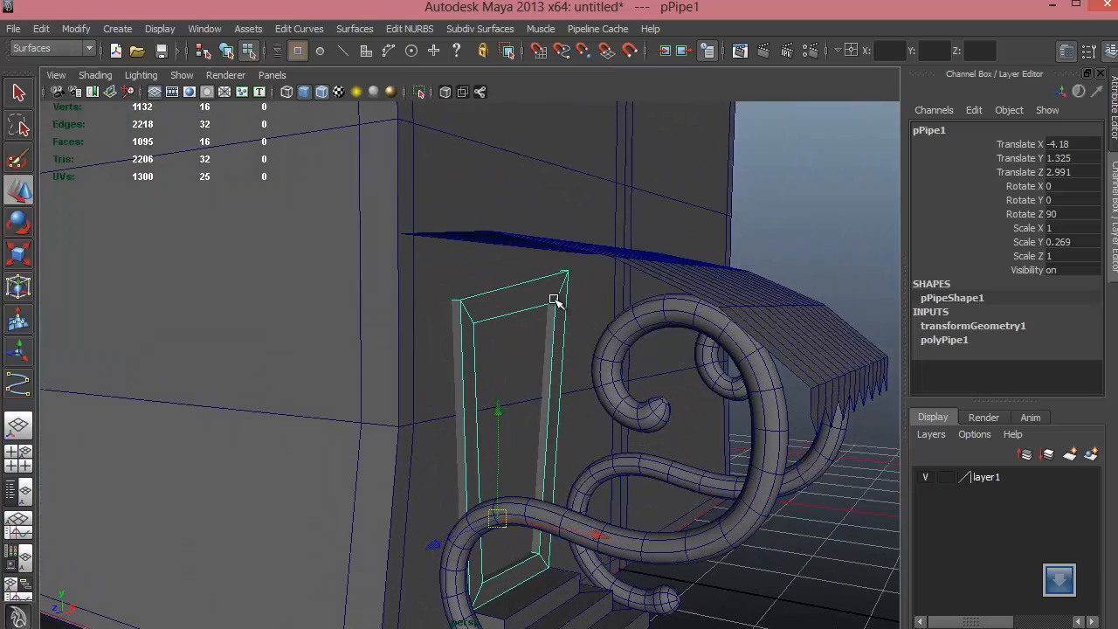
Step: Insert four supporting edge loops close to the door frame's two upper corners
{"action": "right_click", "coordinate": [554, 300], "text": "shift"}
{"action": "right_click_drag", "start_coordinate": [543, 307], "coordinate": [546, 306], "text": "shift"}
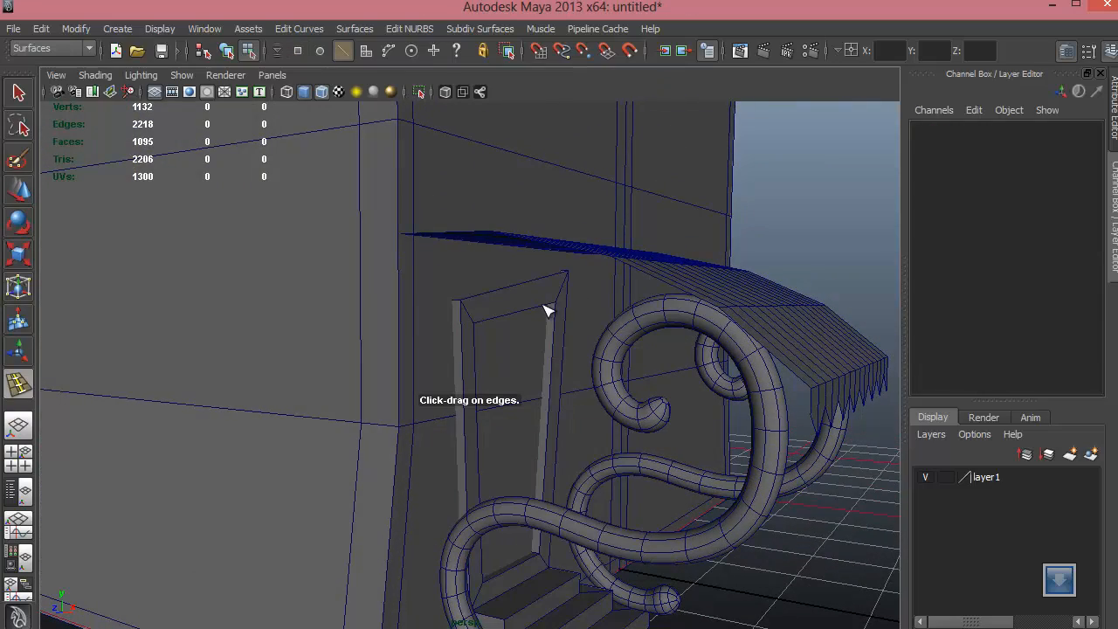
{"action": "left_click", "coordinate": [546, 309]}
{"action": "left_click_drag", "start_coordinate": [549, 309], "coordinate": [552, 304]}
{"action": "mouse_move", "coordinate": [566, 336]}
{"action": "left_mouse_down", "text": "alt"}
{"action": "mouse_move", "coordinate": [538, 322]}
{"action": "mouse_move", "coordinate": [566, 325]}
{"action": "left_mouse_up", "text": "alt"}
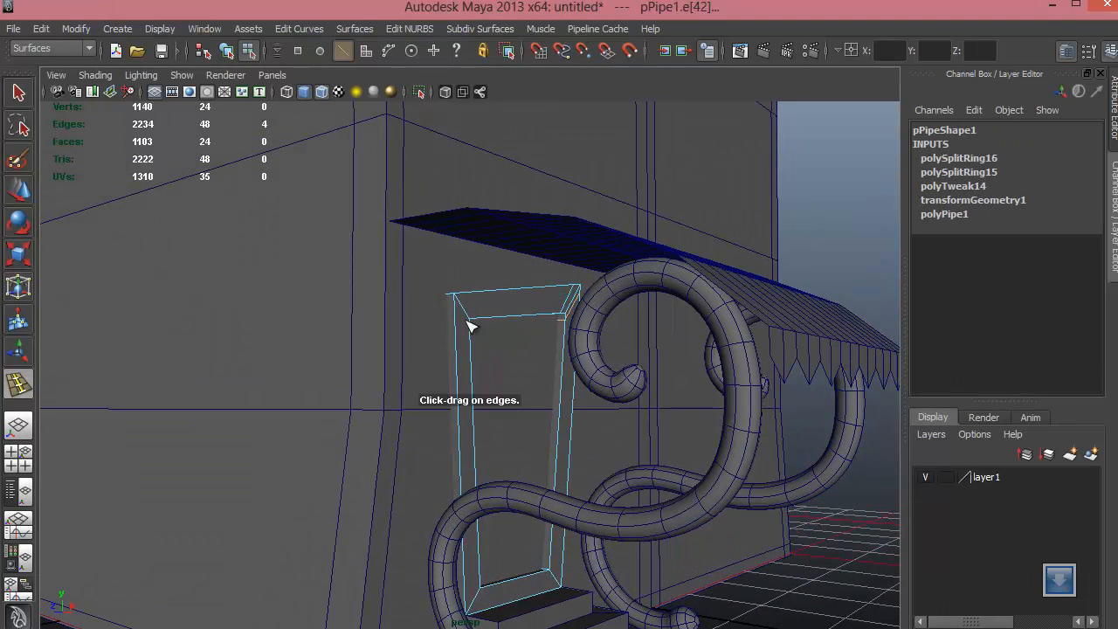
{"action": "left_click_drag", "start_coordinate": [483, 330], "coordinate": [478, 338]}
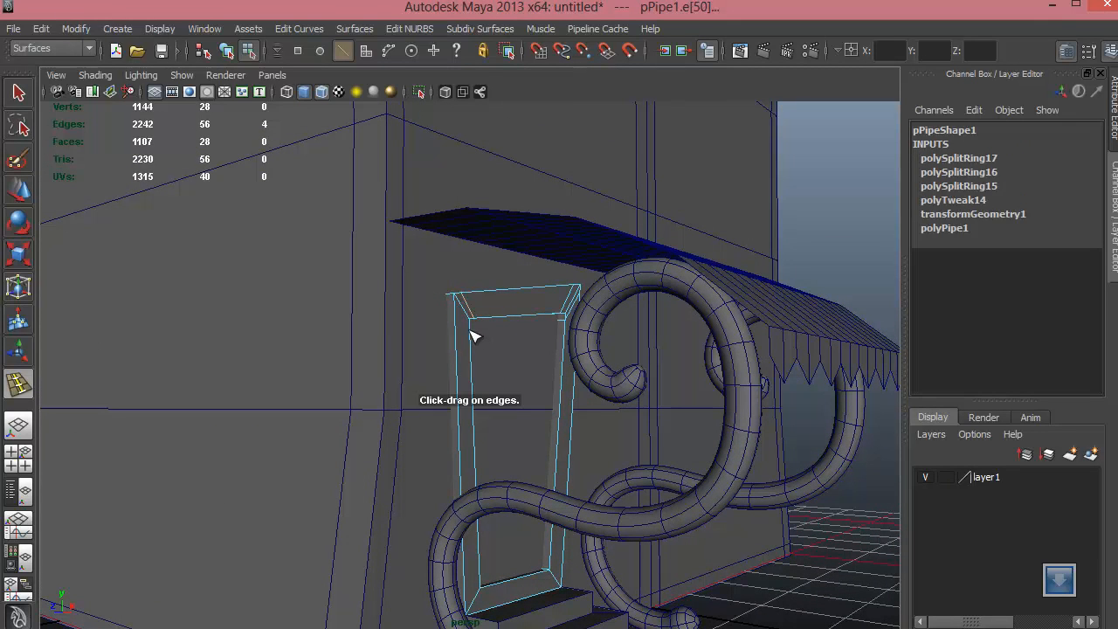
{"action": "left_click", "coordinate": [437, 305]}
{"action": "mouse_move", "coordinate": [497, 452]}
{"action": "left_mouse_down", "text": "alt"}
{"action": "mouse_move", "coordinate": [524, 392]}
{"action": "mouse_move", "coordinate": [501, 417]}
{"action": "mouse_move", "coordinate": [500, 470]}
{"action": "left_mouse_up", "text": "alt"}
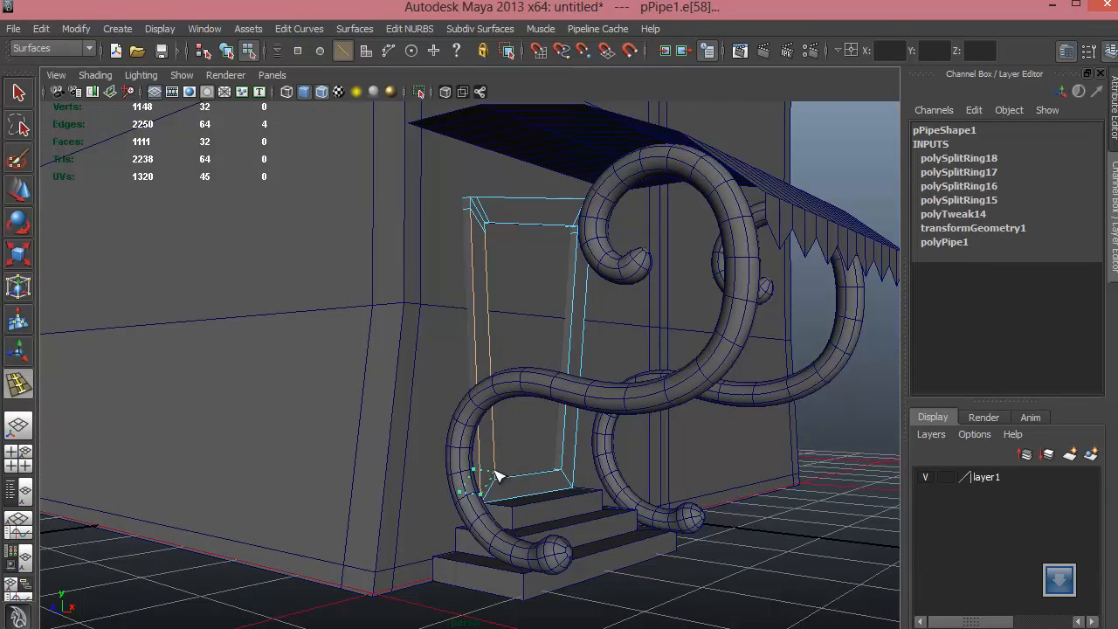
Step: Insert four supporting edge loops close to the door frame's two lower corners
{"action": "left_click", "coordinate": [494, 476]}
{"action": "left_click", "coordinate": [560, 487]}
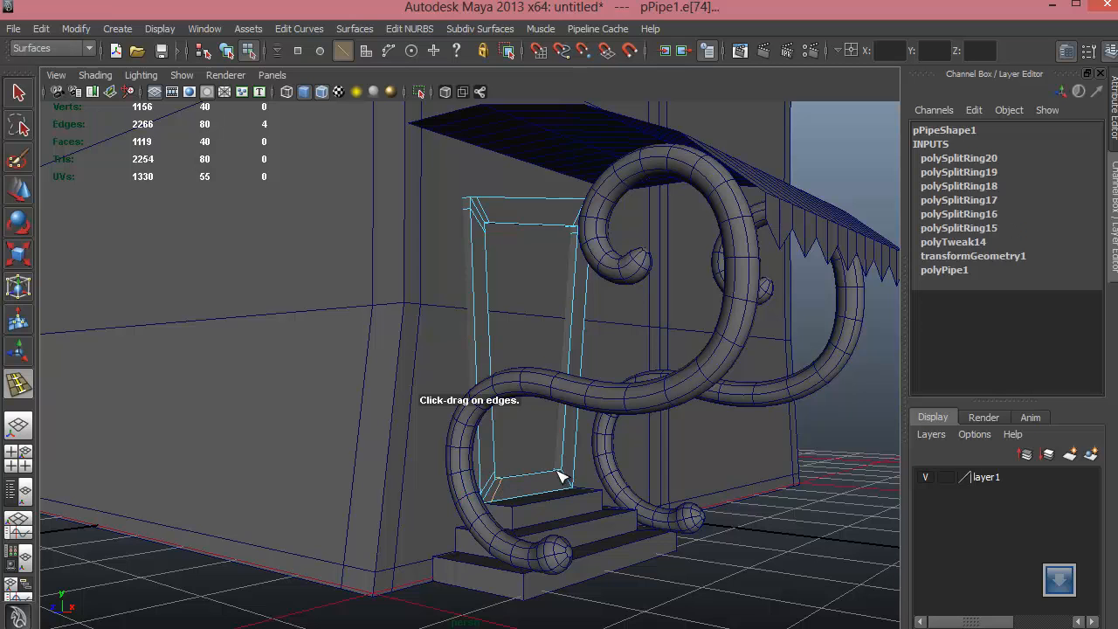
{"action": "left_click", "coordinate": [572, 471]}
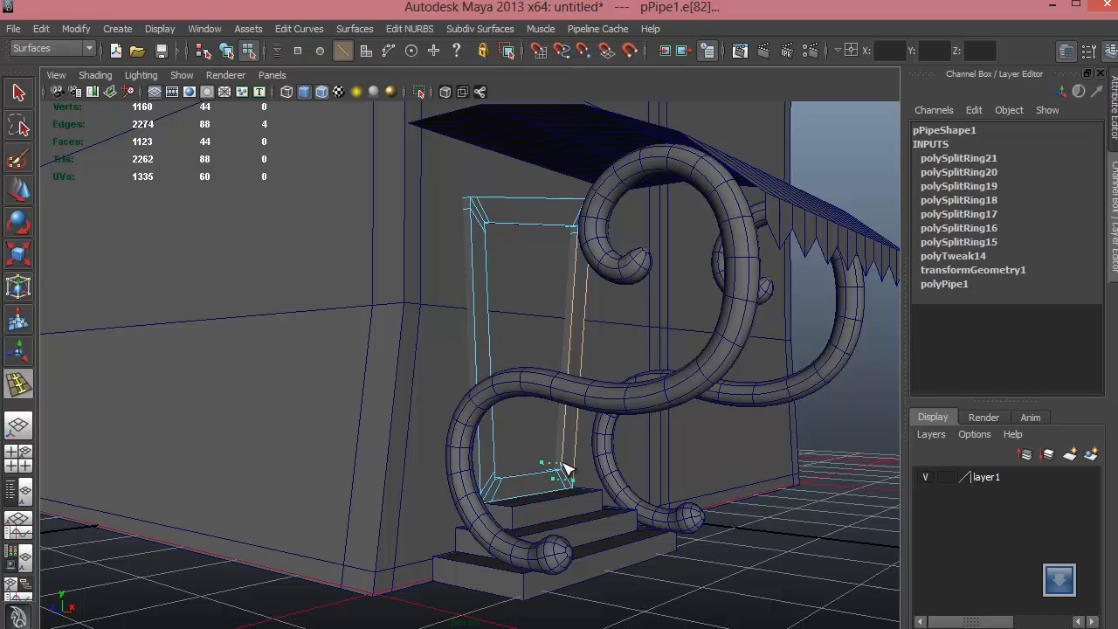
{"action": "left_click", "coordinate": [566, 471]}
Step: Leave the edge loop tool and switch back to object selection with the door frame selected
{"action": "left_click_drag", "start_coordinate": [624, 482], "coordinate": [554, 461], "text": "alt"}
{"action": "key", "text": "w"}
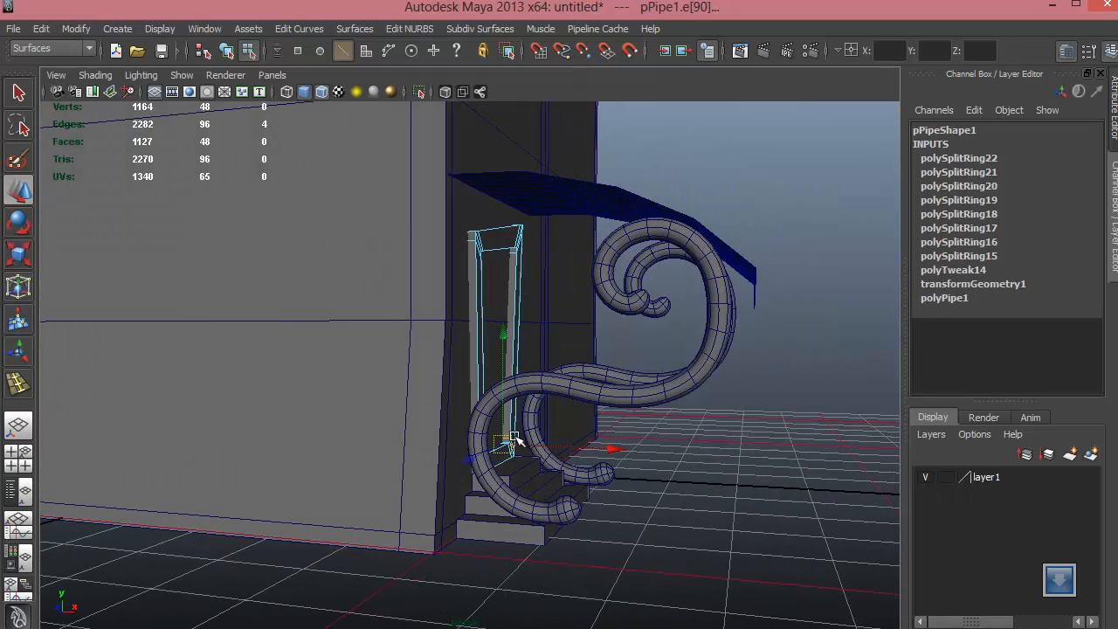
{"action": "right_click_drag", "start_coordinate": [515, 437], "coordinate": [509, 478]}
{"action": "left_click_drag", "start_coordinate": [757, 541], "coordinate": [696, 554], "text": "alt"}
{"action": "left_click", "coordinate": [550, 307]}
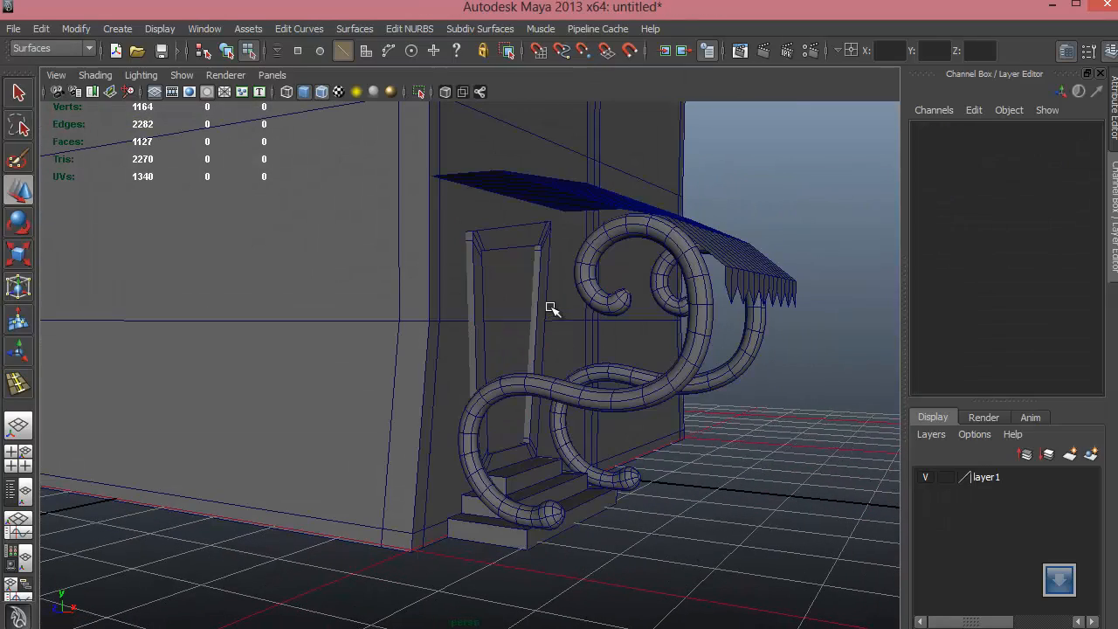
{"action": "left_click", "coordinate": [539, 303]}
{"action": "left_click", "coordinate": [226, 51]}
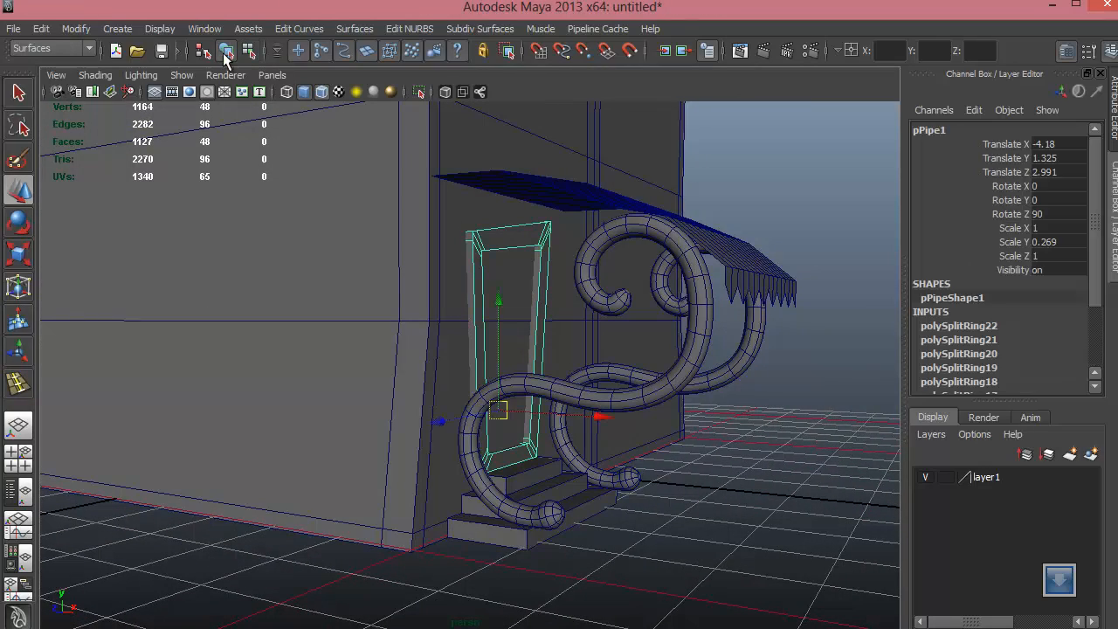
Step: Preview the door frame smoothed beneath the awning, and return it to its unsmoothed display
{"action": "key", "text": "3"}
{"action": "left_click", "coordinate": [734, 469]}
{"action": "left_click_drag", "start_coordinate": [603, 482], "coordinate": [517, 391], "text": "alt"}
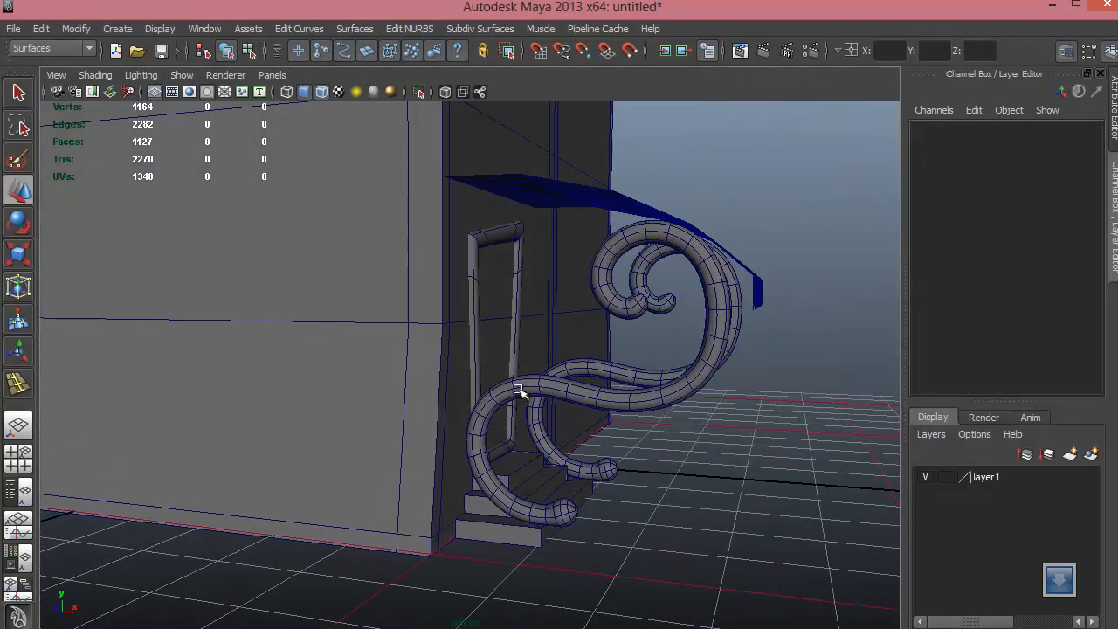
{"action": "left_click", "coordinate": [497, 239]}
{"action": "left_click_drag", "start_coordinate": [493, 255], "coordinate": [498, 245], "text": "alt"}
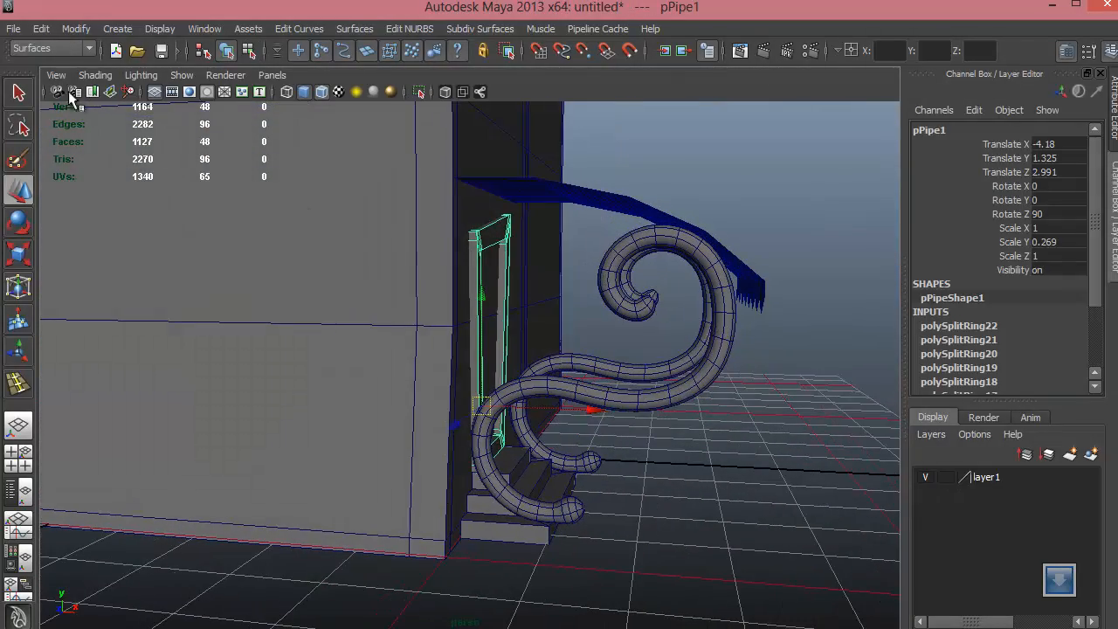
Step: Insert one edge loop around the door frame's outer rim and one around its inner rim, and return to object selection
{"action": "left_click", "coordinate": [17, 384]}
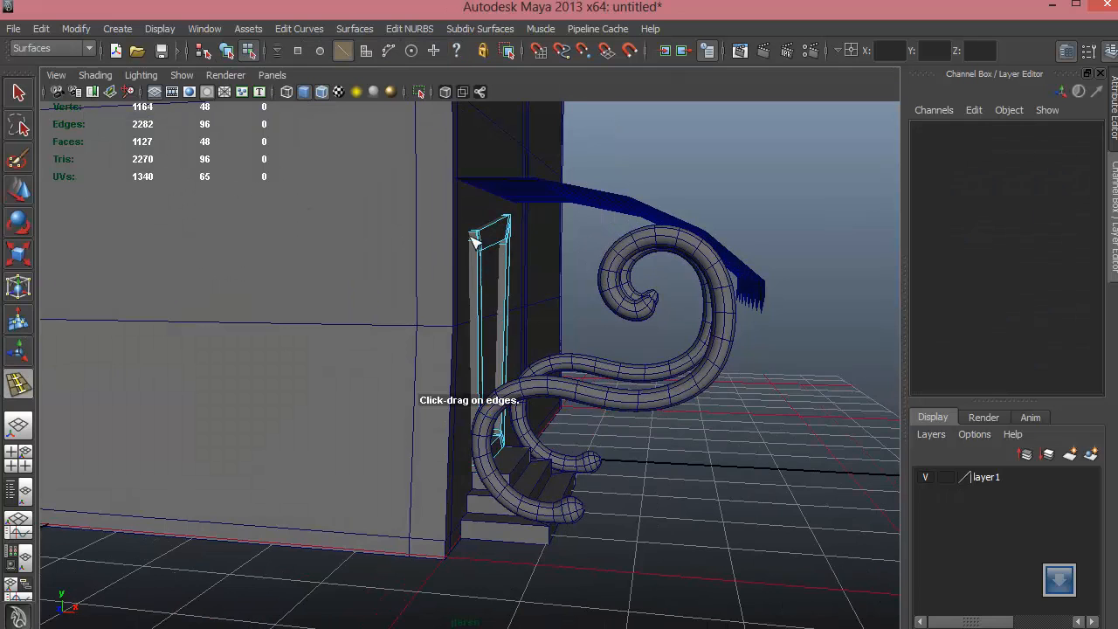
{"action": "scroll", "coordinate": [499, 250], "scroll_direction": "up", "scroll_amount": 2}
{"action": "middle_click_drag", "start_coordinate": [522, 255], "coordinate": [434, 357], "text": "alt"}
{"action": "scroll", "coordinate": [434, 357], "scroll_direction": "up", "scroll_amount": 5}
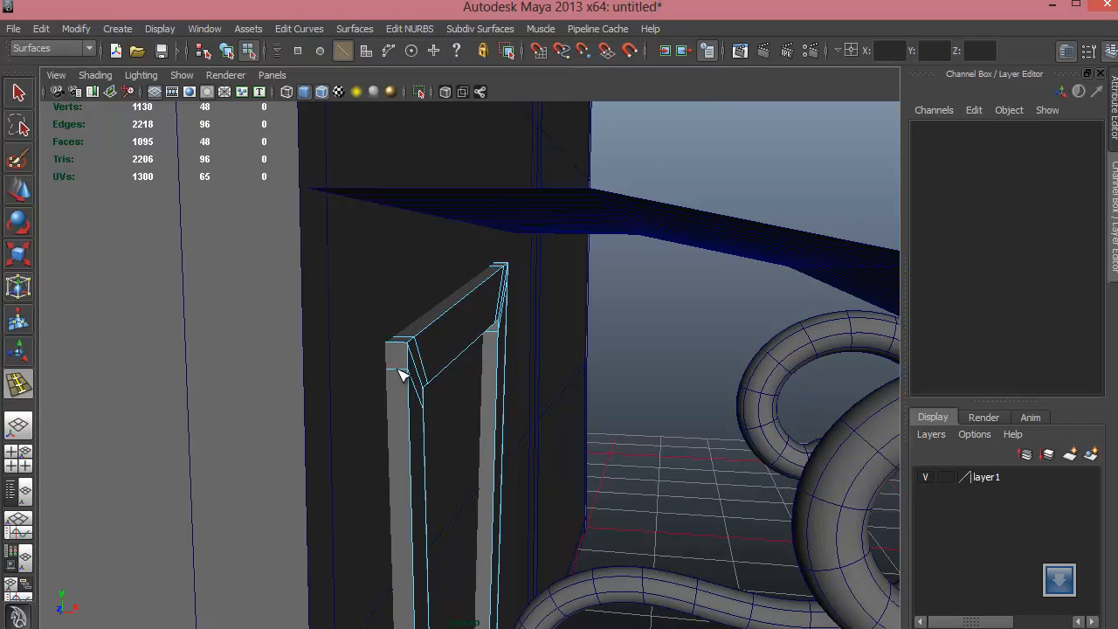
{"action": "left_click", "coordinate": [404, 373]}
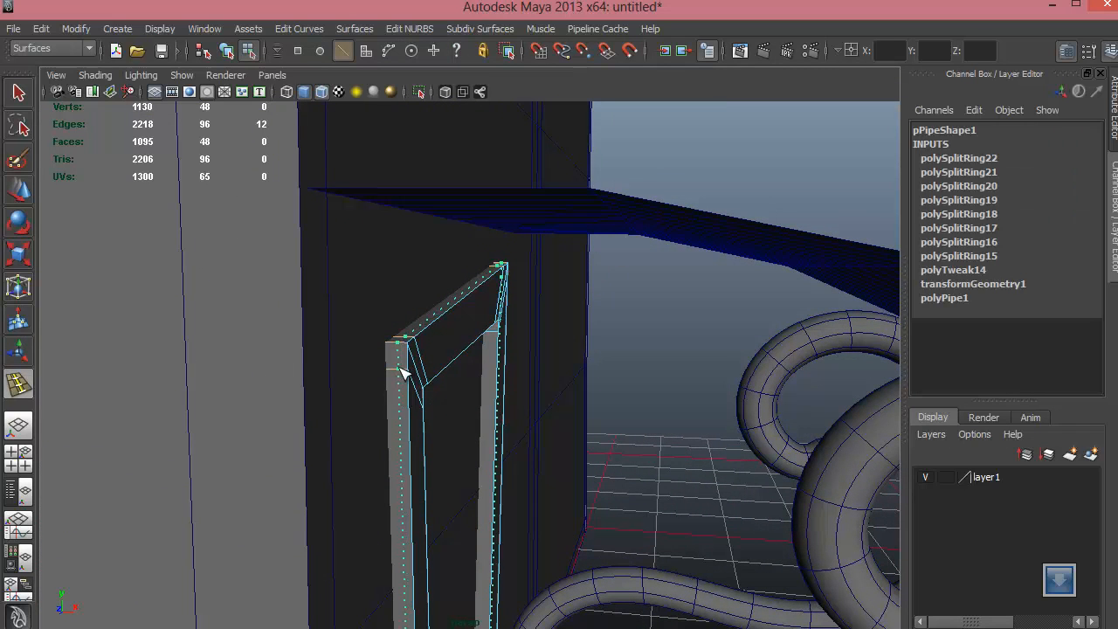
{"action": "left_click", "coordinate": [402, 368]}
{"action": "left_click_drag", "start_coordinate": [414, 384], "coordinate": [470, 408], "text": "alt"}
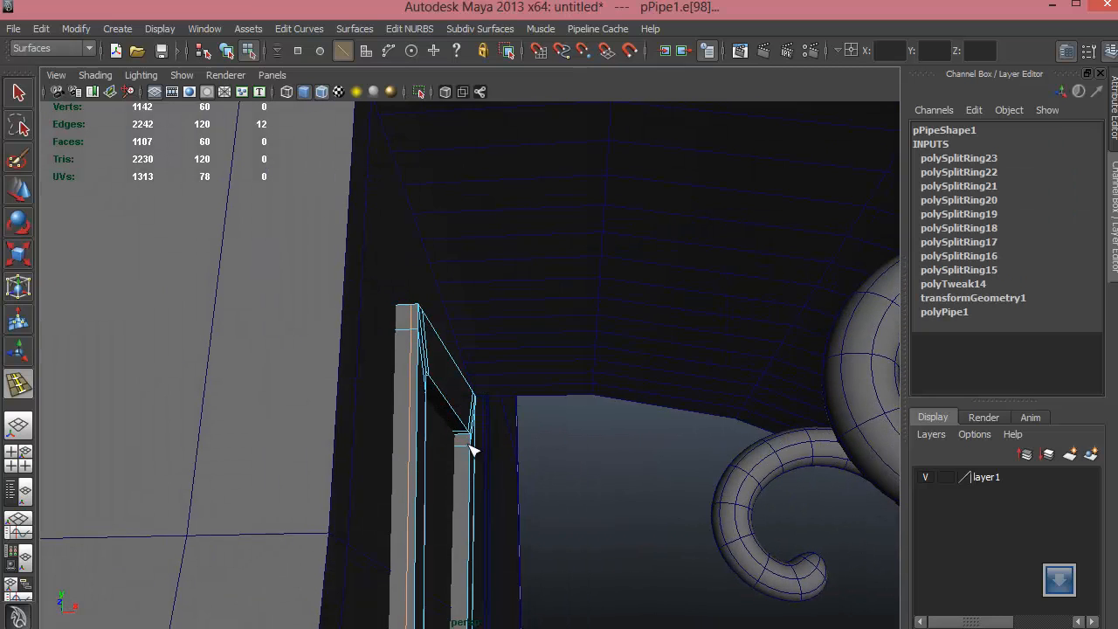
{"action": "left_click", "coordinate": [468, 450]}
{"action": "left_click_drag", "start_coordinate": [469, 450], "coordinate": [384, 450], "text": "alt"}
{"action": "left_click", "coordinate": [9, 195]}
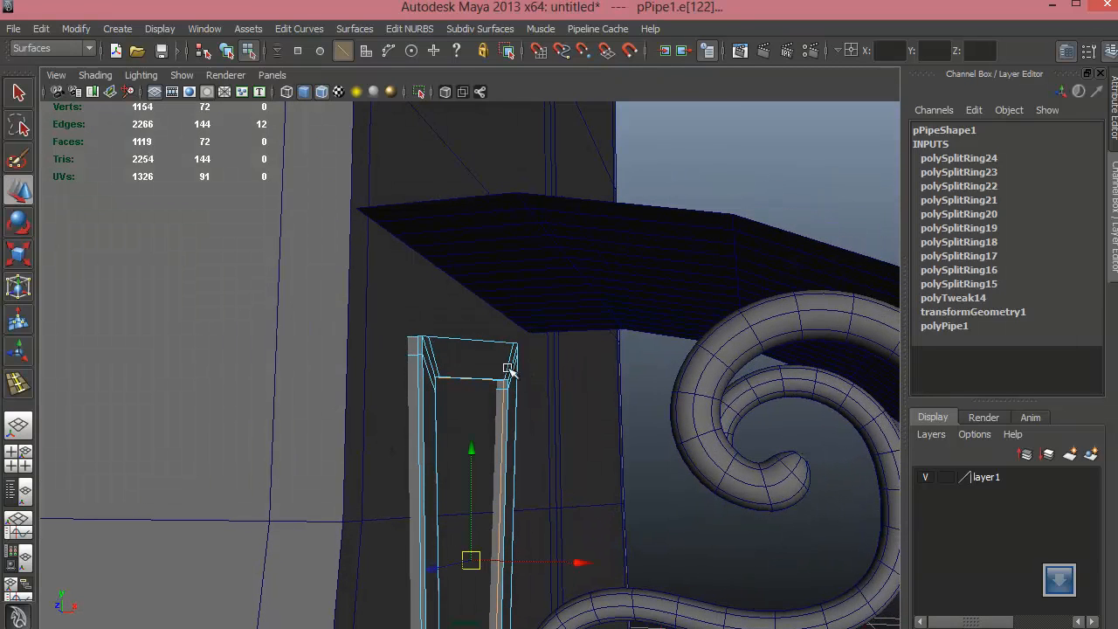
{"action": "right_click_drag", "start_coordinate": [441, 397], "coordinate": [472, 425]}
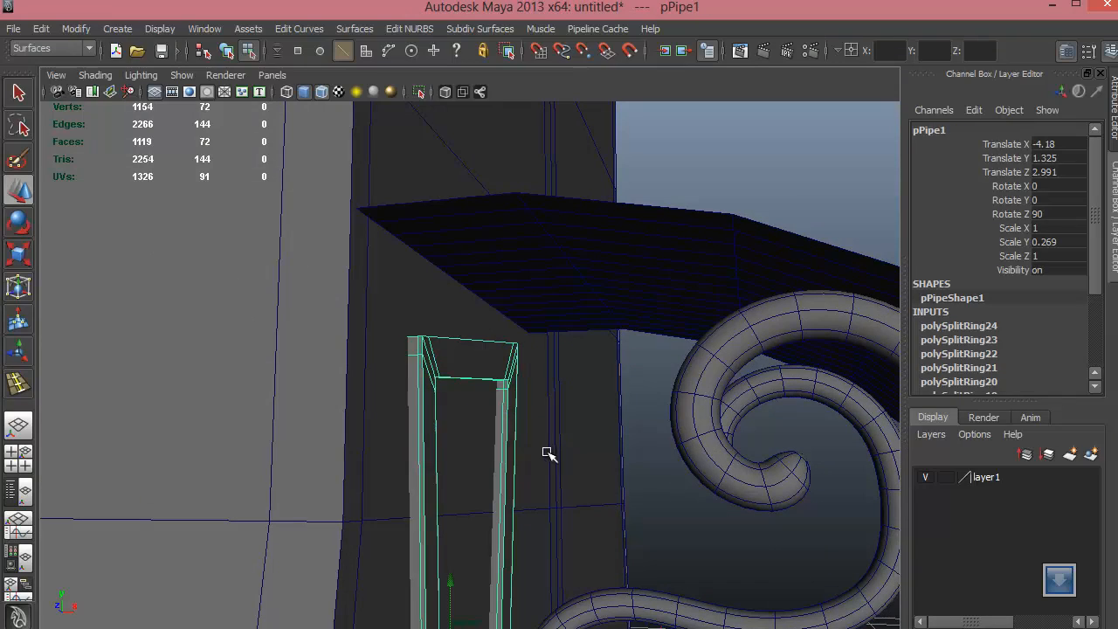
Step: Deselect the door frame and examine the entrance, the awning and the whole building from several angles
{"action": "left_click", "coordinate": [497, 456]}
{"action": "left_click_drag", "start_coordinate": [497, 457], "coordinate": [494, 382], "text": "alt"}
{"action": "left_click", "coordinate": [476, 400]}
{"action": "right_click_drag", "start_coordinate": [489, 381], "coordinate": [476, 424]}
{"action": "left_click_drag", "start_coordinate": [635, 562], "coordinate": [557, 524], "text": "alt"}
{"action": "left_click_drag", "start_coordinate": [536, 590], "coordinate": [689, 600], "text": "alt"}
{"action": "left_click", "coordinate": [691, 600]}
{"action": "middle_click_drag", "start_coordinate": [617, 428], "coordinate": [657, 336], "text": "alt"}
{"action": "scroll", "coordinate": [598, 370], "scroll_direction": "down", "scroll_amount": 1}
{"action": "mouse_move", "coordinate": [598, 371]}
{"action": "left_mouse_down", "text": "alt"}
{"action": "mouse_move", "coordinate": [663, 394]}
{"action": "mouse_move", "coordinate": [611, 376]}
{"action": "left_mouse_up", "text": "alt"}
{"action": "right_click_drag", "start_coordinate": [611, 376], "coordinate": [492, 332], "text": "alt"}
{"action": "middle_click_drag", "start_coordinate": [492, 332], "coordinate": [501, 424], "text": "alt"}
{"action": "left_click_drag", "start_coordinate": [501, 425], "coordinate": [482, 437], "text": "alt"}
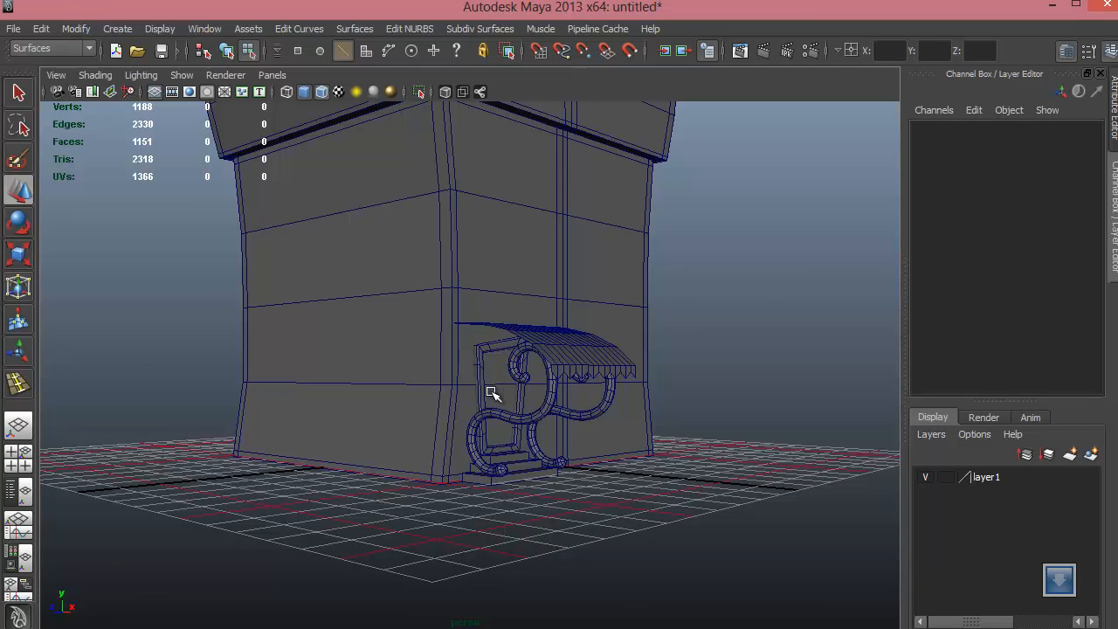
{"action": "left_click_drag", "start_coordinate": [492, 393], "coordinate": [463, 370], "text": "alt"}
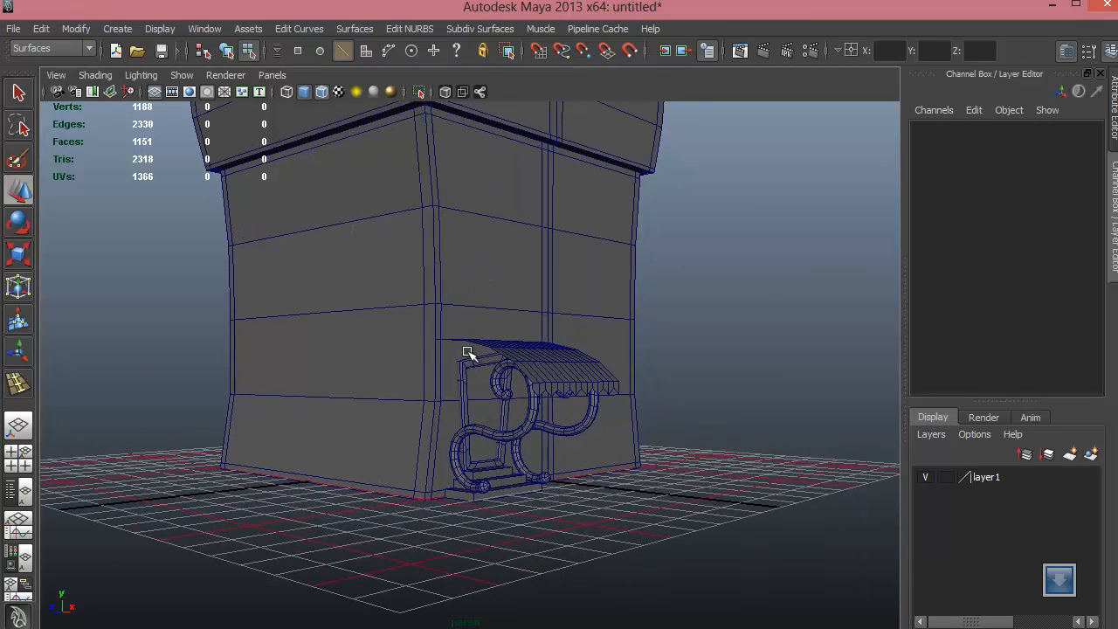
{"action": "left_click_drag", "start_coordinate": [495, 377], "coordinate": [475, 316], "text": "alt"}
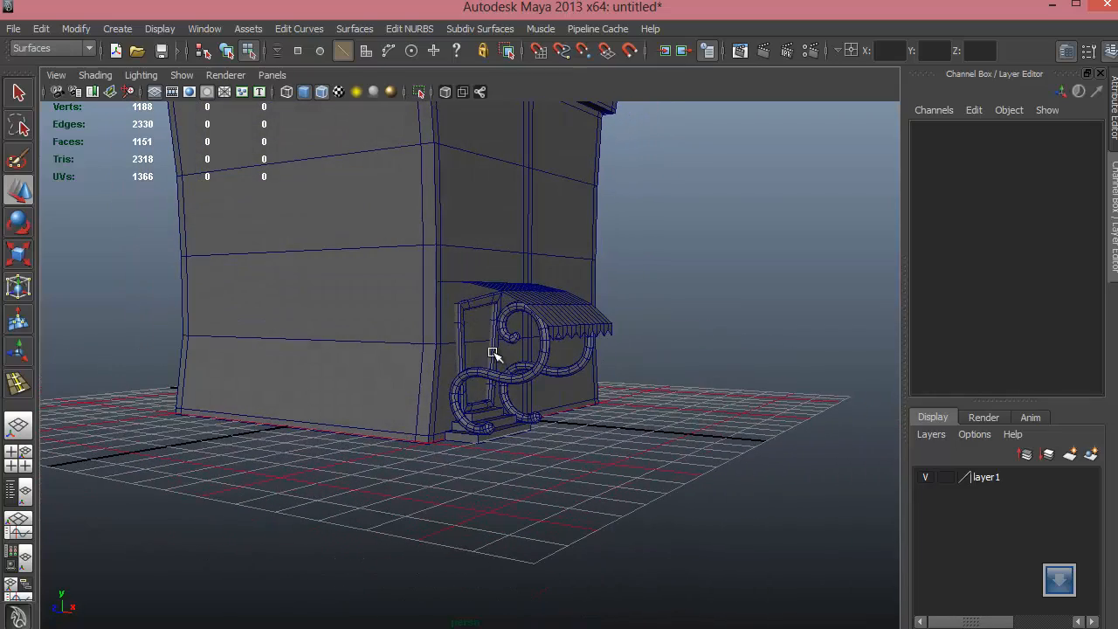
{"action": "left_click_drag", "start_coordinate": [551, 357], "coordinate": [442, 190], "text": "alt"}
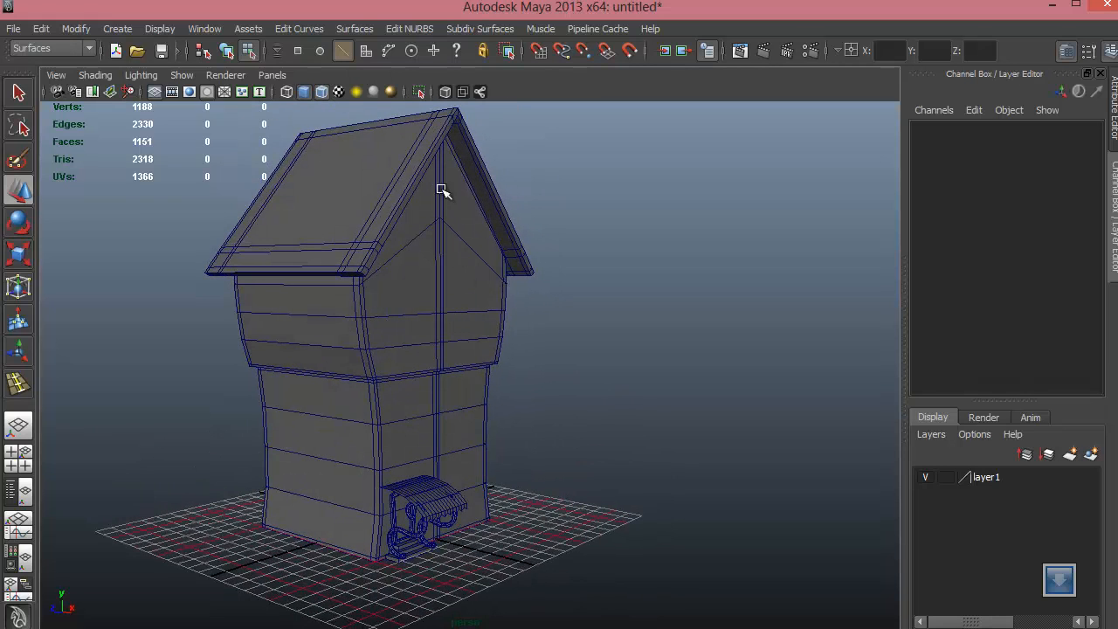
Step: Create a polygon pipe and move it out in front of the building, to about 7.93 along X
{"action": "left_click", "coordinate": [127, 30]}
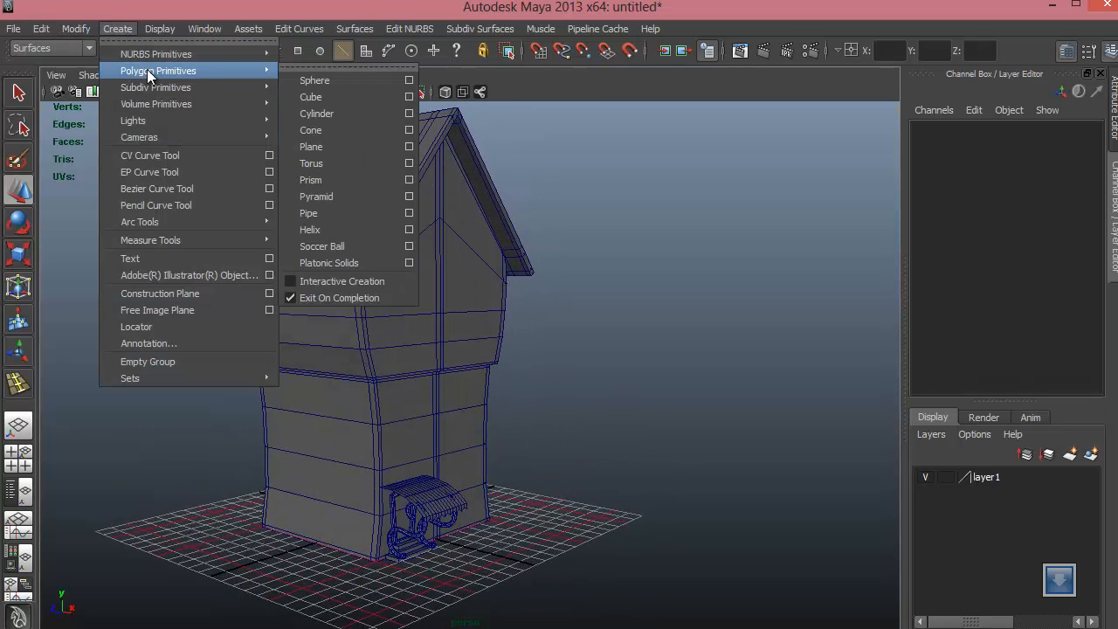
{"action": "mouse_move", "coordinate": [263, 75]}
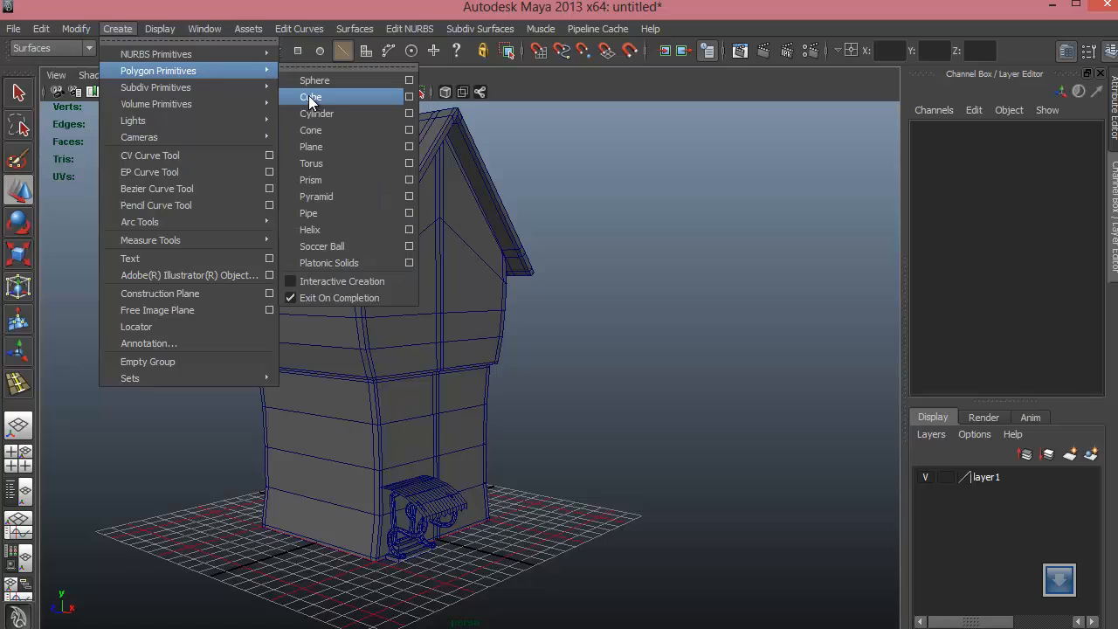
{"action": "left_click", "coordinate": [328, 214]}
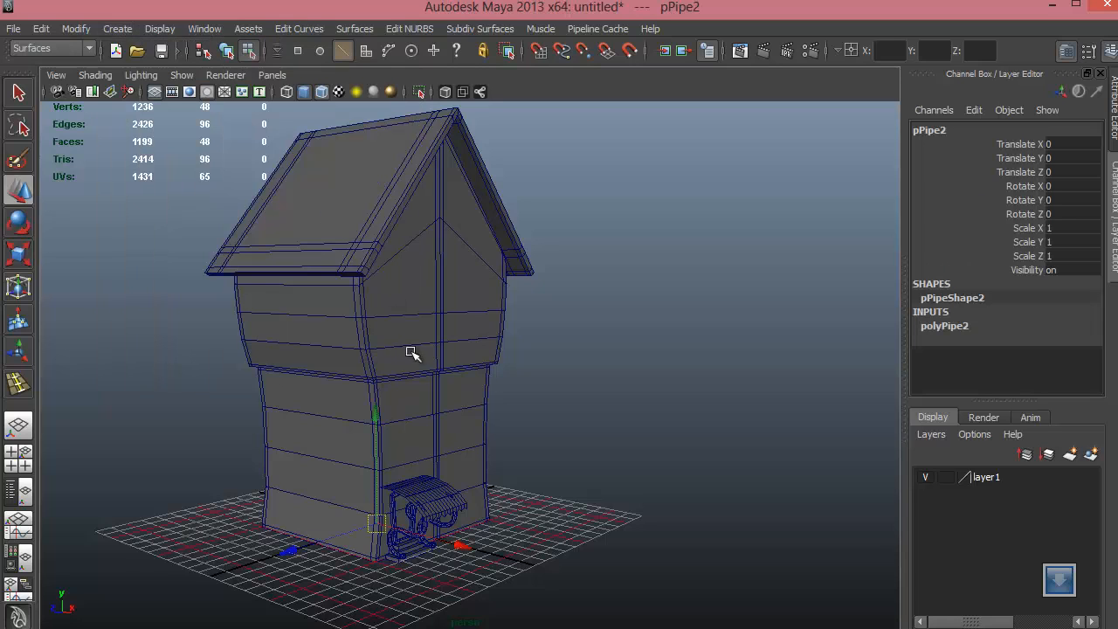
{"action": "middle_click_drag", "start_coordinate": [446, 401], "coordinate": [437, 332], "text": "alt"}
{"action": "left_click_drag", "start_coordinate": [437, 332], "coordinate": [563, 491], "text": "alt"}
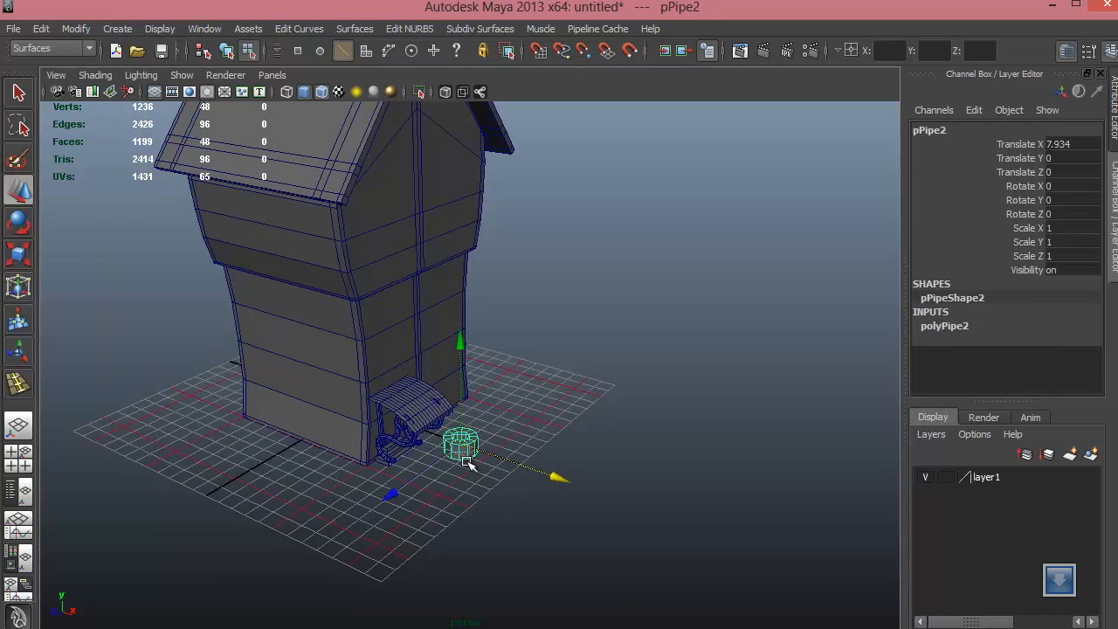
Step: Turn the pipe into a thin ring by setting its height to 0.3 and its thickness to 0.2
{"action": "left_click_drag", "start_coordinate": [467, 462], "coordinate": [416, 459], "text": "alt"}
{"action": "right_click_drag", "start_coordinate": [604, 503], "coordinate": [781, 543], "text": "alt"}
{"action": "middle_click_drag", "start_coordinate": [436, 503], "coordinate": [451, 461], "text": "alt"}
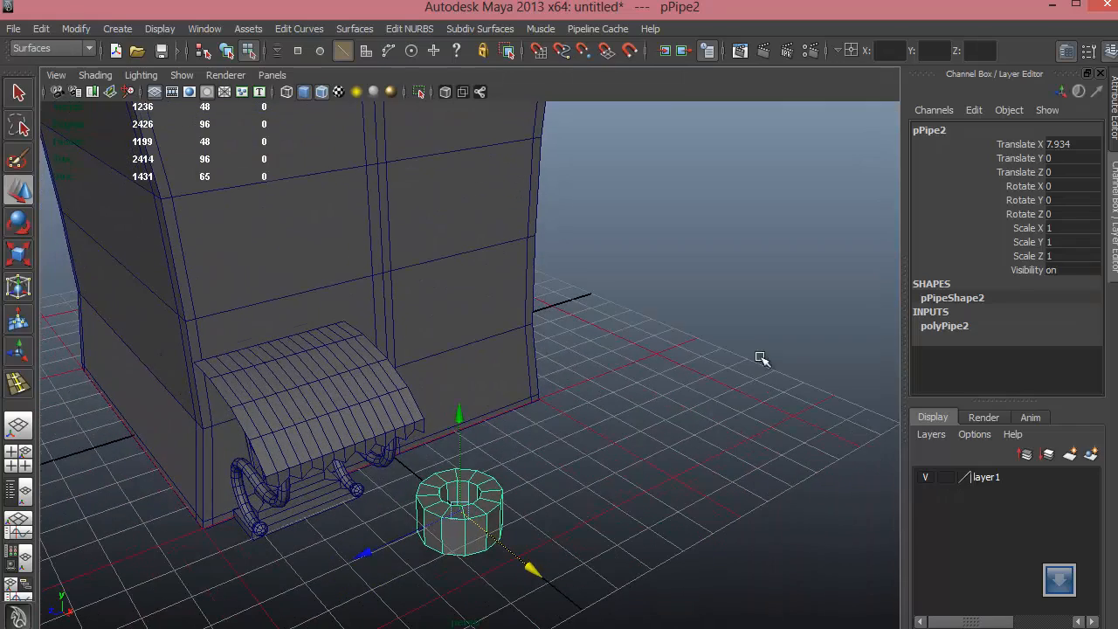
{"action": "left_click", "coordinate": [966, 325]}
{"action": "left_click", "coordinate": [1016, 354]}
{"action": "middle_click_drag", "start_coordinate": [736, 387], "coordinate": [703, 397]}
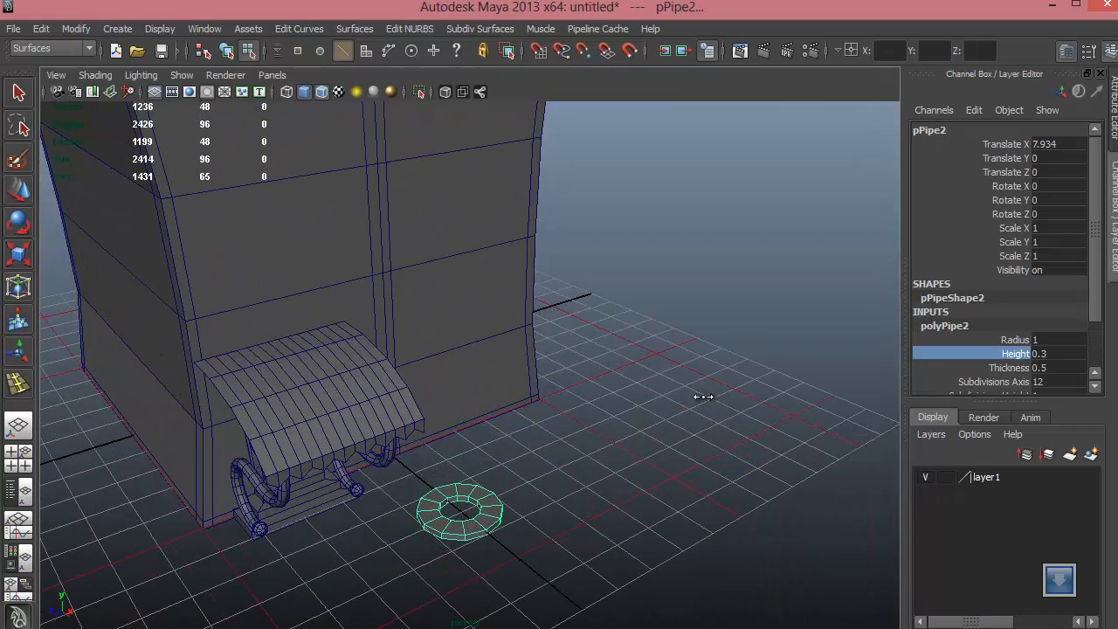
{"action": "left_click_drag", "start_coordinate": [703, 397], "coordinate": [900, 421], "text": "alt"}
{"action": "left_click", "coordinate": [992, 368]}
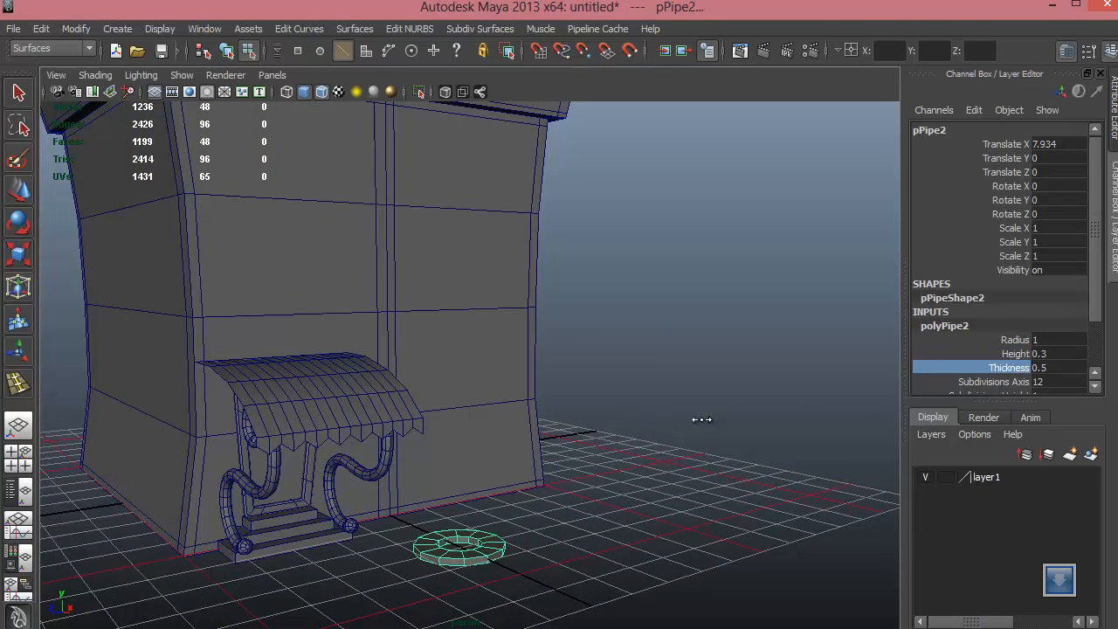
{"action": "mouse_move", "coordinate": [709, 415]}
{"action": "middle_mouse_down"}
{"action": "mouse_move", "coordinate": [695, 419]}
{"action": "mouse_move", "coordinate": [705, 417]}
{"action": "middle_mouse_up"}
{"action": "left_click_drag", "start_coordinate": [701, 423], "coordinate": [603, 546], "text": "alt"}
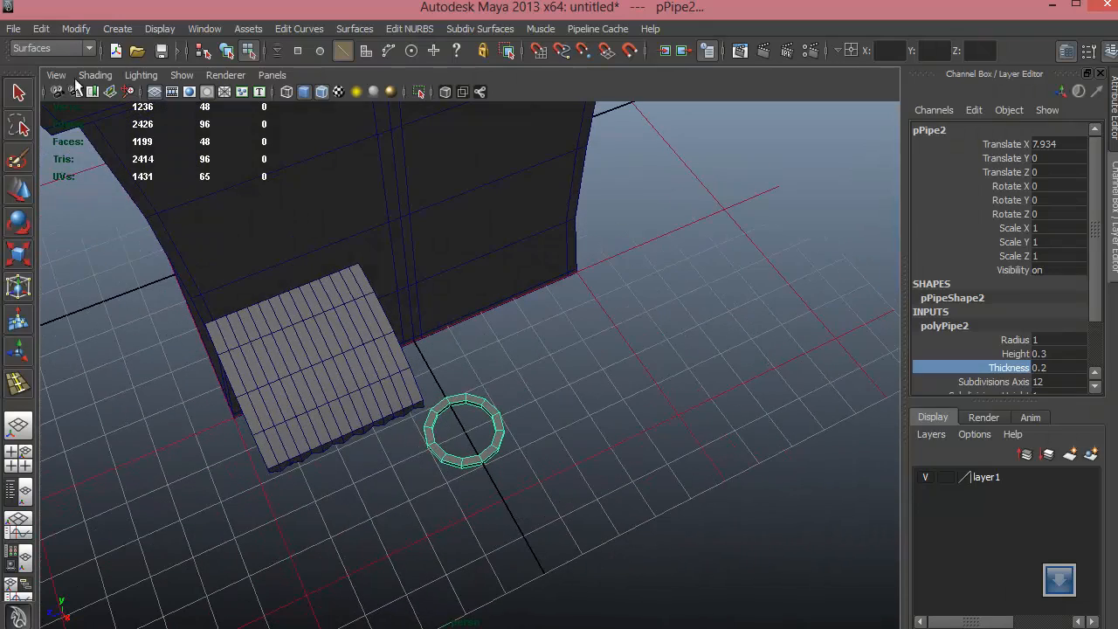
Step: Create a polygon cube and move it along X into the middle of the ring, to about 7.85
{"action": "left_click", "coordinate": [128, 31]}
{"action": "mouse_move", "coordinate": [139, 69]}
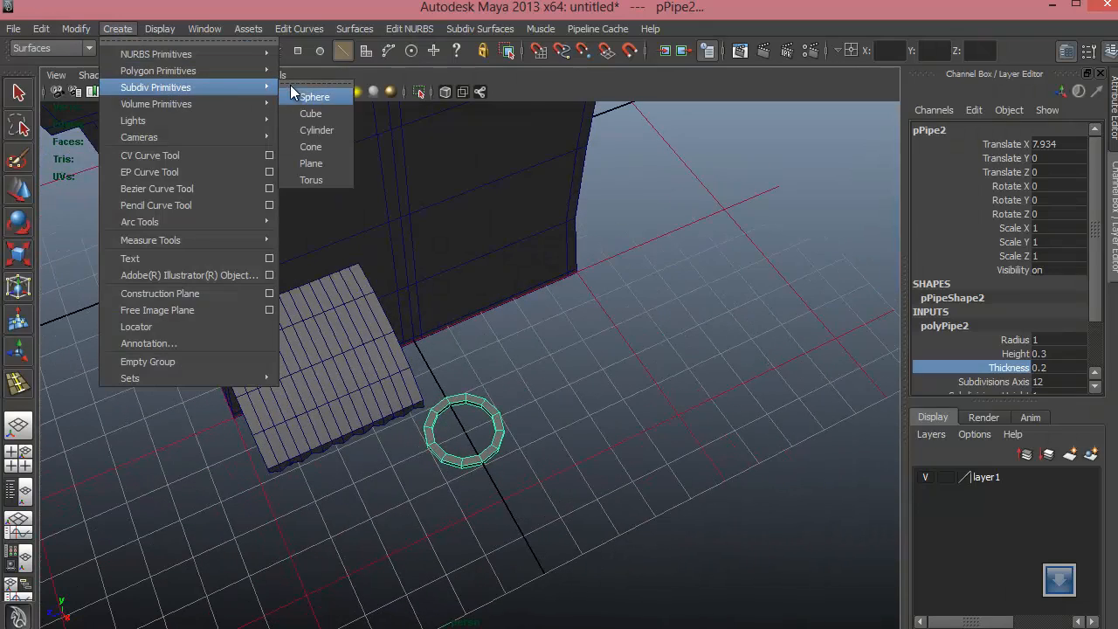
{"action": "left_click", "coordinate": [311, 98]}
{"action": "left_click_drag", "start_coordinate": [378, 235], "coordinate": [506, 323], "text": "alt"}
{"action": "key", "text": "w"}
{"action": "left_click_drag", "start_coordinate": [324, 300], "coordinate": [535, 472]}
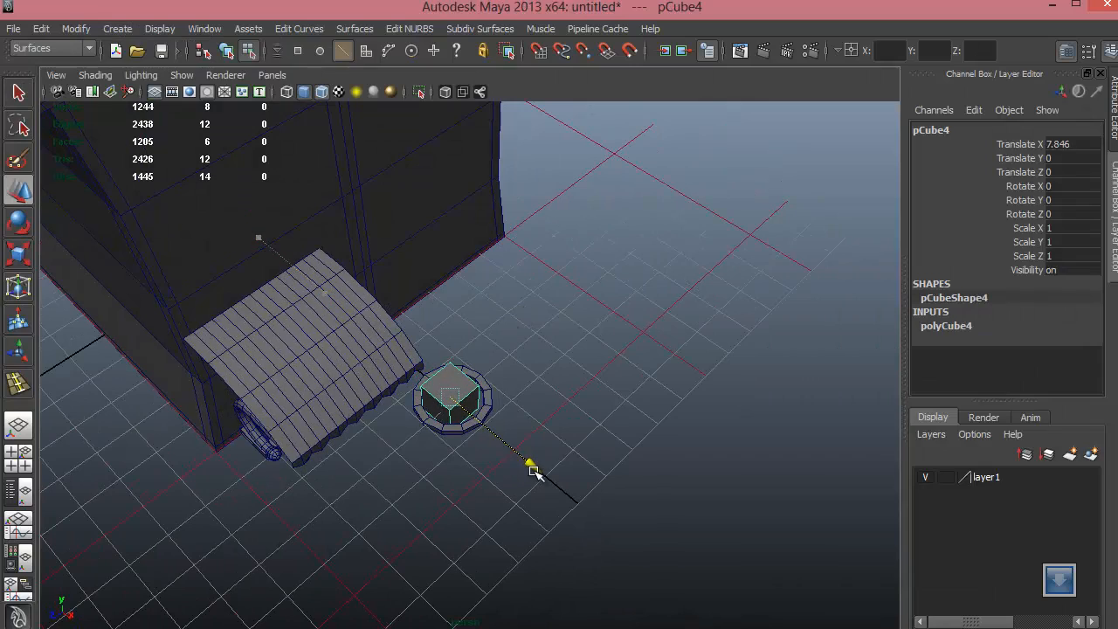
Step: Snap the cube and the ring along X to the same grid point at Translate X 10
{"action": "right_click_drag", "start_coordinate": [455, 400], "coordinate": [644, 512], "text": "alt"}
{"action": "middle_click_drag", "start_coordinate": [573, 493], "coordinate": [564, 352], "text": "alt"}
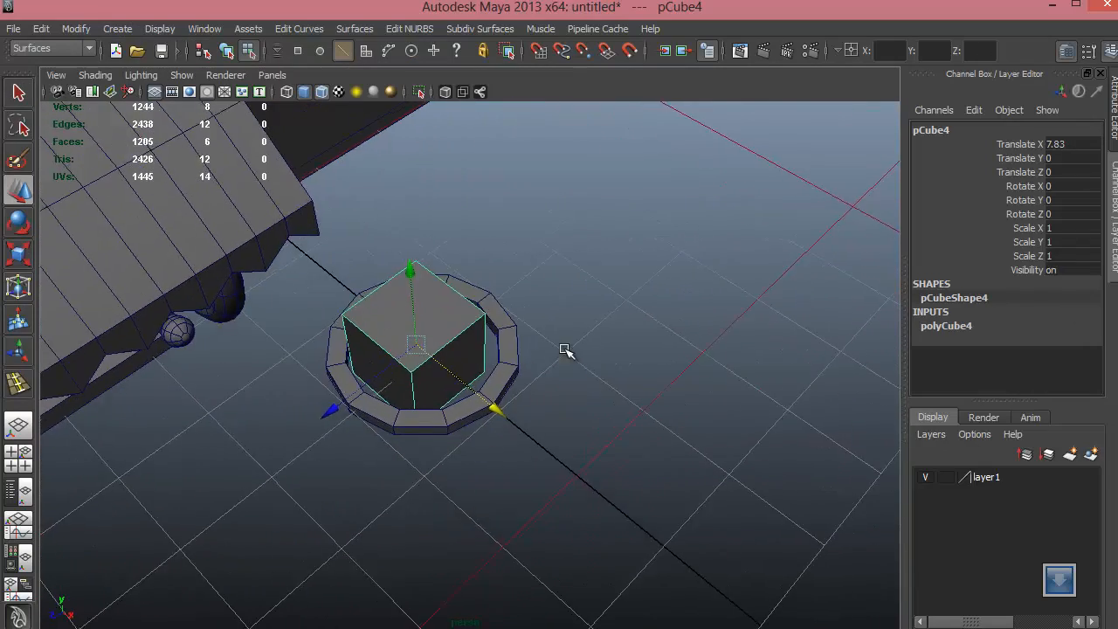
{"action": "left_click_drag", "start_coordinate": [450, 389], "coordinate": [498, 402], "text": "alt"}
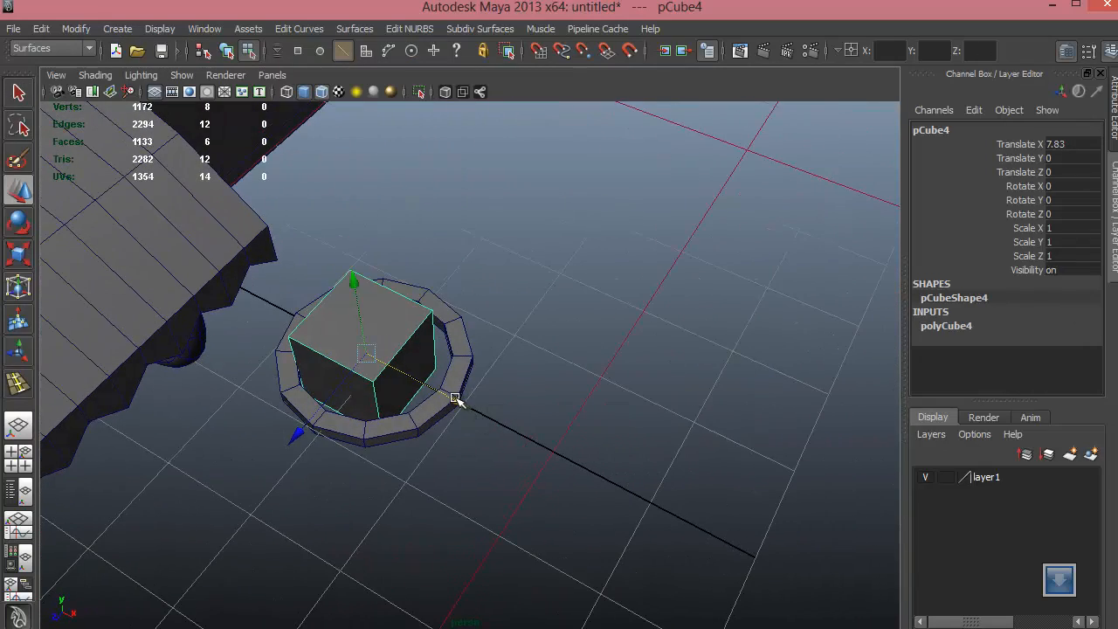
{"action": "key", "text": "x"}
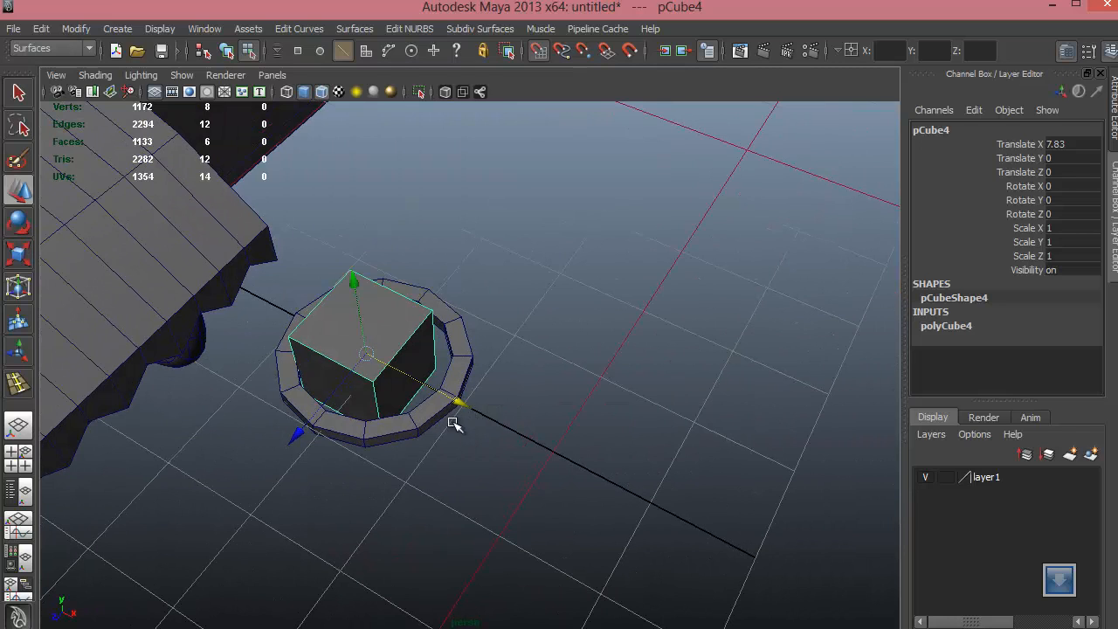
{"action": "left_click_drag", "start_coordinate": [448, 399], "coordinate": [586, 466]}
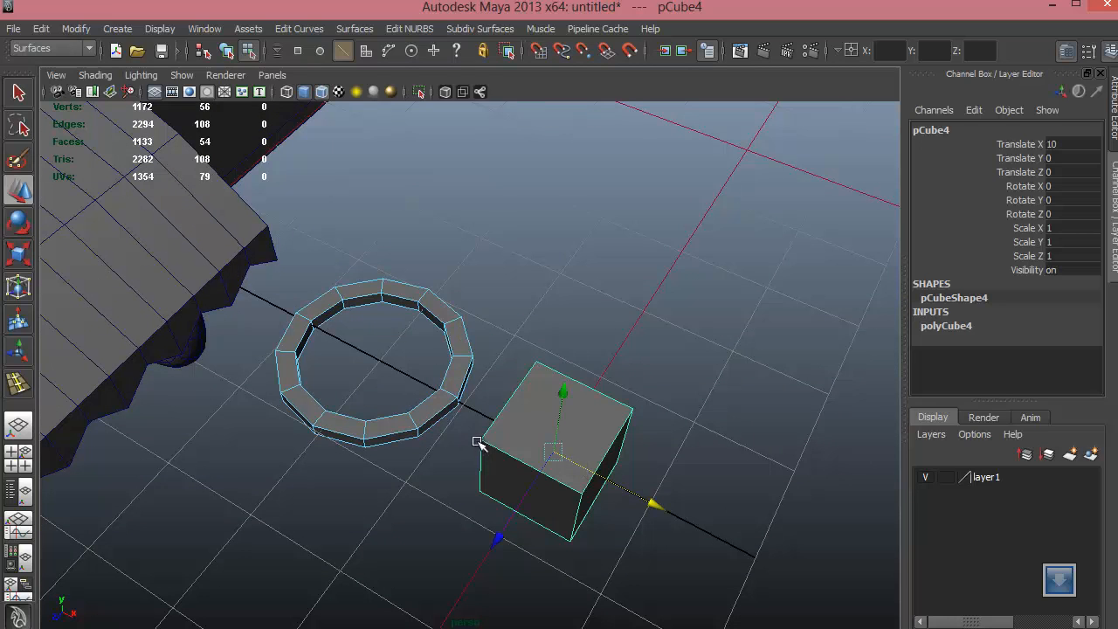
{"action": "right_click_drag", "start_coordinate": [445, 400], "coordinate": [411, 422]}
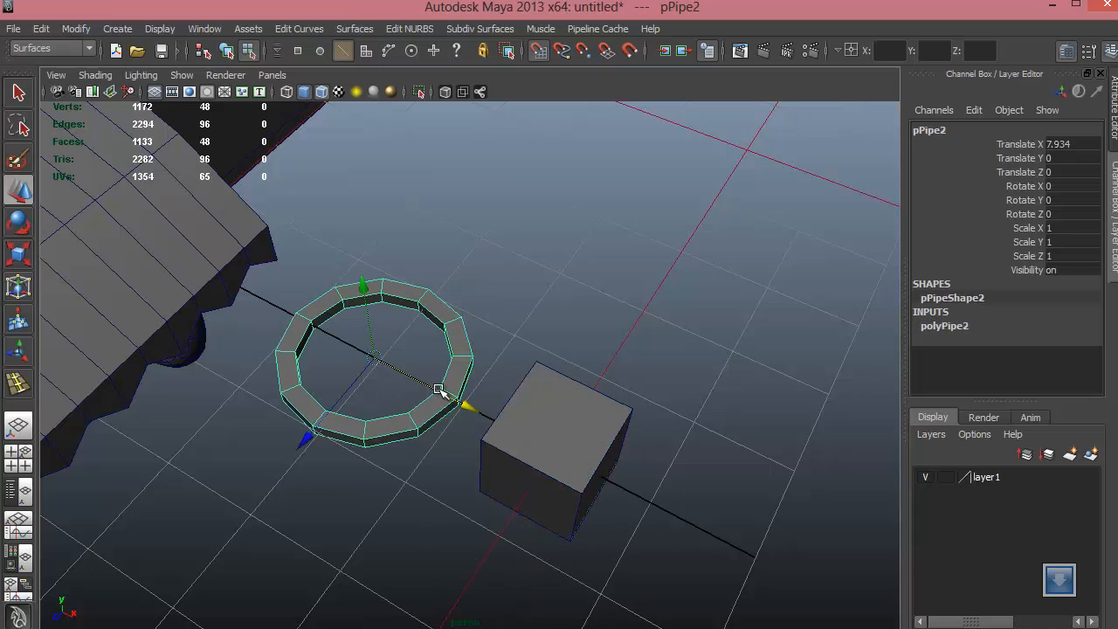
{"action": "left_click_drag", "start_coordinate": [445, 392], "coordinate": [565, 469]}
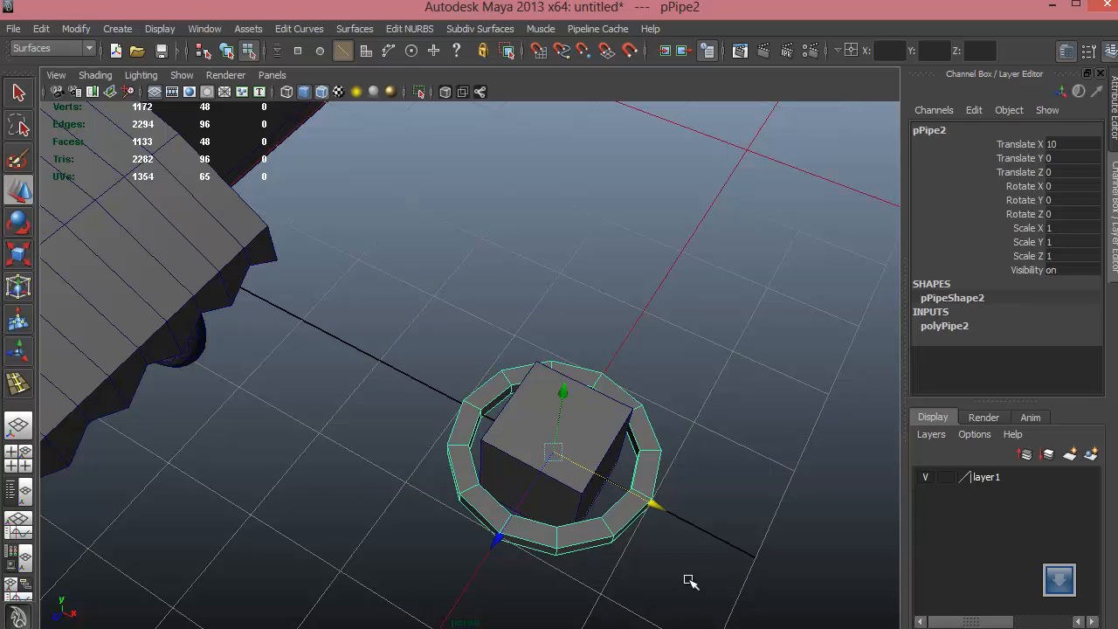
Step: Scale the cube down uniformly to about 0.143 at the centre of the ring
{"action": "left_click_drag", "start_coordinate": [689, 582], "coordinate": [634, 525], "text": "alt"}
{"action": "key", "text": "e"}
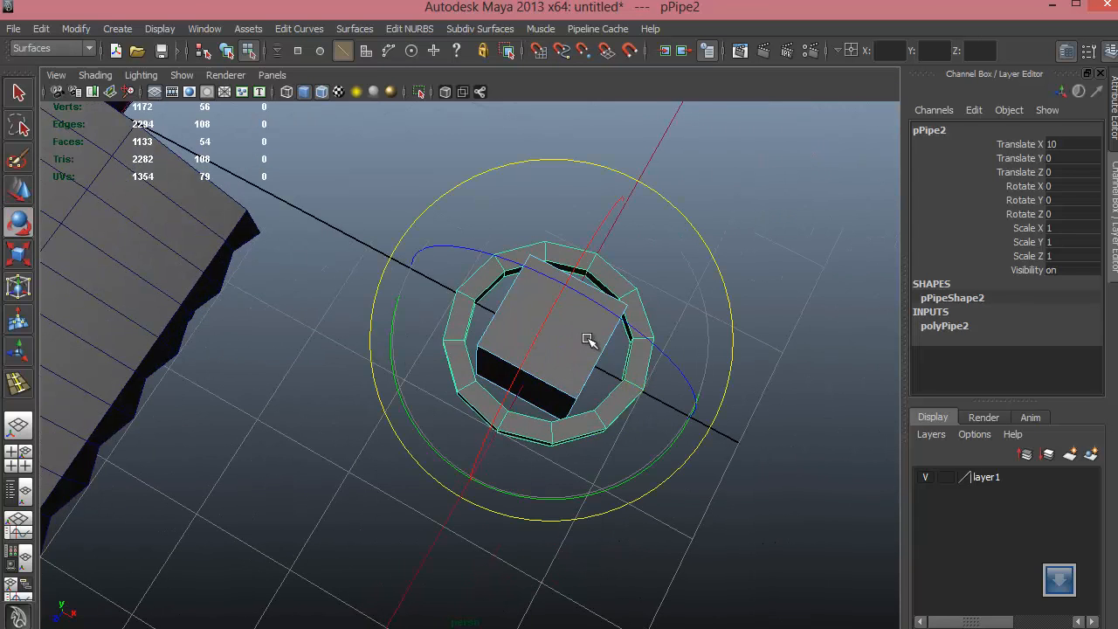
{"action": "right_click_drag", "start_coordinate": [588, 340], "coordinate": [578, 421]}
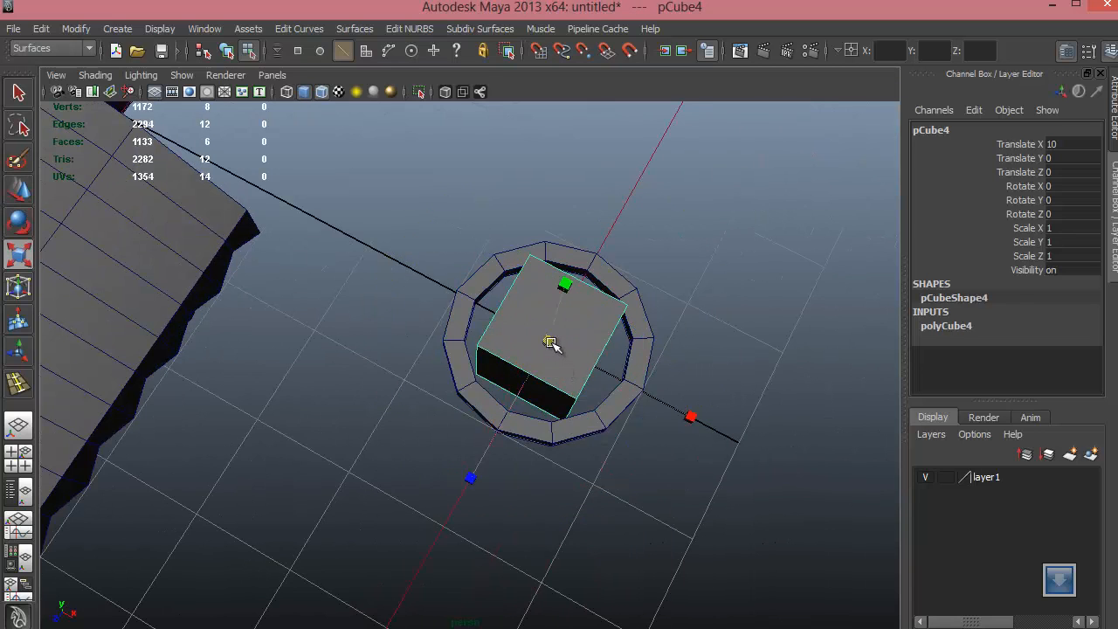
{"action": "left_click_drag", "start_coordinate": [549, 341], "coordinate": [489, 351]}
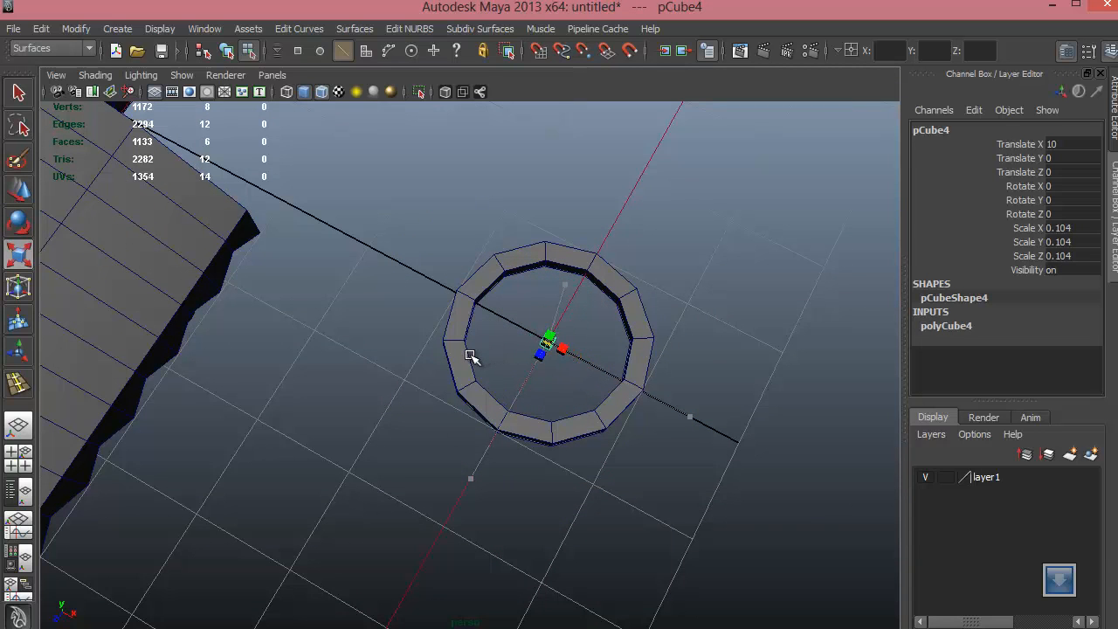
{"action": "left_click_drag", "start_coordinate": [537, 362], "coordinate": [557, 296], "text": "alt"}
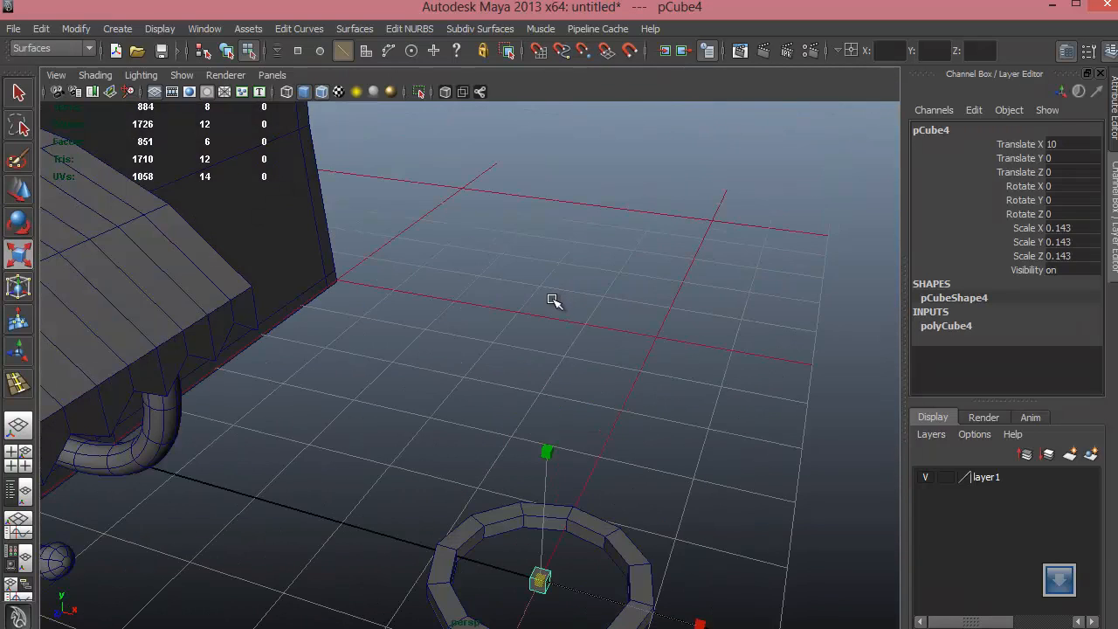
Step: Select the four vertical side faces of the small cube in the centre of the ring
{"action": "key", "text": "f"}
{"action": "right_click_drag", "start_coordinate": [634, 355], "coordinate": [239, 297], "text": "alt"}
{"action": "left_click_drag", "start_coordinate": [239, 297], "coordinate": [249, 334], "text": "alt"}
{"action": "right_click_drag", "start_coordinate": [488, 339], "coordinate": [491, 372]}
{"action": "left_click_drag", "start_coordinate": [481, 372], "coordinate": [471, 319], "text": "alt"}
{"action": "left_click", "coordinate": [485, 360]}
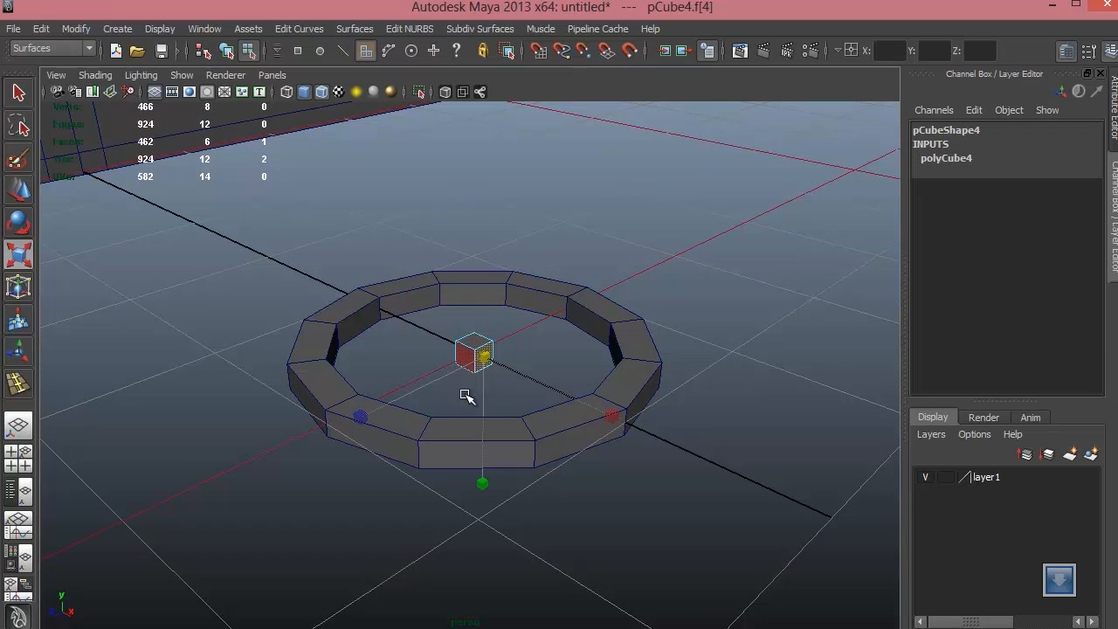
{"action": "left_click", "coordinate": [466, 358], "text": "shift"}
{"action": "left_click_drag", "start_coordinate": [465, 367], "coordinate": [760, 380], "text": "alt"}
{"action": "left_click_drag", "start_coordinate": [443, 389], "coordinate": [466, 377], "text": "alt"}
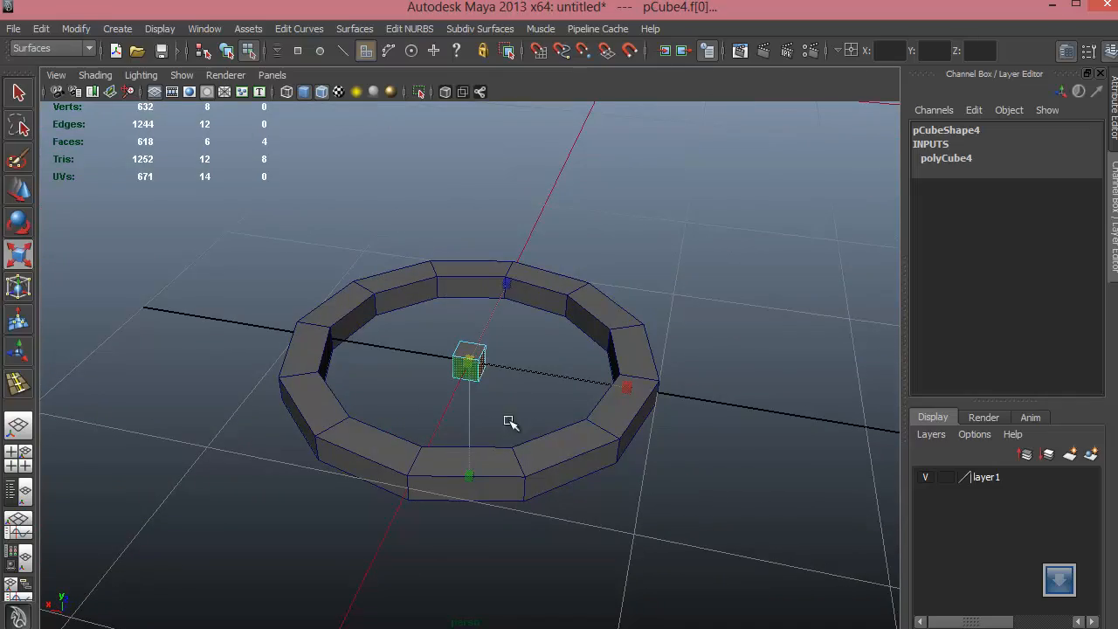
{"action": "left_click_drag", "start_coordinate": [511, 423], "coordinate": [623, 463], "text": "alt"}
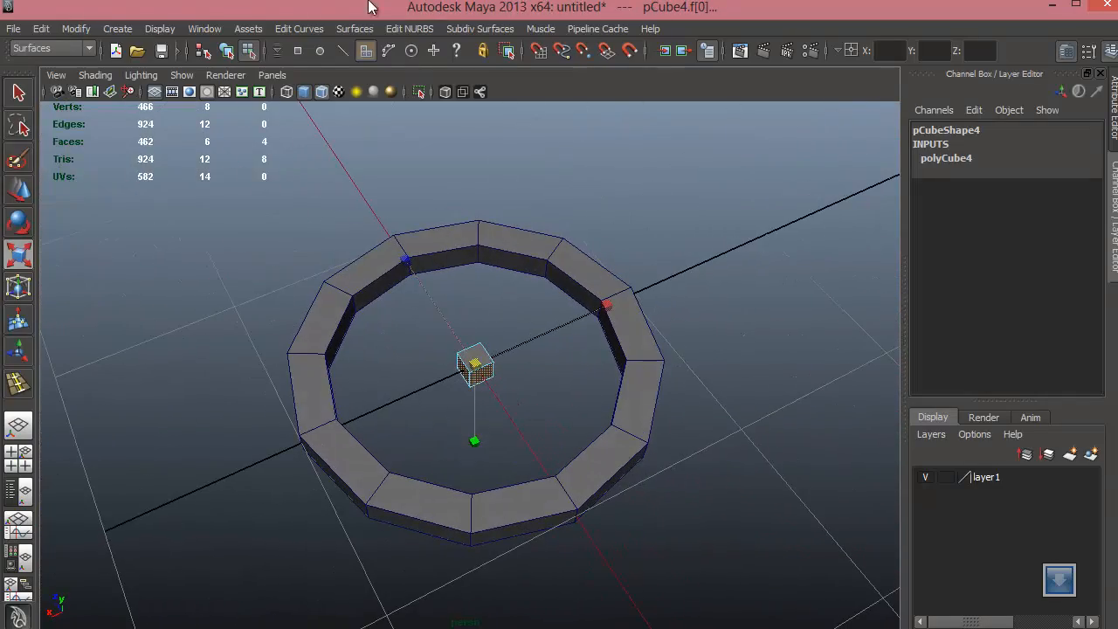
Step: Switch the modelling command set from Surfaces to Polygons with the cube's side faces selected
{"action": "double_click", "coordinate": [260, 3]}
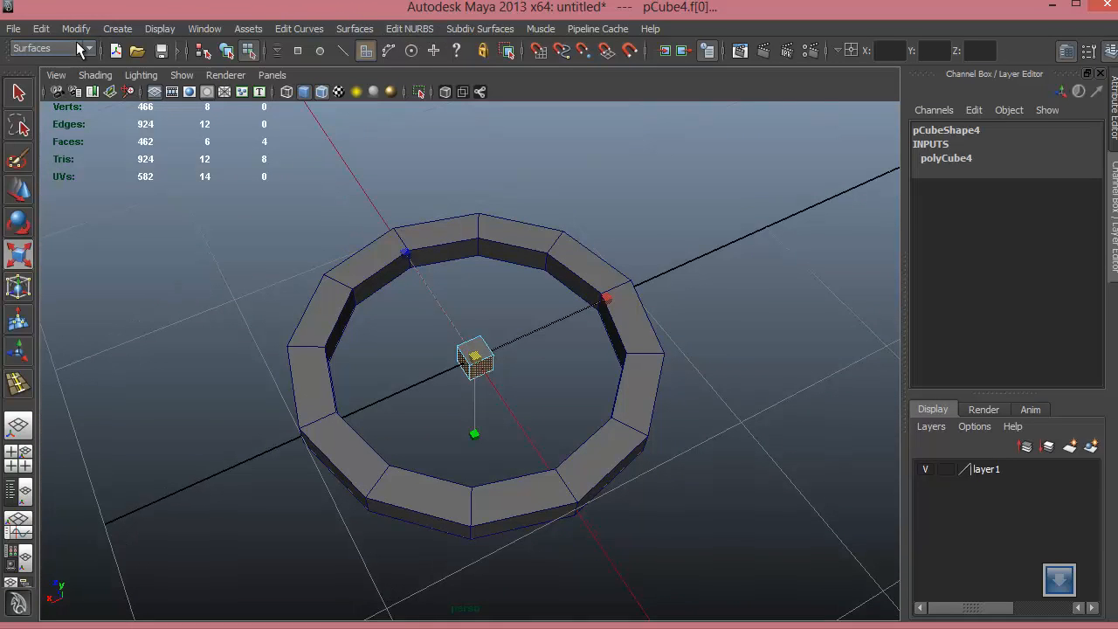
{"action": "left_click", "coordinate": [52, 48]}
{"action": "left_click", "coordinate": [30, 75]}
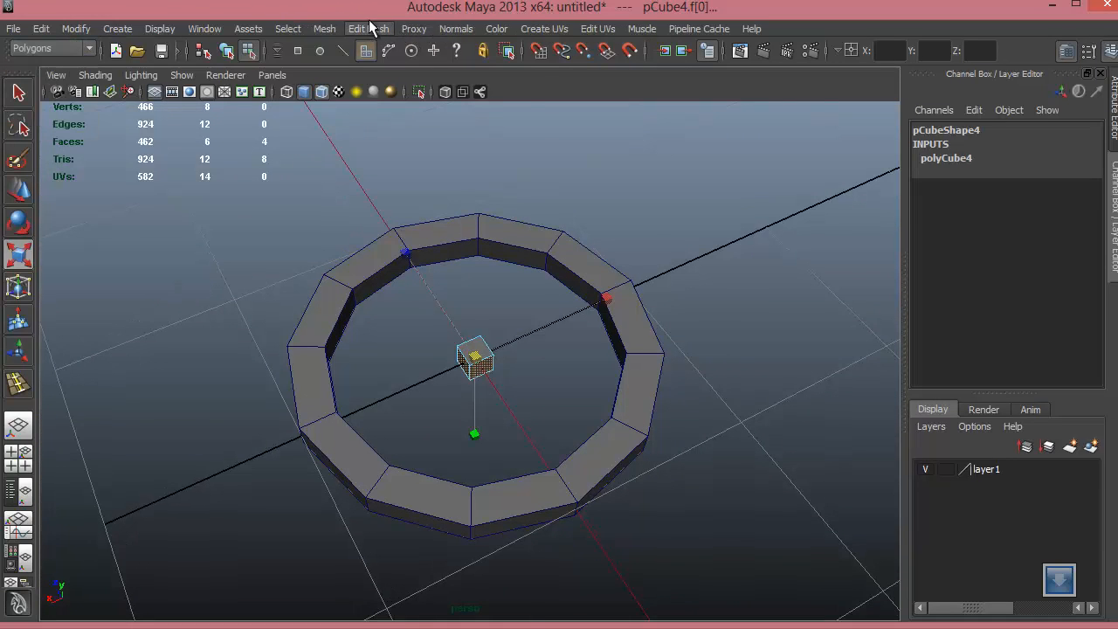
Step: Extrude the cube's four side faces outward until they meet the ring, forming four crossbars
{"action": "left_click", "coordinate": [369, 28]}
{"action": "left_click", "coordinate": [378, 54]}
{"action": "left_click_drag", "start_coordinate": [481, 396], "coordinate": [506, 347], "text": "alt"}
{"action": "right_click", "coordinate": [505, 349], "text": "shift"}
{"action": "left_click", "coordinate": [505, 393]}
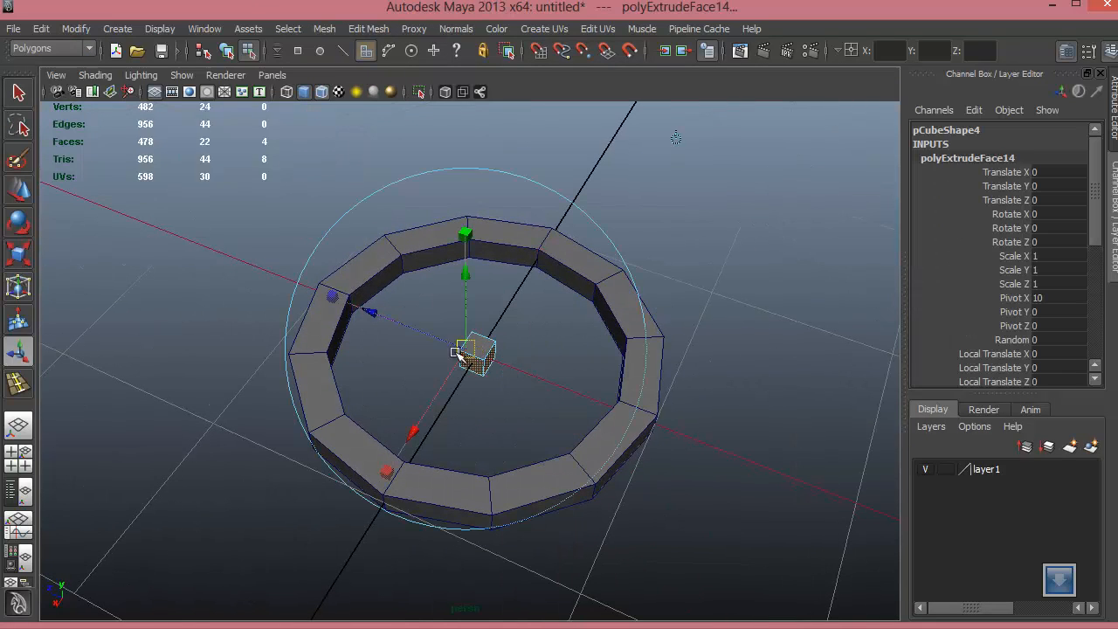
{"action": "left_click_drag", "start_coordinate": [394, 320], "coordinate": [281, 274]}
{"action": "left_click_drag", "start_coordinate": [387, 394], "coordinate": [380, 369], "text": "alt"}
Step: Flatten the cross vertically to a Scale Y of about 0.077
{"action": "right_click_drag", "start_coordinate": [483, 341], "coordinate": [465, 421]}
{"action": "right_click_drag", "start_coordinate": [629, 383], "coordinate": [515, 411], "text": "alt"}
{"action": "mouse_move", "coordinate": [515, 411]}
{"action": "left_mouse_down", "text": "alt"}
{"action": "mouse_move", "coordinate": [504, 424]}
{"action": "mouse_move", "coordinate": [499, 350]}
{"action": "mouse_move", "coordinate": [512, 424]}
{"action": "left_mouse_up", "text": "alt"}
{"action": "key", "text": "r"}
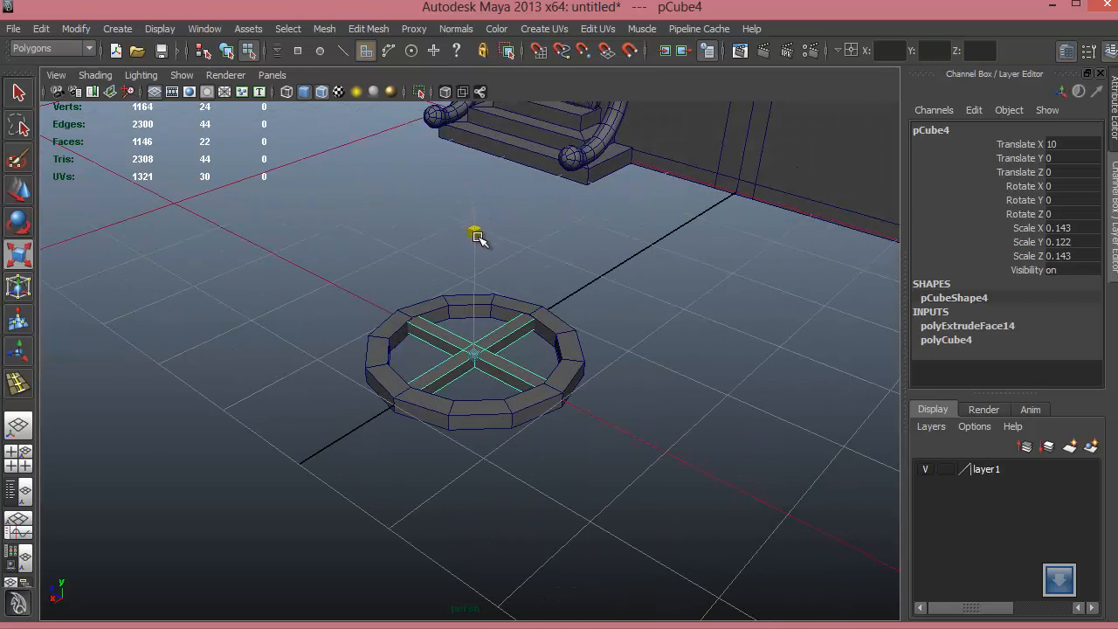
{"action": "left_click_drag", "start_coordinate": [479, 281], "coordinate": [471, 363], "text": "alt"}
Step: Group the cross and the ring together and centre the group's pivot
{"action": "right_click_drag", "start_coordinate": [480, 329], "coordinate": [477, 421]}
{"action": "left_click_drag", "start_coordinate": [556, 444], "coordinate": [595, 428], "text": "alt"}
{"action": "left_click", "coordinate": [225, 52]}
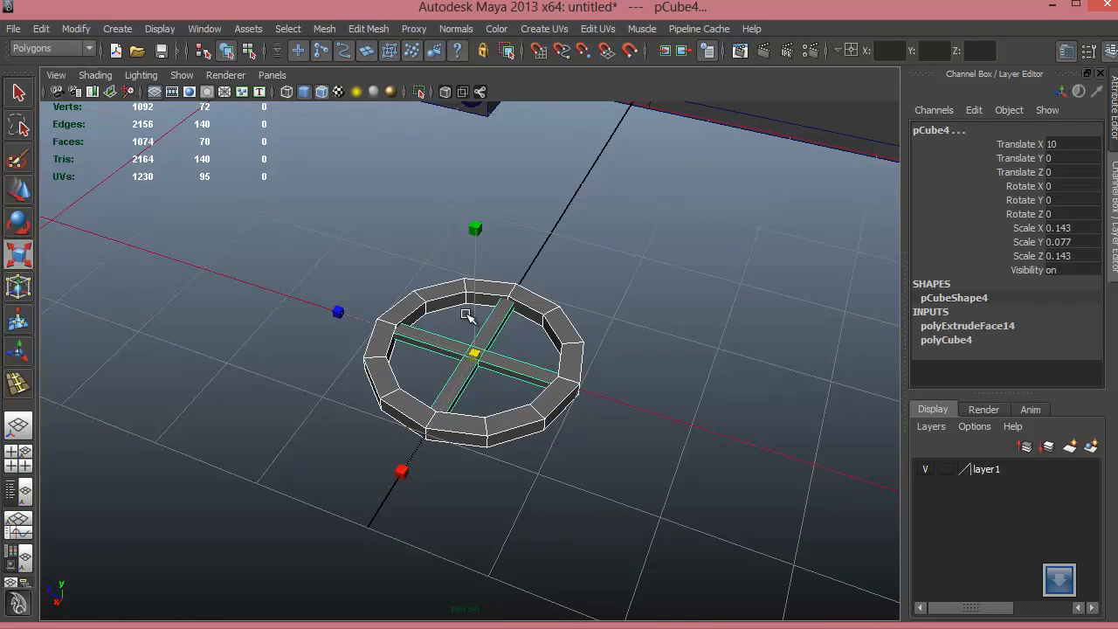
{"action": "key", "text": "ctrl+g"}
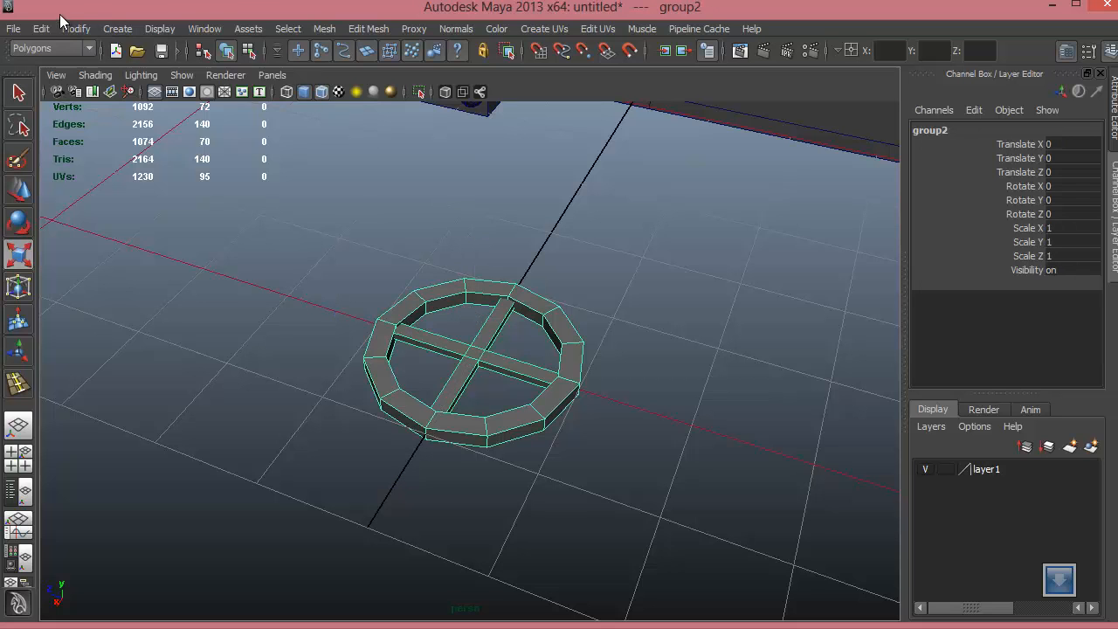
{"action": "left_click", "coordinate": [76, 29]}
{"action": "left_click", "coordinate": [109, 197]}
Step: Stand the window group upright by setting its Rotate Z to 90
{"action": "left_click_drag", "start_coordinate": [367, 350], "coordinate": [640, 366], "text": "alt"}
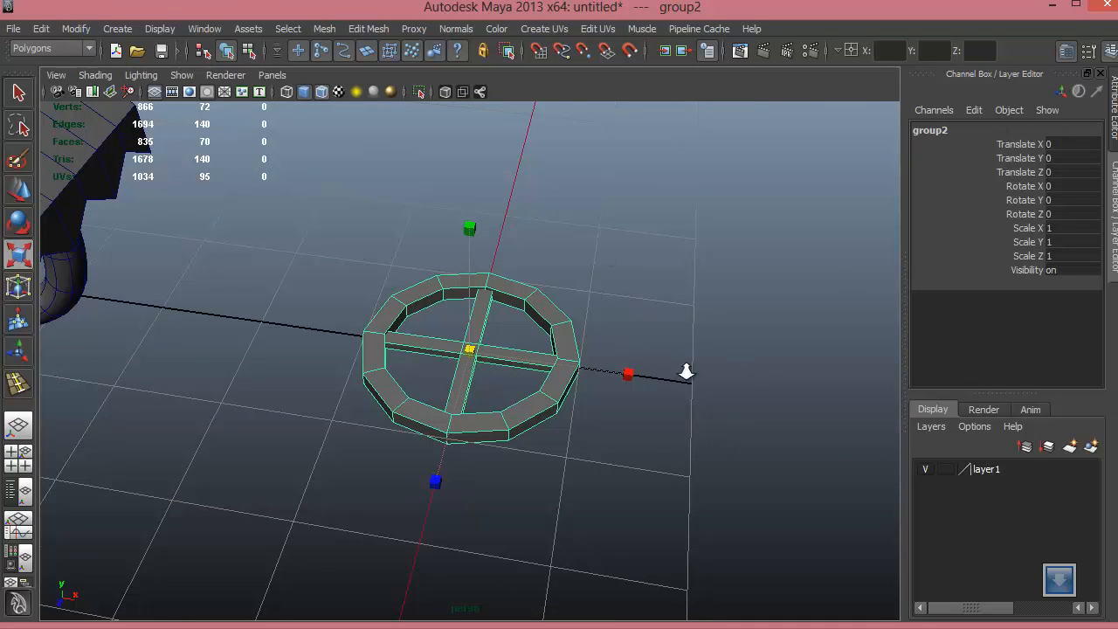
{"action": "right_click_drag", "start_coordinate": [687, 371], "coordinate": [456, 382], "text": "alt"}
{"action": "left_click_drag", "start_coordinate": [456, 381], "coordinate": [472, 377], "text": "alt"}
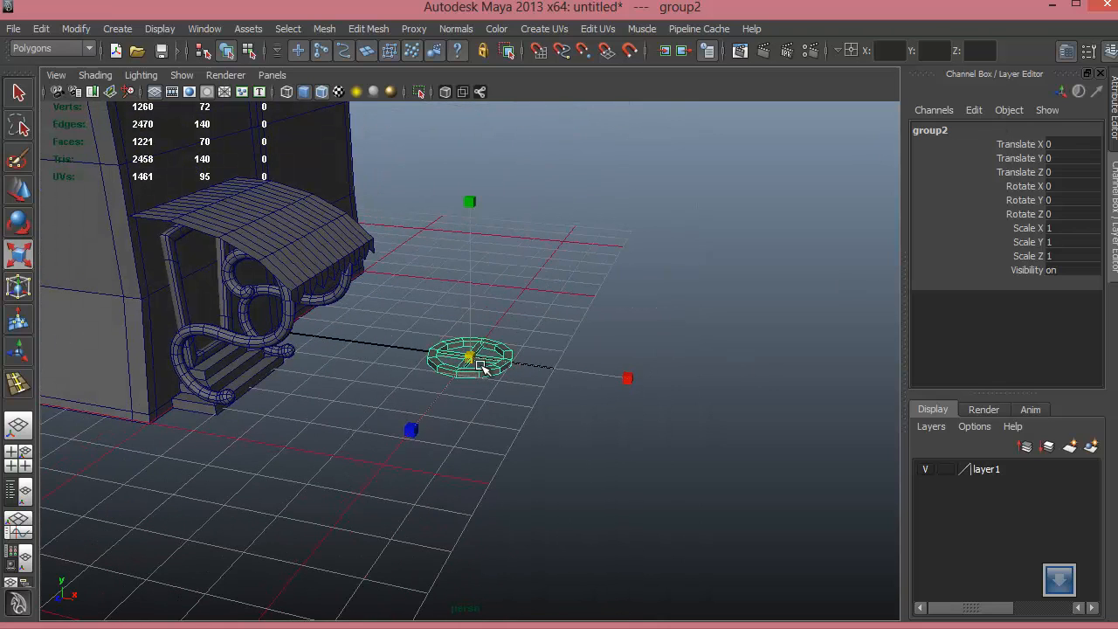
{"action": "key", "text": "e"}
{"action": "left_click_drag", "start_coordinate": [537, 223], "coordinate": [878, 291]}
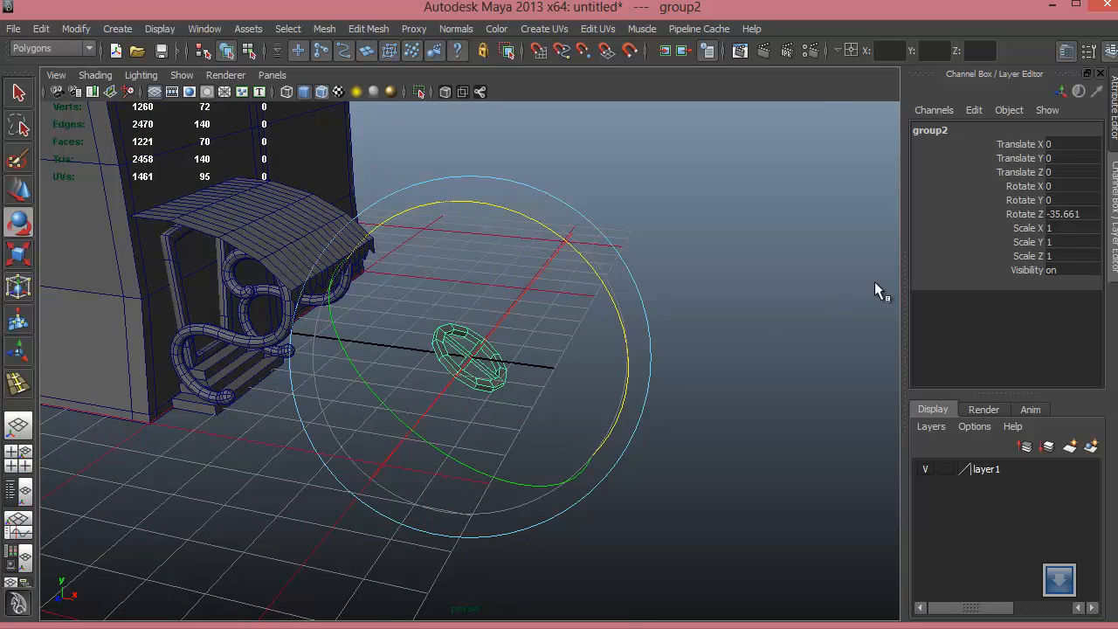
{"action": "key", "text": "Return"}
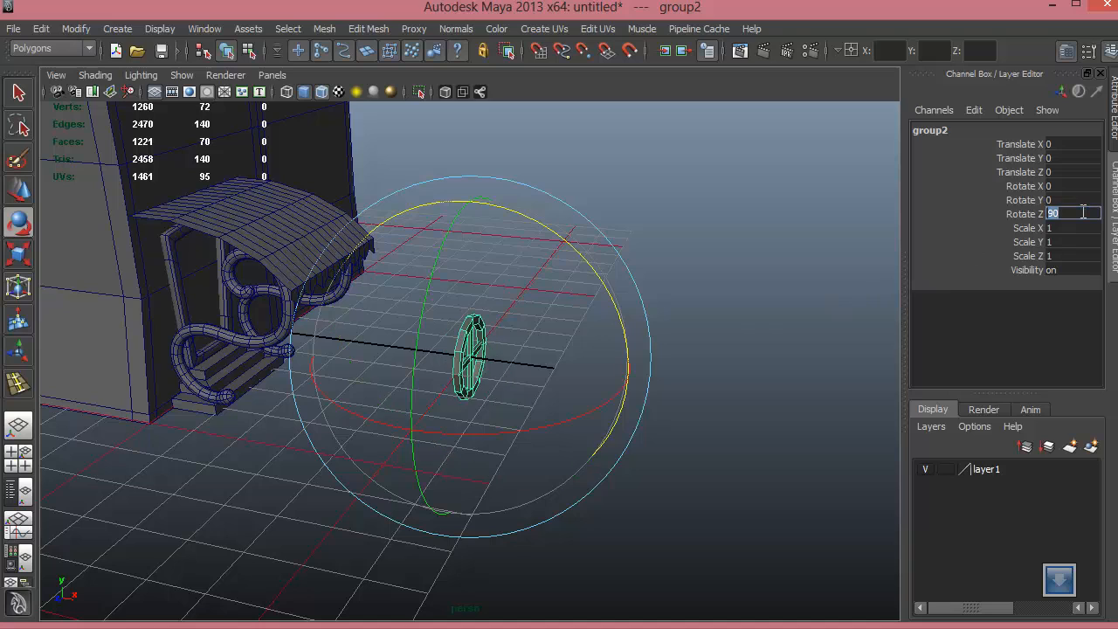
{"action": "left_click_drag", "start_coordinate": [518, 405], "coordinate": [504, 344], "text": "alt"}
Step: Duplicate the round window group and raise the copy to a Translate Y of about 20.331
{"action": "key", "text": "w"}
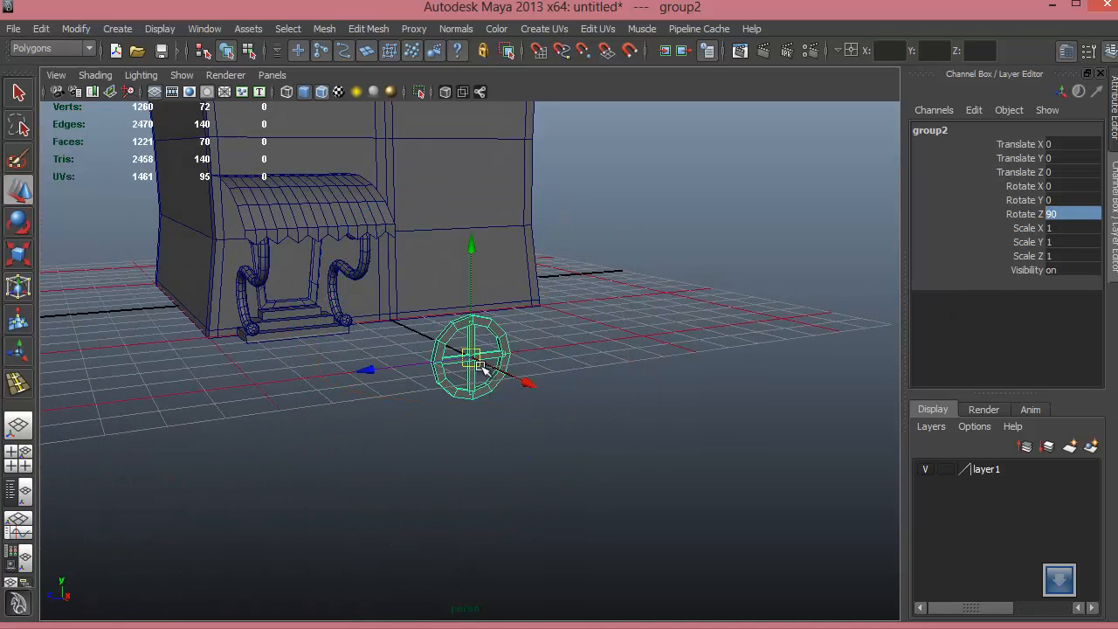
{"action": "right_click_drag", "start_coordinate": [508, 320], "coordinate": [332, 245], "text": "alt"}
{"action": "middle_click_drag", "start_coordinate": [414, 306], "coordinate": [458, 421], "text": "alt"}
{"action": "right_click_drag", "start_coordinate": [578, 449], "coordinate": [471, 473], "text": "alt"}
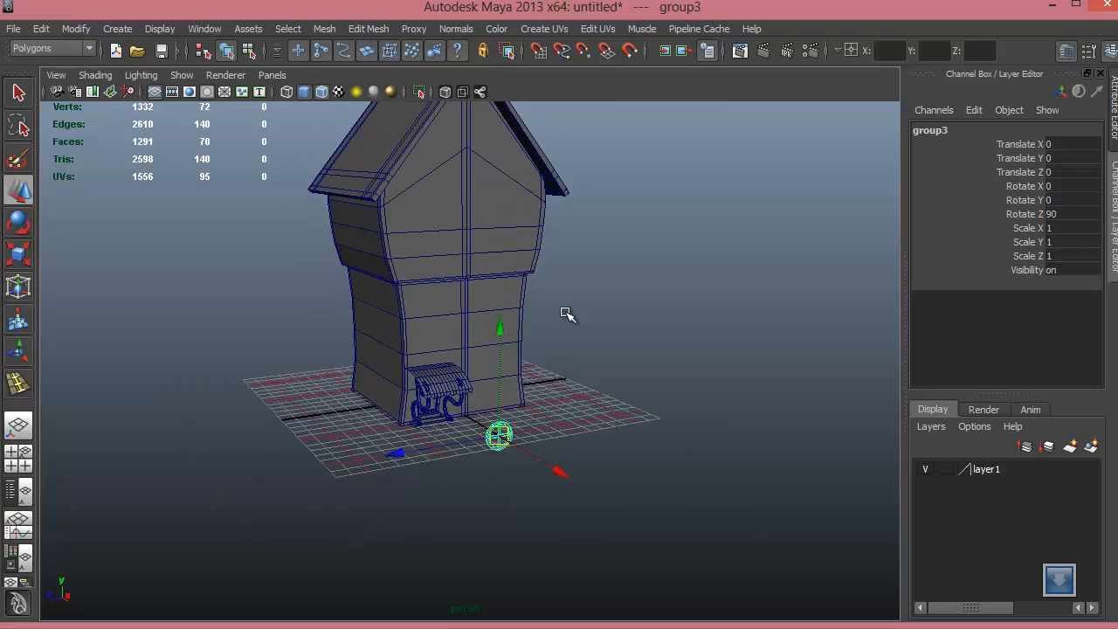
{"action": "left_click_drag", "start_coordinate": [496, 191], "coordinate": [498, 42]}
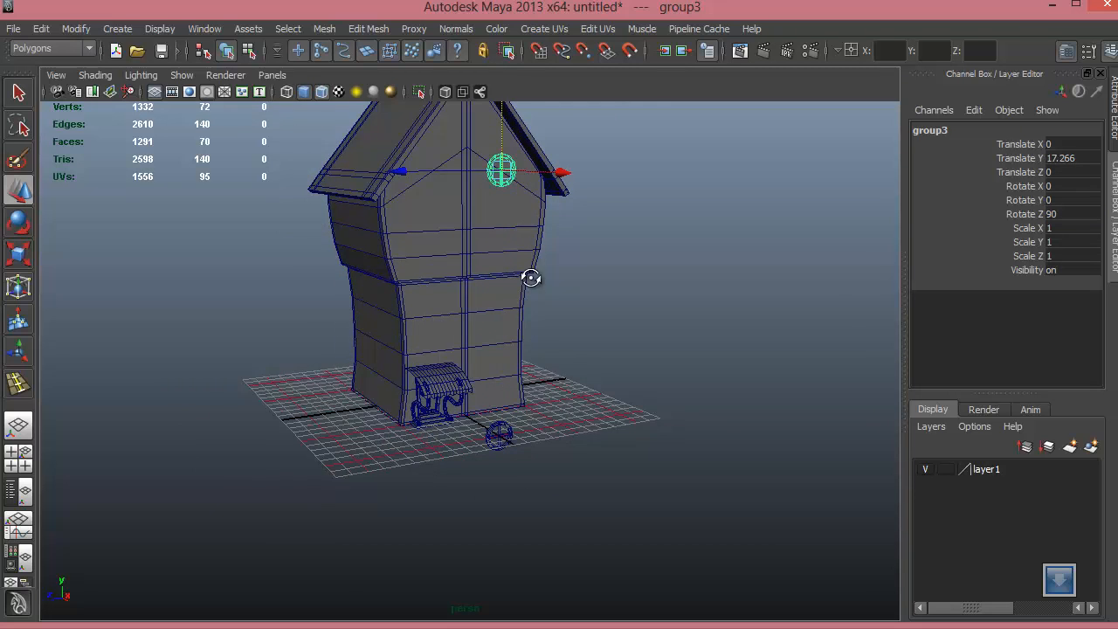
{"action": "left_click_drag", "start_coordinate": [529, 277], "coordinate": [592, 259], "text": "alt"}
{"action": "left_click_drag", "start_coordinate": [569, 178], "coordinate": [496, 223], "text": "alt"}
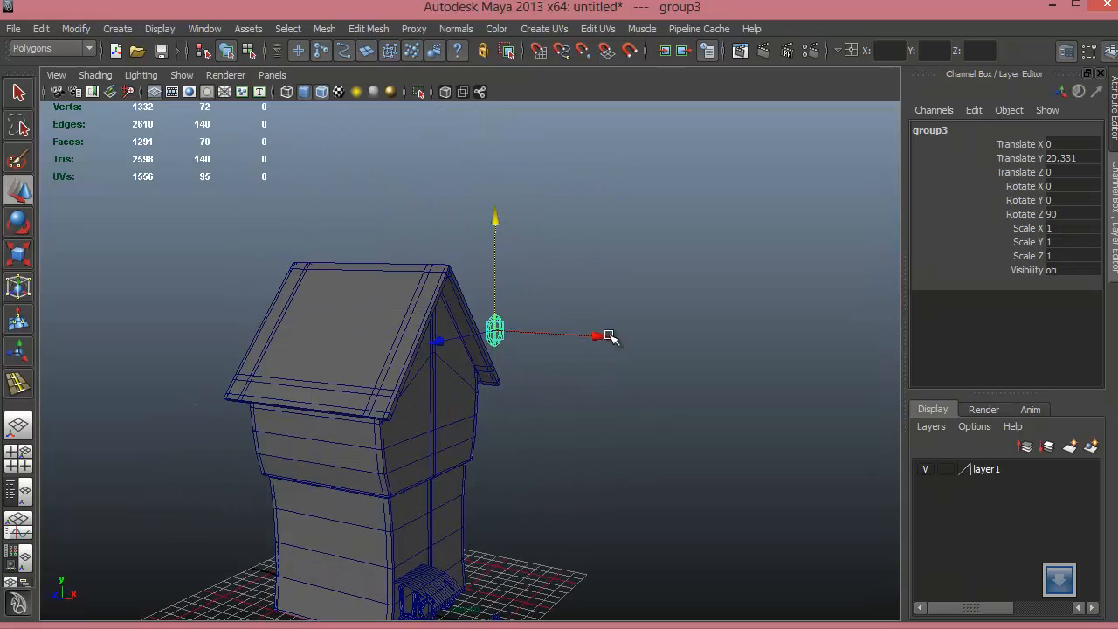
Step: Move the duplicated window along X to about -4.607, against the gable wall under the roof
{"action": "key", "text": "f"}
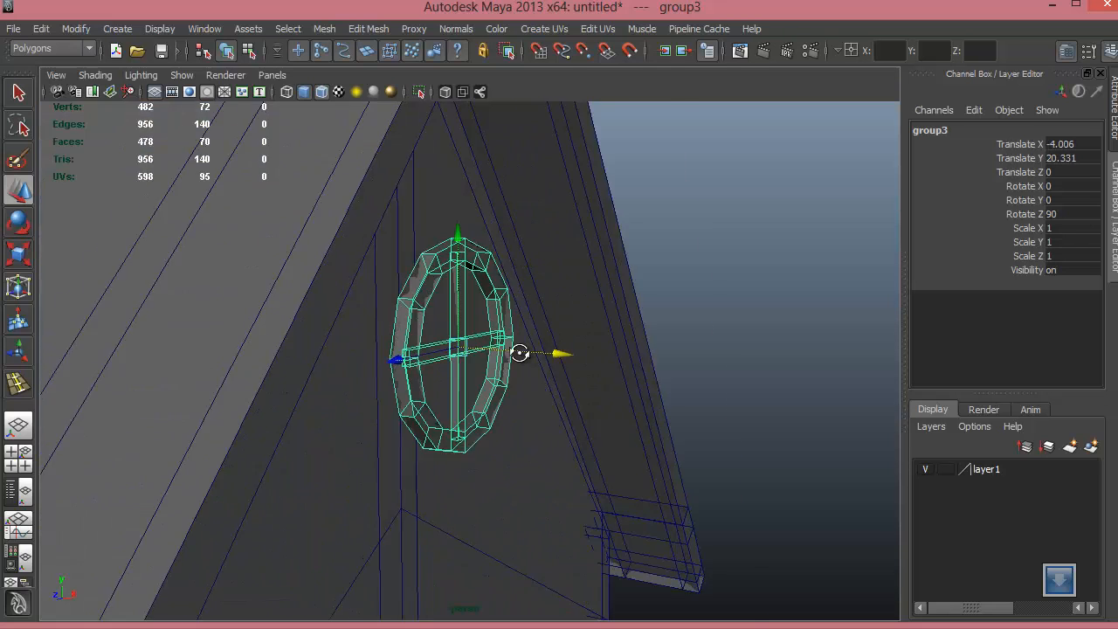
{"action": "left_click_drag", "start_coordinate": [524, 367], "coordinate": [437, 367]}
{"action": "scroll", "coordinate": [505, 485], "scroll_direction": "down", "scroll_amount": 10}
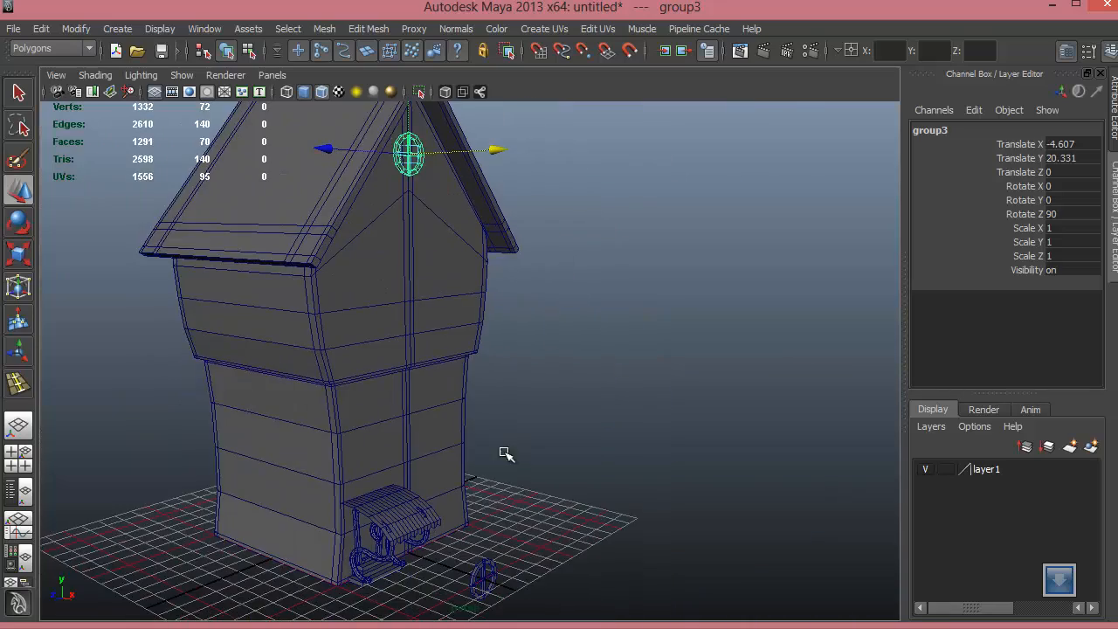
Step: Delete the faces of the lower half of the original window's ring, leaving an arch
{"action": "left_click_drag", "start_coordinate": [505, 454], "coordinate": [514, 497], "text": "alt"}
{"action": "left_click", "coordinate": [491, 578]}
{"action": "key", "text": "f"}
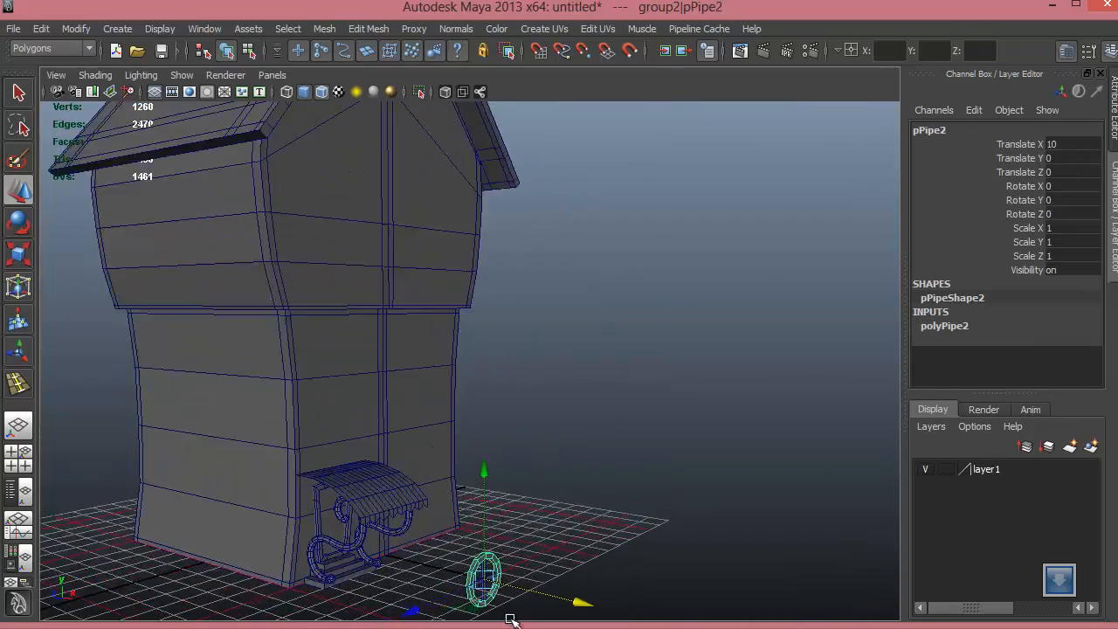
{"action": "middle_click_drag", "start_coordinate": [471, 571], "coordinate": [480, 552], "text": "alt"}
{"action": "left_click_drag", "start_coordinate": [431, 546], "coordinate": [496, 424], "text": "alt"}
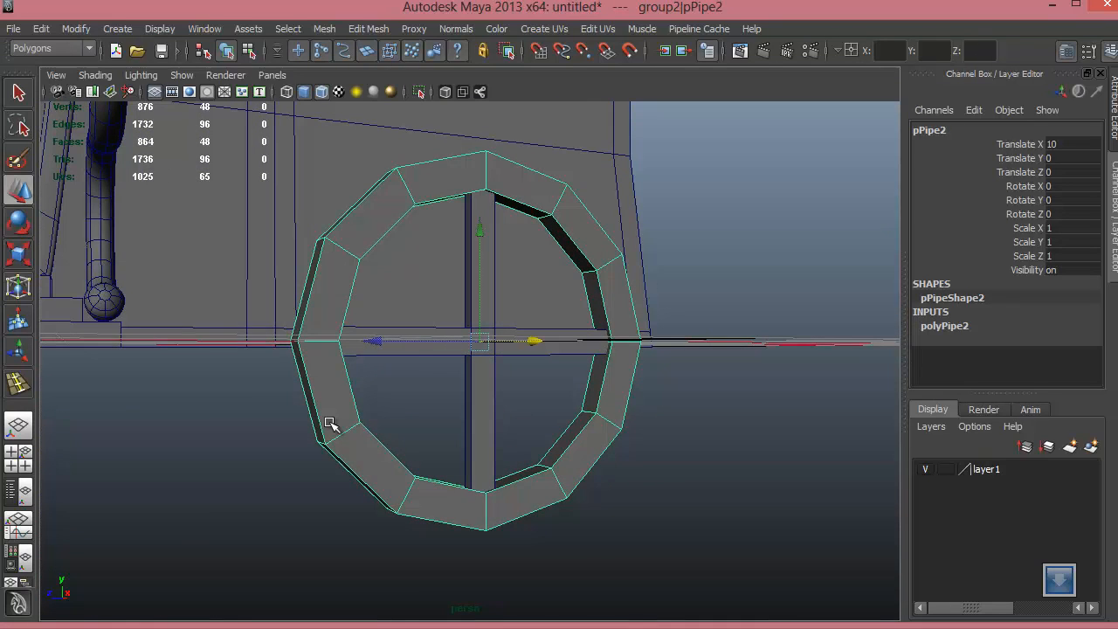
{"action": "right_click_drag", "start_coordinate": [331, 423], "coordinate": [324, 370]}
{"action": "left_click_drag", "start_coordinate": [280, 379], "coordinate": [774, 573]}
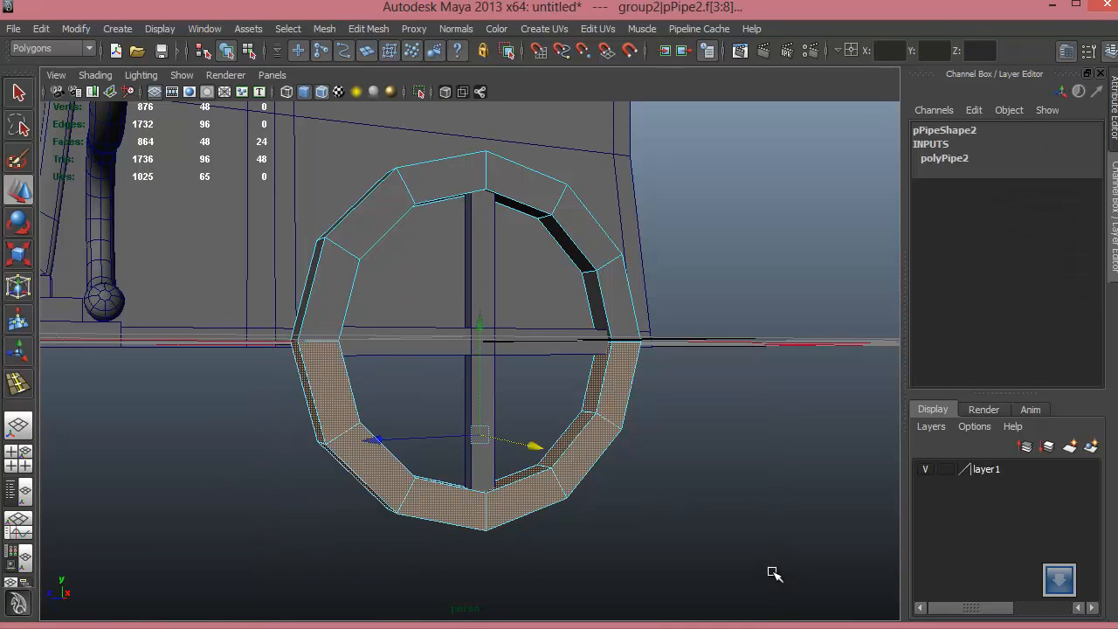
{"action": "key", "text": "Delete"}
Step: Cap the two open ends of the half ring with Fill Hole
{"action": "left_click_drag", "start_coordinate": [522, 452], "coordinate": [317, 171], "text": "alt"}
{"action": "right_click_drag", "start_coordinate": [326, 166], "coordinate": [307, 196]}
{"action": "left_click", "coordinate": [313, 193]}
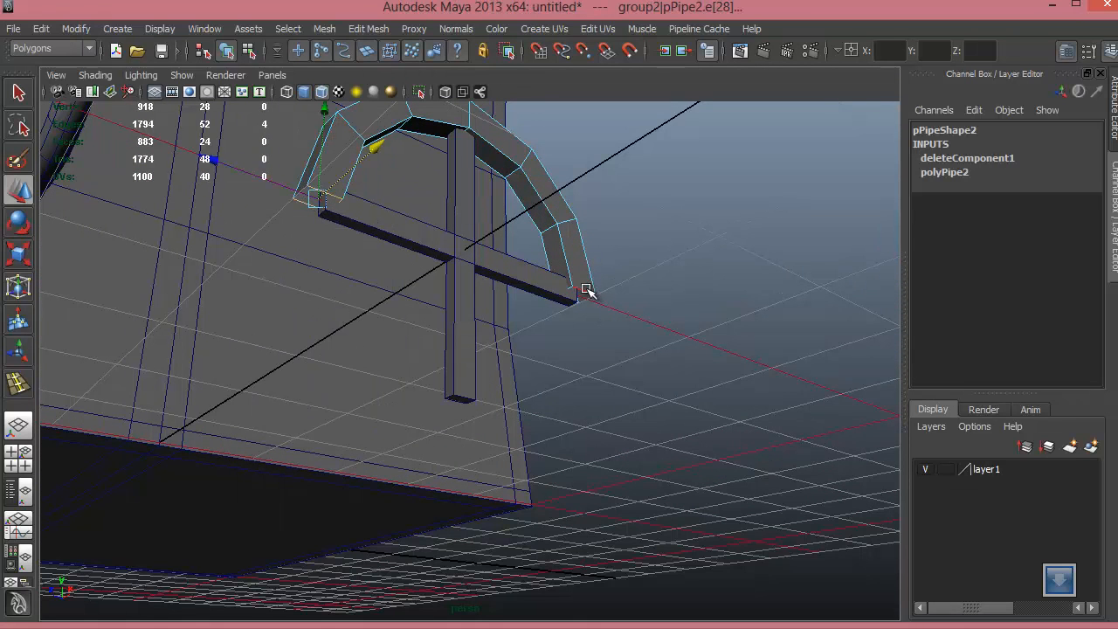
{"action": "left_click", "coordinate": [587, 291], "text": "shift"}
{"action": "right_click_drag", "start_coordinate": [606, 270], "coordinate": [610, 309], "text": "shift"}
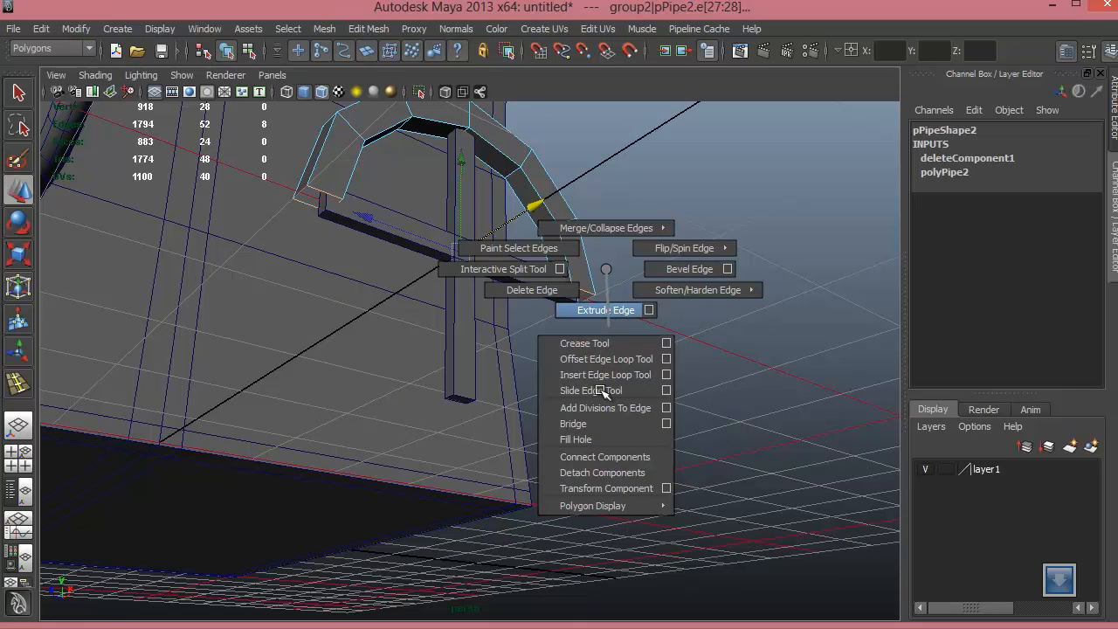
{"action": "right_click_drag", "start_coordinate": [603, 392], "coordinate": [591, 441], "text": "shift"}
{"action": "left_click_drag", "start_coordinate": [591, 441], "coordinate": [376, 276], "text": "alt"}
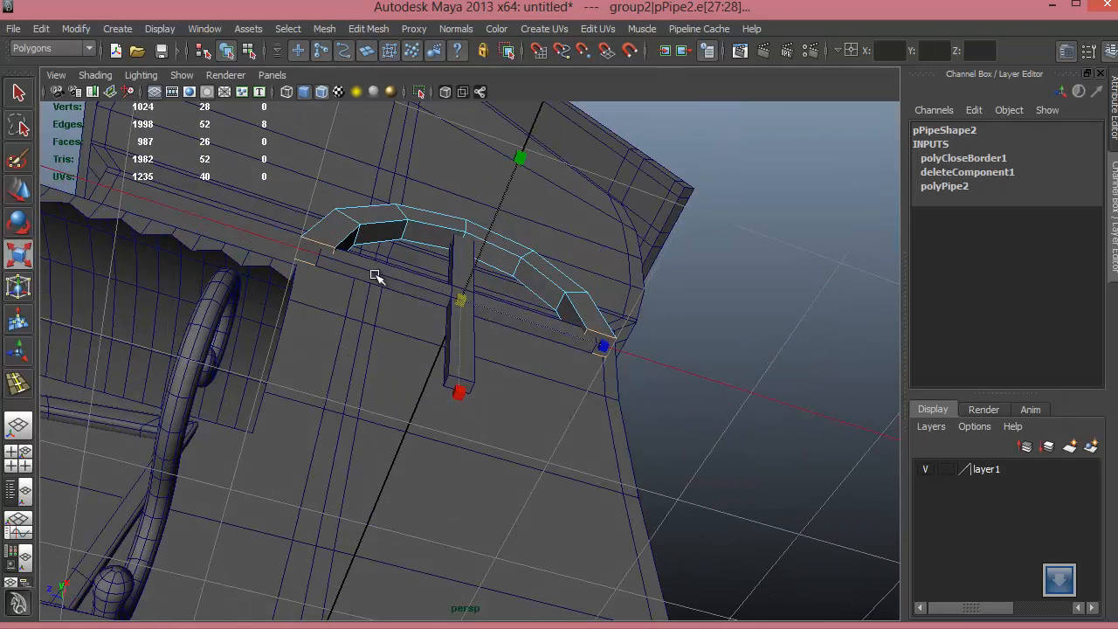
Step: Extrude the arch's two end faces straight down by about 2 units to form the window's side legs
{"action": "right_click_drag", "start_coordinate": [329, 237], "coordinate": [325, 274]}
{"action": "left_click", "coordinate": [312, 251]}
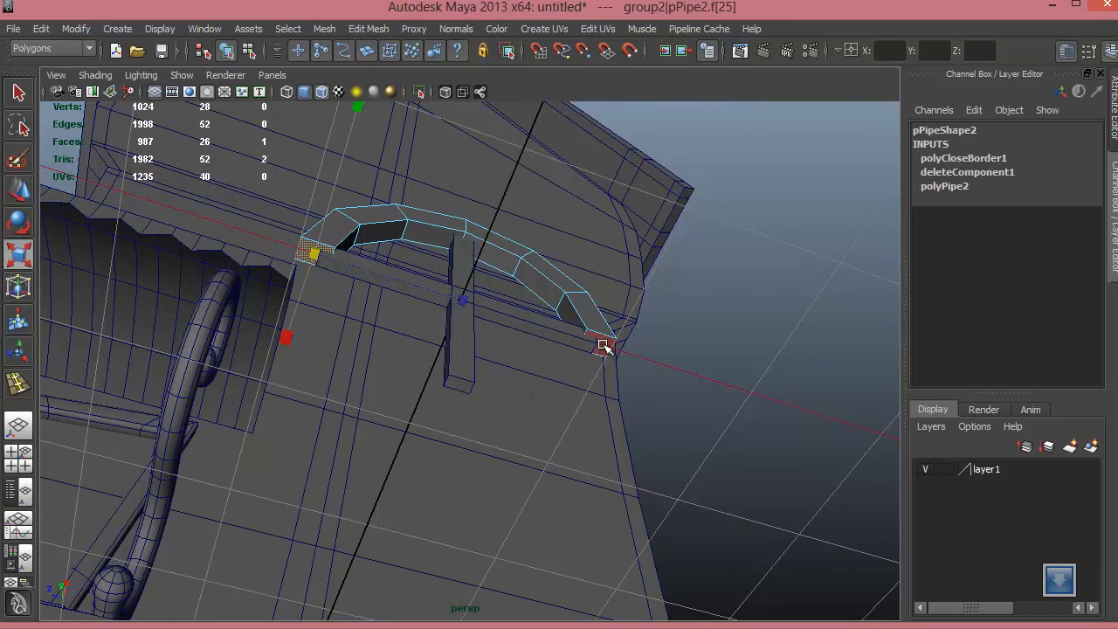
{"action": "left_click", "coordinate": [603, 347], "text": "shift"}
{"action": "left_click_drag", "start_coordinate": [481, 375], "coordinate": [533, 318], "text": "alt"}
{"action": "right_click_drag", "start_coordinate": [534, 317], "coordinate": [550, 342], "text": "shift"}
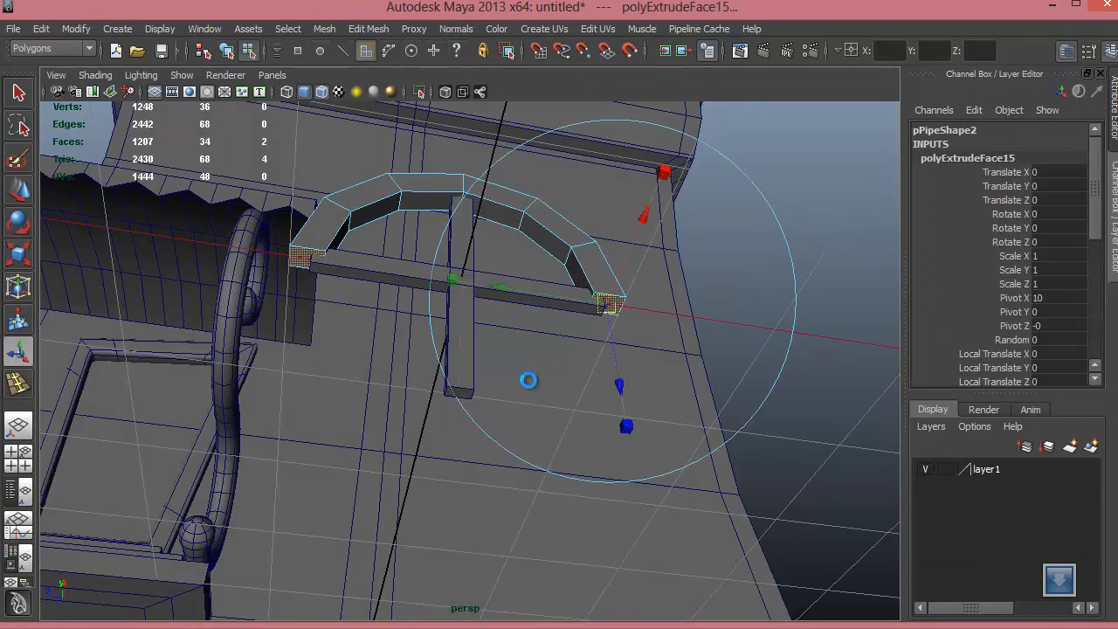
{"action": "left_click_drag", "start_coordinate": [528, 380], "coordinate": [582, 338], "text": "alt"}
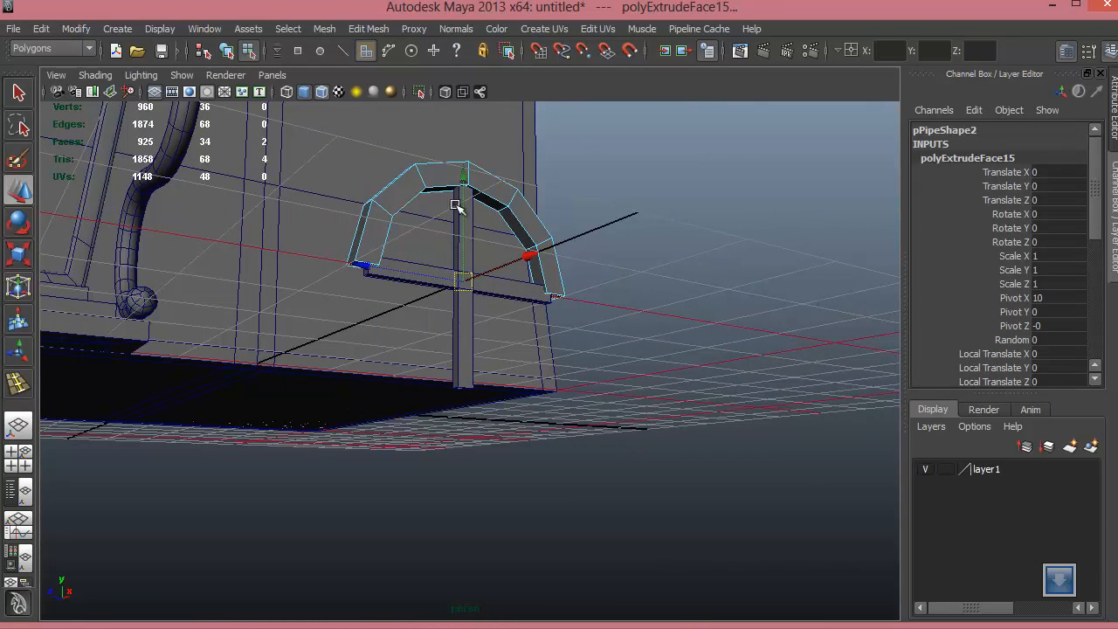
{"action": "left_click_drag", "start_coordinate": [464, 187], "coordinate": [467, 307]}
{"action": "left_click_drag", "start_coordinate": [465, 267], "coordinate": [465, 305]}
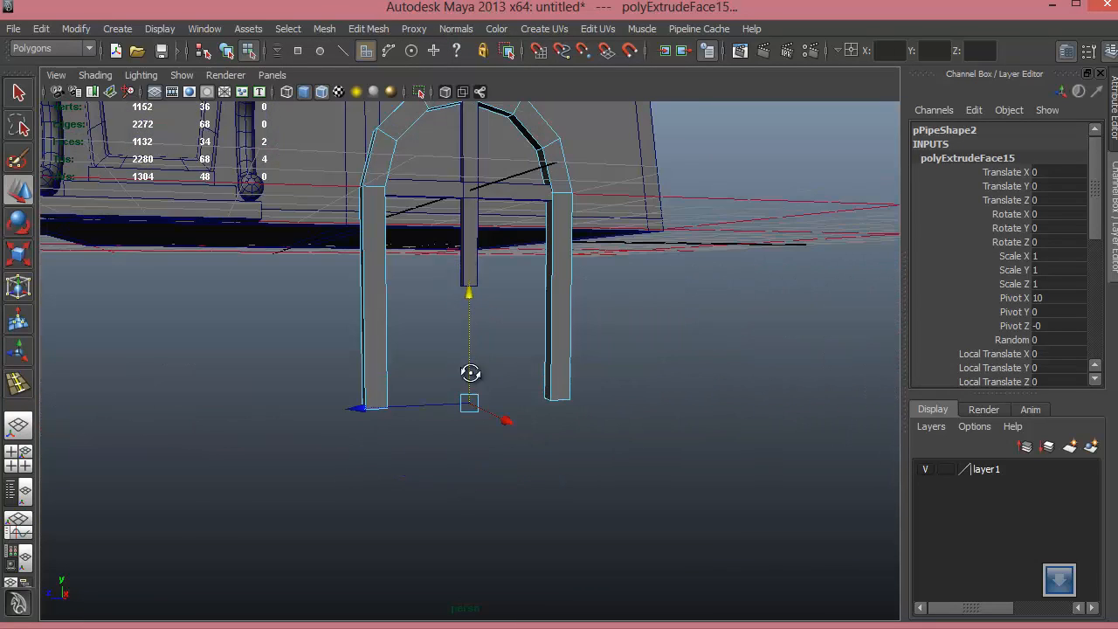
{"action": "left_click_drag", "start_coordinate": [471, 373], "coordinate": [579, 390], "text": "alt"}
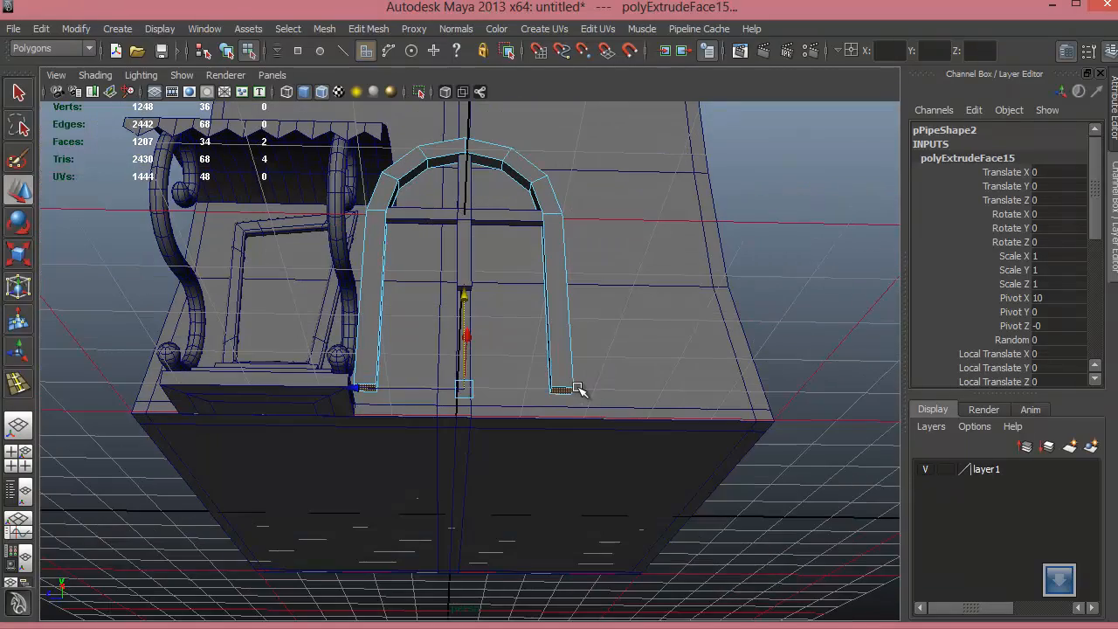
Step: Extrude the bottom faces of both legs down again by about 0.188 to add short corner blocks
{"action": "right_click_drag", "start_coordinate": [579, 391], "coordinate": [559, 449], "text": "shift"}
{"action": "left_click_drag", "start_coordinate": [559, 449], "coordinate": [471, 474], "text": "alt"}
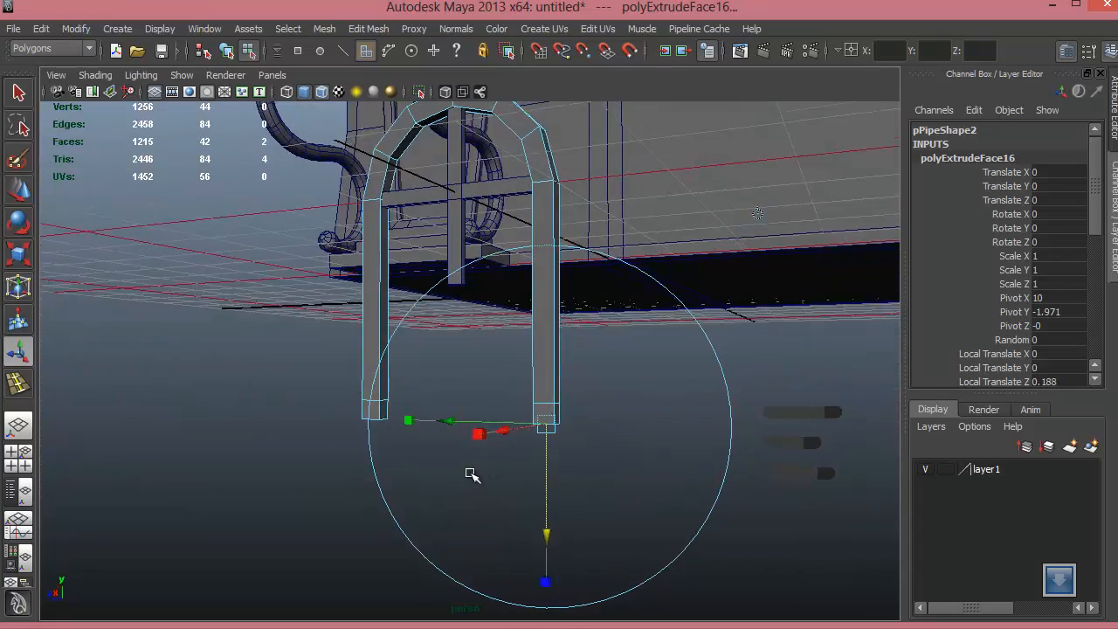
{"action": "right_click_drag", "start_coordinate": [388, 433], "coordinate": [692, 511], "text": "alt"}
{"action": "left_click_drag", "start_coordinate": [693, 511], "coordinate": [641, 444], "text": "alt"}
Step: Extrude the inner faces of the two corner blocks toward each other by about 0.699
{"action": "left_click", "coordinate": [306, 449]}
{"action": "left_click", "coordinate": [556, 421], "text": "shift"}
{"action": "right_click_drag", "start_coordinate": [640, 380], "coordinate": [640, 435], "text": "shift"}
{"action": "left_click_drag", "start_coordinate": [602, 454], "coordinate": [531, 503], "text": "alt"}
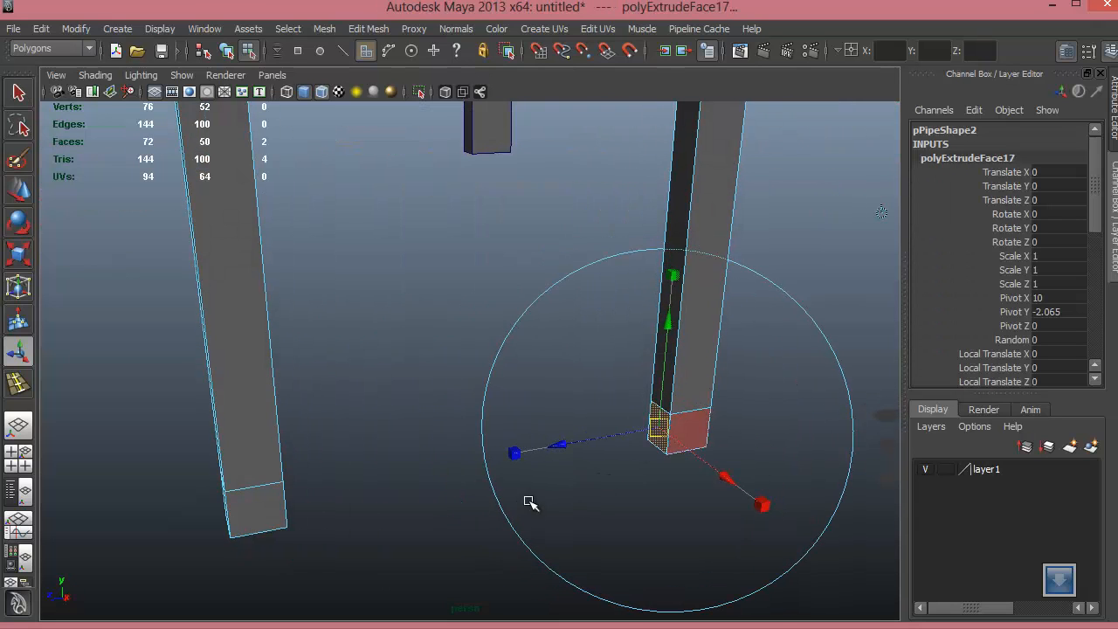
{"action": "left_click_drag", "start_coordinate": [568, 445], "coordinate": [469, 525]}
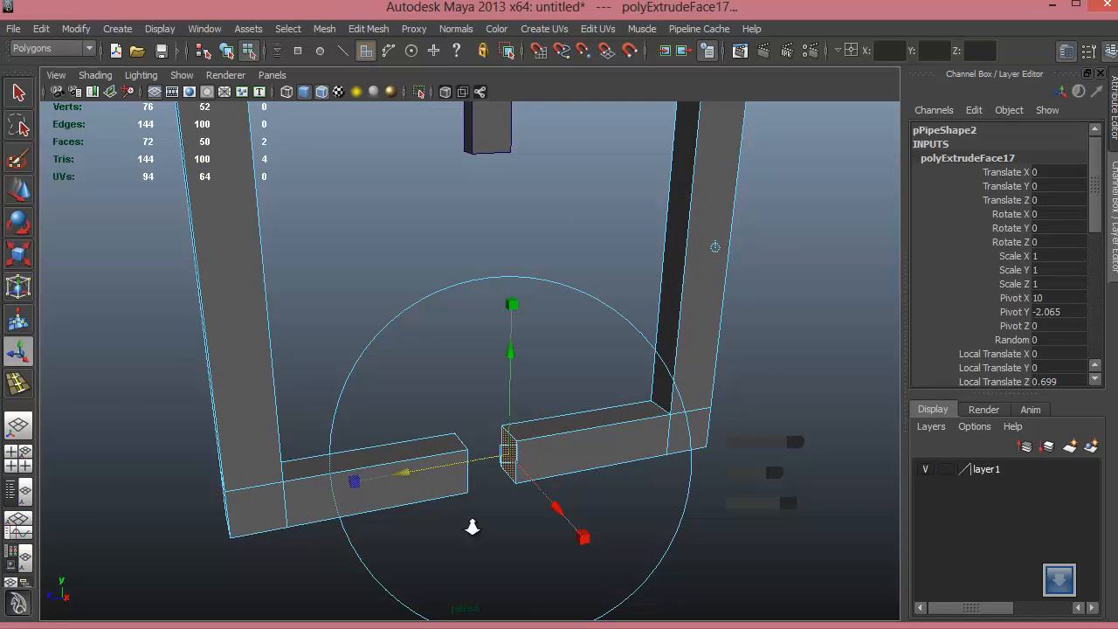
Step: Delete the two facing end faces of the bottom bars on either side of the gap
{"action": "right_click_drag", "start_coordinate": [469, 524], "coordinate": [645, 562], "text": "alt"}
{"action": "left_click_drag", "start_coordinate": [644, 562], "coordinate": [561, 427], "text": "alt"}
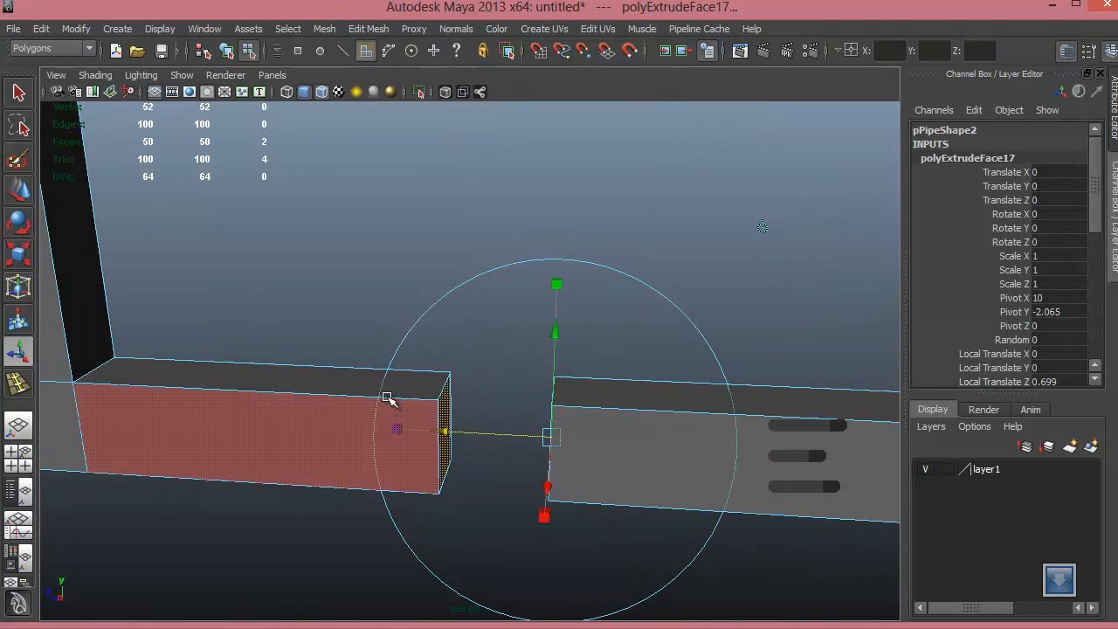
{"action": "left_click_drag", "start_coordinate": [541, 469], "coordinate": [524, 447], "text": "alt"}
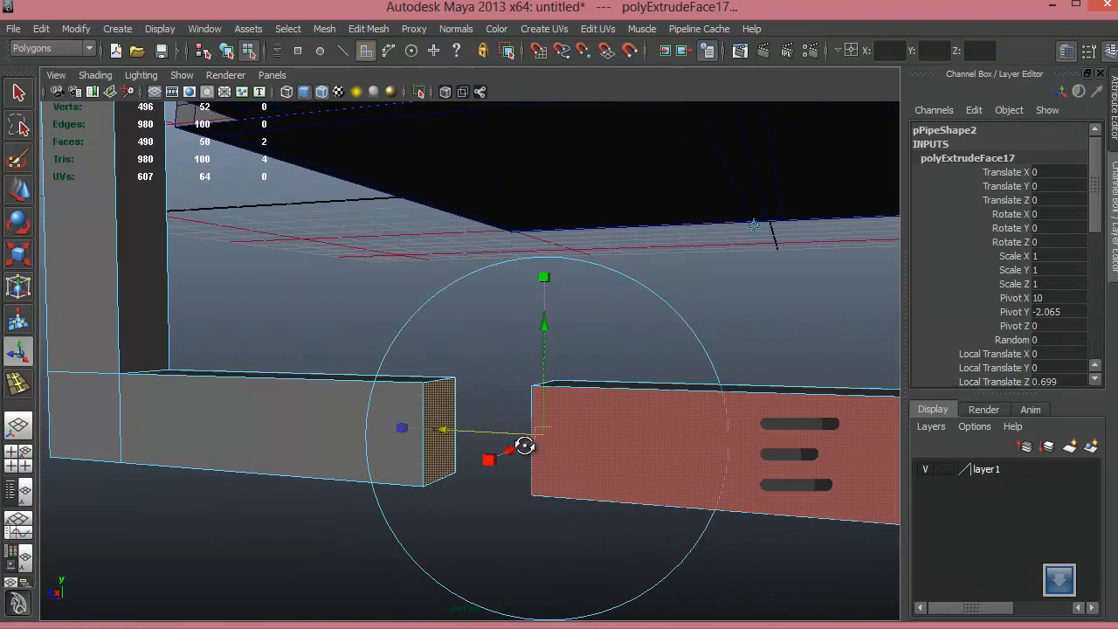
{"action": "key", "text": "Delete"}
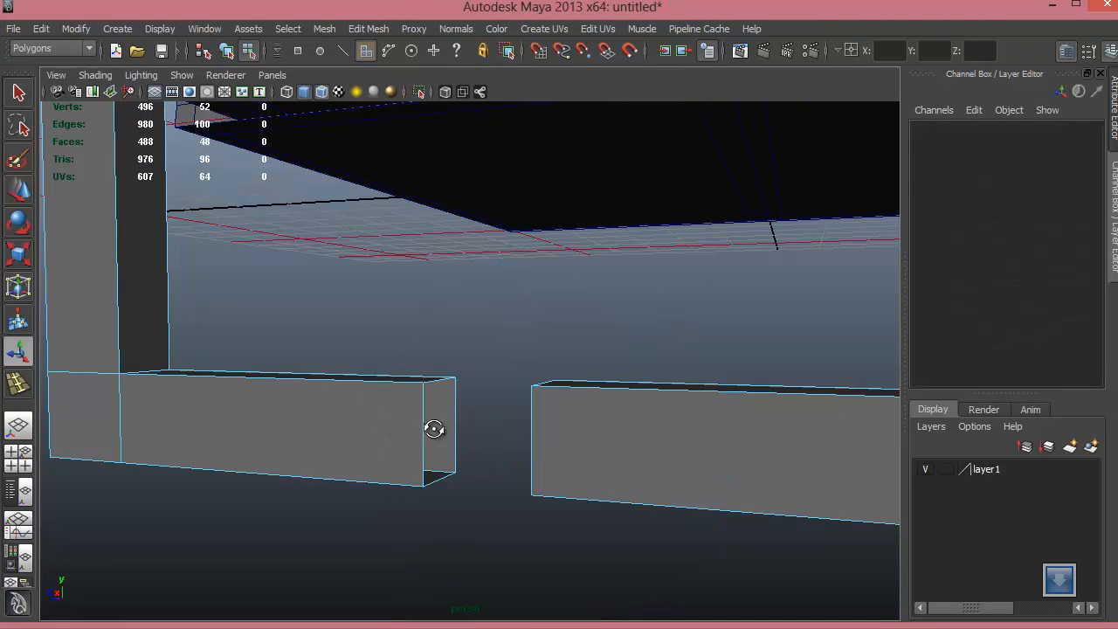
Step: Merge the rear upper and rear lower corner vertices of the two bottom bars across the gap
{"action": "left_click_drag", "start_coordinate": [435, 428], "coordinate": [539, 440], "text": "alt"}
{"action": "mouse_move", "coordinate": [547, 388]}
{"action": "right_mouse_down", "text": "shift"}
{"action": "mouse_move", "coordinate": [544, 370]}
{"action": "mouse_move", "coordinate": [546, 411]}
{"action": "mouse_move", "coordinate": [553, 373]}
{"action": "right_mouse_up", "text": "shift"}
{"action": "right_click_drag", "start_coordinate": [554, 329], "coordinate": [574, 289]}
{"action": "mouse_move", "coordinate": [421, 418]}
{"action": "left_mouse_down", "text": "alt"}
{"action": "mouse_move", "coordinate": [479, 394]}
{"action": "mouse_move", "coordinate": [429, 404]}
{"action": "left_mouse_up", "text": "alt"}
{"action": "right_click_drag", "start_coordinate": [456, 329], "coordinate": [398, 331]}
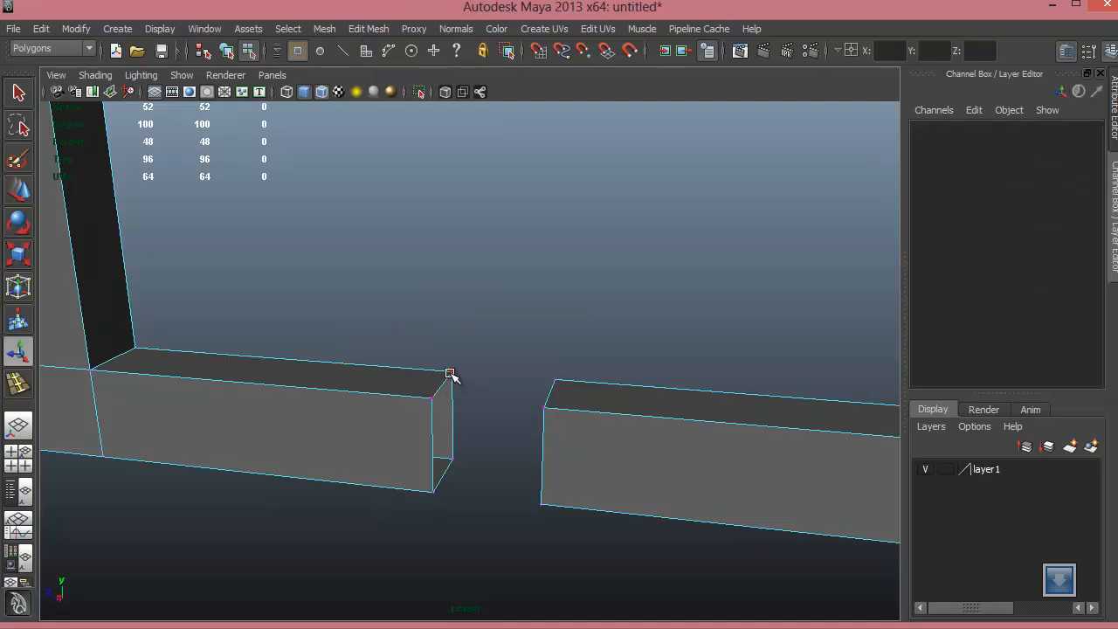
{"action": "left_click", "coordinate": [451, 373]}
{"action": "left_click", "coordinate": [556, 380], "text": "shift"}
{"action": "right_click_drag", "start_coordinate": [559, 402], "coordinate": [570, 308], "text": "shift"}
{"action": "left_click_drag", "start_coordinate": [524, 419], "coordinate": [550, 449], "text": "alt"}
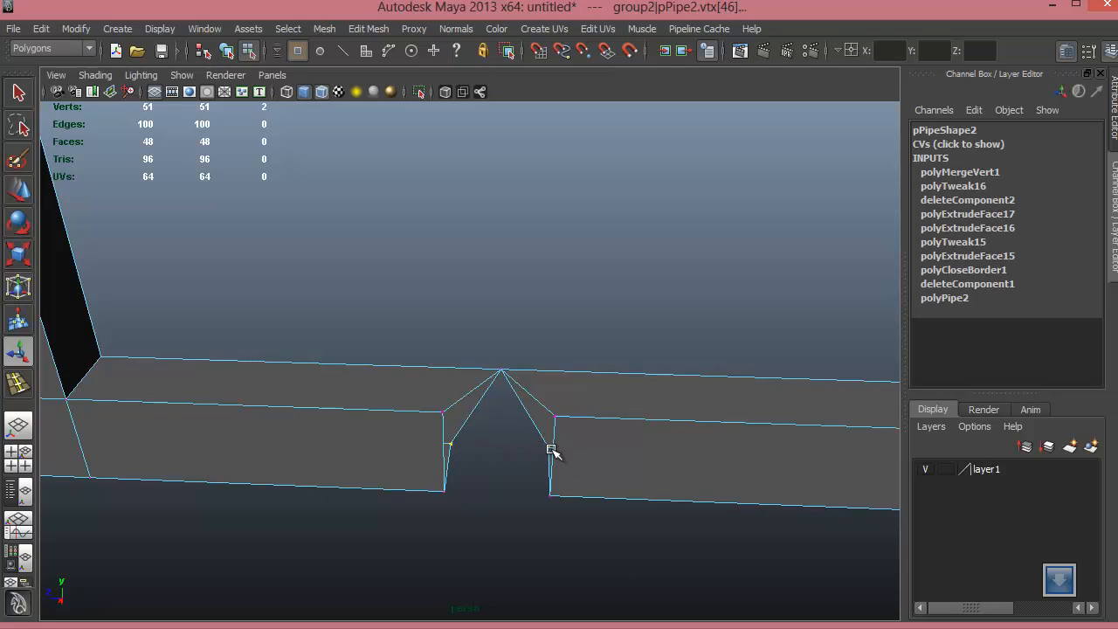
{"action": "right_click_drag", "start_coordinate": [549, 415], "coordinate": [547, 365], "text": "shift"}
{"action": "left_click_drag", "start_coordinate": [478, 504], "coordinate": [425, 471], "text": "alt"}
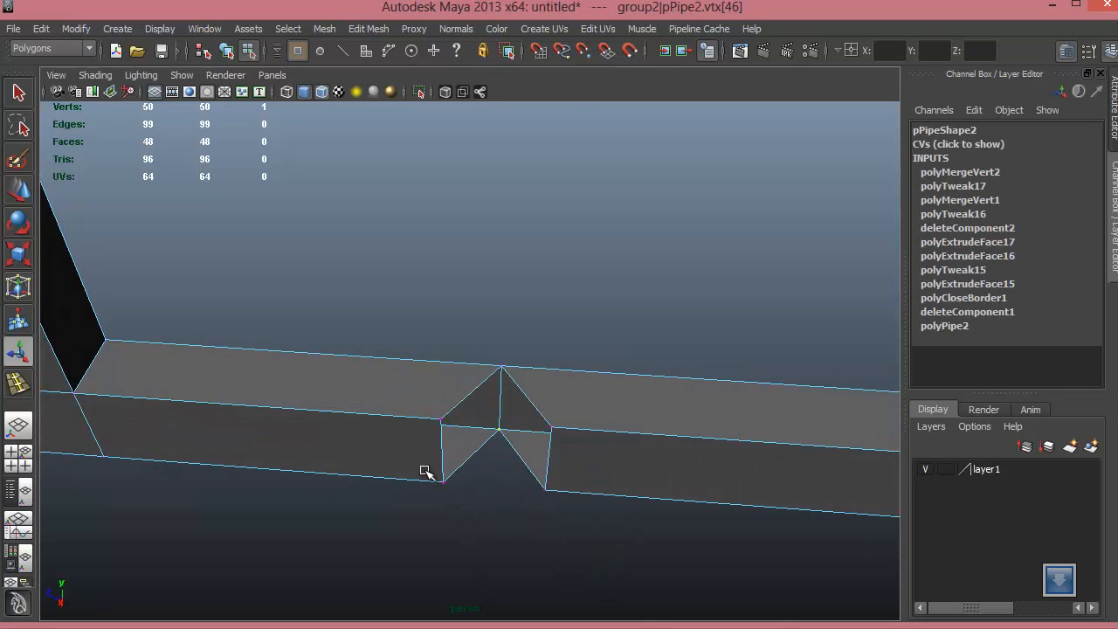
Step: Merge the remaining front pairs of corner vertices to close the window frame's bottom bar
{"action": "left_click_drag", "start_coordinate": [582, 536], "coordinate": [580, 533]}
{"action": "right_click_drag", "start_coordinate": [548, 498], "coordinate": [555, 360], "text": "shift"}
{"action": "left_click", "coordinate": [548, 430], "text": "shift"}
{"action": "left_click_drag", "start_coordinate": [536, 450], "coordinate": [576, 437], "text": "alt"}
{"action": "right_click_drag", "start_coordinate": [576, 437], "coordinate": [142, 370], "text": "alt"}
{"action": "left_click_drag", "start_coordinate": [515, 410], "coordinate": [573, 405], "text": "alt"}
{"action": "right_click_drag", "start_coordinate": [573, 404], "coordinate": [440, 434], "text": "alt"}
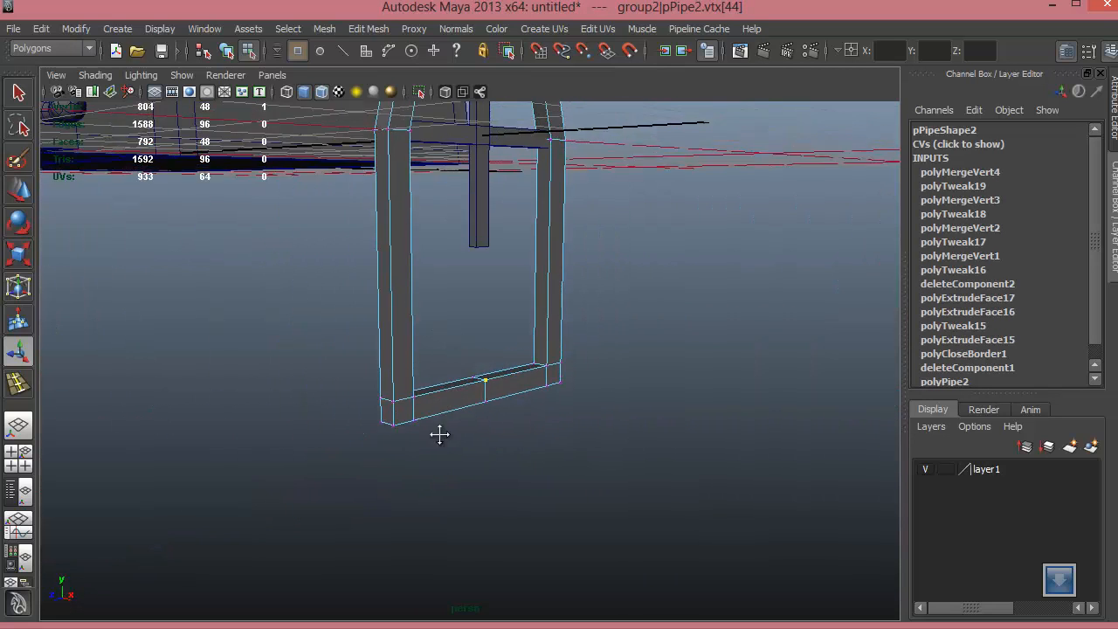
Step: Lower the bottom end vertices of the arched window's vertical crossbar until they meet the frame's bottom bar
{"action": "left_click_drag", "start_coordinate": [439, 434], "coordinate": [514, 363], "text": "alt"}
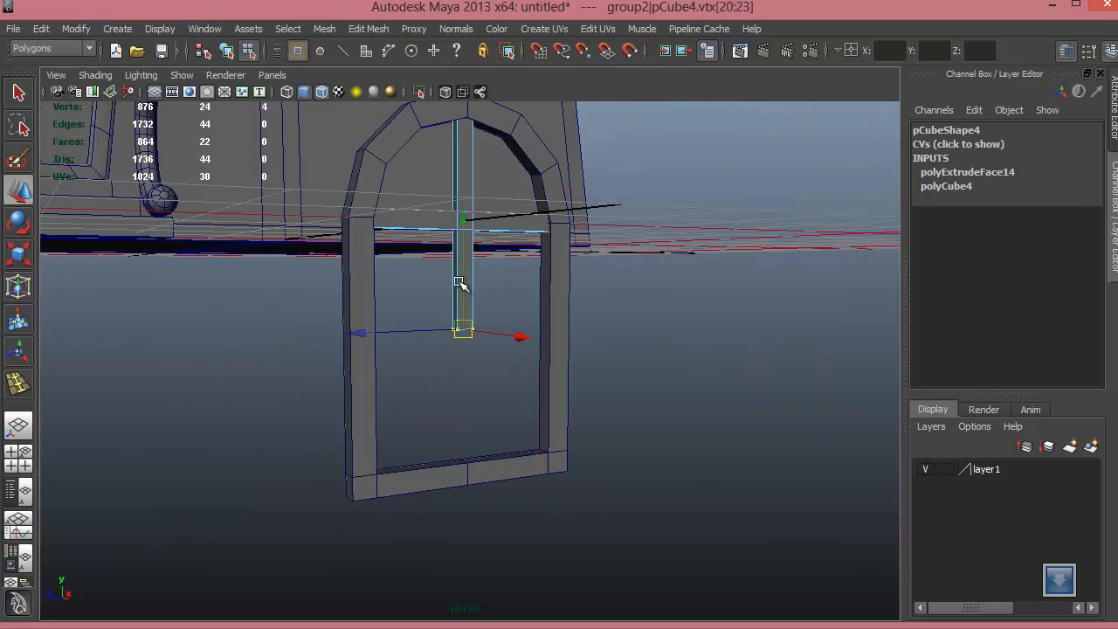
{"action": "left_click_drag", "start_coordinate": [460, 240], "coordinate": [473, 379]}
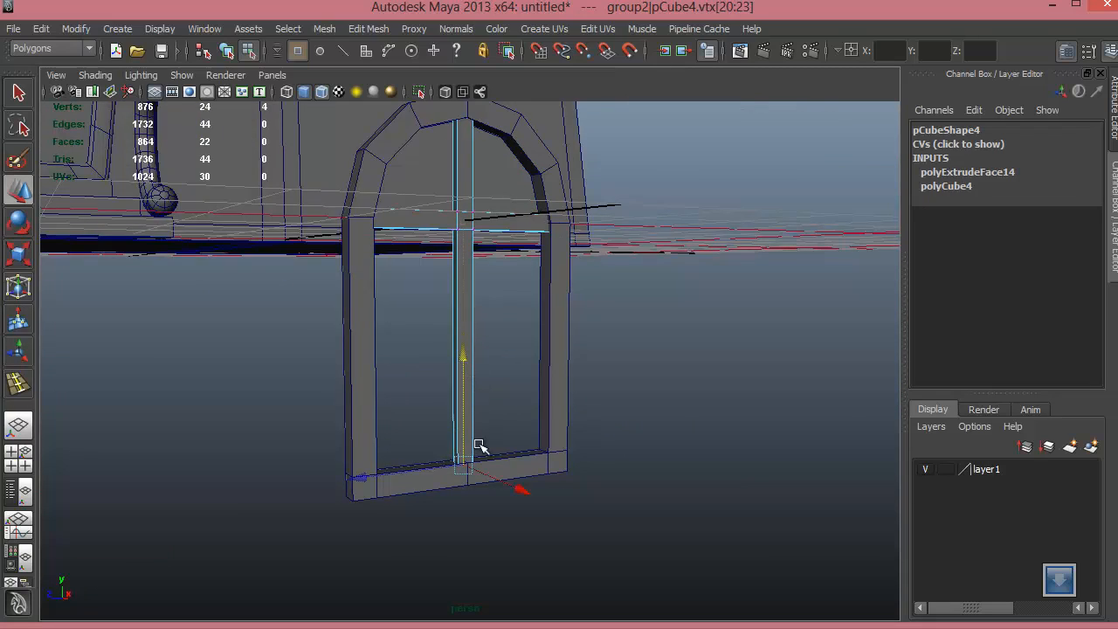
{"action": "left_click_drag", "start_coordinate": [479, 446], "coordinate": [548, 458], "text": "alt"}
{"action": "right_click_drag", "start_coordinate": [513, 330], "coordinate": [481, 420]}
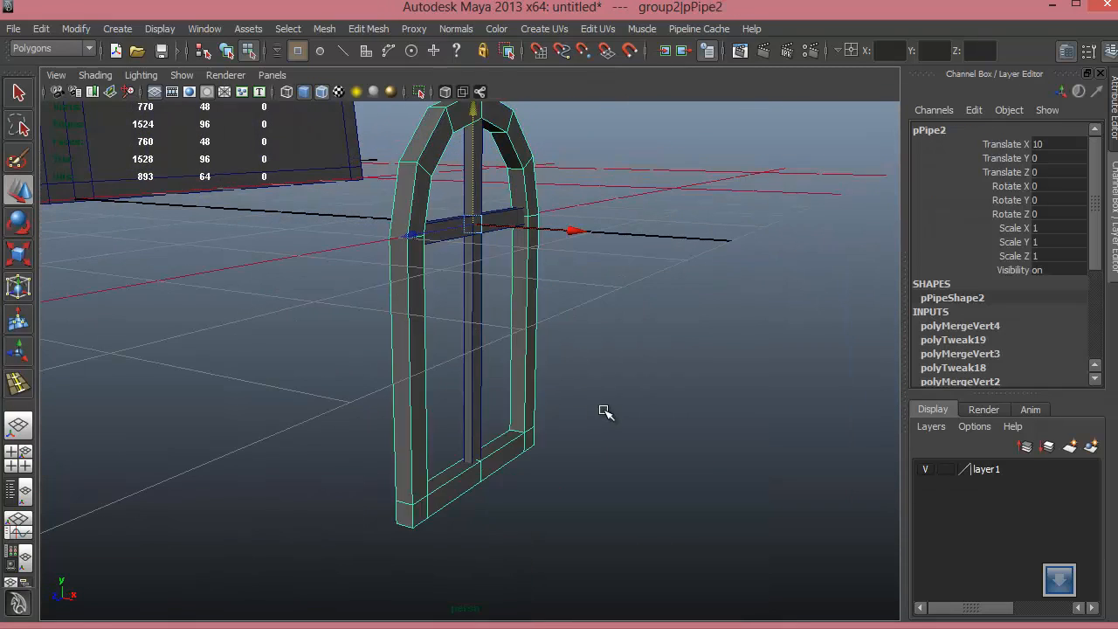
{"action": "left_click", "coordinate": [605, 412]}
Step: Select the whole arched window group and raise it to a Translate Y of about 9.364
{"action": "scroll", "coordinate": [442, 342], "scroll_direction": "down", "scroll_amount": 6}
{"action": "left_click_drag", "start_coordinate": [442, 342], "coordinate": [488, 394], "text": "alt"}
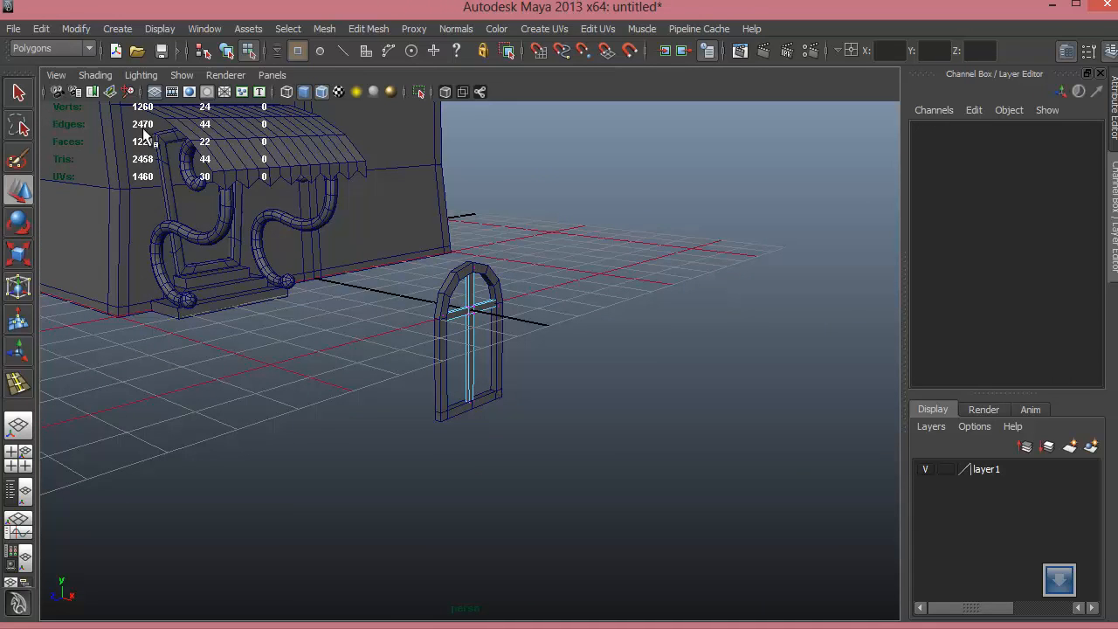
{"action": "left_click", "coordinate": [224, 52]}
{"action": "key", "text": "Up"}
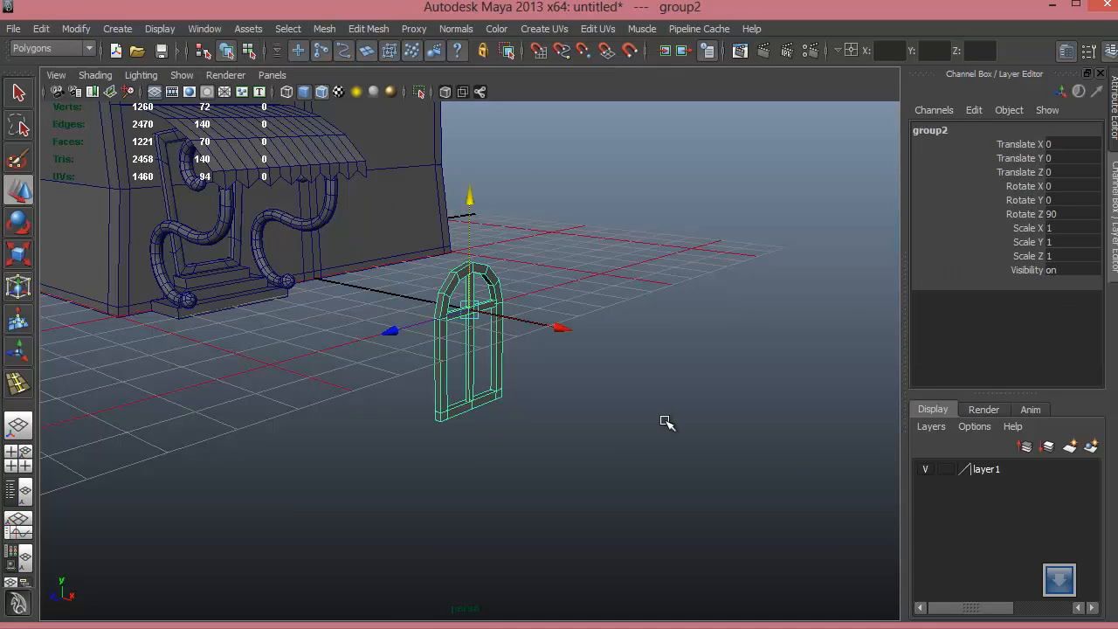
{"action": "right_click_drag", "start_coordinate": [566, 438], "coordinate": [434, 429], "text": "alt"}
{"action": "middle_click_drag", "start_coordinate": [434, 429], "coordinate": [444, 555], "text": "alt"}
{"action": "left_click_drag", "start_coordinate": [472, 524], "coordinate": [461, 456], "text": "alt"}
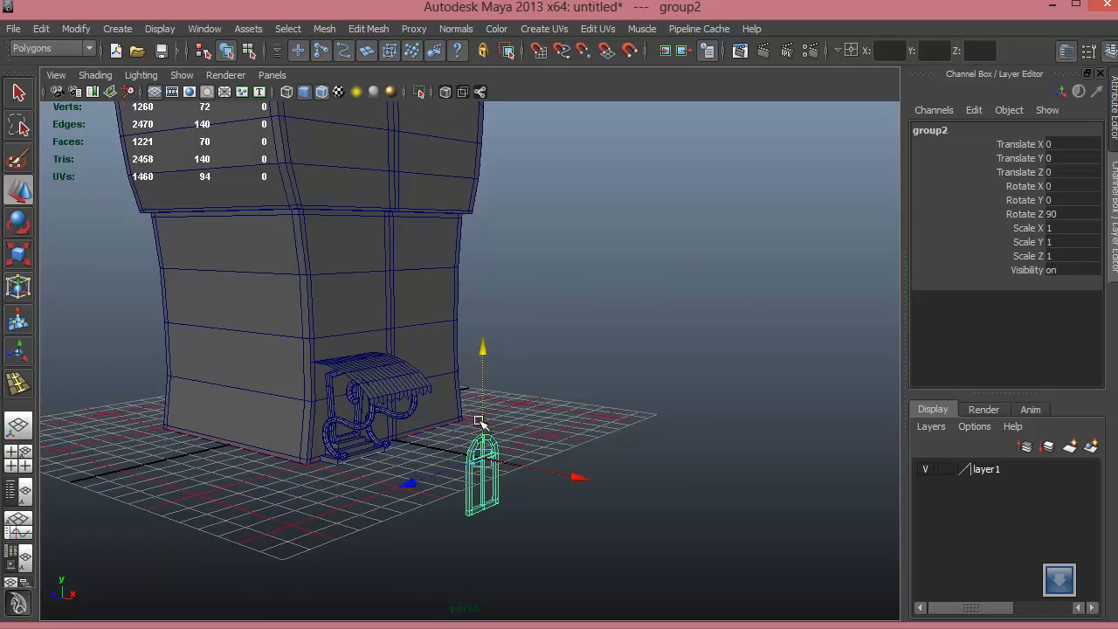
{"action": "left_click_drag", "start_coordinate": [482, 352], "coordinate": [472, 124]}
{"action": "middle_click_drag", "start_coordinate": [551, 397], "coordinate": [537, 516], "text": "alt"}
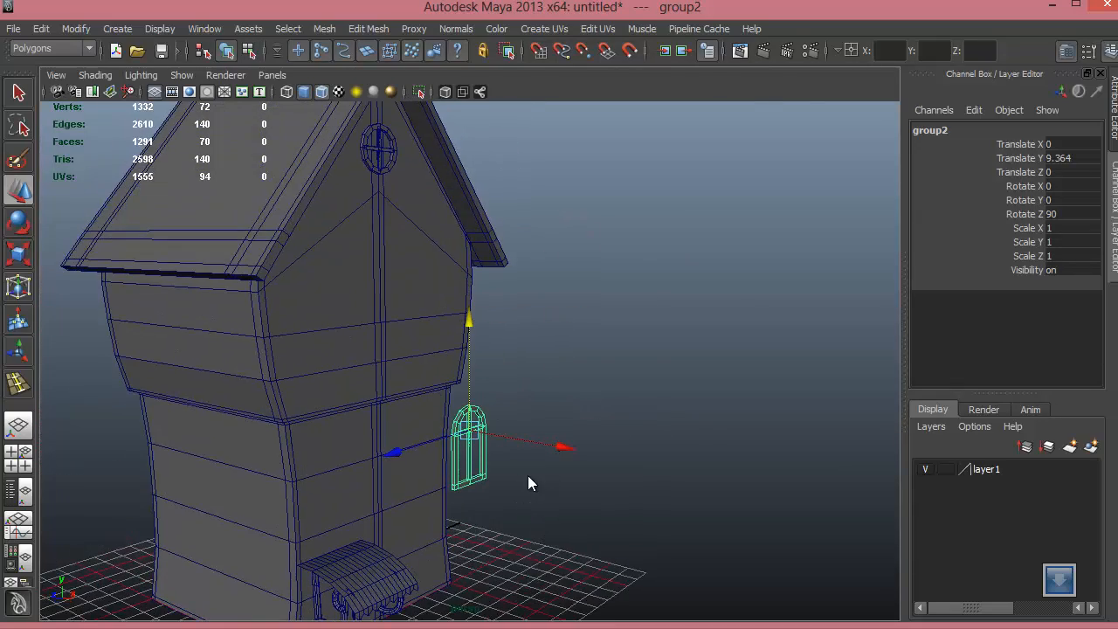
Step: In the side view, move the window group onto the gable wall at about Translate Y 15.432 and Translate Z -2.959
{"action": "key", "text": "space"}
{"action": "key", "text": "space"}
{"action": "right_click_drag", "start_coordinate": [749, 459], "coordinate": [557, 327], "text": "alt"}
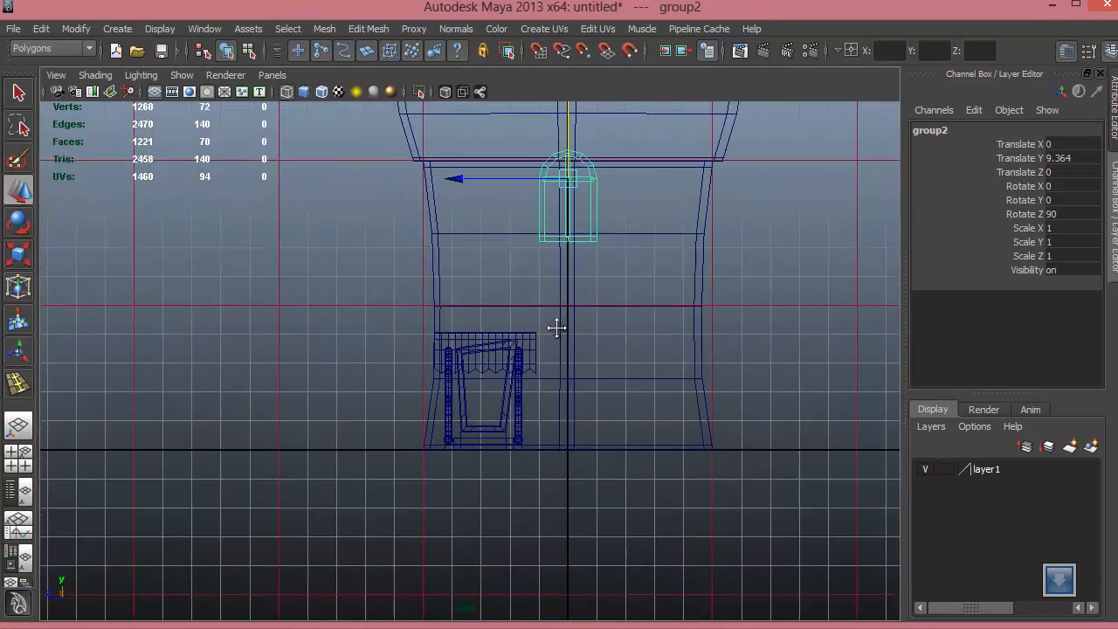
{"action": "middle_click_drag", "start_coordinate": [556, 327], "coordinate": [487, 537], "text": "alt"}
{"action": "left_click_drag", "start_coordinate": [486, 401], "coordinate": [576, 229]}
{"action": "middle_click_drag", "start_coordinate": [573, 330], "coordinate": [591, 434], "text": "alt"}
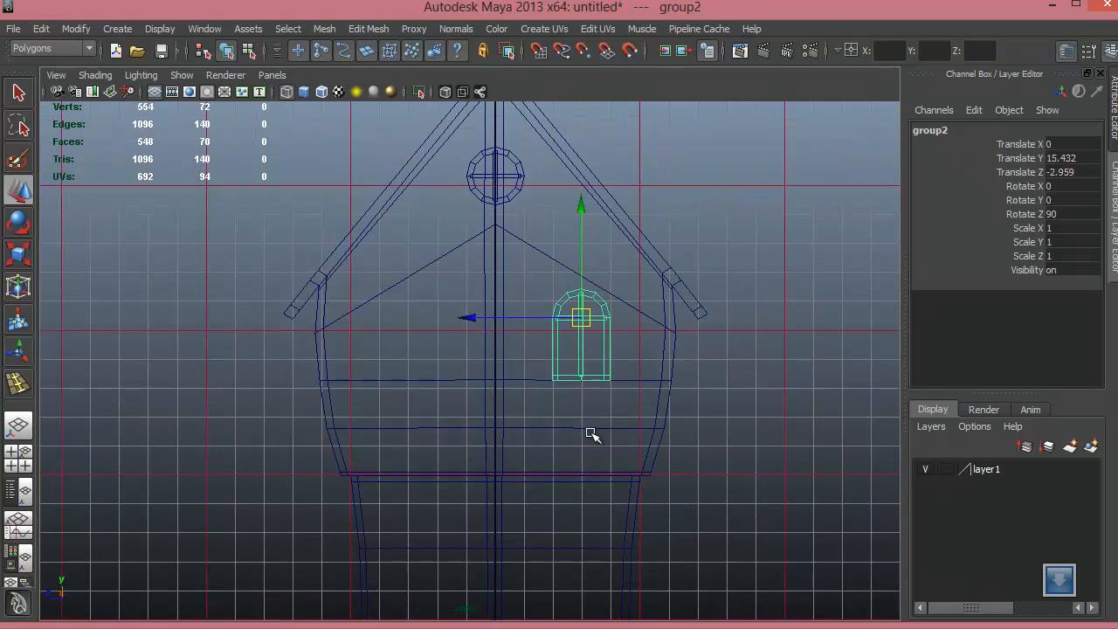
Step: Duplicate the arched window group and move the copy across the gable to a Translate Z of about 3.955
{"action": "left_click_drag", "start_coordinate": [522, 318], "coordinate": [315, 339]}
{"action": "middle_click_drag", "start_coordinate": [438, 402], "coordinate": [448, 377], "text": "alt"}
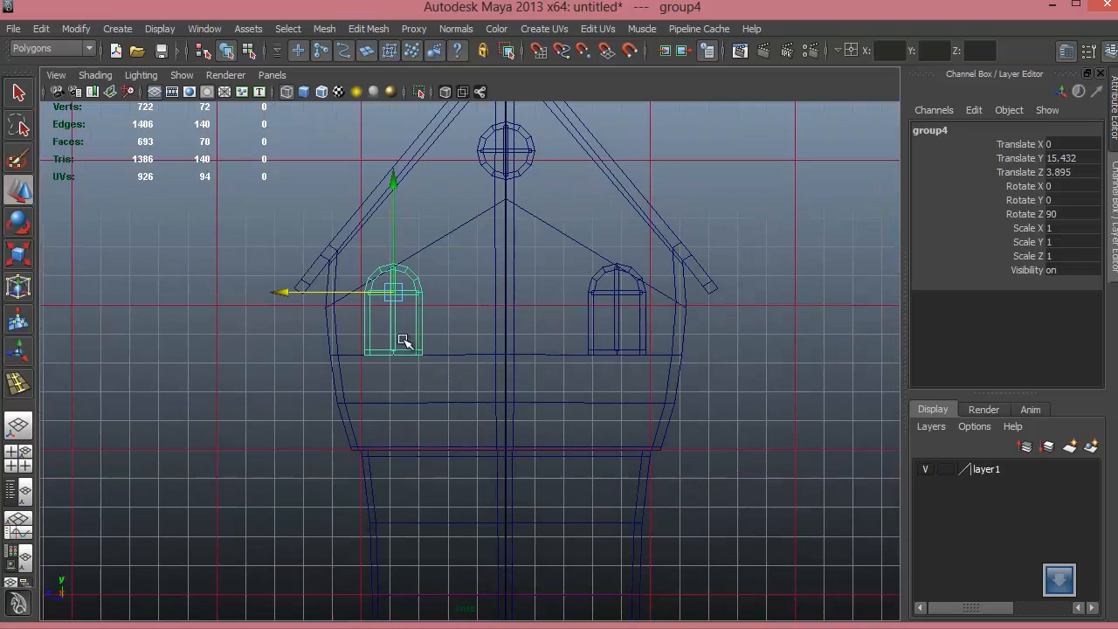
{"action": "left_click_drag", "start_coordinate": [350, 291], "coordinate": [339, 290]}
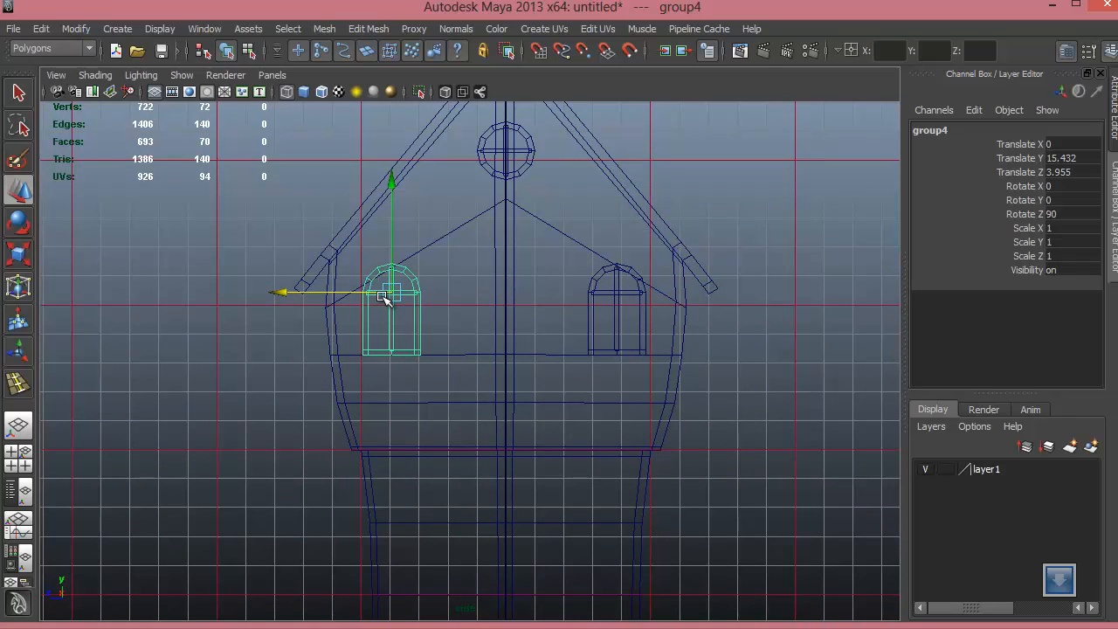
Step: Snap both arched windows to the grid at Translate Y 15, with the copy at Translate Z 3 and the original at -3
{"action": "left_click_drag", "start_coordinate": [379, 295], "coordinate": [423, 313]}
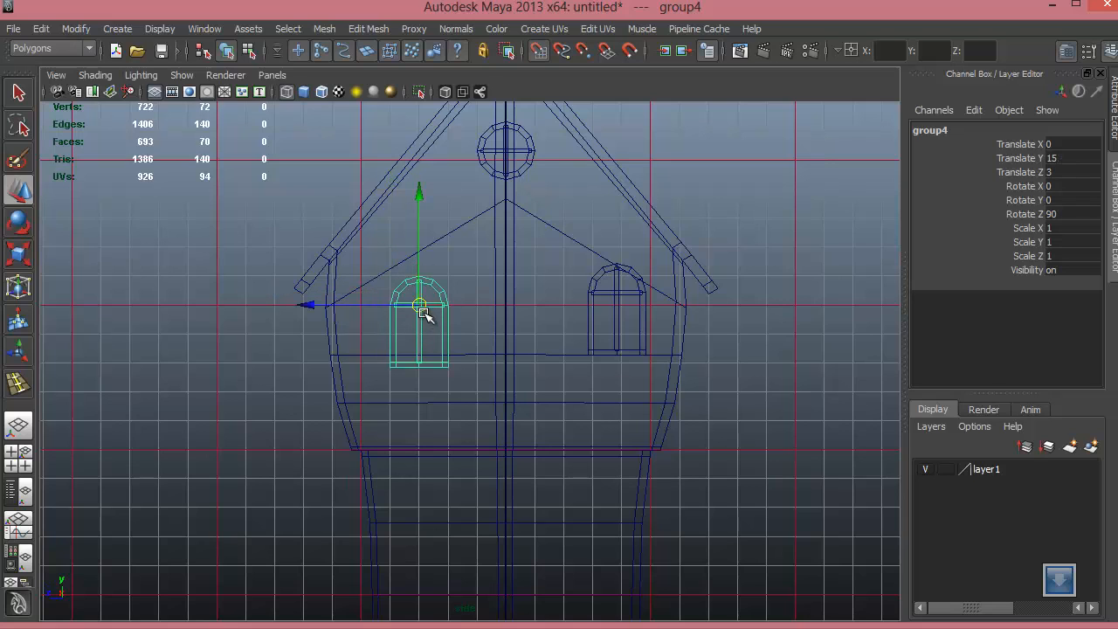
{"action": "left_click", "coordinate": [608, 295]}
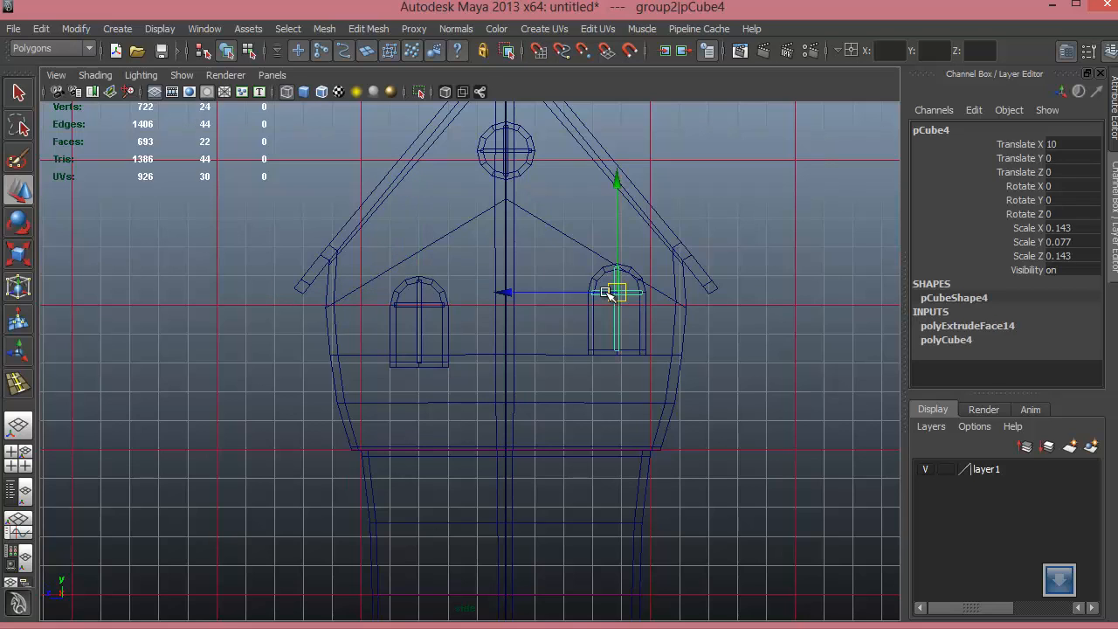
{"action": "key", "text": "Up"}
{"action": "left_click_drag", "start_coordinate": [609, 295], "coordinate": [589, 305]}
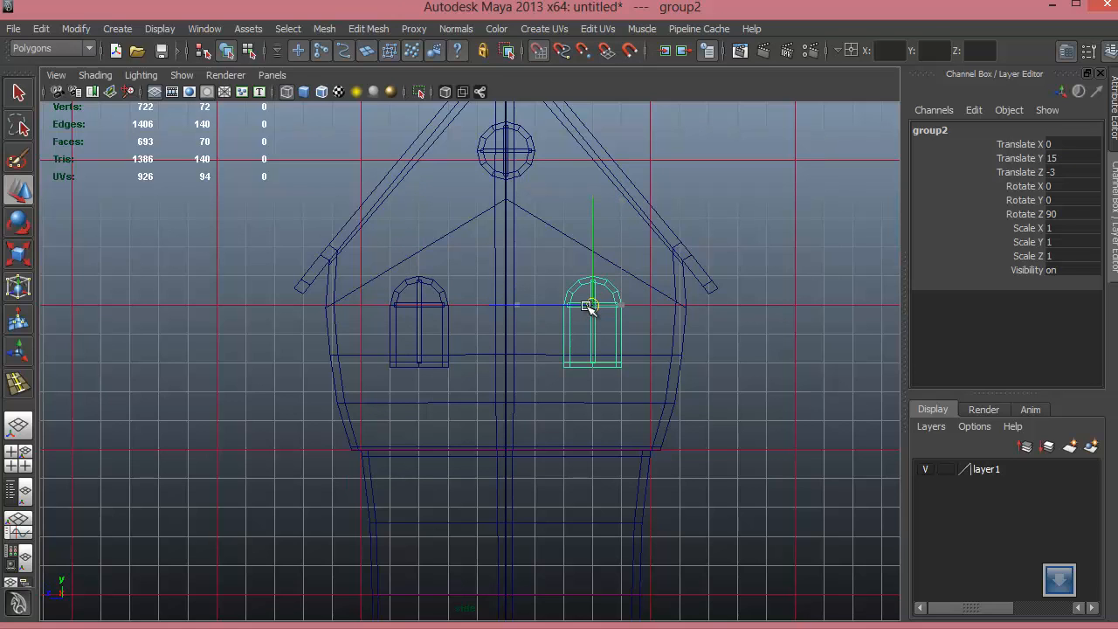
Step: Select all parts of both arched windows and move them about 4.652 units along the X axis against the front wall
{"action": "key", "text": "space"}
{"action": "key", "text": "space"}
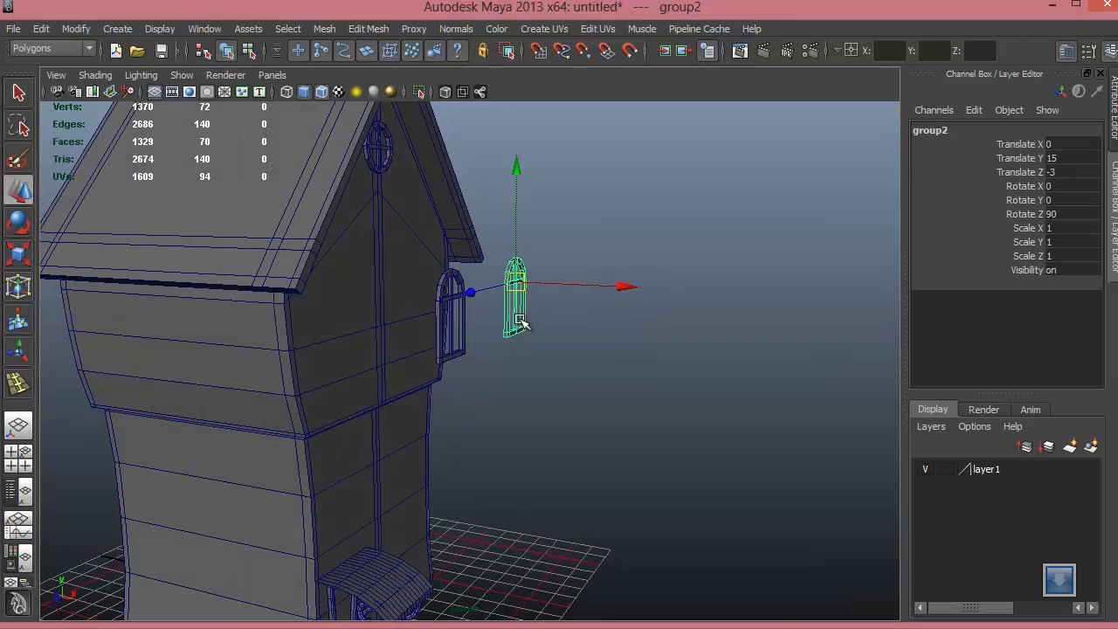
{"action": "left_click_drag", "start_coordinate": [521, 322], "coordinate": [557, 344], "text": "alt"}
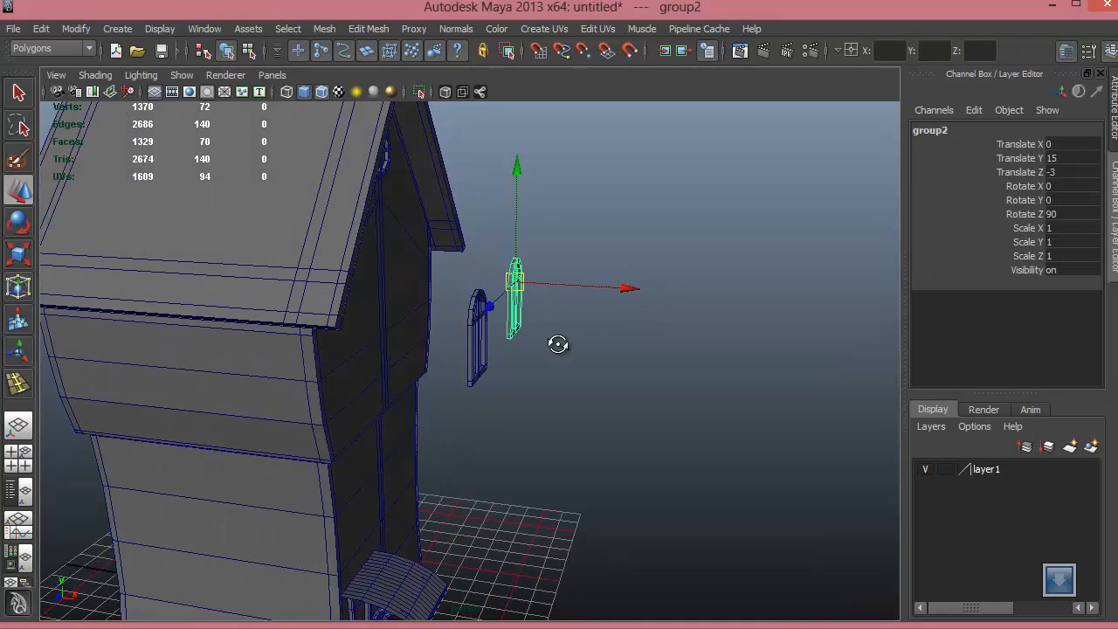
{"action": "left_click", "coordinate": [480, 332]}
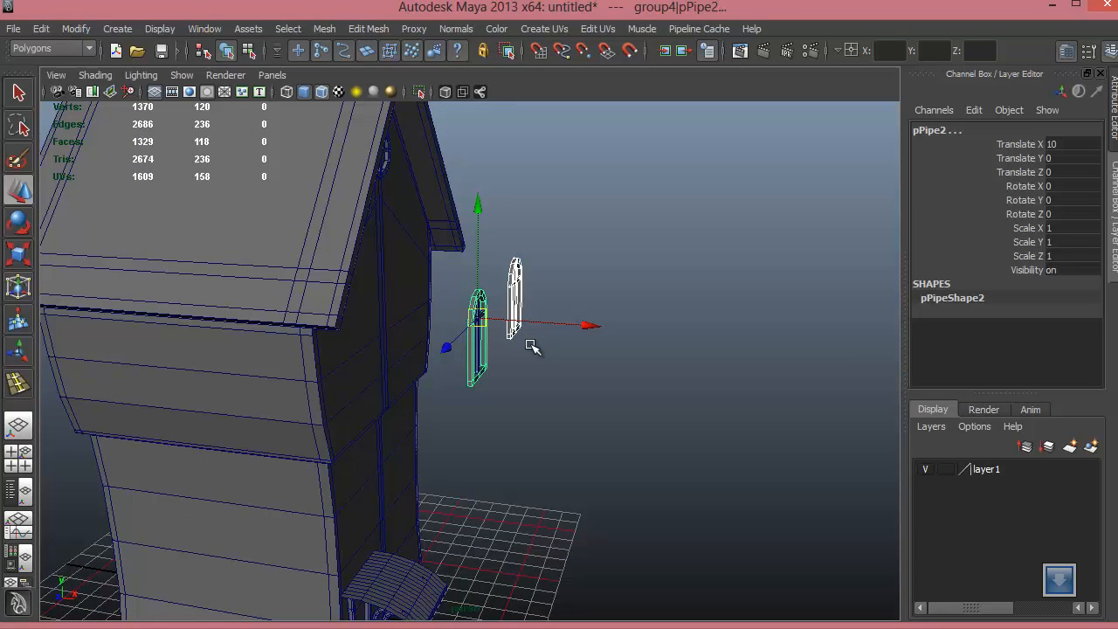
{"action": "left_click_drag", "start_coordinate": [494, 363], "coordinate": [521, 362], "text": "alt"}
{"action": "left_click_drag", "start_coordinate": [483, 265], "coordinate": [598, 405]}
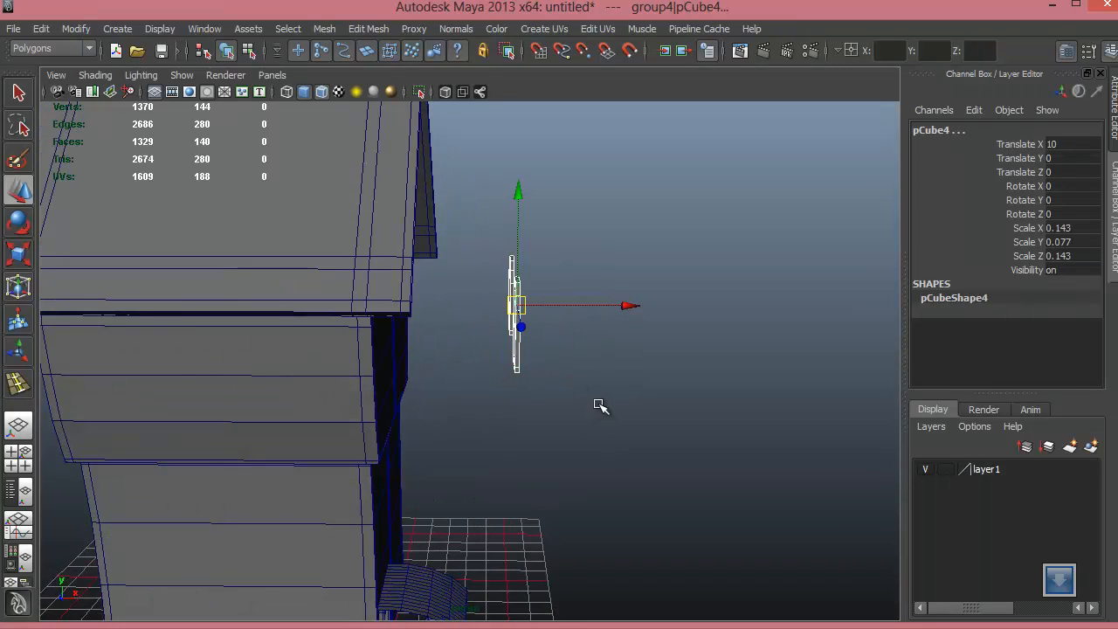
{"action": "left_click_drag", "start_coordinate": [627, 312], "coordinate": [492, 305]}
{"action": "left_click_drag", "start_coordinate": [533, 372], "coordinate": [393, 365], "text": "alt"}
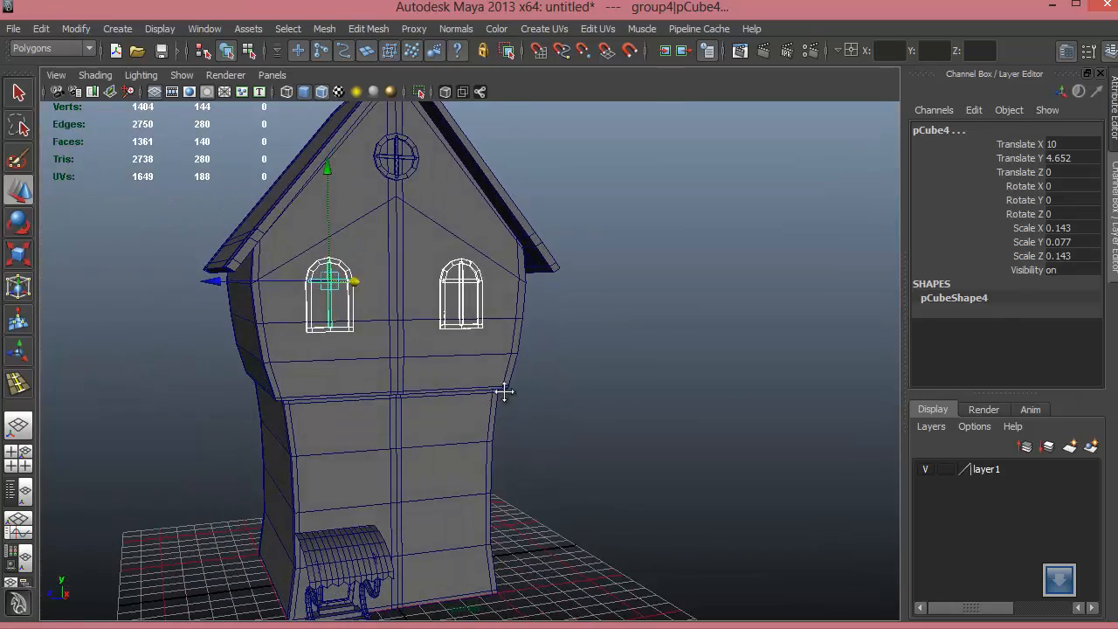
Step: Deselect the windows and examine their placement on the house facade from several angles
{"action": "right_click_drag", "start_coordinate": [504, 392], "coordinate": [402, 339], "text": "alt"}
{"action": "left_click_drag", "start_coordinate": [403, 341], "coordinate": [524, 353], "text": "alt"}
{"action": "left_click", "coordinate": [587, 377]}
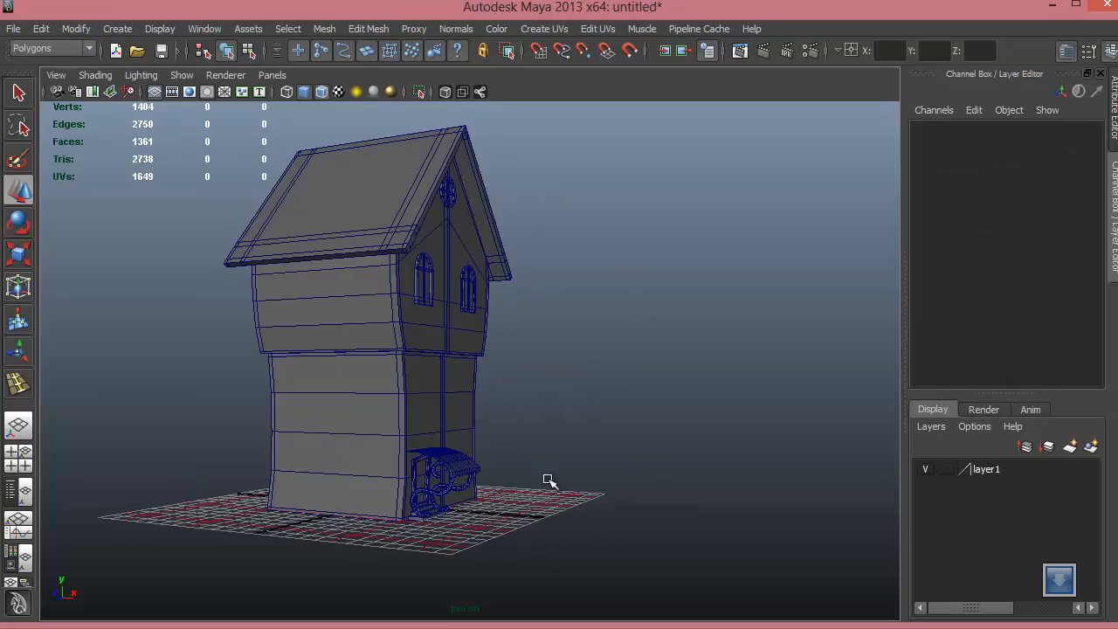
{"action": "left_click_drag", "start_coordinate": [549, 480], "coordinate": [489, 456], "text": "alt"}
{"action": "middle_click_drag", "start_coordinate": [470, 474], "coordinate": [498, 338], "text": "alt"}
{"action": "right_click_drag", "start_coordinate": [454, 334], "coordinate": [522, 341], "text": "alt"}
{"action": "middle_click_drag", "start_coordinate": [521, 341], "coordinate": [531, 455], "text": "alt"}
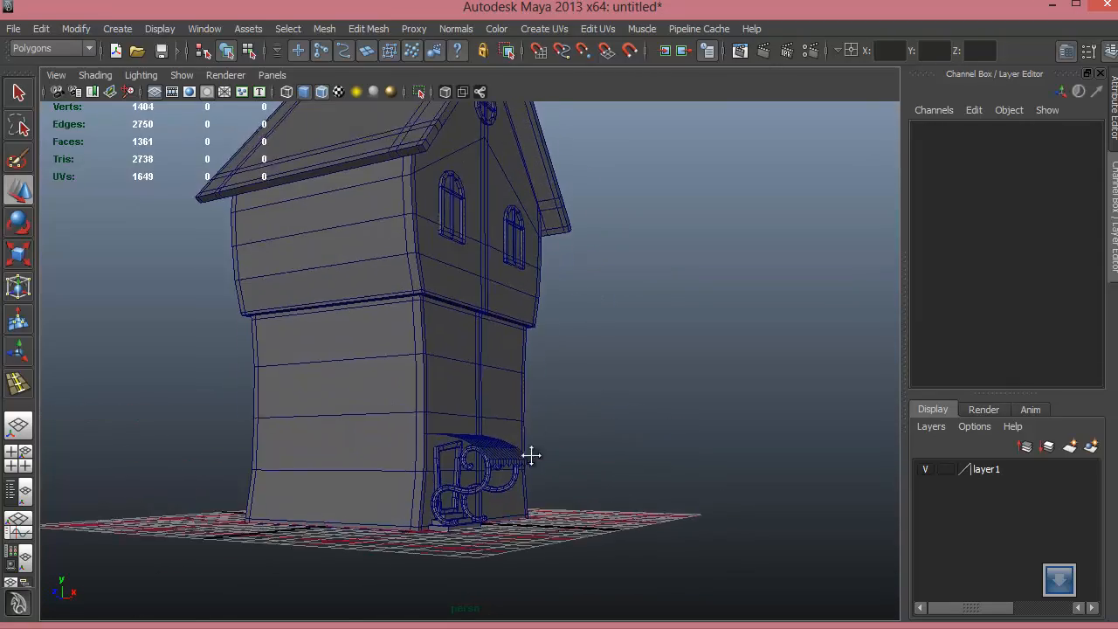
{"action": "left_click_drag", "start_coordinate": [531, 455], "coordinate": [463, 449], "text": "alt"}
{"action": "right_click_drag", "start_coordinate": [464, 449], "coordinate": [472, 451], "text": "alt"}
{"action": "middle_click_drag", "start_coordinate": [472, 451], "coordinate": [484, 484], "text": "alt"}
{"action": "left_click_drag", "start_coordinate": [485, 484], "coordinate": [483, 472], "text": "alt"}
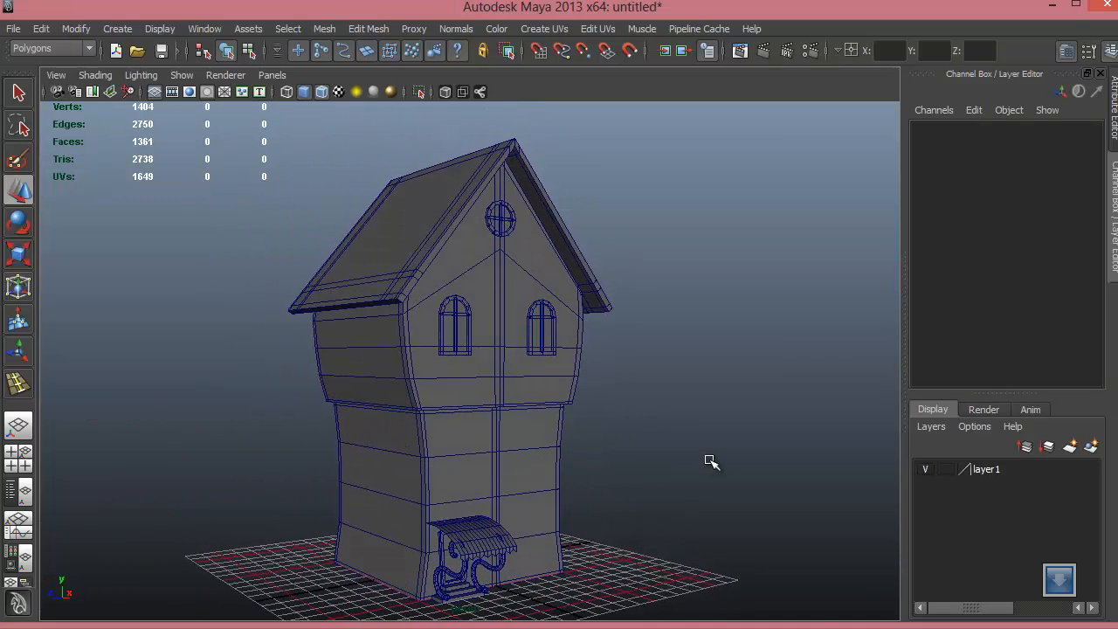